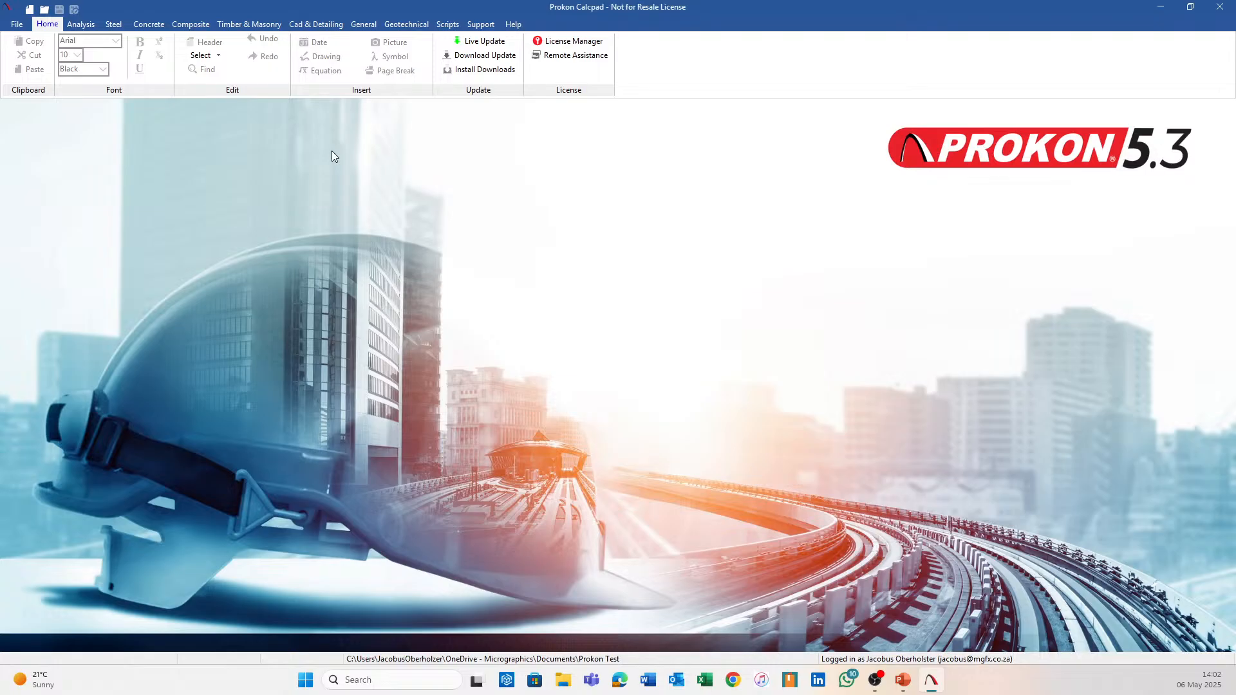
Start the Sumo structural analysis module and open the recent document SUMO Model.Sumo
left_click(86, 26)
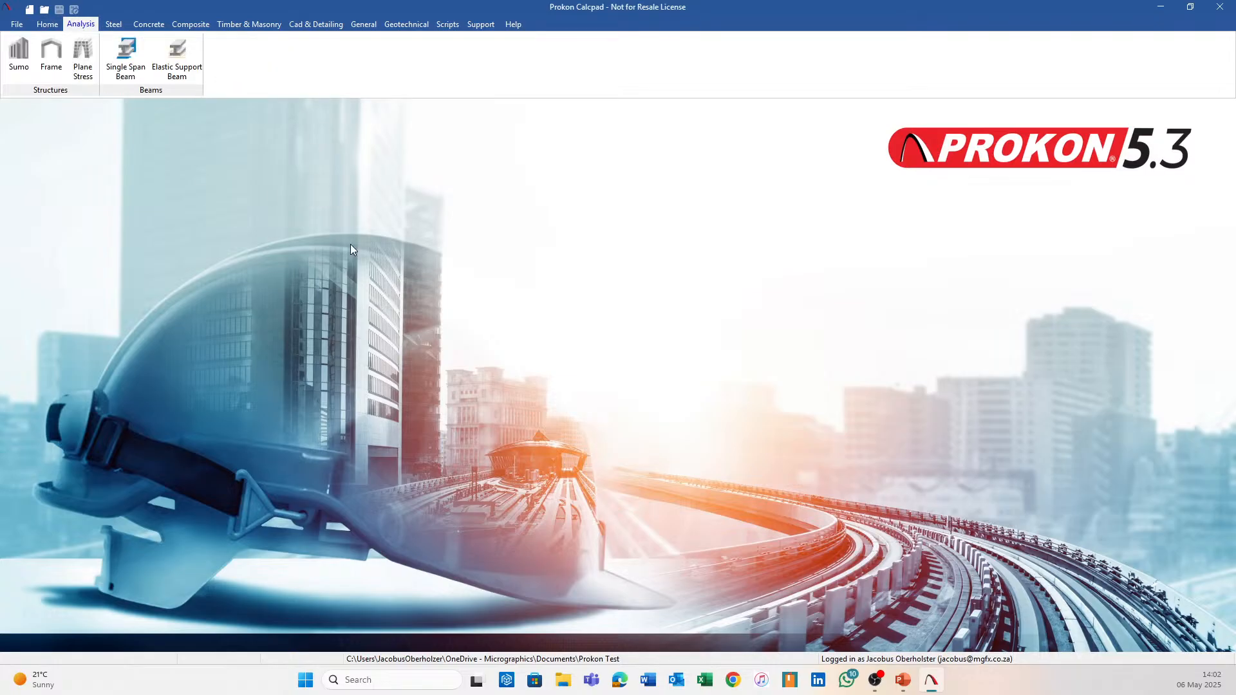
left_click(18, 53)
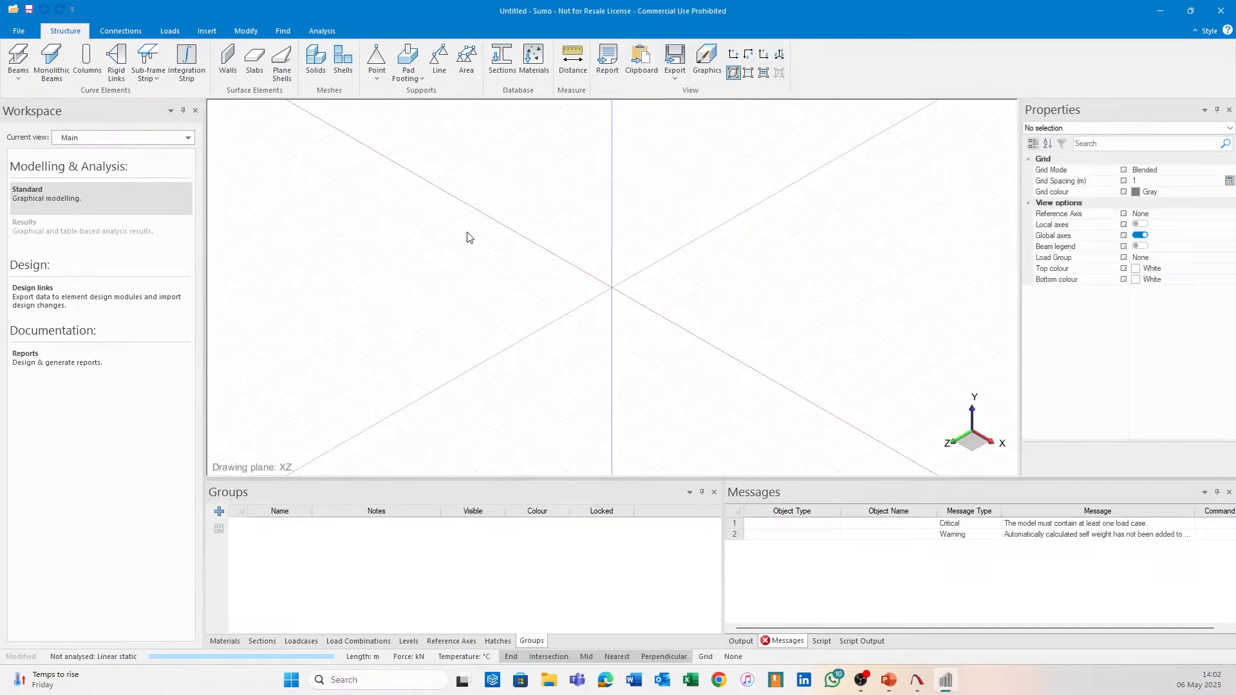
left_click(18, 30)
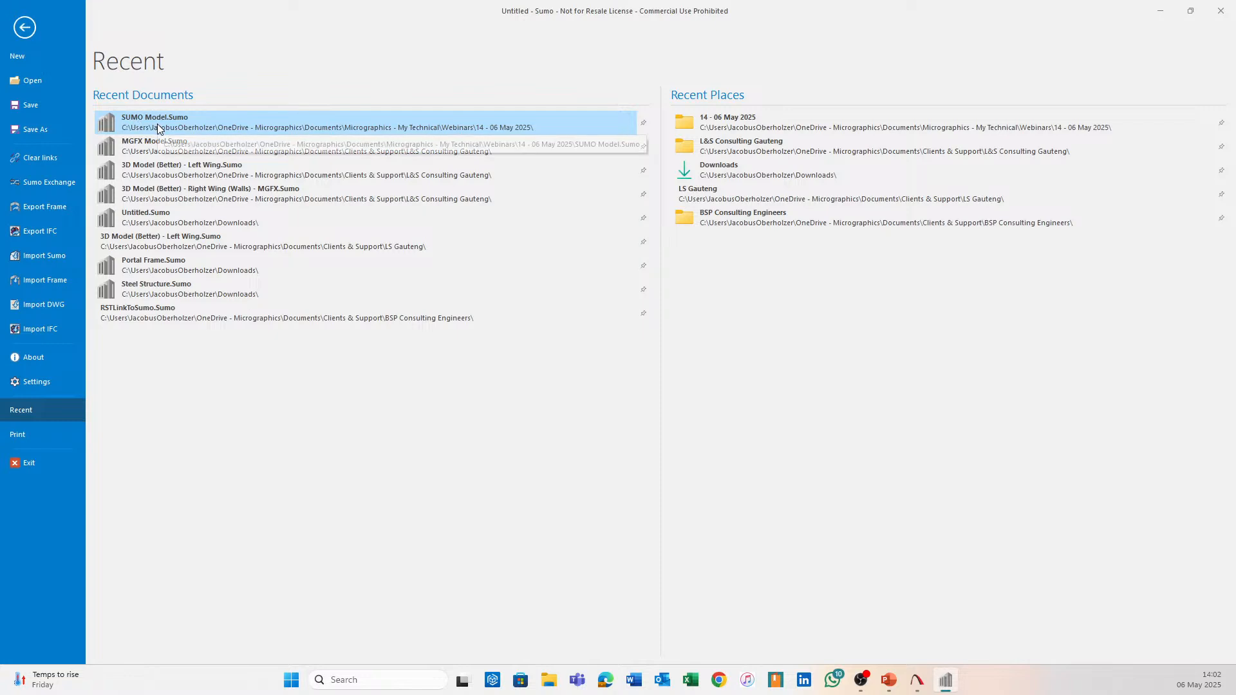
left_click(135, 121)
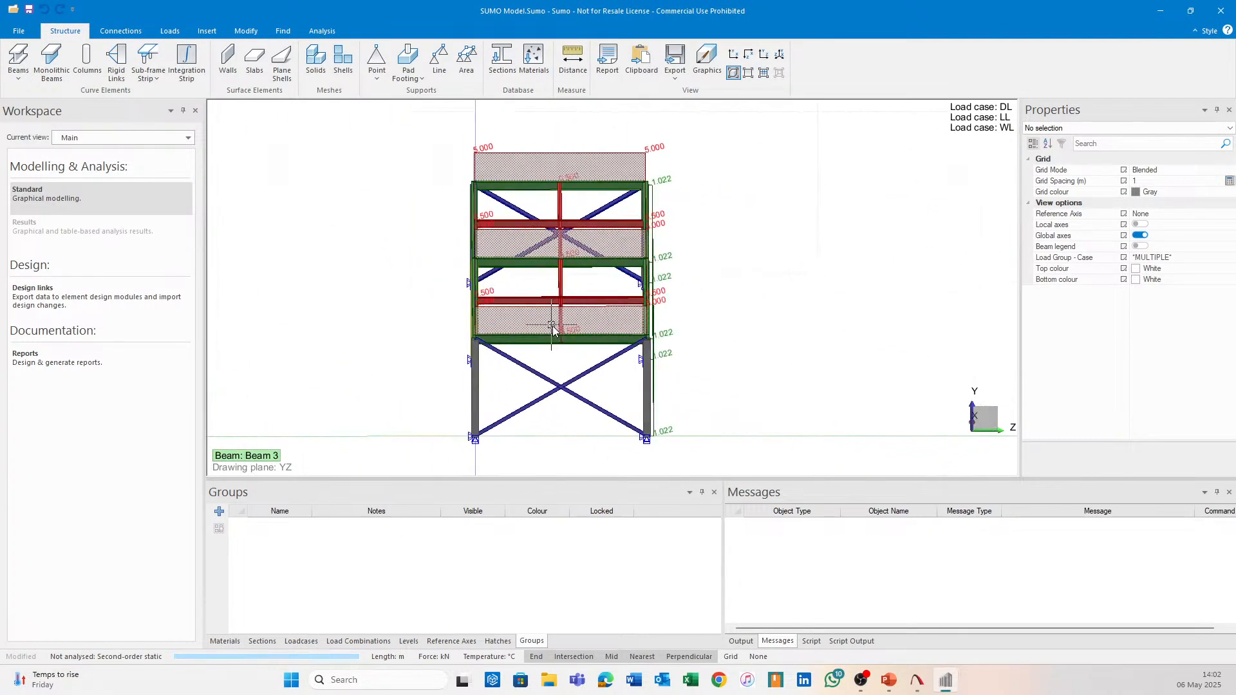
Hide the WL, LL and DL load cases in the model view
left_click(300, 640)
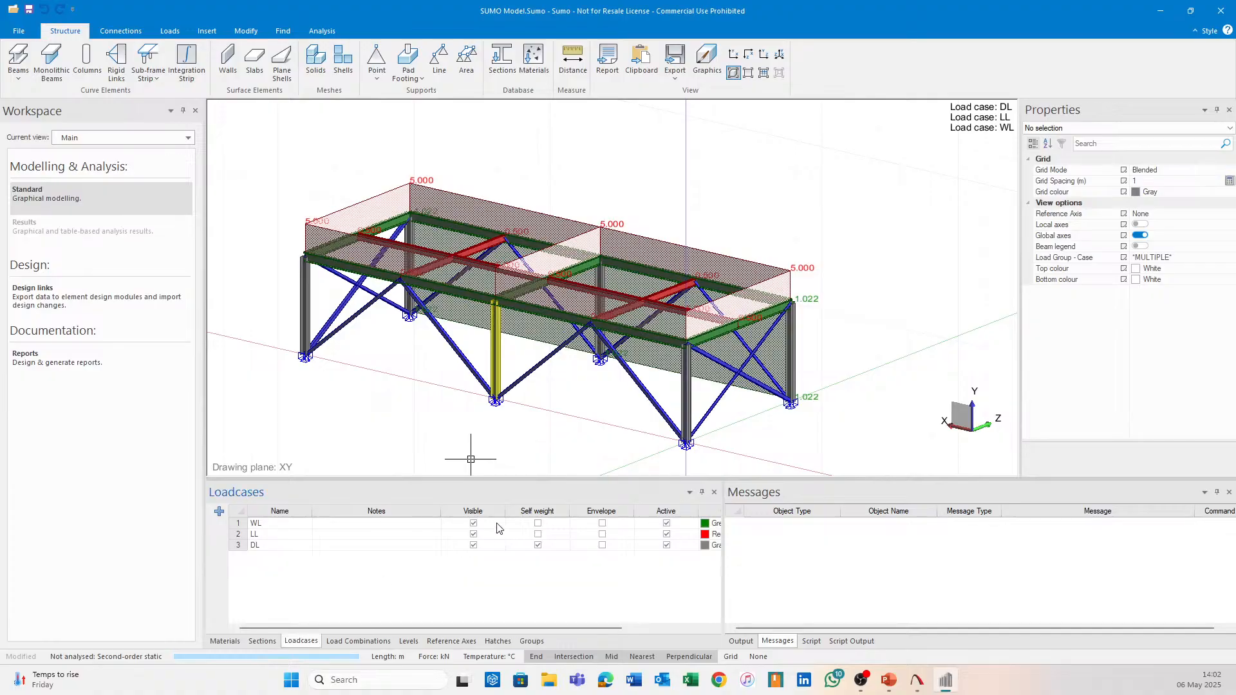
left_click(473, 522)
left_click(473, 533)
left_click(473, 545)
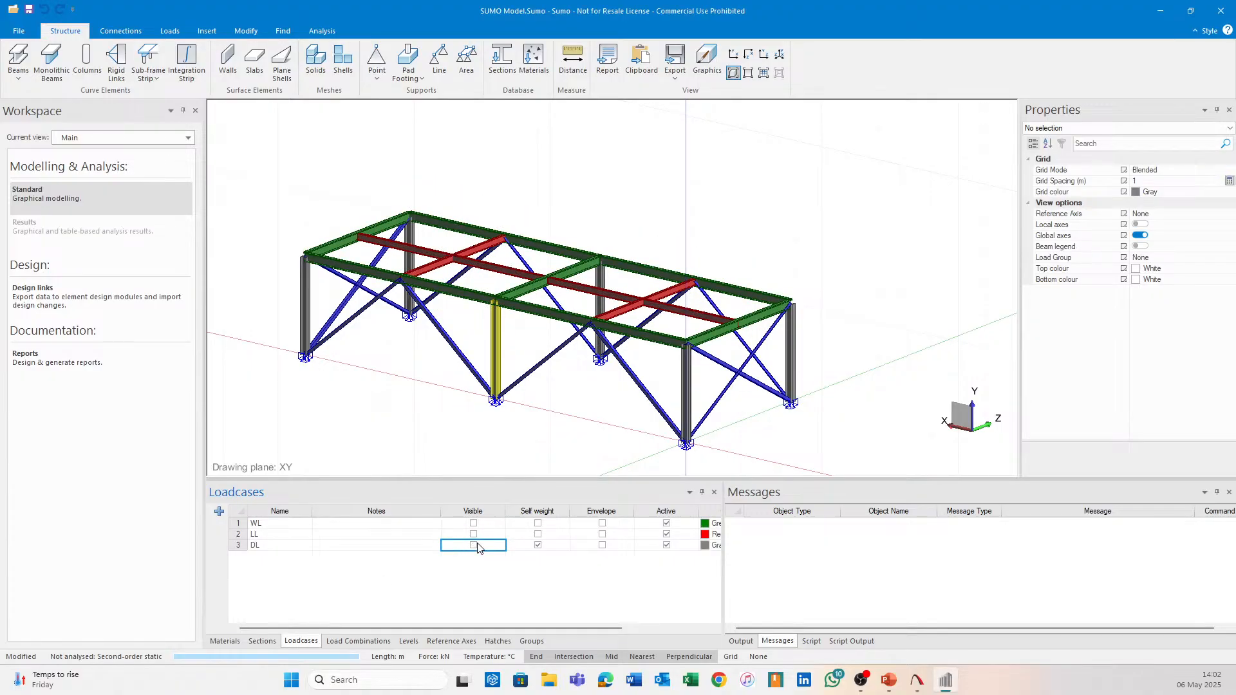
Examine the steel frame's main beams, secondary beams, columns and bracing from several sides
middle_click_drag(784, 319, 553, 338)
scroll(667, 268, "up", 2)
mouse_move(592, 298)
middle_mouse_down("shift")
mouse_move(623, 312)
mouse_move(652, 296)
mouse_move(656, 323)
mouse_move(711, 286)
middle_mouse_up("shift")
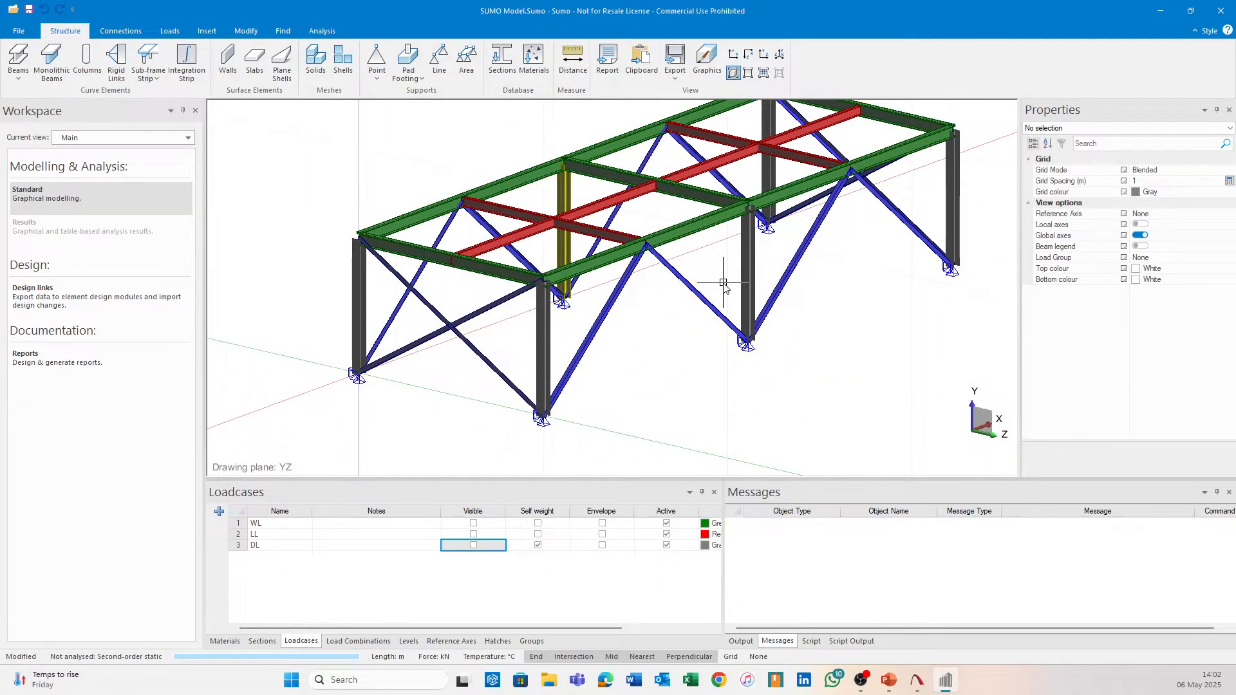
middle_click_drag(723, 283, 693, 328)
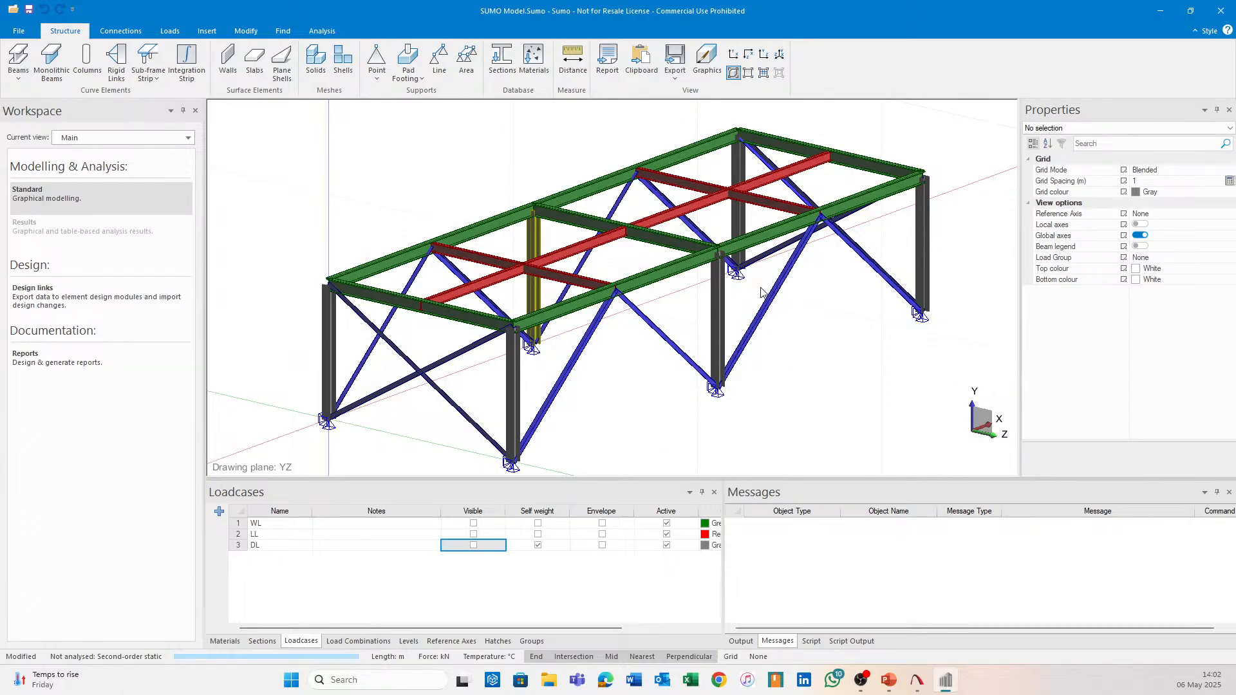
middle_click_drag(745, 347, 709, 306)
middle_click_drag(507, 312, 601, 351, "shift")
scroll(554, 320, "up", 4)
scroll(622, 204, "down", 4)
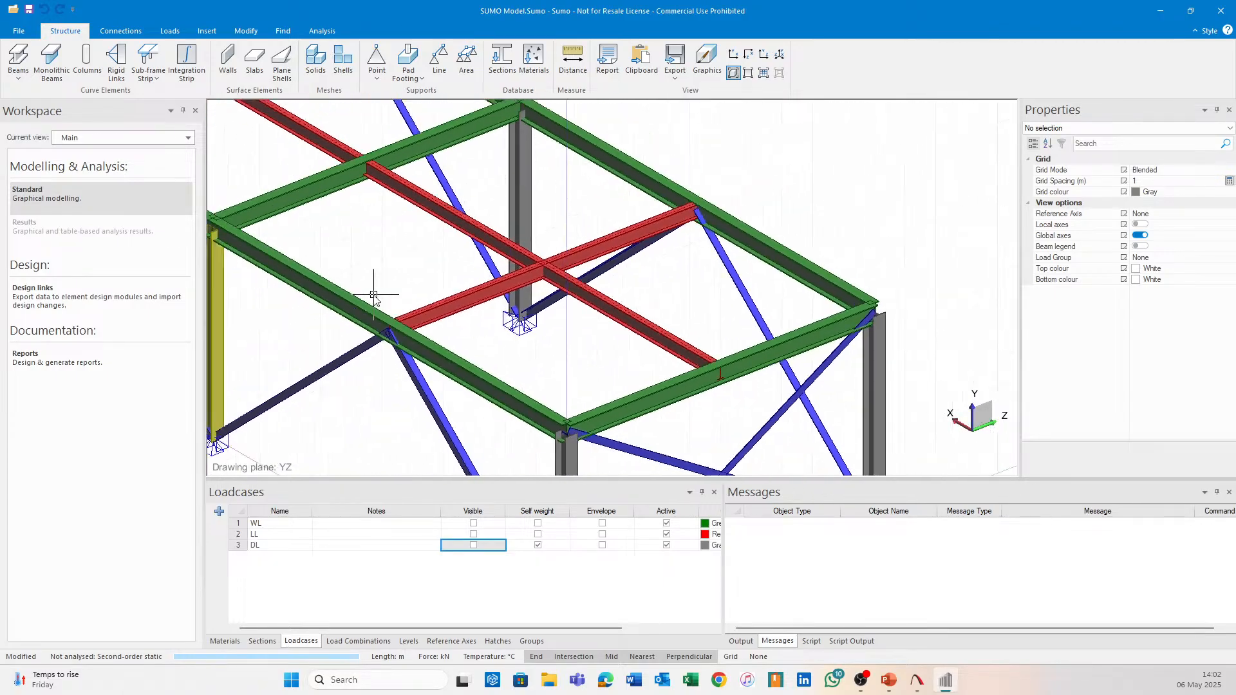
scroll(380, 290, "up", 2)
scroll(801, 376, "down", 1)
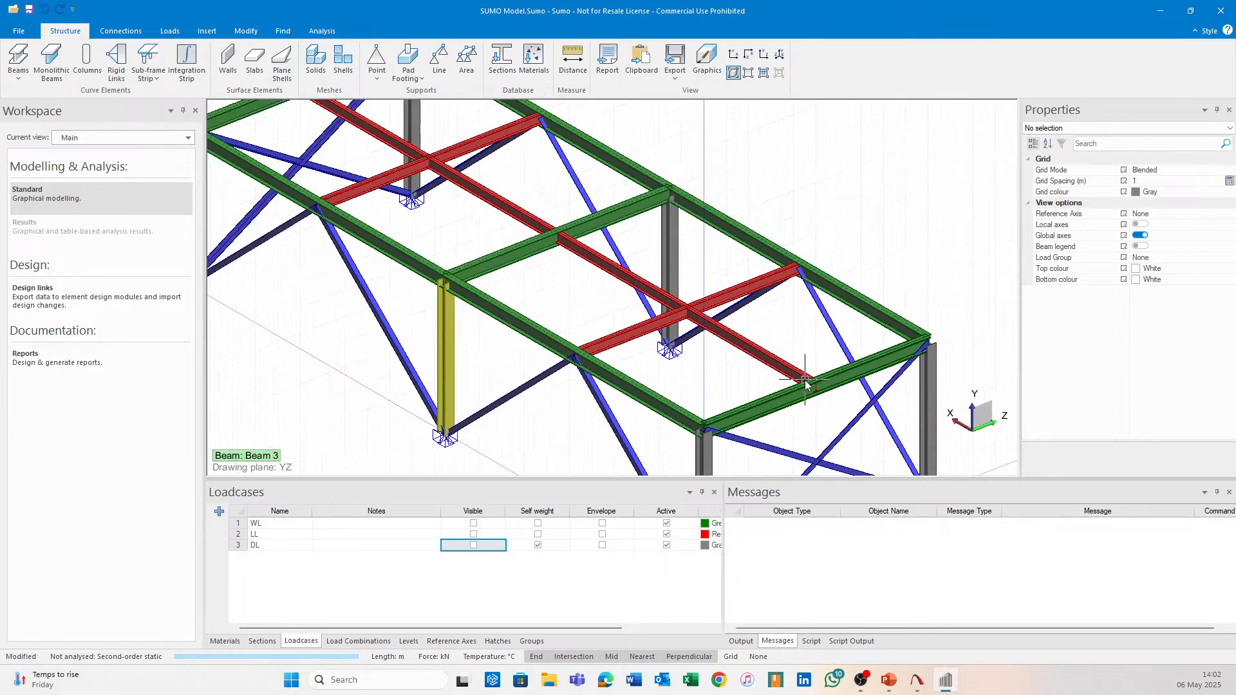
middle_click_drag(441, 285, 544, 346)
scroll(511, 333, "down", 1)
mouse_move(791, 418)
middle_mouse_down("shift")
mouse_move(786, 400)
mouse_move(700, 392)
mouse_move(708, 433)
mouse_move(751, 343)
middle_mouse_up("shift")
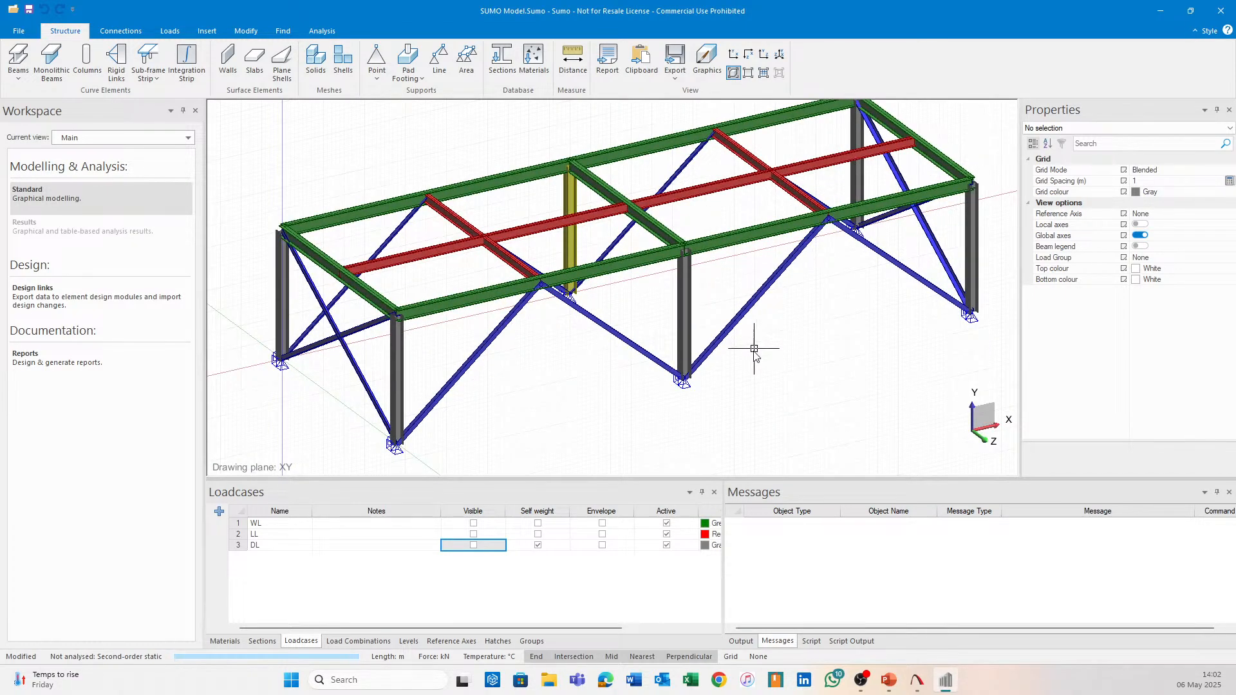
Examine the point support and the bracing connection at the base of the front middle column
scroll(704, 377, "up", 2)
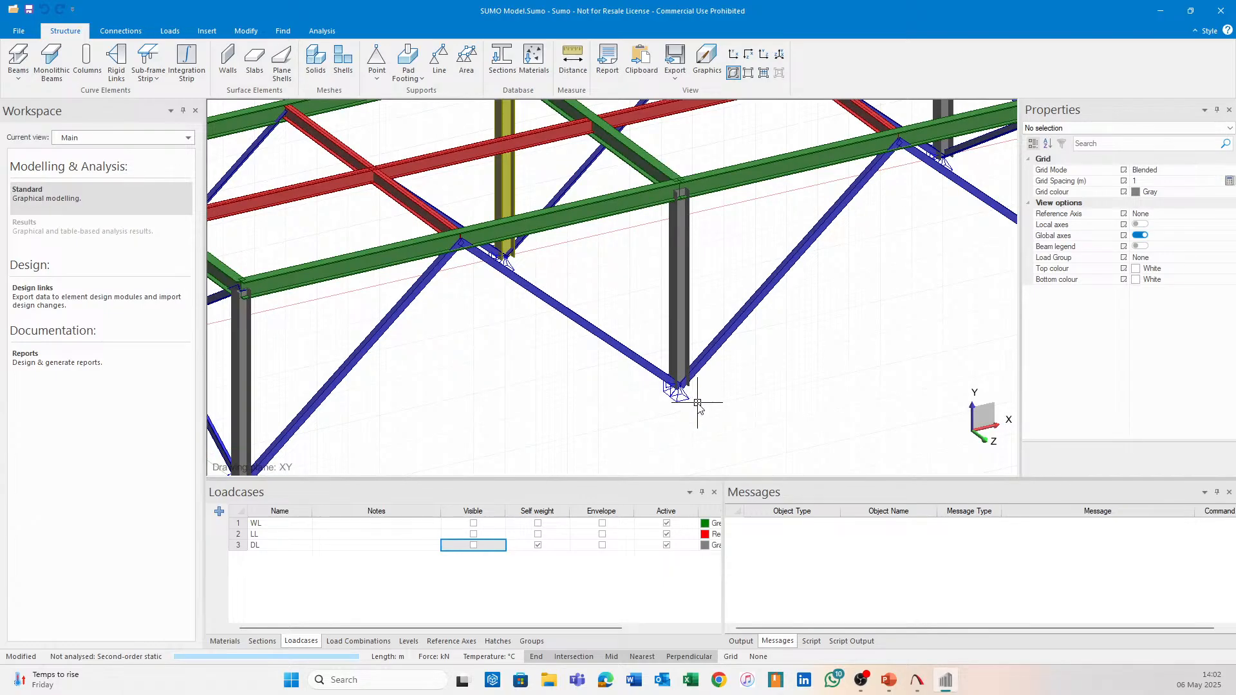
scroll(697, 402, "down", 1)
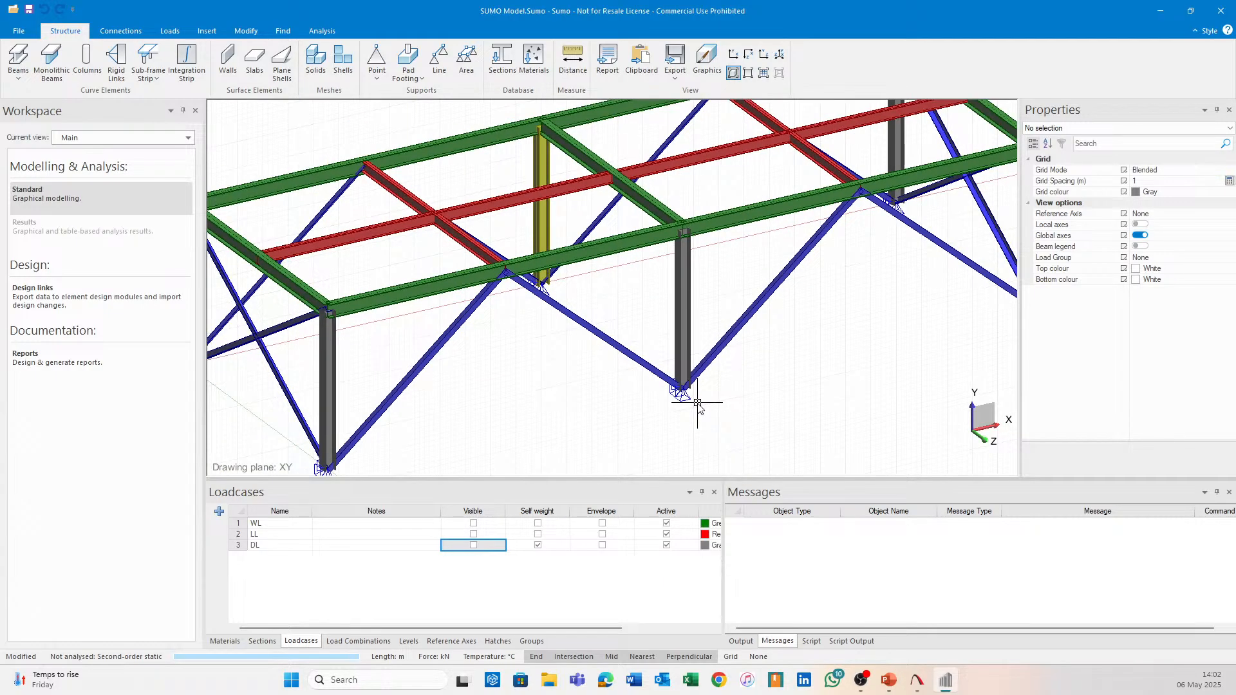
scroll(697, 402, "down", 3)
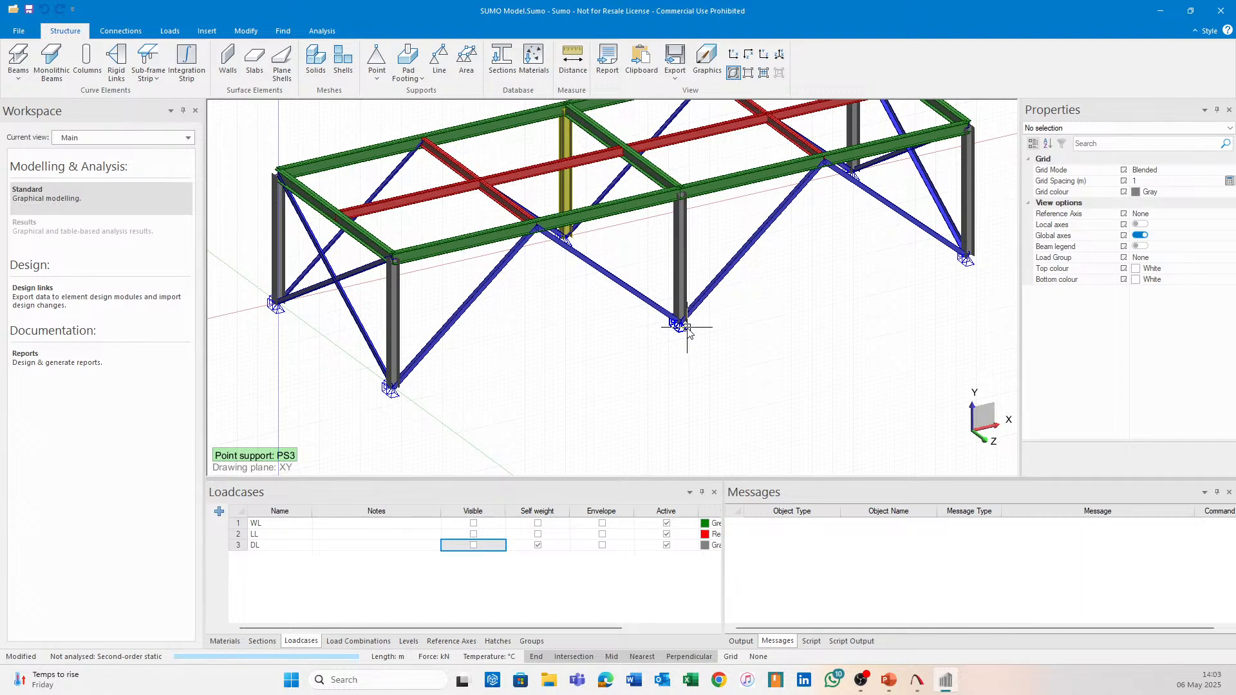
scroll(683, 210, "down", 1)
middle_click_drag(683, 209, 675, 248)
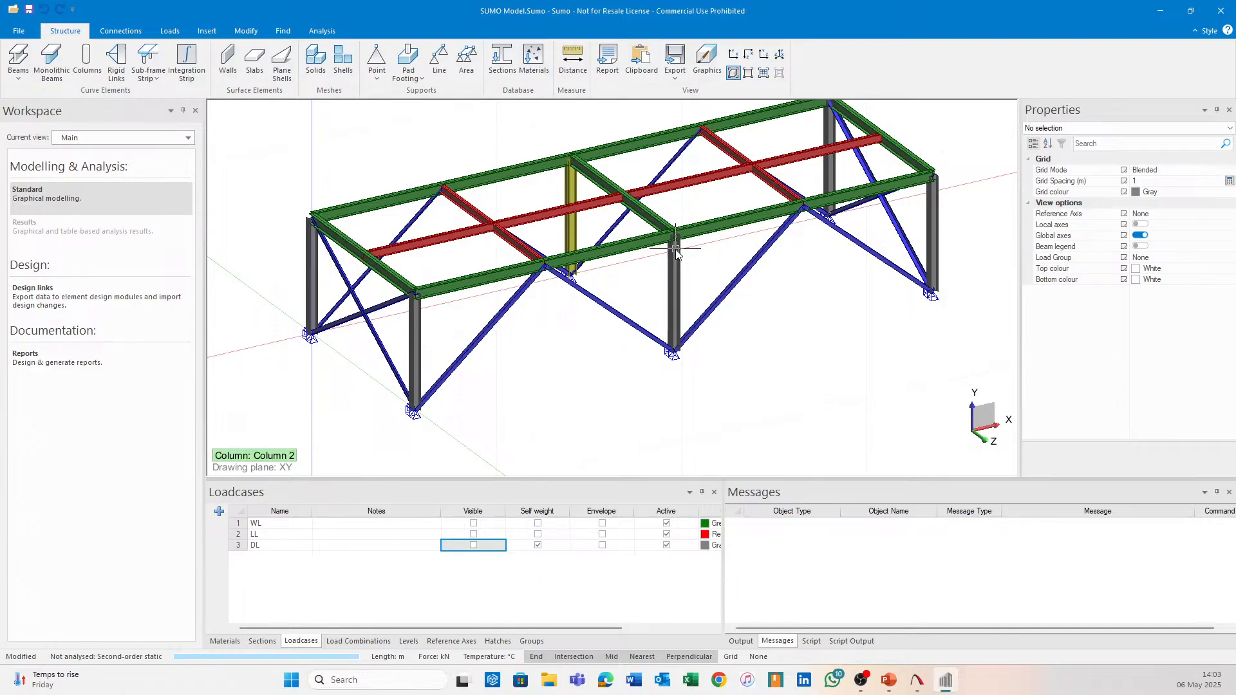
scroll(605, 386, "down", 3)
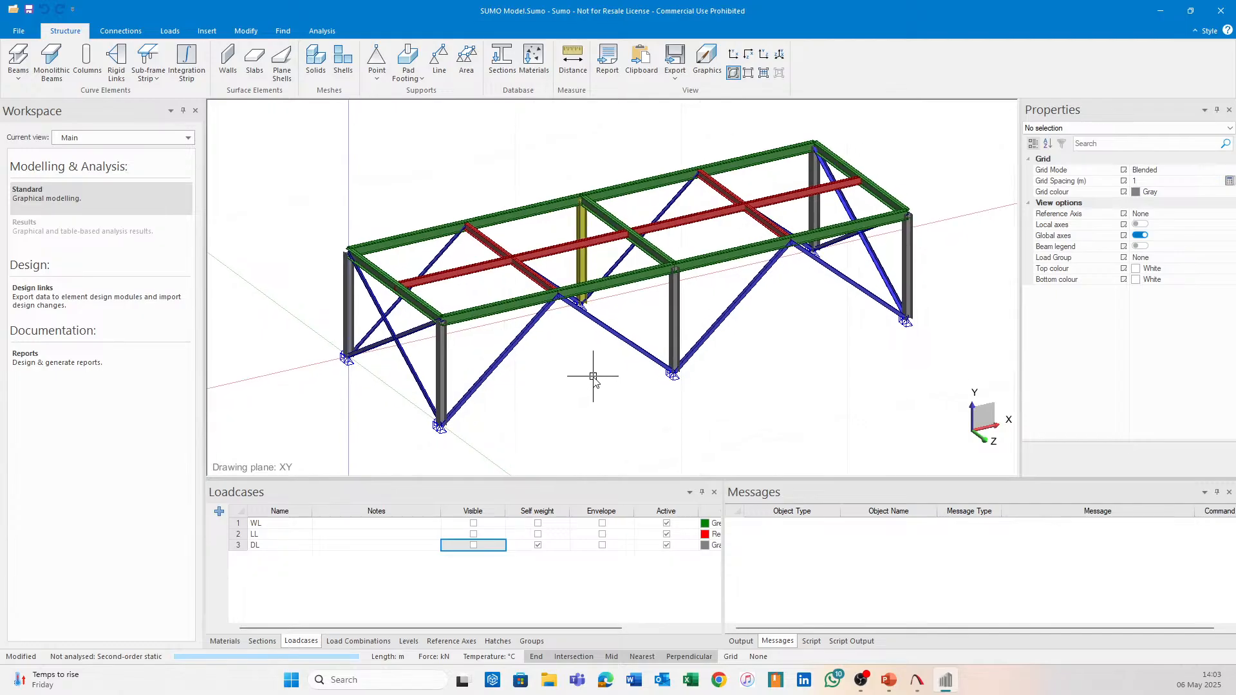
middle_click_drag(619, 314, 555, 312)
scroll(588, 243, "down", 1)
Inspect the beam-to-column joint at the yellow column and the secondary beam and bracing joints along the rear main beam
scroll(502, 133, "up", 2)
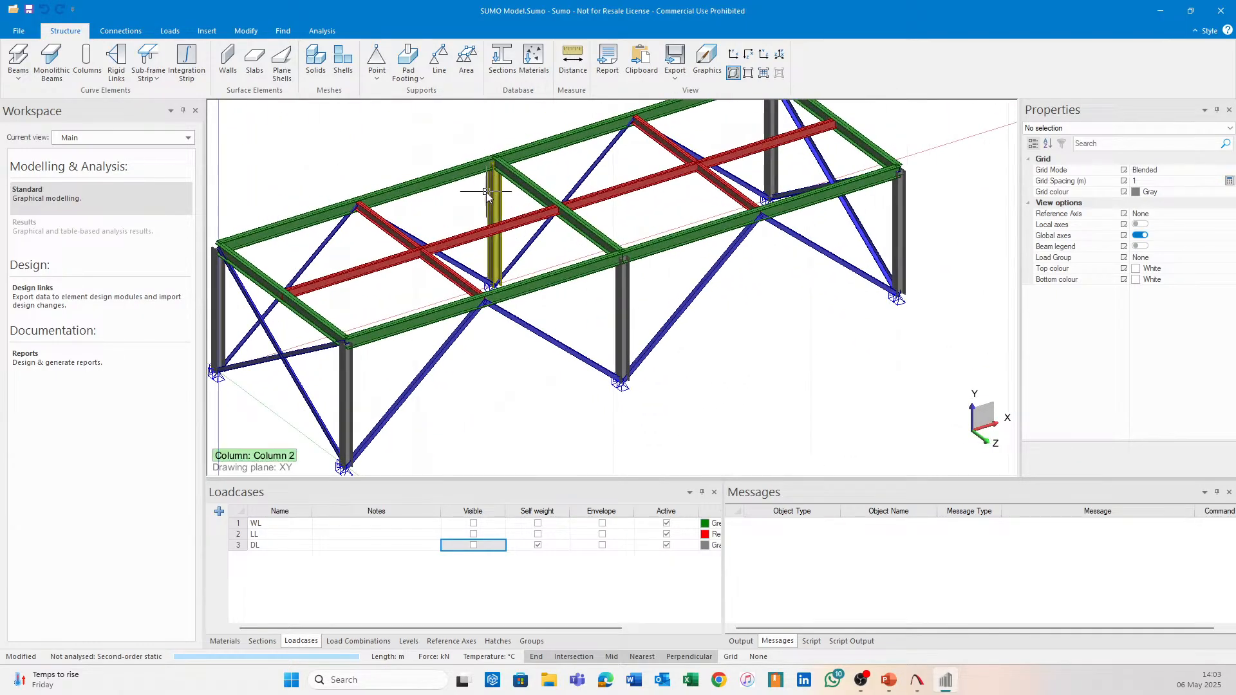
middle_click_drag(485, 192, 598, 167)
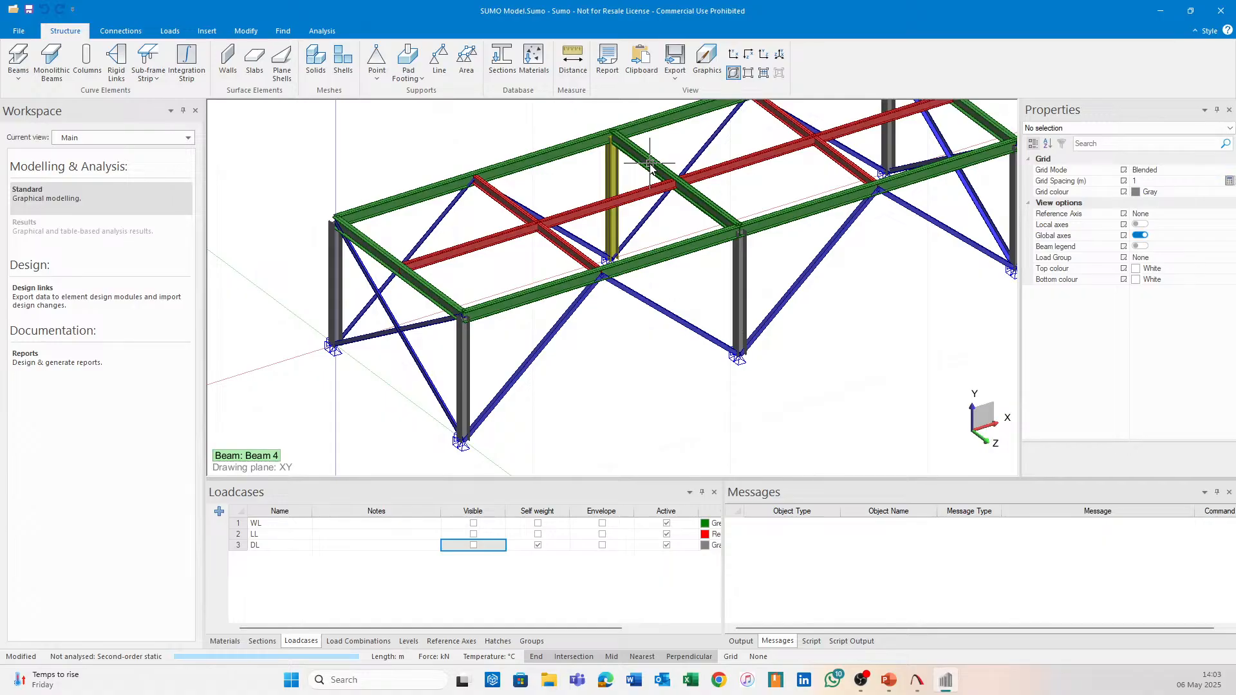
scroll(617, 193, "up", 3)
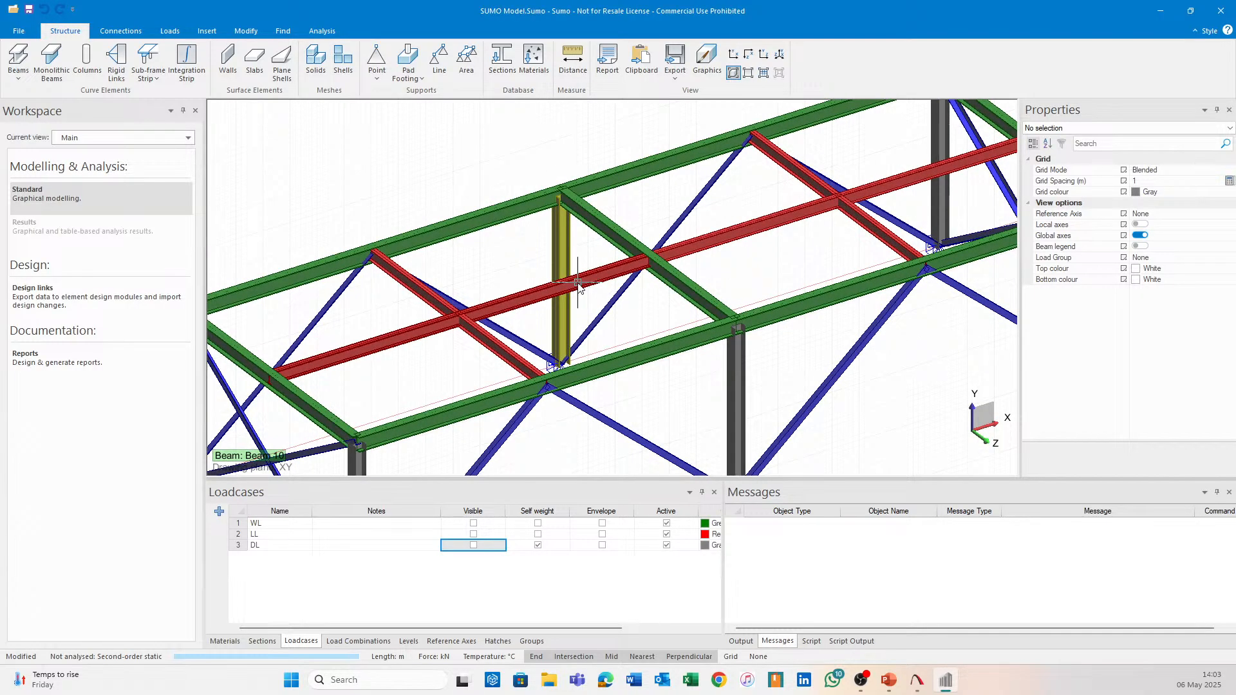
scroll(578, 284, "down", 2)
scroll(578, 283, "up", 3)
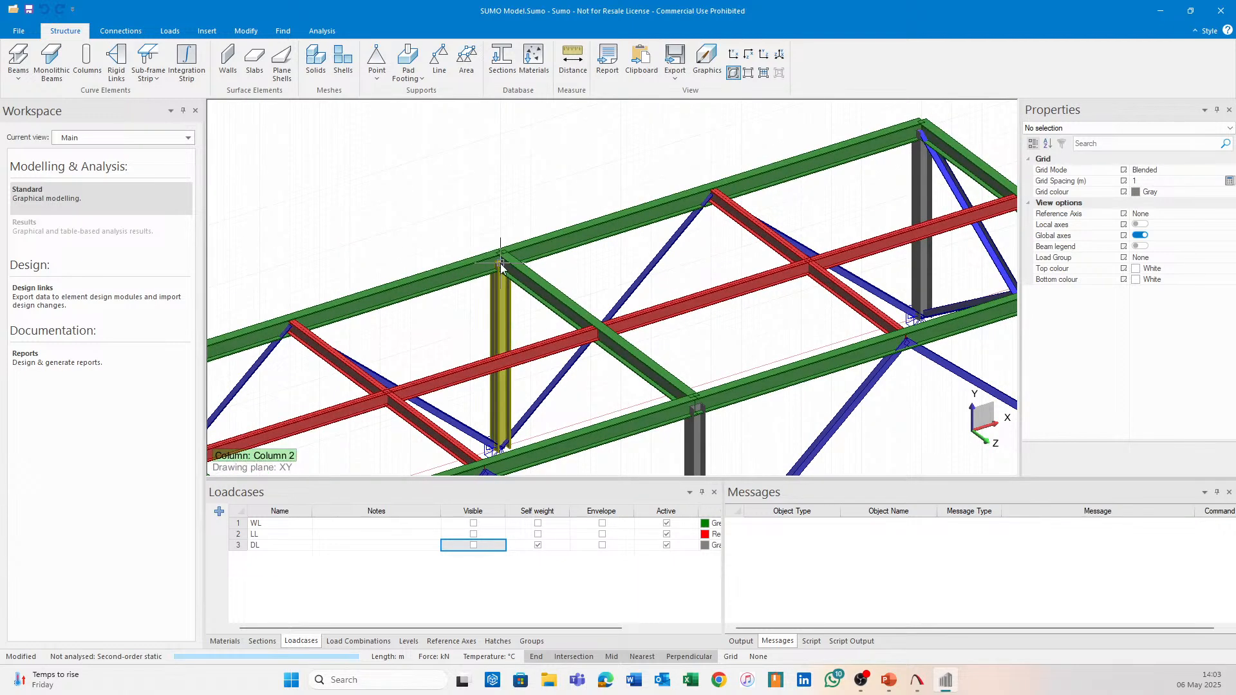
scroll(522, 262, "down", 2)
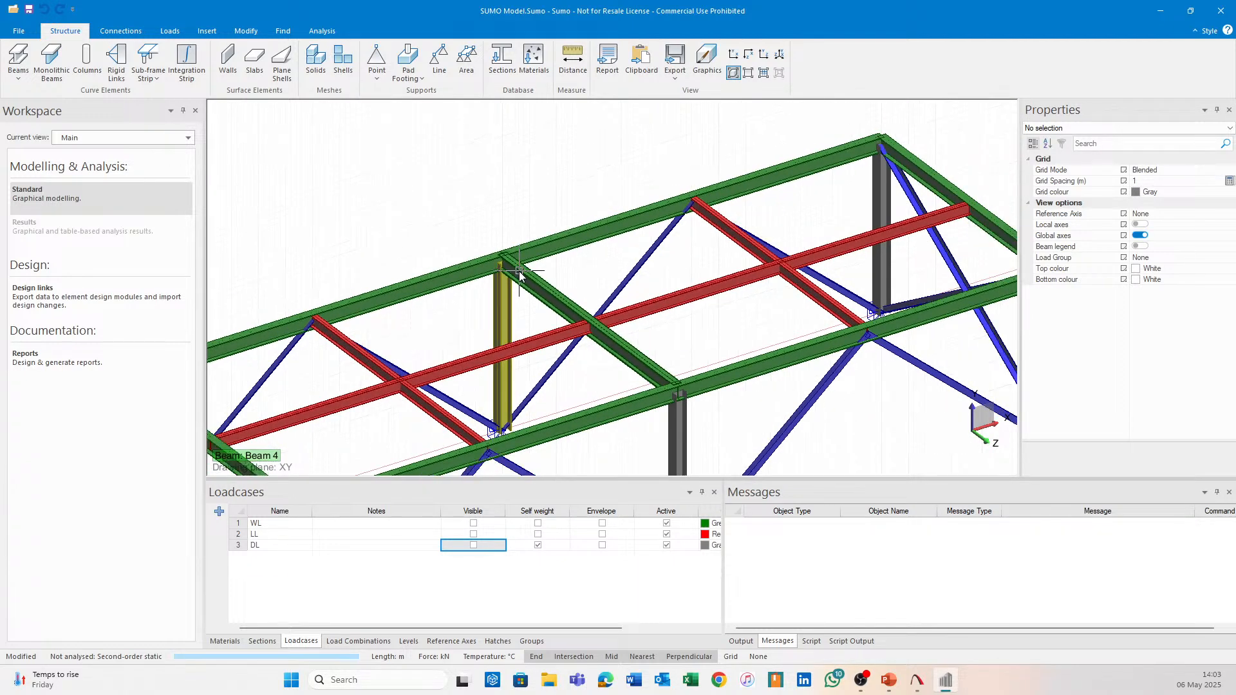
middle_click_drag(796, 260, 772, 222)
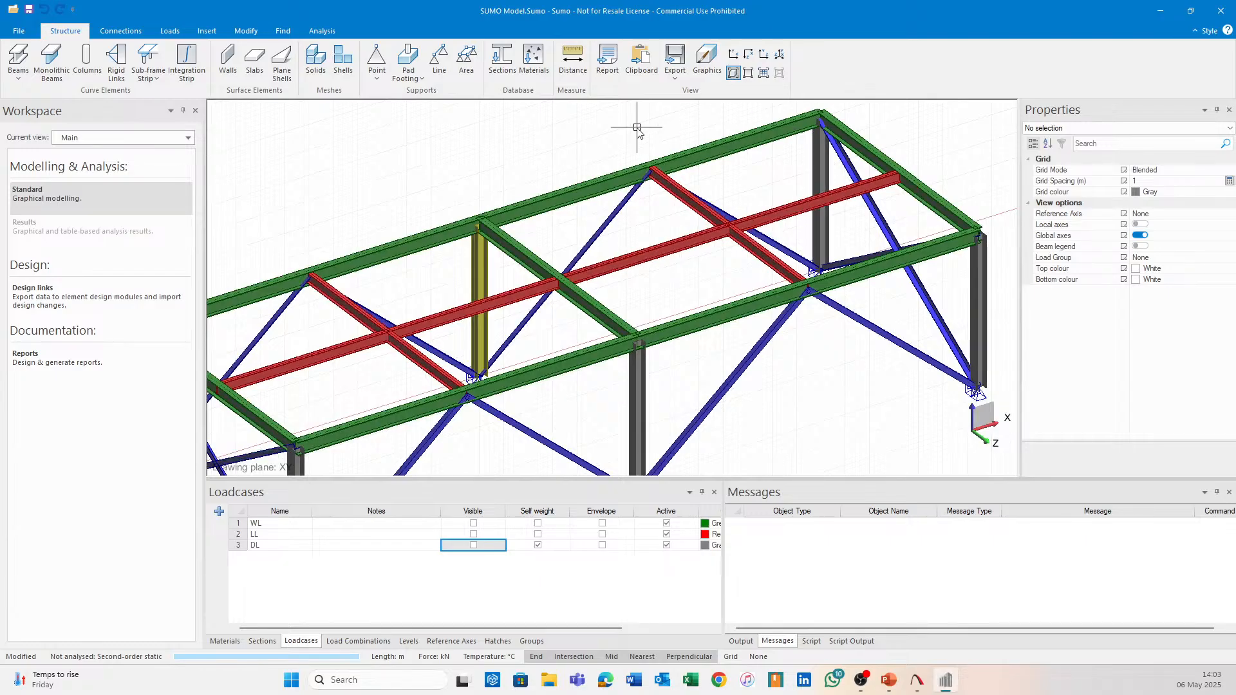
middle_click_drag(438, 260, 629, 210)
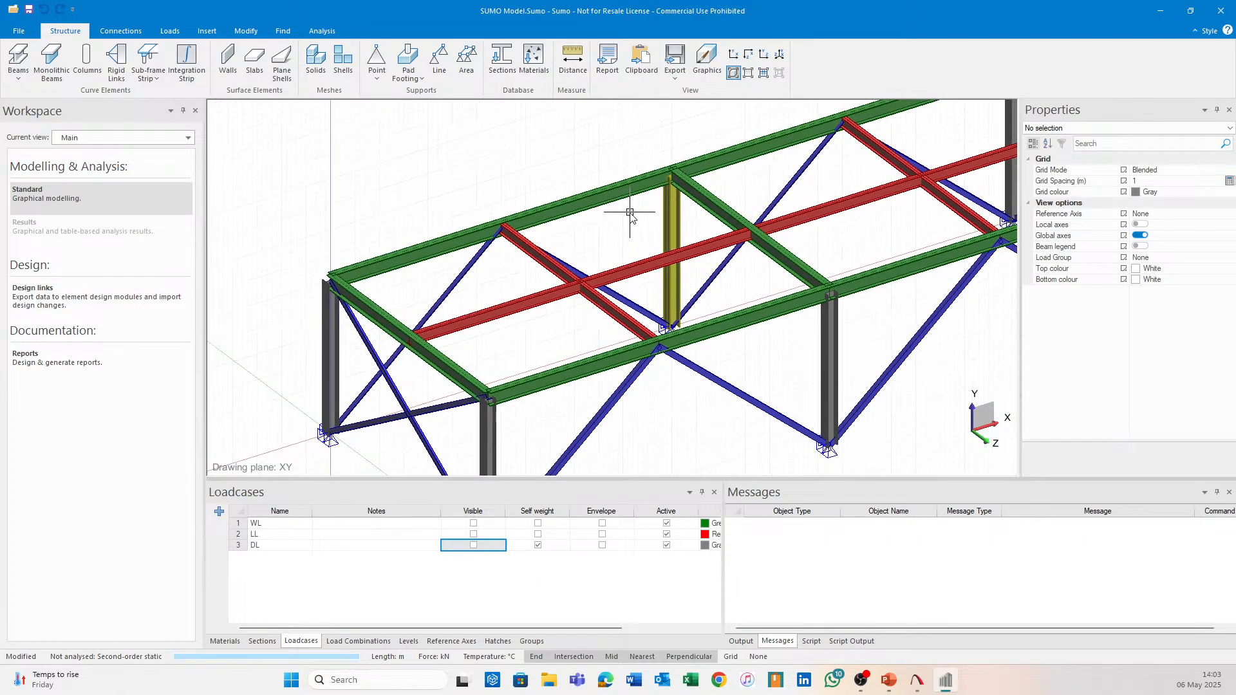
scroll(491, 225, "up", 5)
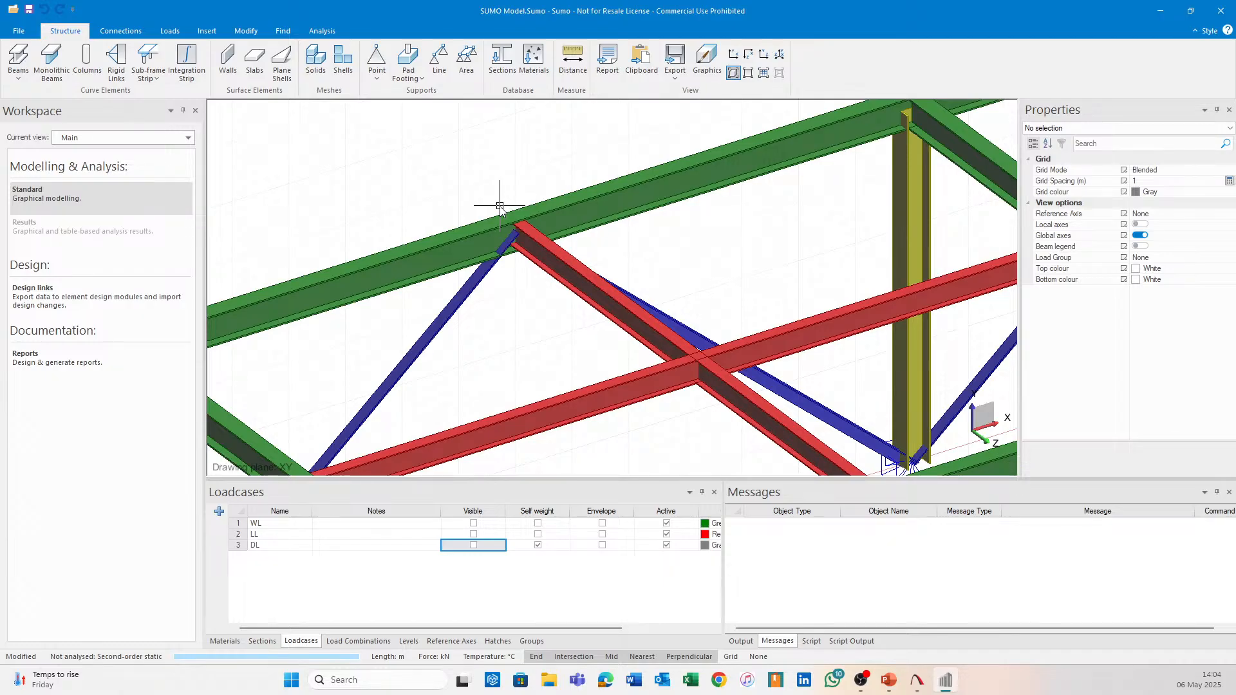
scroll(500, 206, "down", 2)
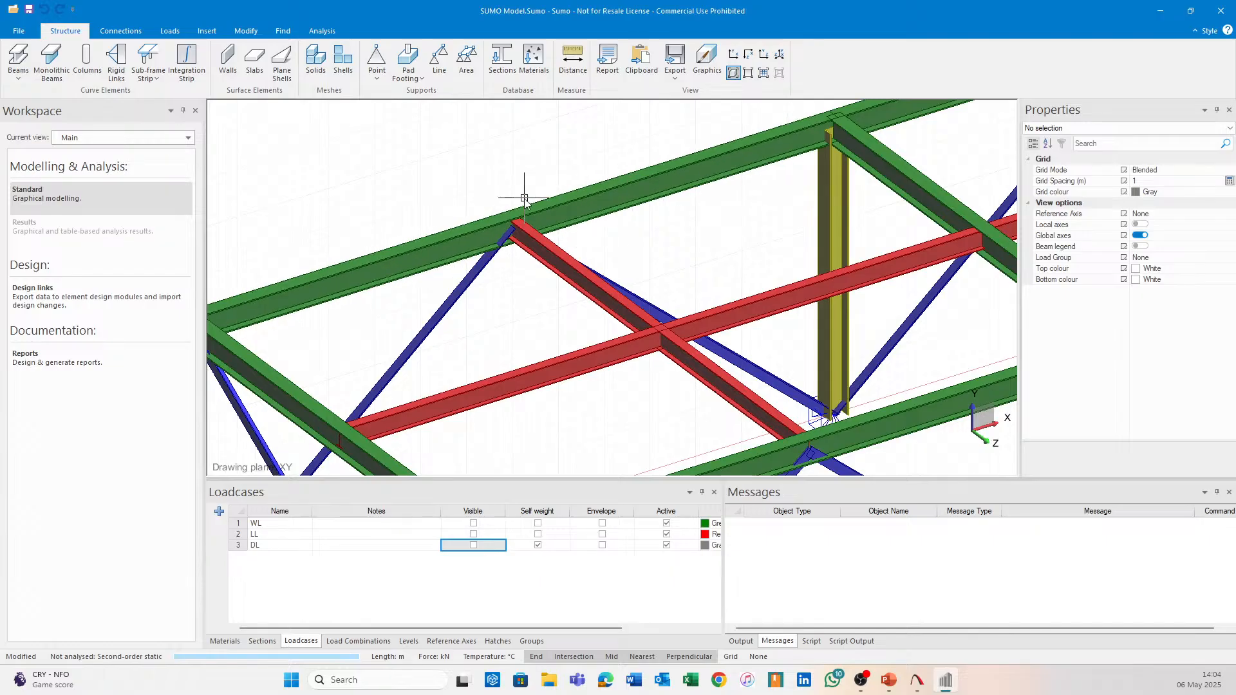
scroll(566, 229, "down", 5)
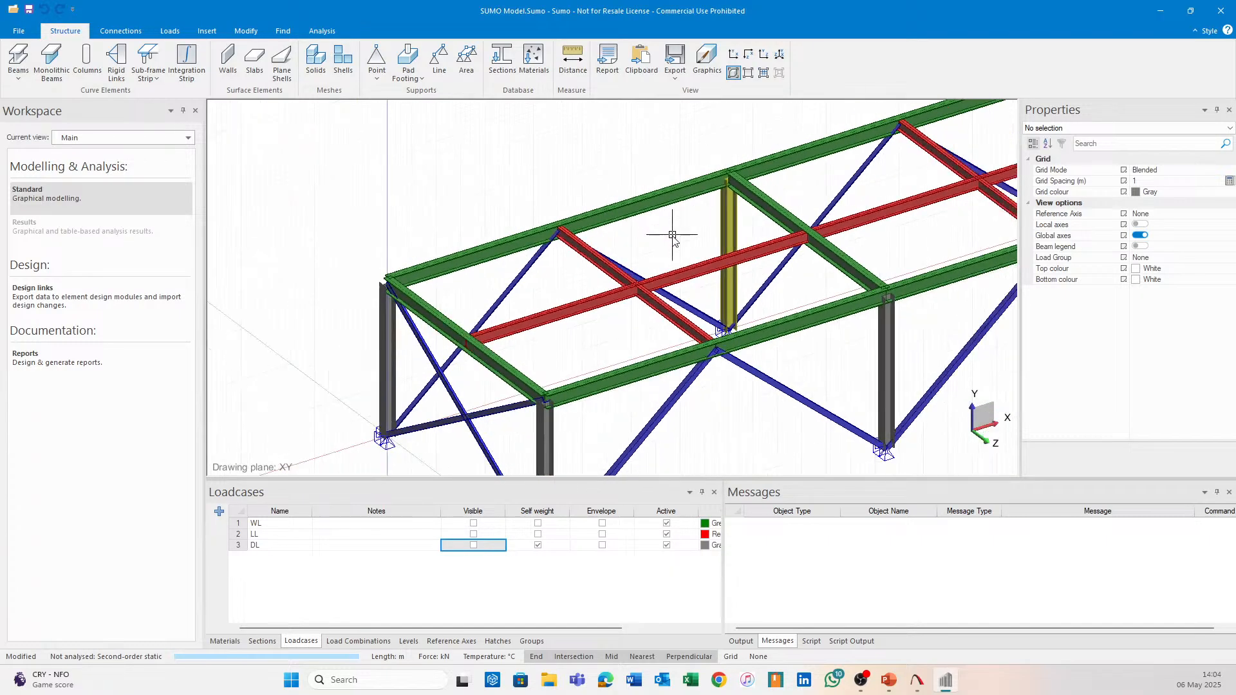
scroll(633, 280, "down", 1)
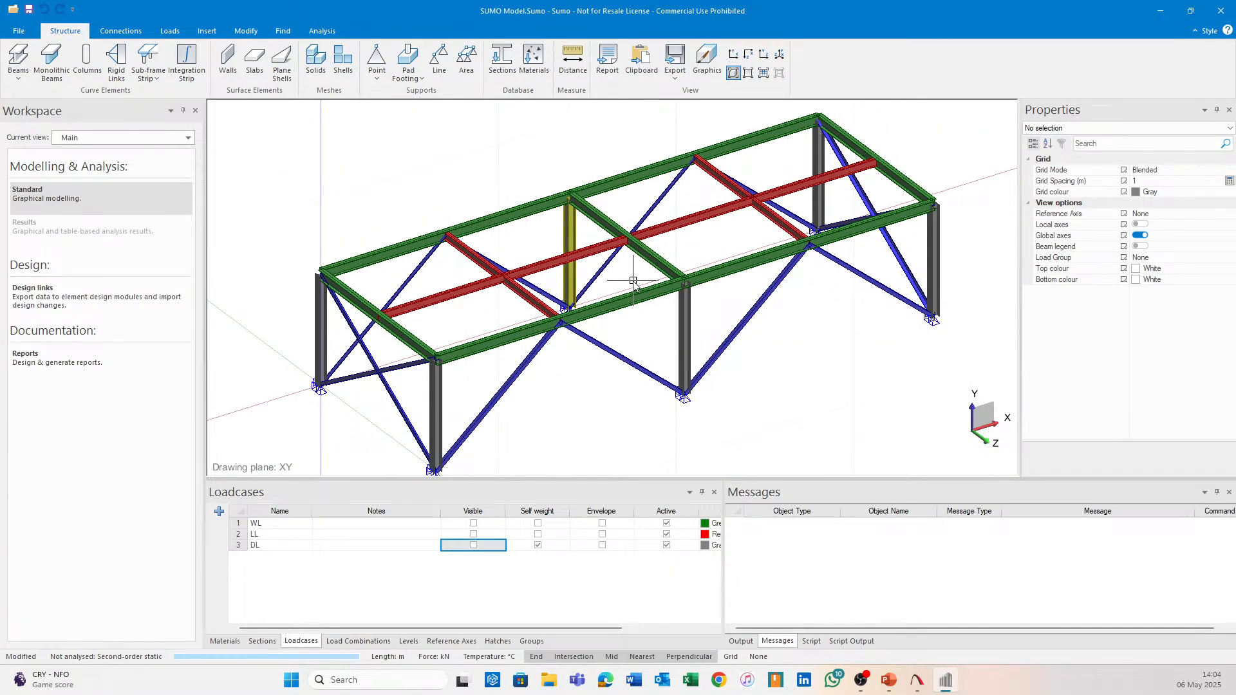
middle_click_drag(500, 246, 427, 227)
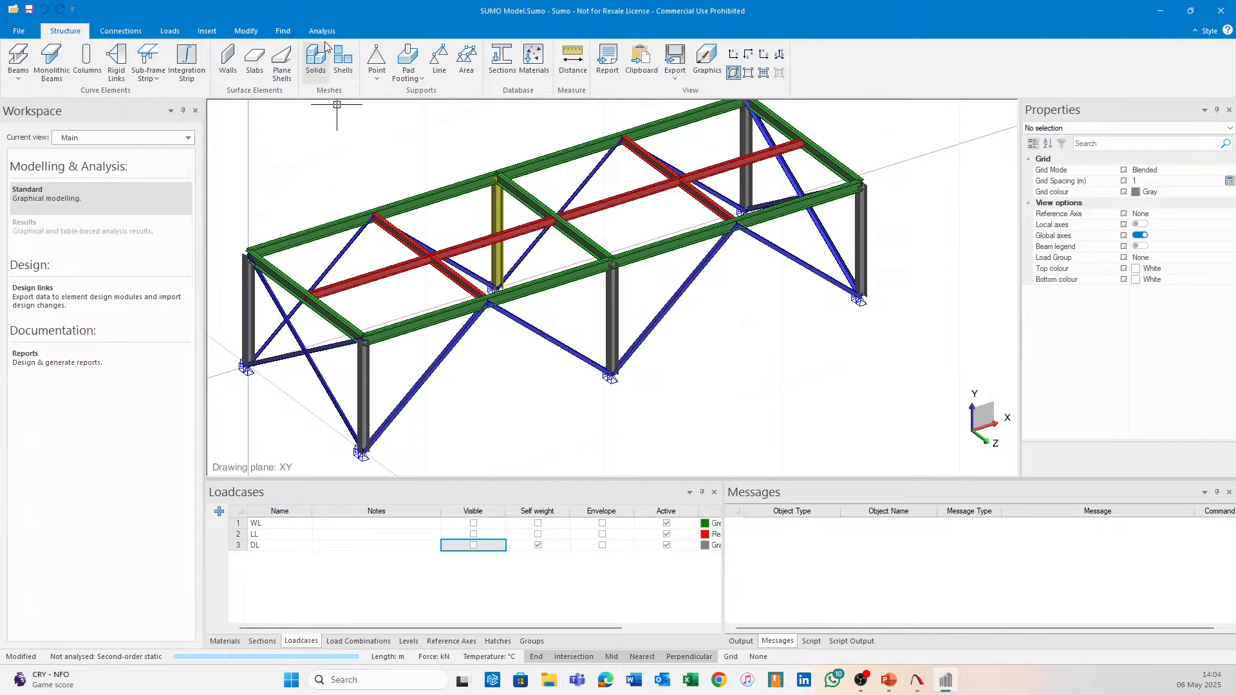
Check the analysis type in the general analysis settings and close them without changes
left_click(322, 31)
left_click(74, 61)
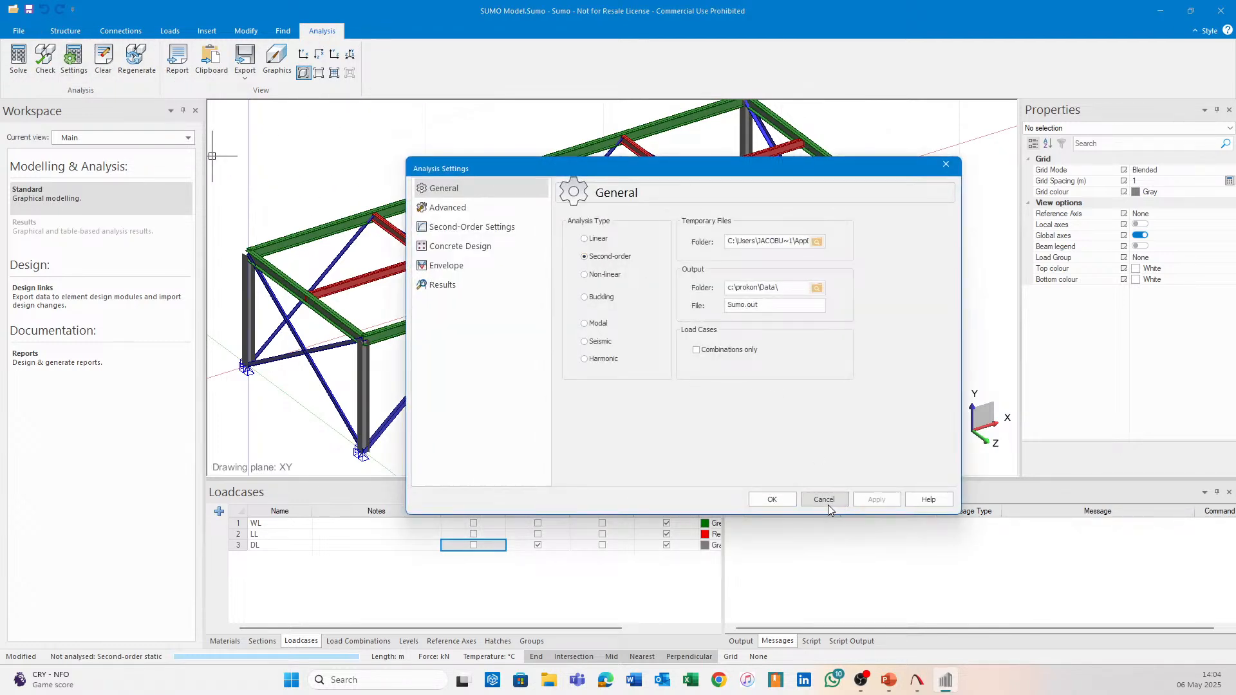
left_click(827, 503)
Show the WL, LL and DL load cases on the model
left_click(473, 522)
left_click(473, 534)
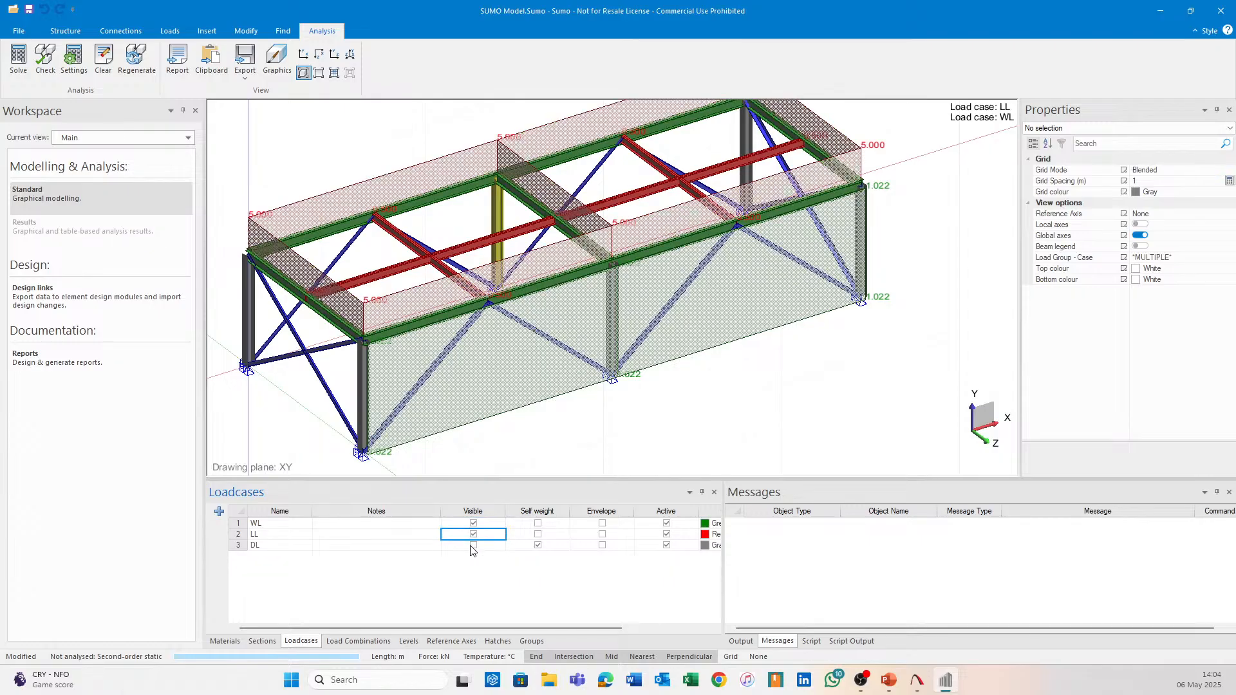
left_click(473, 544)
scroll(499, 355, "up", 3)
middle_click_drag(498, 354, 552, 353, "shift")
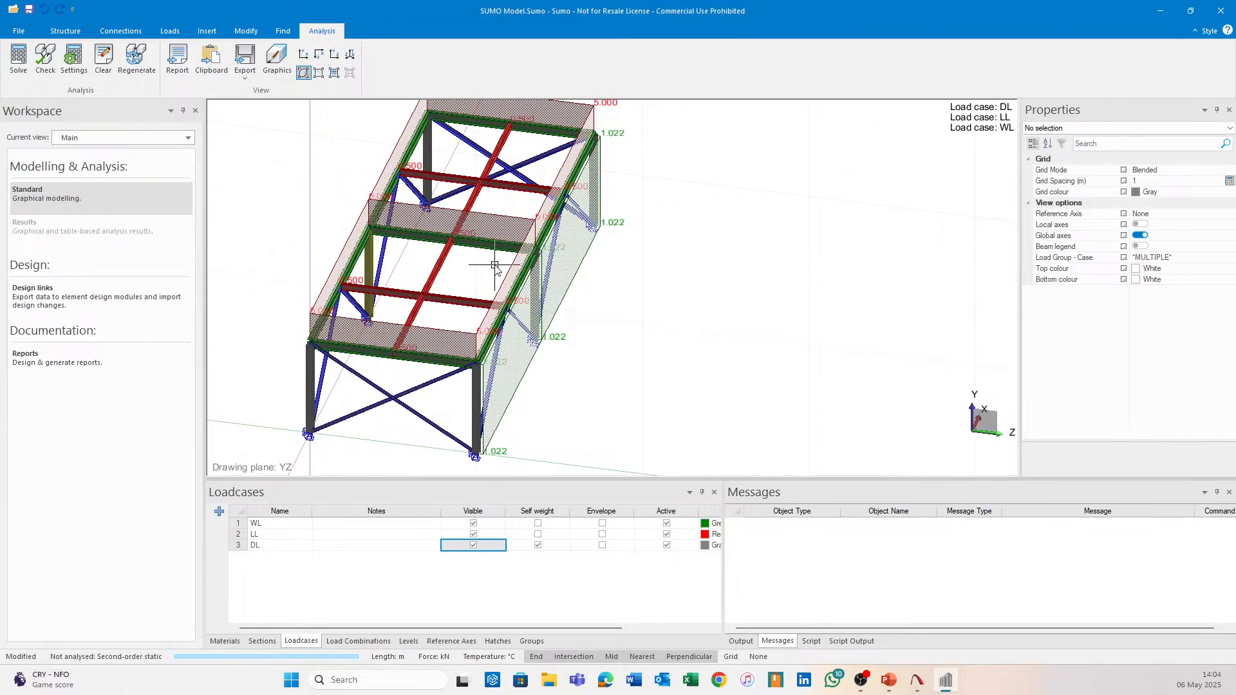
Run the second-order analysis of the model and switch to the design links workspace
left_click(18, 61)
left_click(564, 364)
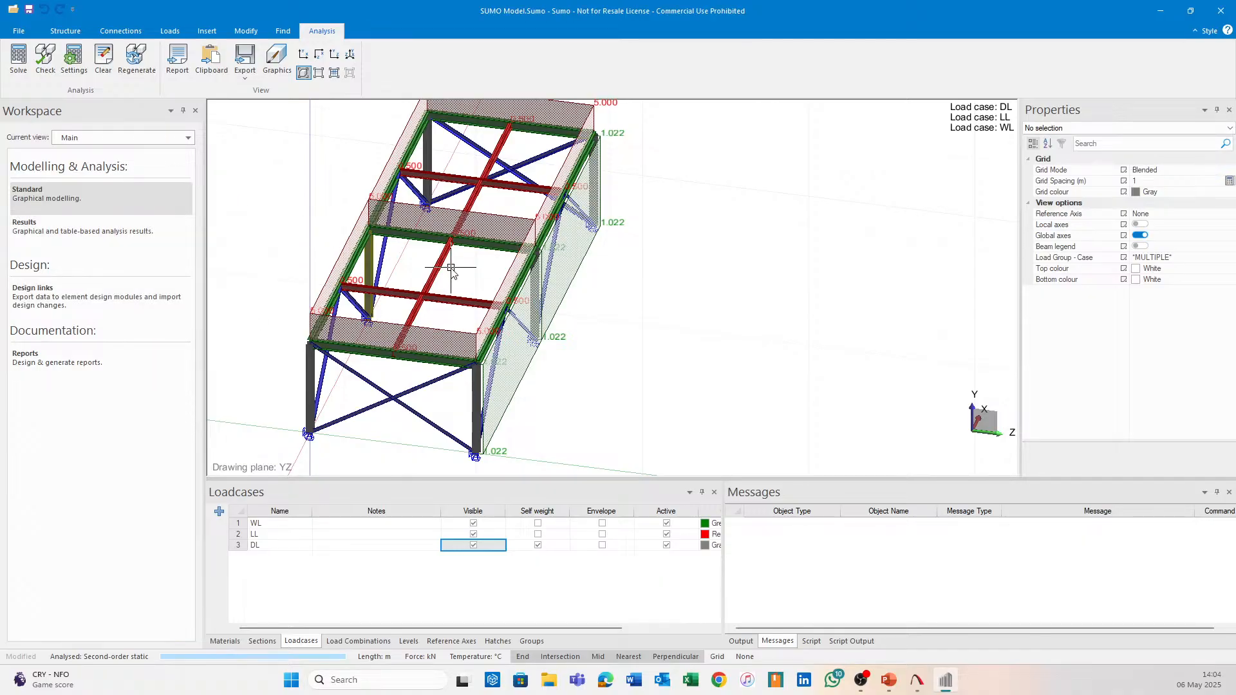
left_click(129, 302)
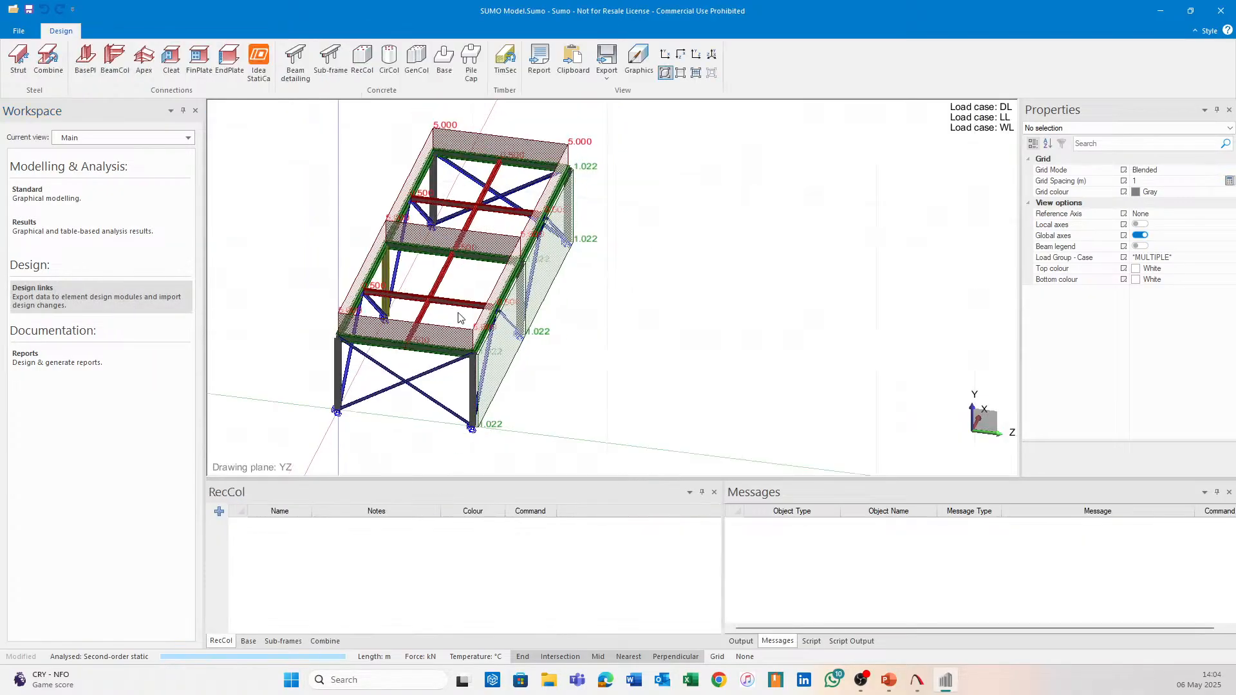
scroll(635, 338, "down", 1)
mouse_move(654, 344)
middle_mouse_down("shift")
mouse_move(596, 335)
mouse_move(612, 328)
middle_mouse_up("shift")
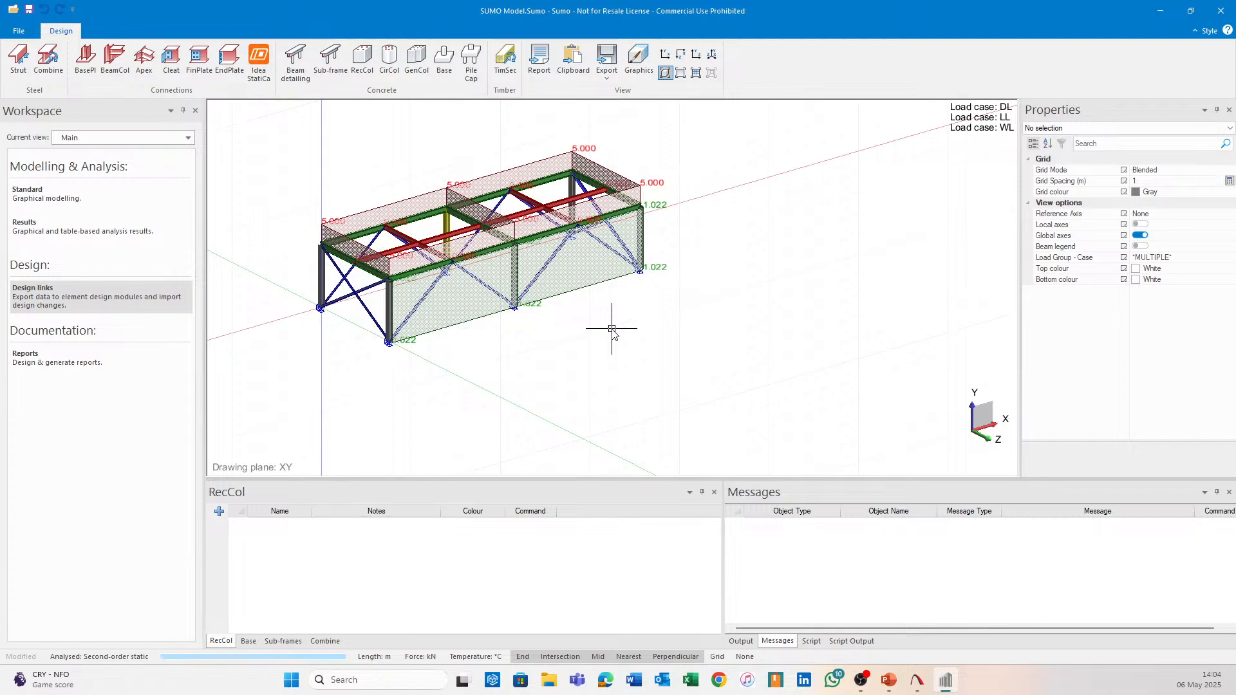
middle_click_drag(669, 161, 792, 164)
scroll(802, 215, "up", 2)
scroll(792, 165, "up", 1)
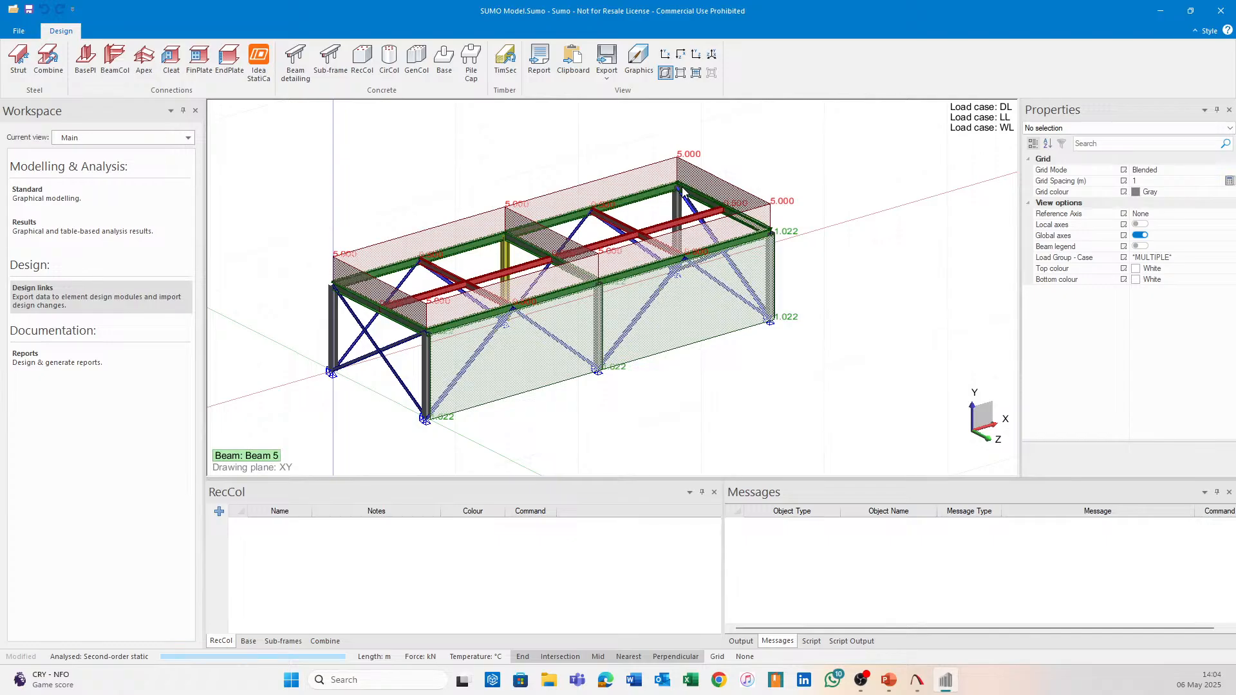
Open the analysis results and inspect the displaced shape for combination C1, checking the displacement at a column base node
left_click(101, 241)
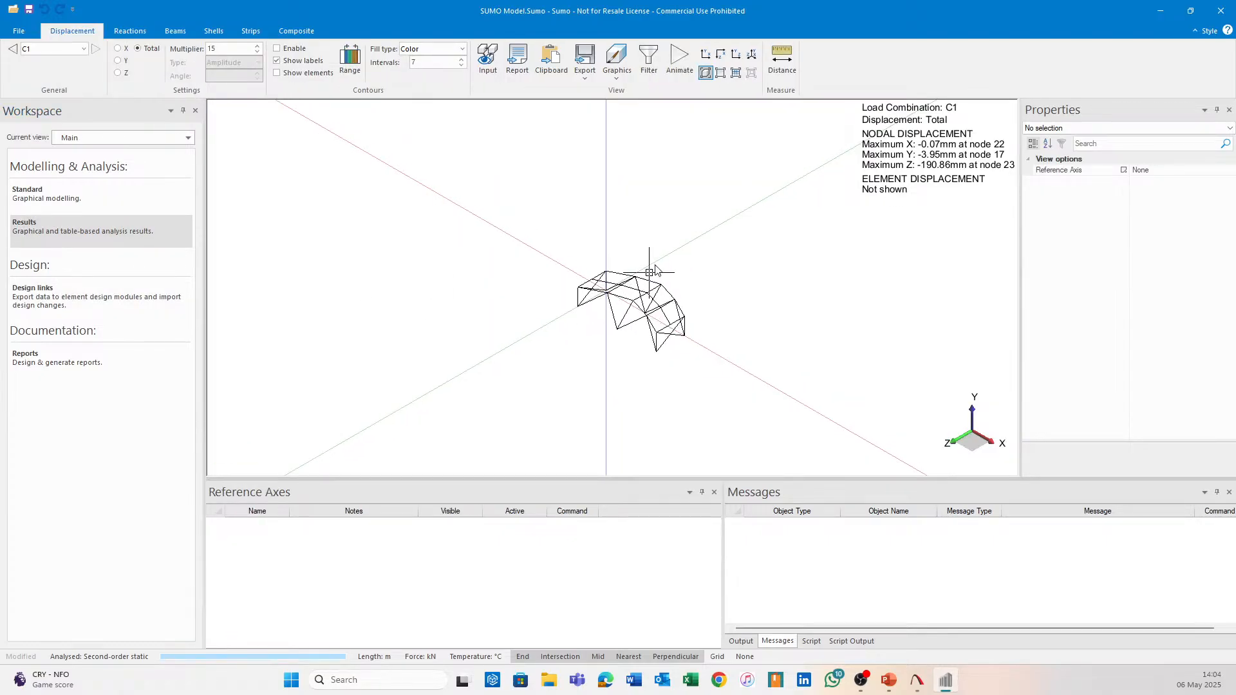
scroll(655, 270, "up", 4)
middle_click_drag(717, 268, 588, 222)
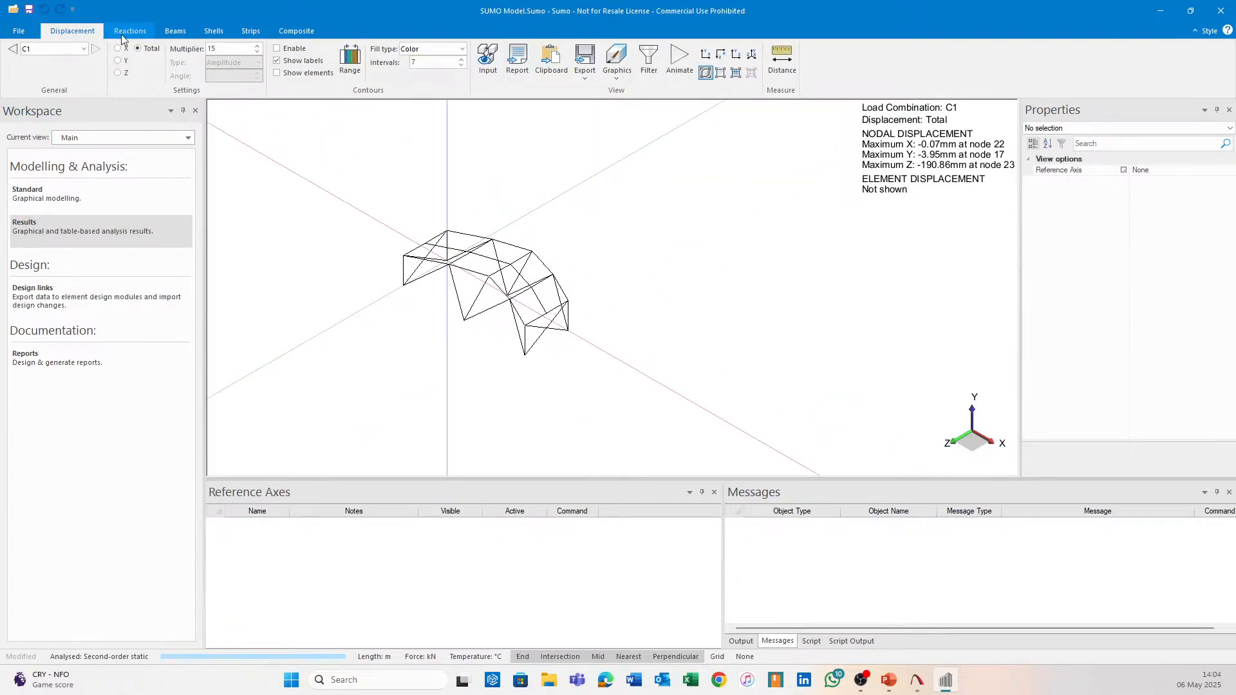
mouse_move(566, 340)
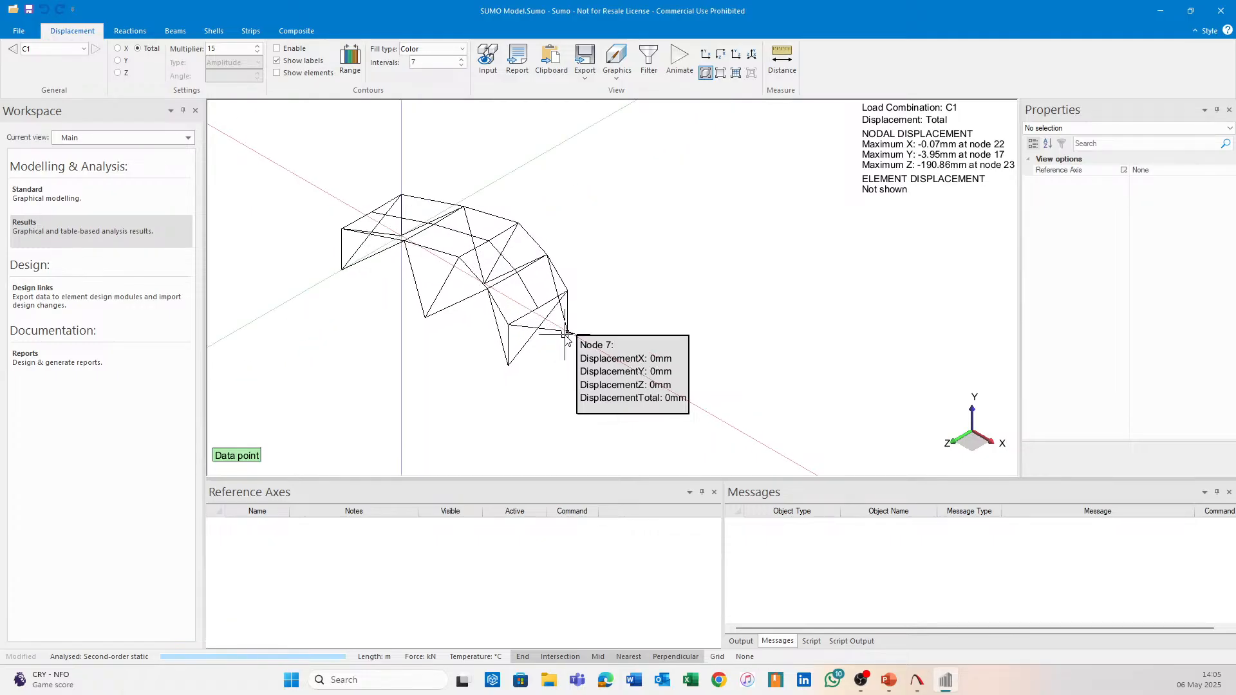
Show the beam axial force diagrams for combination C1 with a multiplier of 0.1 and review them along the frame
left_click(172, 31)
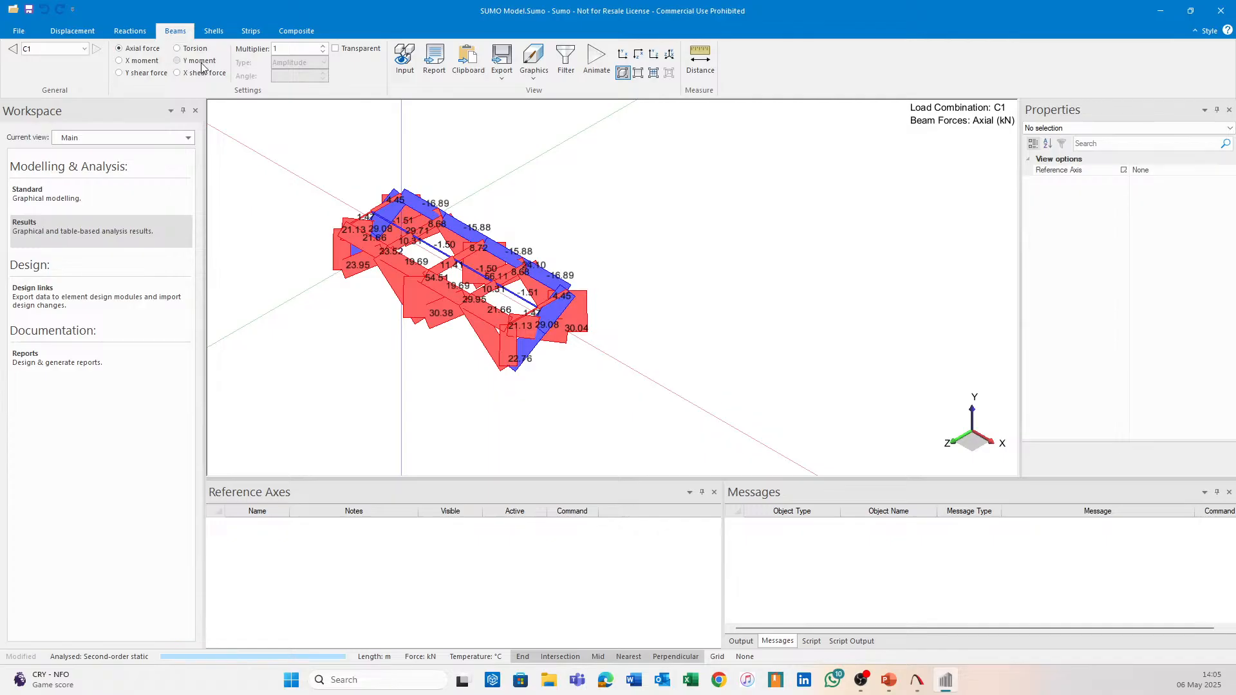
middle_click_drag(513, 237, 556, 232)
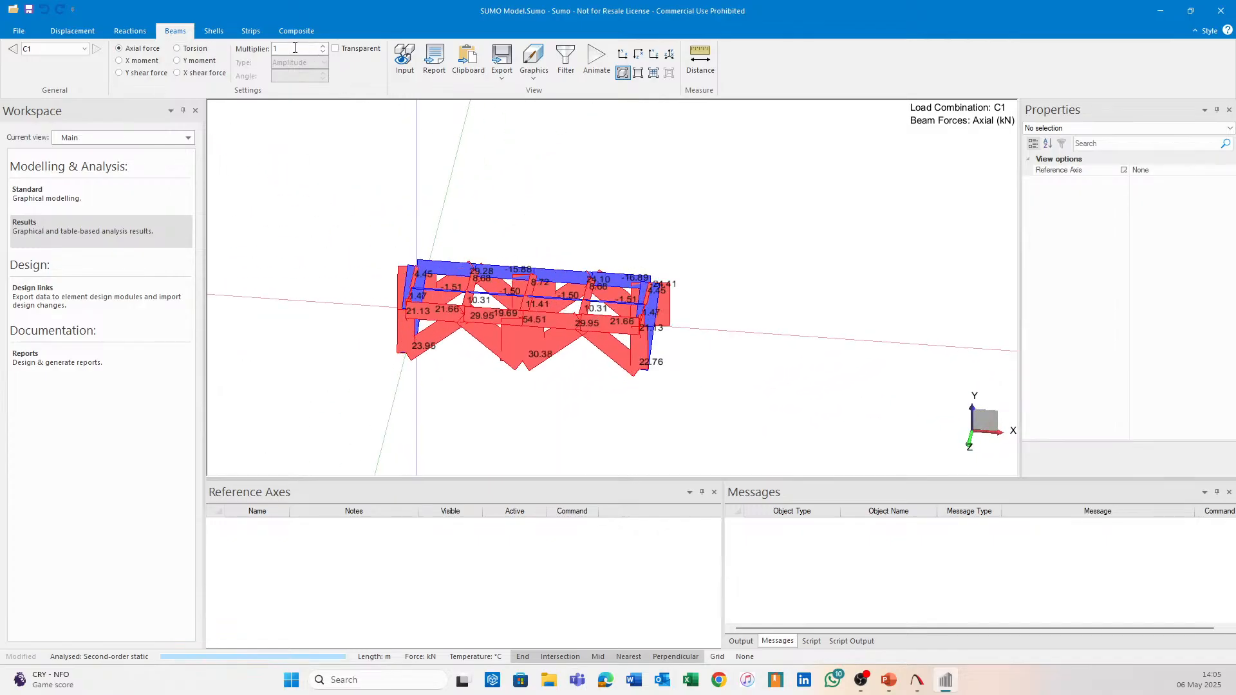
type("0.")
key("Return")
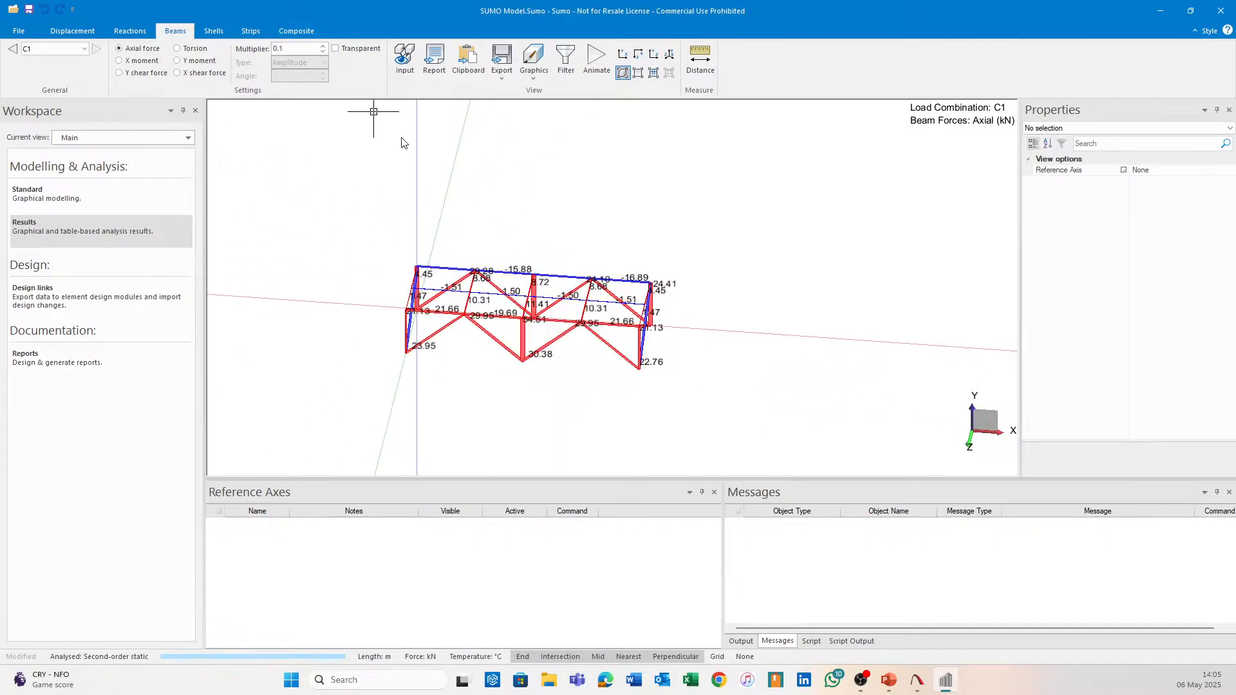
scroll(588, 297, "up", 5)
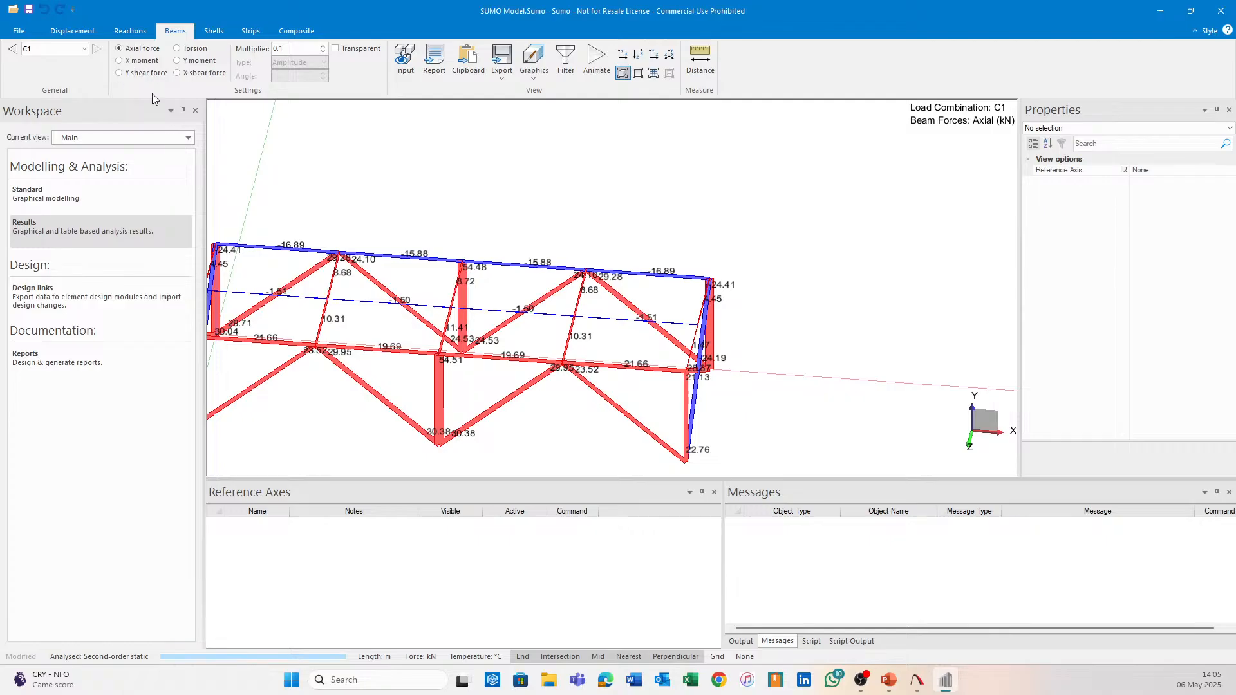
middle_click_drag(442, 243, 639, 210)
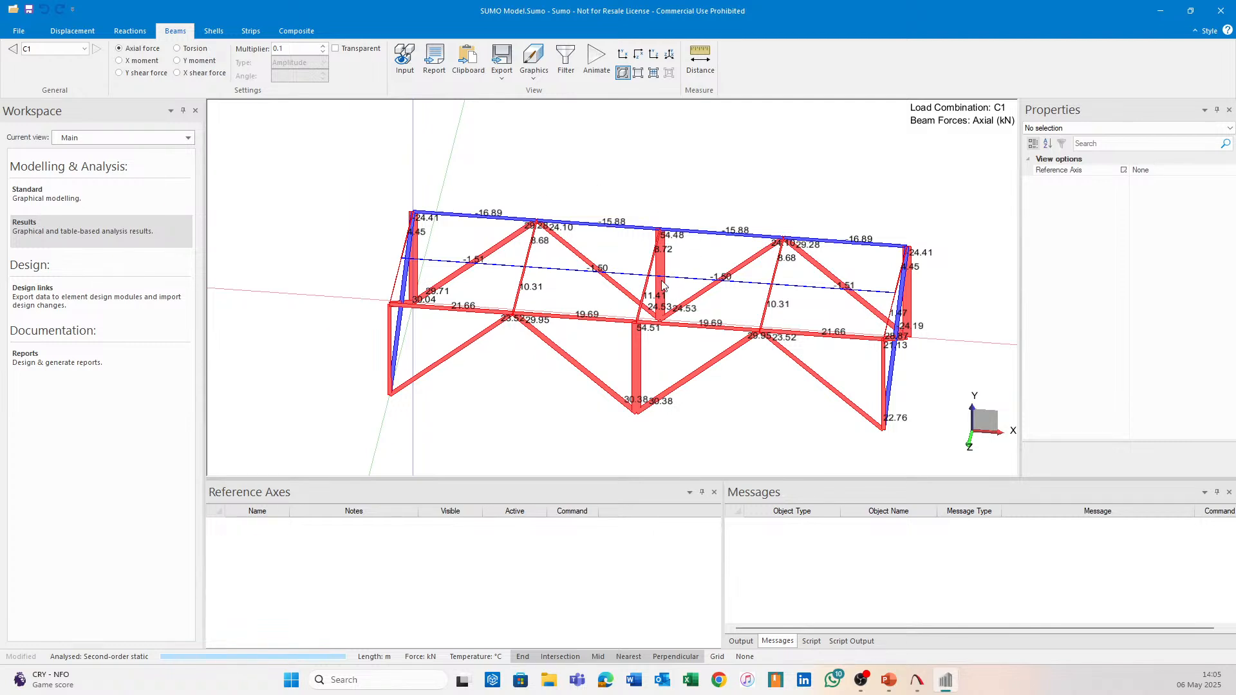
scroll(662, 283, "down", 1)
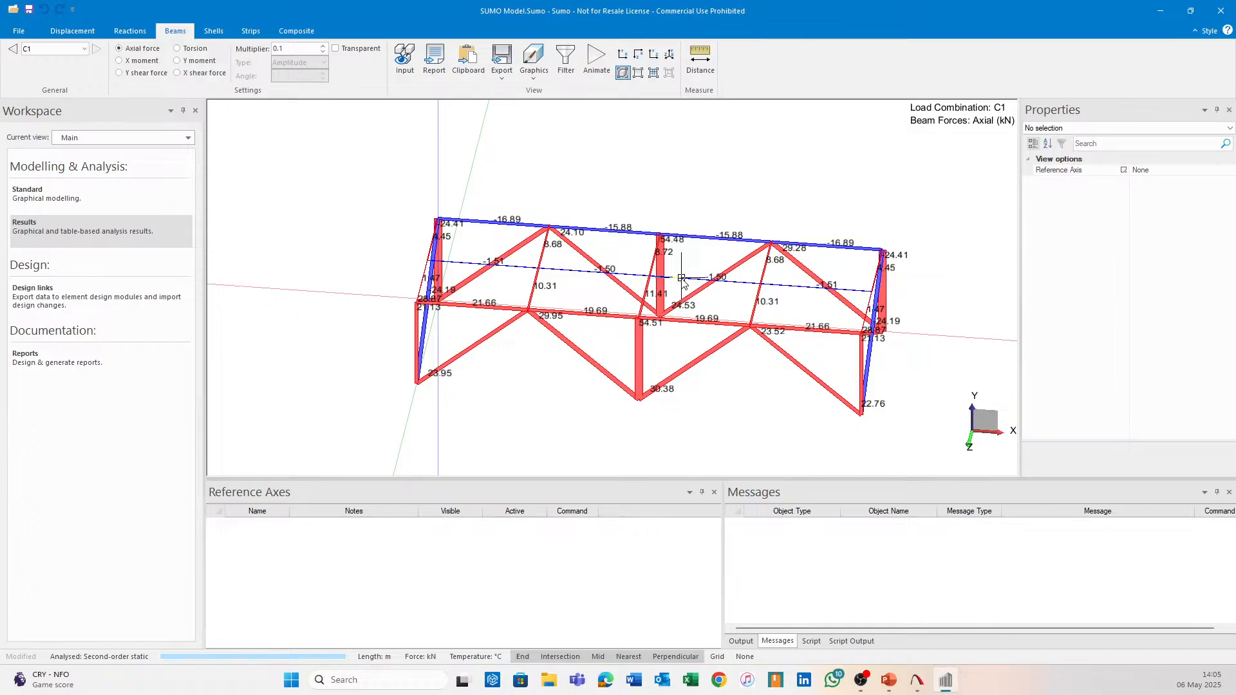
middle_click_drag(842, 280, 796, 246)
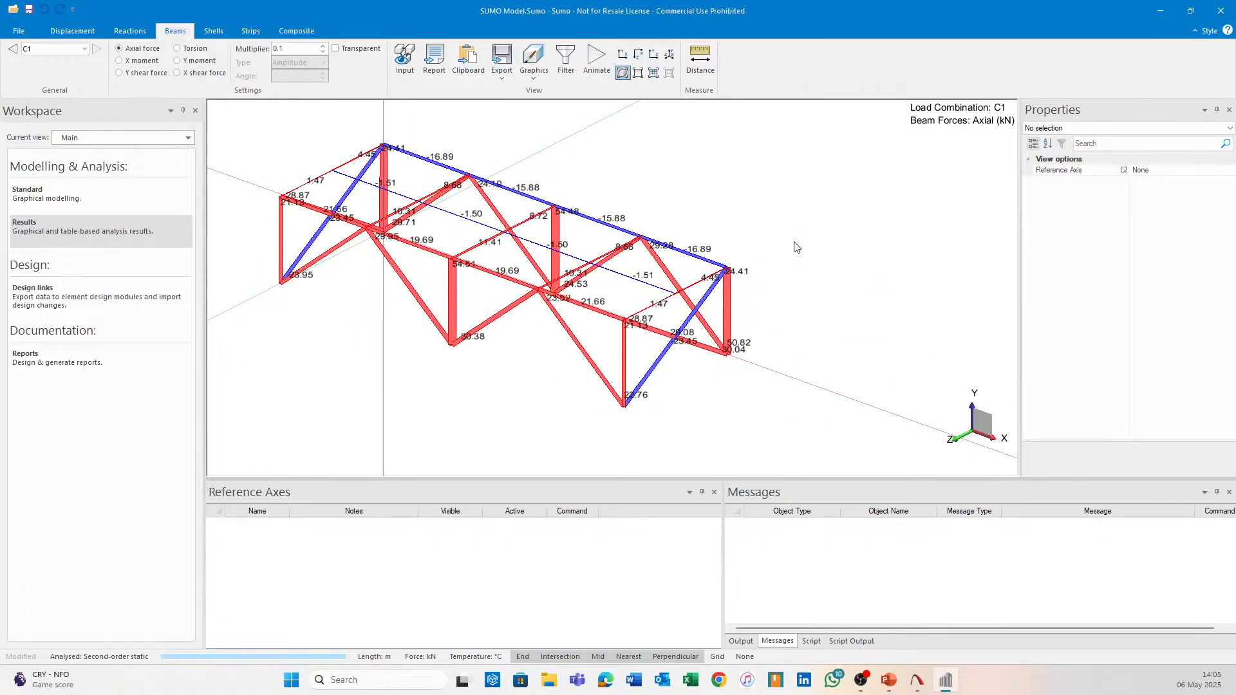
Review the displaced shape for combination C1 again and return to the design links workspace
left_click(65, 33)
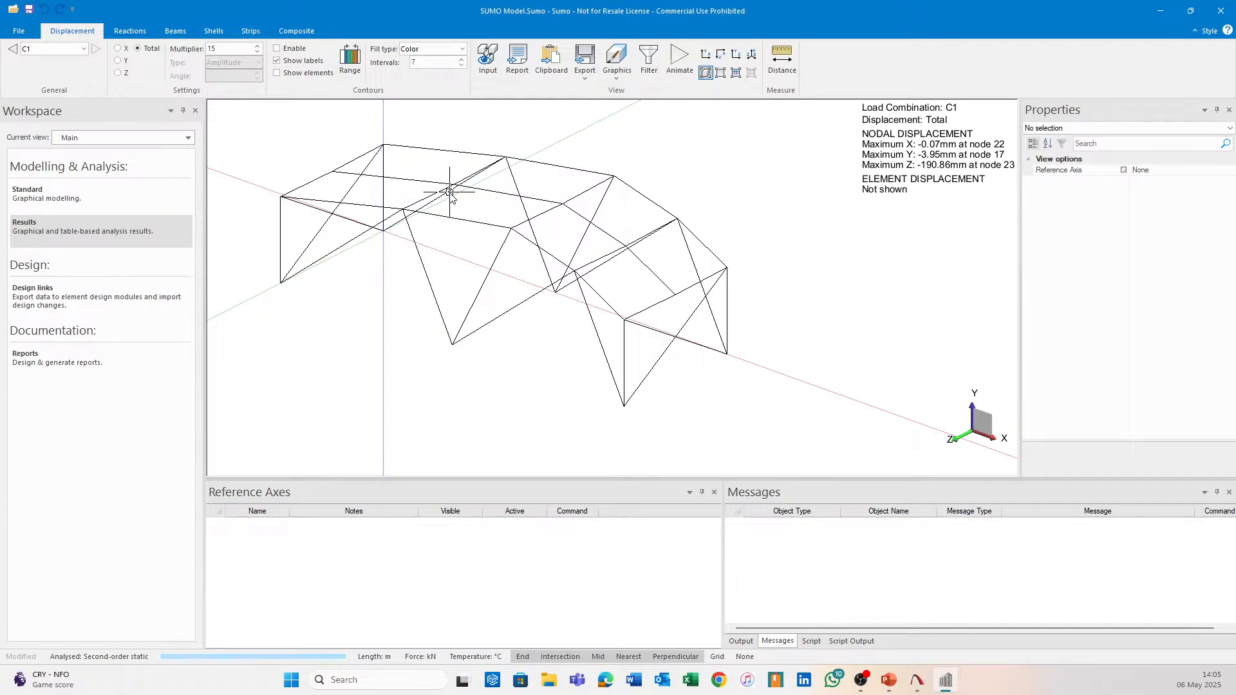
middle_click_drag(764, 270, 794, 286)
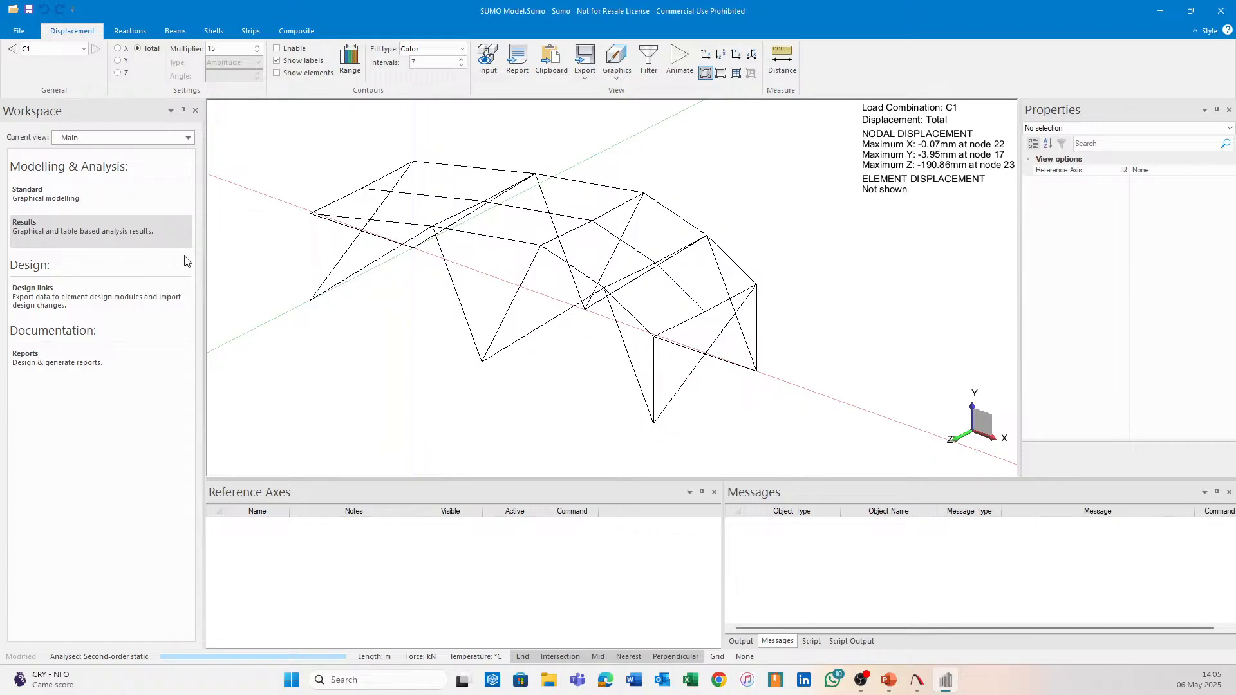
left_click(112, 298)
mouse_move(684, 353)
middle_mouse_down()
mouse_move(731, 384)
mouse_move(657, 380)
middle_mouse_up()
middle_click_drag(364, 165, 422, 192)
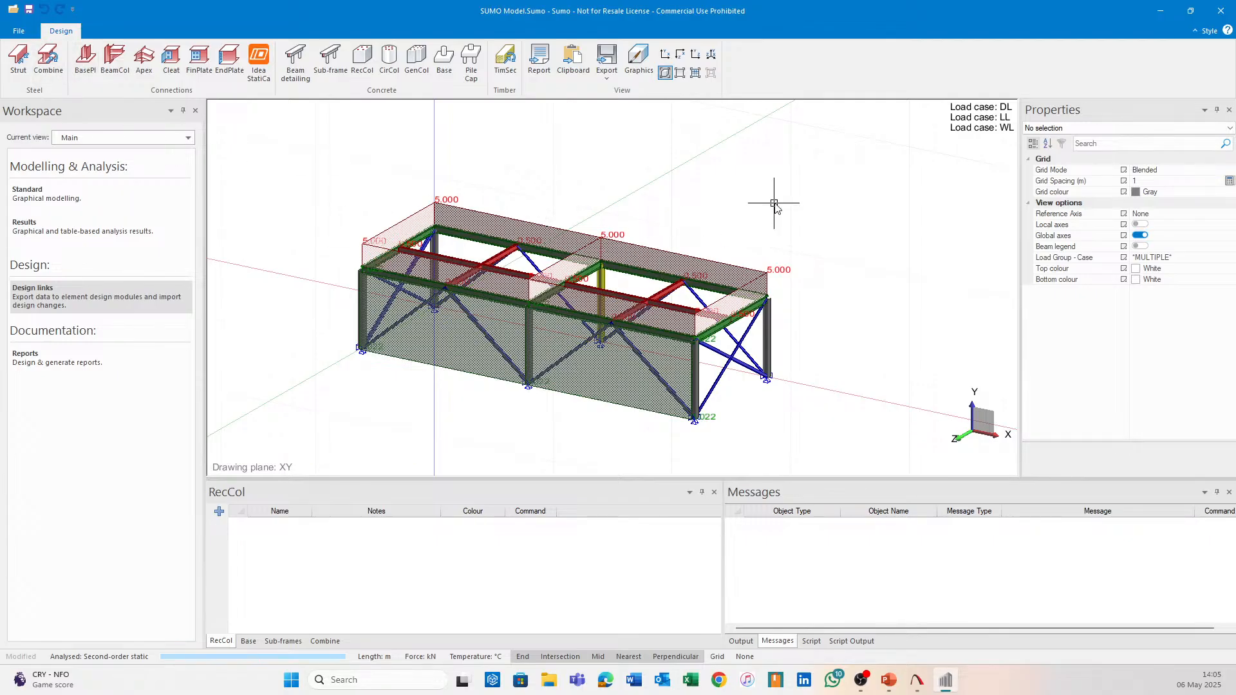
middle_click_drag(773, 204, 785, 223)
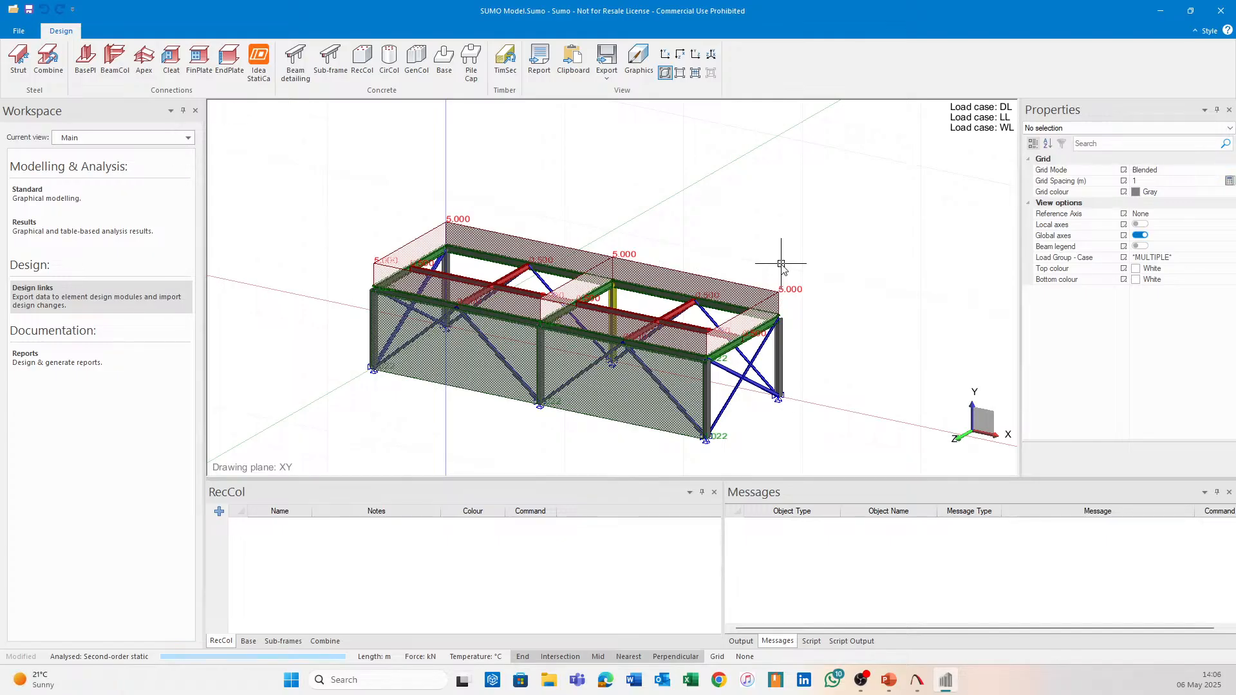
scroll(709, 276, "up", 1)
middle_click_drag(709, 277, 696, 188)
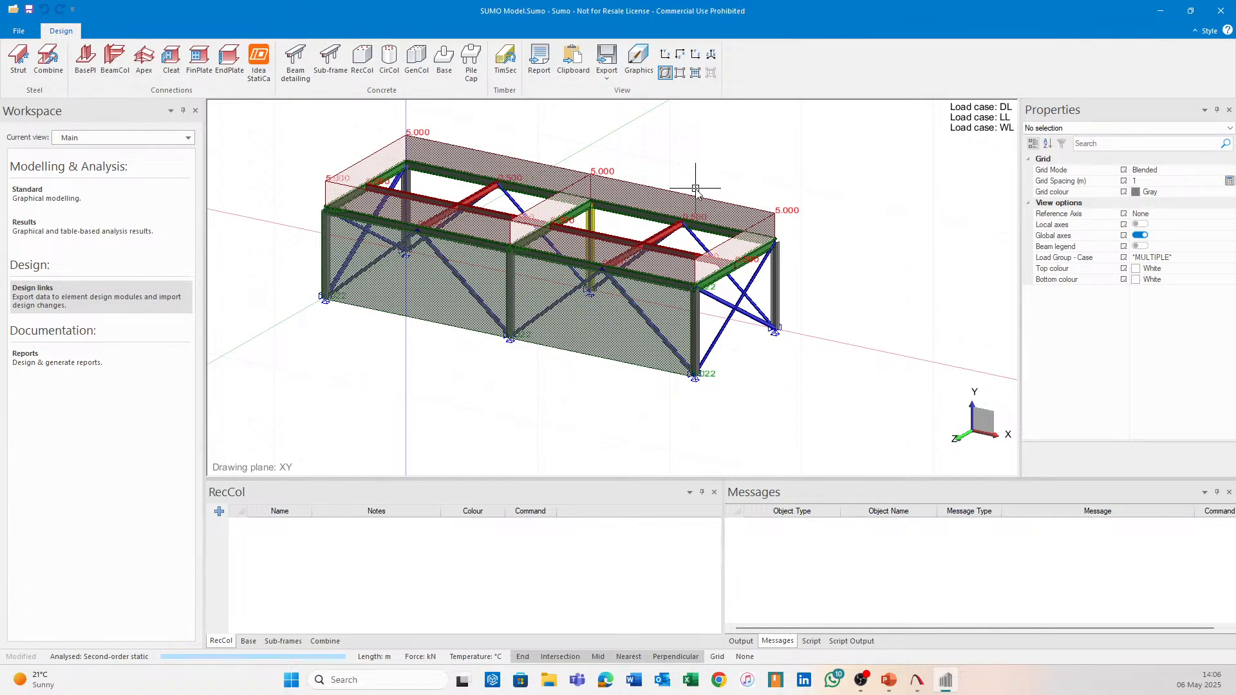
middle_click_drag(695, 188, 706, 226)
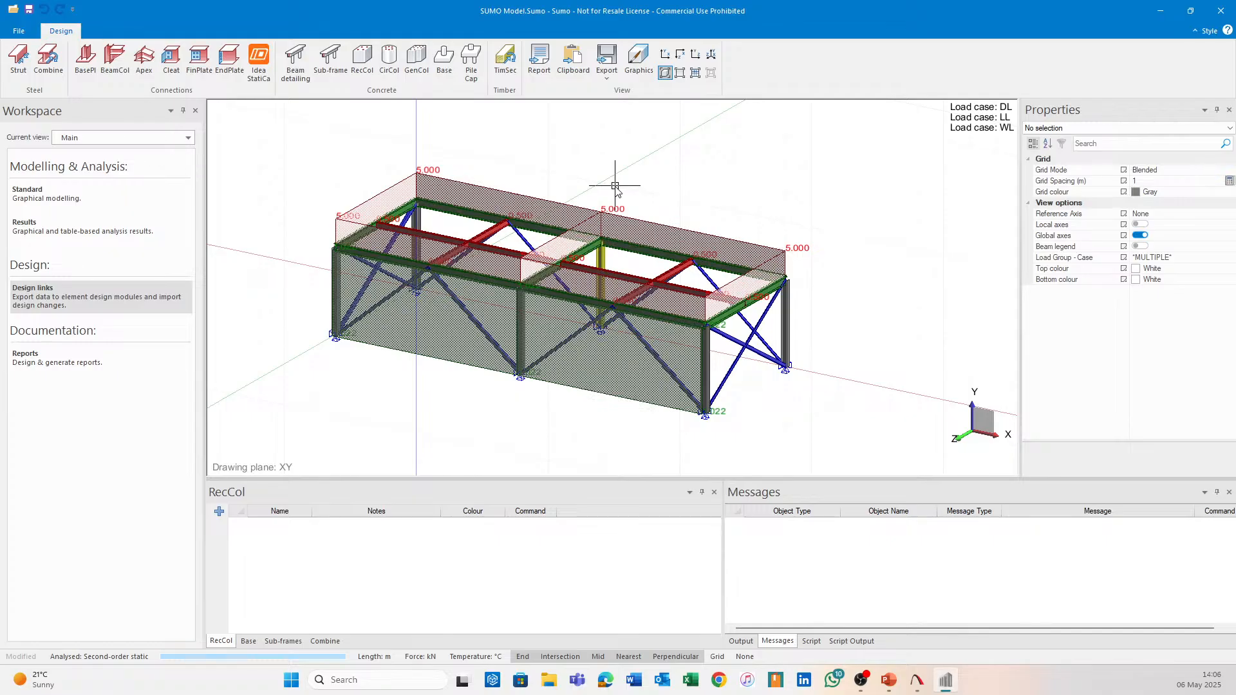
middle_click_drag(647, 186, 631, 148)
scroll(658, 204, "up", 1)
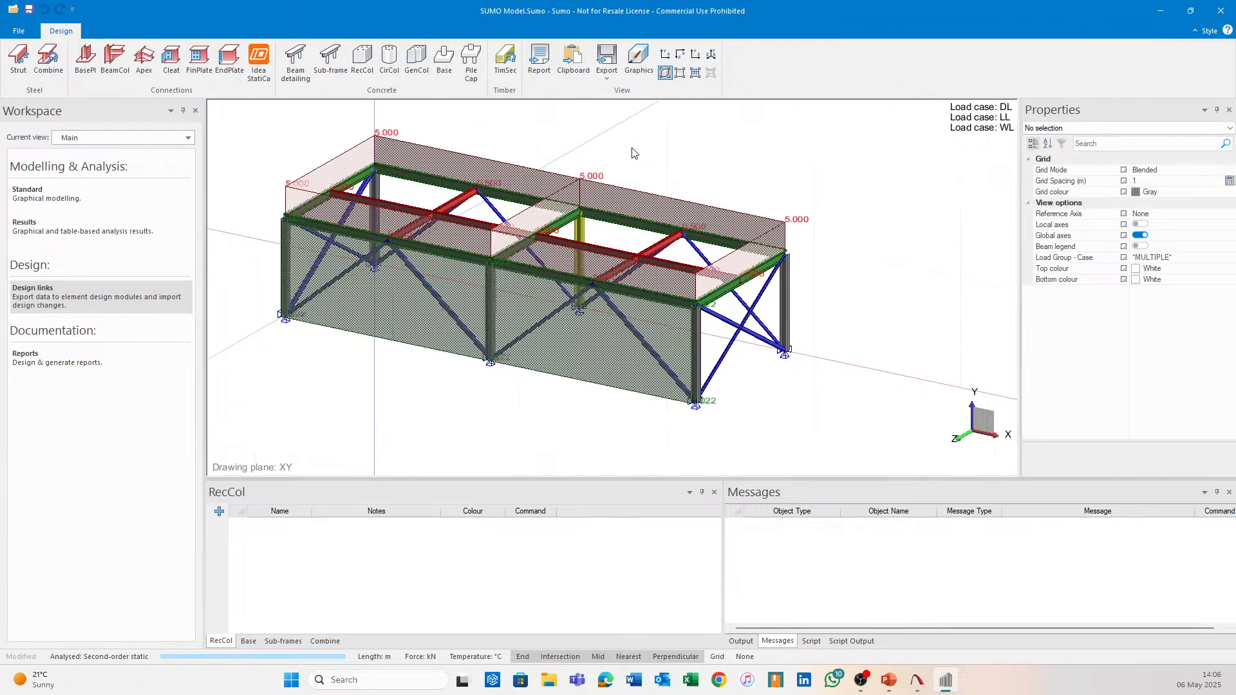
scroll(632, 148, "down", 2)
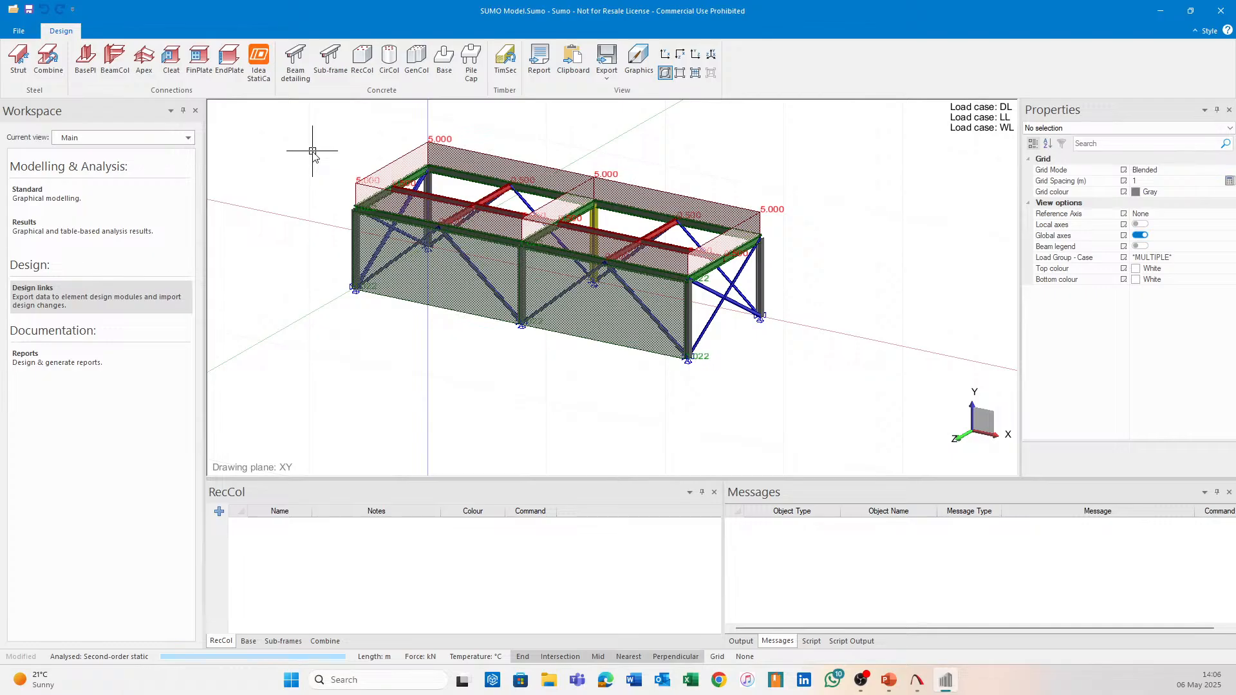
middle_click_drag(312, 151, 349, 228)
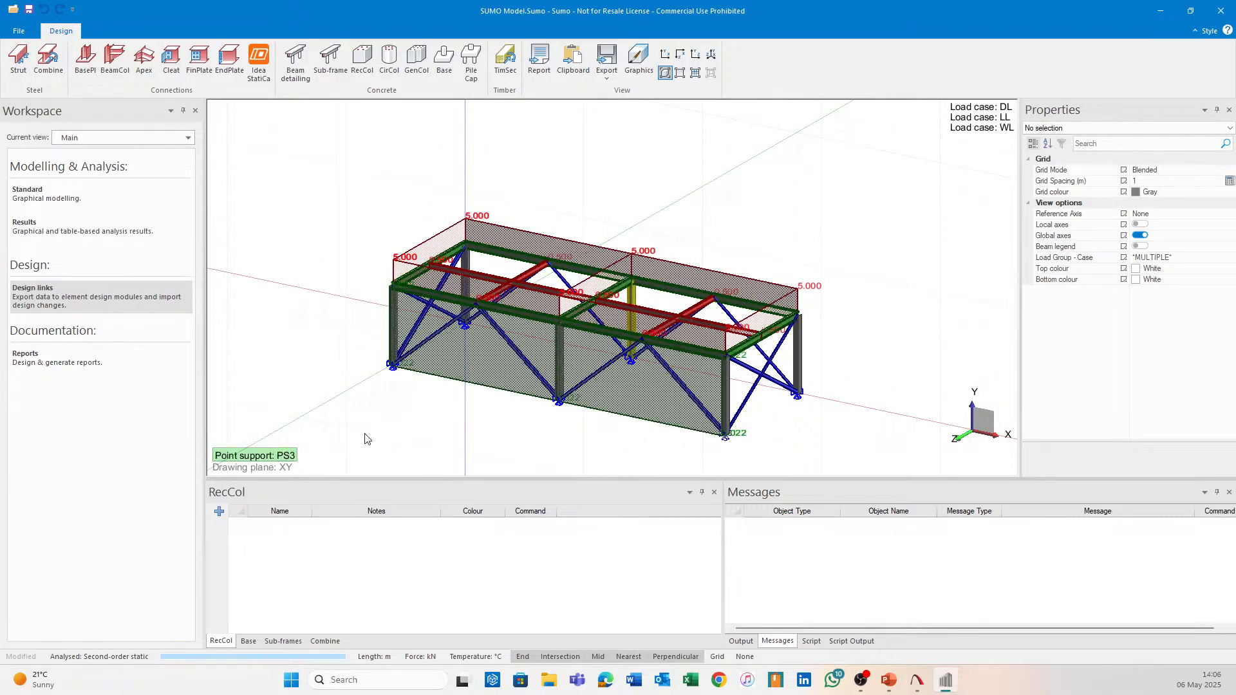
Export the whole model to Combine for combined stress member design, including only load combination C1 and excluding DL, LL and WL
key("ctrl+a")
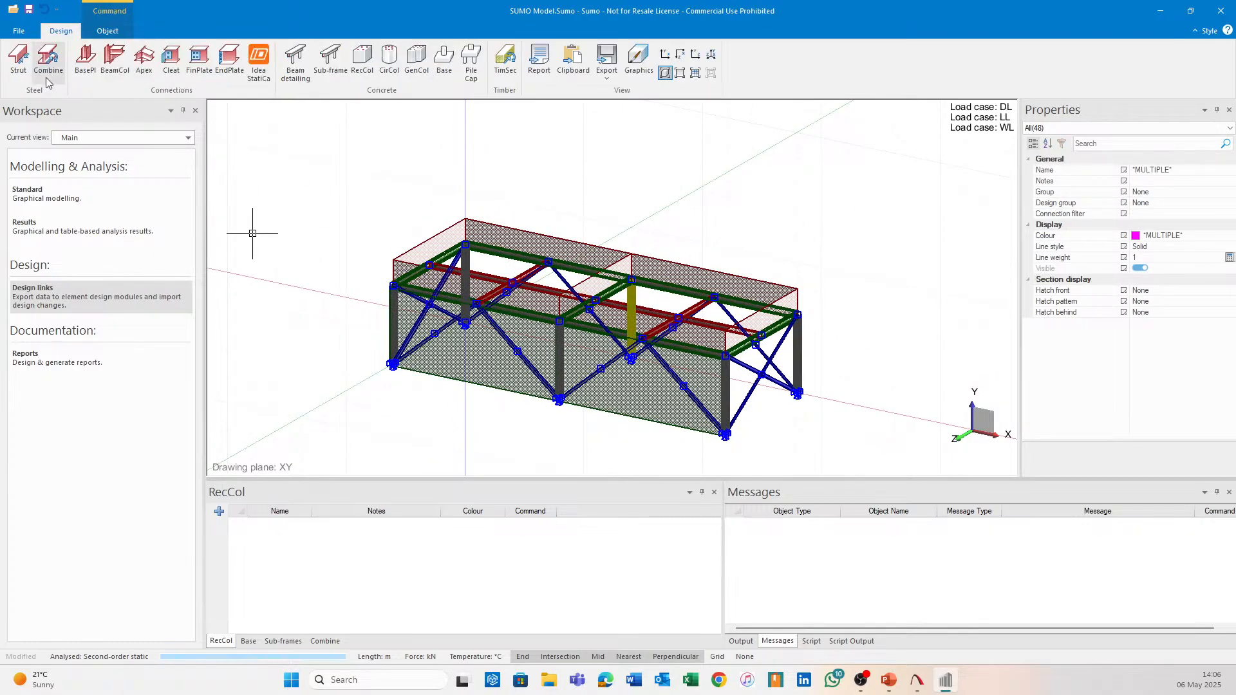
left_click(48, 71)
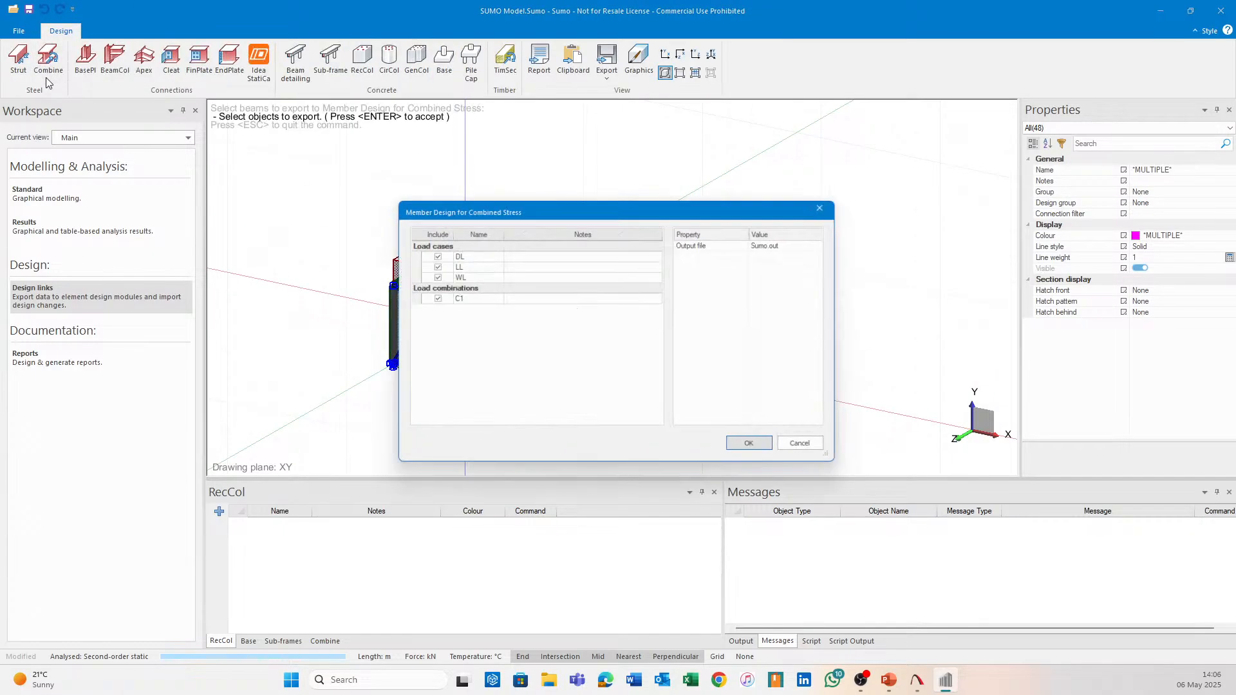
left_click(431, 265)
left_click(431, 275)
left_click(431, 254)
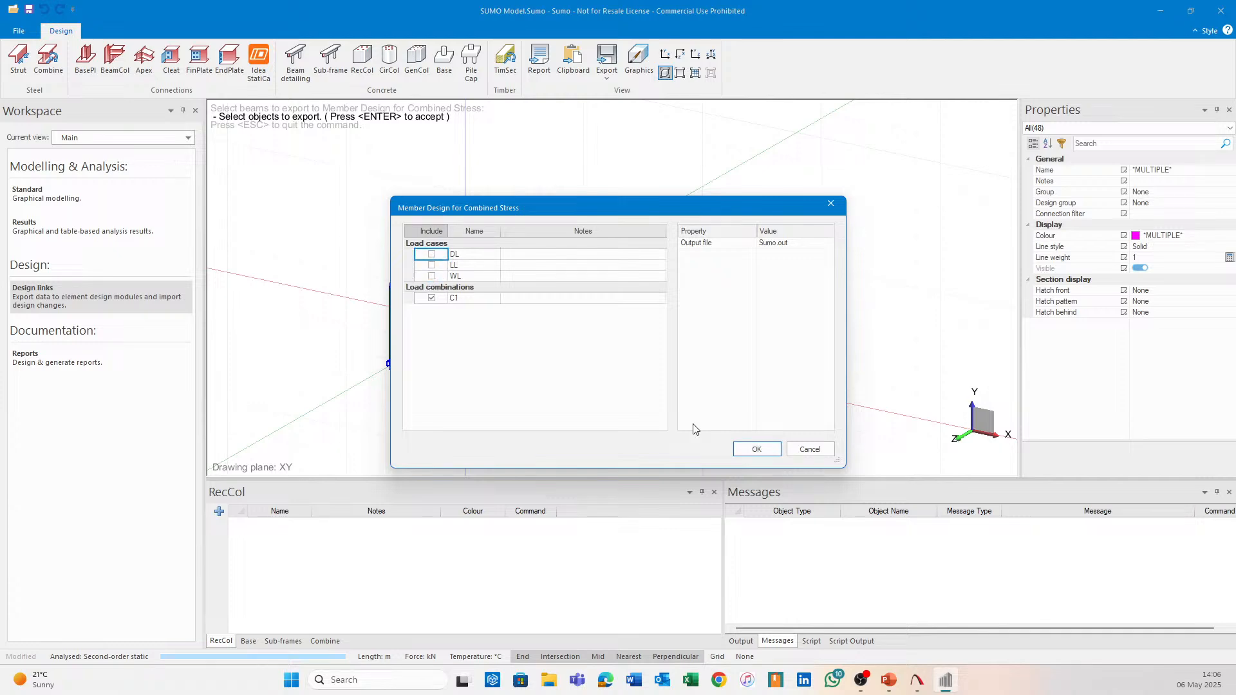
left_click(756, 450)
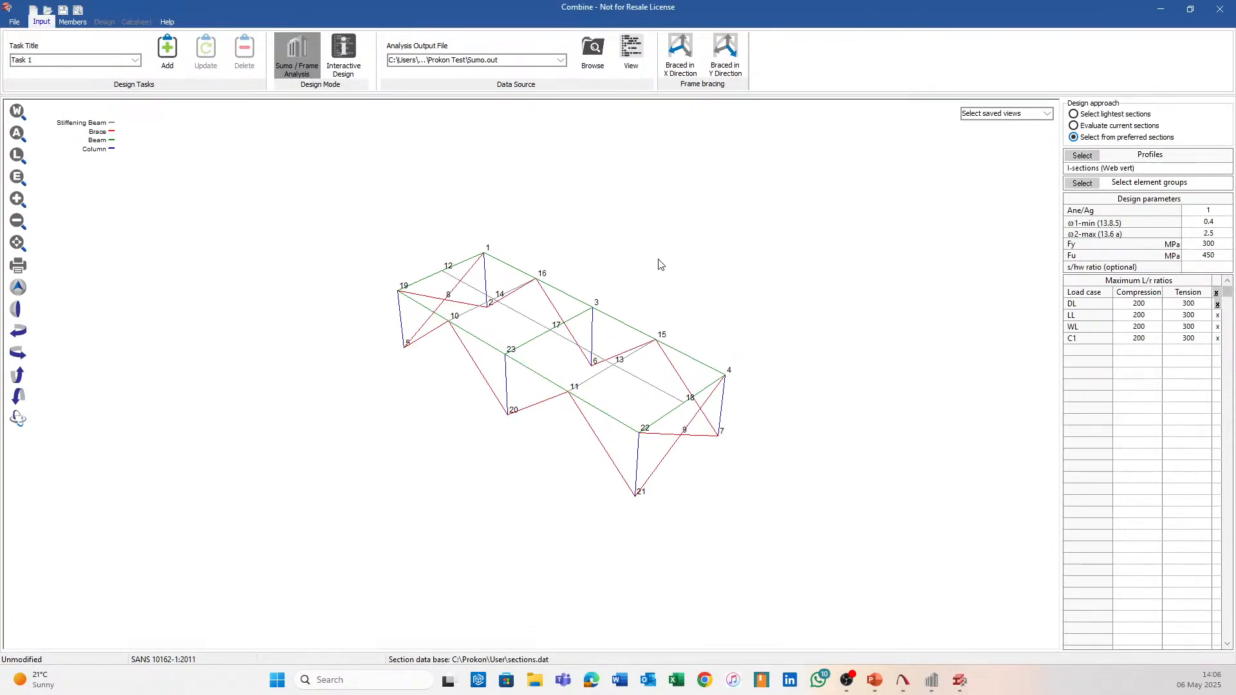
Set the frame as braced in the X and Y directions and the design approach to evaluate current sections
middle_click_drag(615, 286, 694, 205)
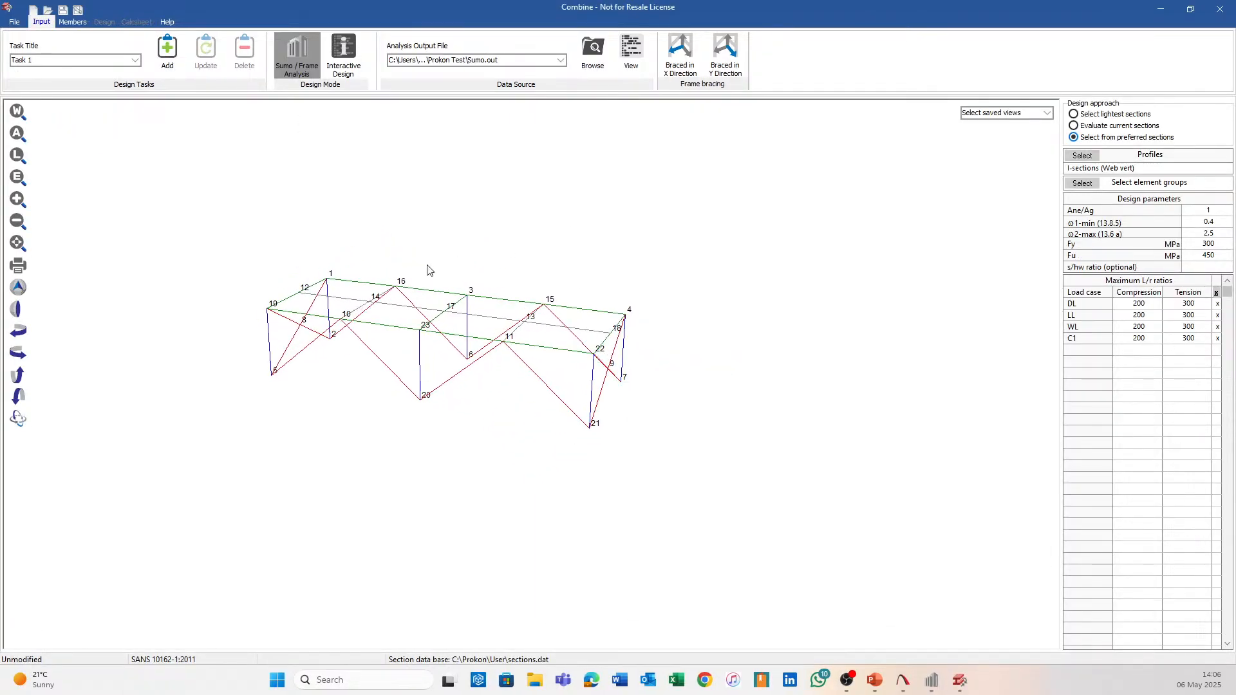
middle_click_drag(657, 284, 586, 335, "shift")
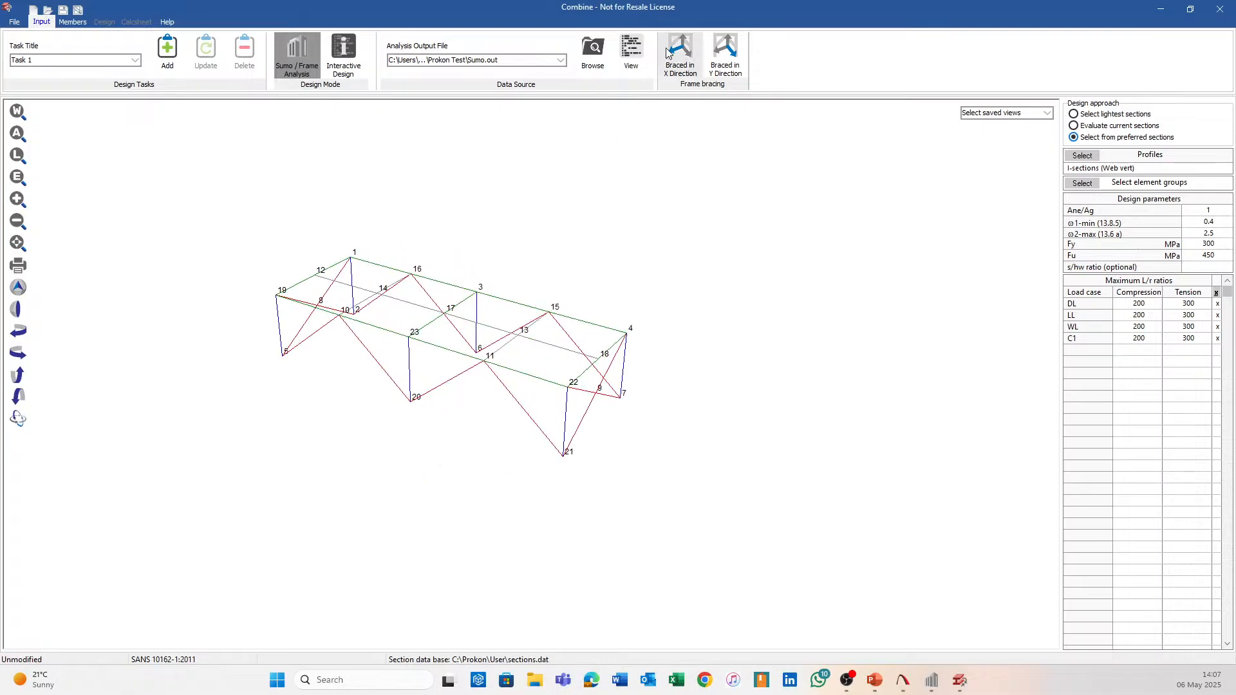
left_click(691, 55)
left_click(725, 53)
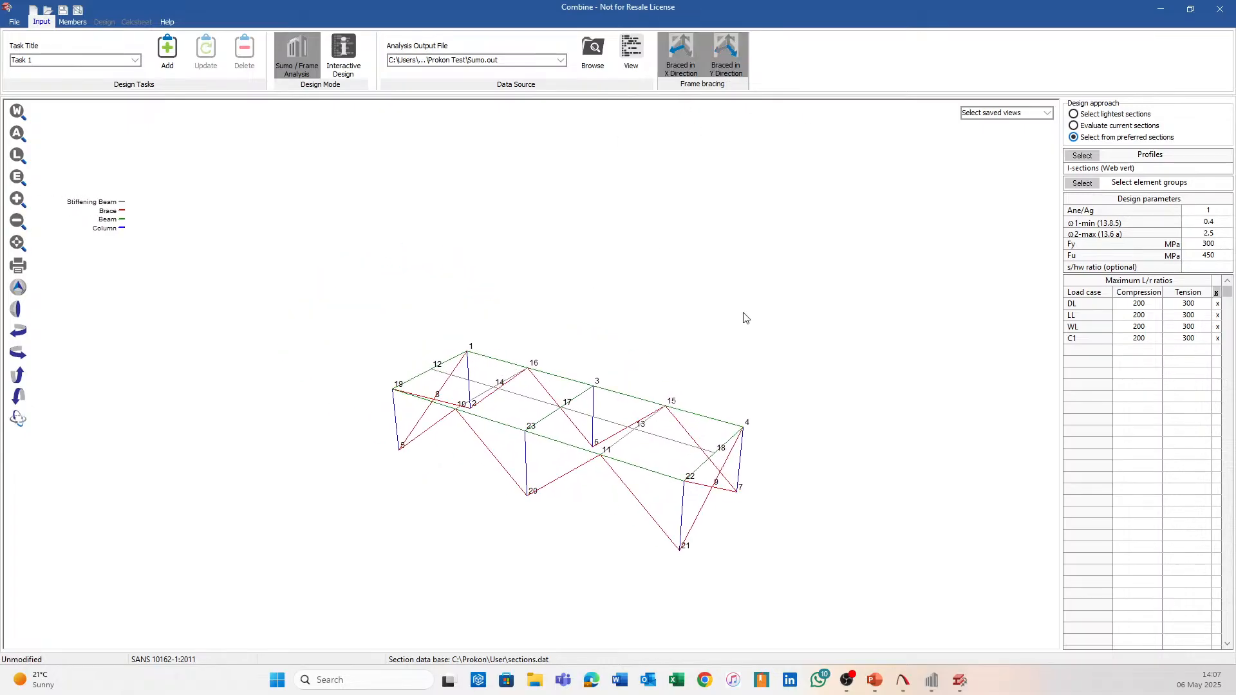
left_click(1073, 125)
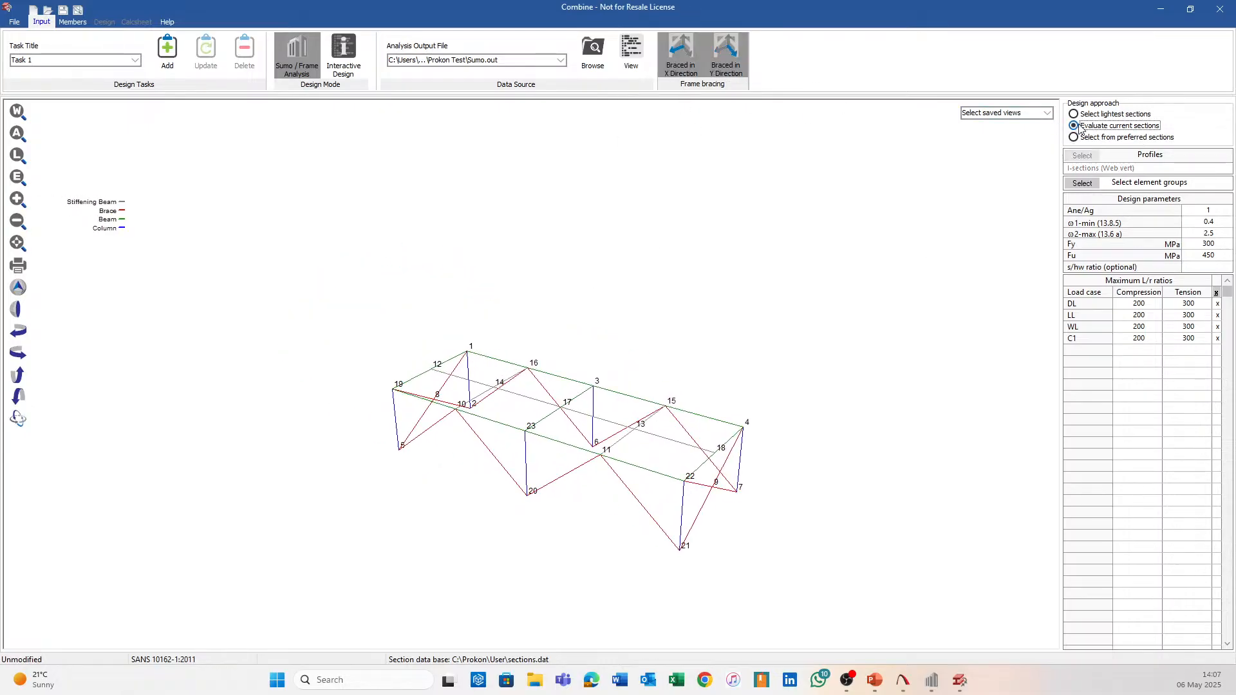
Open the element group selection and preview the stiffening beam, brace, beam and column groups on the frame
left_click(1082, 184)
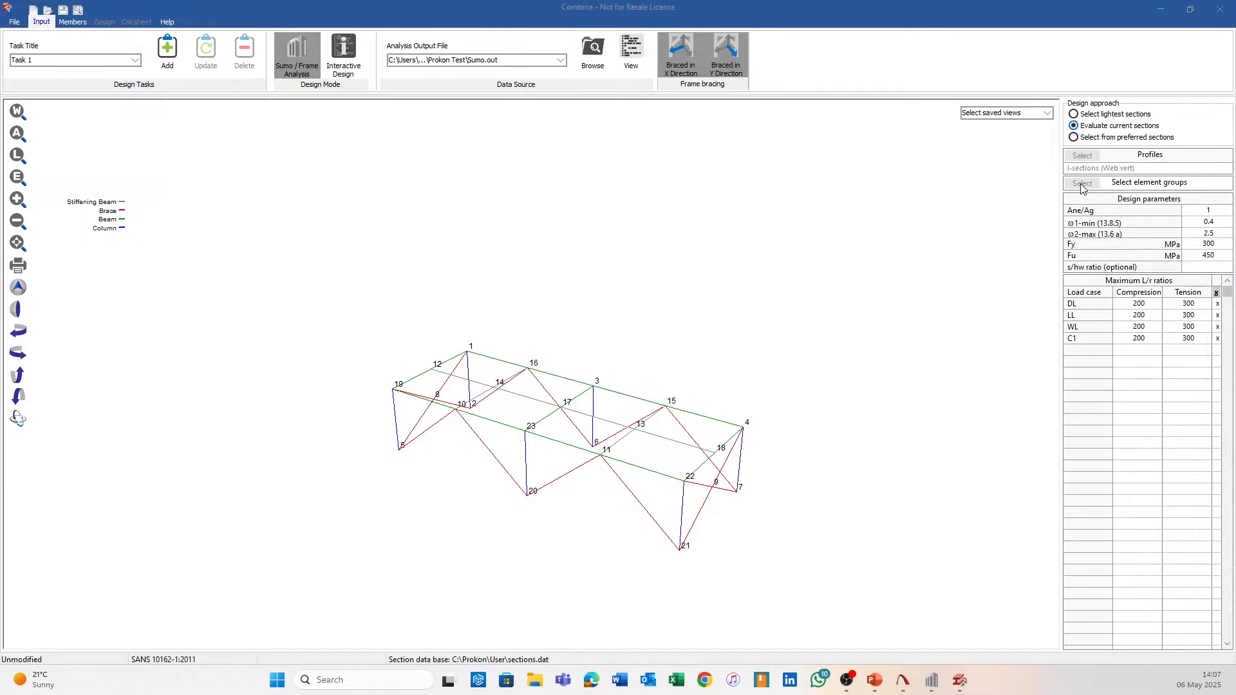
left_click_drag(597, 166, 798, 178)
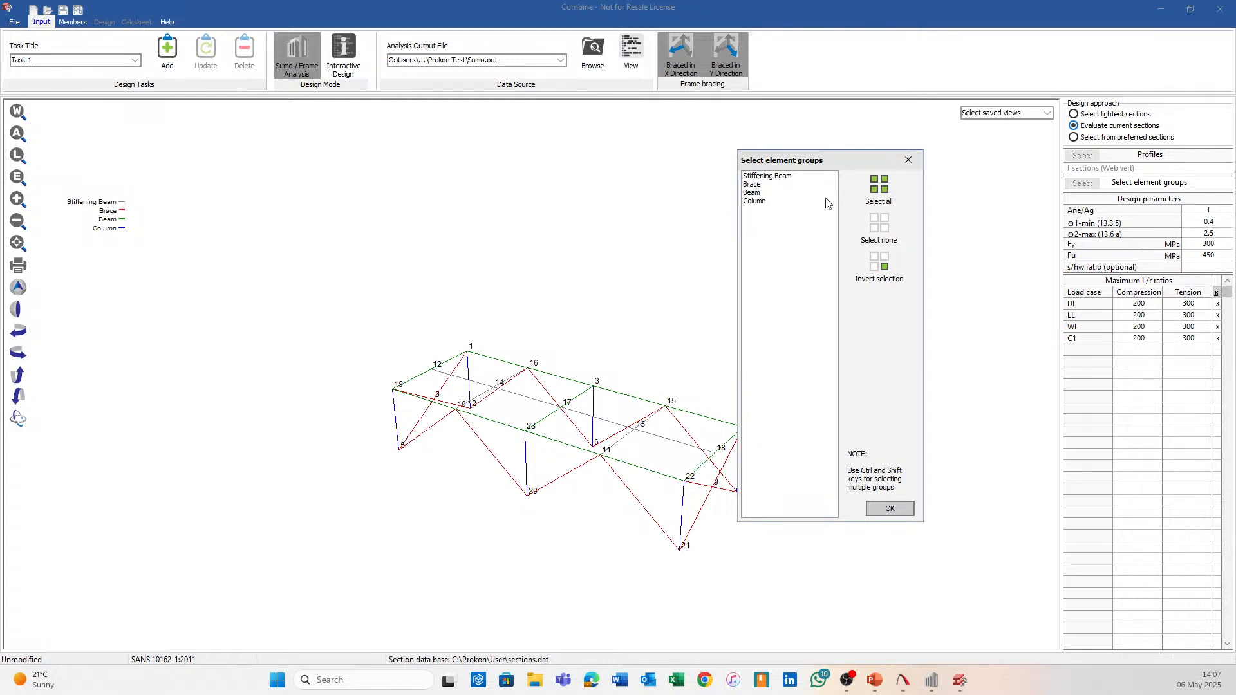
left_click(766, 177)
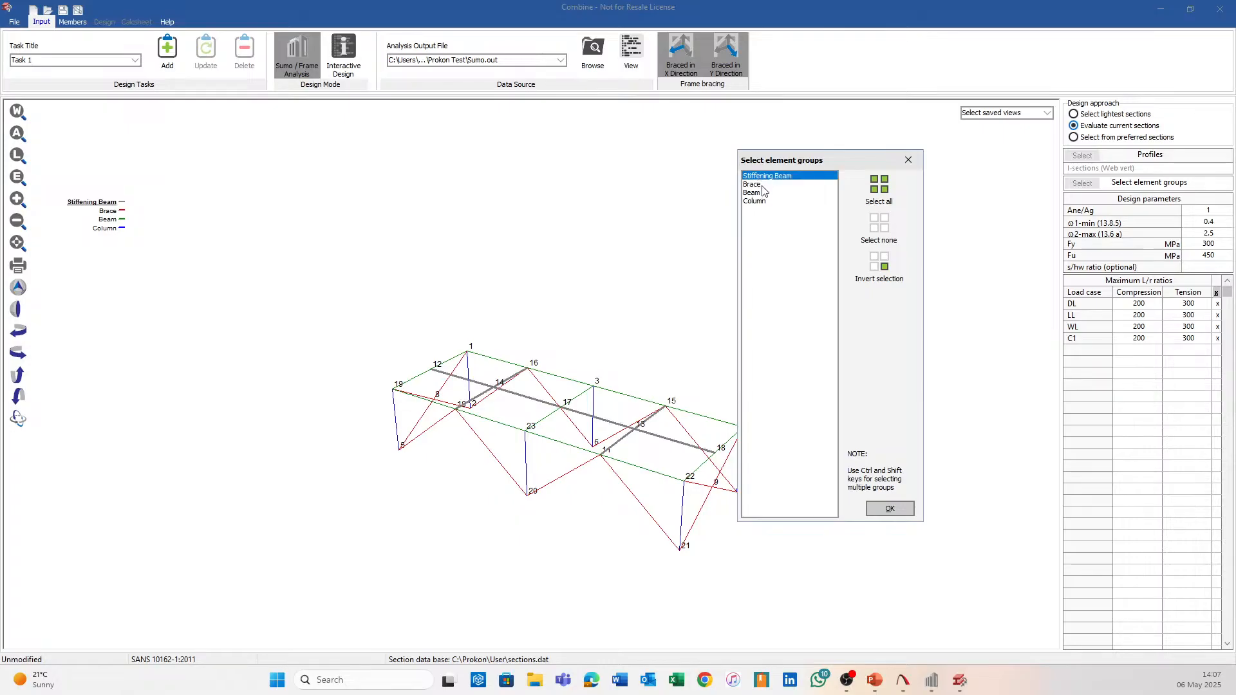
left_click(763, 186)
left_click(765, 202)
key("Up")
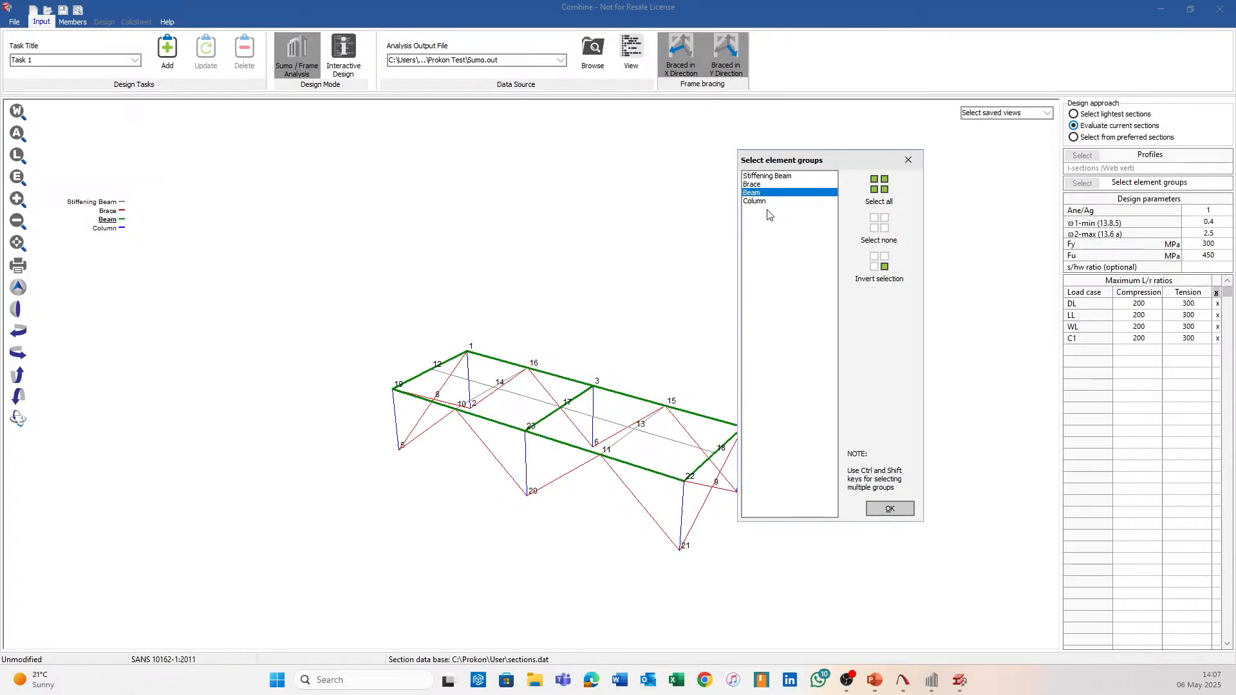
left_click(785, 176)
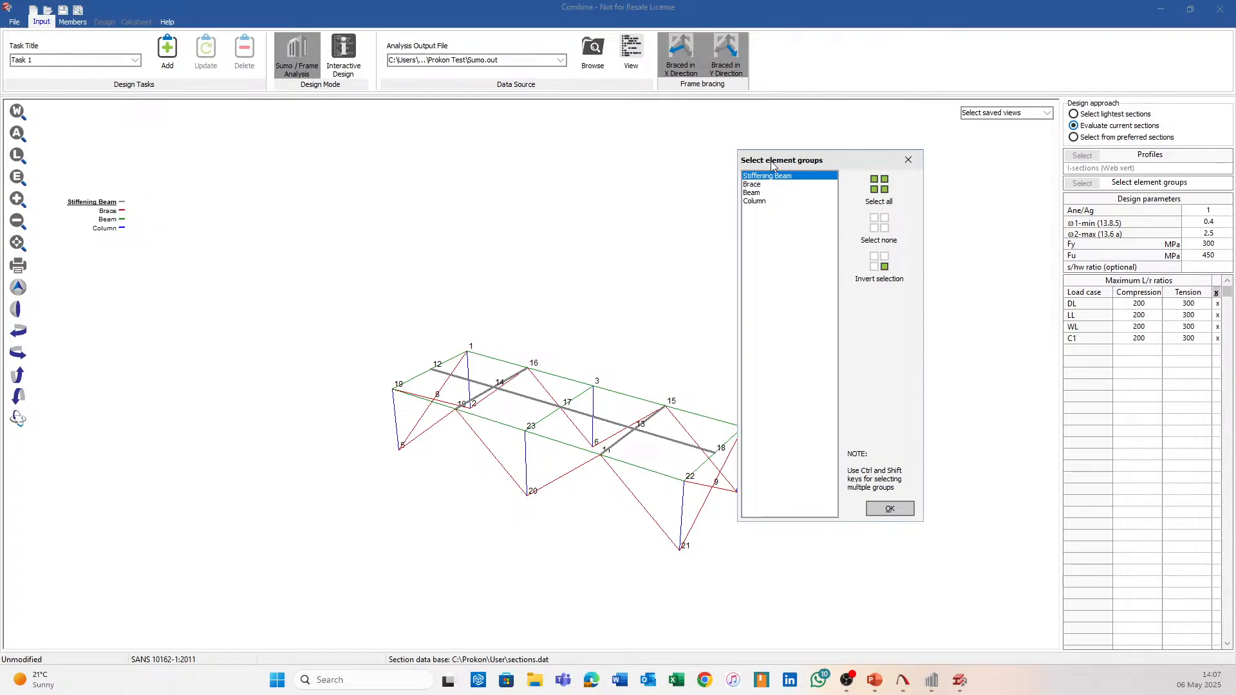
left_click_drag(772, 163, 821, 144)
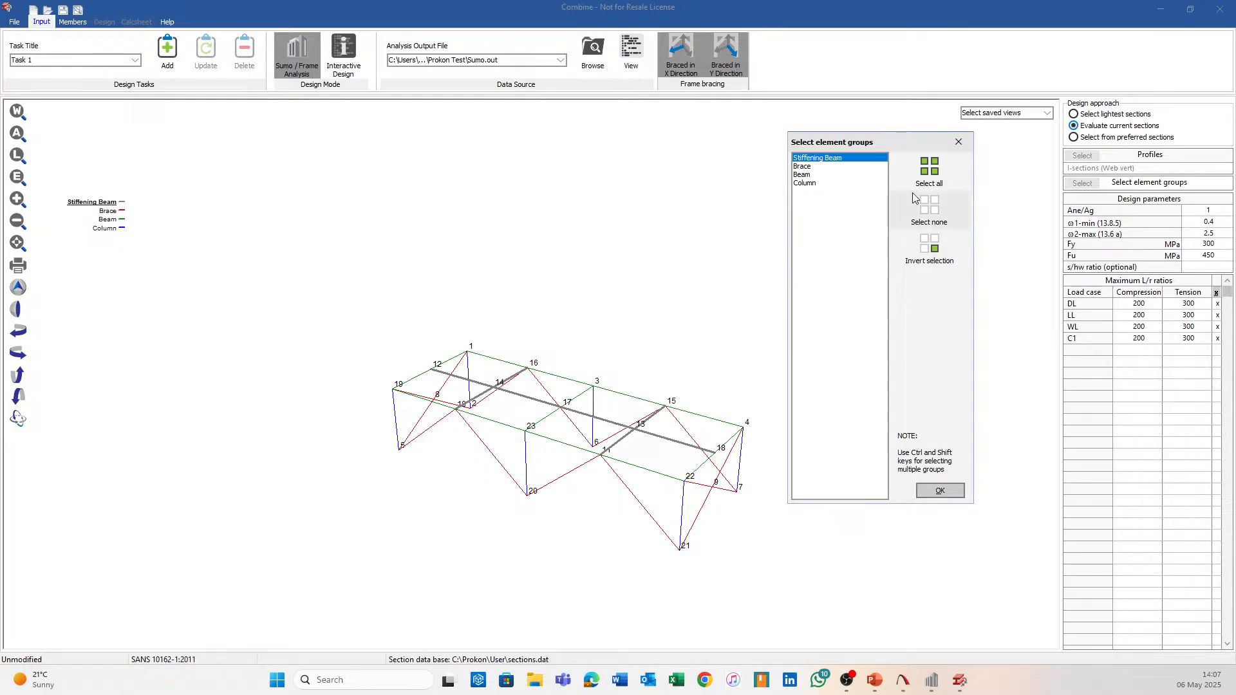
left_click(803, 184)
left_click(806, 175)
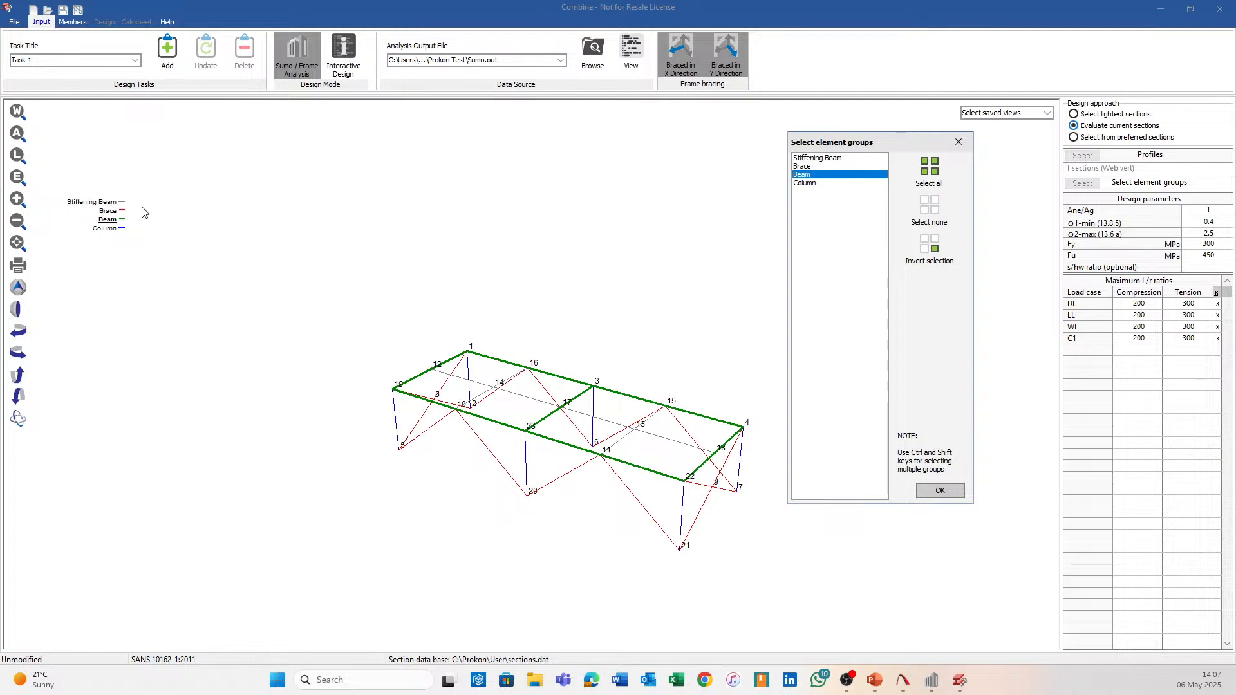
Select the stiffening beam, beam and column element groups and add them as a design task, leaving out the braces
left_click(833, 159)
left_click(822, 175, "ctrl")
left_click(822, 184, "ctrl")
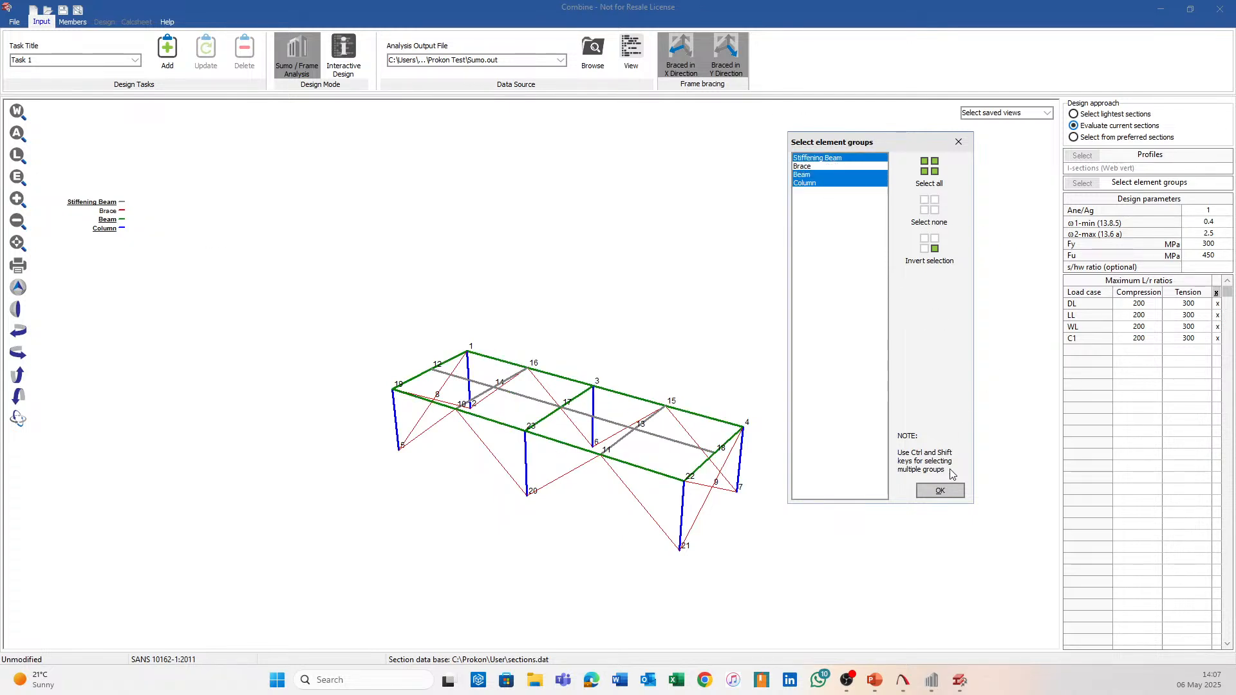
left_click(940, 491)
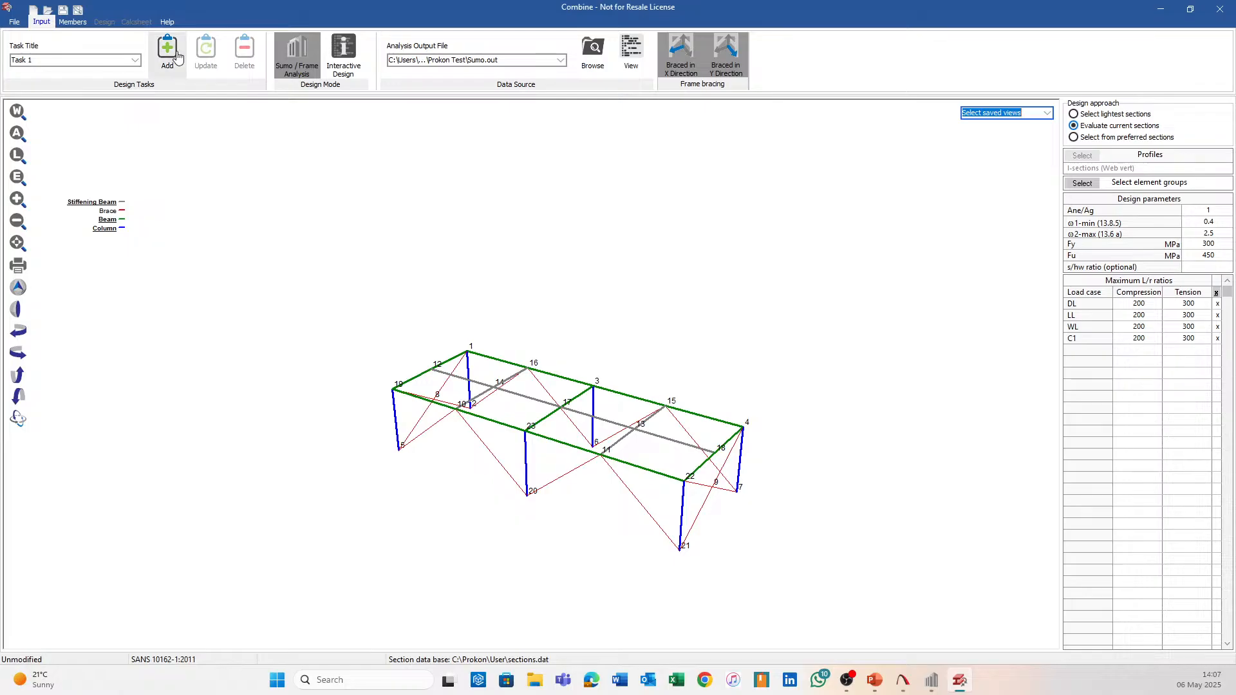
left_click(168, 50)
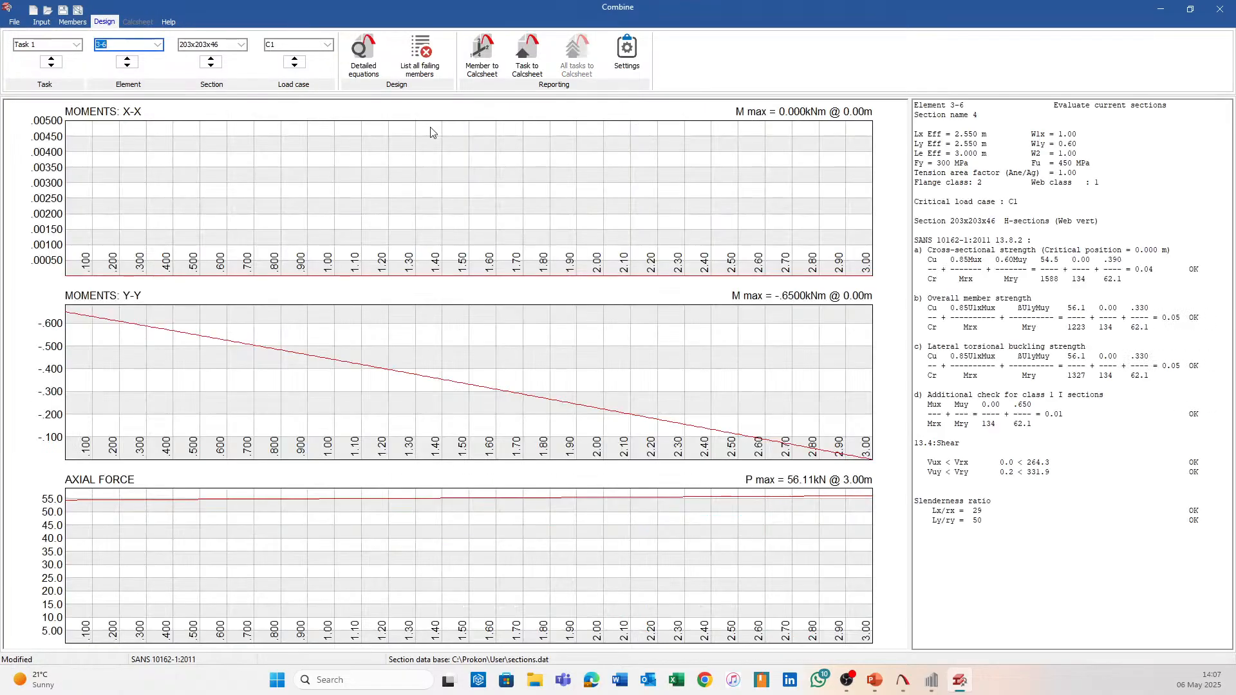
List all failing members, review the design check of element 3-16, and close Combine to return to Sumo
left_click(432, 62)
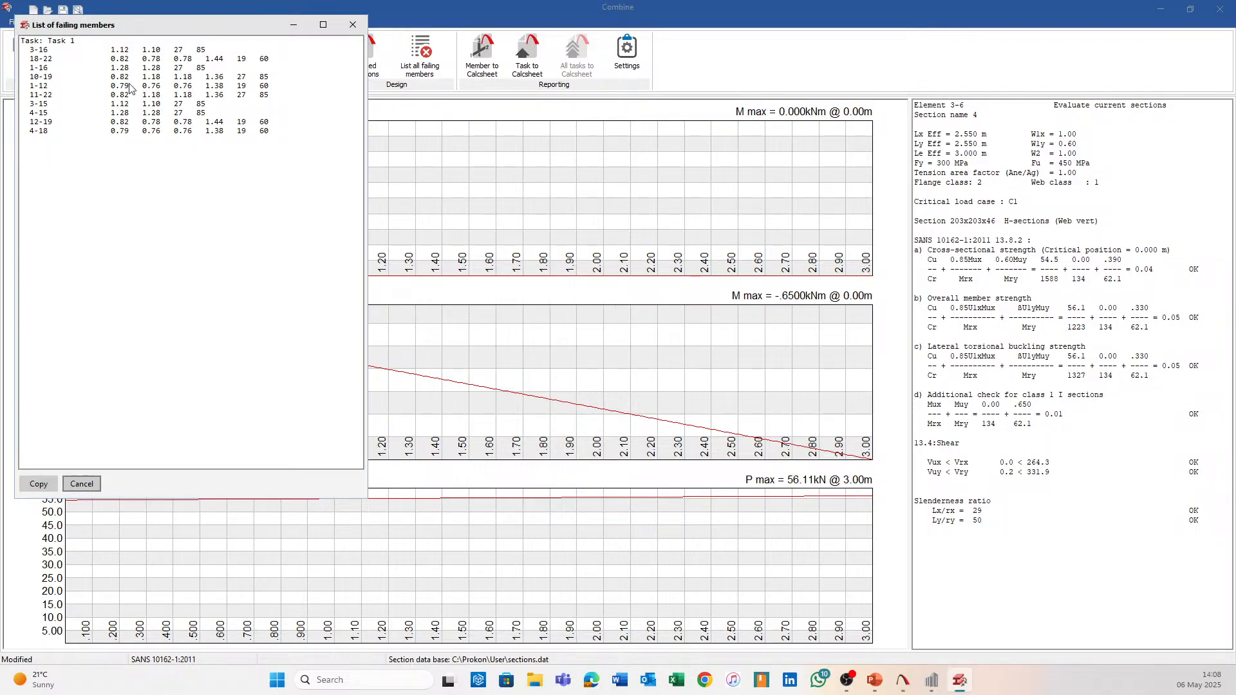
left_click(44, 51)
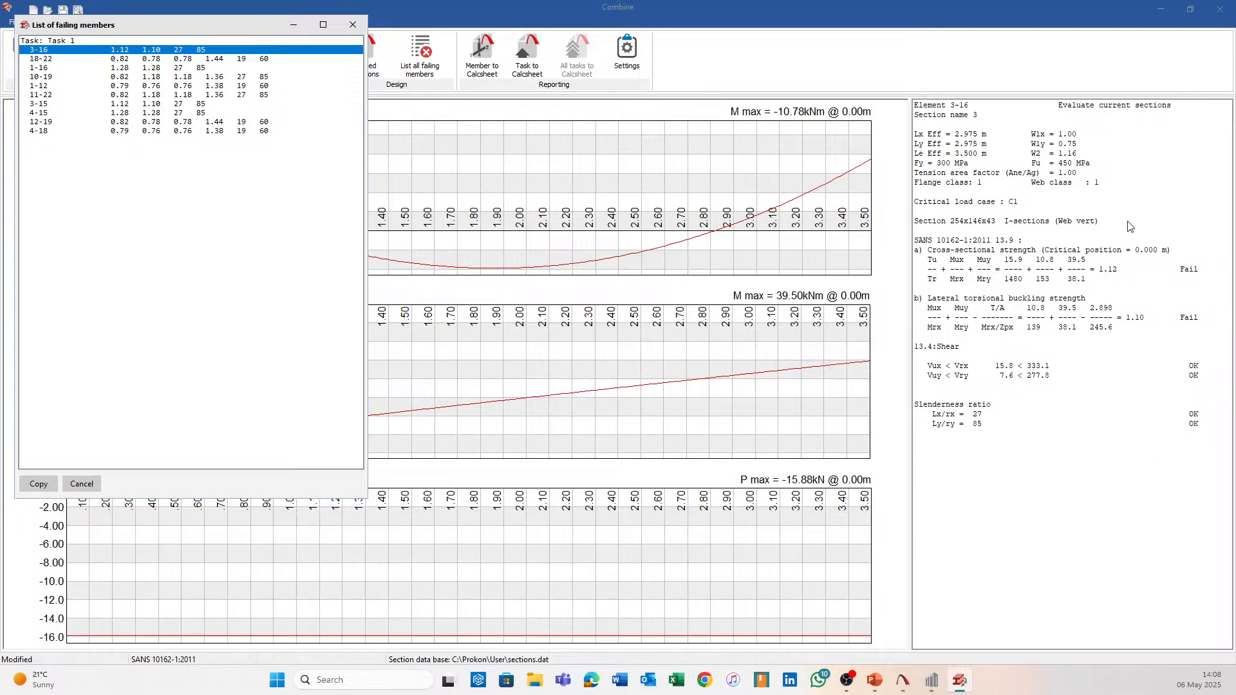
left_click(82, 484)
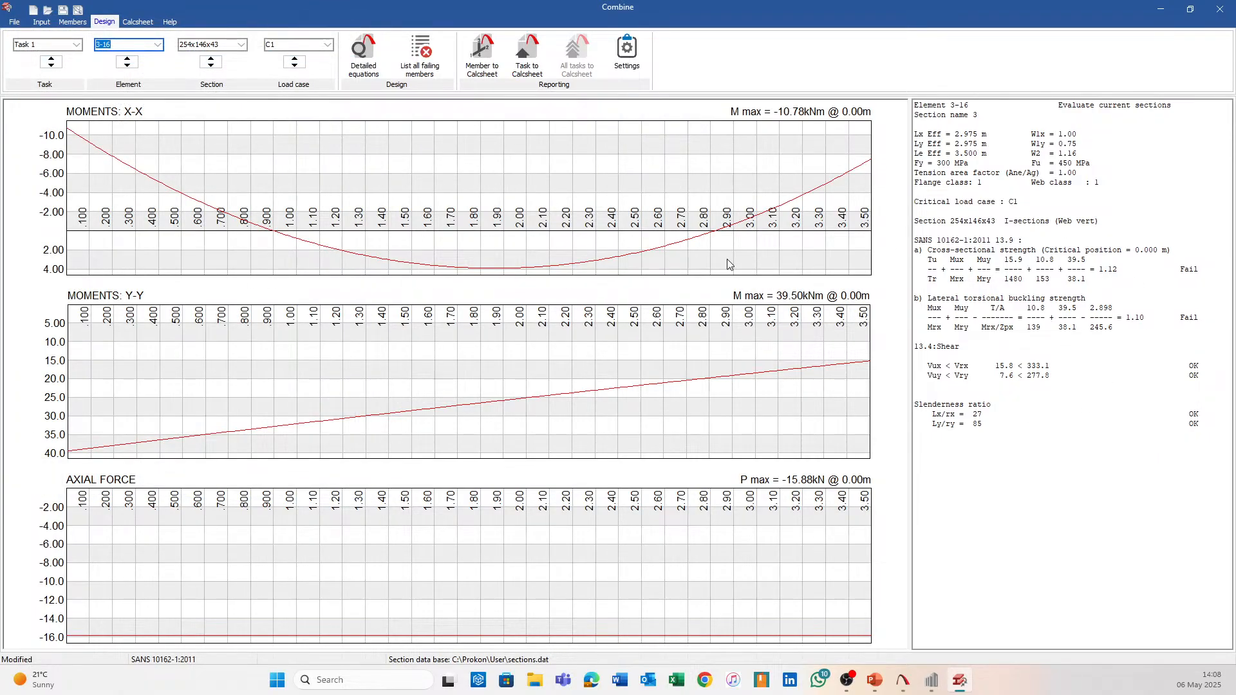
left_click(1219, 9)
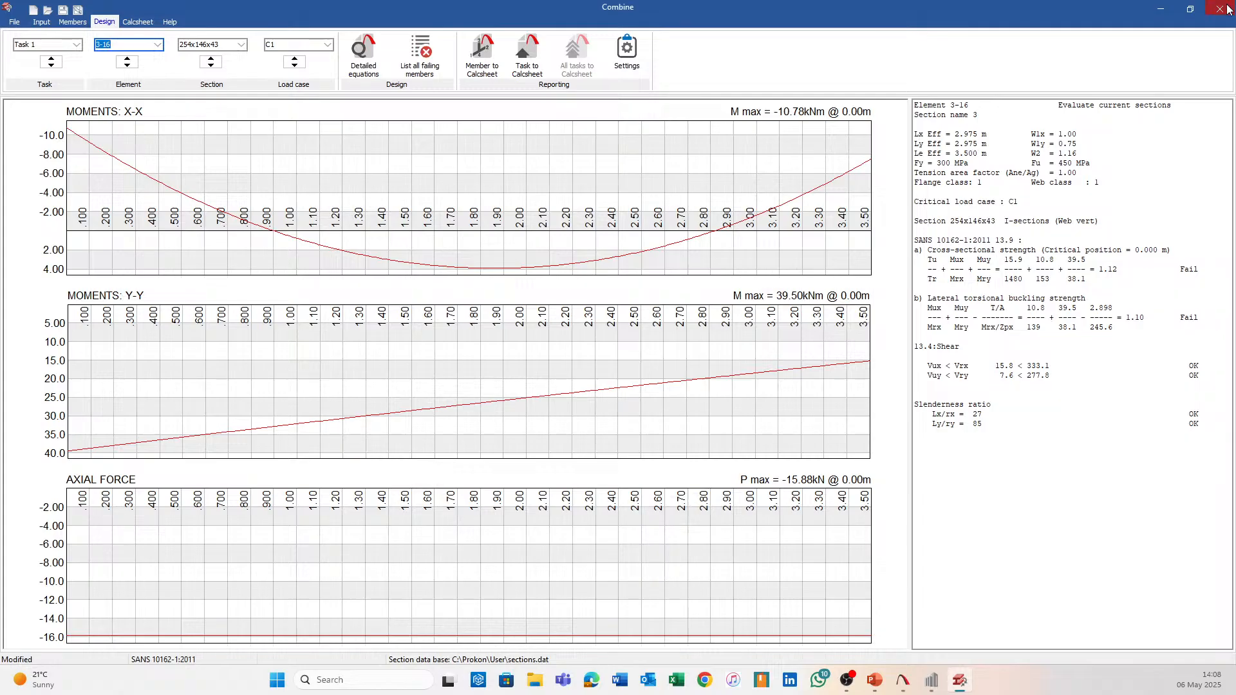
left_click(619, 352)
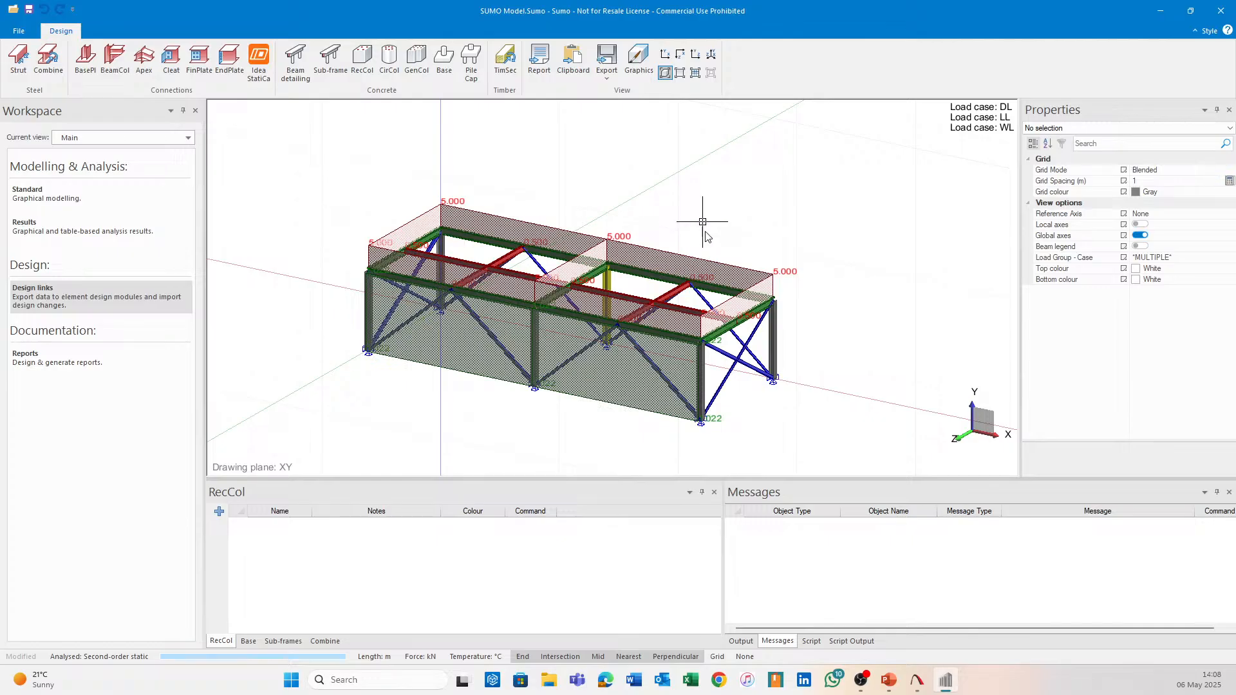
Examine the steel frame's members, bracing and applied loads in the Sumo model
scroll(730, 245, "up", 2)
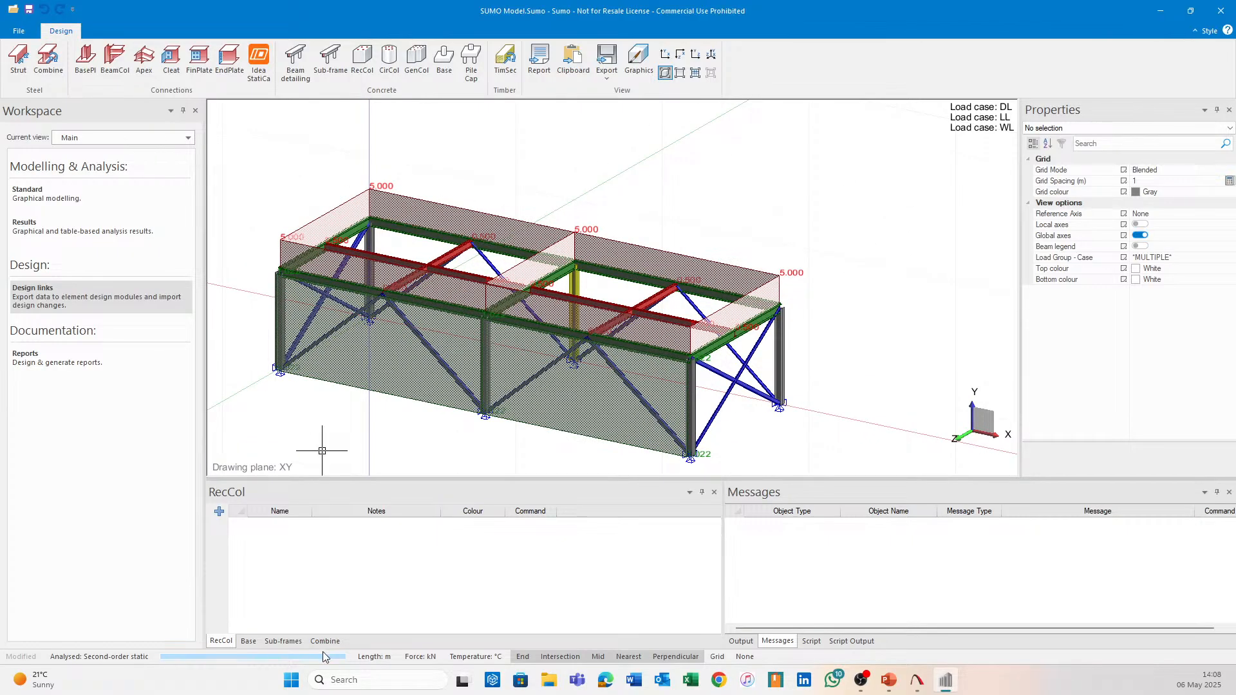
middle_click_drag(451, 329, 565, 286)
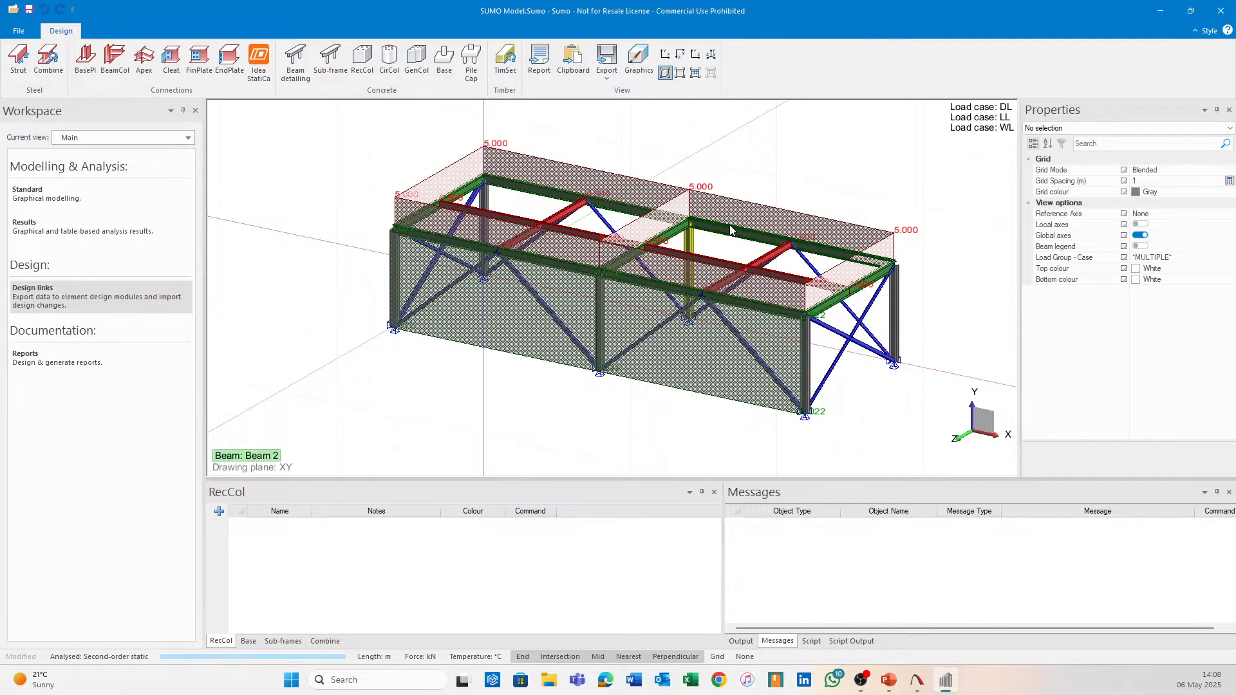
middle_click_drag(843, 358, 861, 337)
scroll(836, 353, "down", 1)
middle_click_drag(805, 283, 720, 238, "shift")
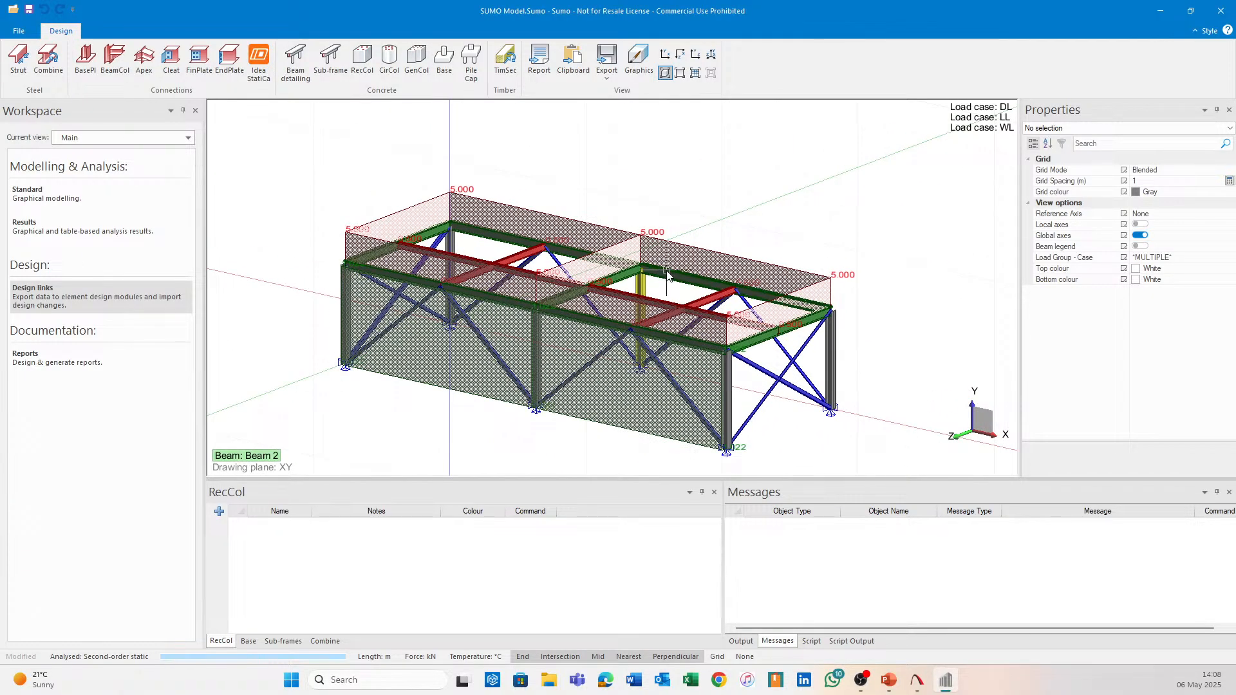
scroll(601, 215, "down", 1)
middle_click_drag(743, 265, 737, 212)
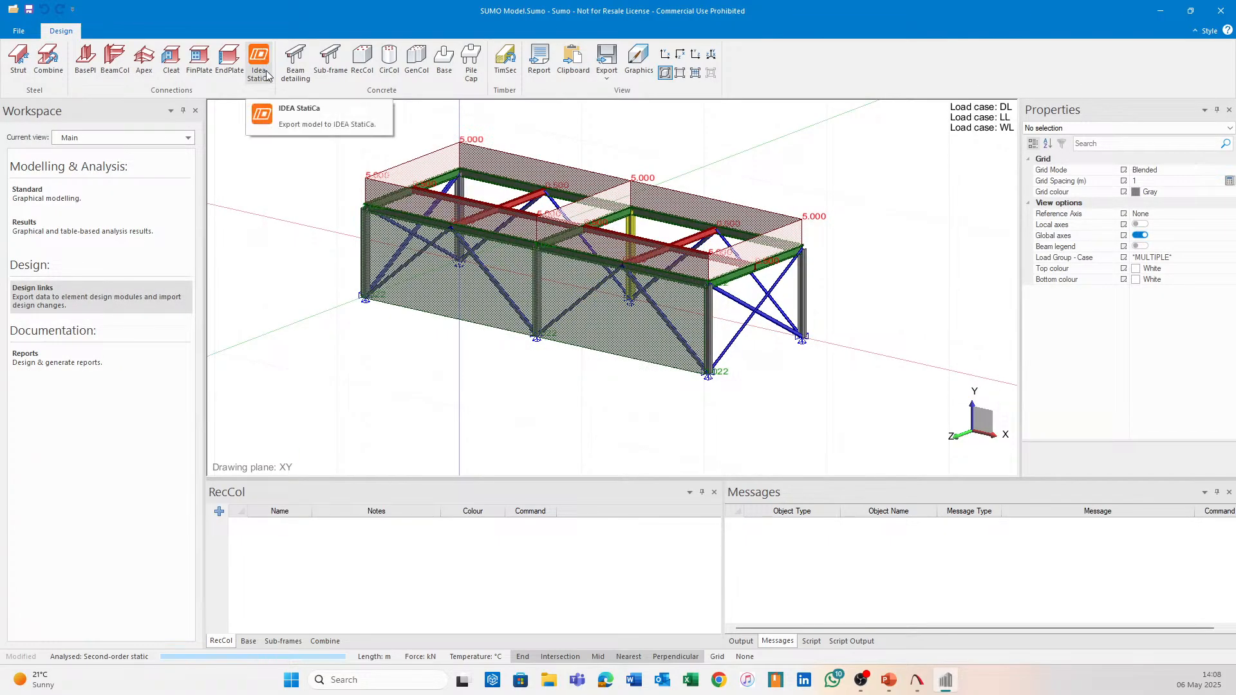
scroll(374, 269, "down", 2)
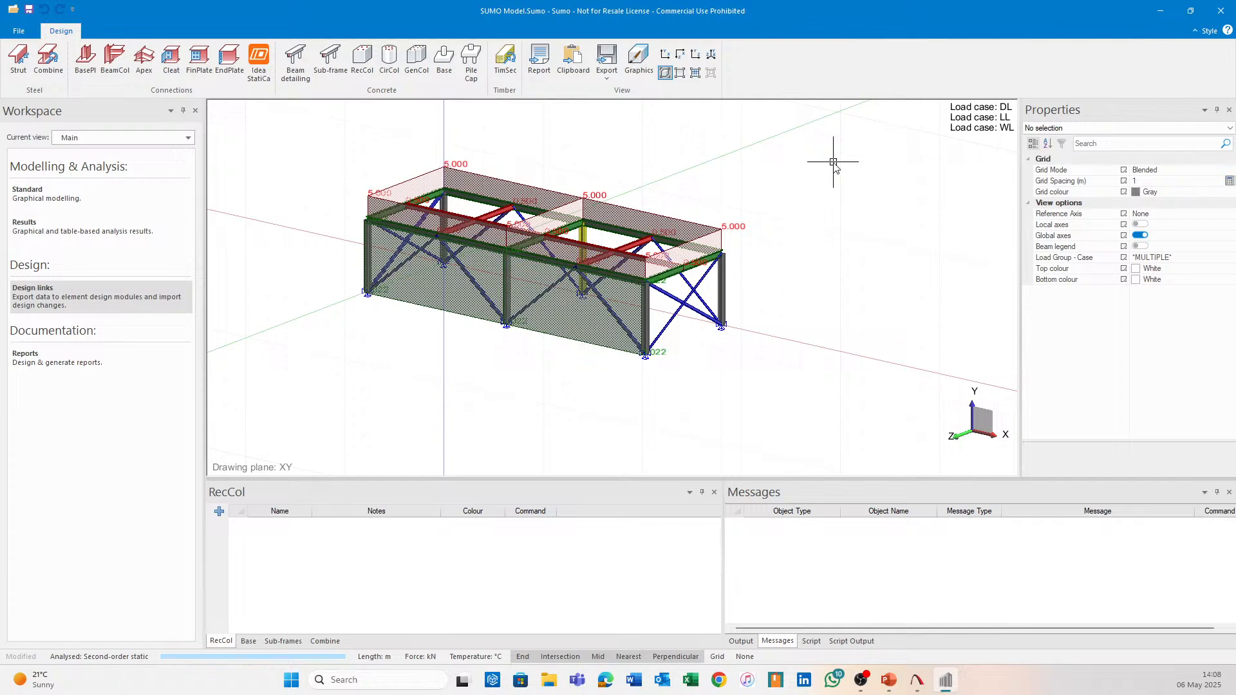
middle_click_drag(799, 184, 813, 188)
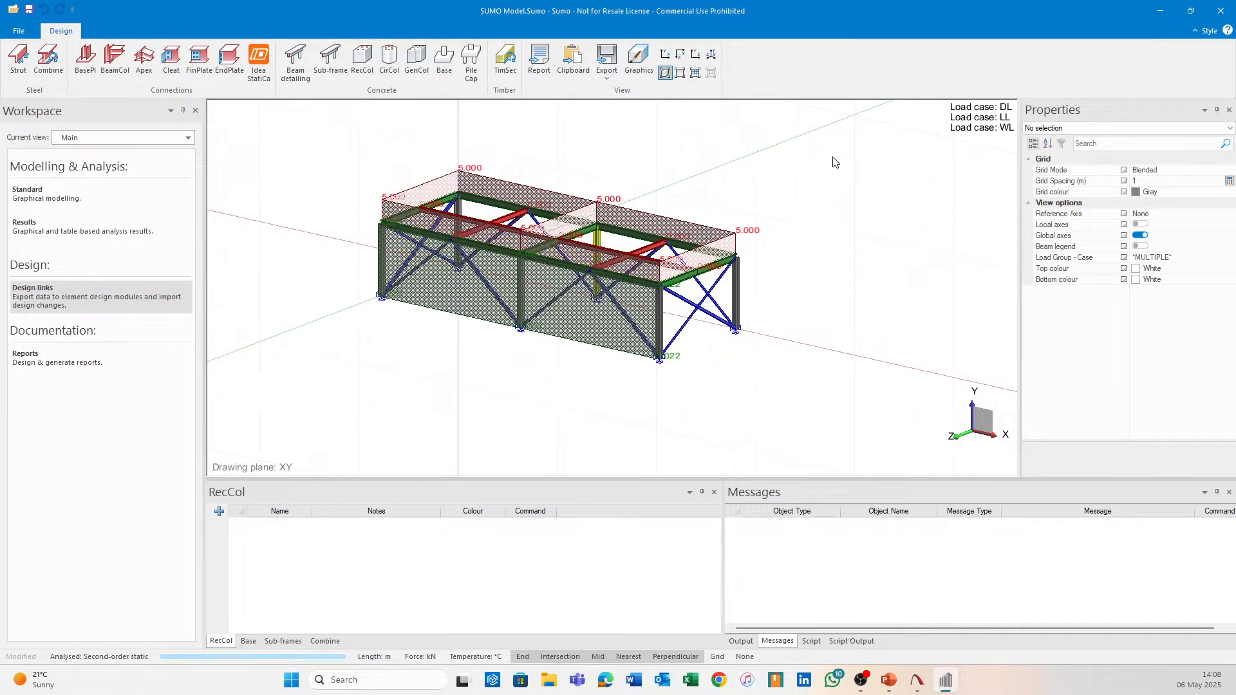
Select the whole frame and export it to IDEA StatiCa Checkbot
left_click_drag(832, 155, 328, 410)
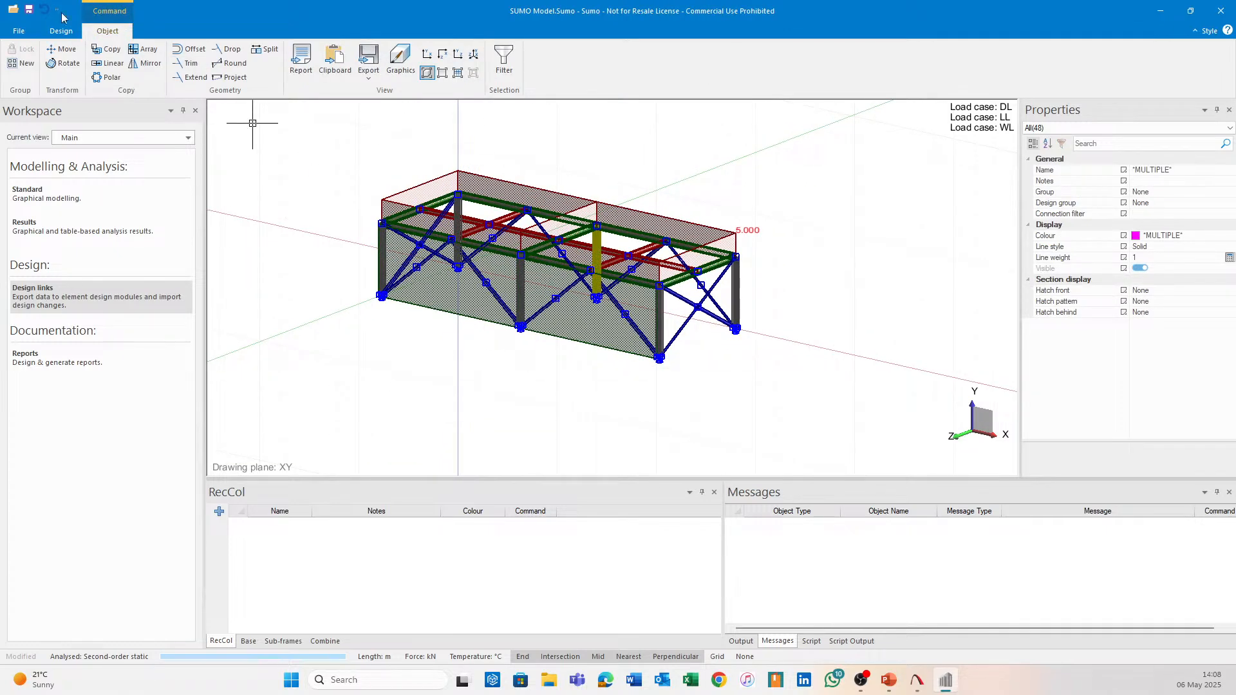
left_click(57, 38)
left_click(259, 61)
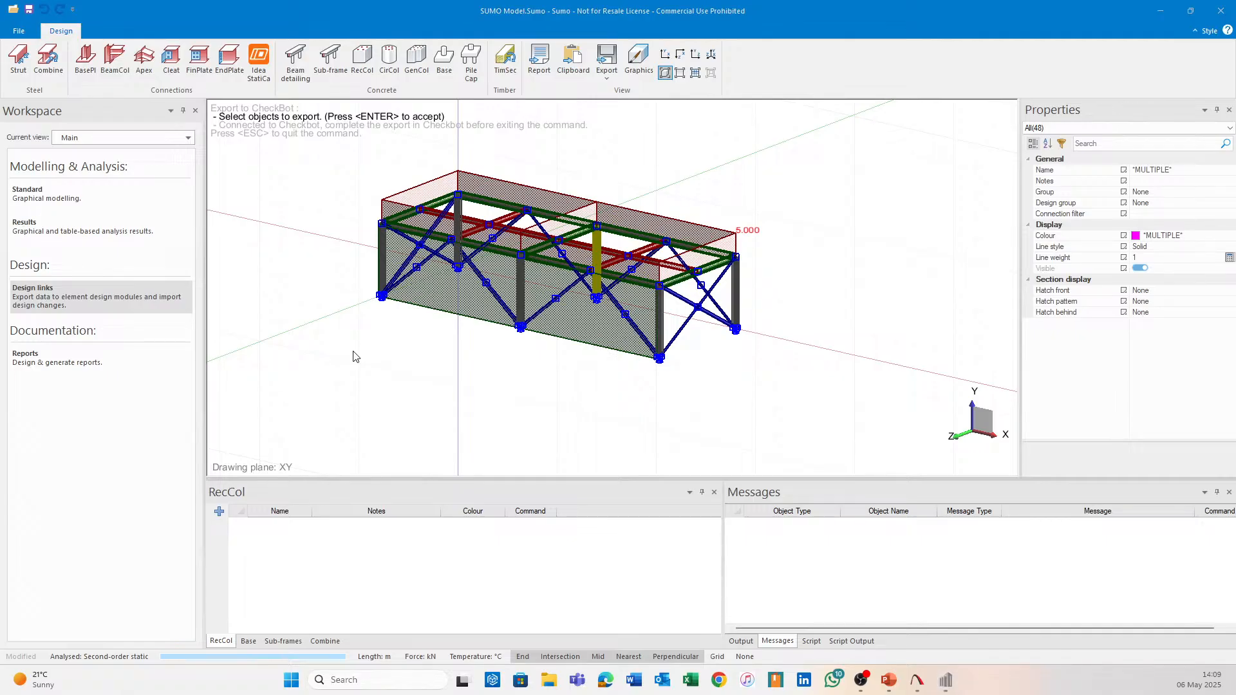
key("Return")
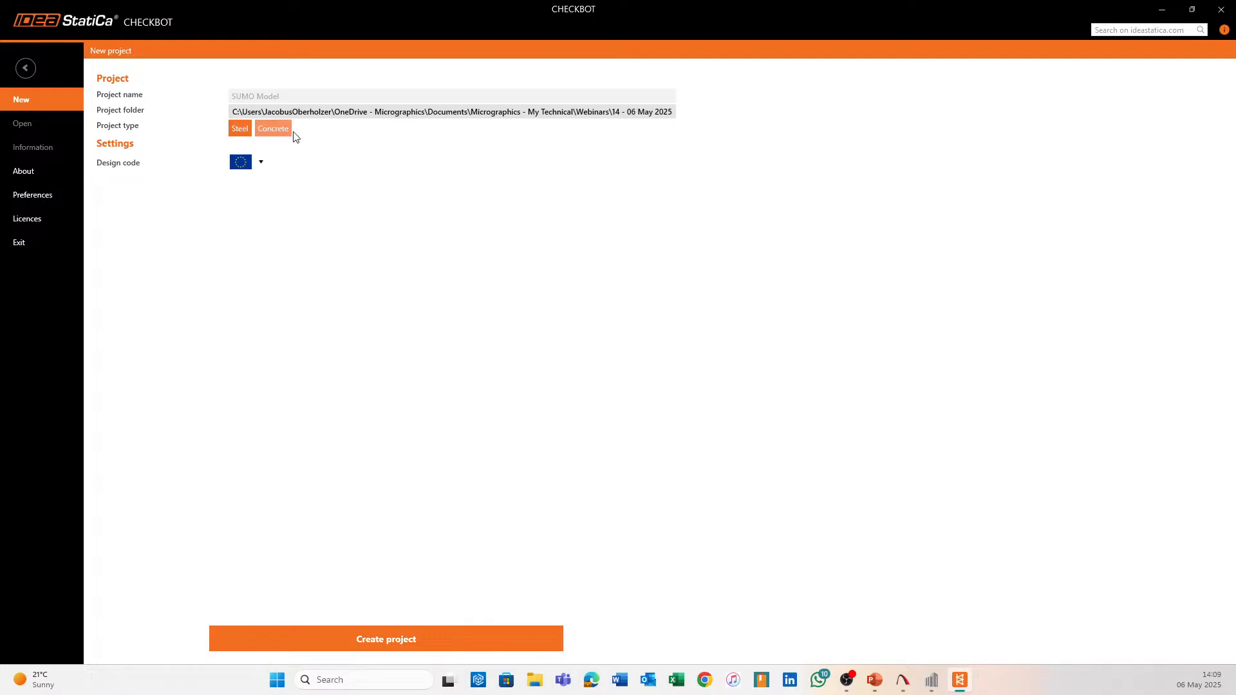
Create a steel Checkbot project with the European (EN) design code and import the frame's connections
left_click(258, 163)
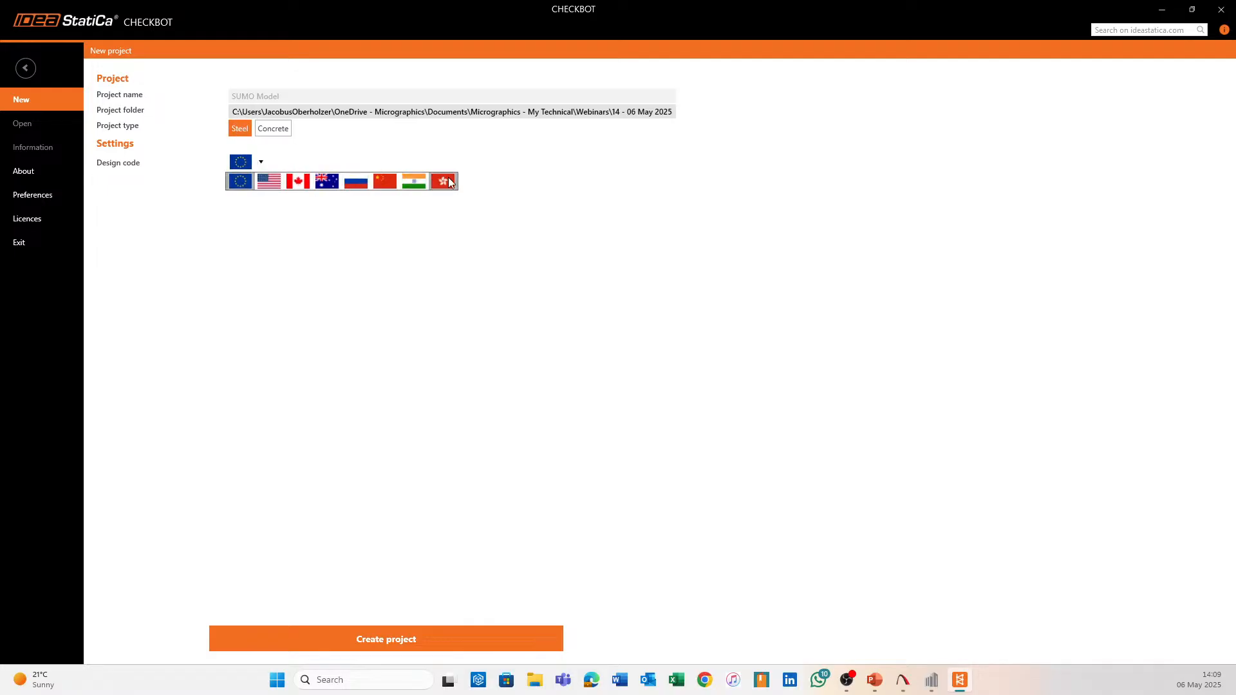
left_click(242, 185)
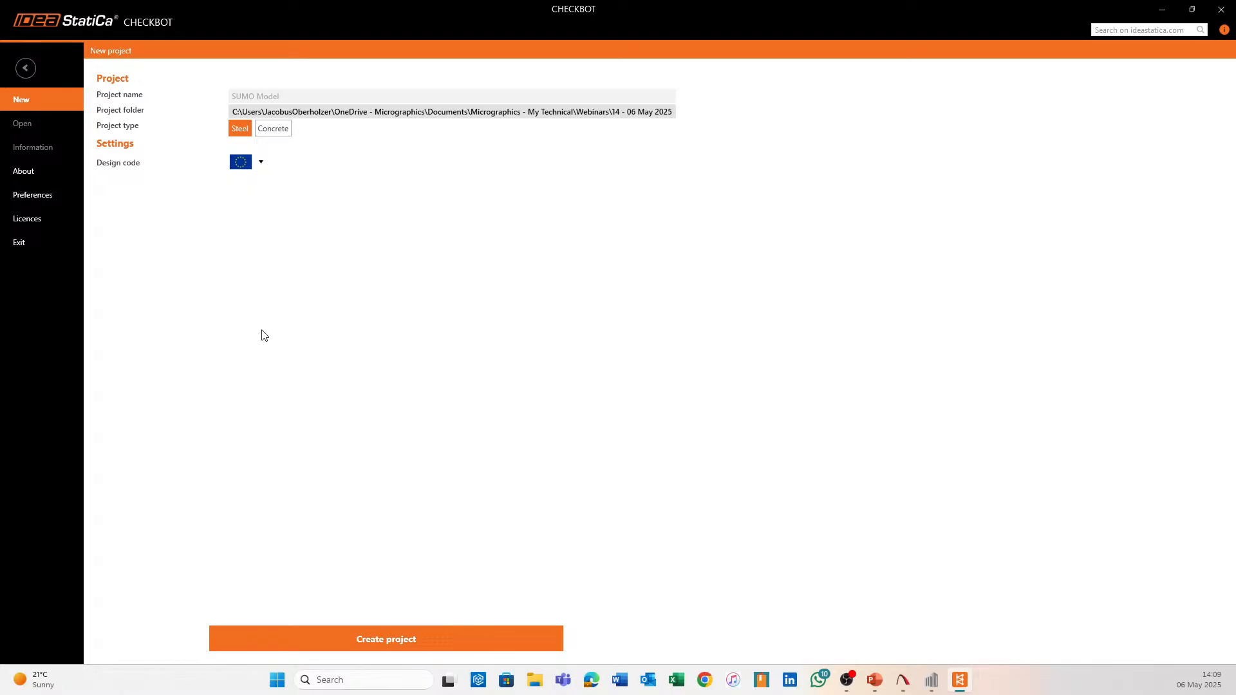
left_click(261, 162)
left_click(378, 255)
left_click(422, 639)
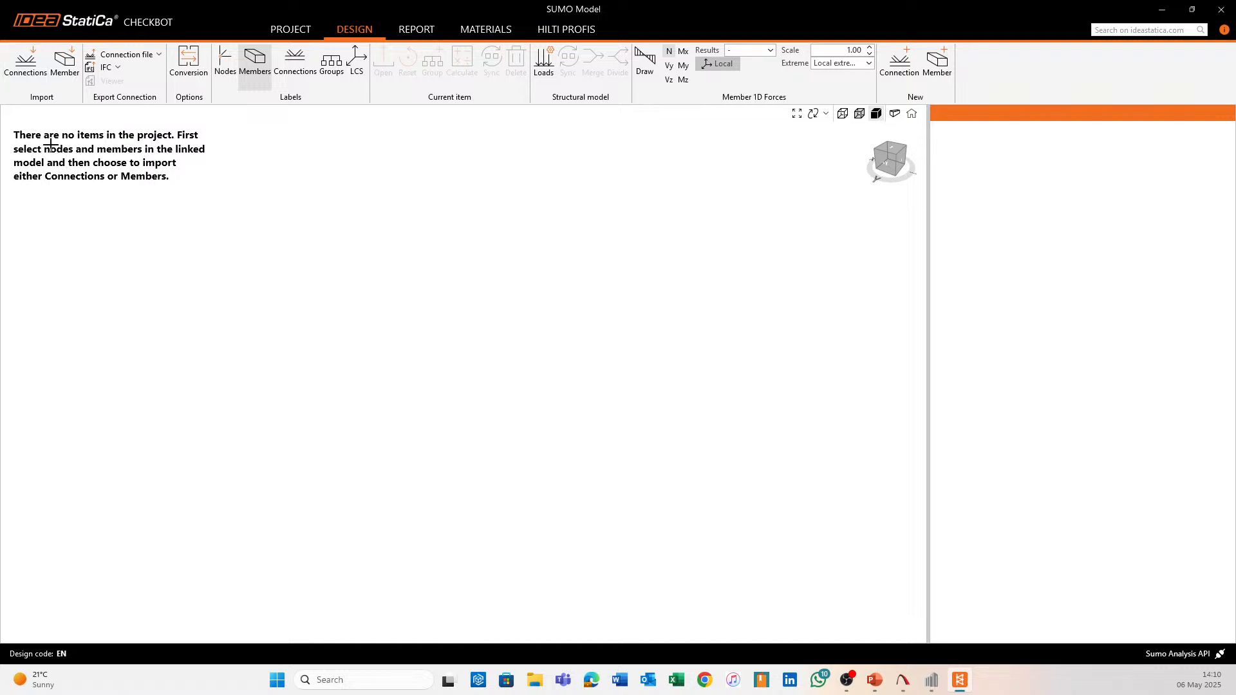
left_click(32, 71)
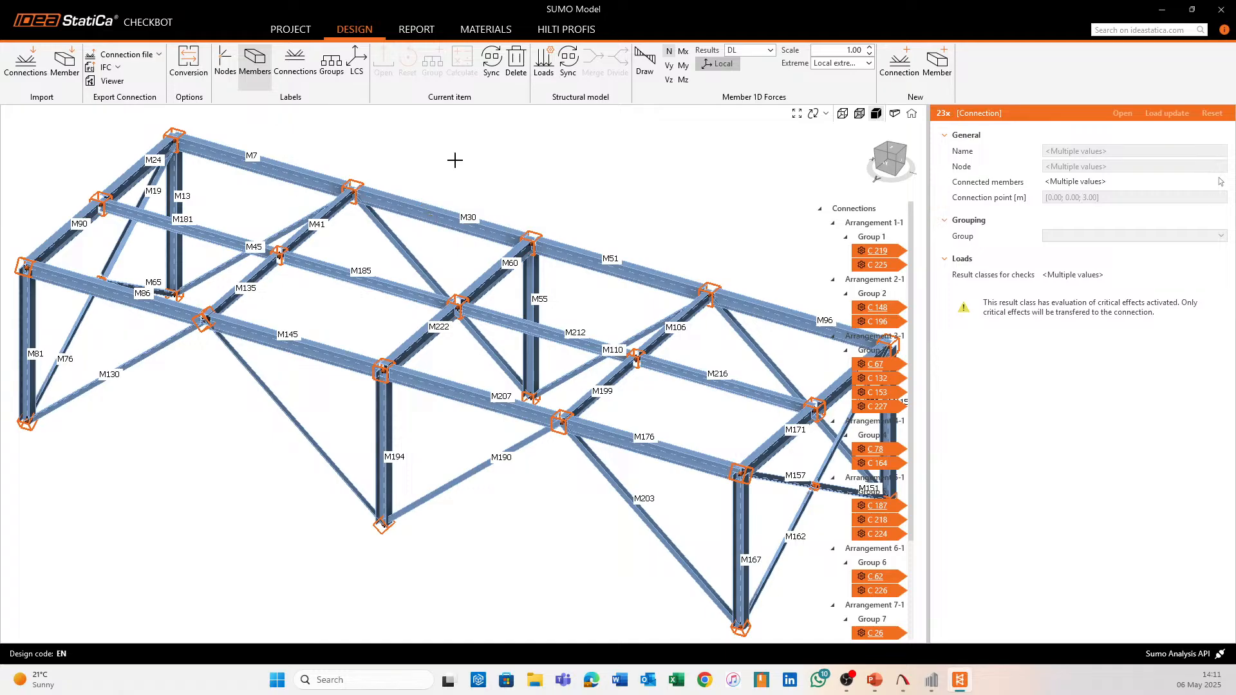
Examine the imported frame and the arrangements and groups its connections are sorted into
scroll(489, 174, "down", 2)
middle_click_drag(603, 206, 488, 162)
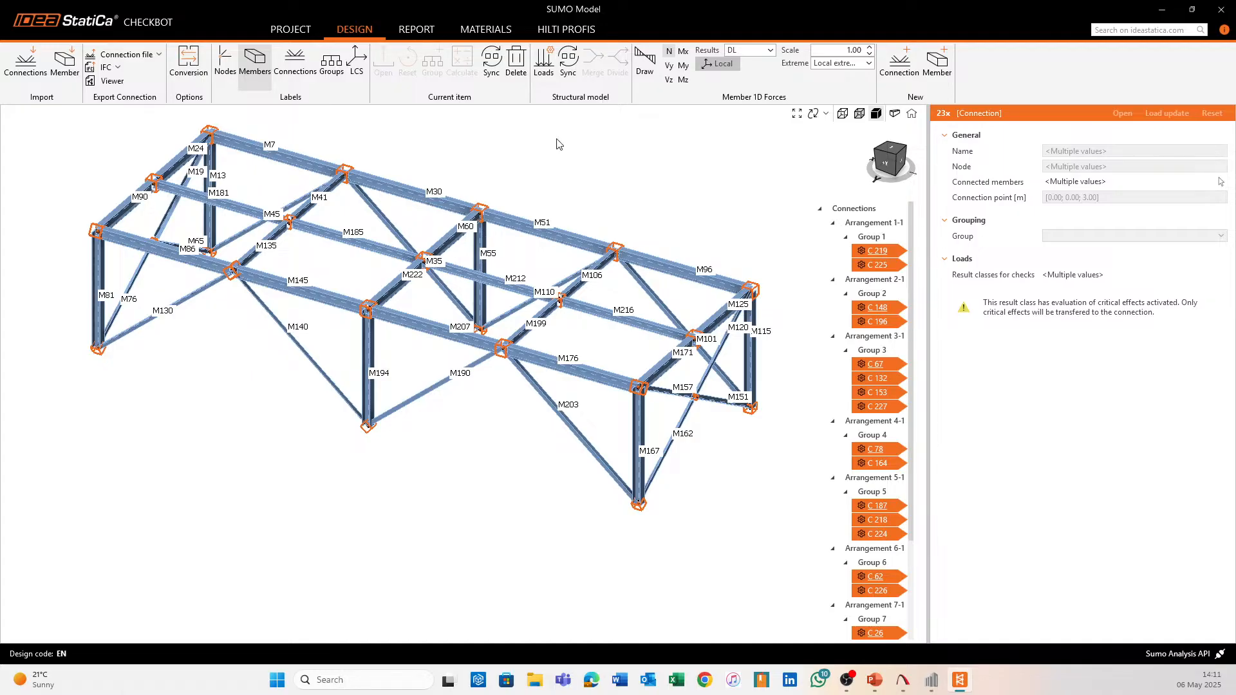
middle_click_drag(550, 137, 609, 230)
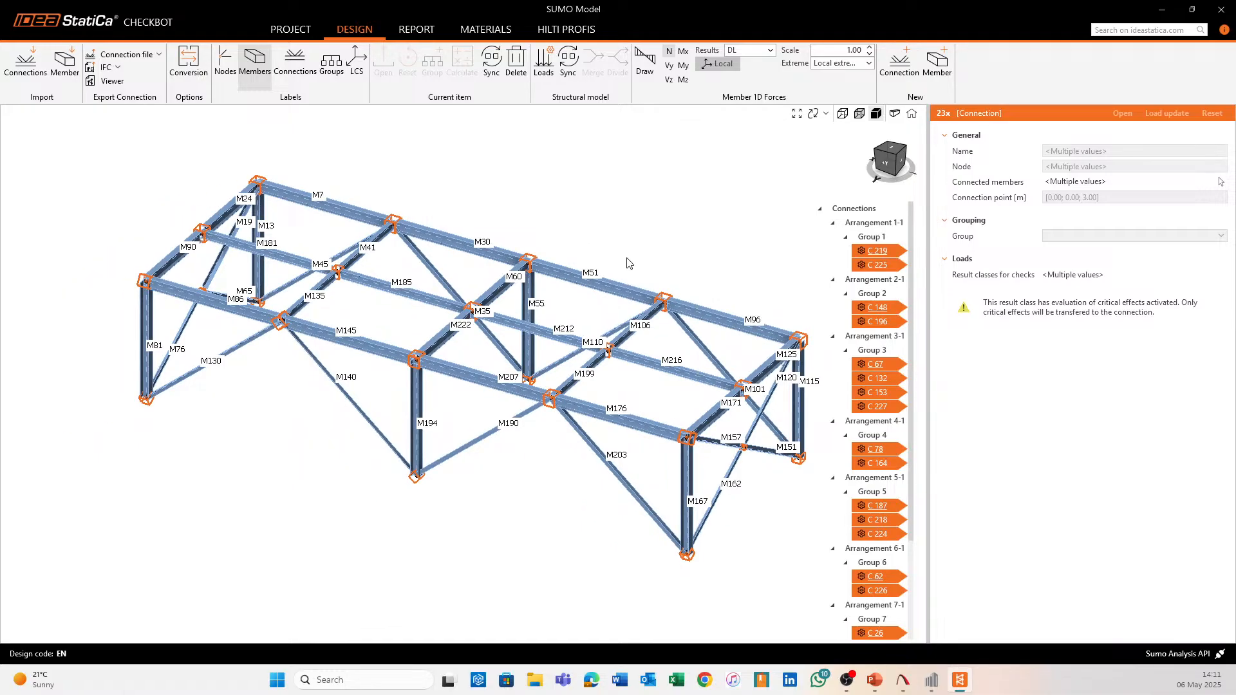
middle_click_drag(646, 291, 554, 237)
scroll(589, 242, "down", 2)
middle_click_drag(625, 193, 661, 259)
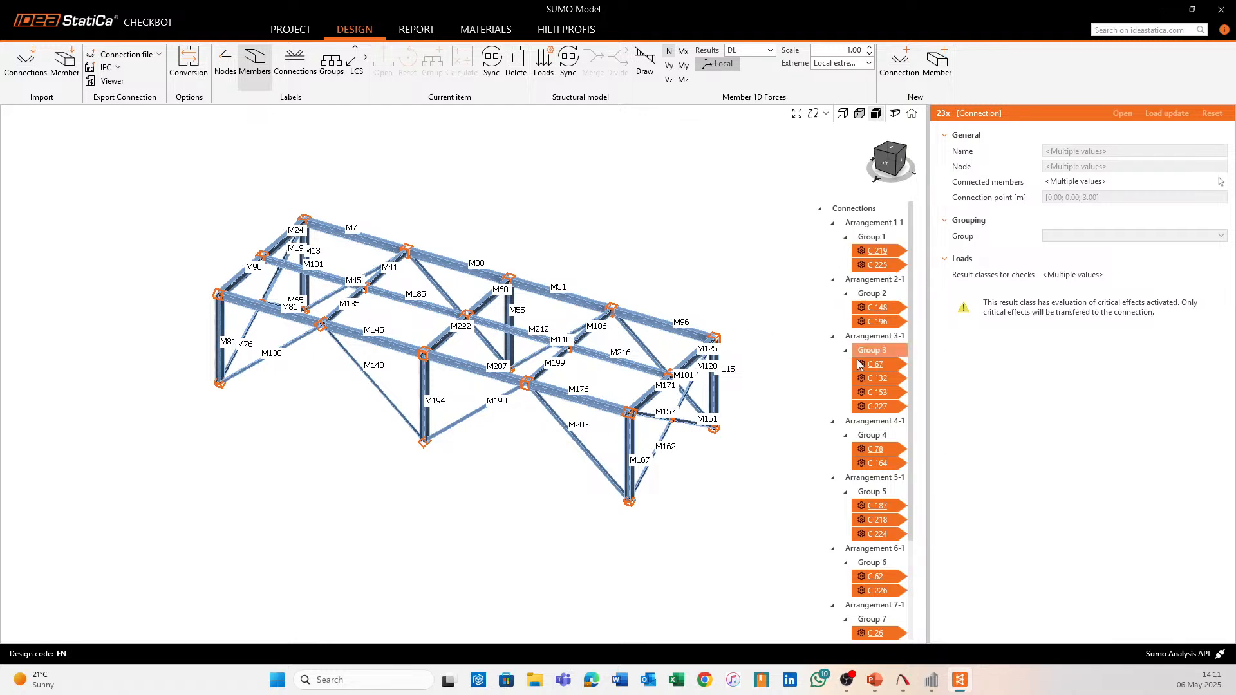
scroll(749, 256, "up", 3)
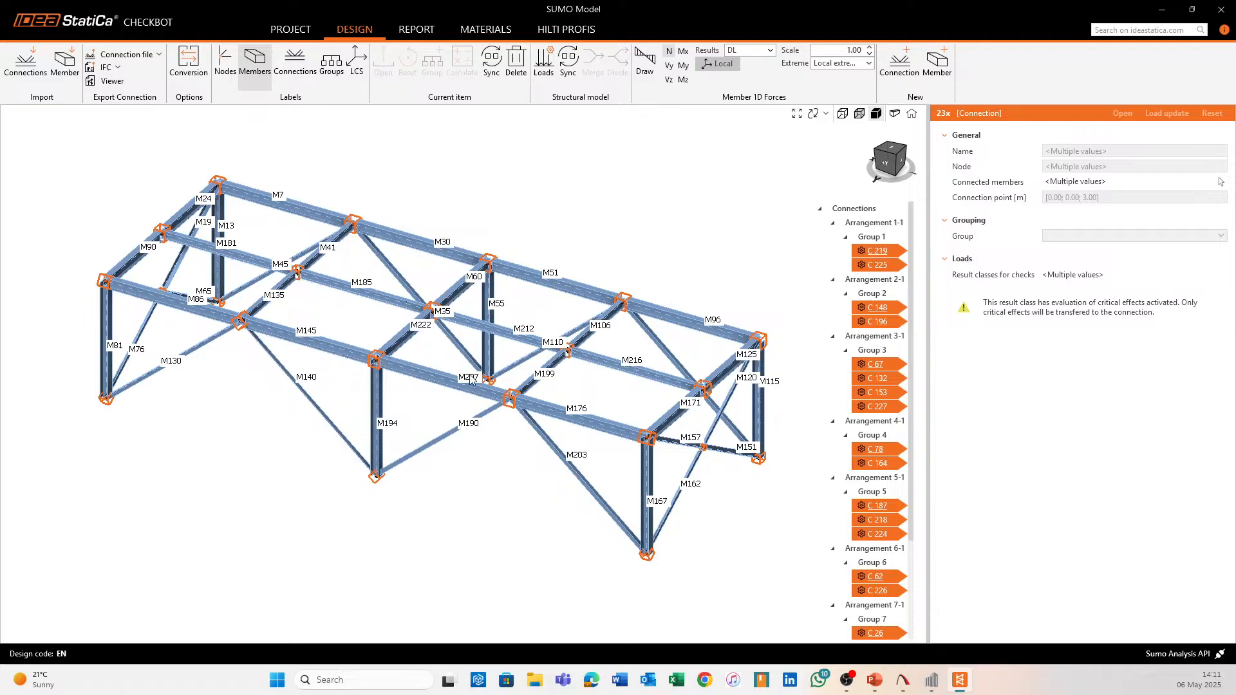
scroll(908, 244, "down", 1)
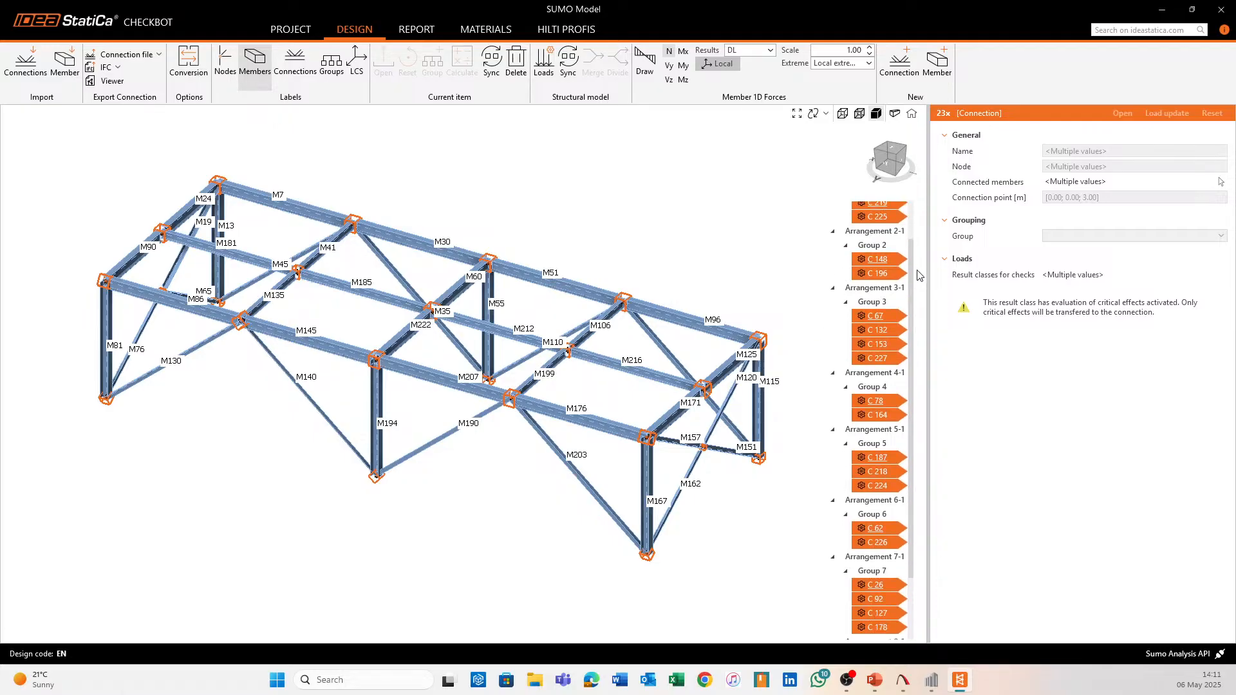
scroll(909, 257, "up", 1)
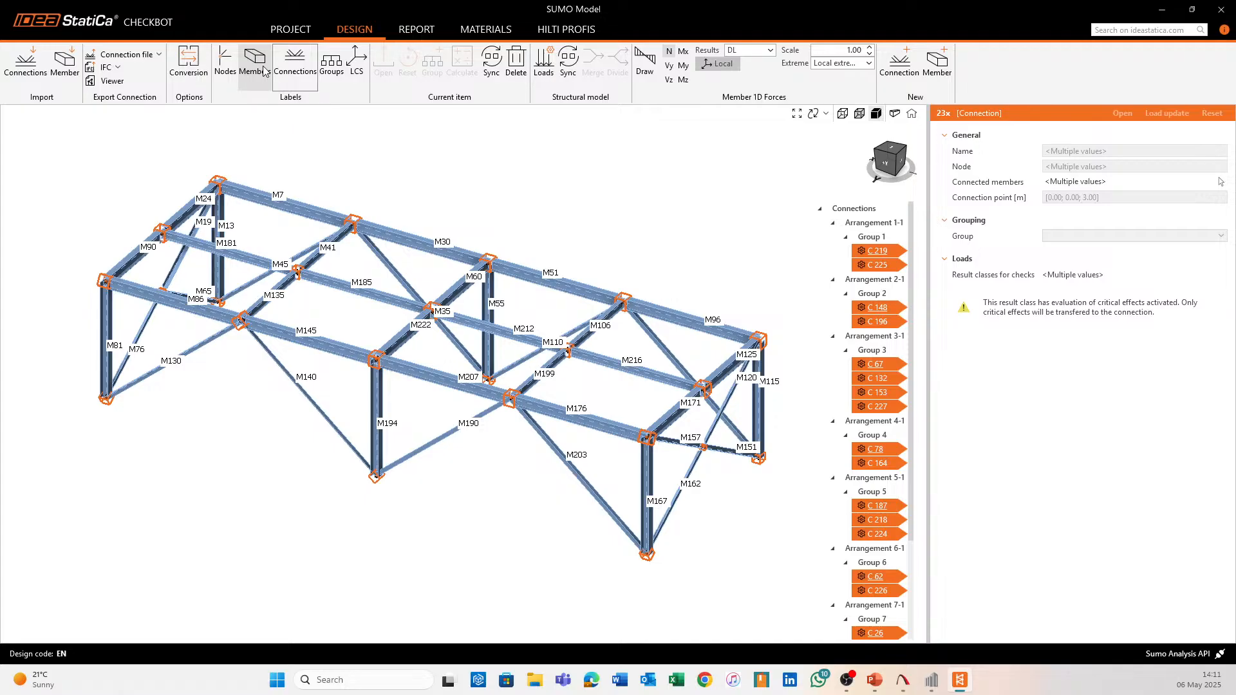
Label the frame's connections instead of its members and clear the selection of all connections
left_click(296, 76)
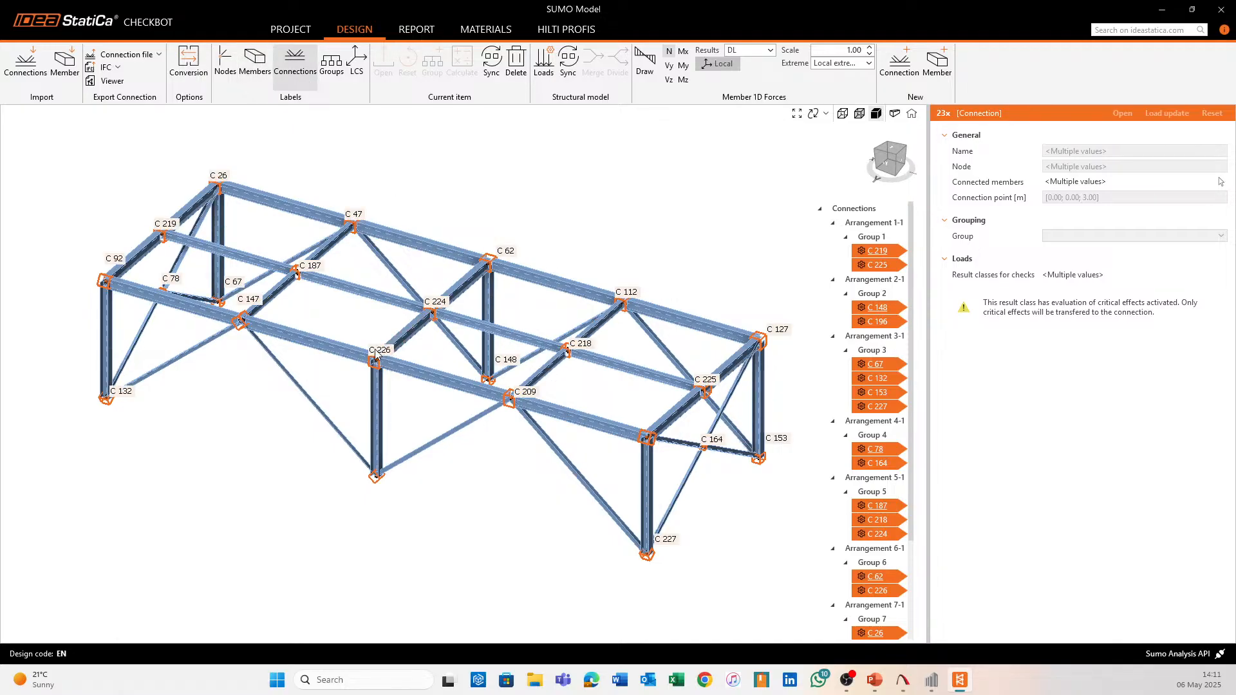
middle_click_drag(434, 363, 436, 406)
scroll(441, 393, "up", 3)
scroll(540, 239, "down", 2)
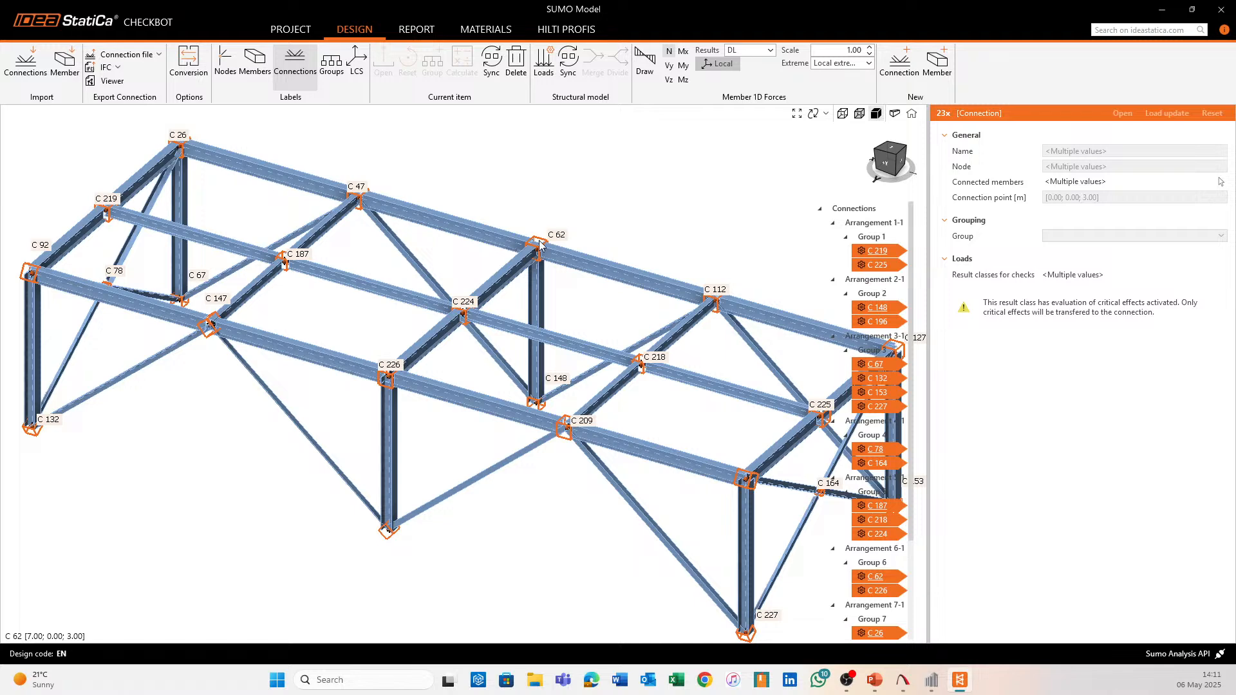
left_click(657, 216)
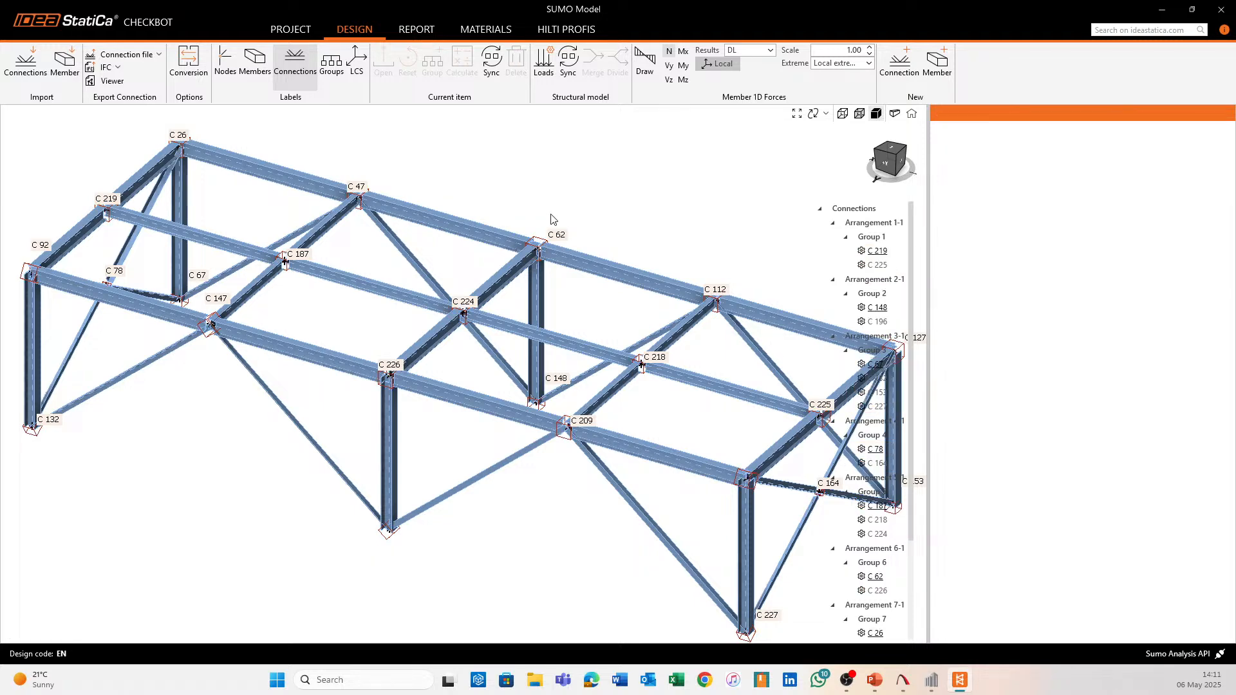
Inspect connection C 62 at the middle column, compare it with matching connection C 226, and view the properties of Group 6
scroll(551, 220, "up", 2)
left_click(527, 265)
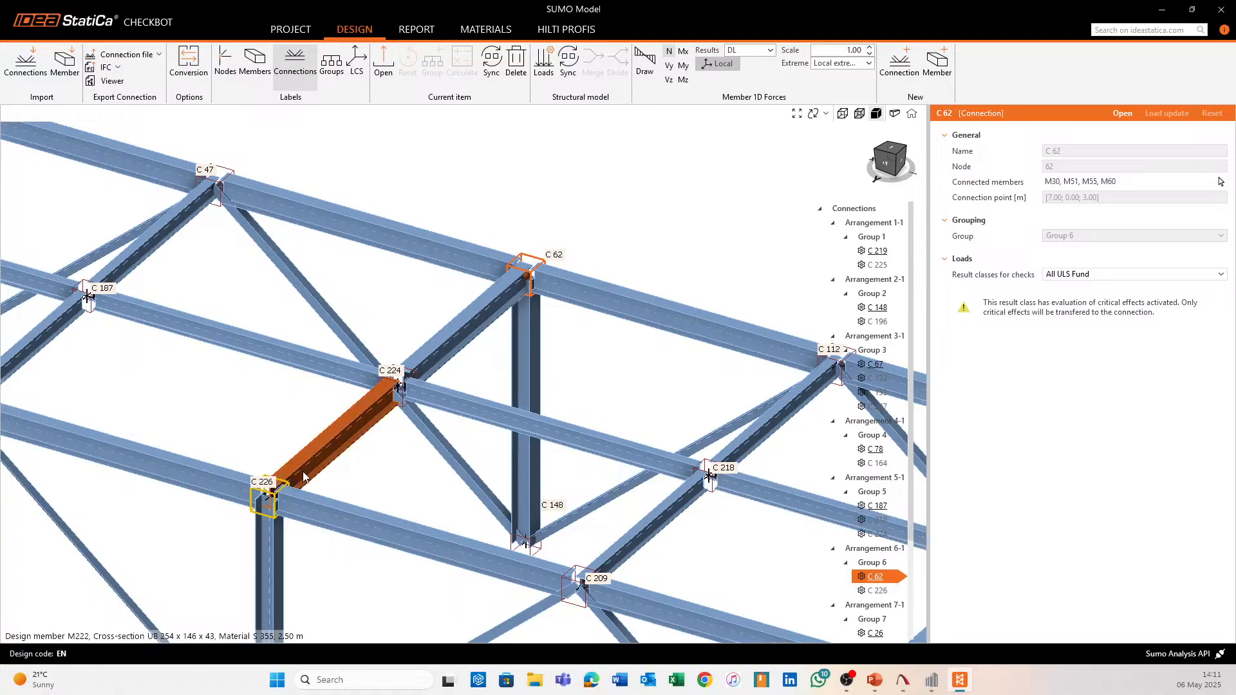
middle_click_drag(477, 507, 574, 444)
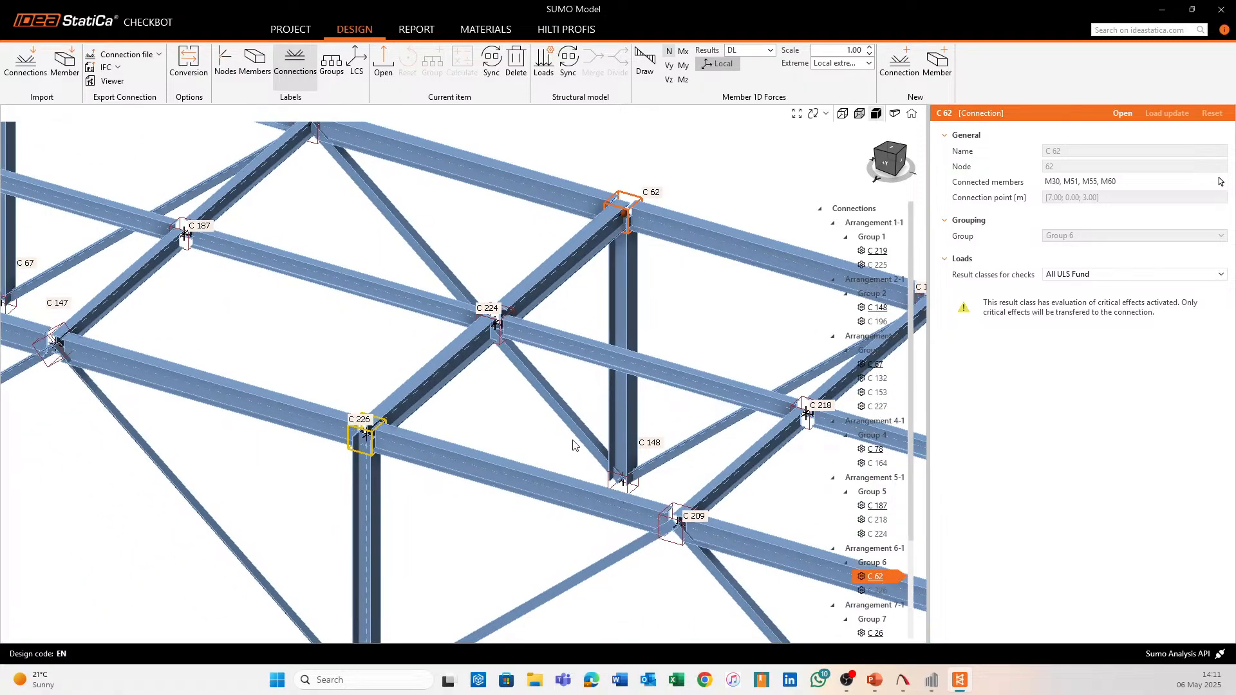
scroll(417, 331, "down", 3)
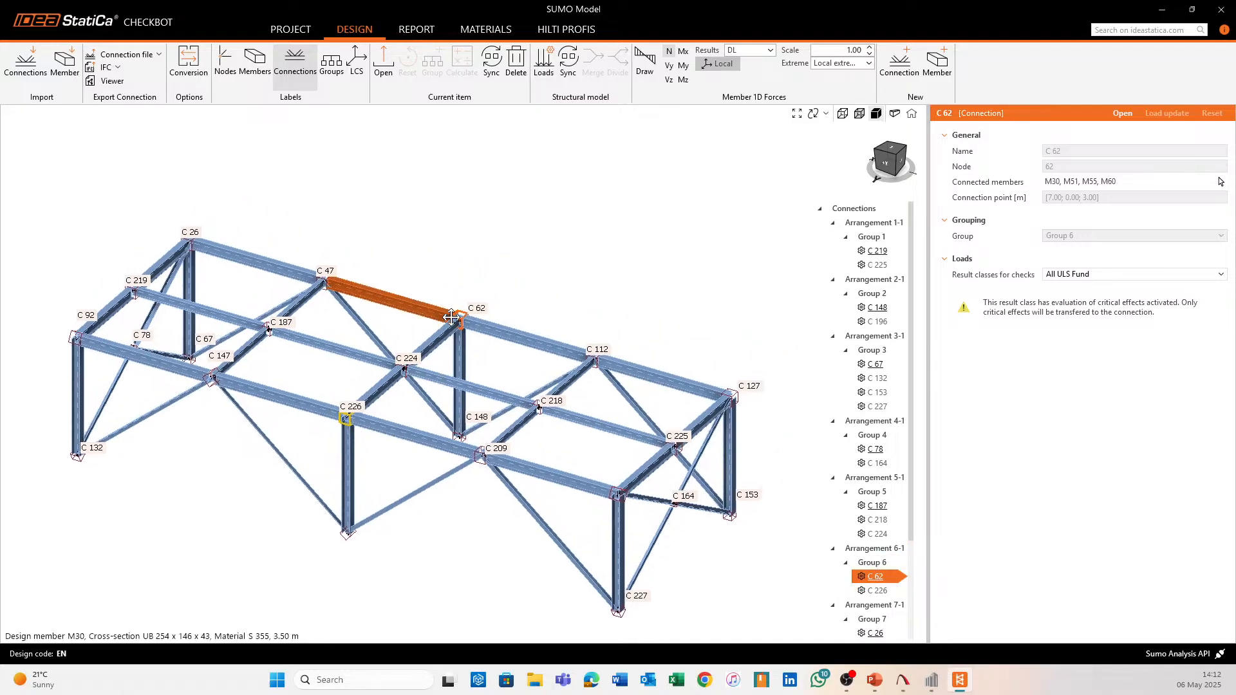
scroll(508, 219, "up", 3)
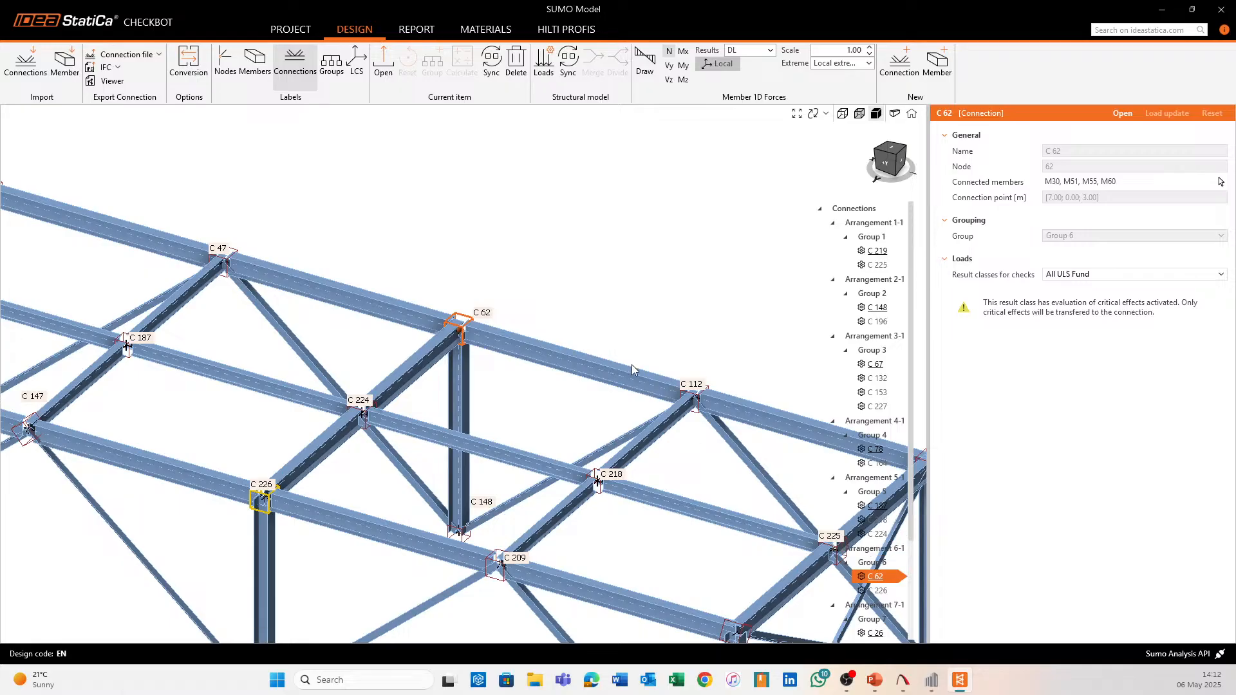
scroll(632, 367, "down", 3)
left_click(872, 561)
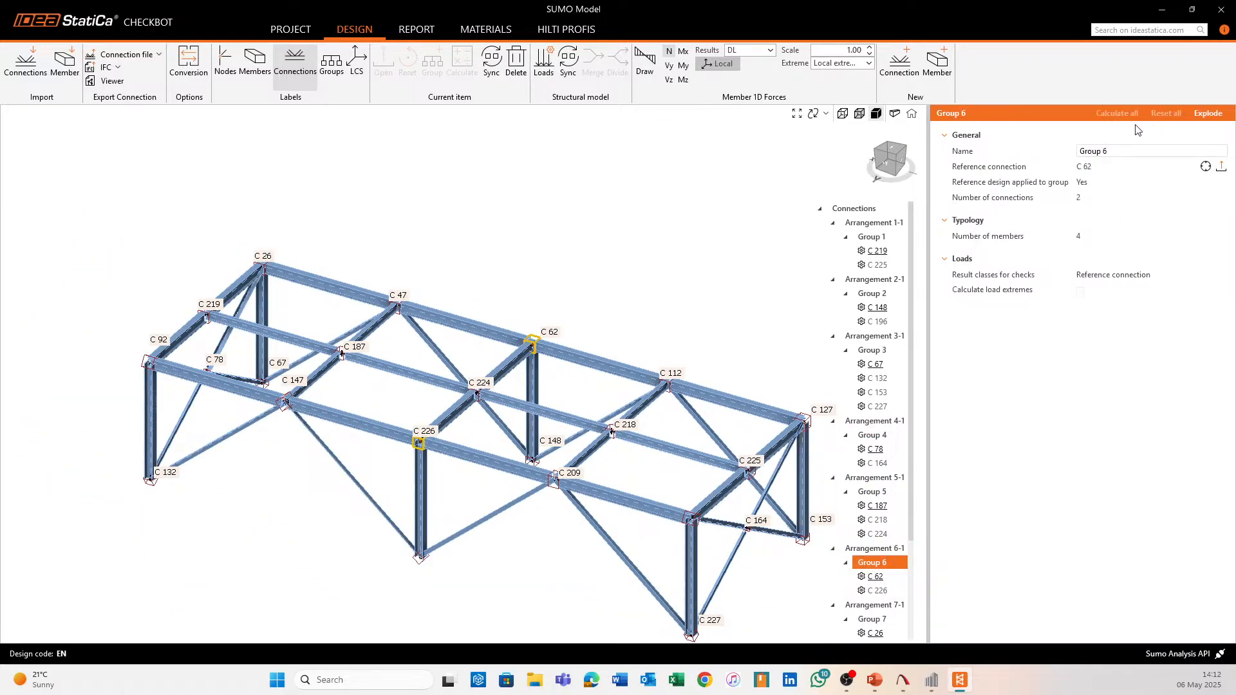
Examine Group 6's connections C 62 and C 226 in the frame, and clear the group selection
scroll(570, 235, "up", 3)
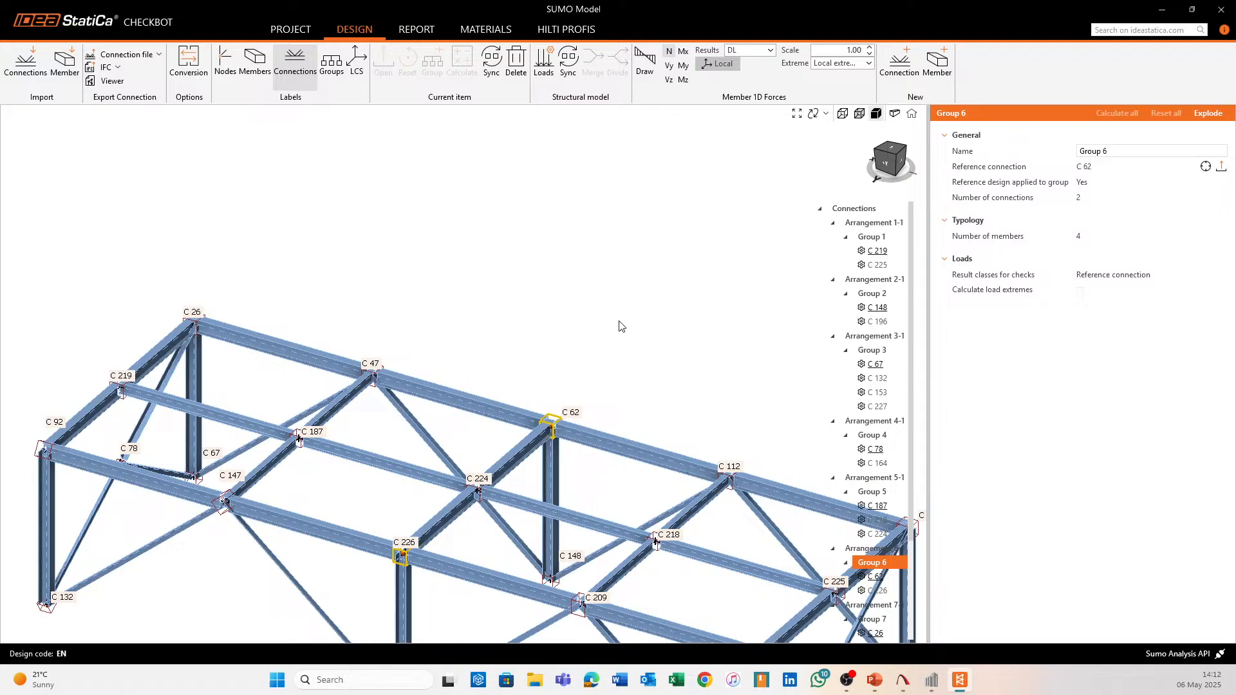
middle_click_drag(603, 407, 650, 320)
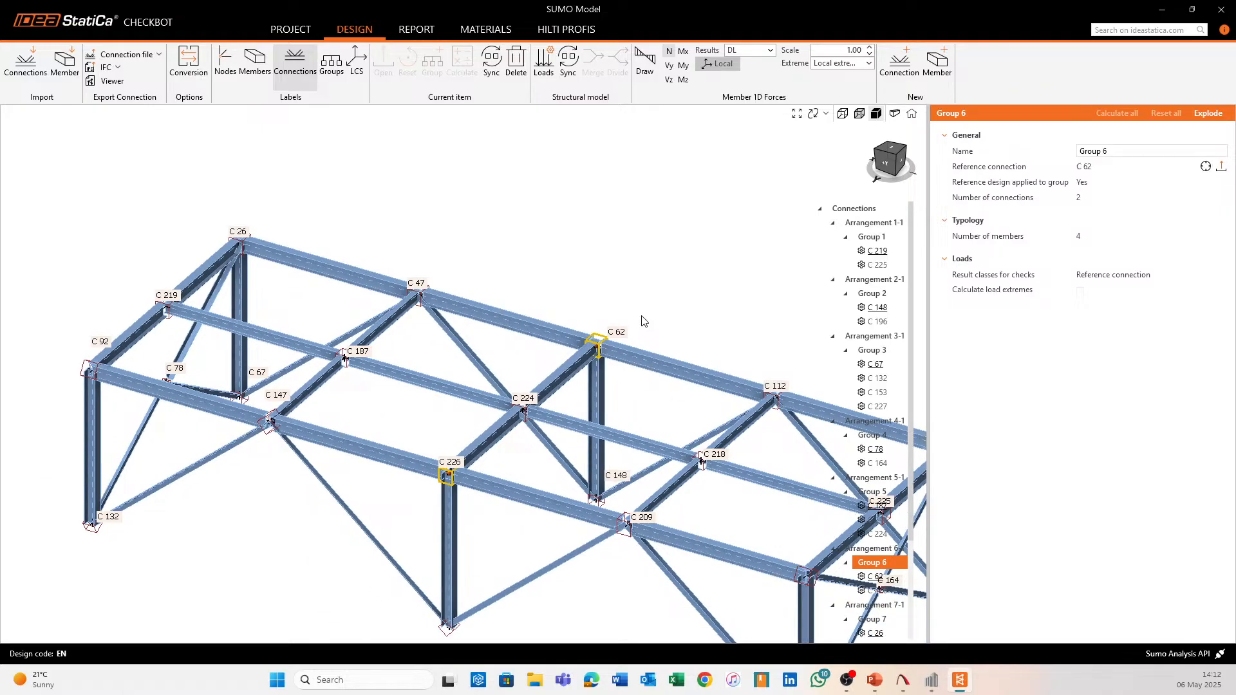
scroll(642, 321, "up", 3)
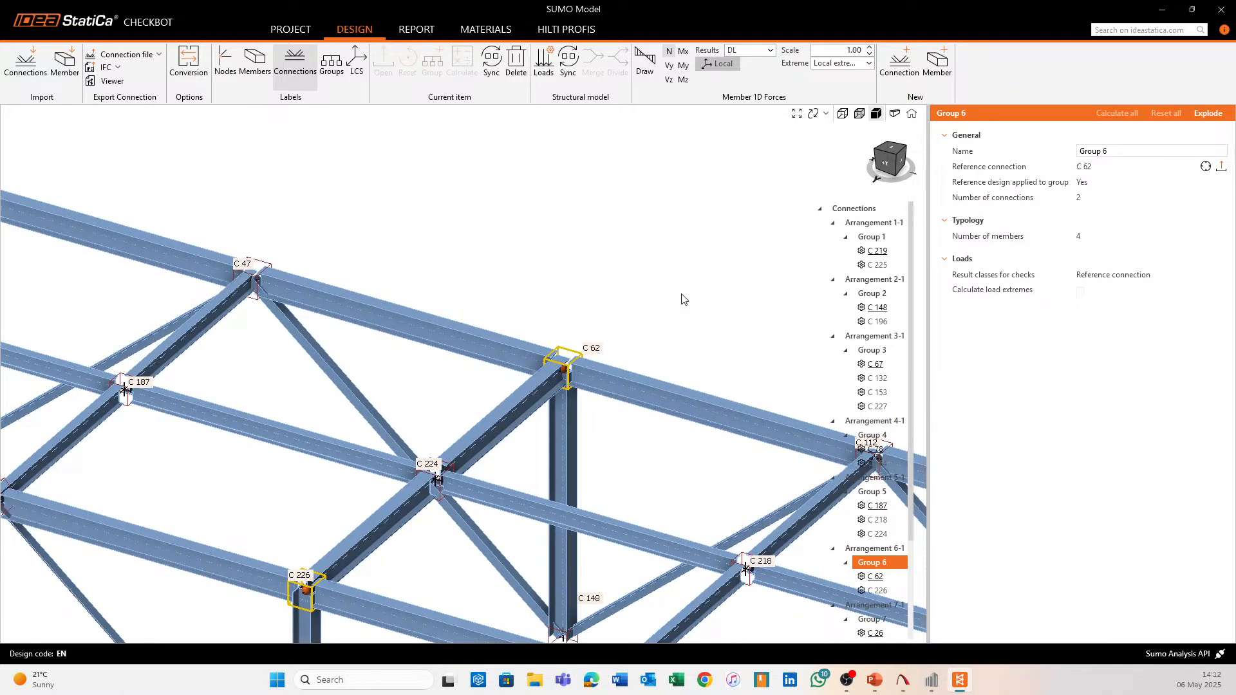
scroll(642, 323, "down", 3)
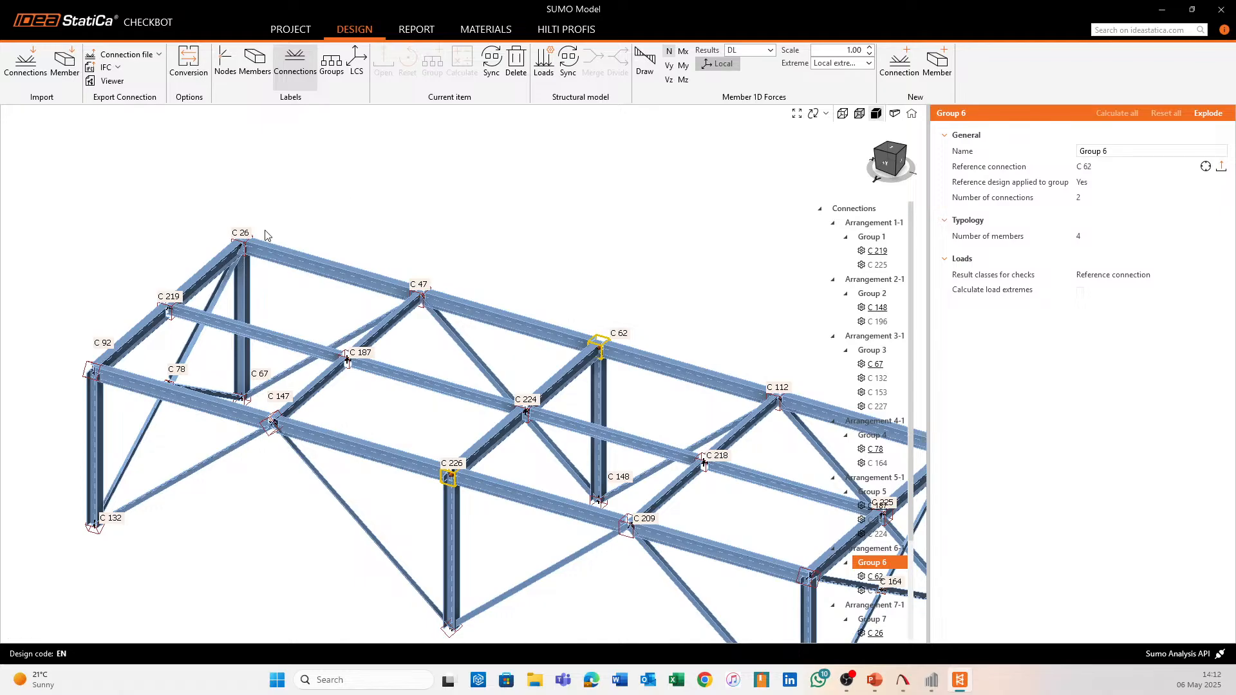
middle_click_drag(466, 400, 405, 367)
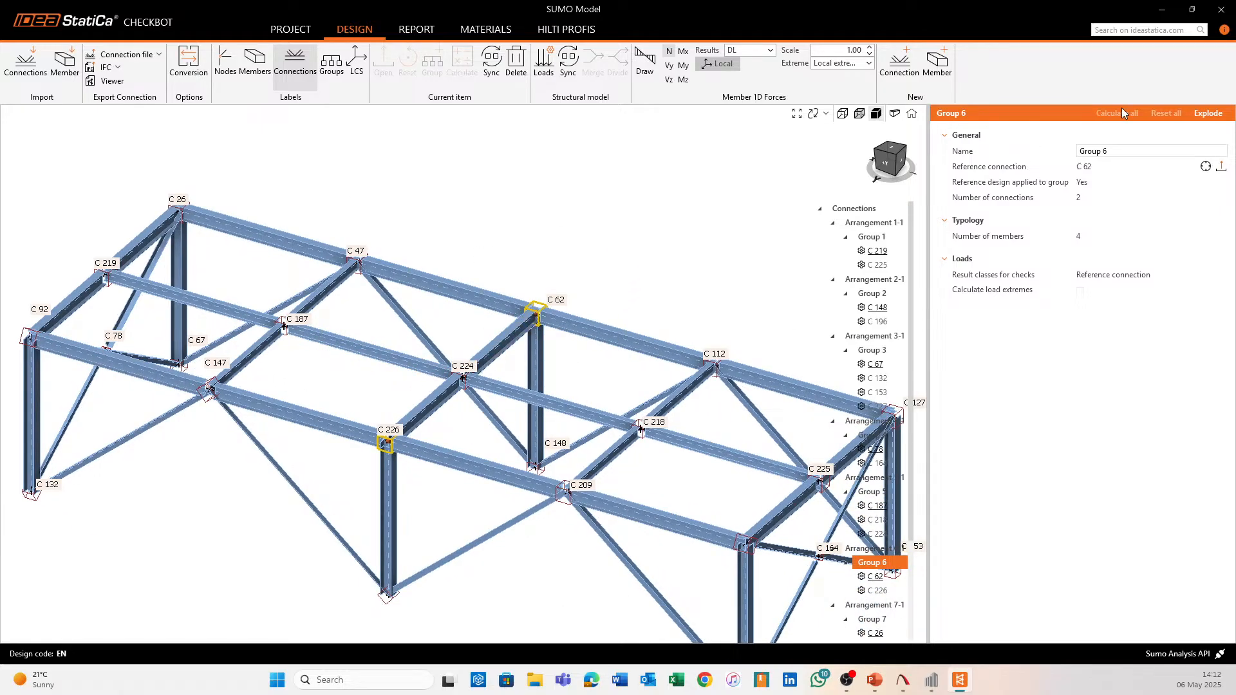
left_click(686, 235)
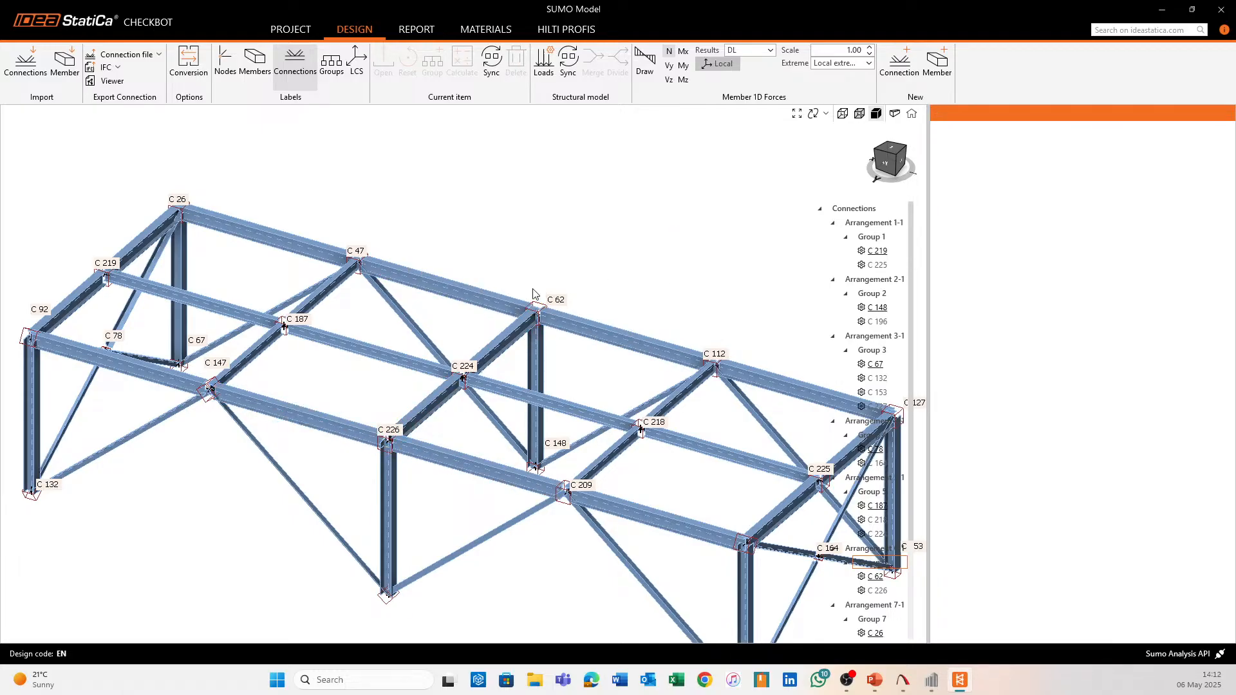
middle_click_drag(588, 253, 518, 257)
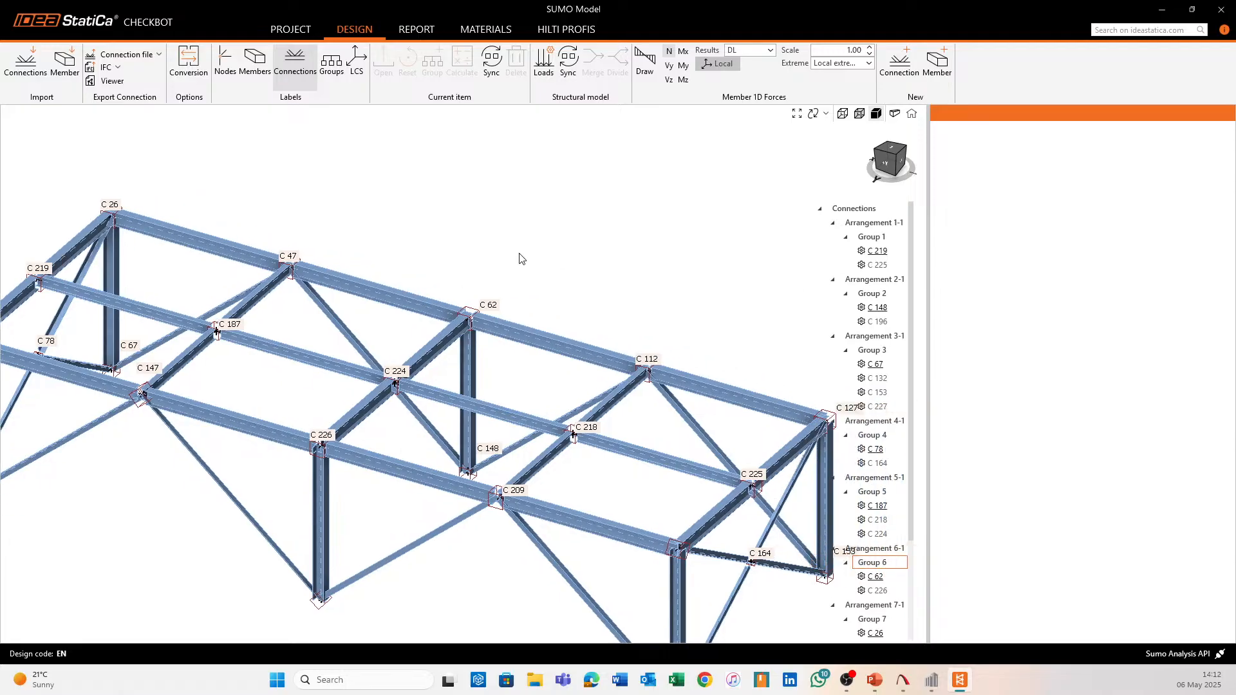
scroll(635, 251, "down", 3)
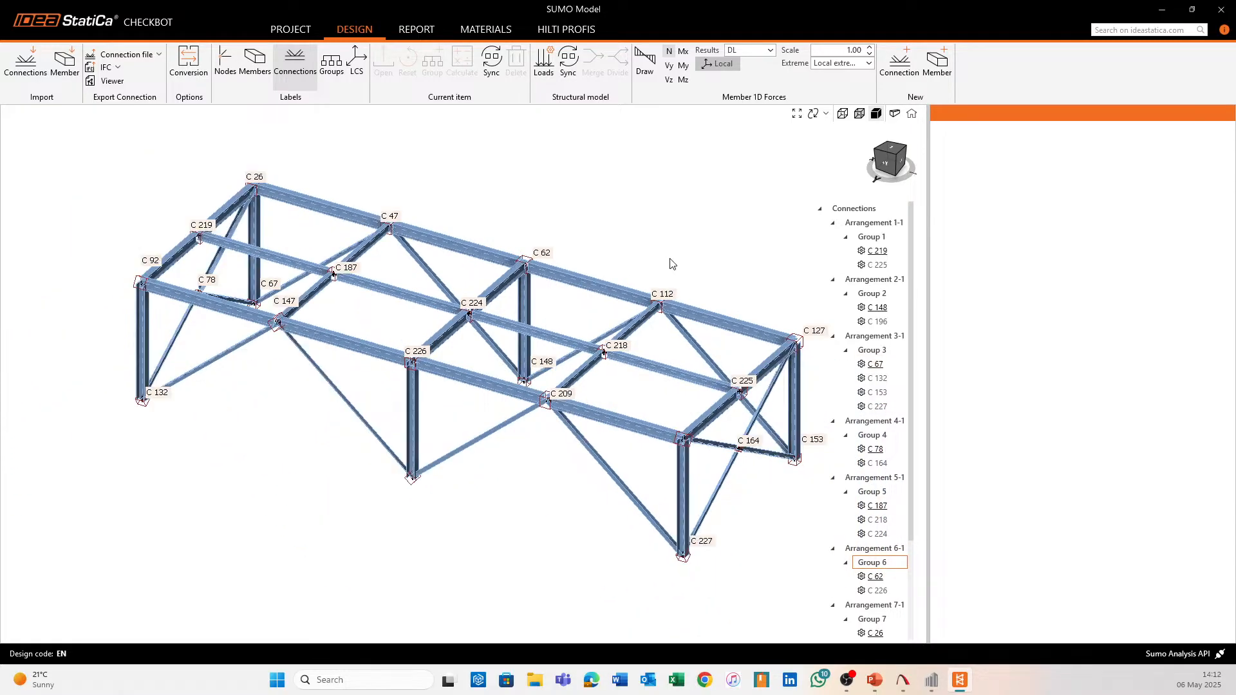
right_click_drag(716, 301, 690, 294)
scroll(521, 275, "up", 3)
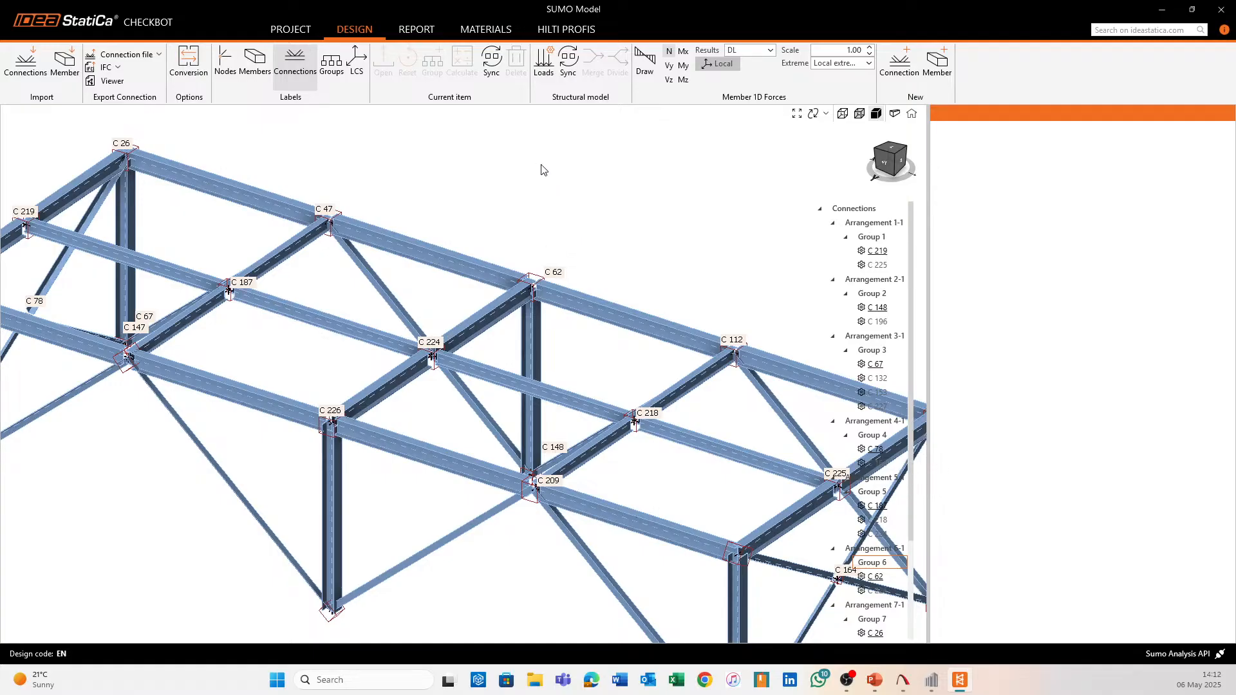
Open connection C 62 in IDEA StatiCa Connection and inspect how its beams meet the column
left_click(531, 282)
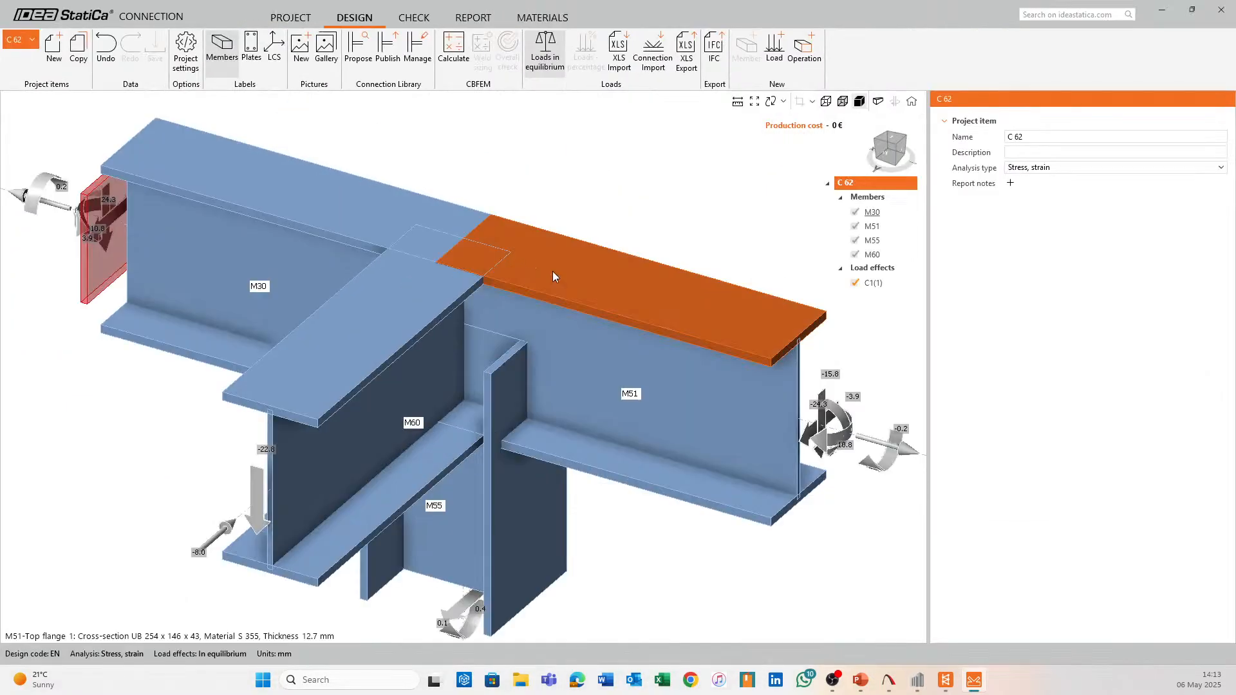
scroll(569, 302, "down", 4)
scroll(577, 372, "up", 2)
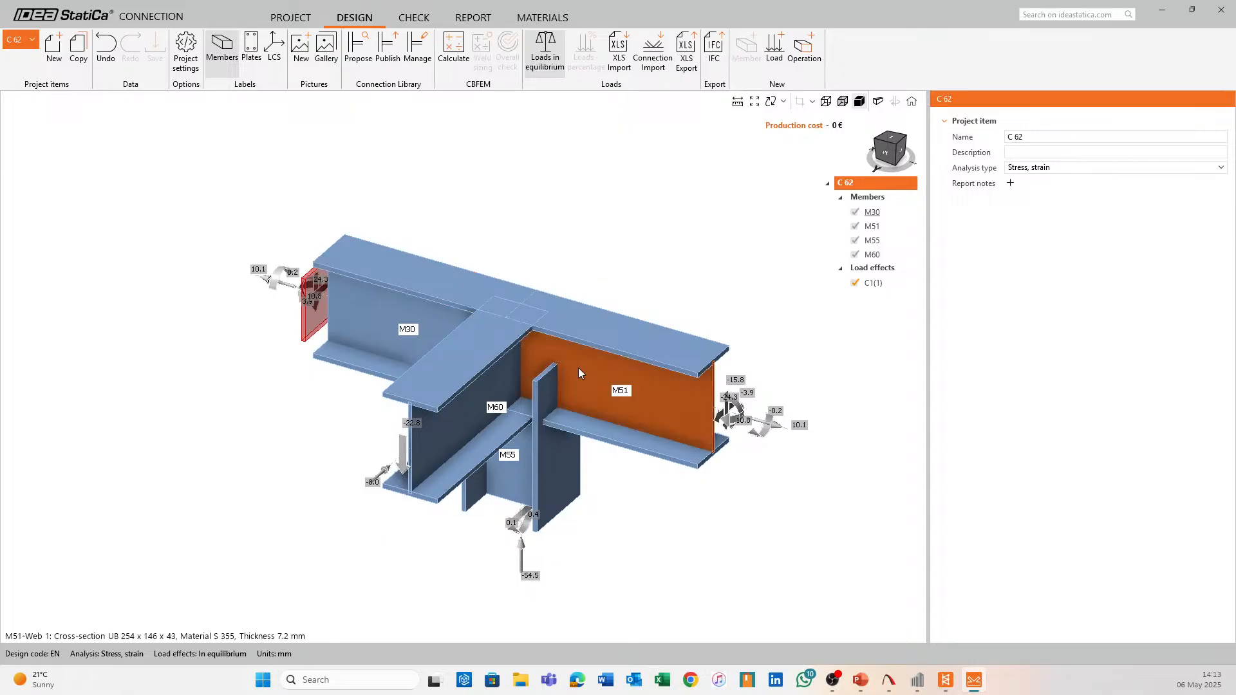
middle_click_drag(662, 270, 614, 256)
right_click_drag(649, 319, 602, 301)
middle_click_drag(598, 193, 608, 235)
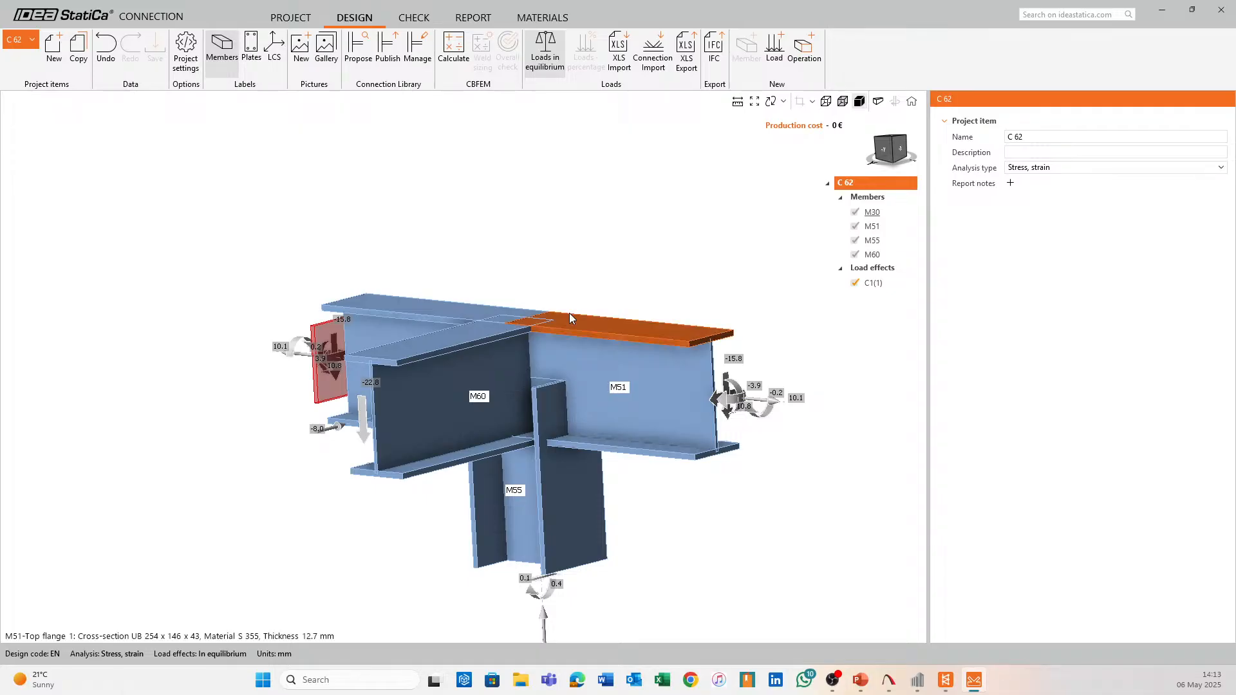
Set the column M55 as the bearing member of connection C 62
middle_click_drag(568, 313, 560, 201)
right_click_drag(419, 166, 466, 170)
left_click(547, 469)
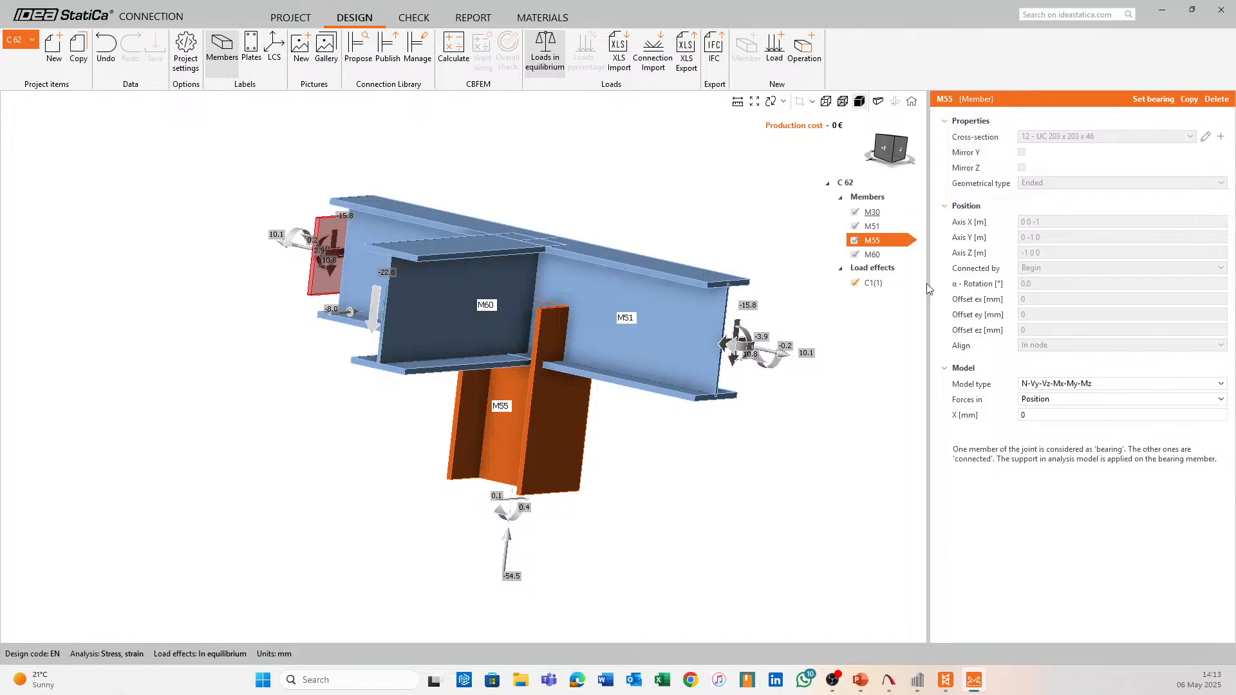
left_click(1153, 99)
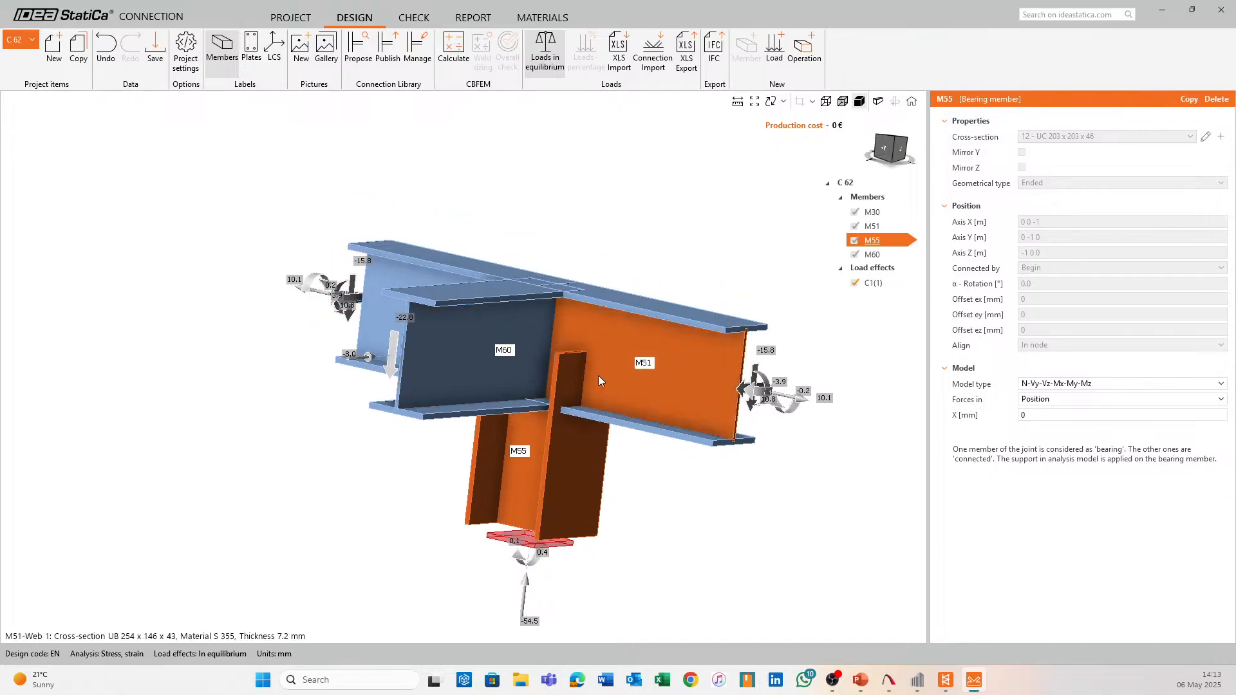
Go through members M30, M51, M55 and M60 to identify each one in the joint
left_click(893, 212)
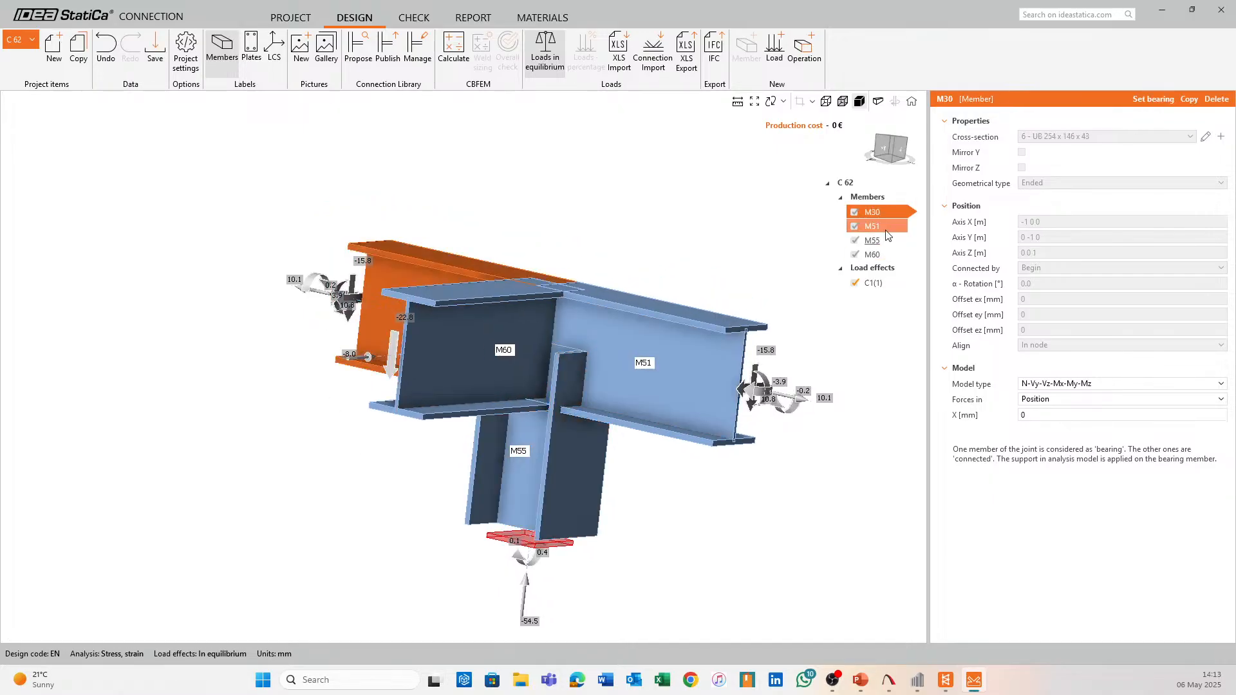
left_click(874, 226)
left_click(874, 240)
left_click(875, 254)
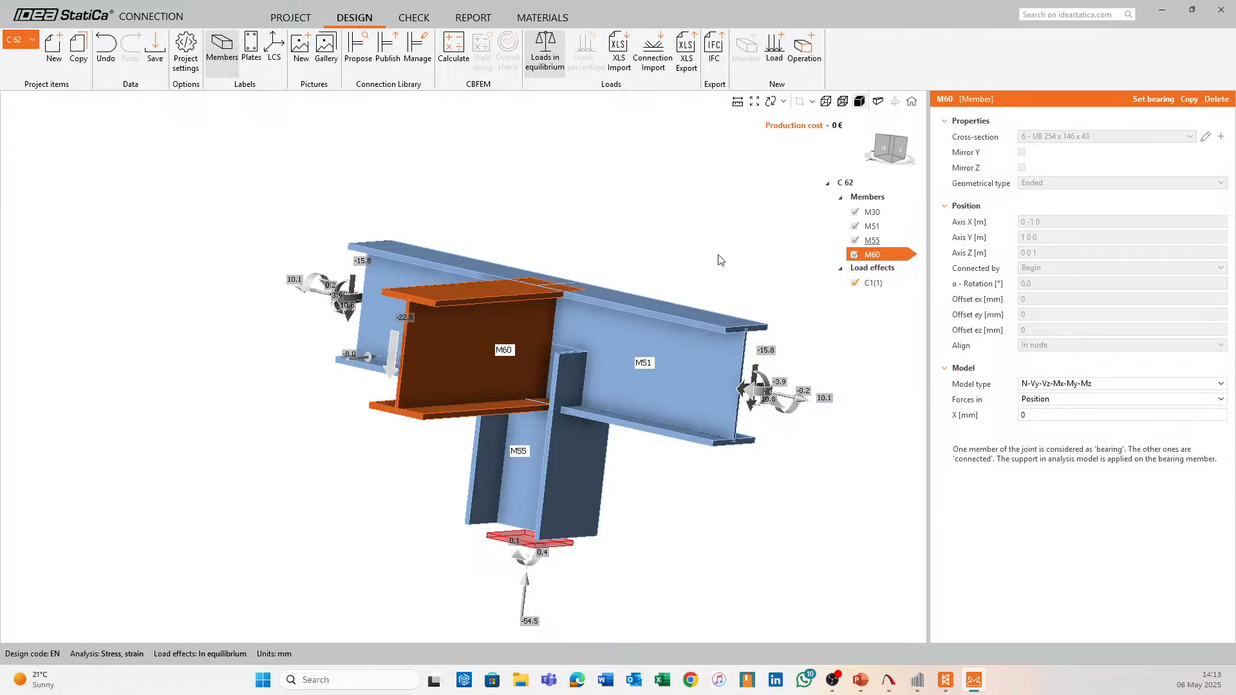
middle_click_drag(657, 239, 654, 249)
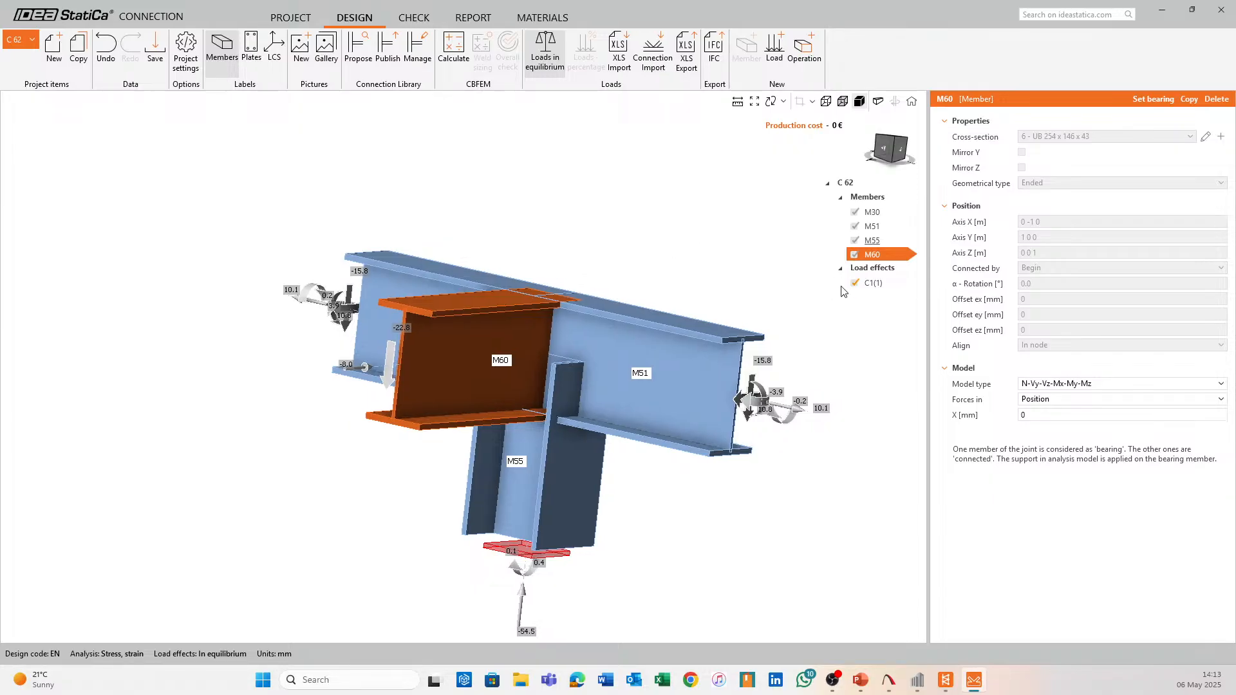
Rename the bearing member M55 as COLUMN
left_click(881, 241)
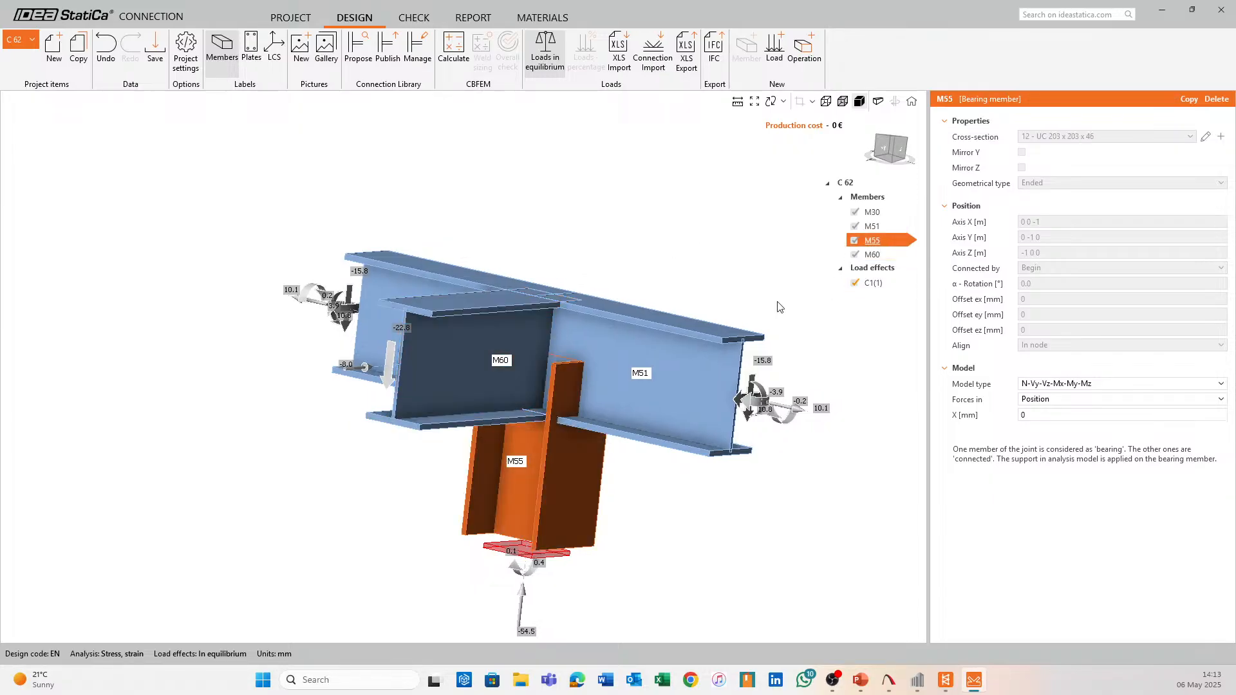
right_click(874, 241)
left_click(900, 301)
type("COLUMN")
key("Return")
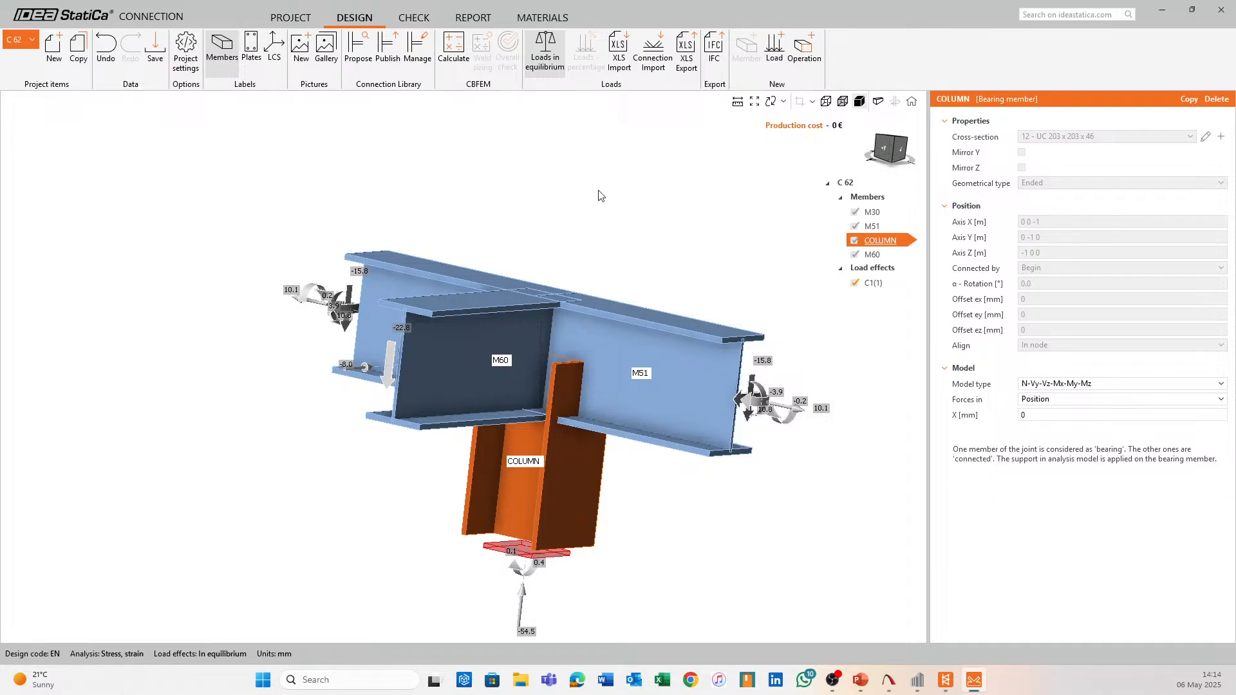
middle_click_drag(596, 193, 519, 184)
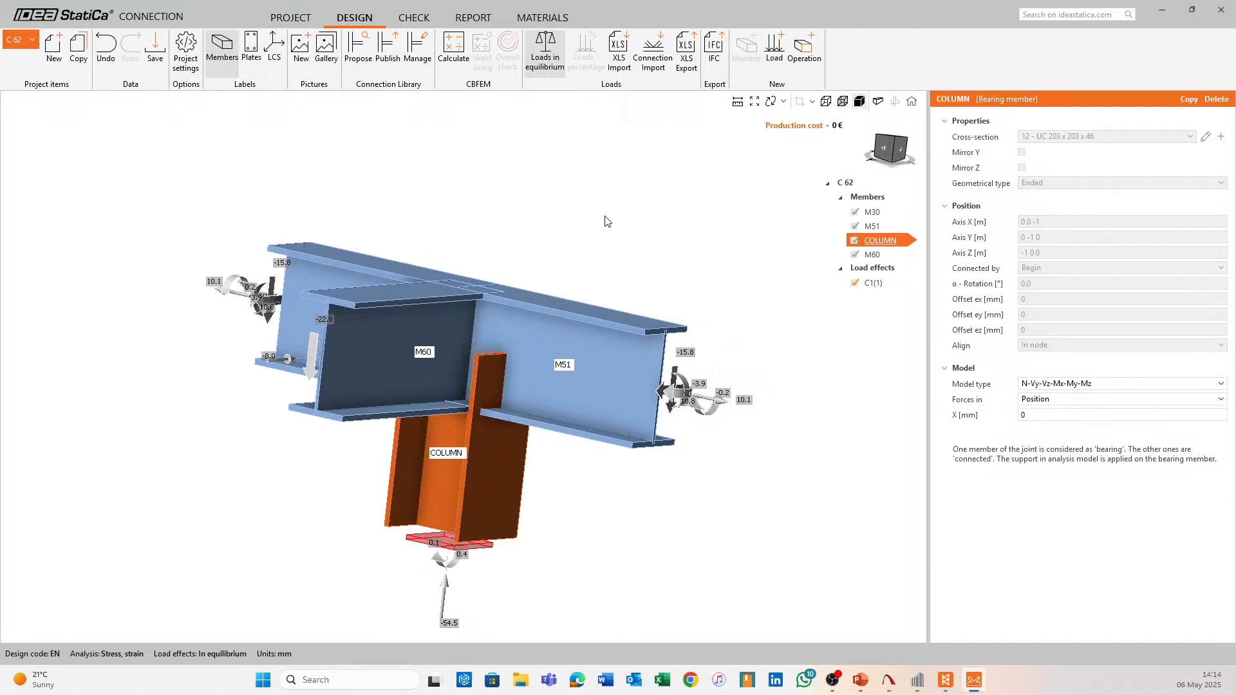
scroll(605, 221, "down", 2)
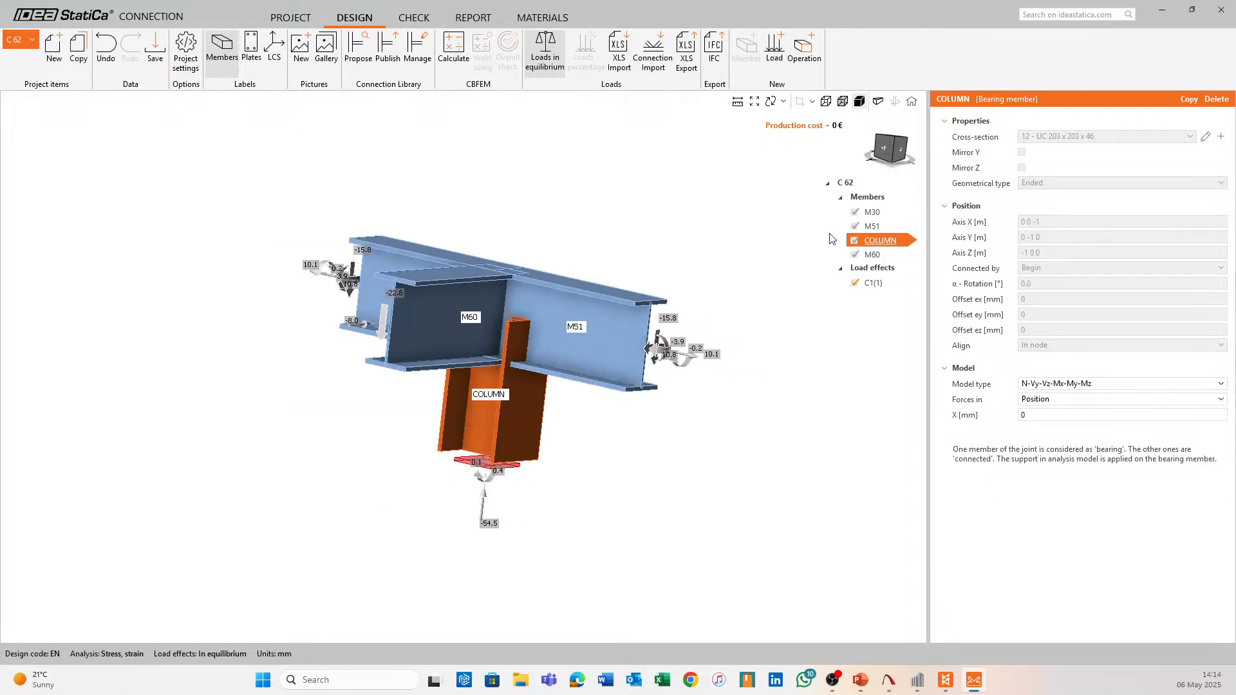
middle_click_drag(587, 209, 622, 268)
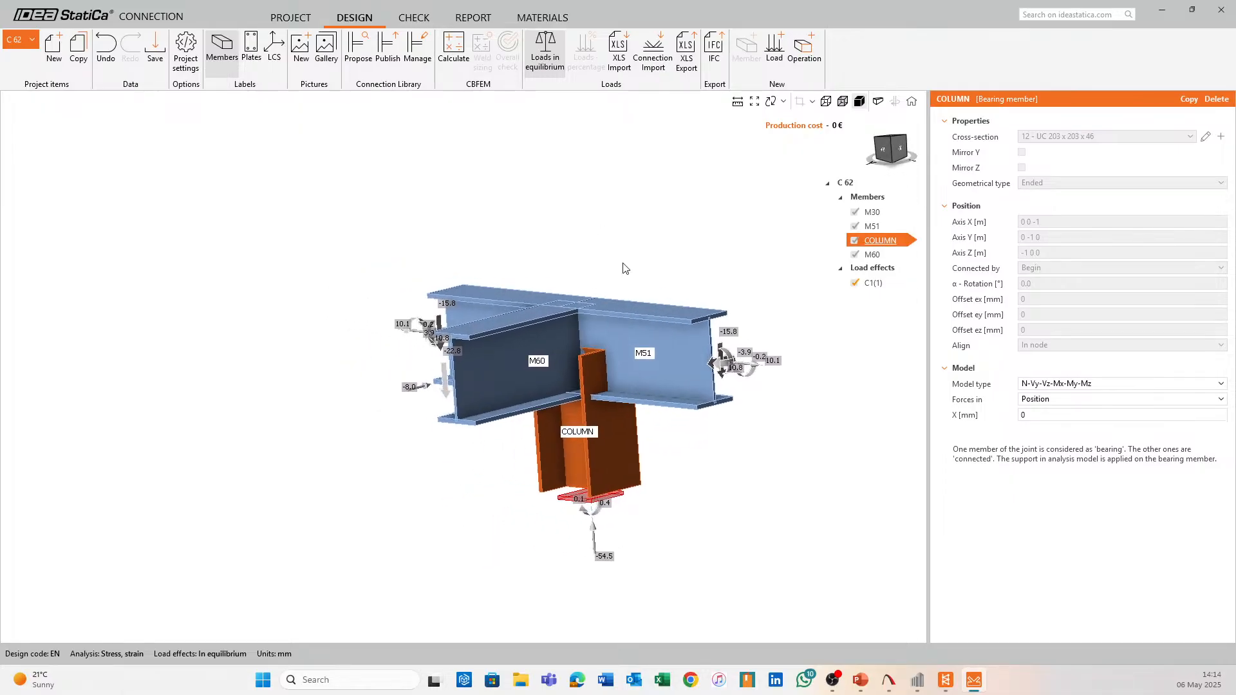
Switch back to Checkbot and inspect the end bay's cross-bracing around connection C 78
left_click(945, 679)
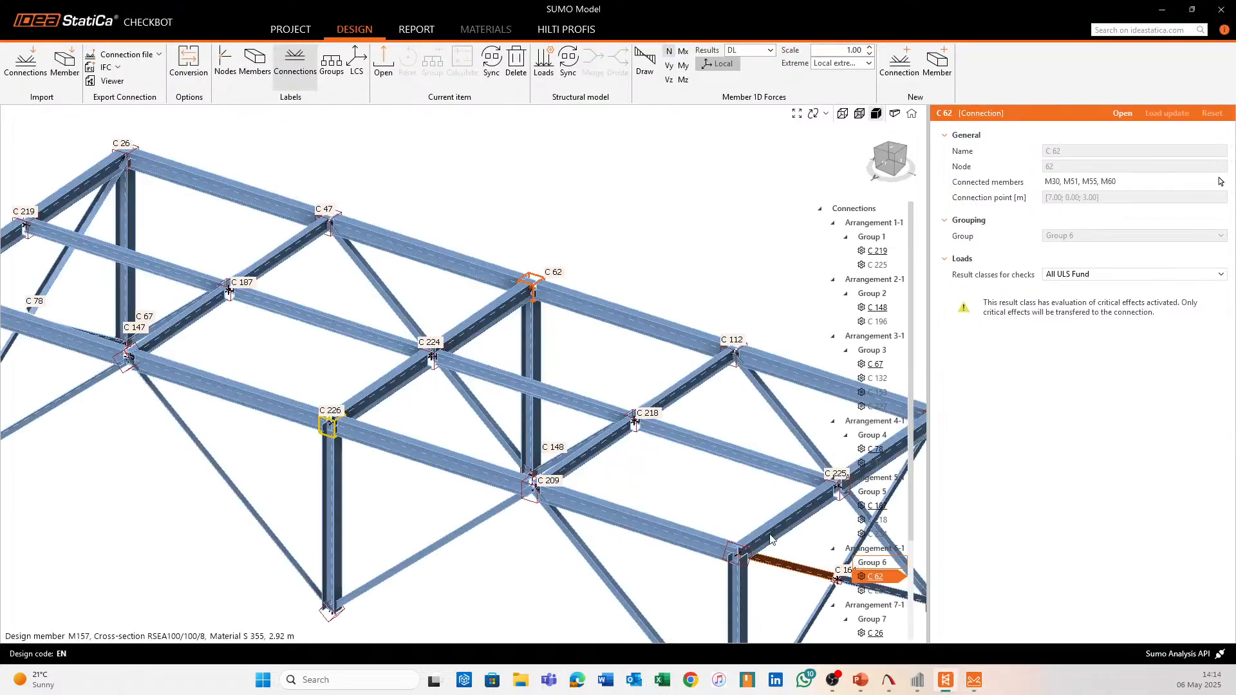
middle_click_drag(408, 309, 552, 356)
scroll(396, 367, "up", 3)
middle_click_drag(385, 380, 518, 349, "shift")
scroll(383, 463, "up", 3)
scroll(384, 466, "down", 3)
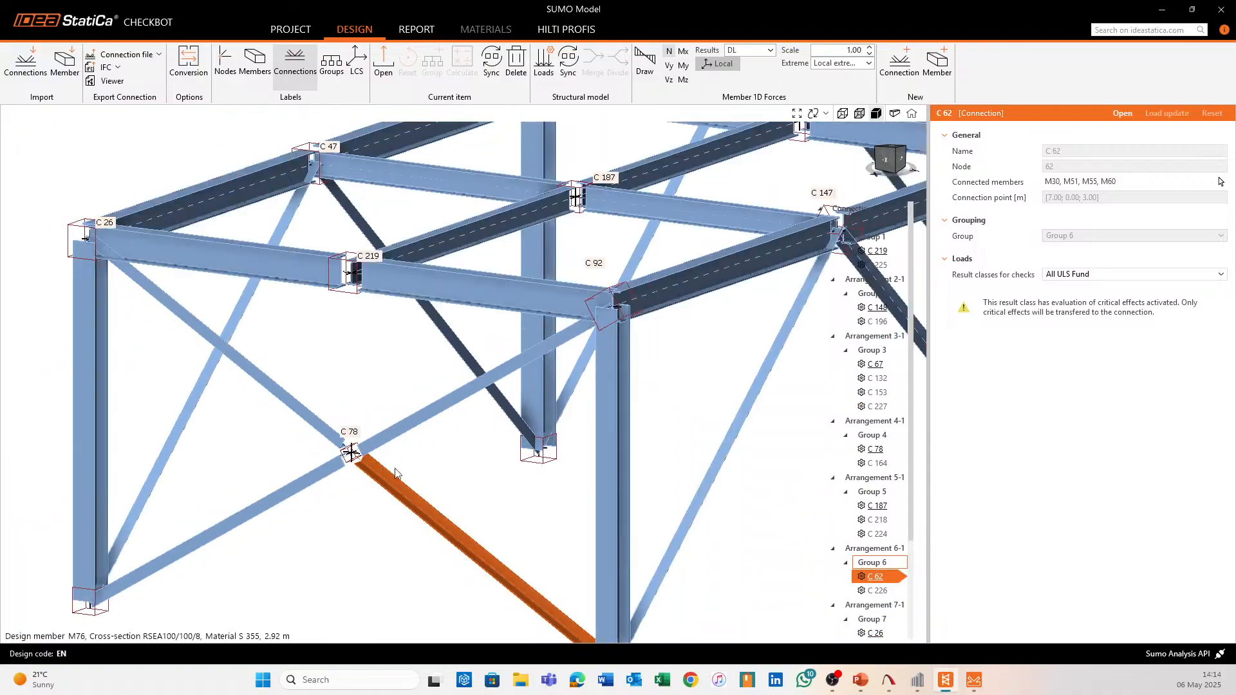
scroll(617, 458, "down", 2)
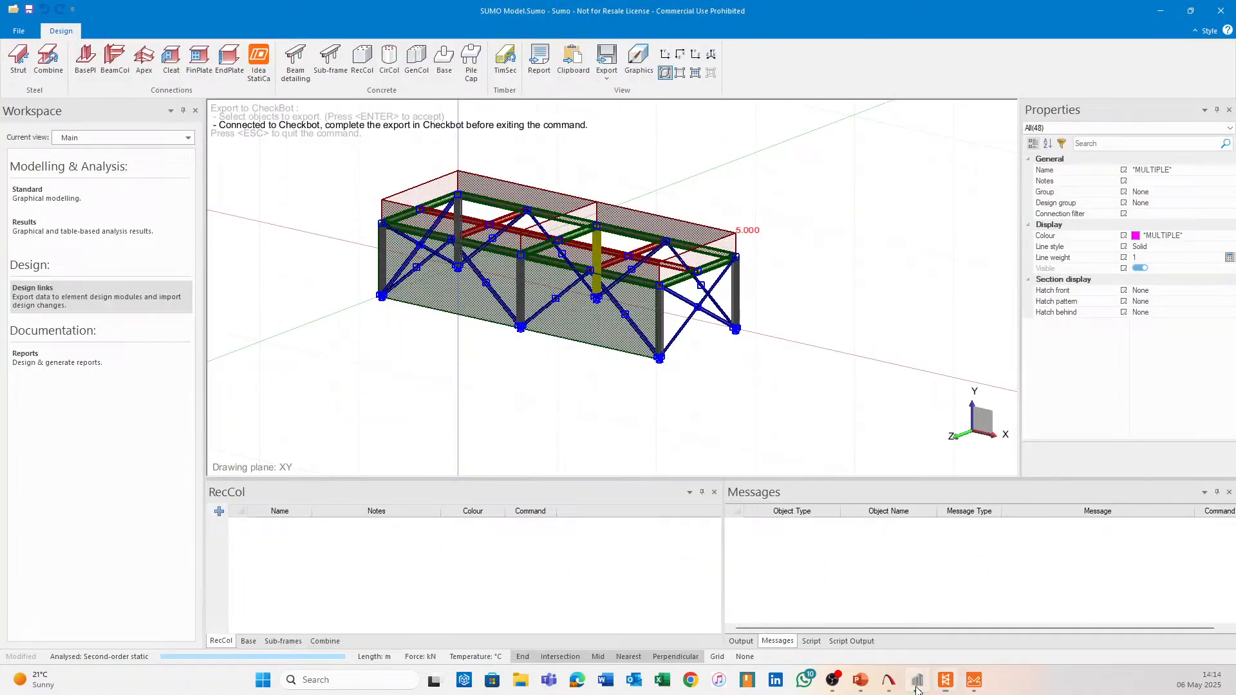
Switch to Sumo, quit the Checkbot export command and return to the Standard graphical modelling workspace
left_click(917, 679)
key("Escape")
left_click(88, 194)
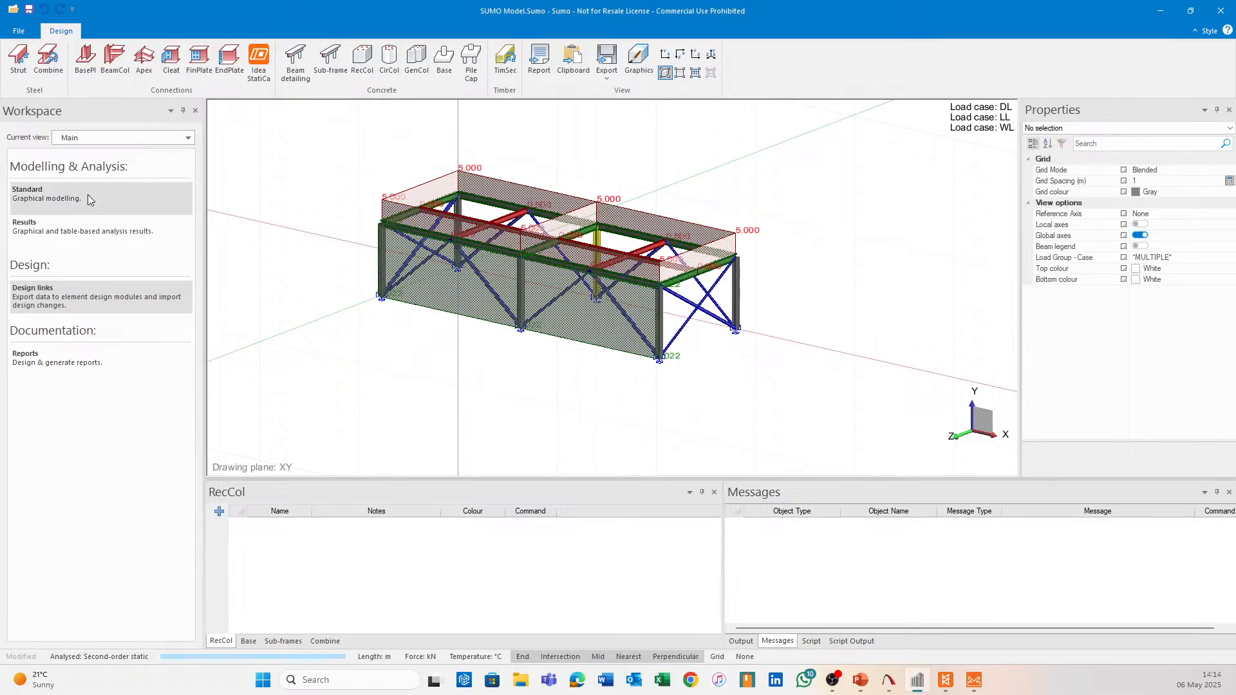
Examine the supports, bracing and beam intersections of the frame model from both the long side and the end
scroll(502, 348, "up", 2)
mouse_move(474, 414)
middle_mouse_down()
mouse_move(464, 353)
mouse_move(540, 348)
middle_mouse_up()
scroll(534, 359, "up", 5)
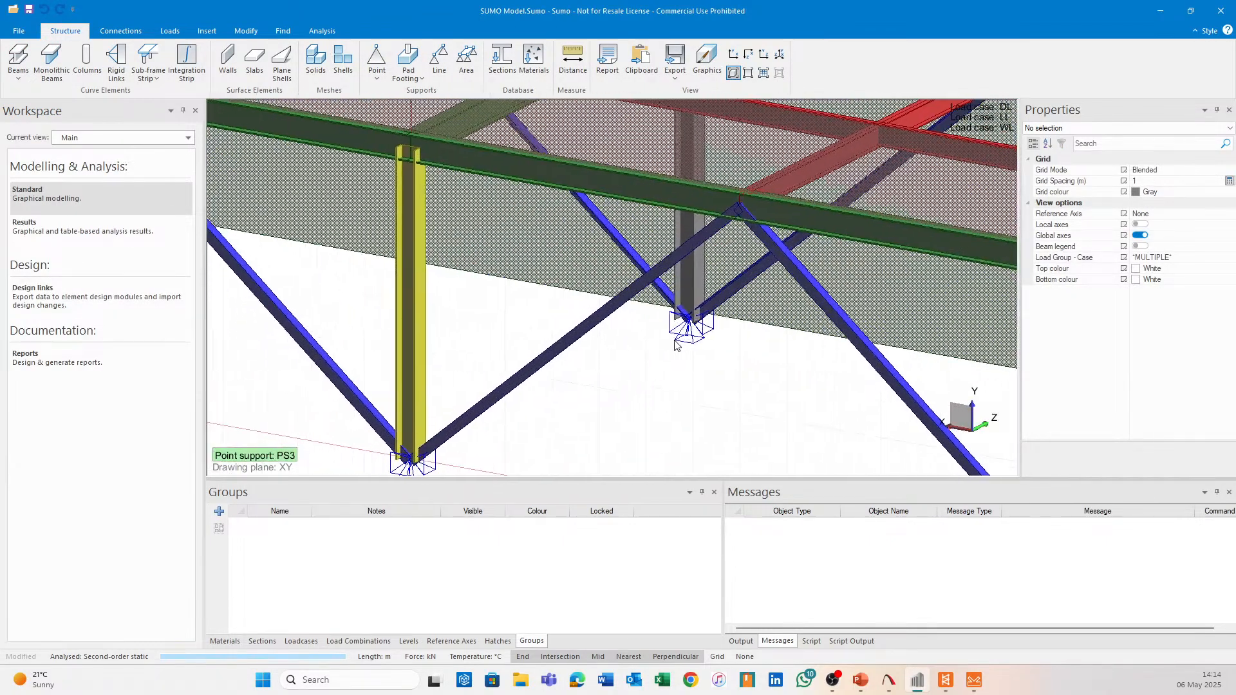
scroll(543, 356, "down", 3)
middle_click_drag(354, 340, 427, 318)
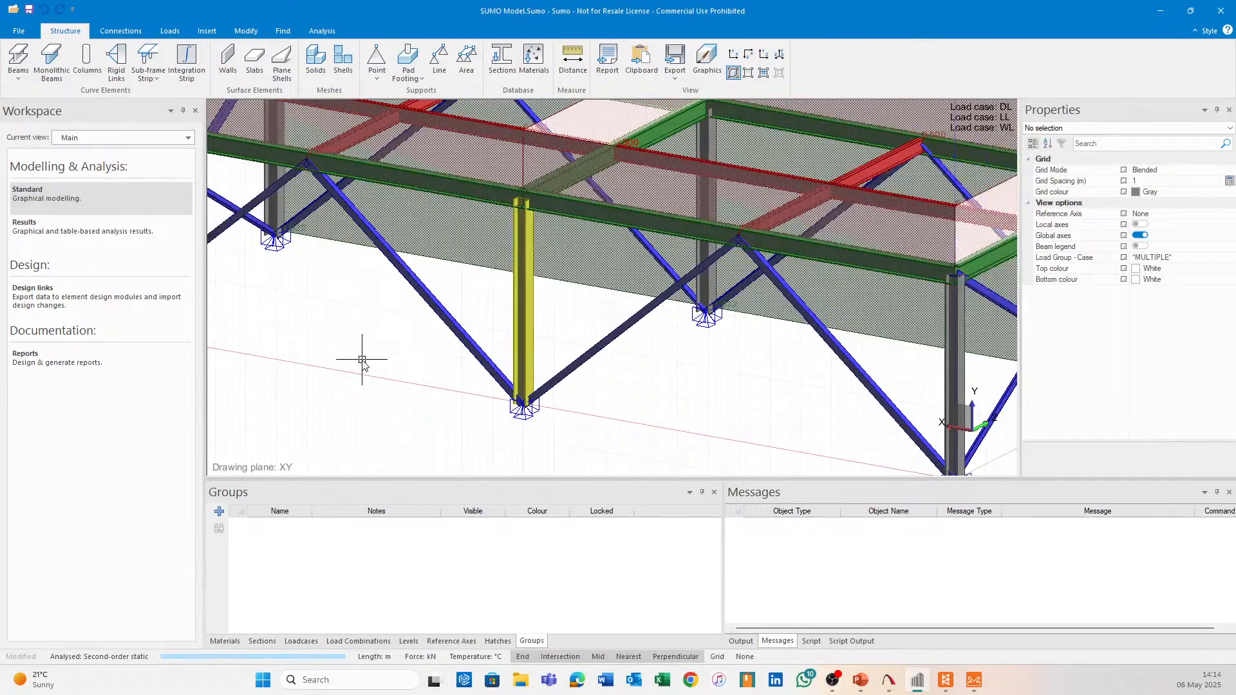
middle_click_drag(361, 361, 440, 363, "shift")
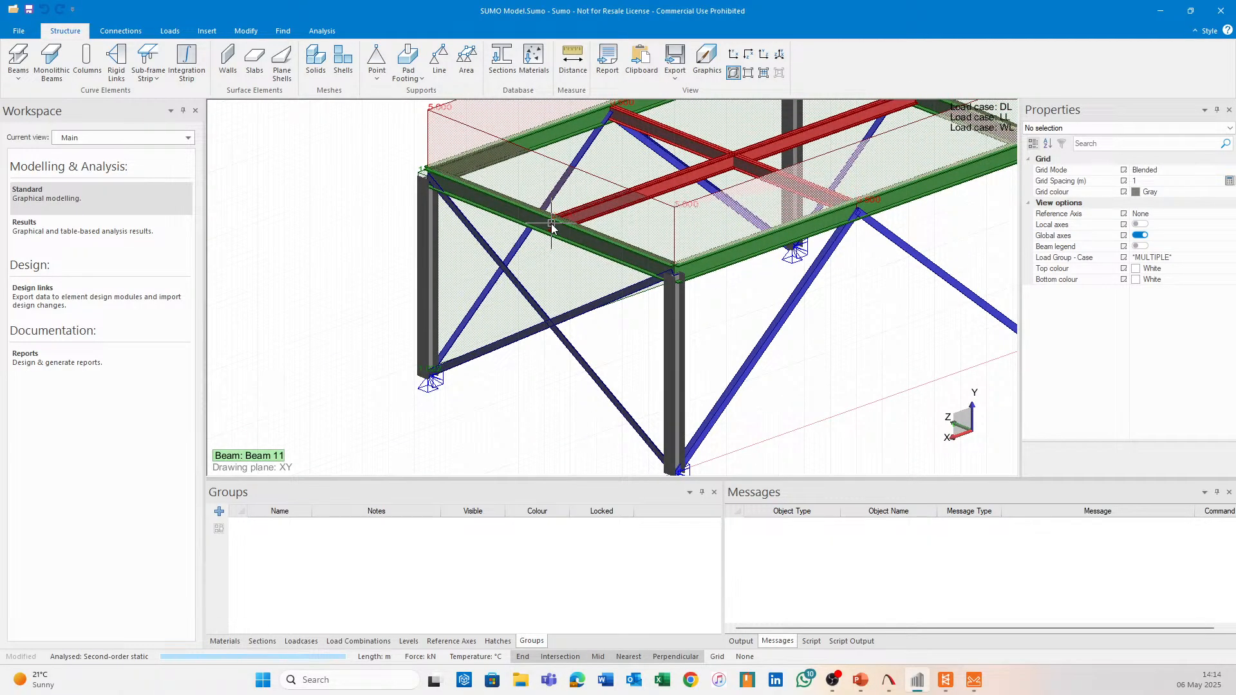
middle_click_drag(762, 385, 677, 389)
middle_click_drag(781, 386, 597, 299, "shift")
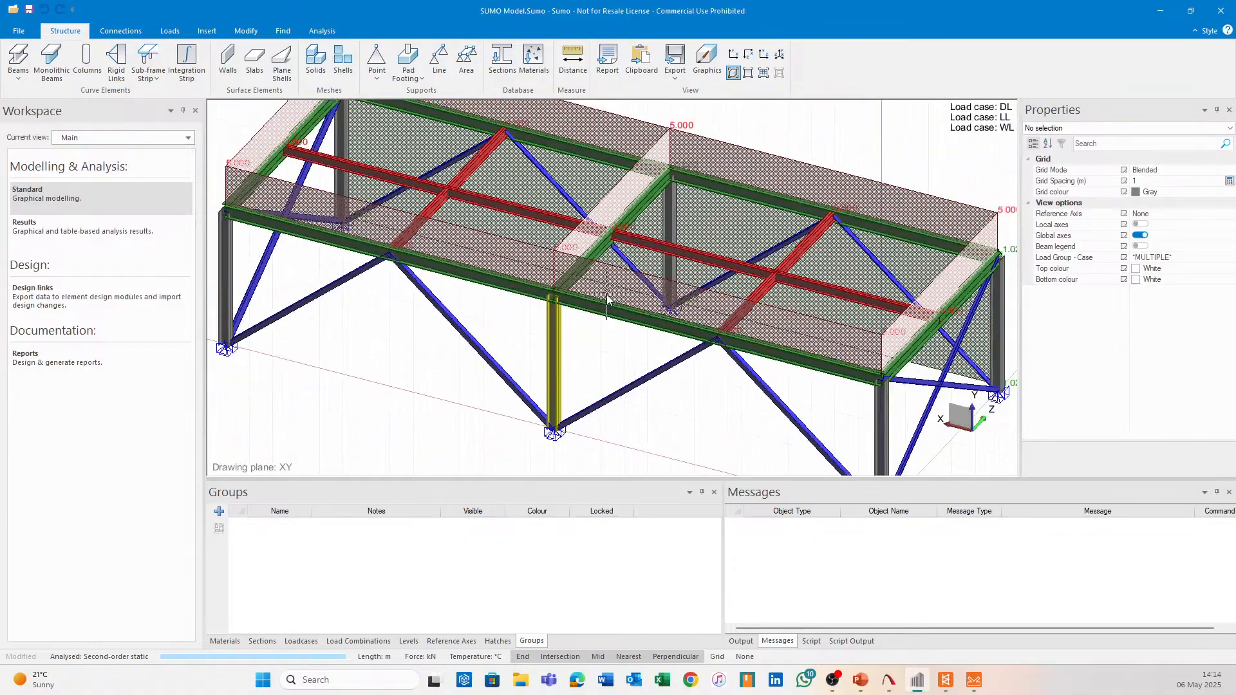
scroll(464, 322, "up", 1)
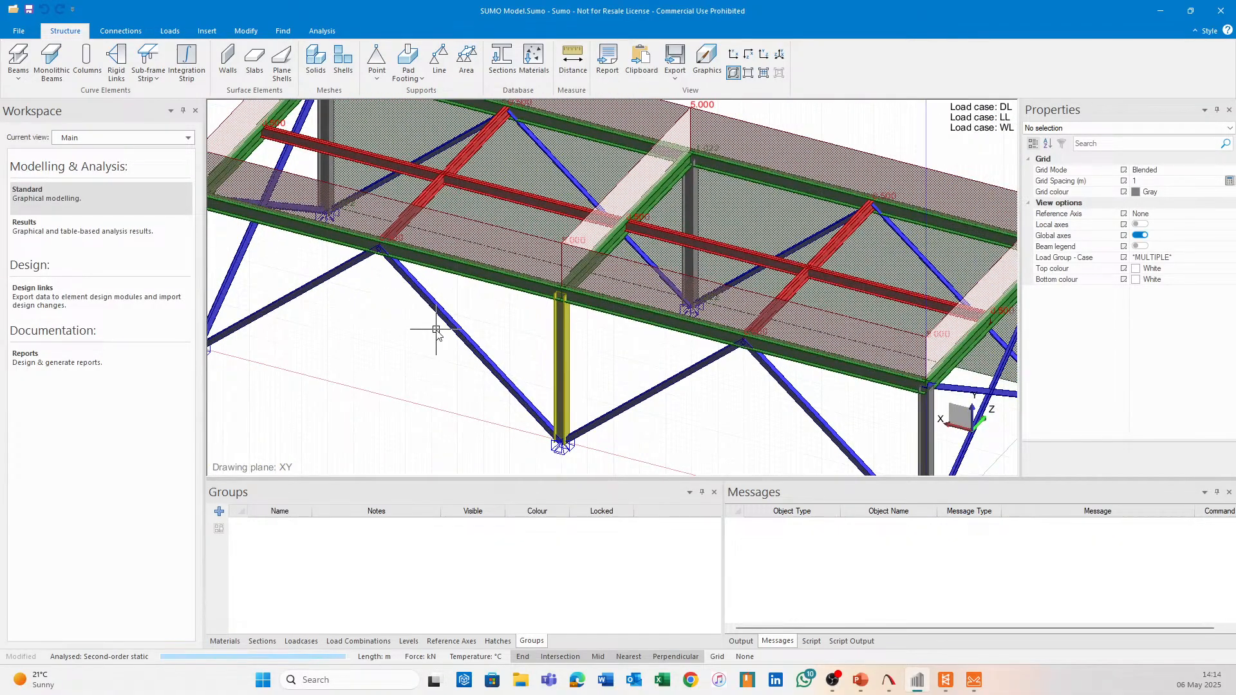
scroll(470, 270, "up", 2)
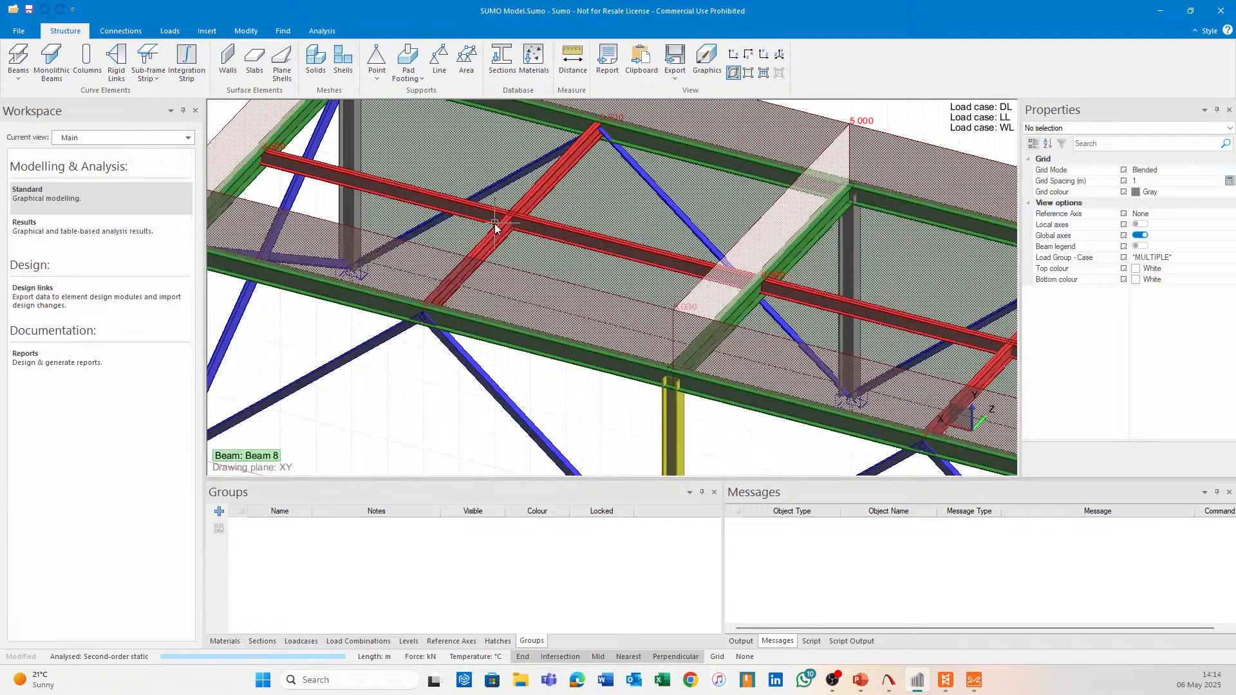
View the properties of Beam 8, the red stiffening beam across the frame, and clear the selection
left_click(497, 229)
middle_click_drag(616, 195, 577, 302)
left_click(740, 136)
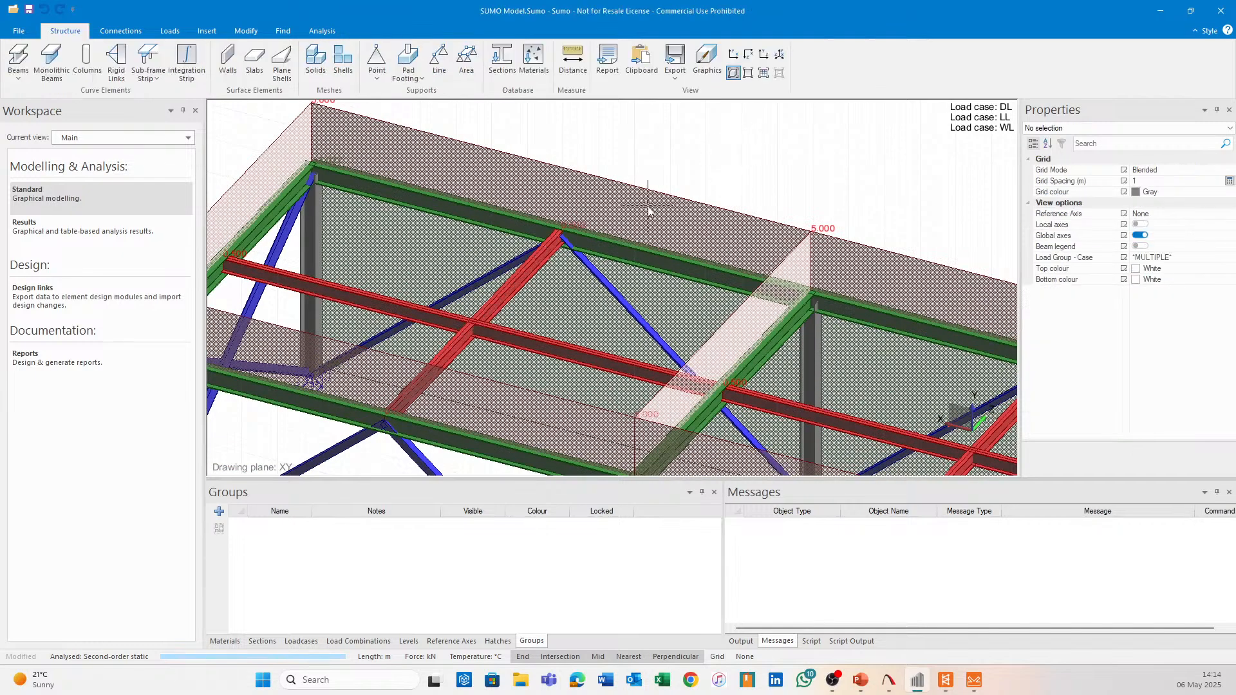
left_click(527, 291)
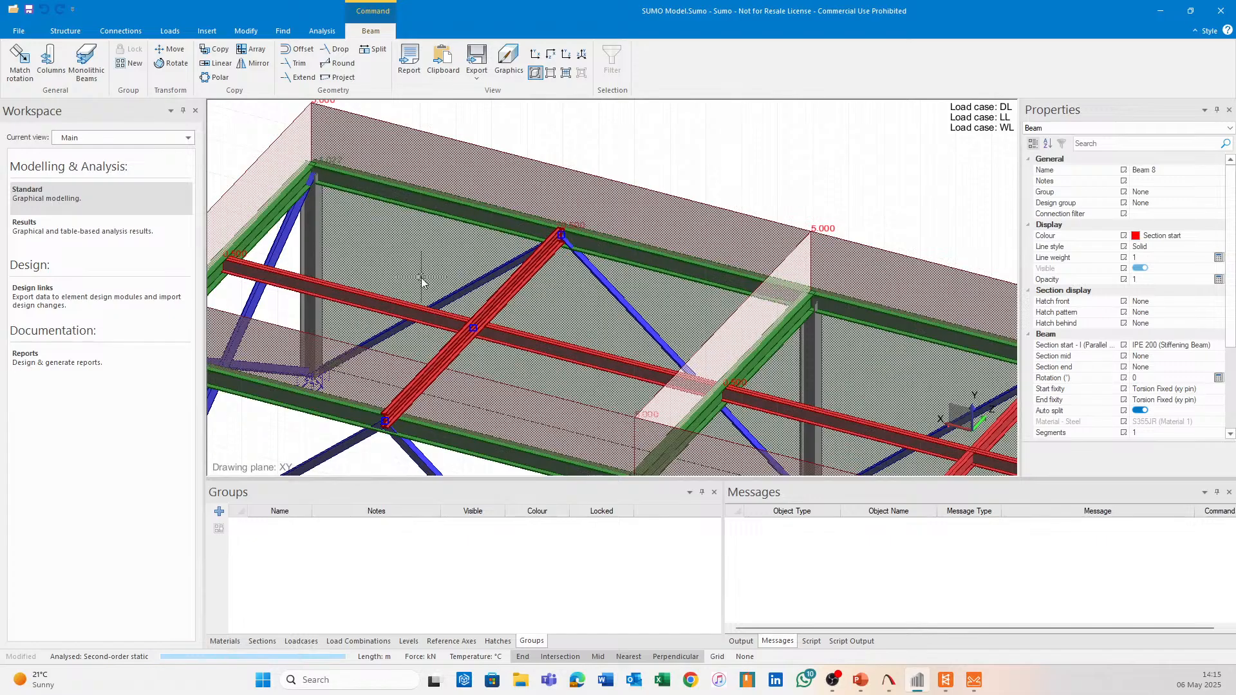
left_click(808, 186)
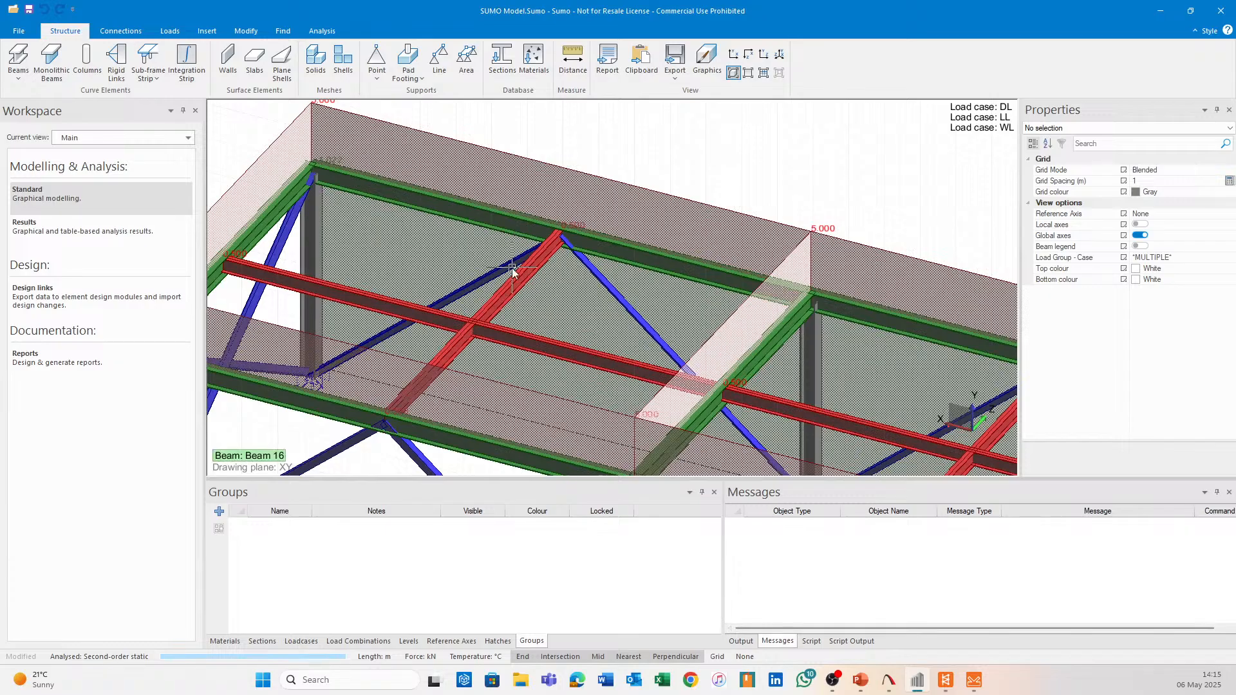
Switch from Sumo to Checkbot and view the whole frame with connection C 62 highlighted
scroll(544, 277, "down", 1)
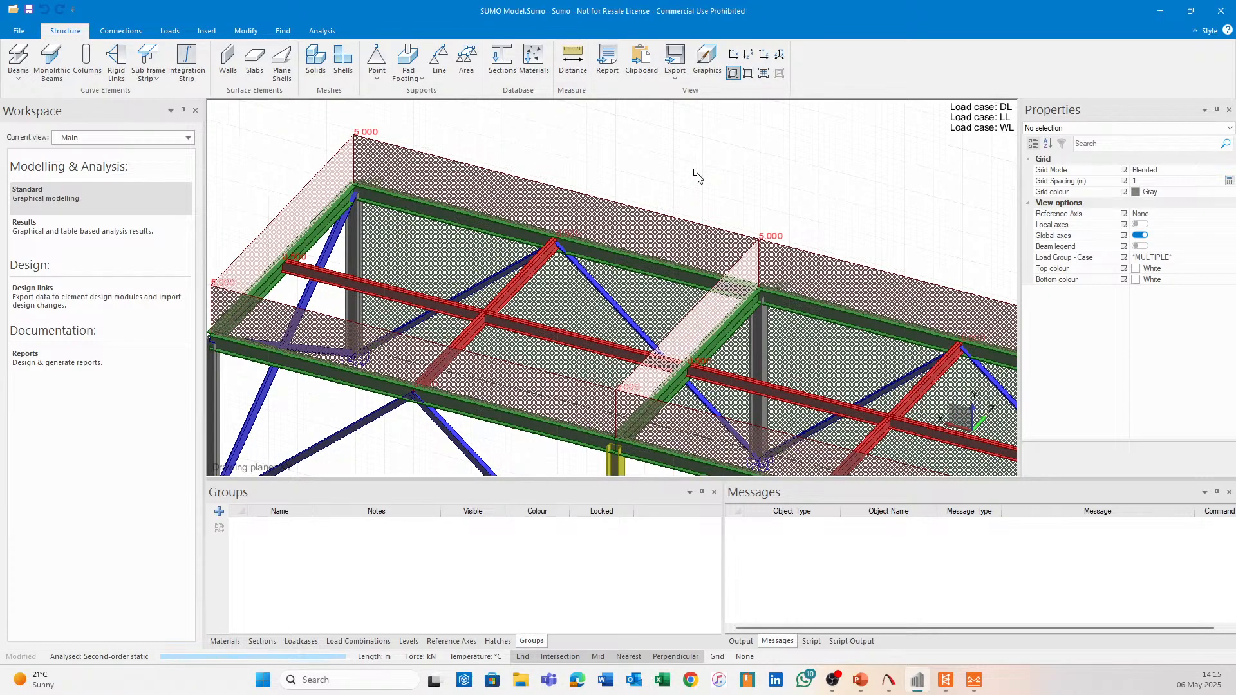
scroll(697, 173, "down", 2)
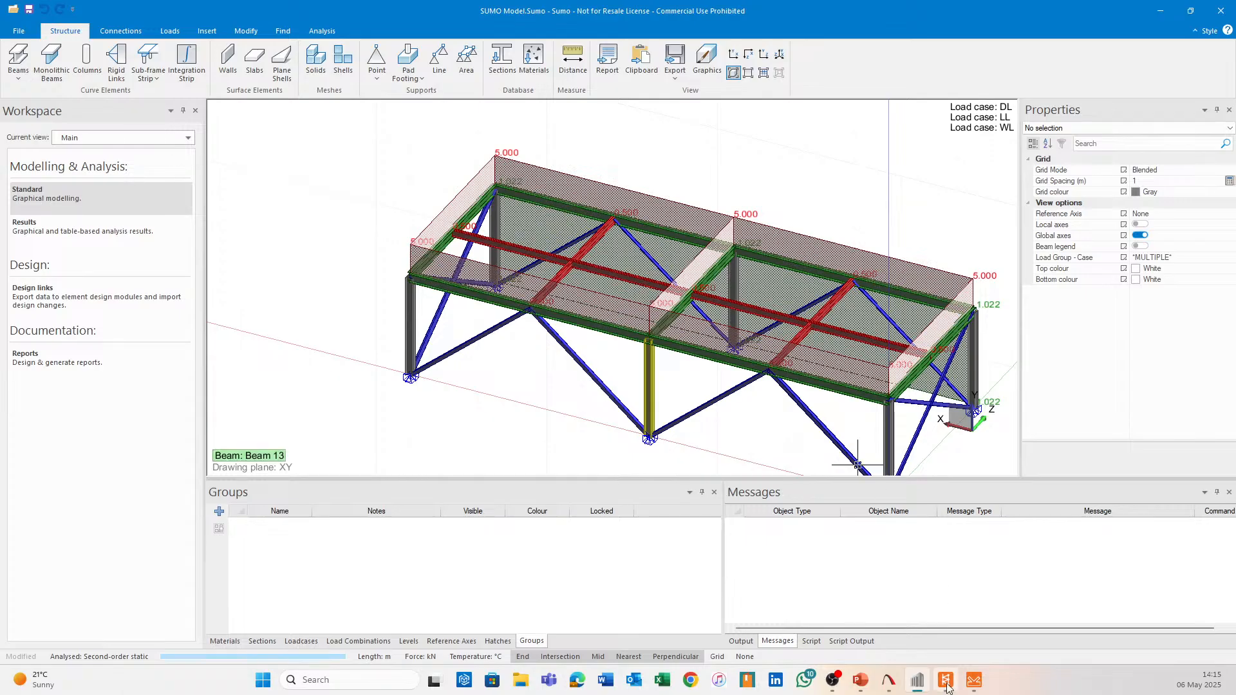
left_click(946, 681)
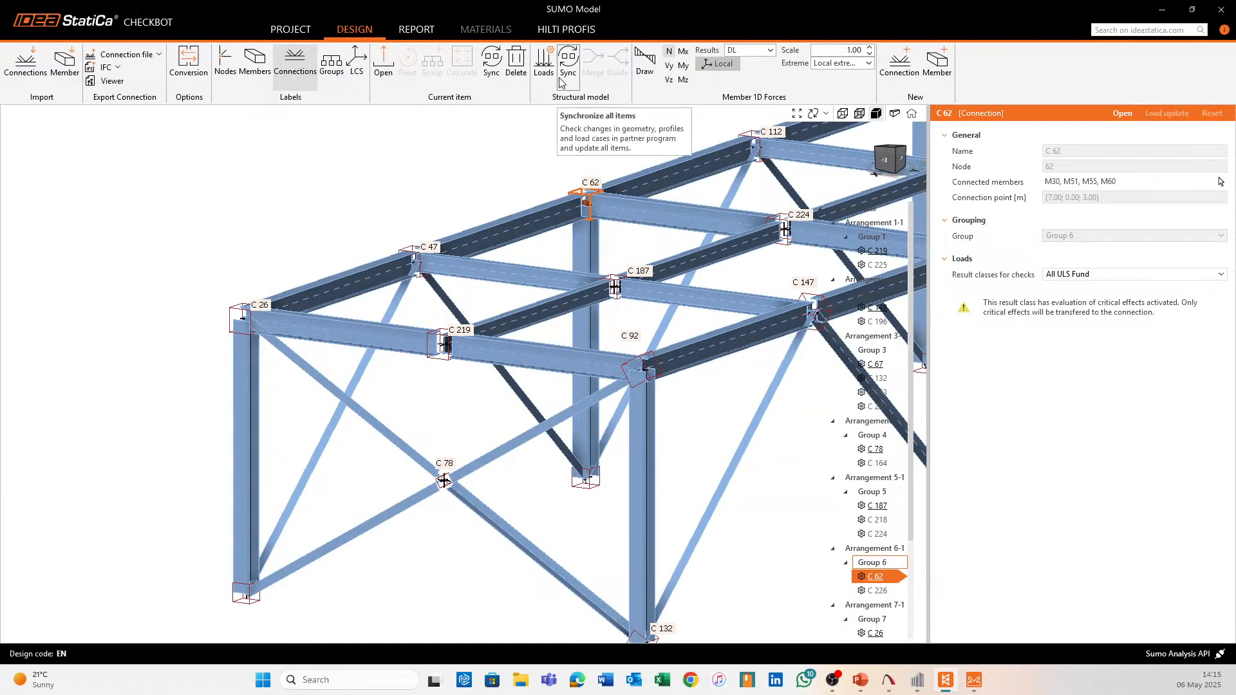
scroll(441, 184, "down", 3)
middle_click_drag(440, 183, 302, 244)
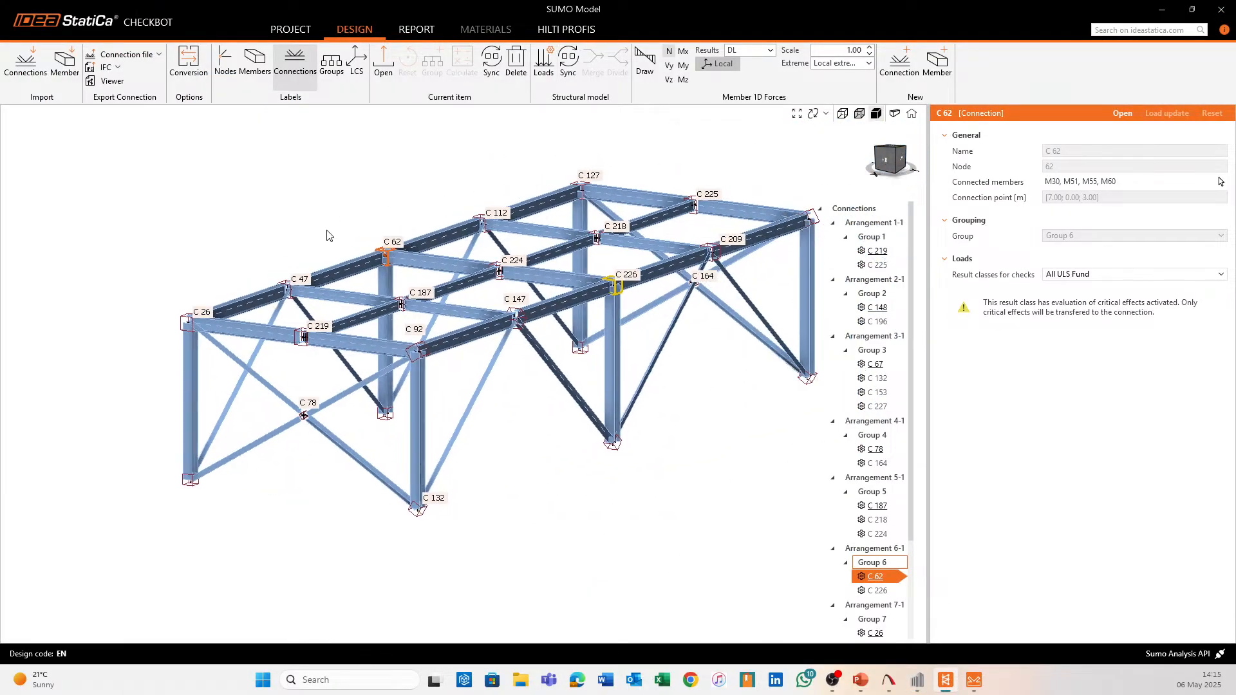
Switch to IDEA StatiCa Connection and inspect the C 62 joint where M30, M51 and M60 meet the column
left_click(974, 679)
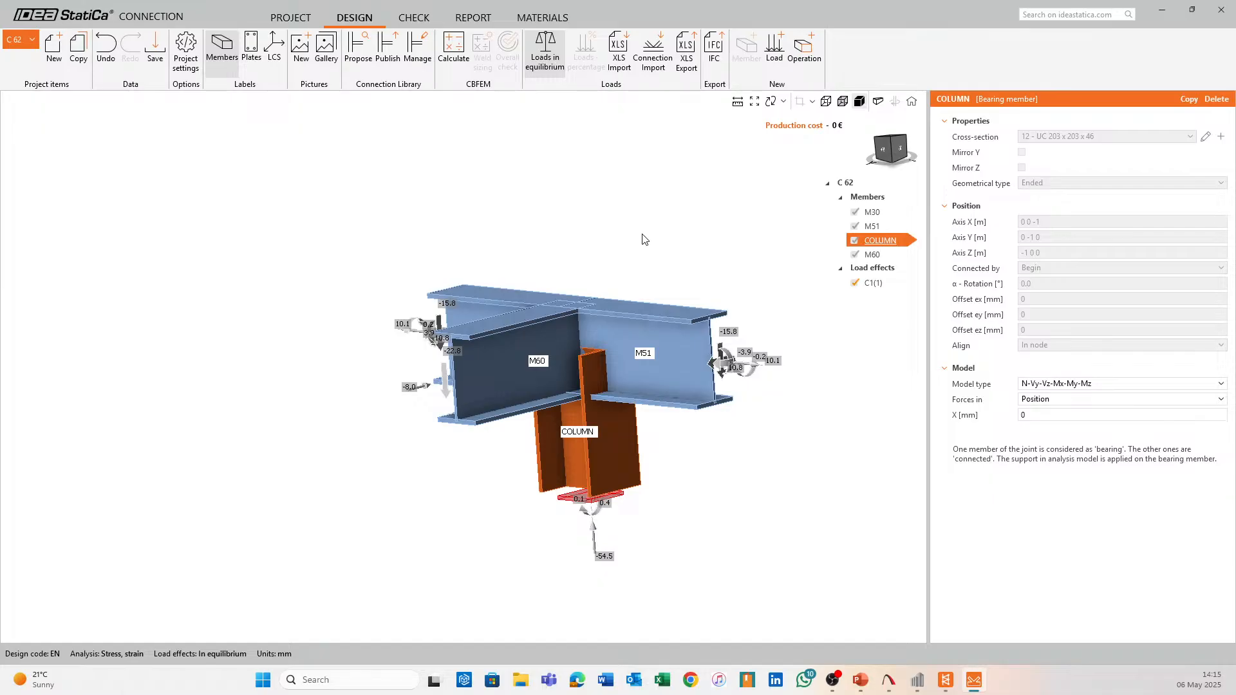
middle_click_drag(538, 257, 468, 272)
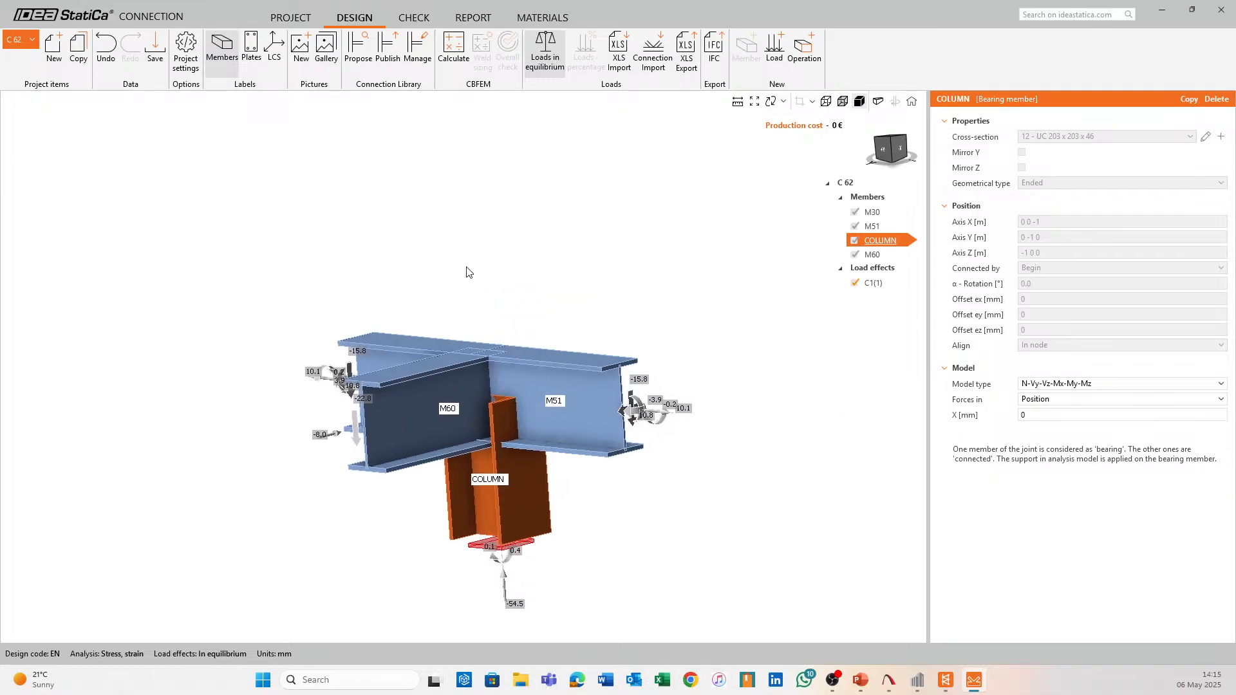
right_click_drag(468, 272, 472, 315)
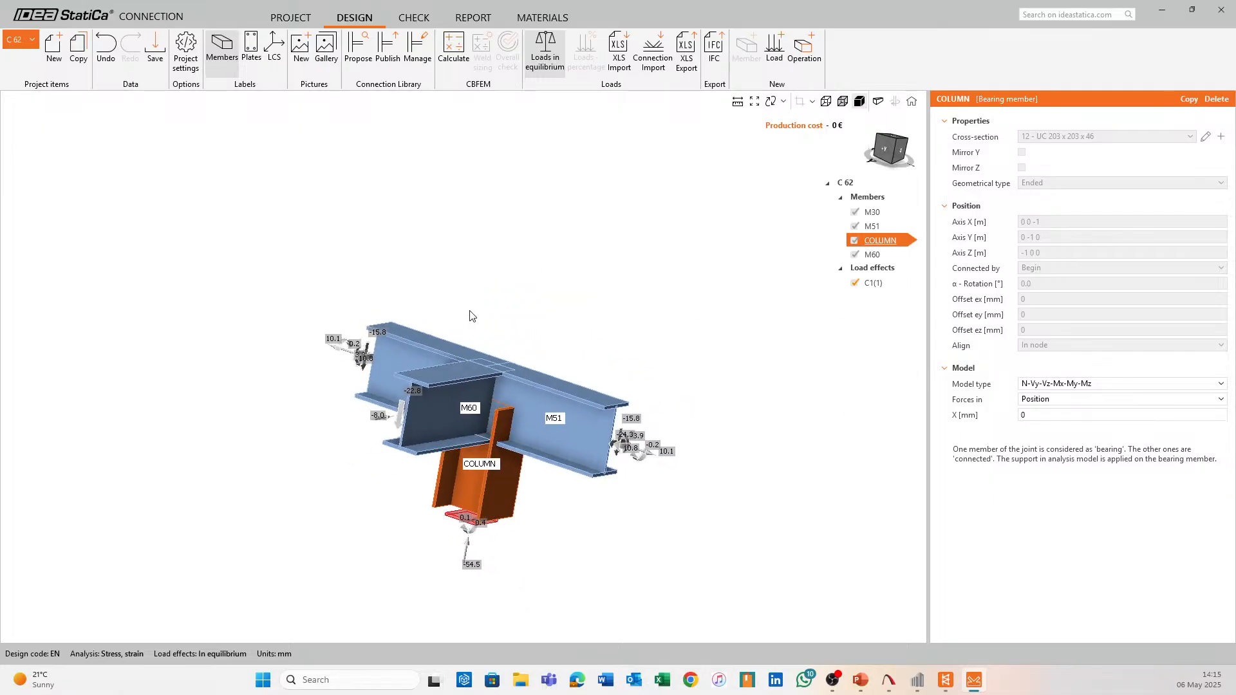
scroll(476, 316, "up", 2)
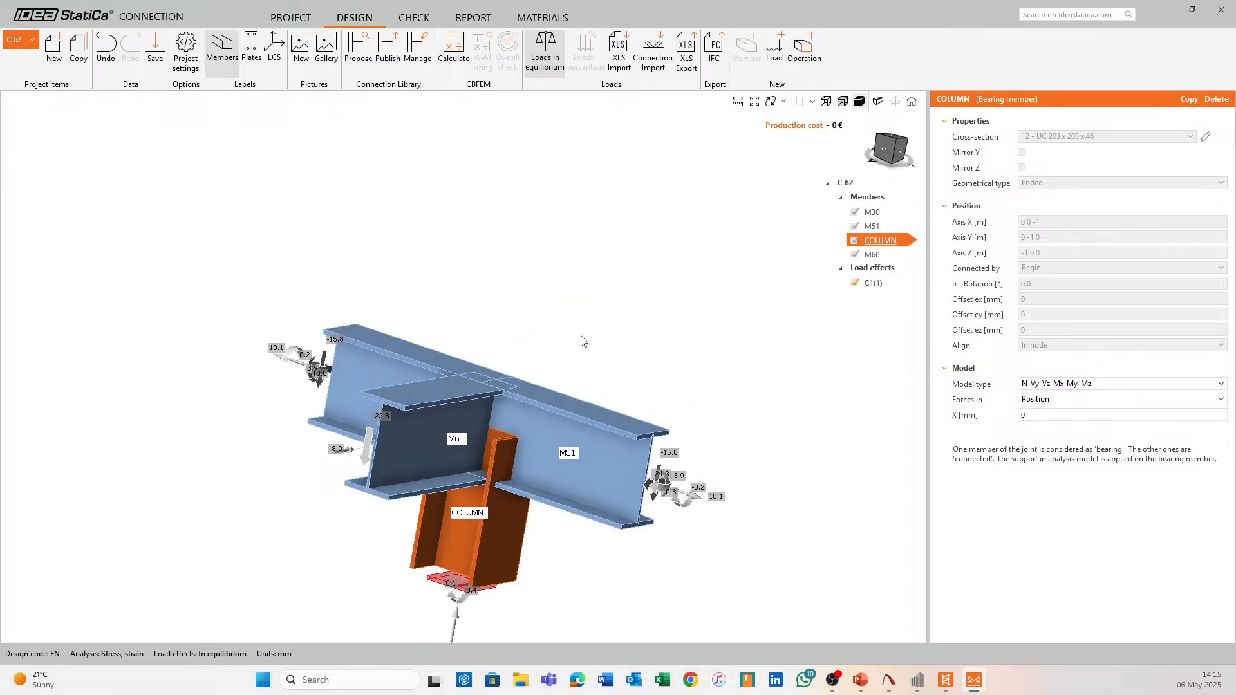
right_click_drag(581, 341, 463, 287)
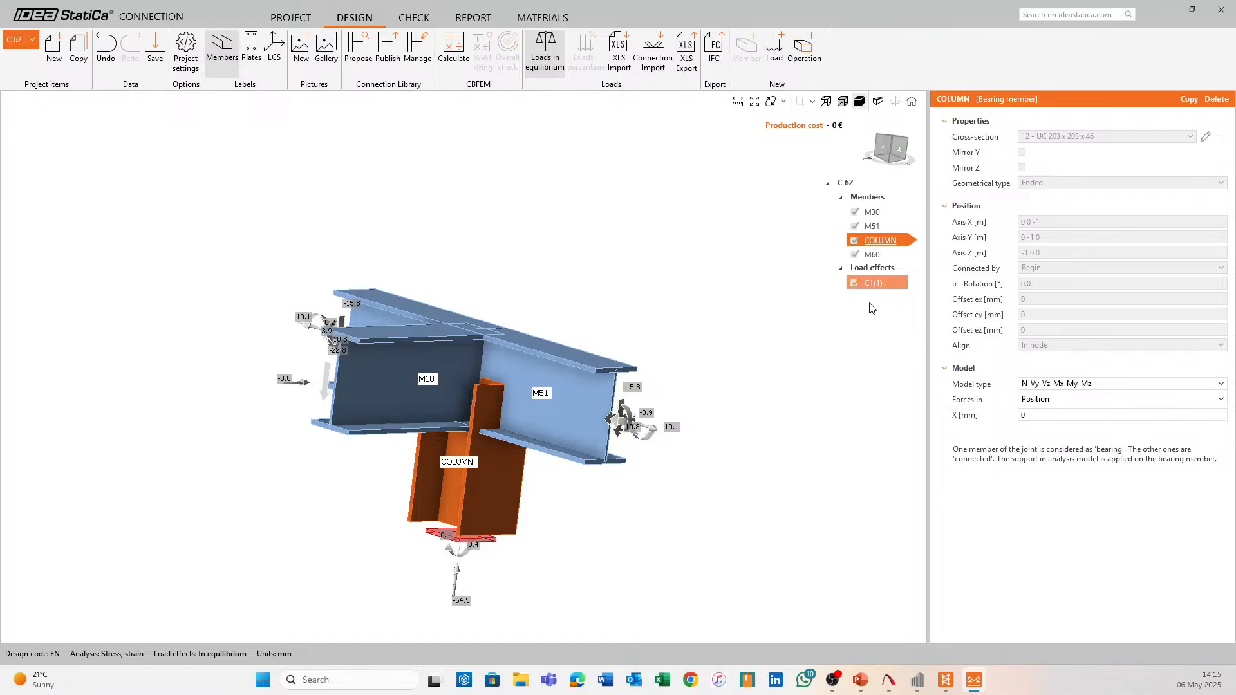
Display the member forces of load effect C1(1) for connection C 62
left_click(878, 282)
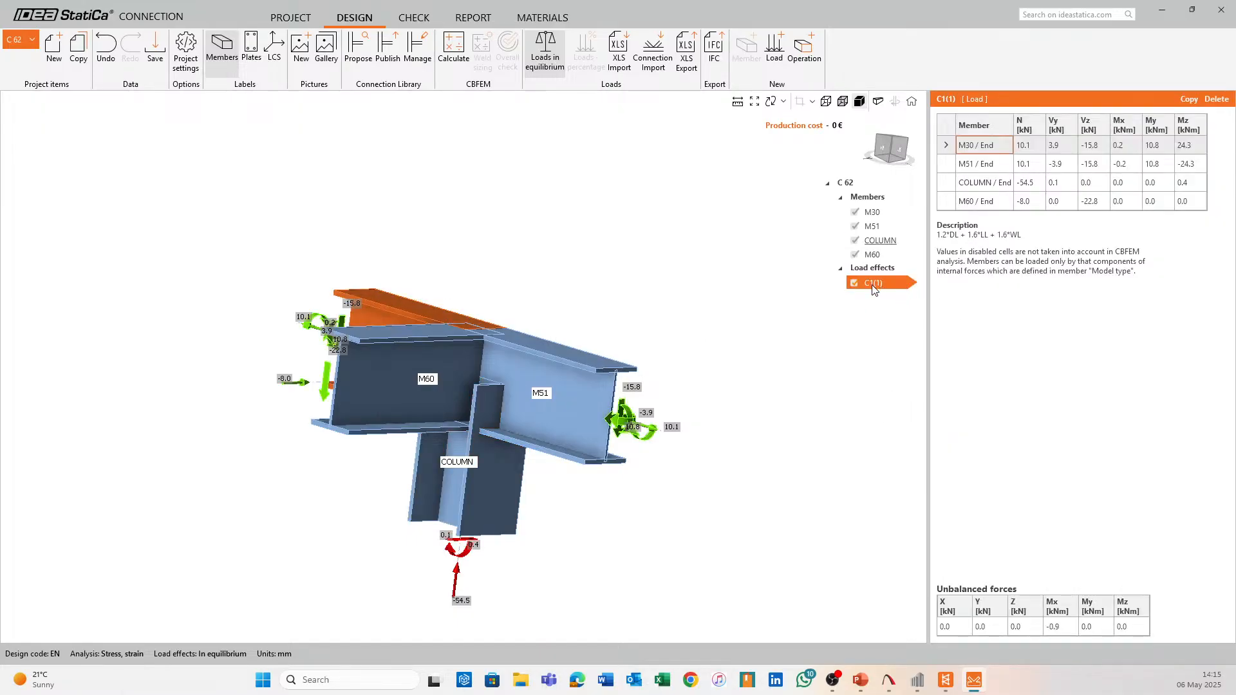
mouse_move(742, 341)
middle_mouse_down()
mouse_move(749, 362)
mouse_move(816, 403)
mouse_move(761, 340)
middle_mouse_up()
scroll(816, 404, "up", 2)
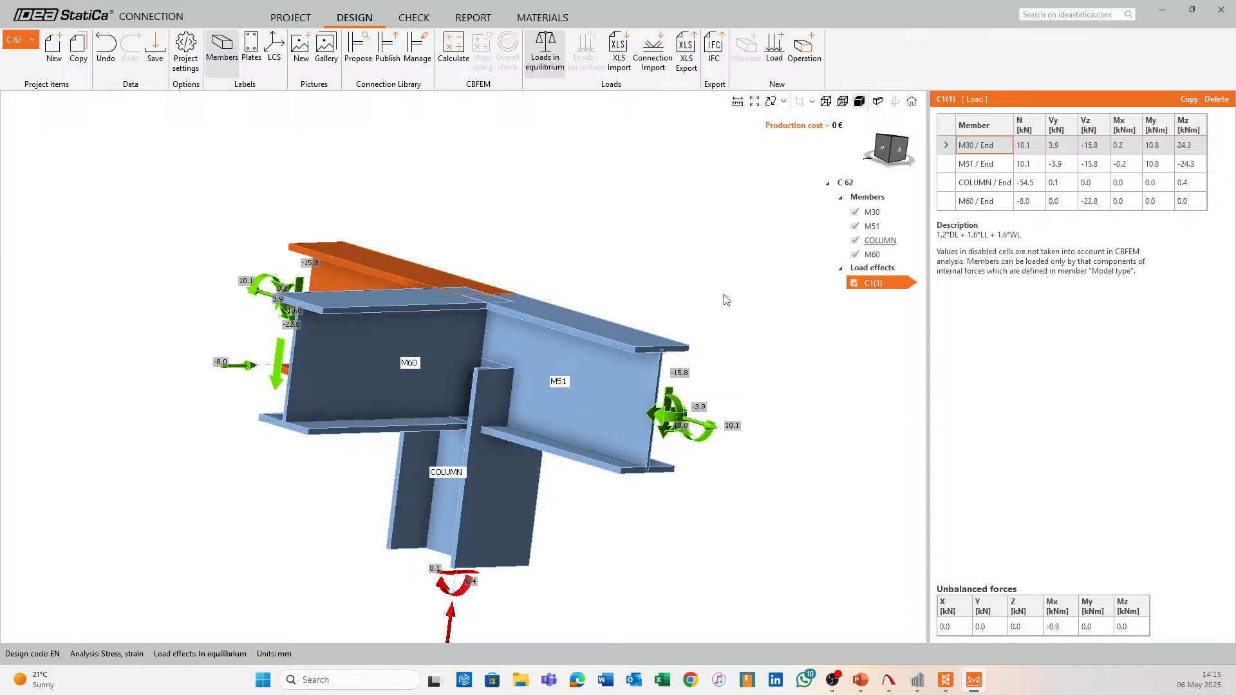
Switch to Sumo, view the properties of Beam distributed load 19 on the frame's long top beam, and clear the selection
left_click(917, 680)
scroll(608, 180, "up", 2)
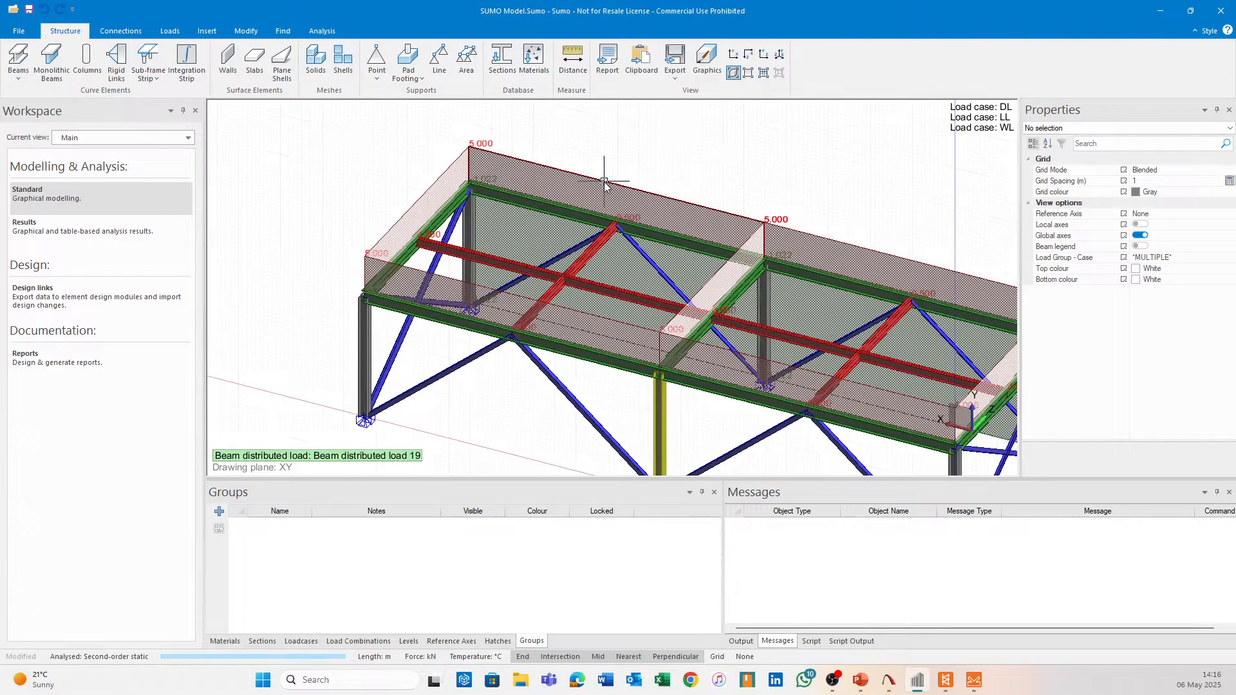
left_click(604, 180)
middle_click_drag(702, 159, 635, 186)
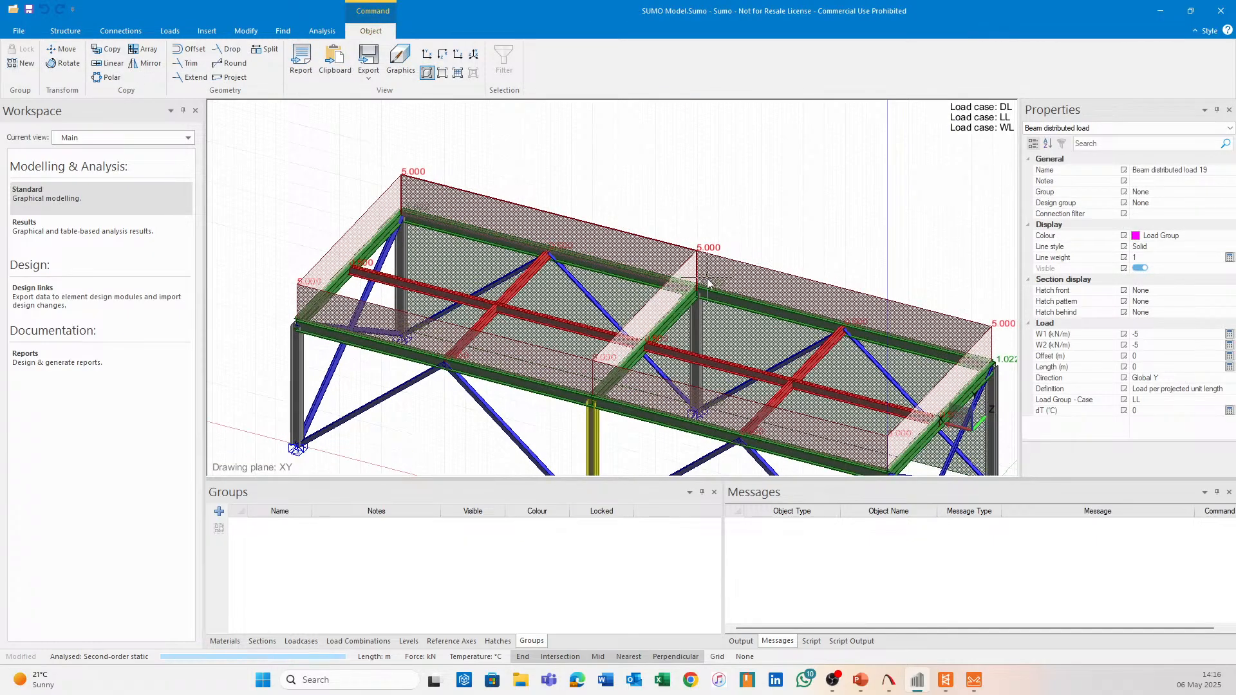
left_click(755, 193)
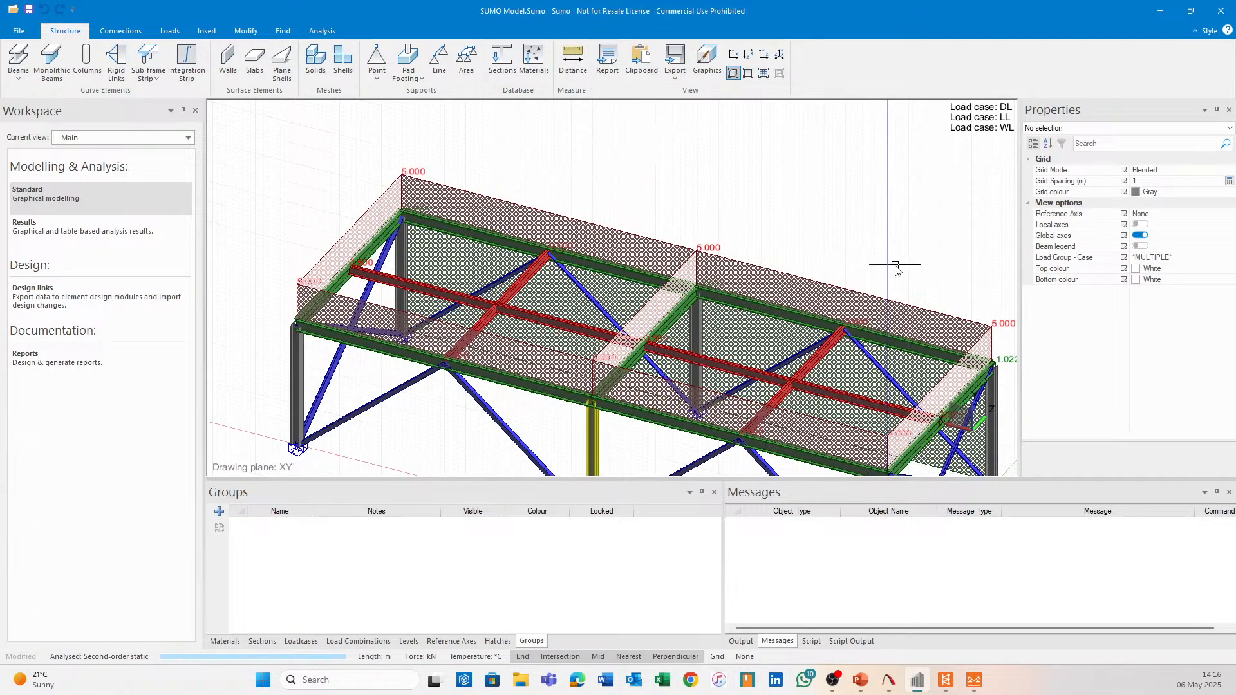
Switch back to Connection and examine the C1(1) member-end forces, especially M60 and the column, against the joint's force arrows
left_click(973, 680)
middle_click_drag(637, 259, 645, 223)
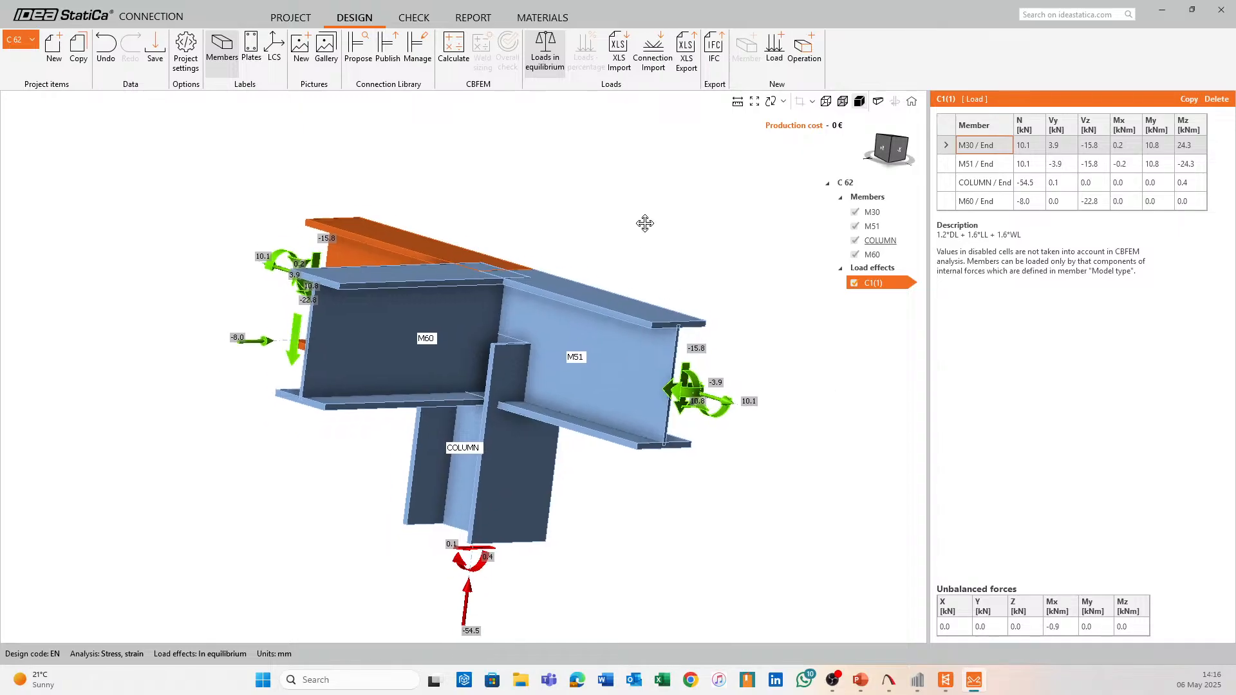
scroll(647, 224, "down", 2)
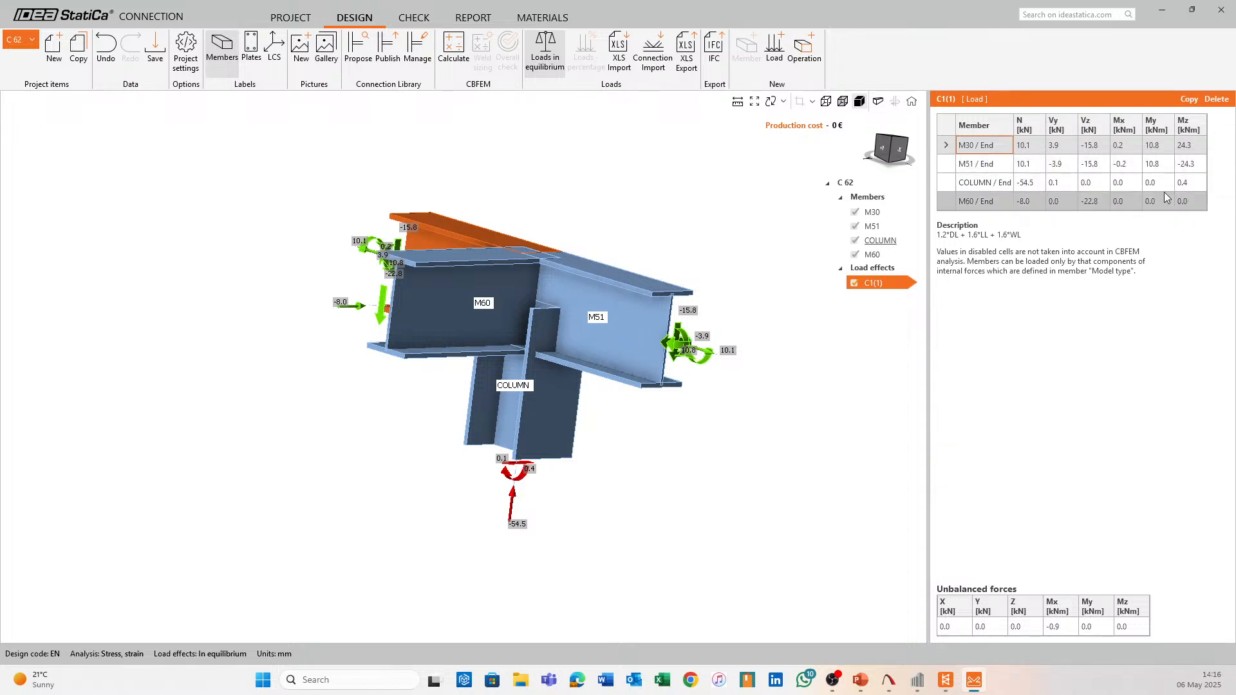
middle_click_drag(676, 207, 681, 254)
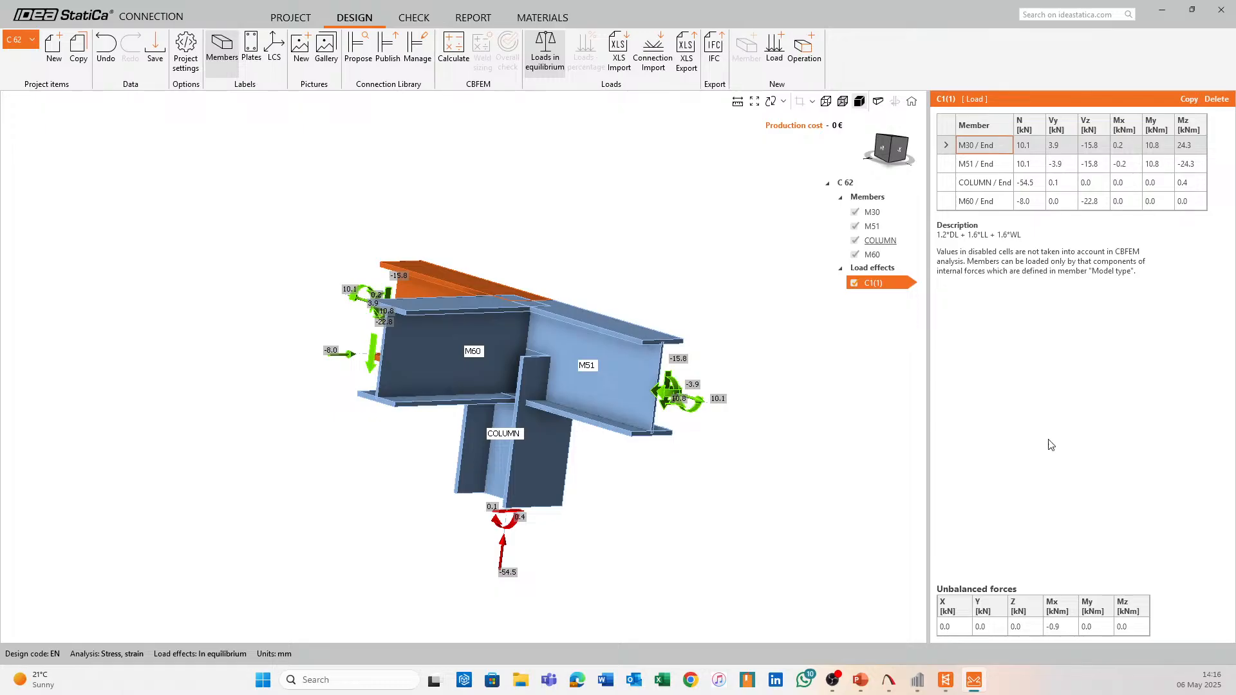
middle_click_drag(628, 211, 632, 228)
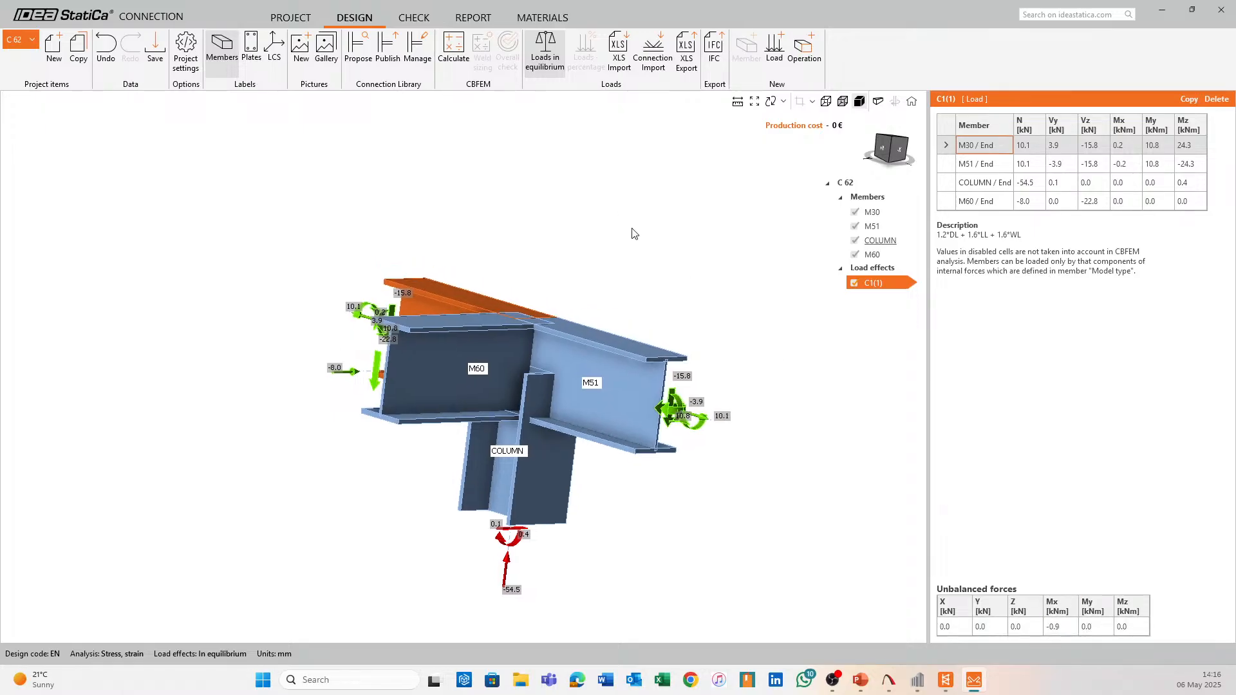
middle_click_drag(605, 278, 521, 261)
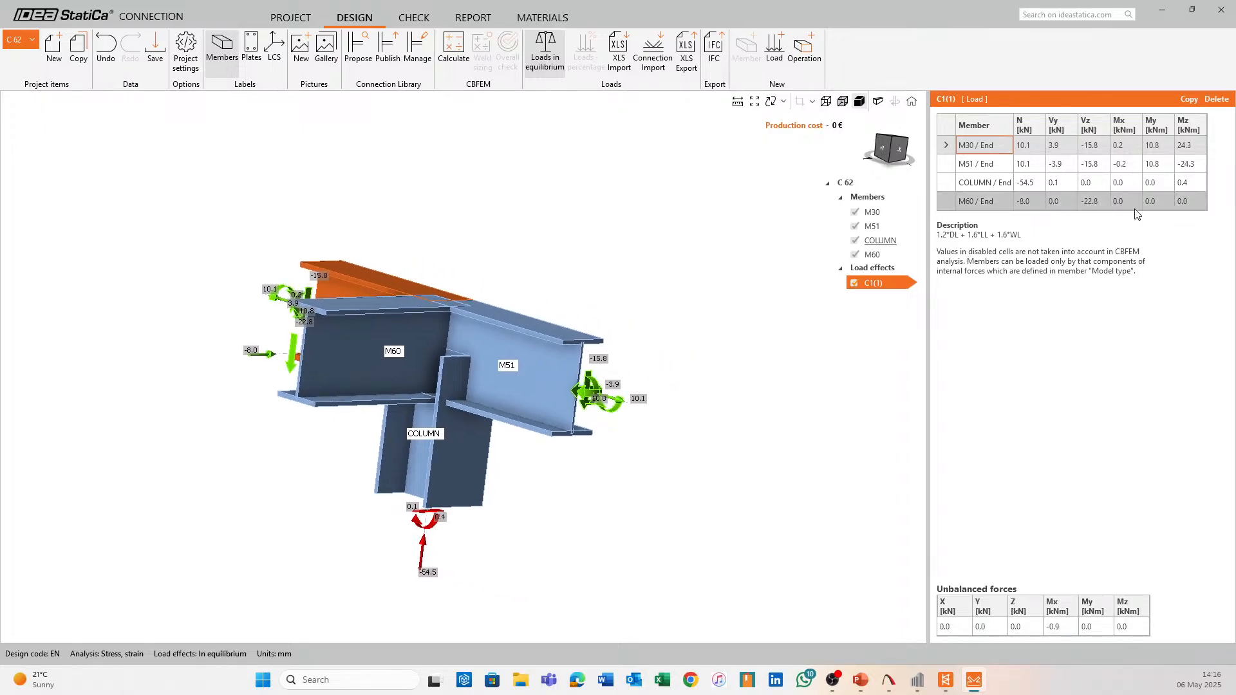
middle_click_drag(478, 226, 562, 219)
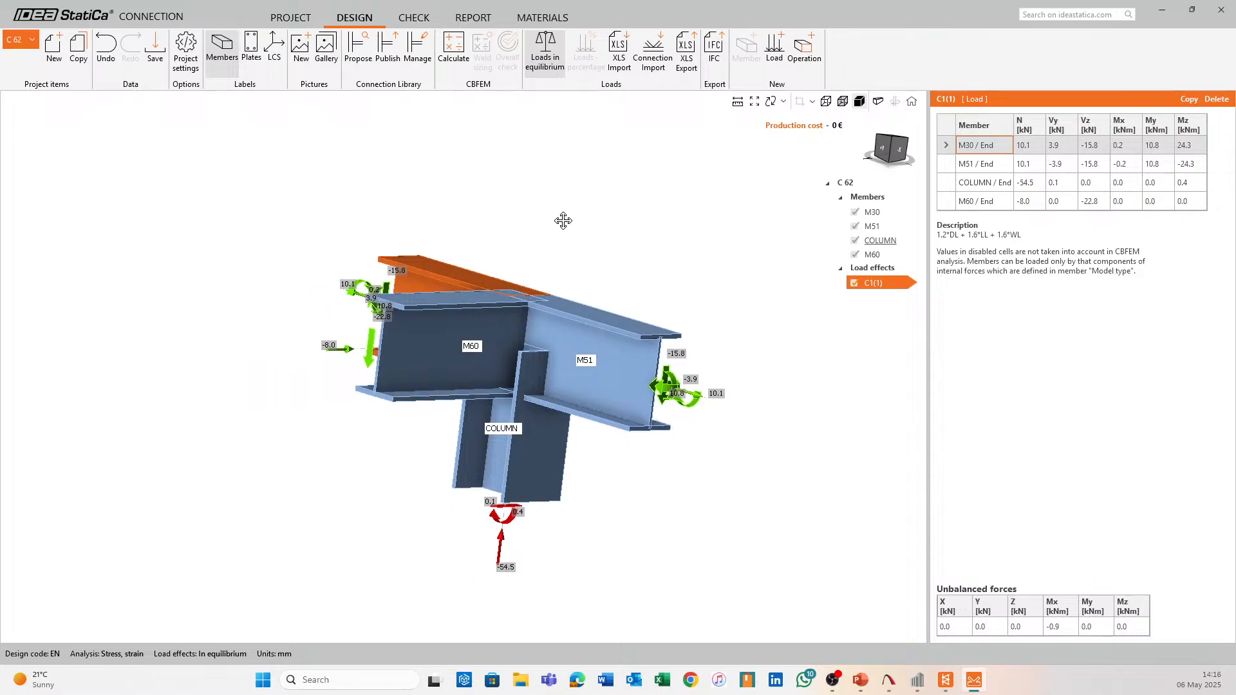
scroll(570, 229, "up", 2)
scroll(592, 233, "down", 2)
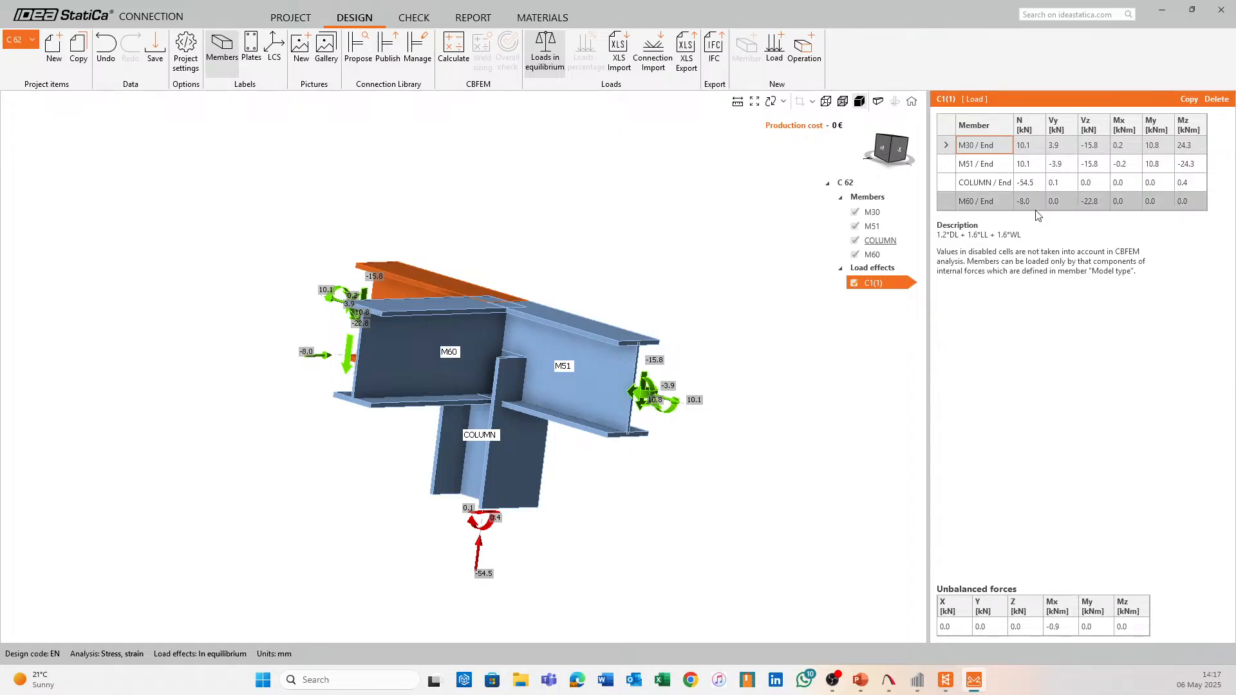
middle_click_drag(617, 262, 572, 276)
scroll(566, 276, "up", 2)
scroll(521, 279, "down", 2)
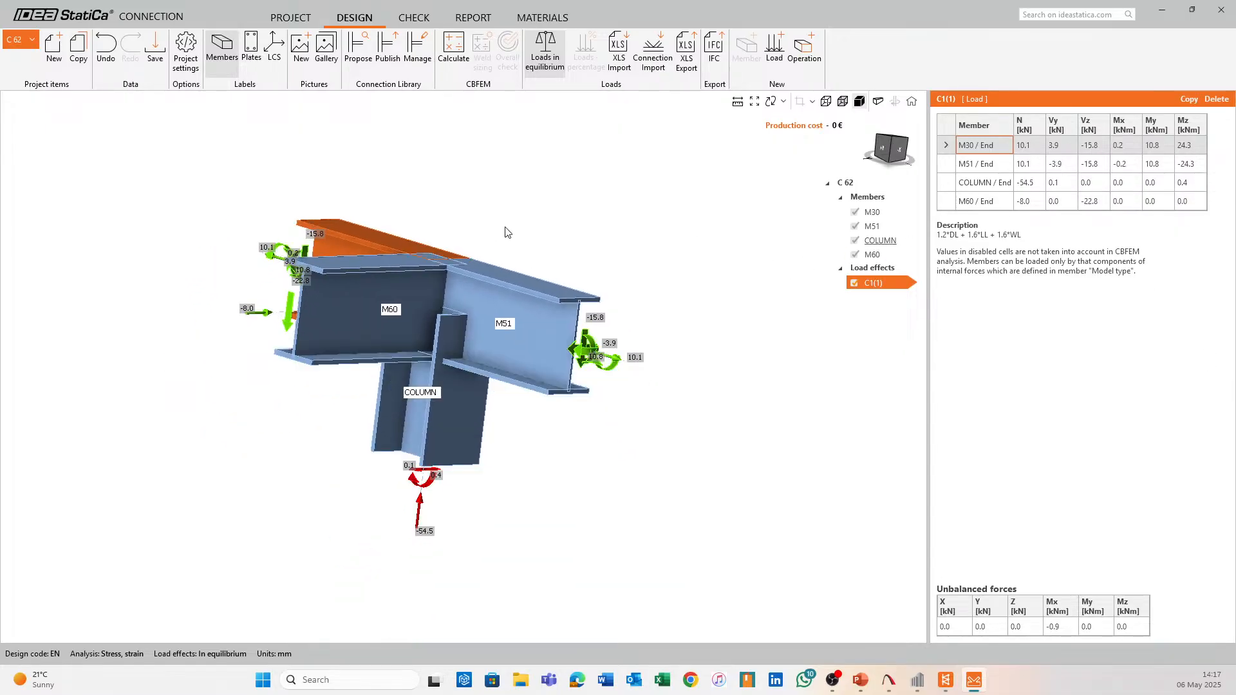
middle_click_drag(495, 355, 620, 368)
right_click_drag(709, 559, 775, 546)
middle_click_drag(631, 171, 613, 200)
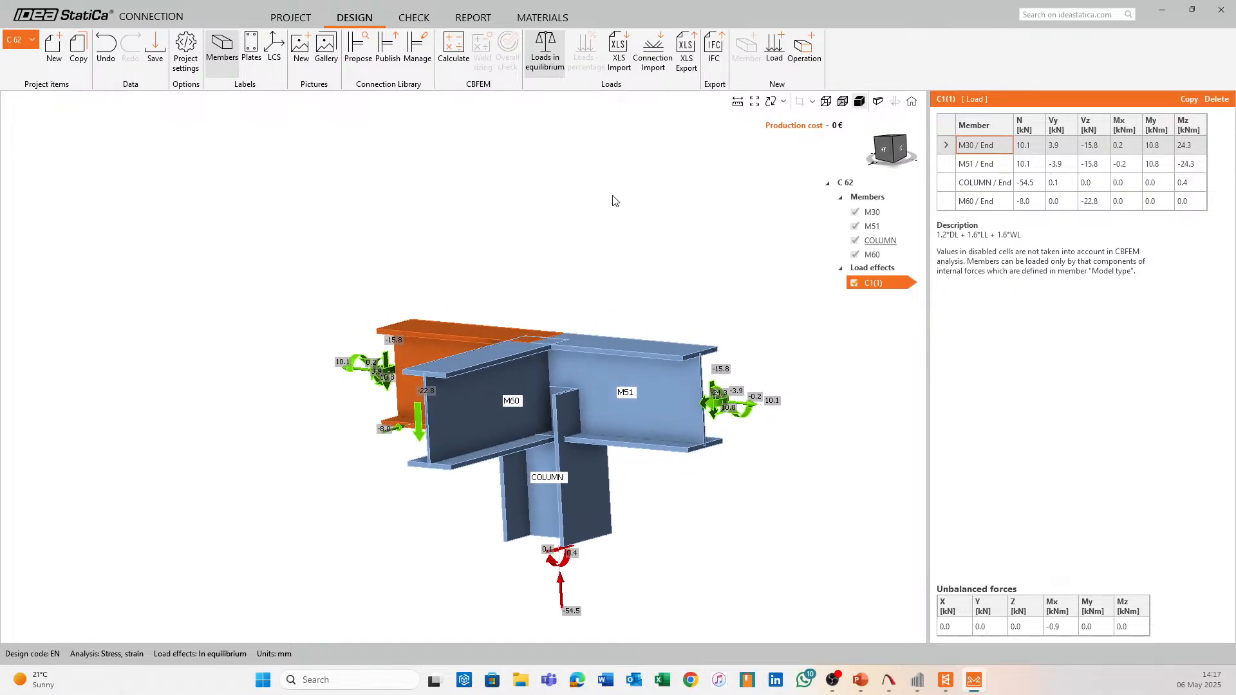
Add a Cut of member manufacturing operation to connection C 62
left_click(804, 49)
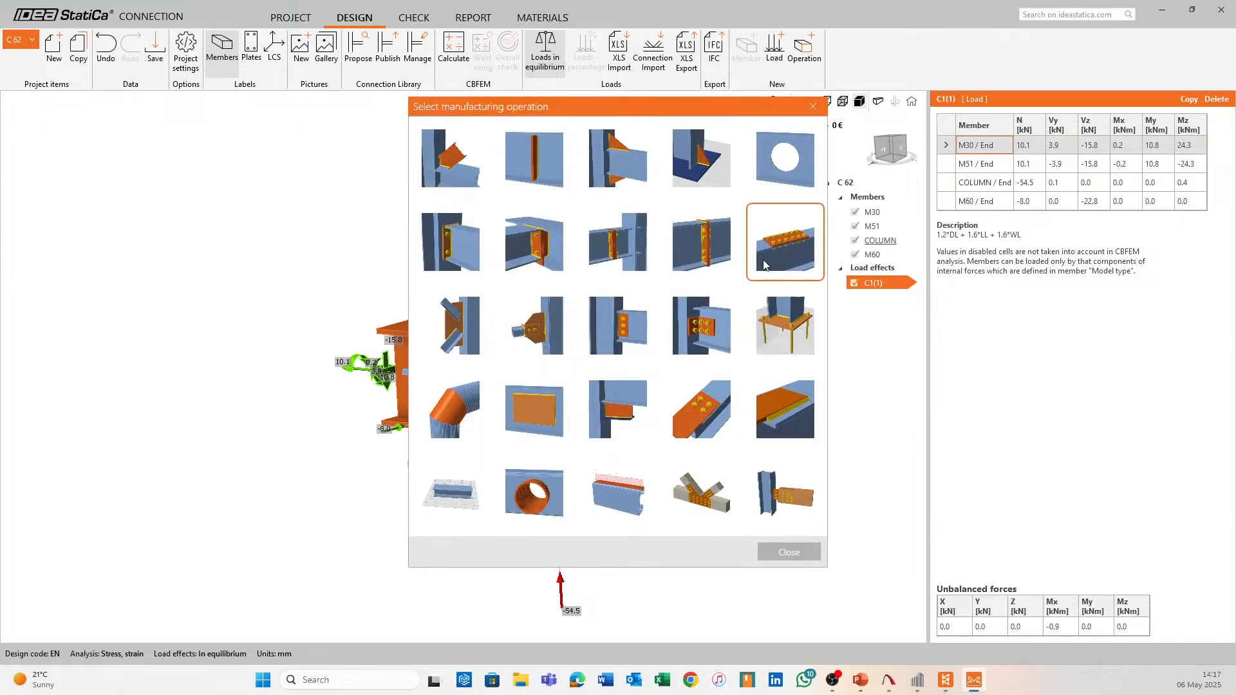
left_click(460, 161)
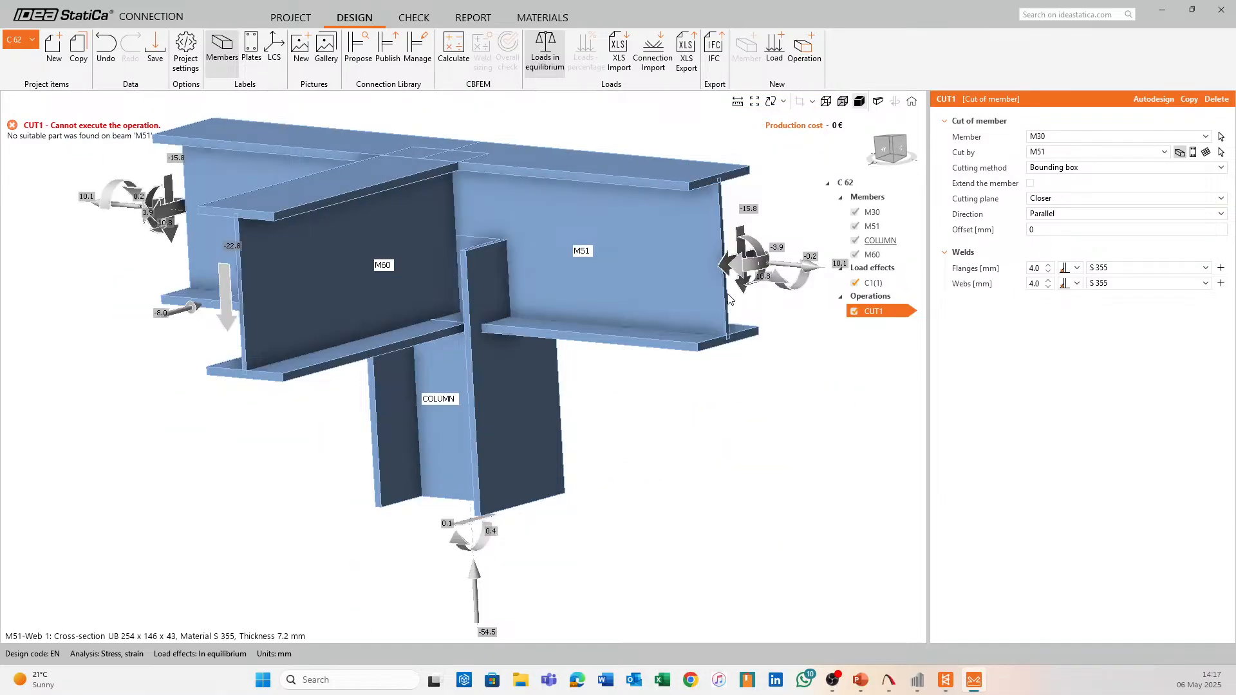
middle_click_drag(474, 425, 507, 487)
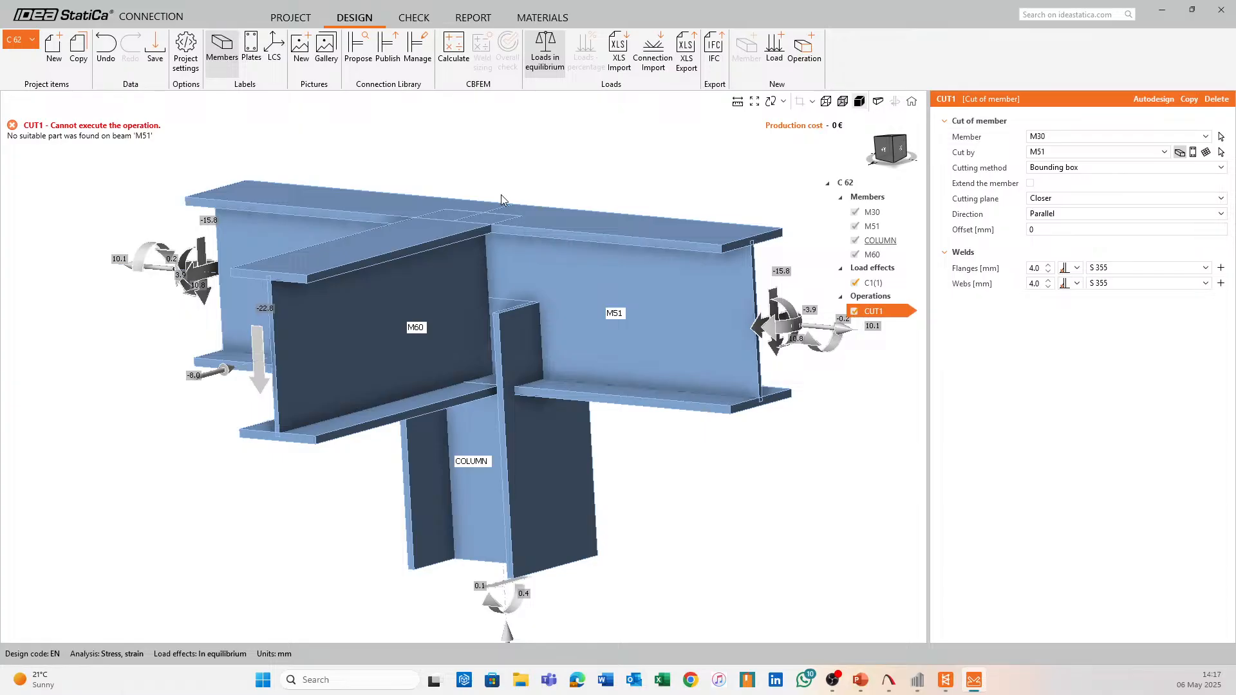
middle_click_drag(661, 171, 679, 225)
scroll(679, 226, "down", 2)
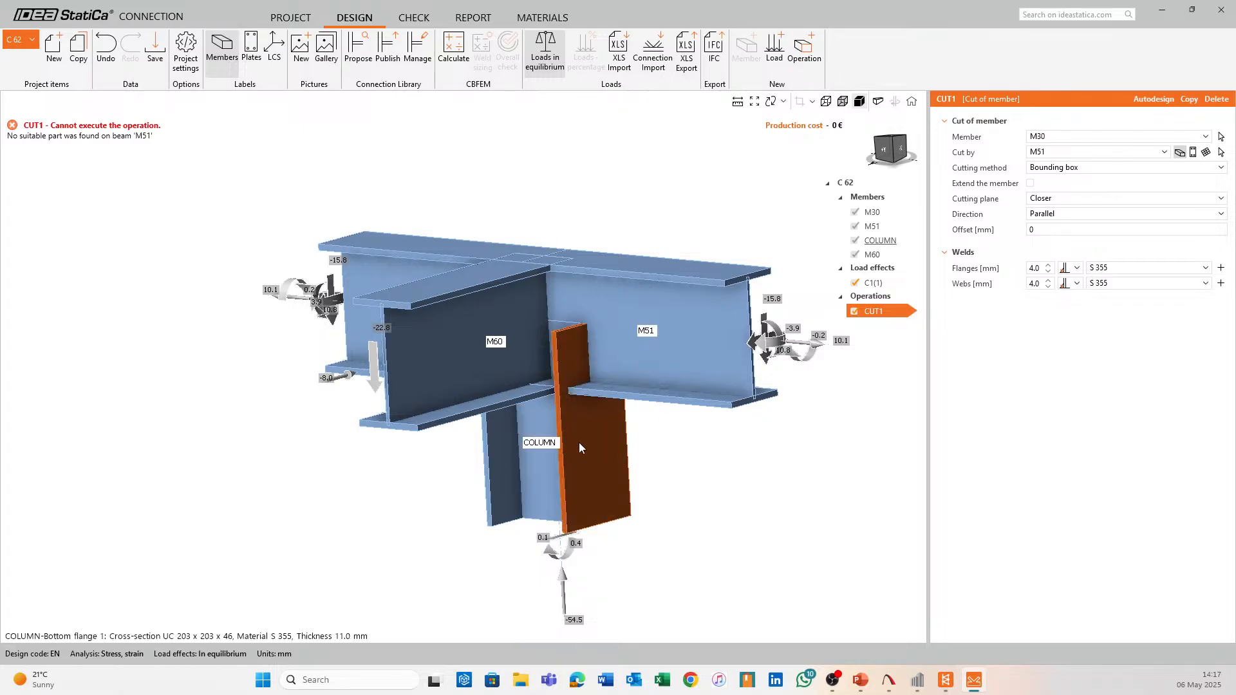
middle_click_drag(604, 198, 623, 251)
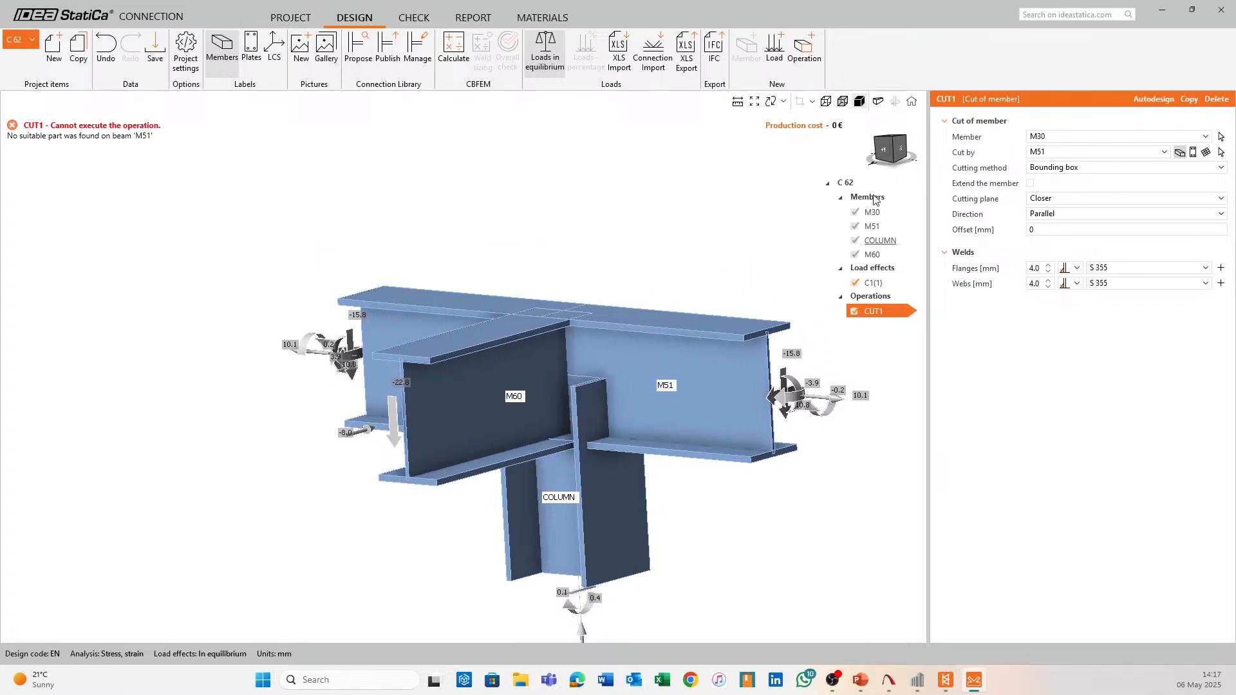
Set the cut operation to trim the COLUMN member, cut by member M60
left_click(1053, 138)
left_click(1061, 183)
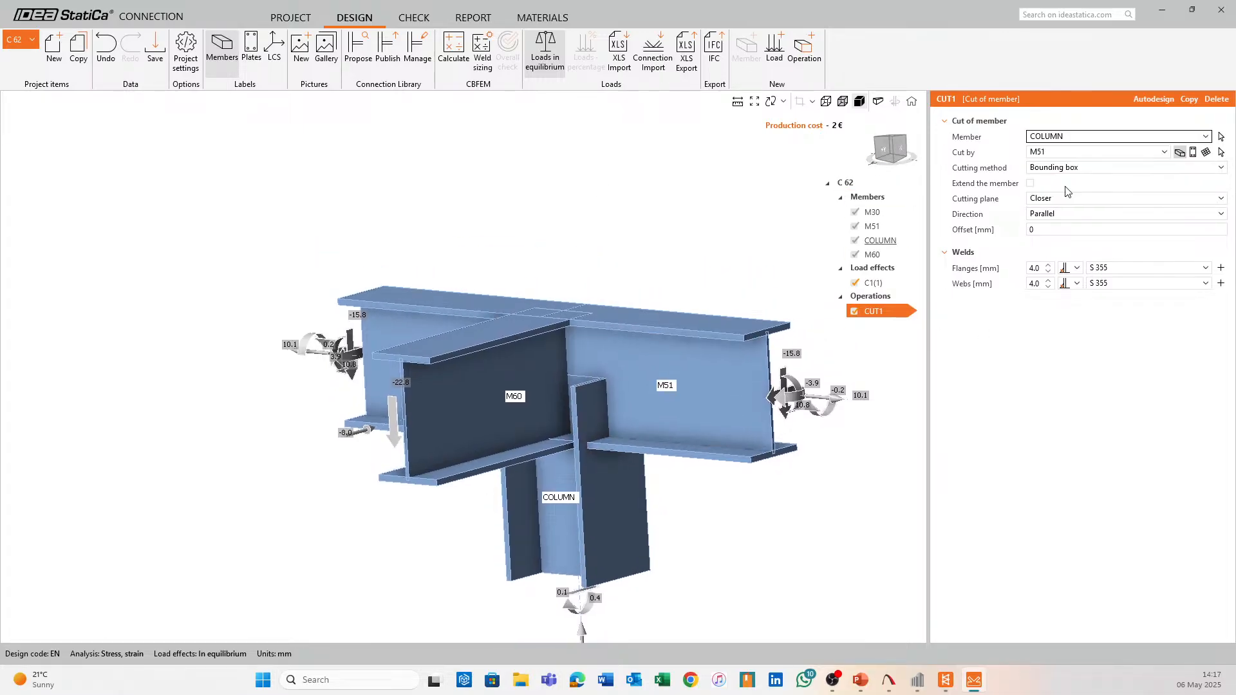
left_click(1064, 153)
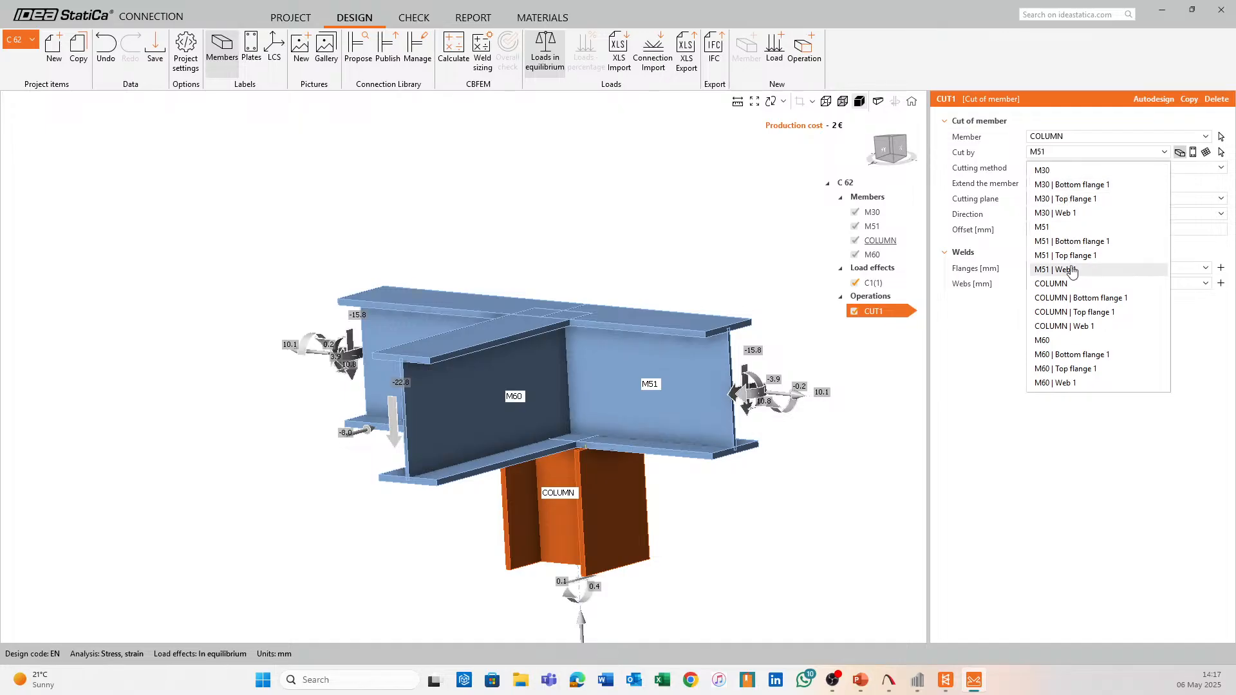
left_click(1074, 348)
Configure the COLUMN cut by M60 with the Bounding box cutting method, member extension enabled and Perpendicular direction
left_click(1104, 169)
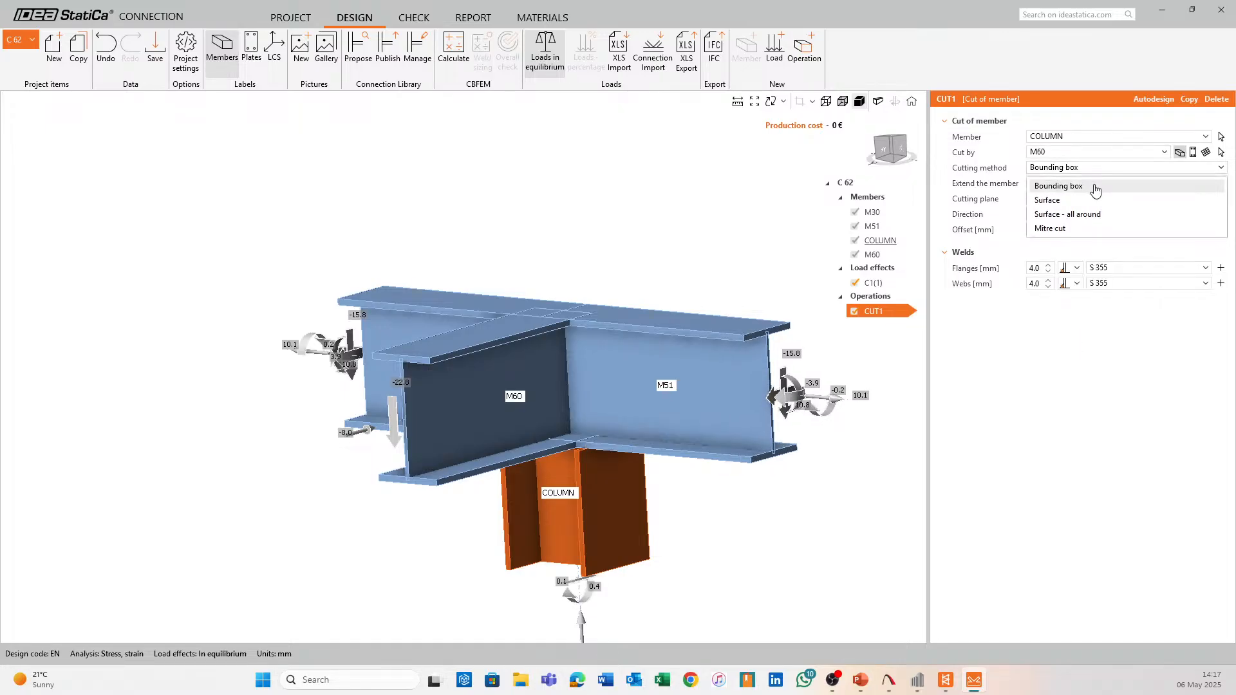
left_click(1092, 187)
left_click(1029, 183)
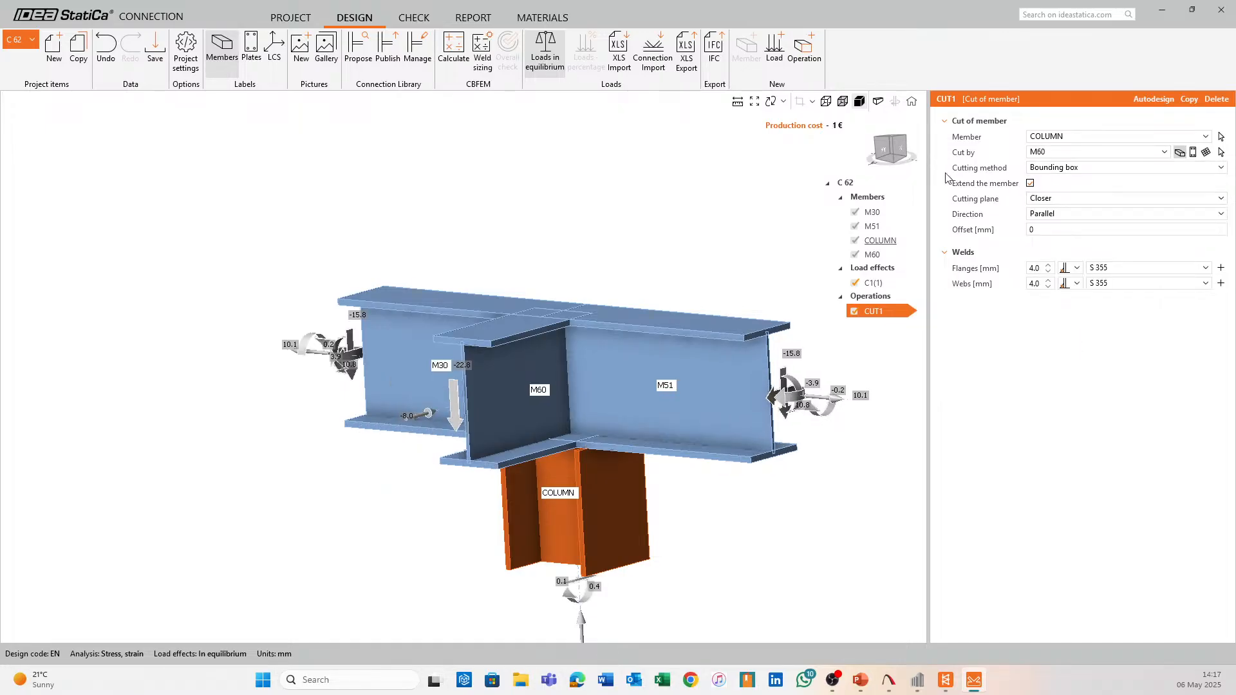
left_click(1054, 214)
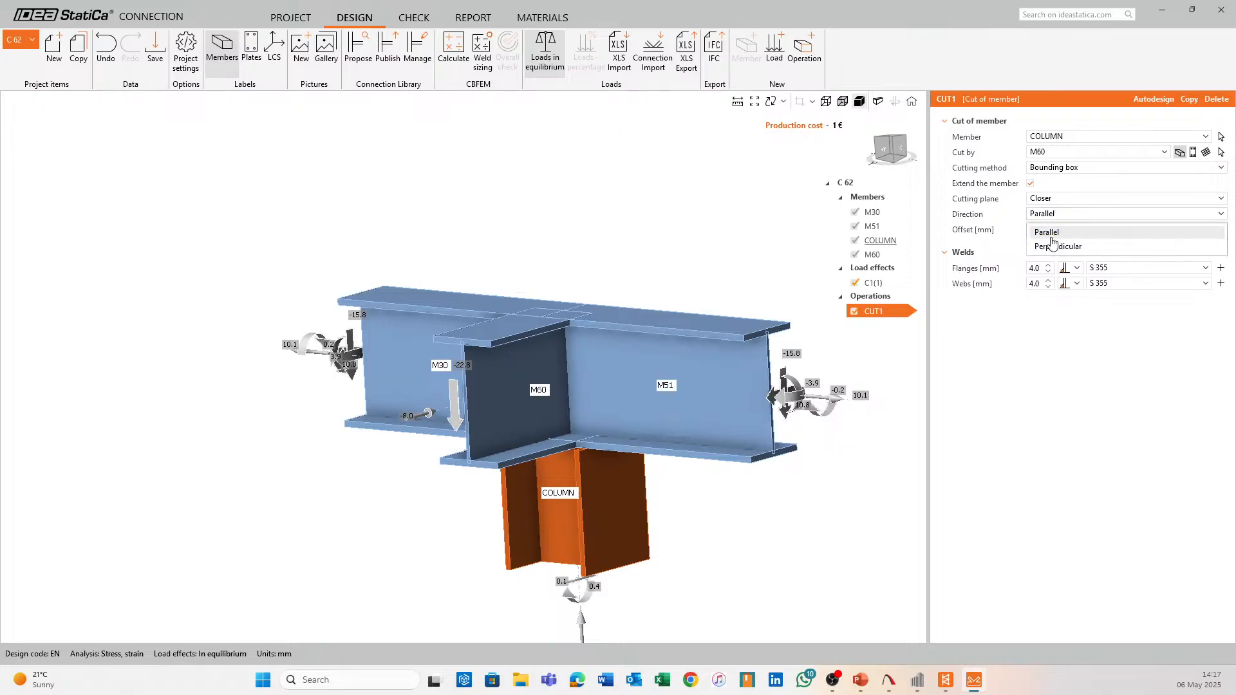
left_click(1050, 247)
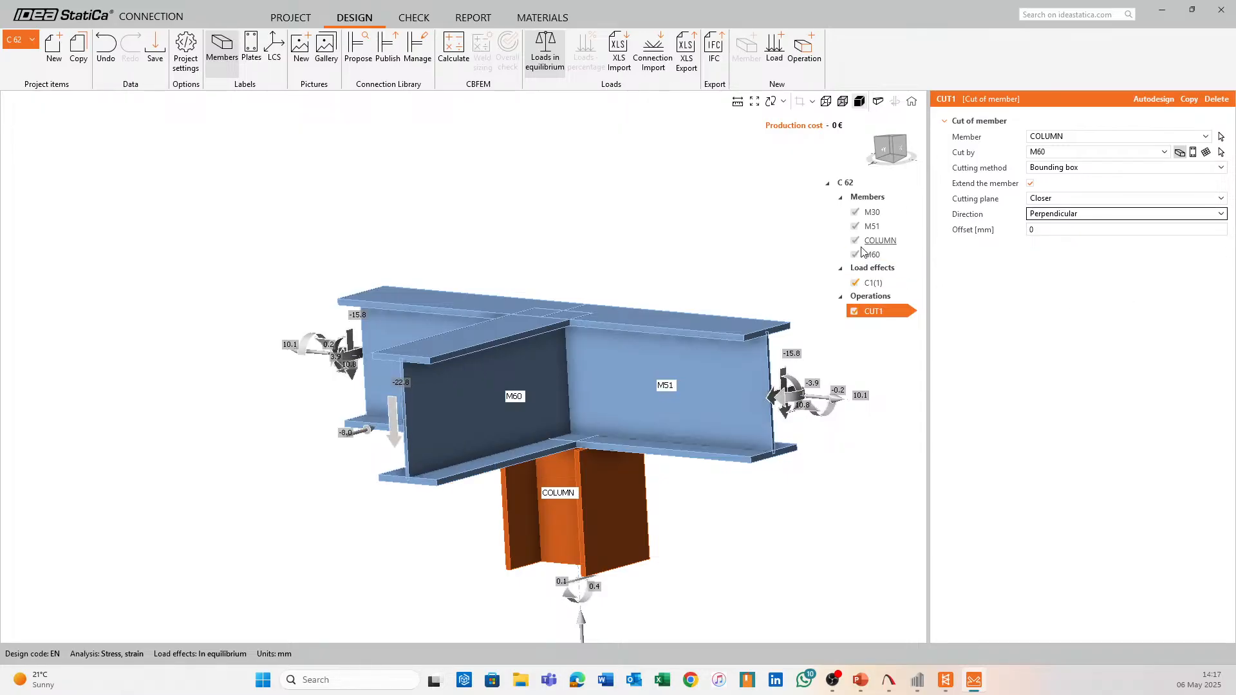
Set the COLUMN cut's offset to -250 mm and inspect how far the column reaches between the beams
left_click(1045, 228)
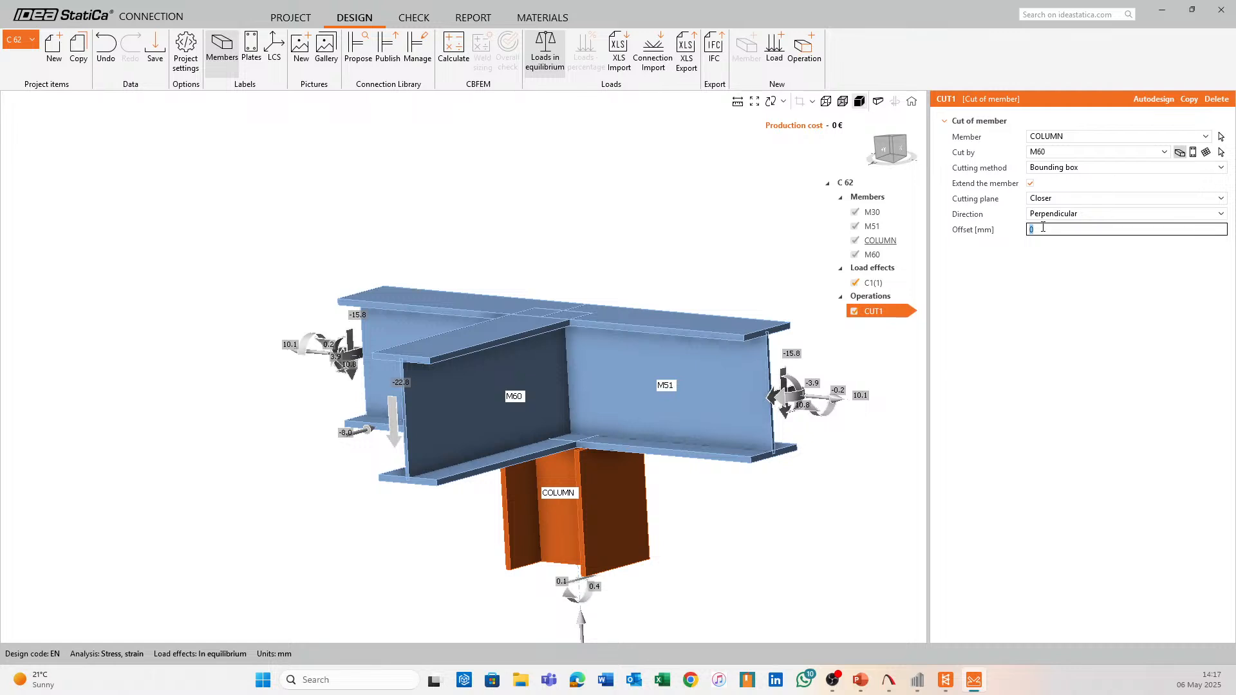
type("-25")
key("Return")
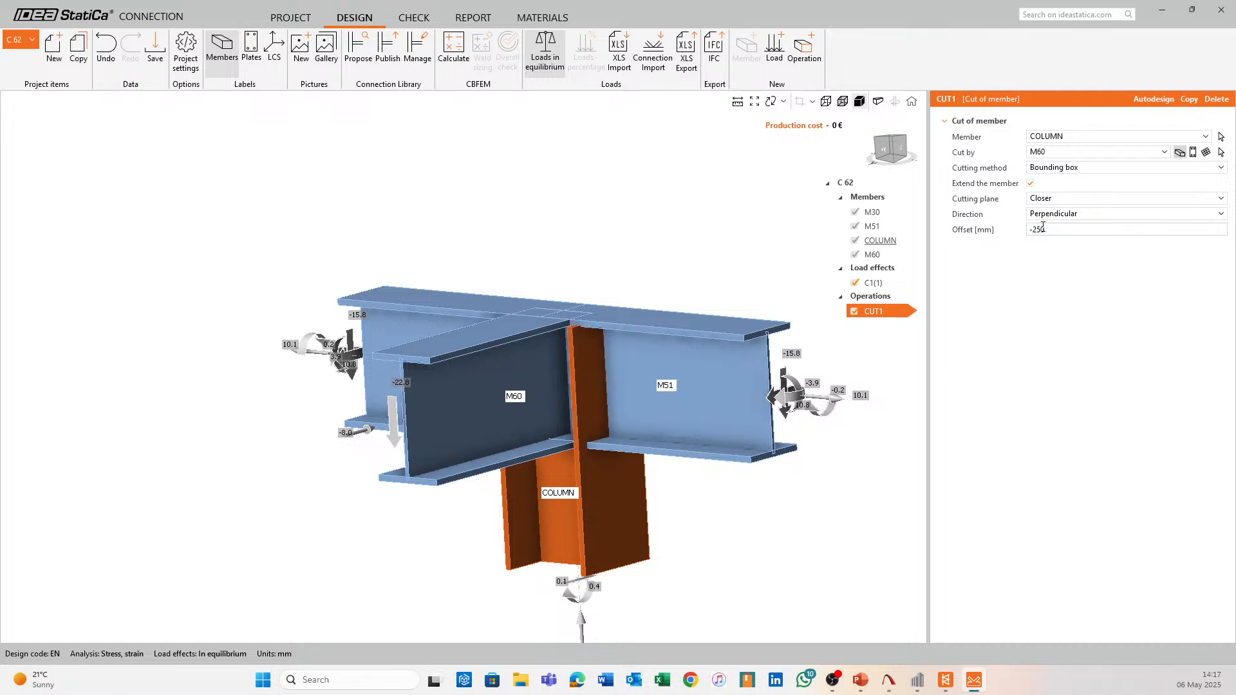
right_click_drag(581, 338, 624, 326)
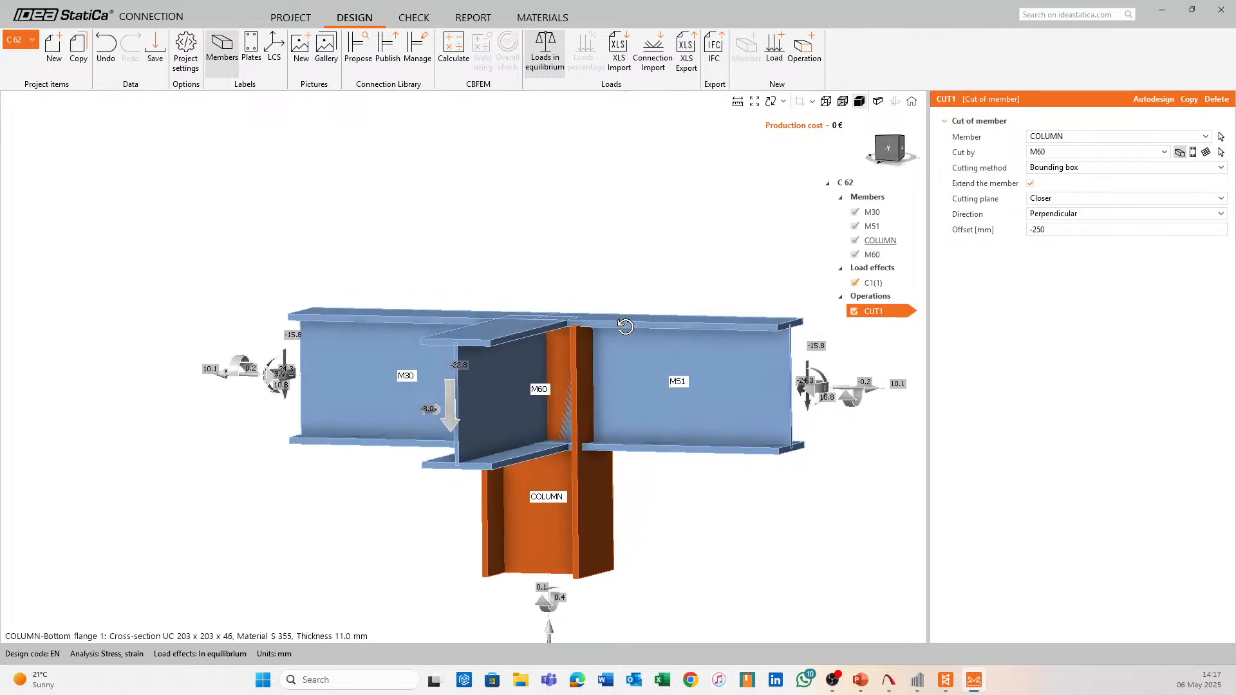
Set the COLUMN cut's offset to -300 mm and inspect the column's top end against the three beams
left_click(1072, 229)
type("-300")
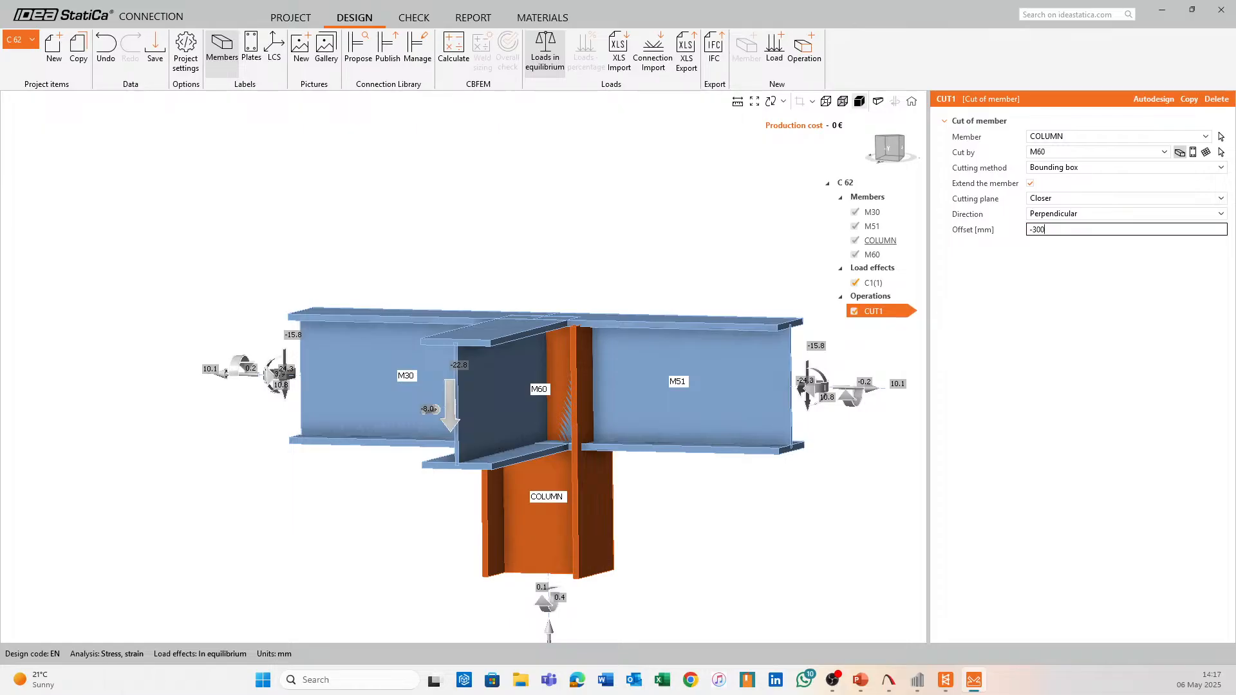
key("Return")
middle_click_drag(669, 276, 744, 315)
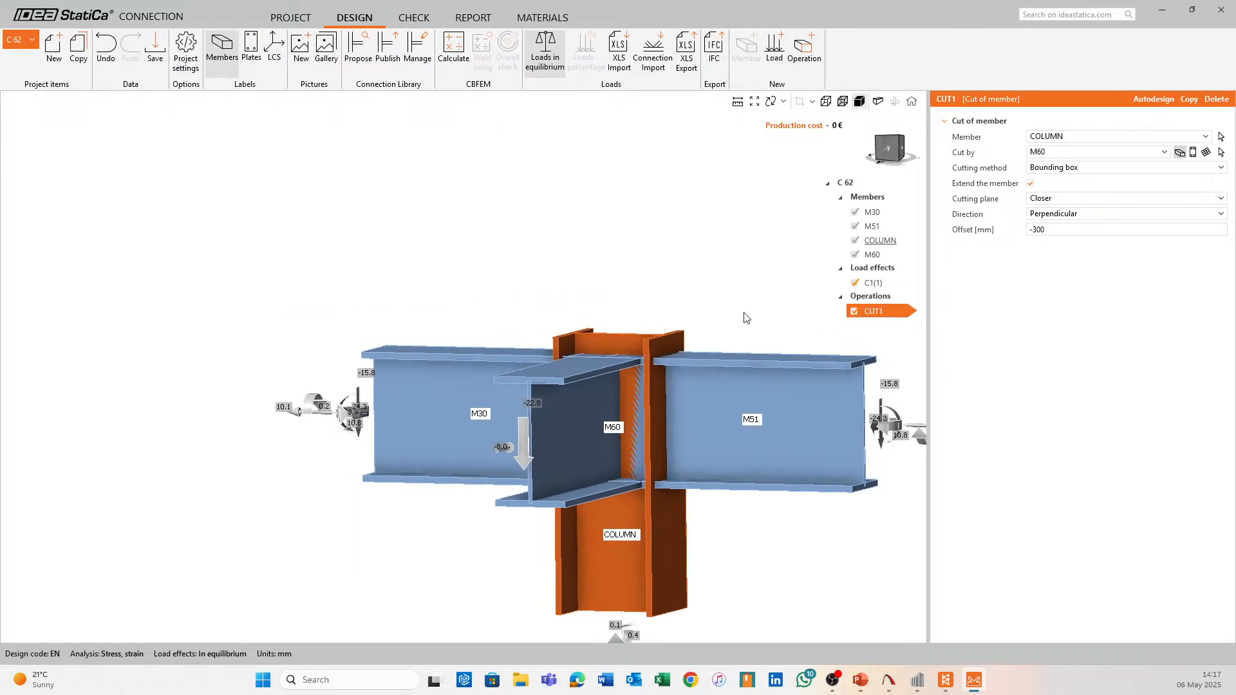
right_click_drag(746, 317, 703, 340)
middle_click_drag(748, 245, 633, 159)
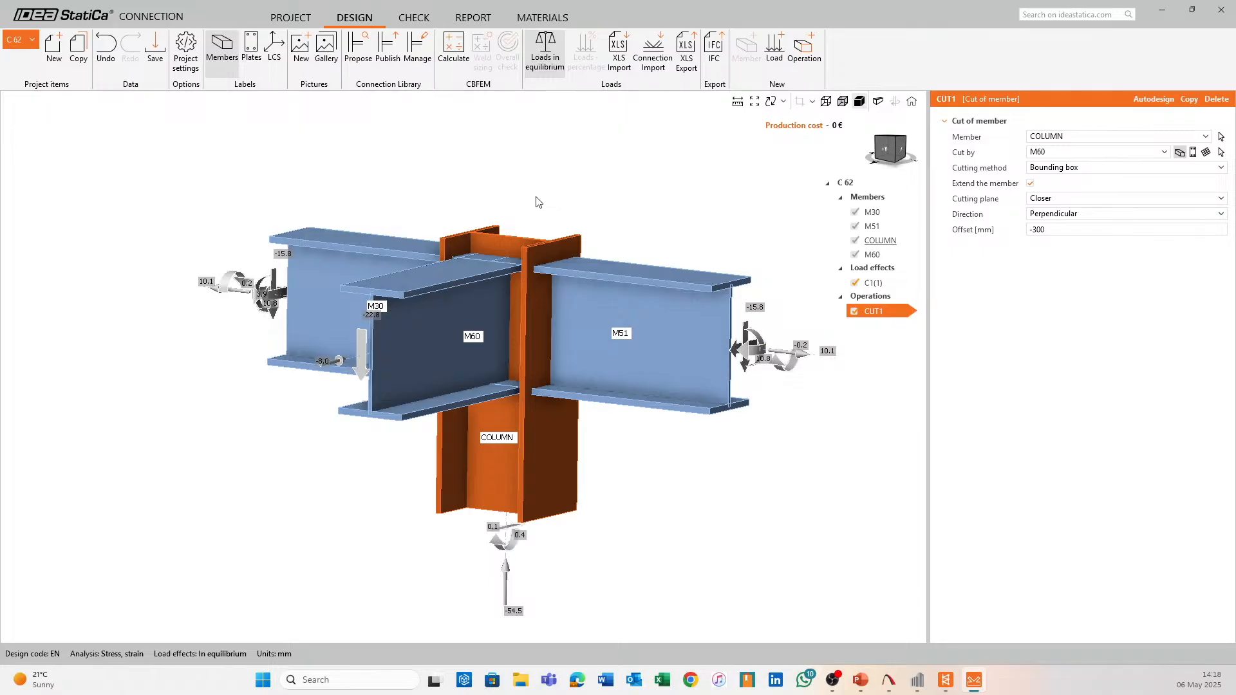
scroll(538, 250, "up", 3)
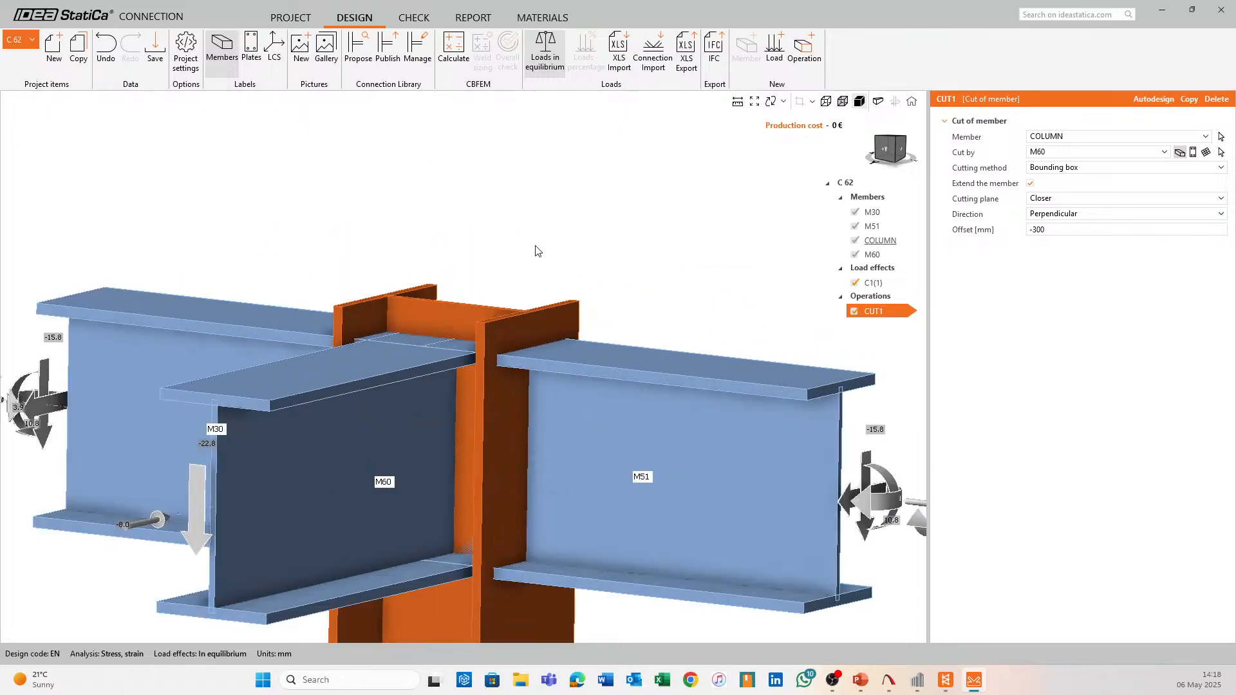
scroll(538, 251, "down", 3)
right_click_drag(516, 269, 483, 283)
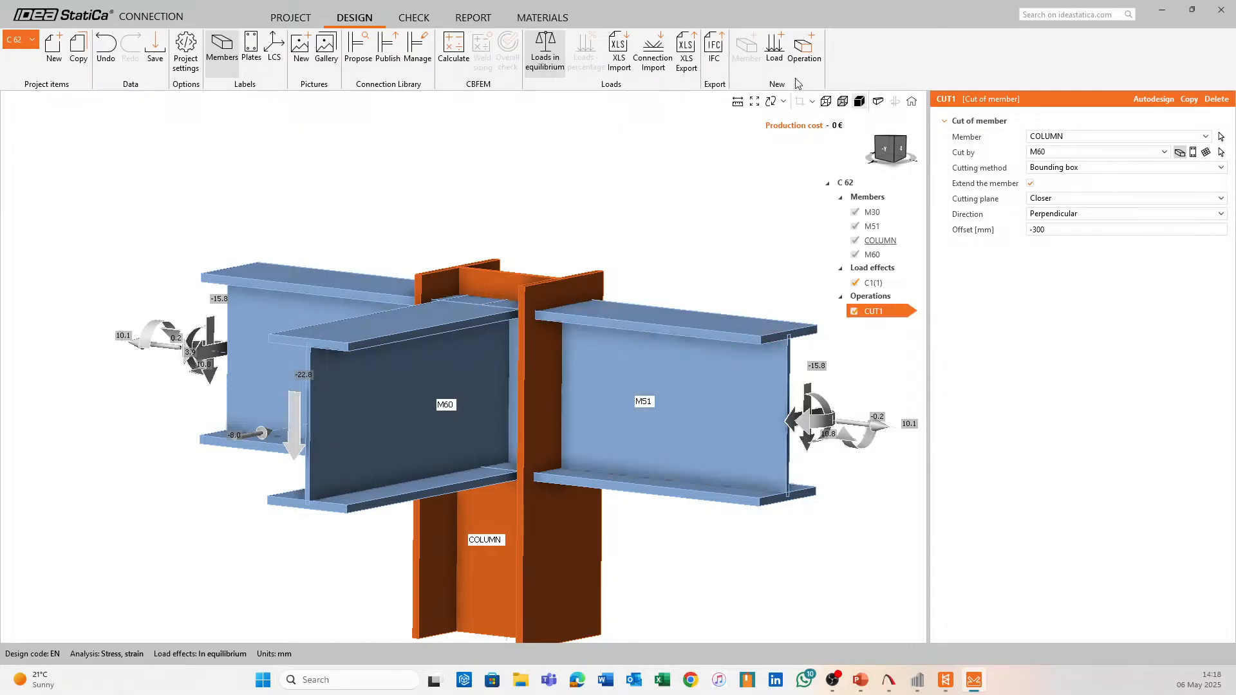
Add an End plate manufacturing operation that connects member M51 to the COLUMN
left_click(805, 45)
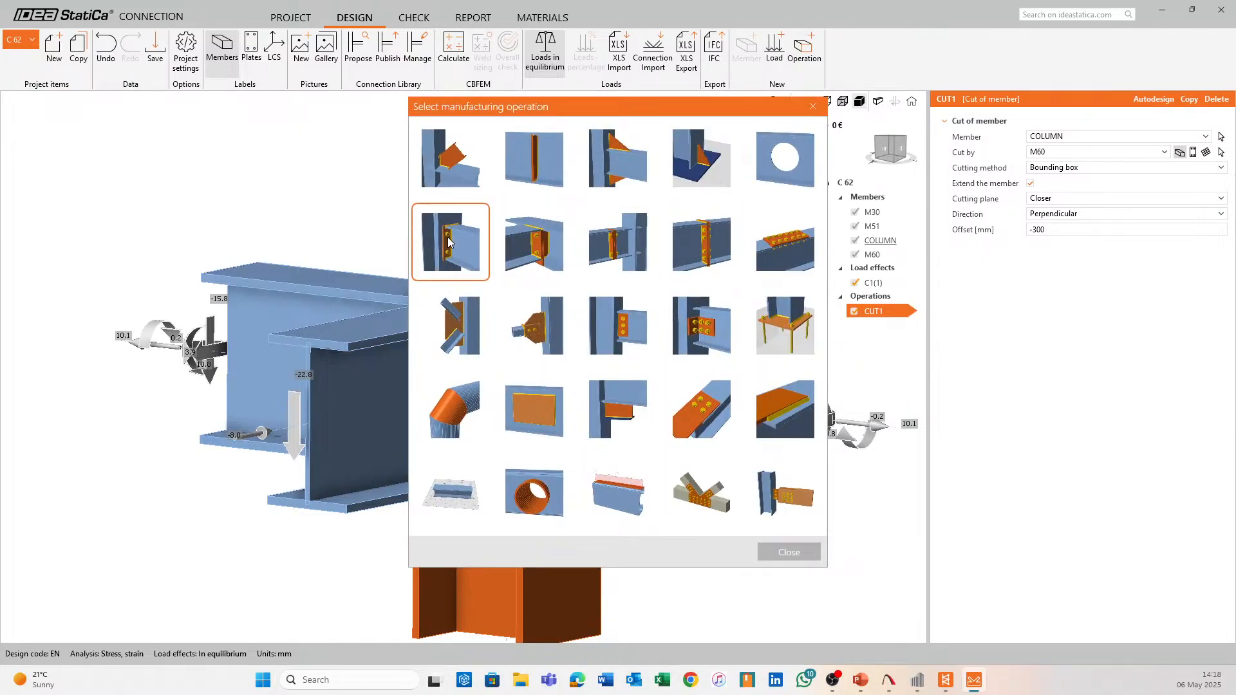
left_click(449, 241)
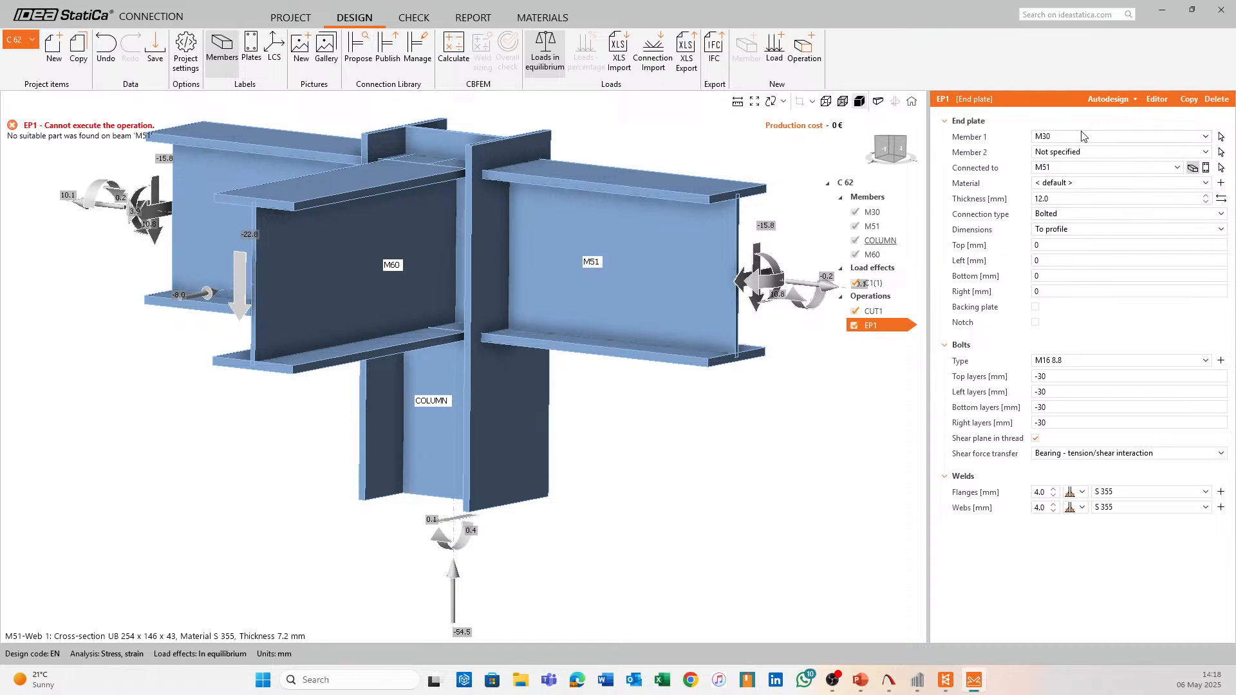
left_click(1081, 136)
left_click(1062, 166)
left_click(1074, 168)
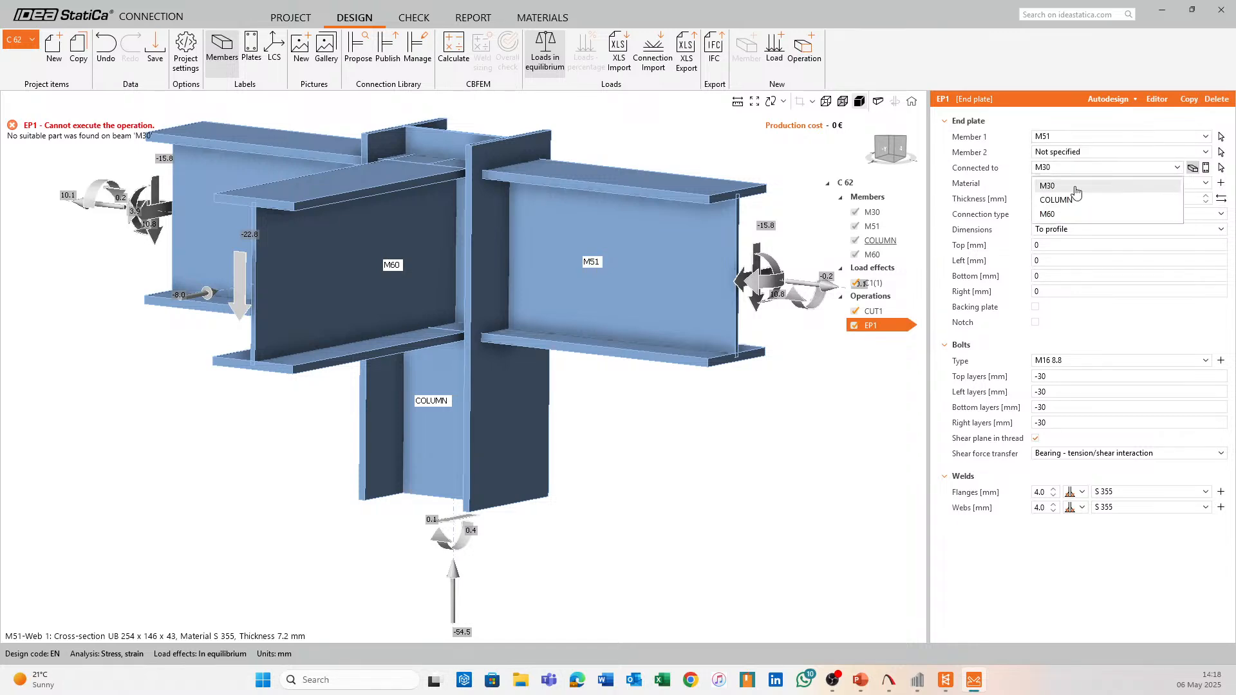
left_click(1065, 199)
scroll(607, 307, "up", 5)
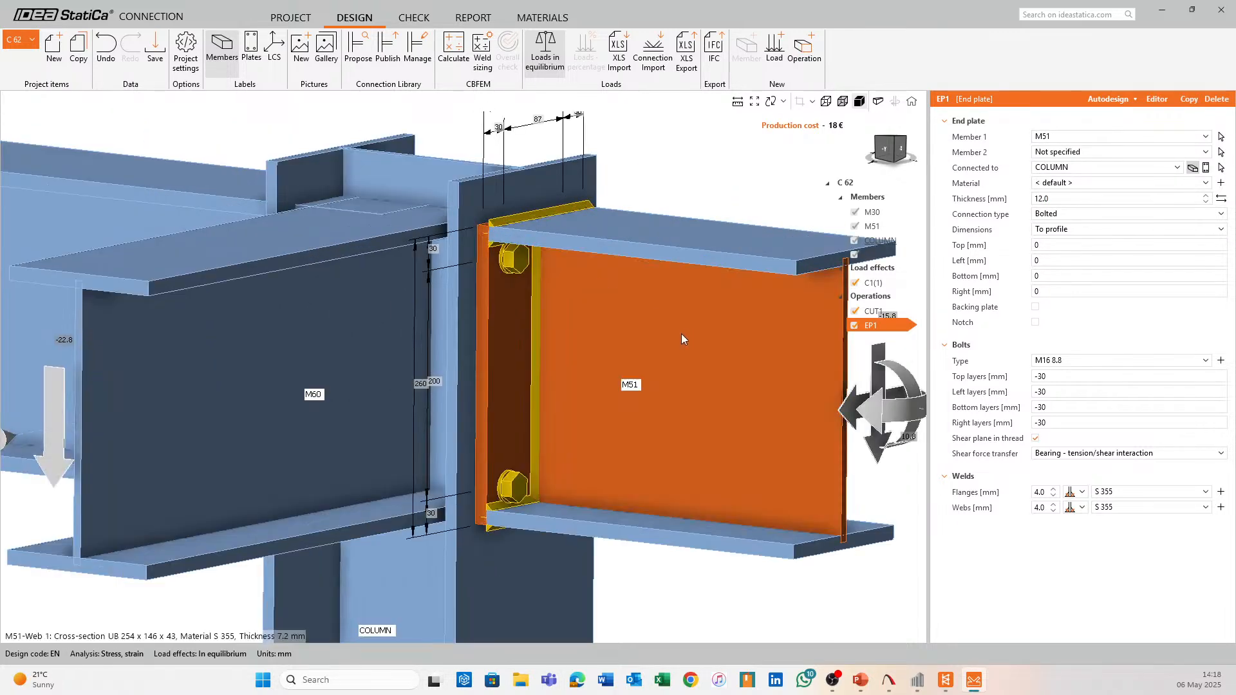
middle_click_drag(680, 333, 580, 274)
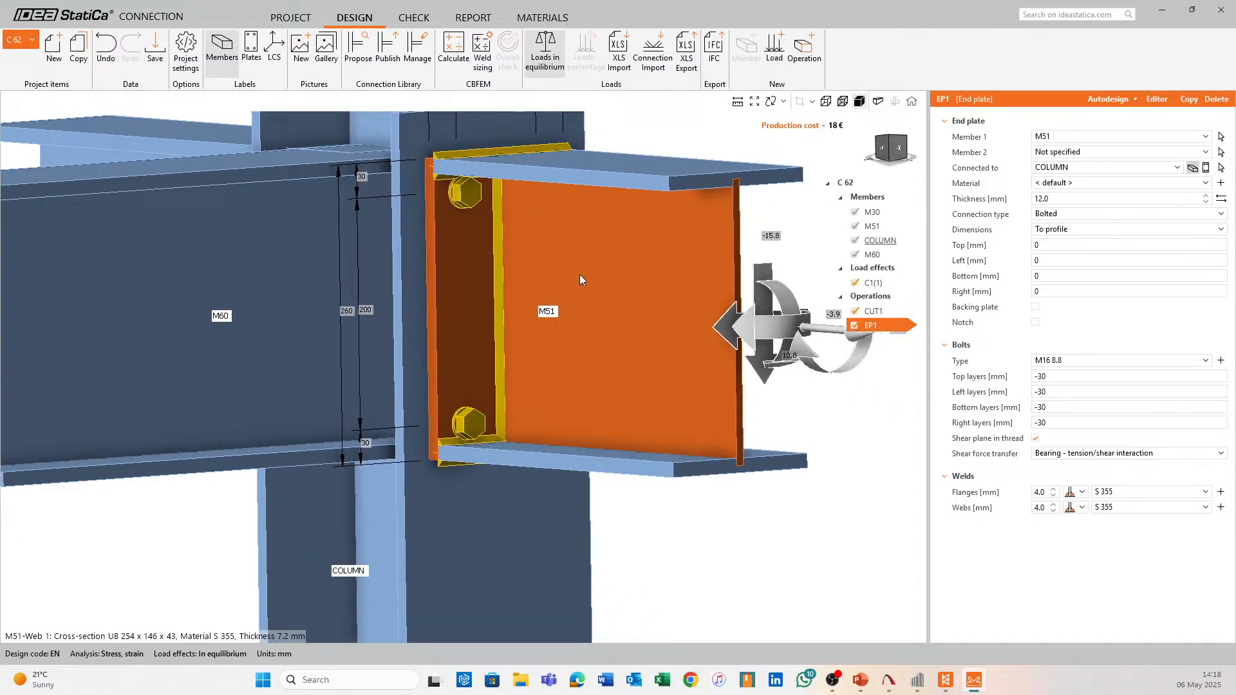
middle_click_drag(687, 231, 698, 292)
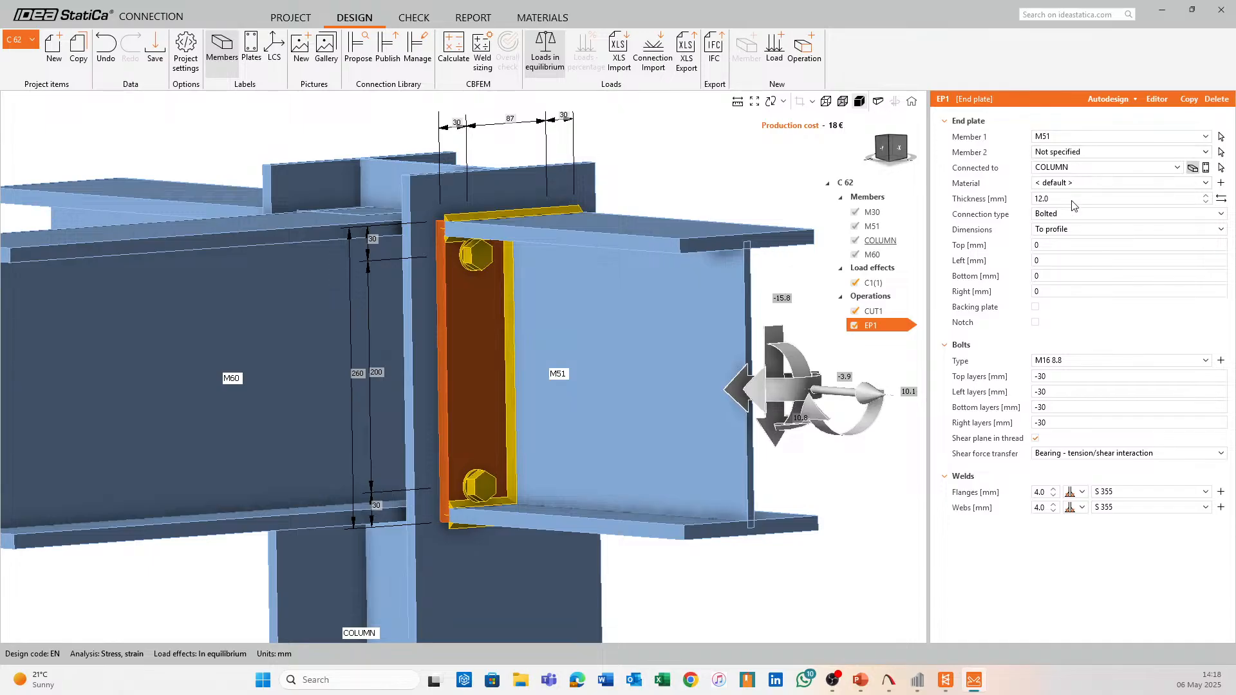
Set the M51 end plate's top dimension to -25 mm relative to the profile
left_click(1062, 244)
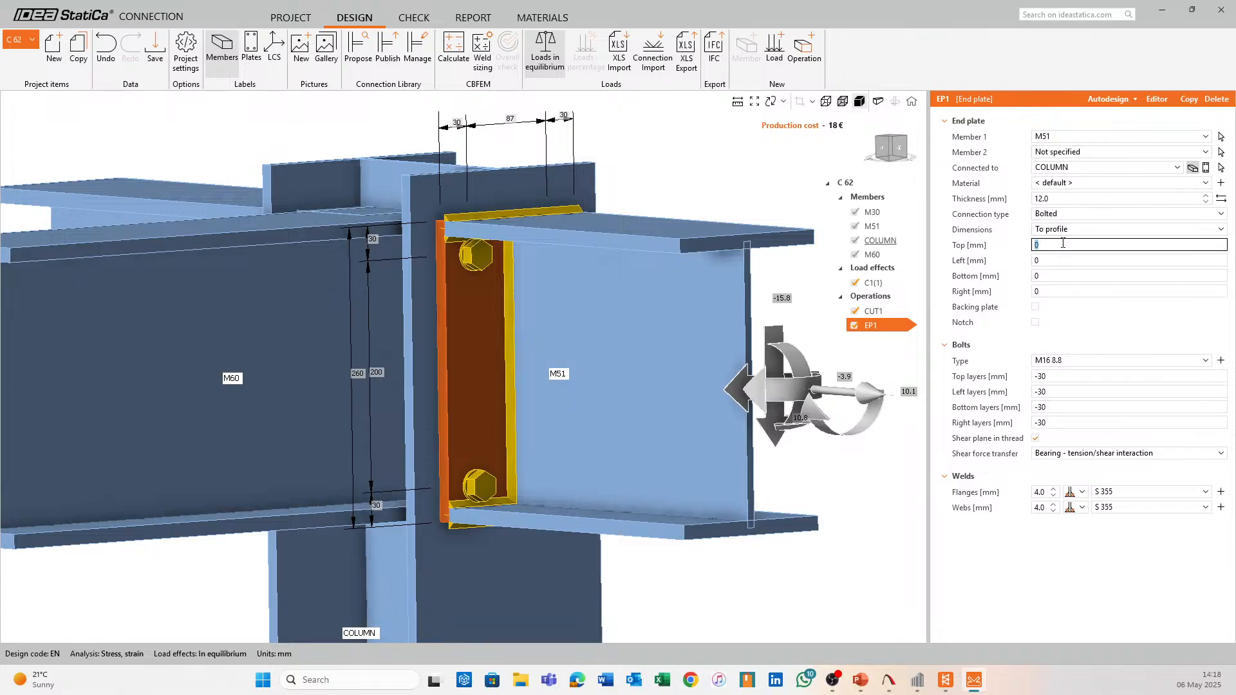
type("-25")
key("Tab")
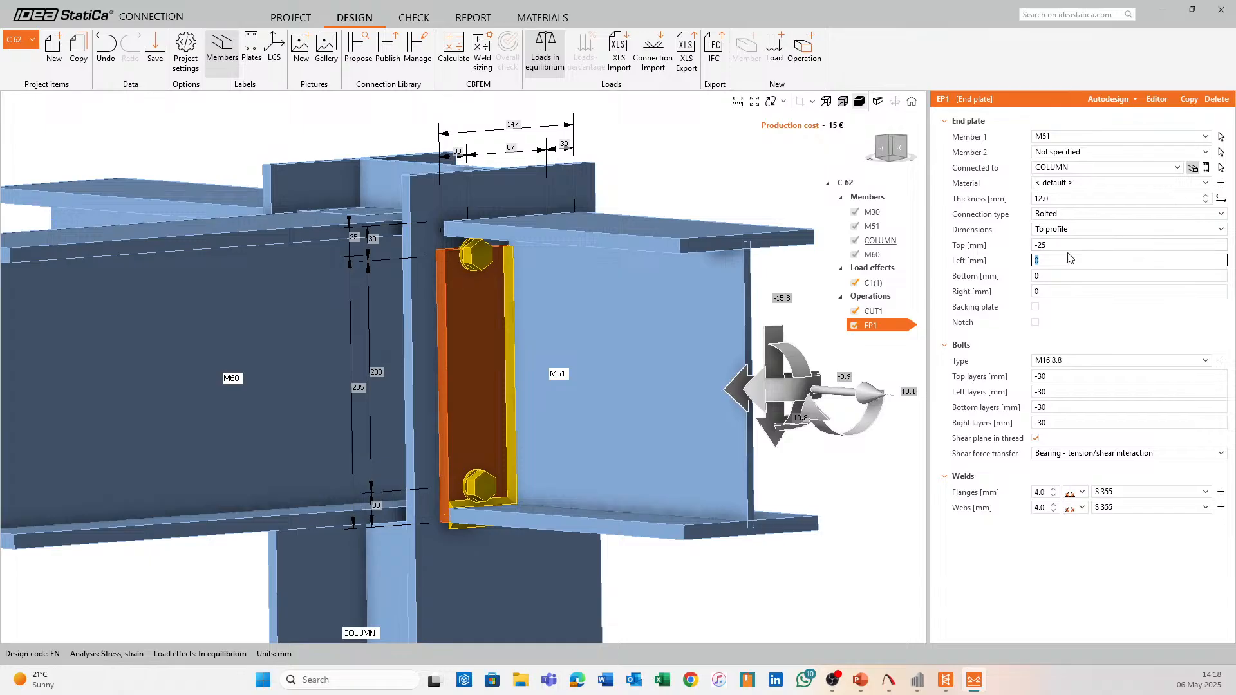
Extend the M51 end plate 25 mm beyond the profile on its top, left, bottom and right sides
left_click(1060, 244)
type("25")
key("Tab")
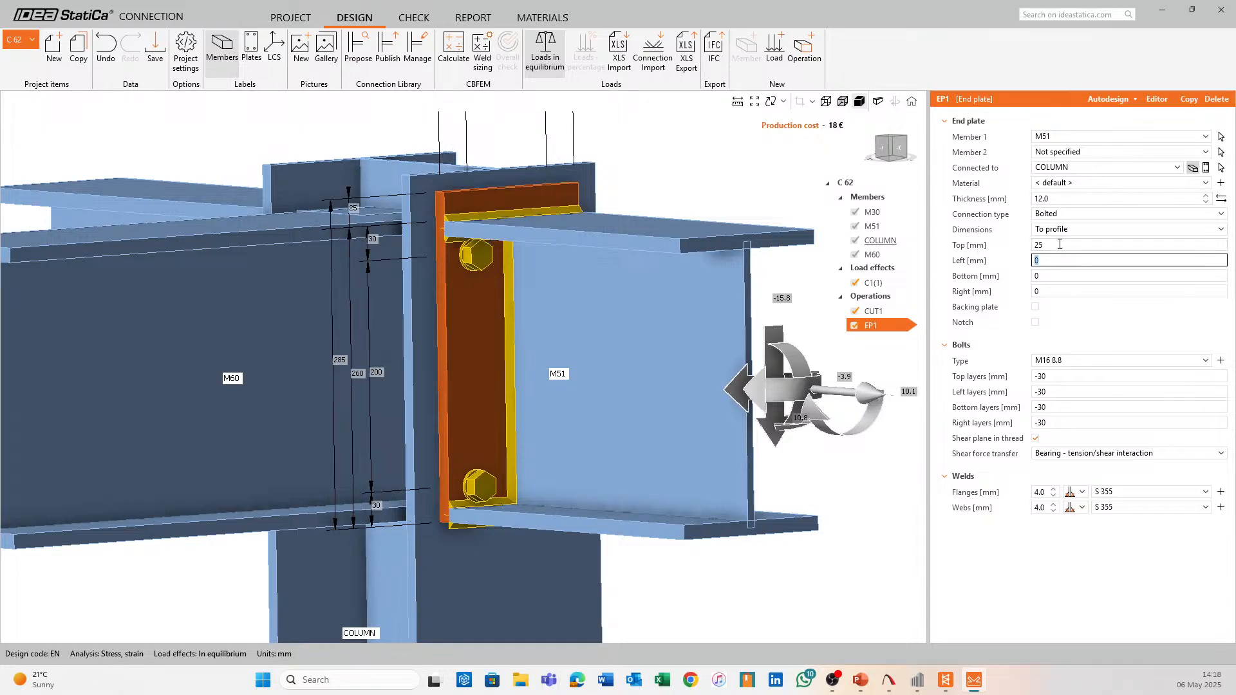
key("Tab")
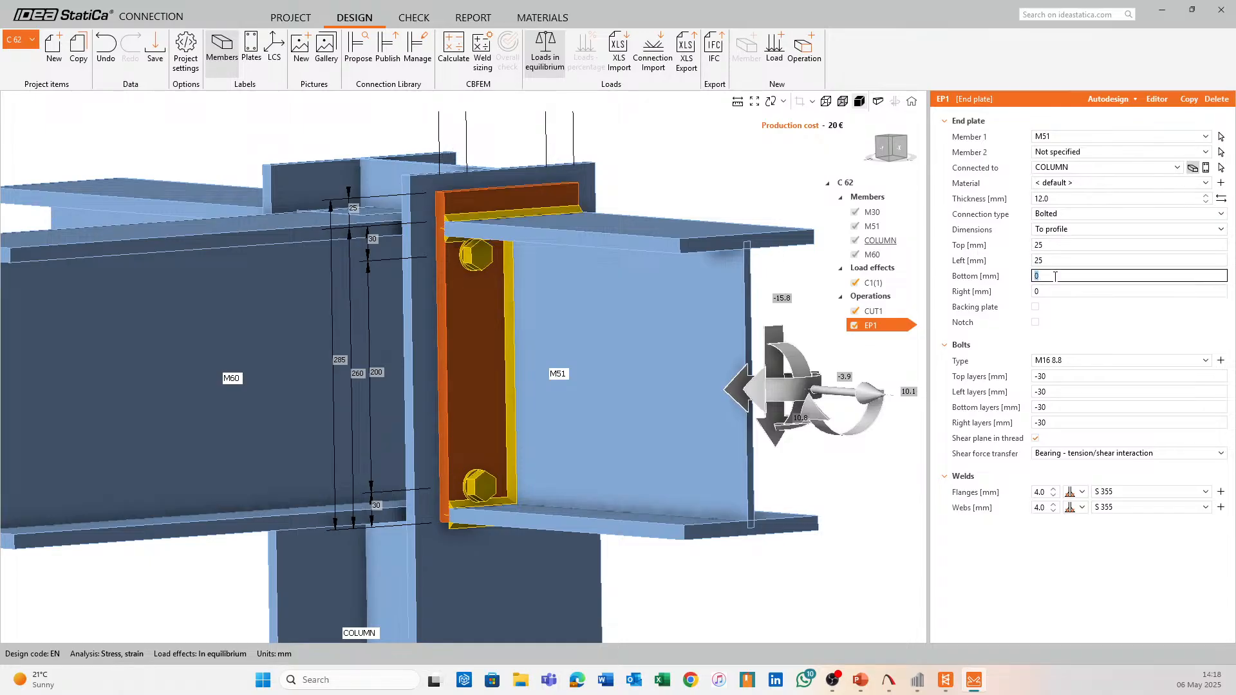
type("25")
key("Tab")
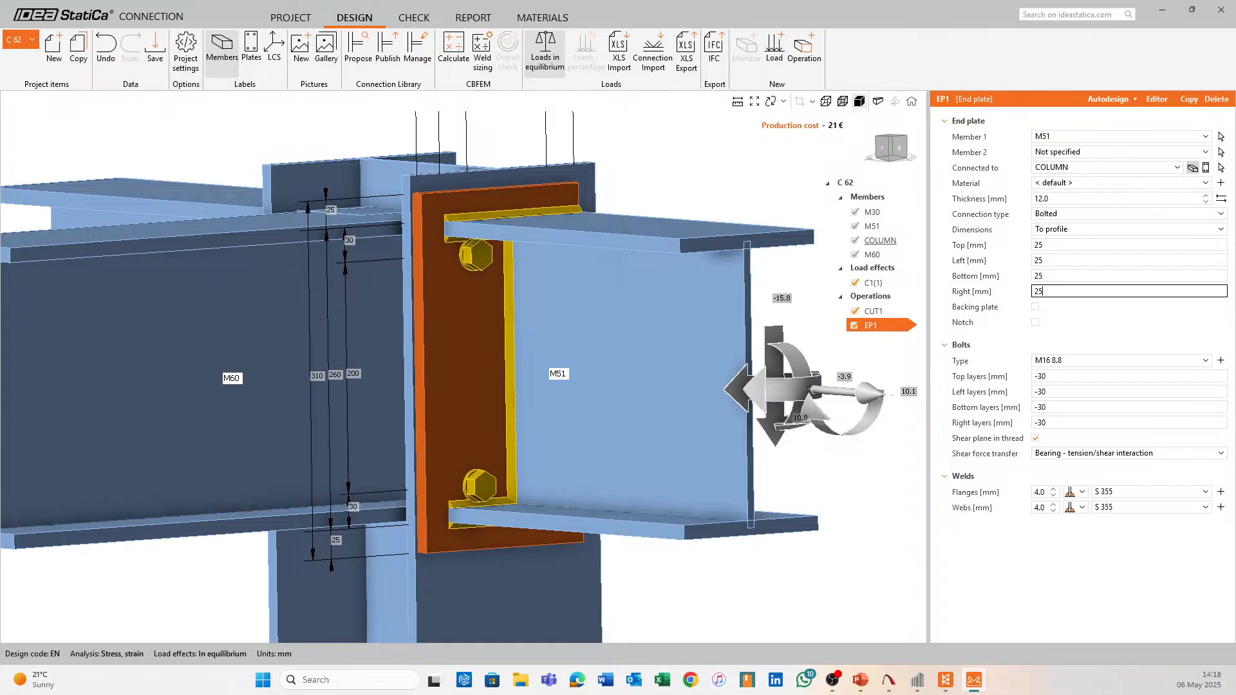
key("Tab")
middle_click_drag(559, 348, 506, 373)
middle_click_drag(740, 405, 900, 468)
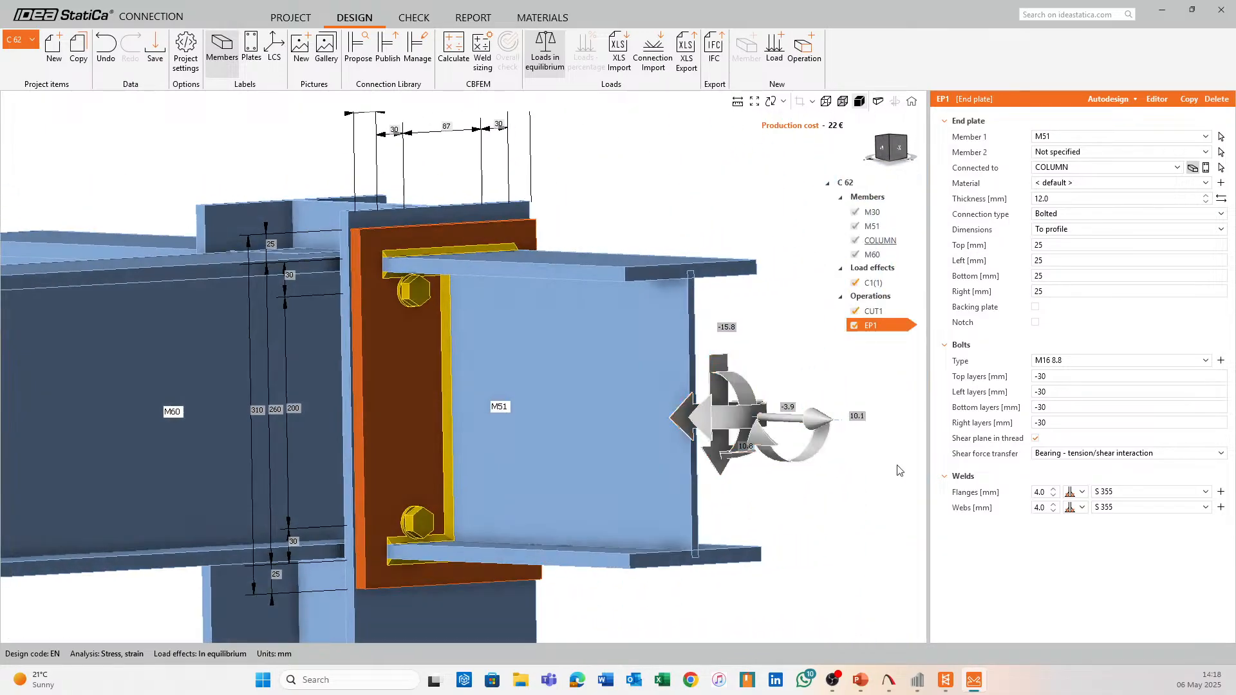
Set the end plate's flange and web weld sizes to 6.0 mm
left_click(1053, 489)
left_click(1053, 489)
left_click(1054, 489)
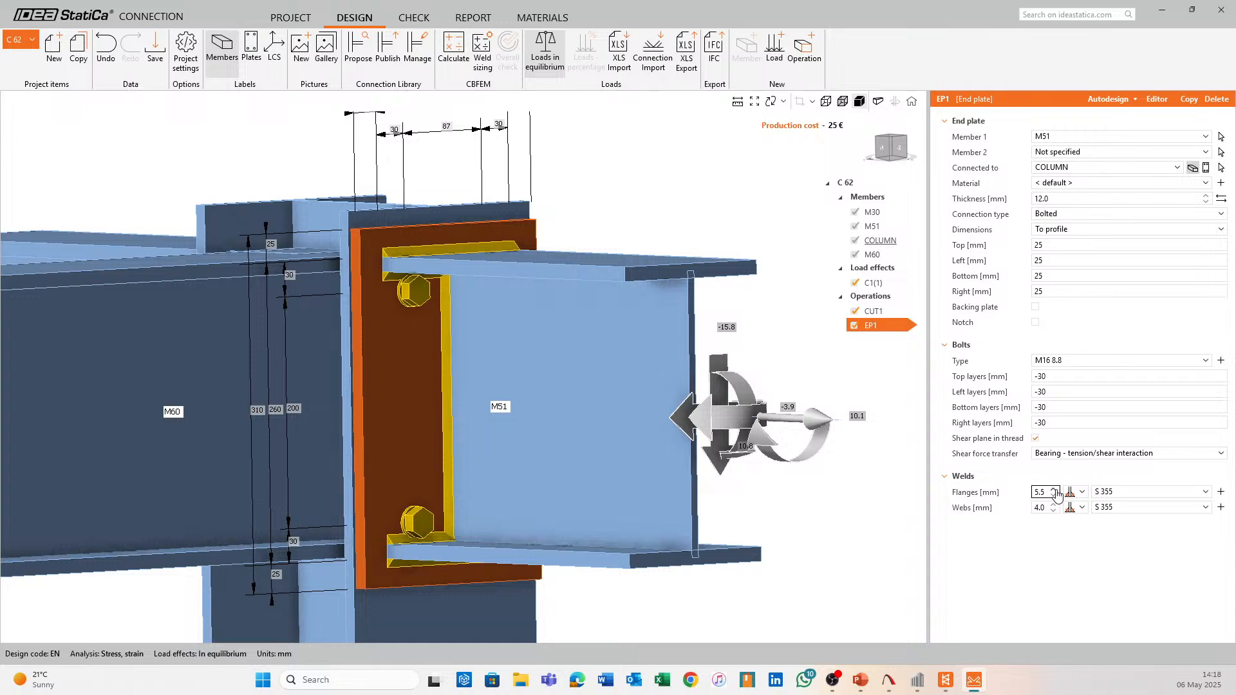
left_click(1053, 489)
left_click(1053, 504)
left_click(1053, 504)
left_click(1054, 505)
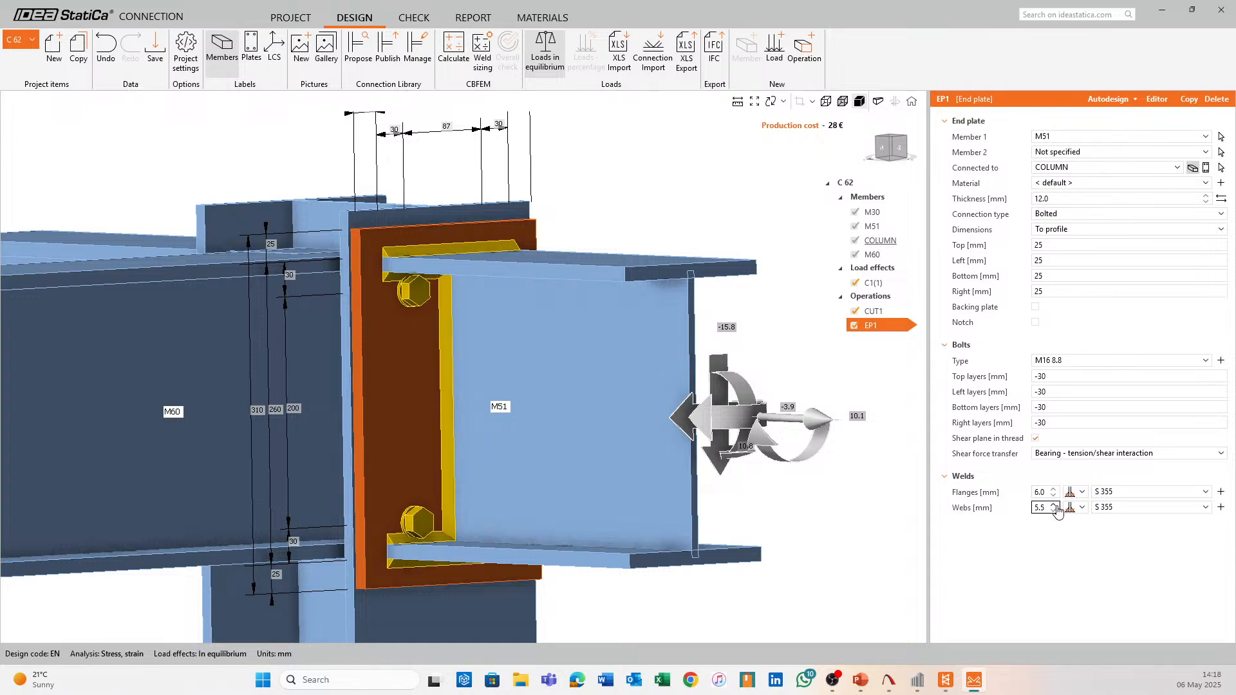
left_click(1054, 505)
Examine the M51 end plate's dimensions and bolt spacing in a straight-on view along the beam axis
middle_click_drag(699, 370, 729, 351)
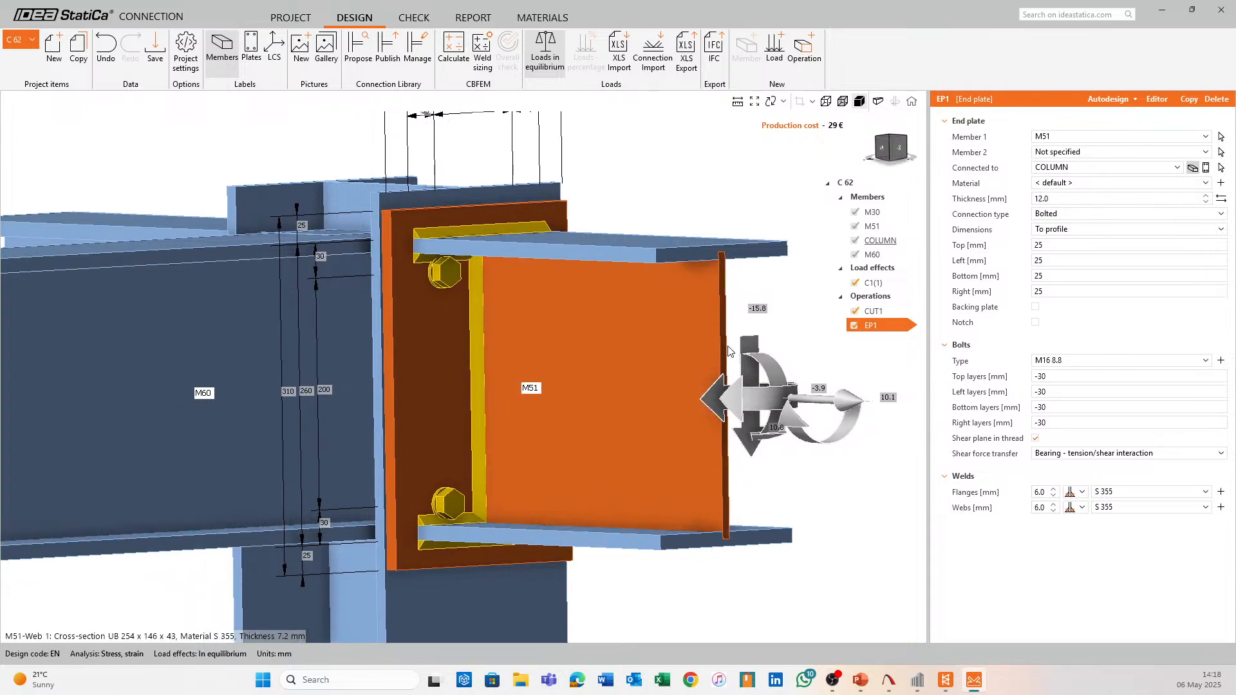
scroll(736, 283, "down", 2)
middle_click_drag(736, 284, 683, 369)
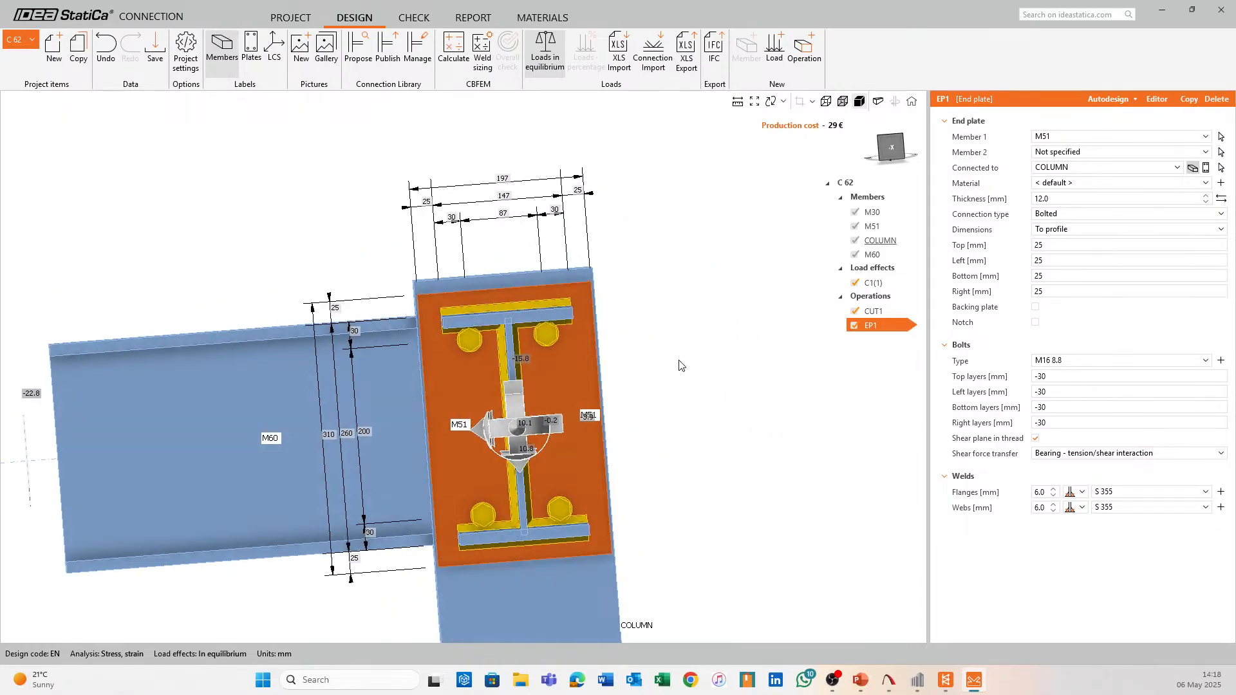
middle_click_drag(605, 479, 663, 486)
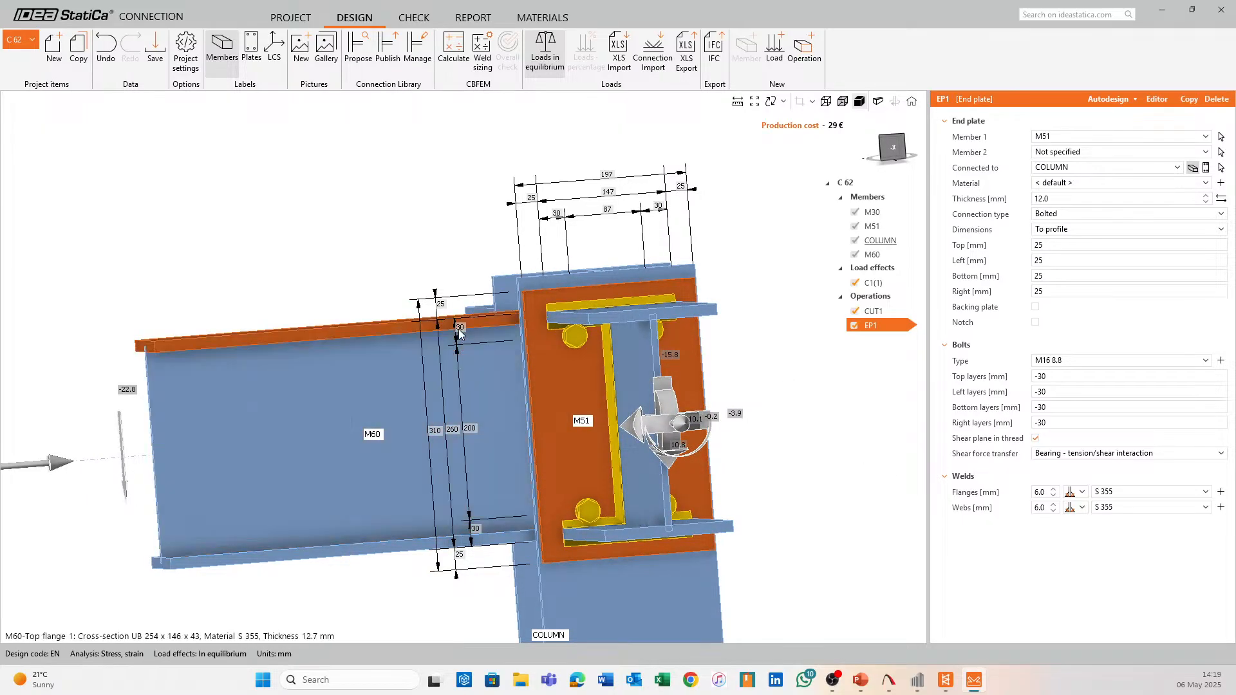
left_click(893, 149)
scroll(636, 152, "up", 3)
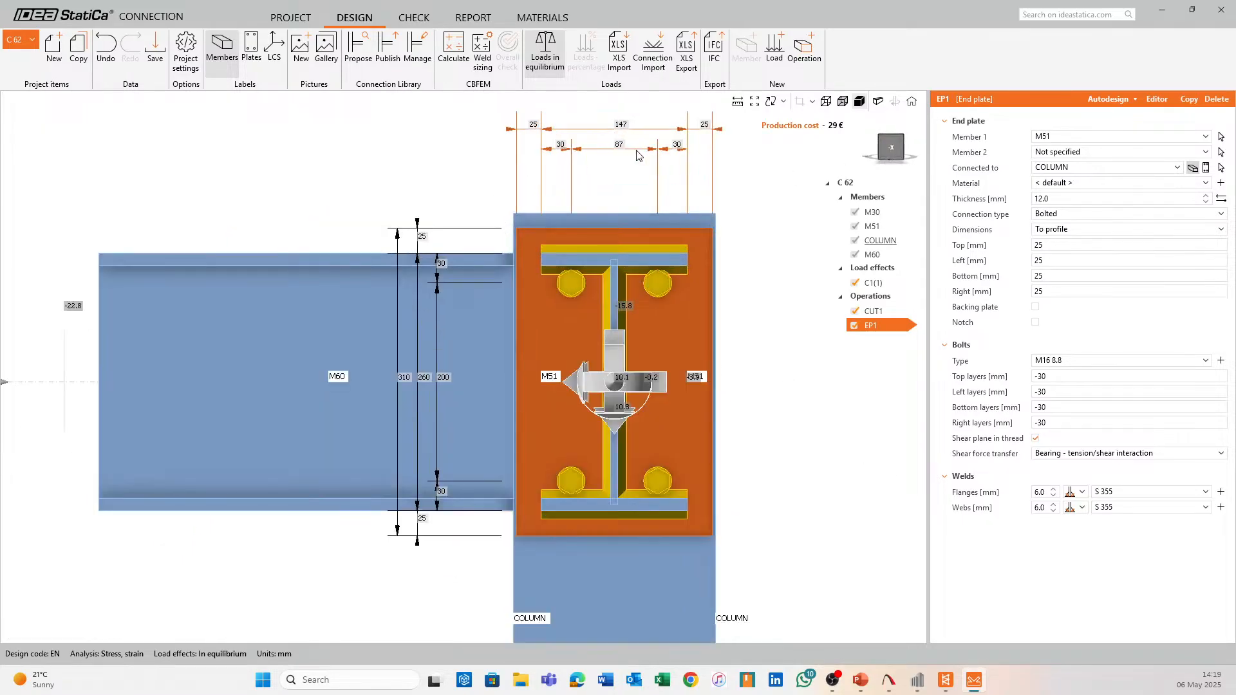
scroll(636, 151, "up", 1)
scroll(422, 233, "down", 1)
middle_click_drag(435, 249, 450, 274)
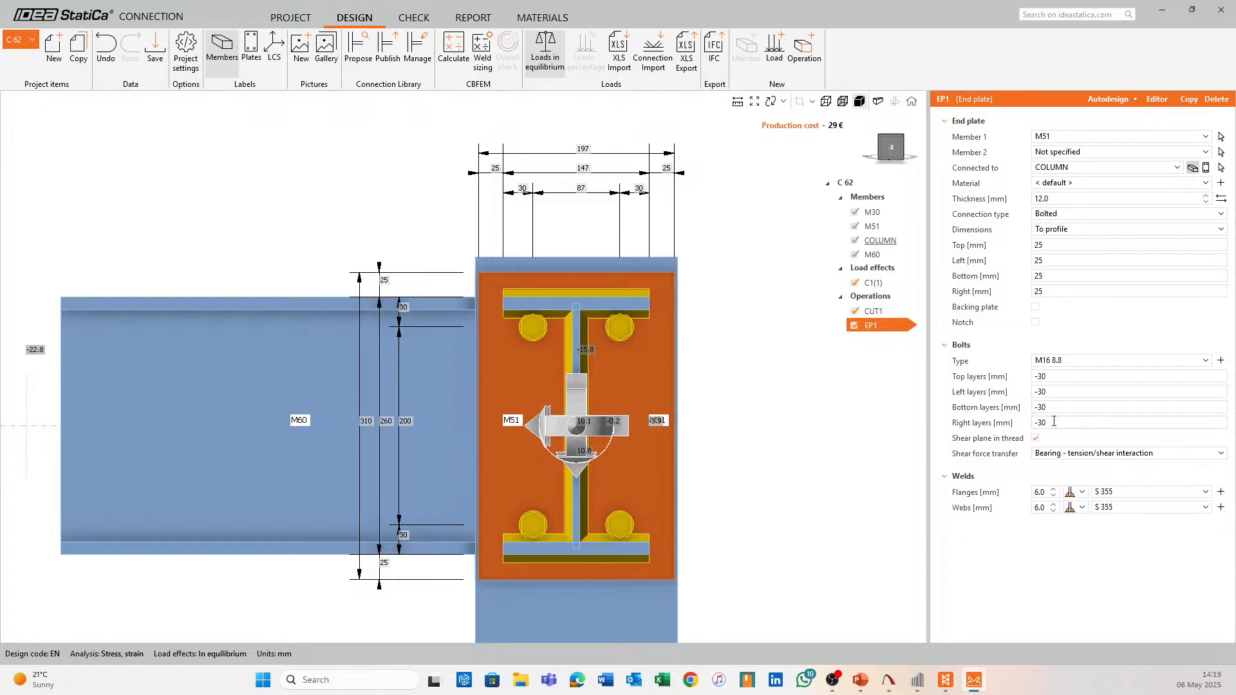
Set the end plate's top and bottom bolt layers to -50 mm
left_click(1059, 377)
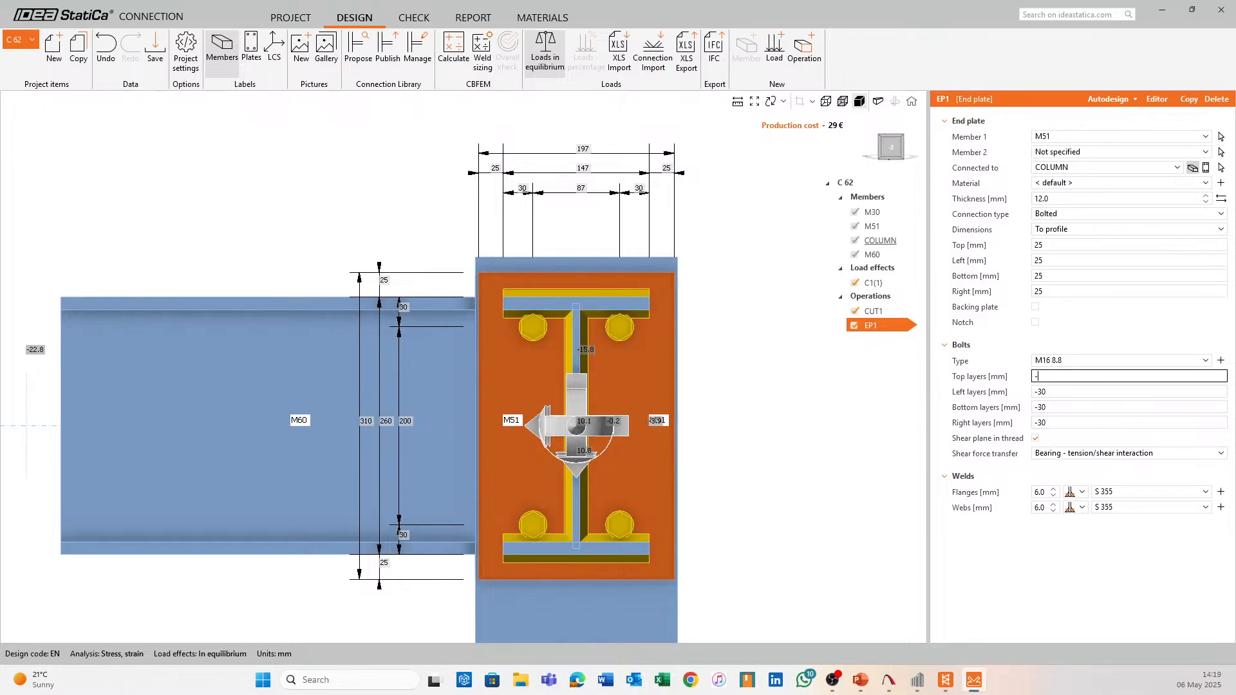
type("-50")
key("Tab")
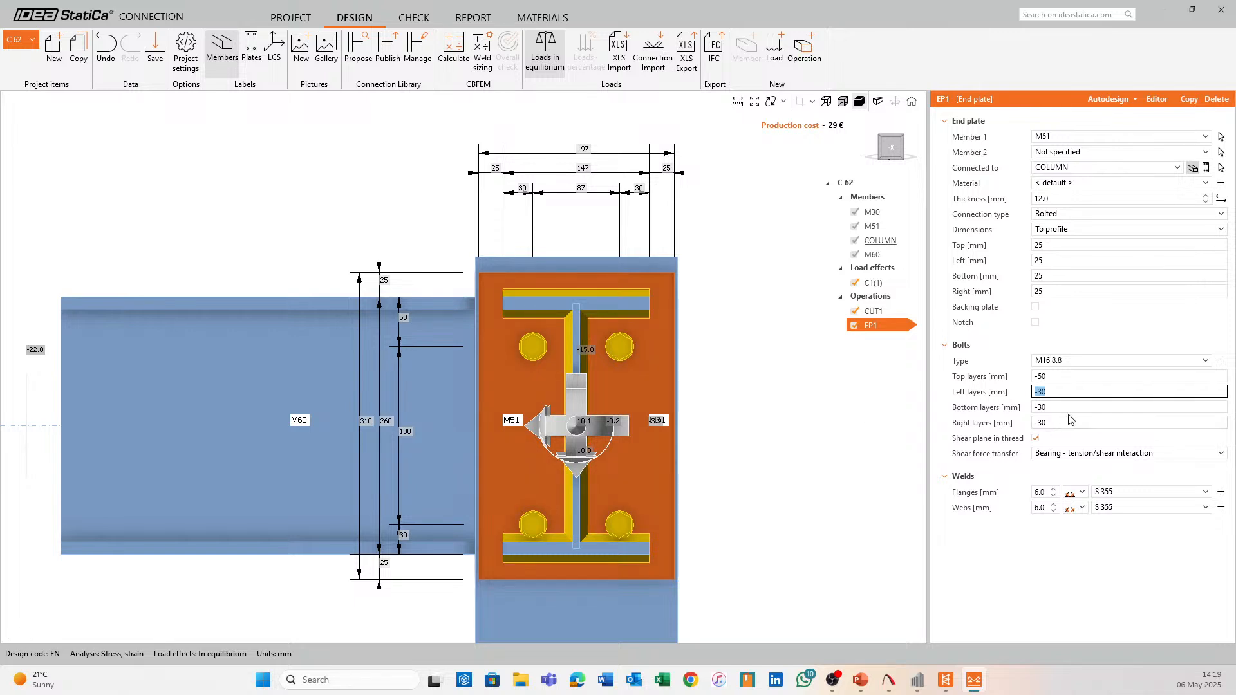
key("Tab")
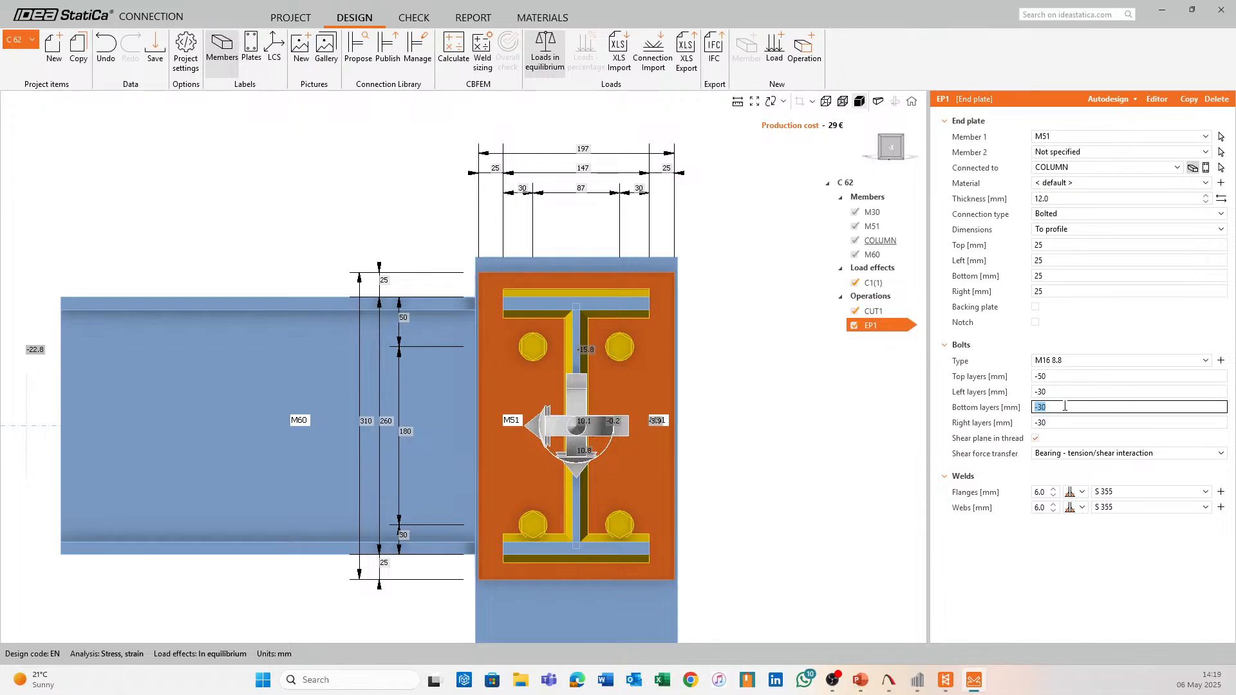
key("Tab")
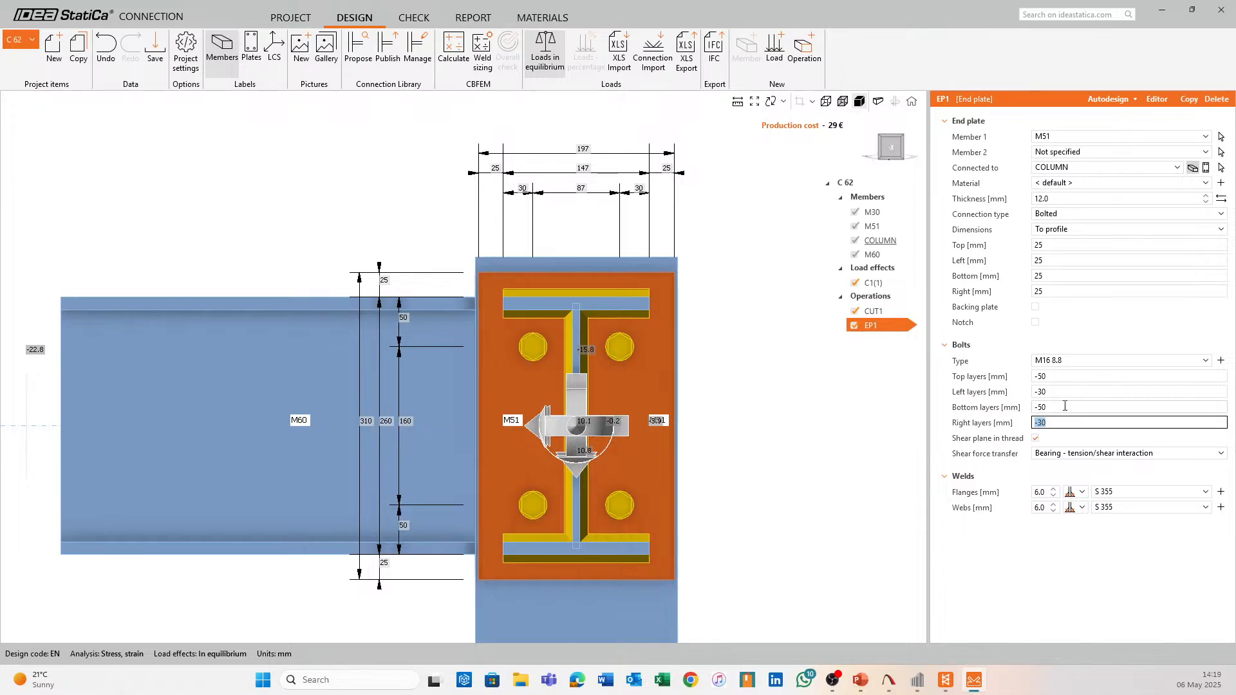
Add a middle bolt row to the M51 end plate by setting its top layers to -50 -80
left_click(1078, 376)
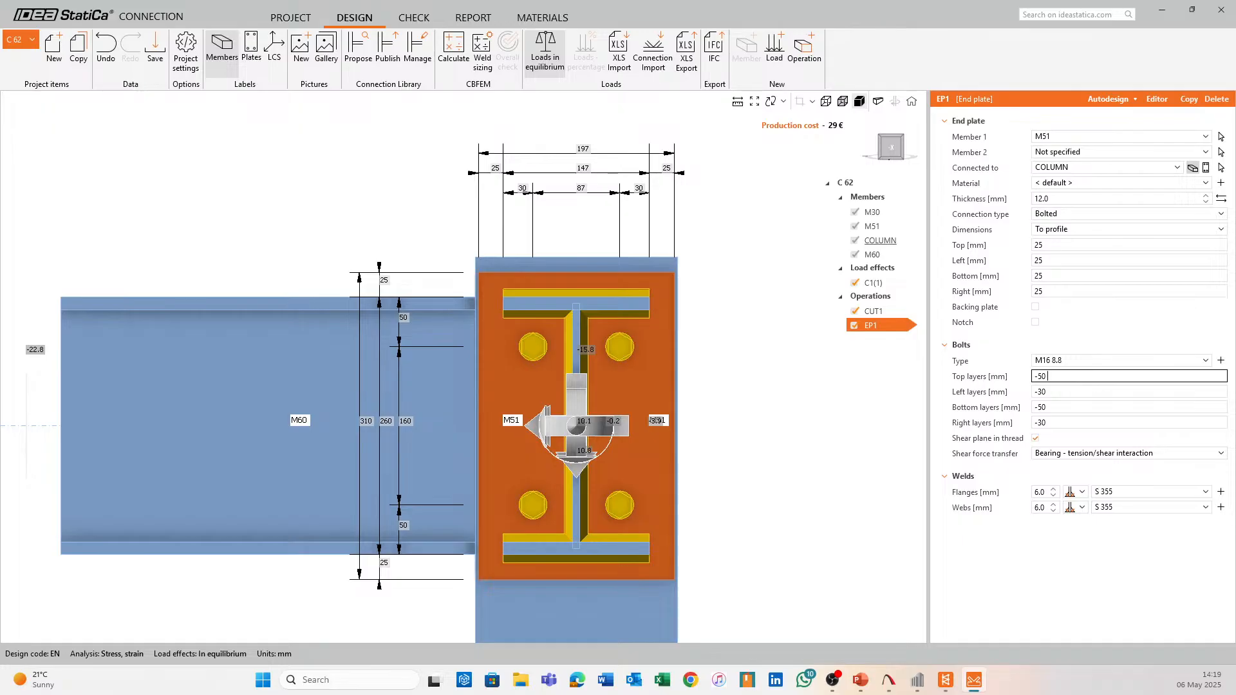
type("-100")
key("Tab")
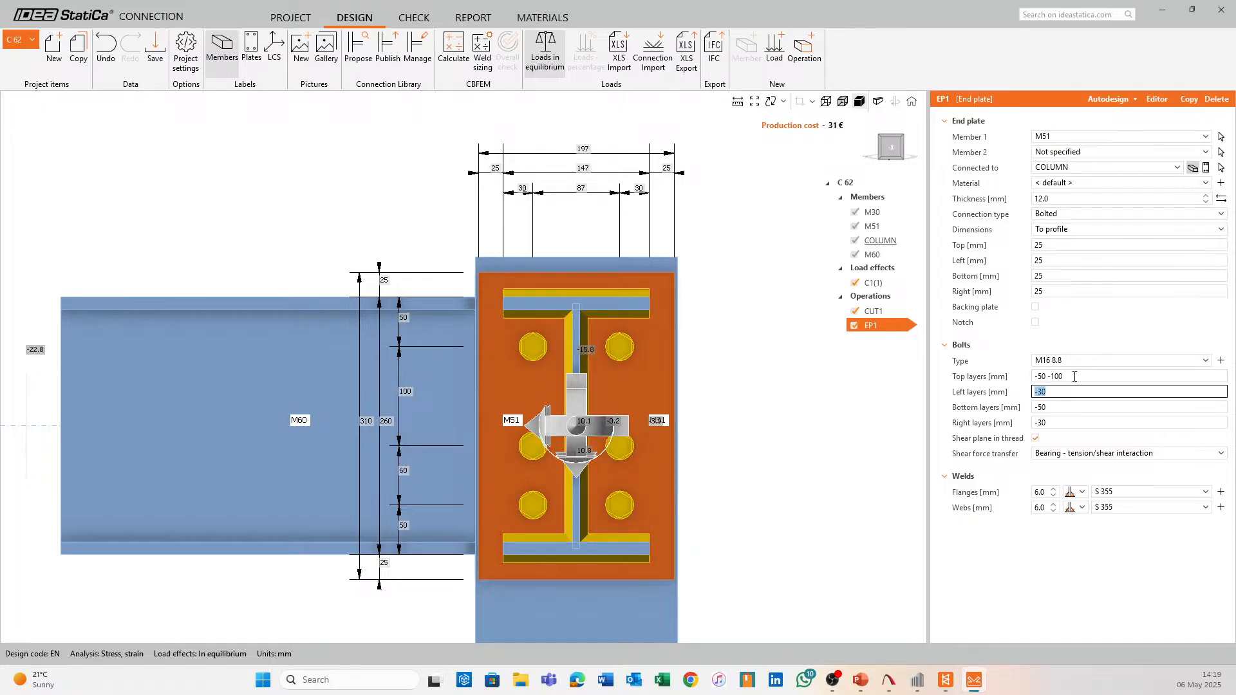
left_click(1075, 377)
left_click(1077, 376)
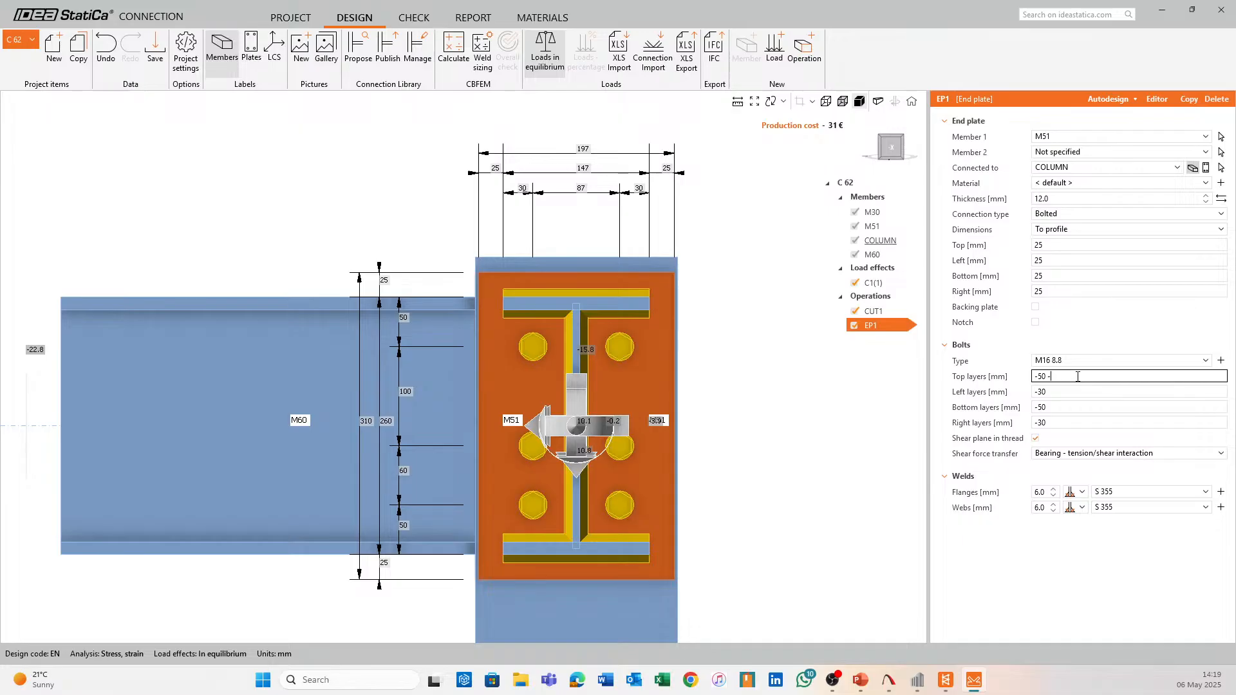
type("80")
key("Tab")
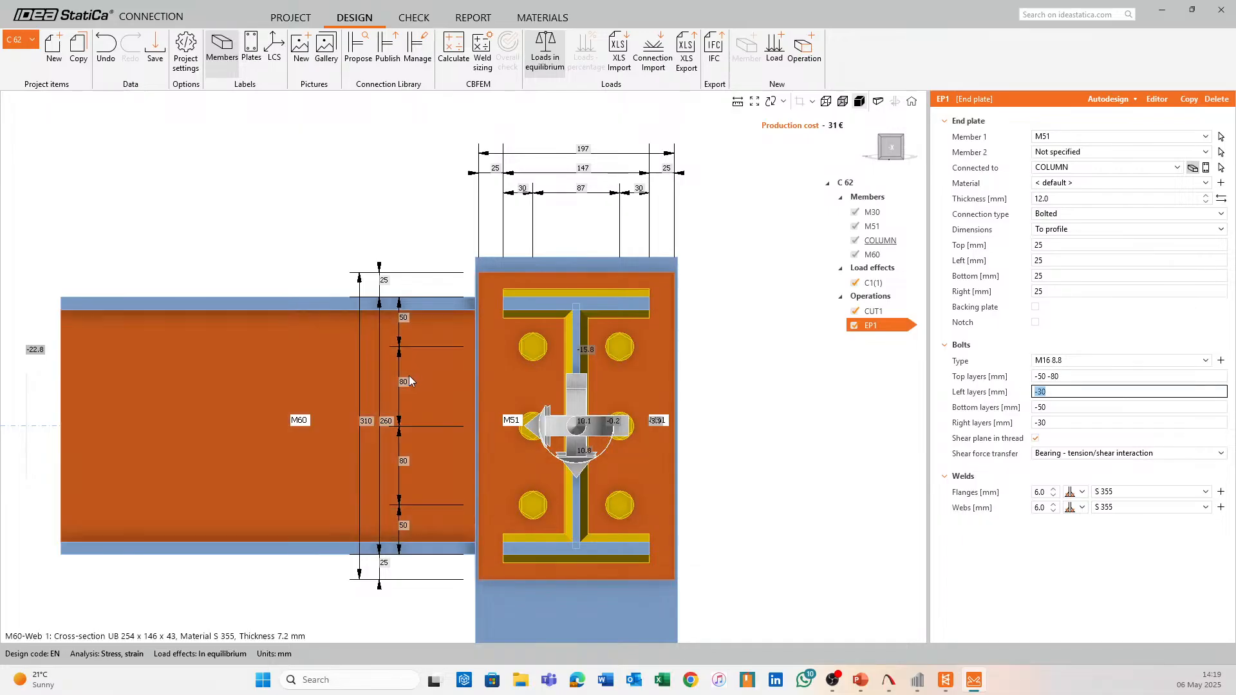
Copy the M51 end plate operation and assign the copy to member M30
middle_click_drag(730, 499, 527, 401)
middle_click_drag(720, 430, 653, 438, "ctrl")
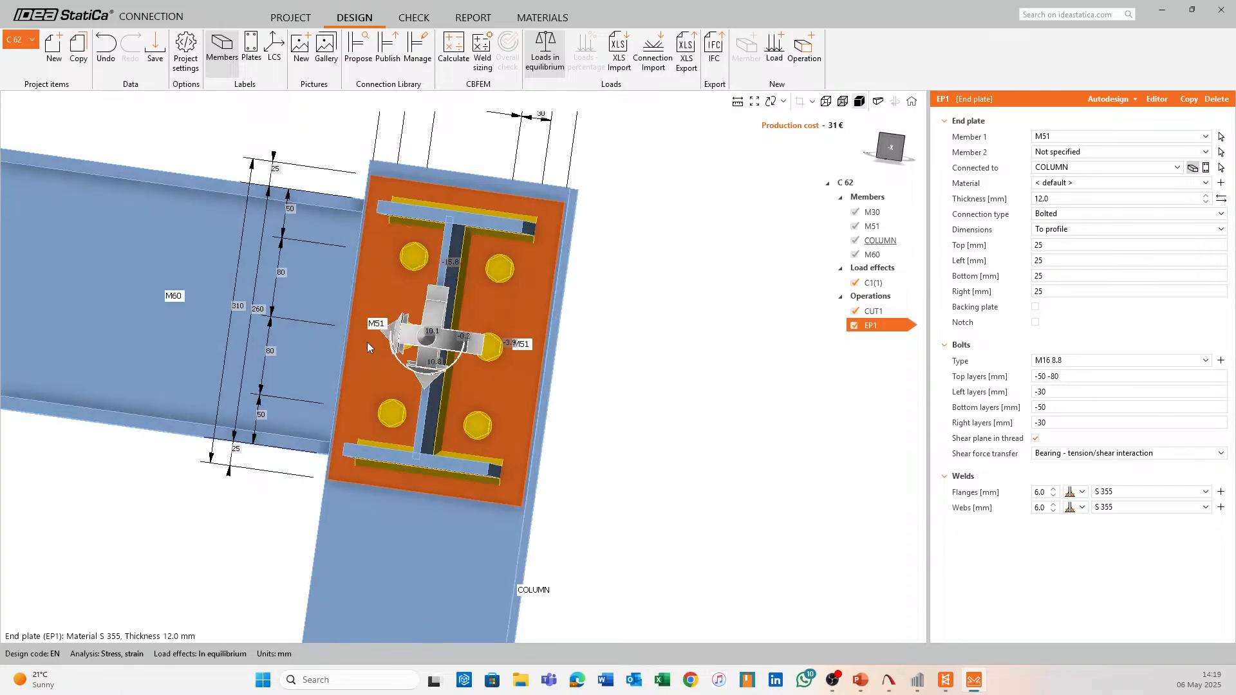
middle_click_drag(368, 345, 673, 305, "ctrl")
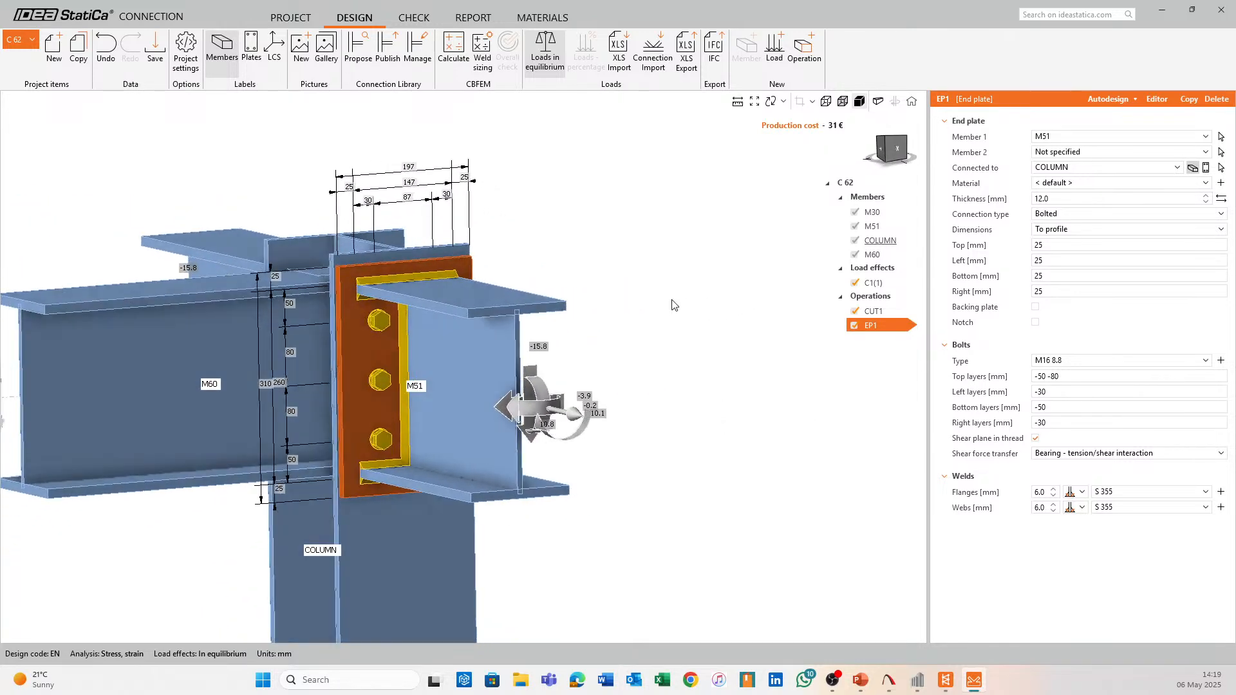
left_click(1191, 100)
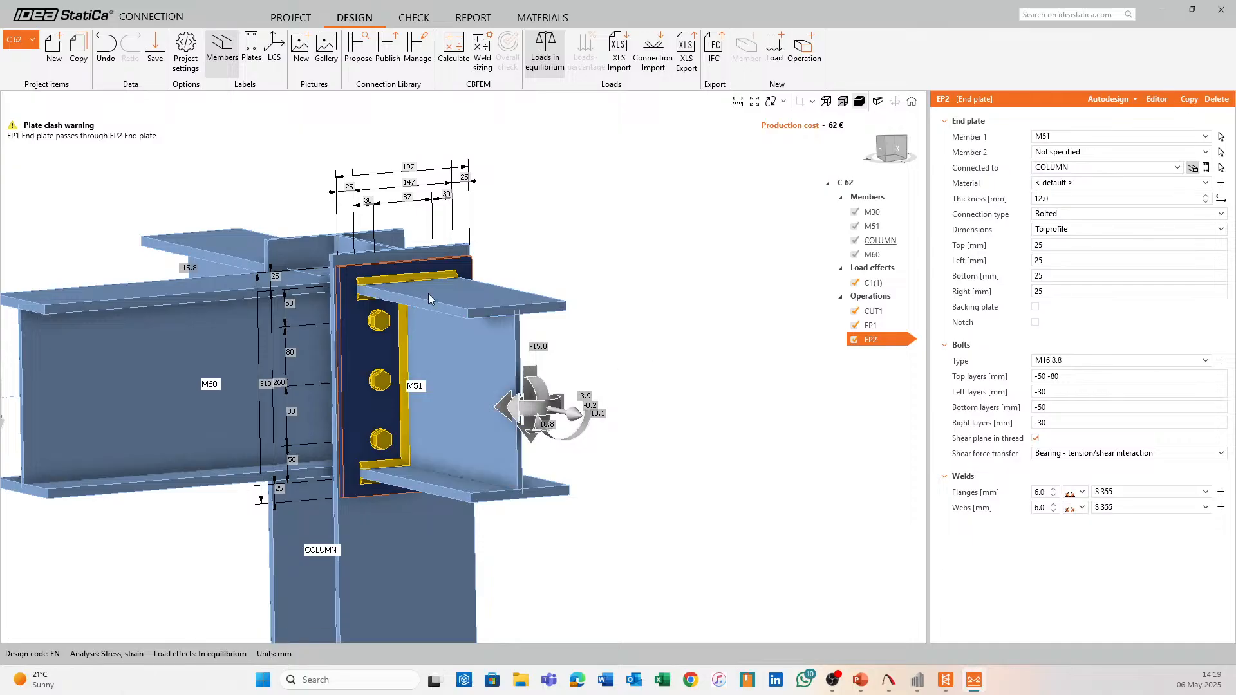
middle_click_drag(429, 298, 609, 252)
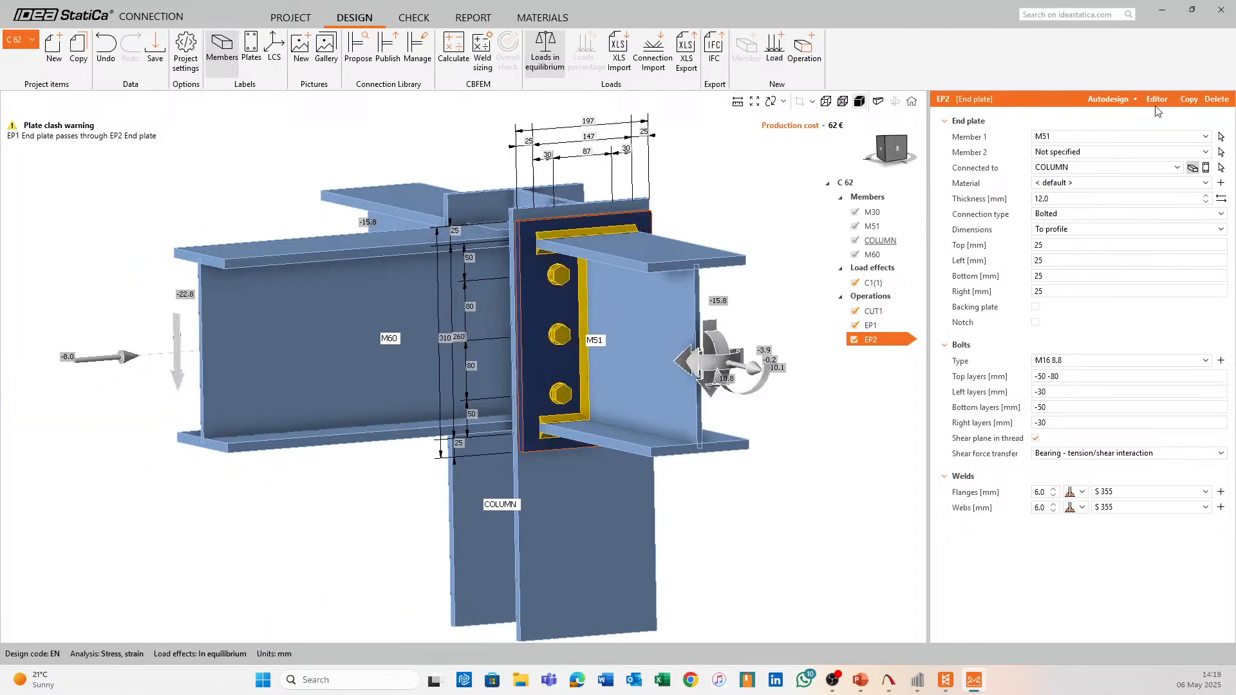
middle_click_drag(482, 283, 569, 281, "ctrl")
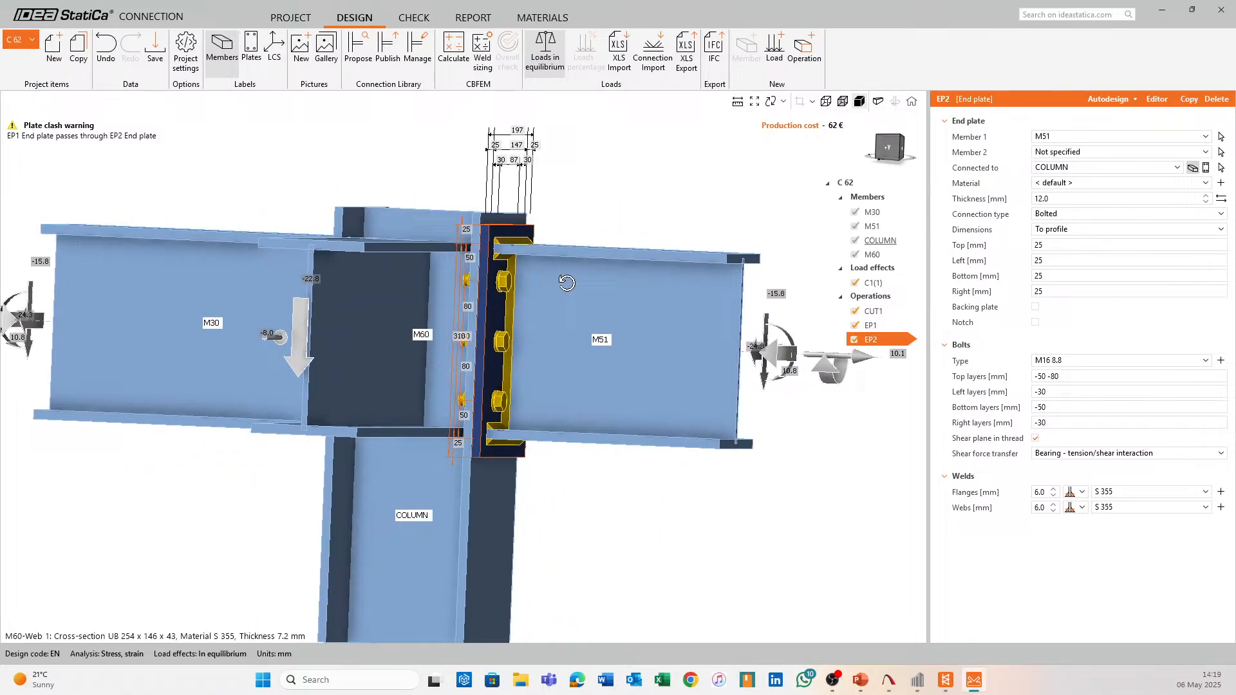
left_click(1072, 152)
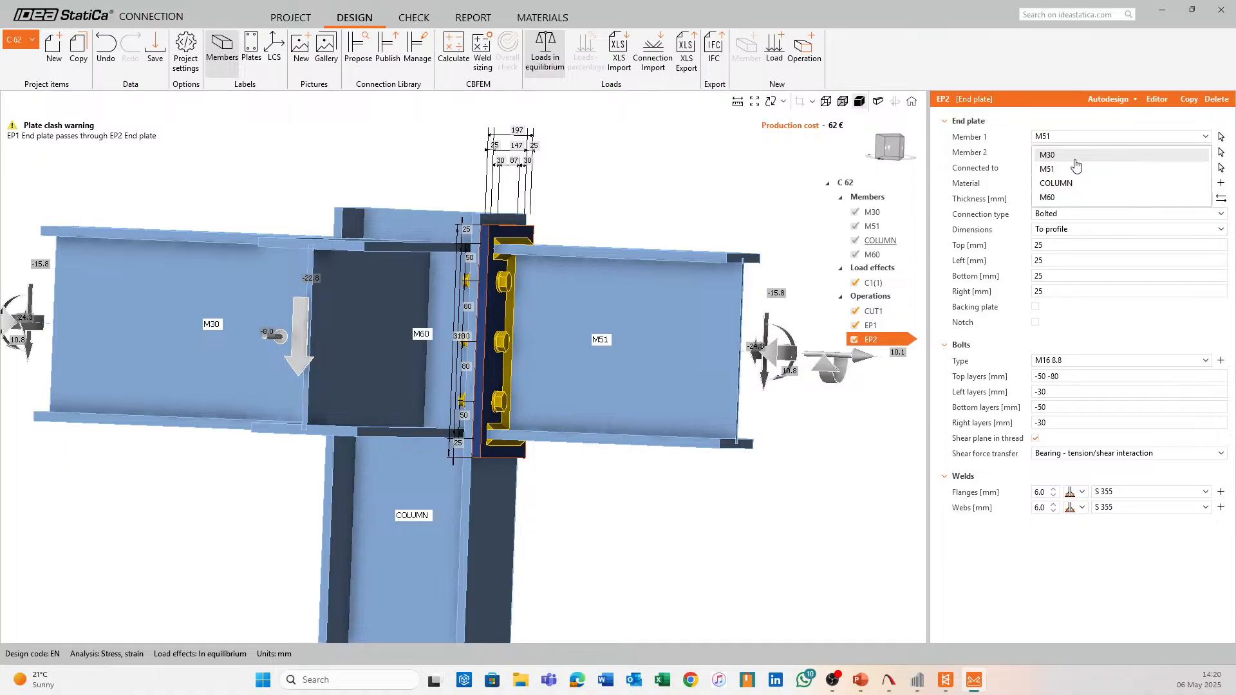
left_click(1073, 161)
Inspect the M30 and M51 end plates on the two sides of the column
middle_click_drag(452, 403, 585, 373)
mouse_move(364, 390)
middle_mouse_down("ctrl")
mouse_move(579, 406)
mouse_move(370, 398)
middle_mouse_up("ctrl")
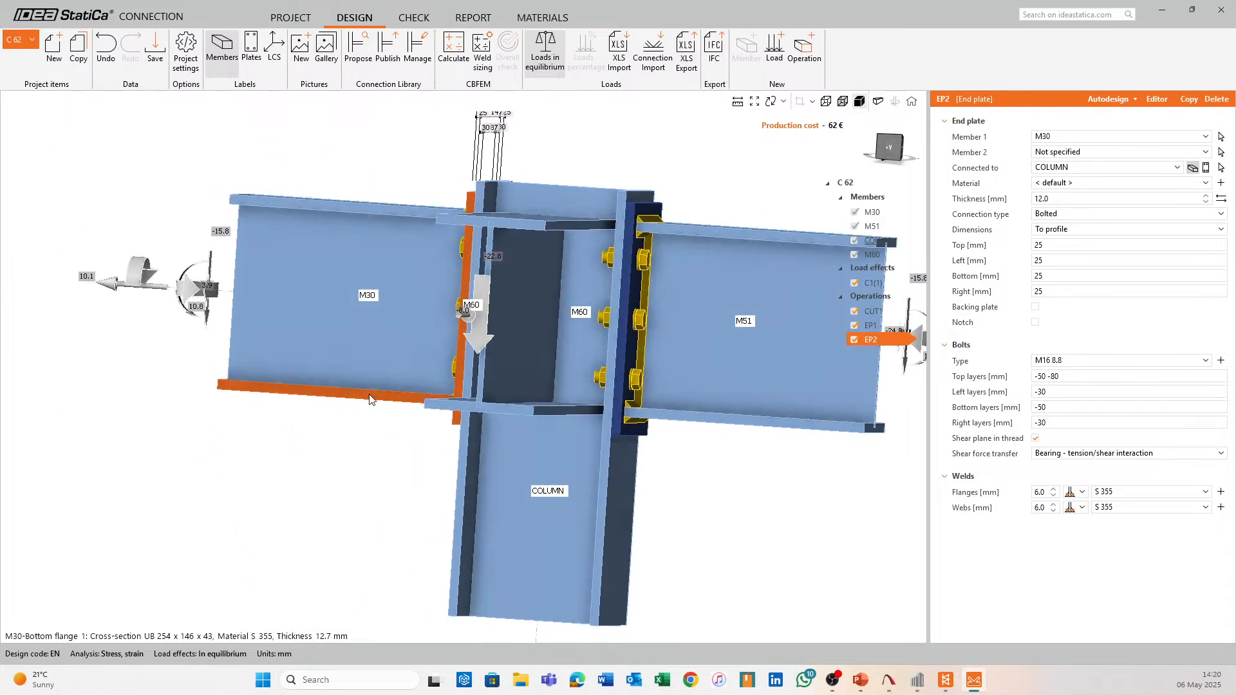
middle_click_drag(456, 399, 434, 386, "ctrl")
scroll(601, 503, "down", 2)
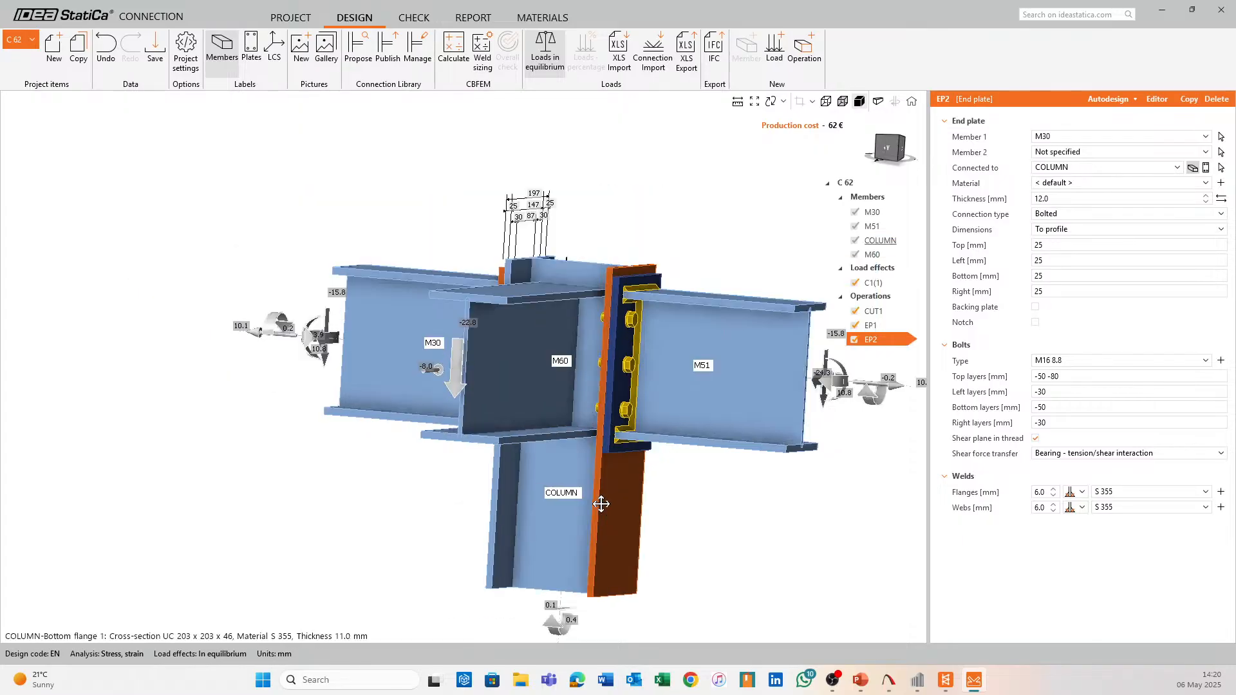
middle_click_drag(601, 504, 432, 471)
mouse_move(540, 475)
middle_mouse_down("ctrl")
mouse_move(483, 472)
mouse_move(540, 486)
mouse_move(525, 481)
middle_mouse_up("ctrl")
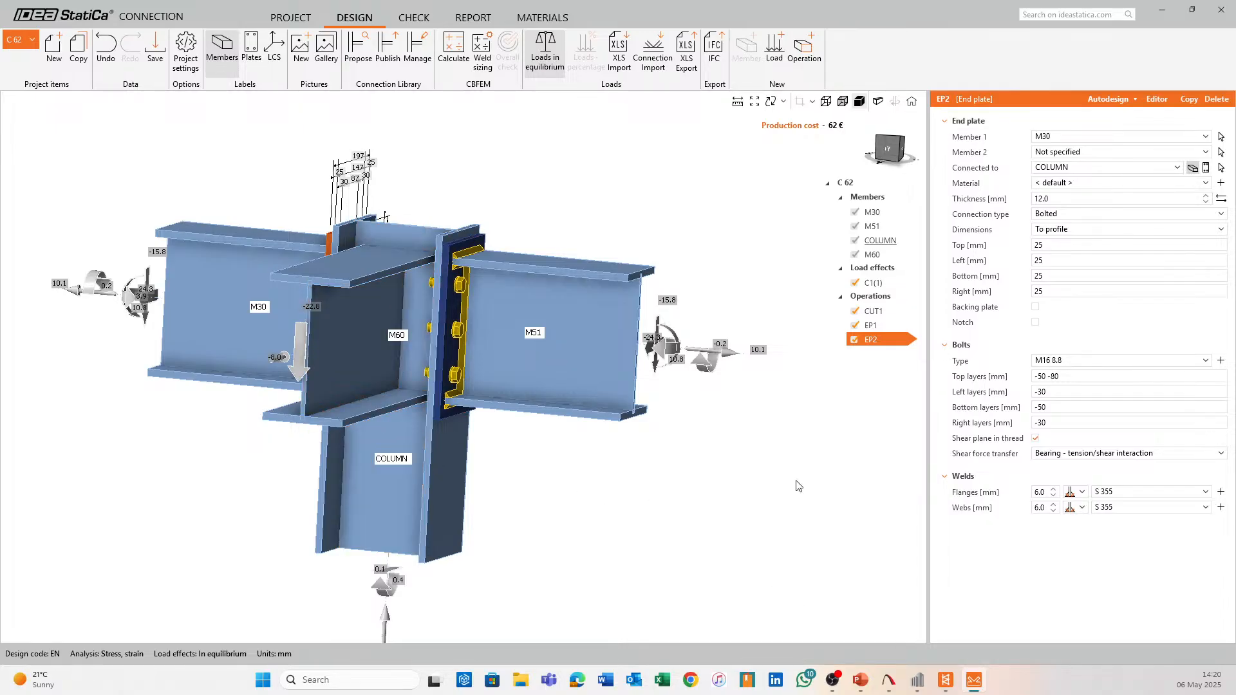
Switch to Sumo and inspect the start and end fixity of Beam 4 at the middle column
left_click(917, 679)
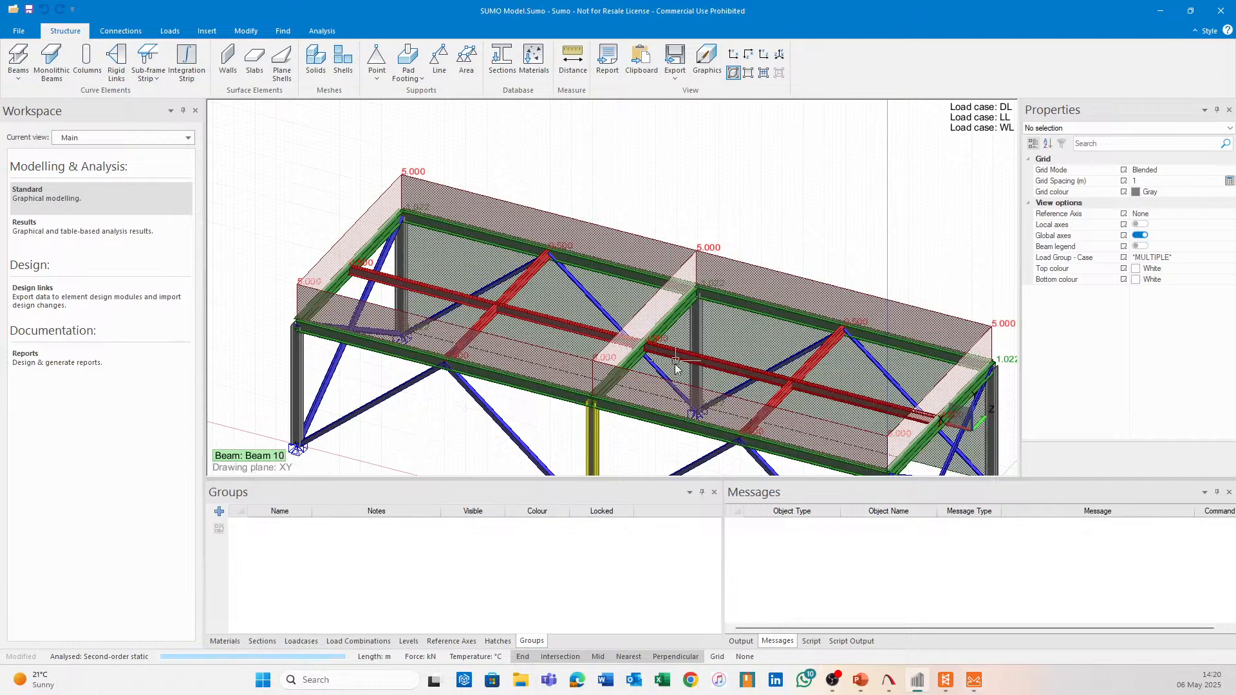
scroll(694, 325, "up", 5)
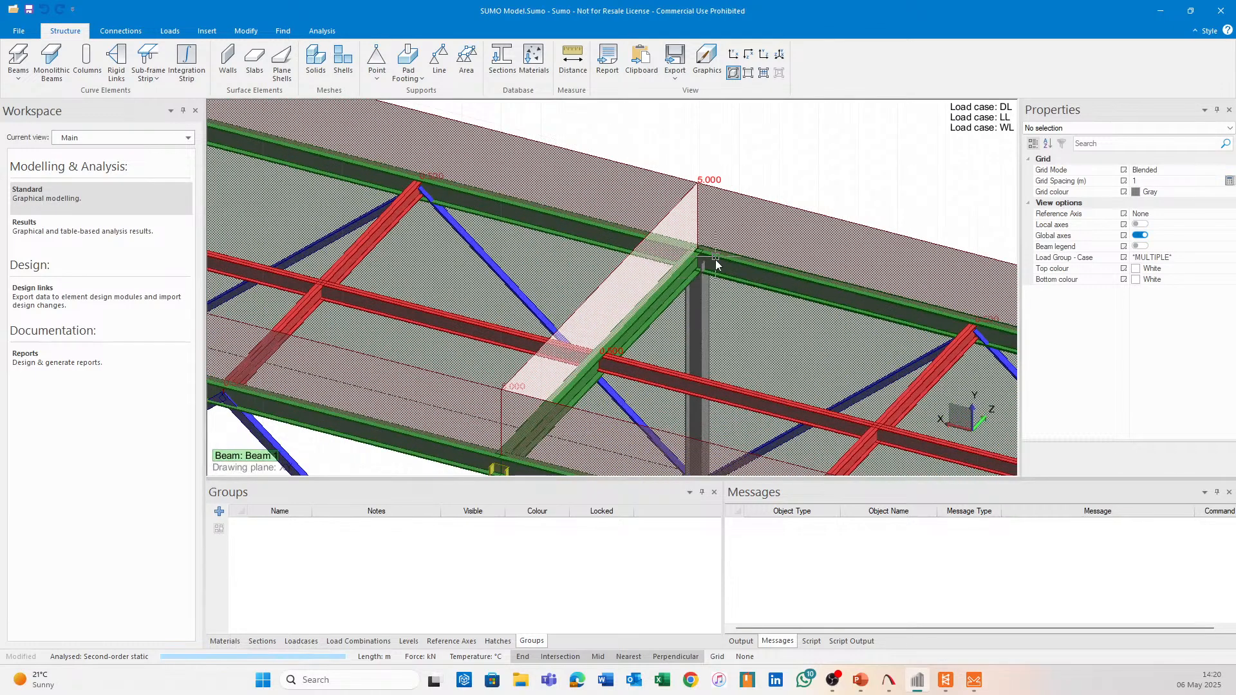
left_click(657, 323)
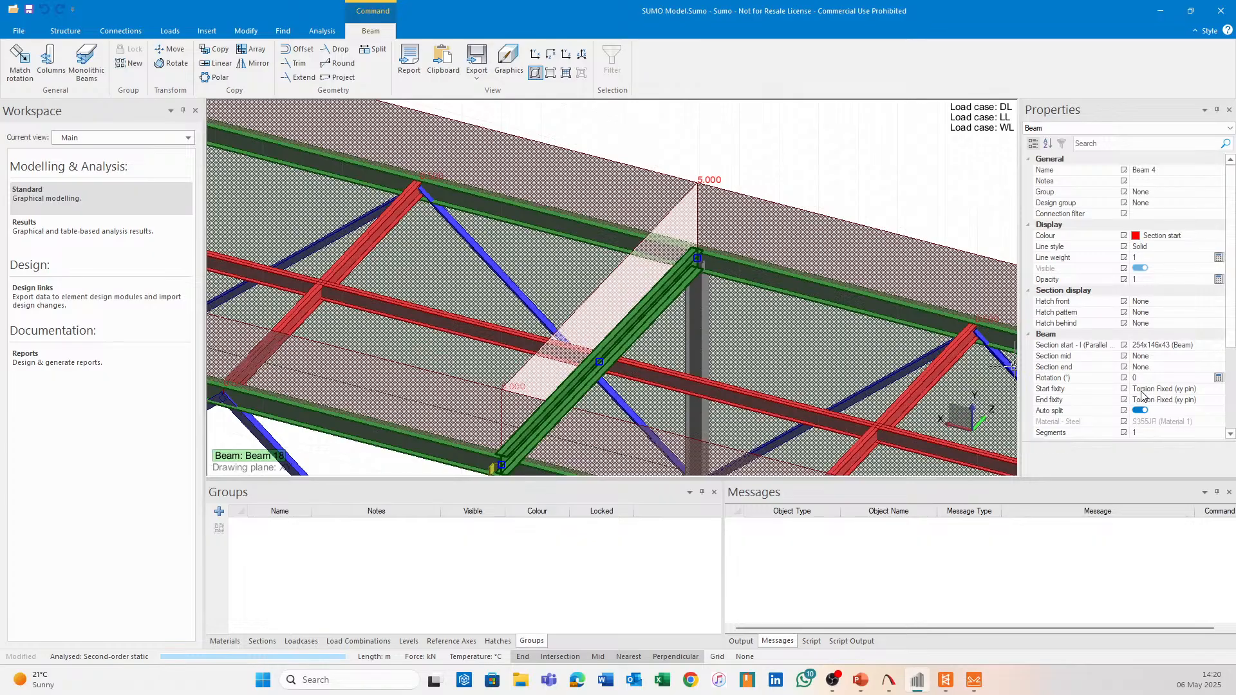
left_click(818, 162)
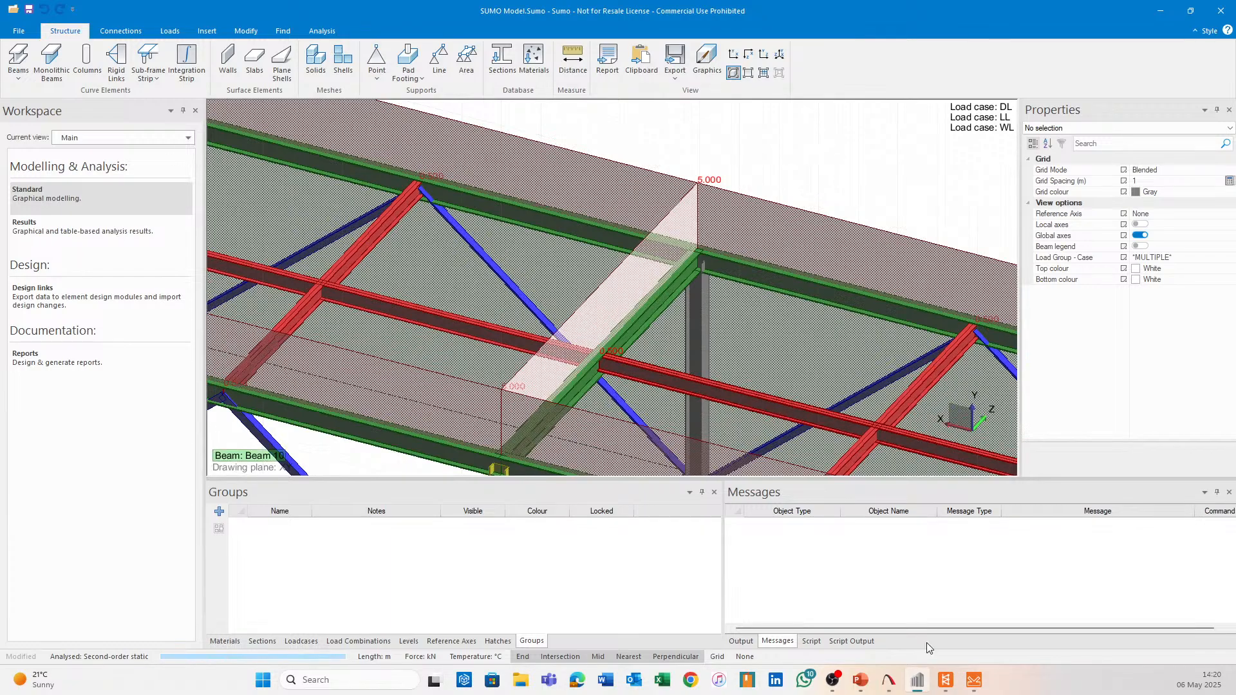
mouse_move(974, 684)
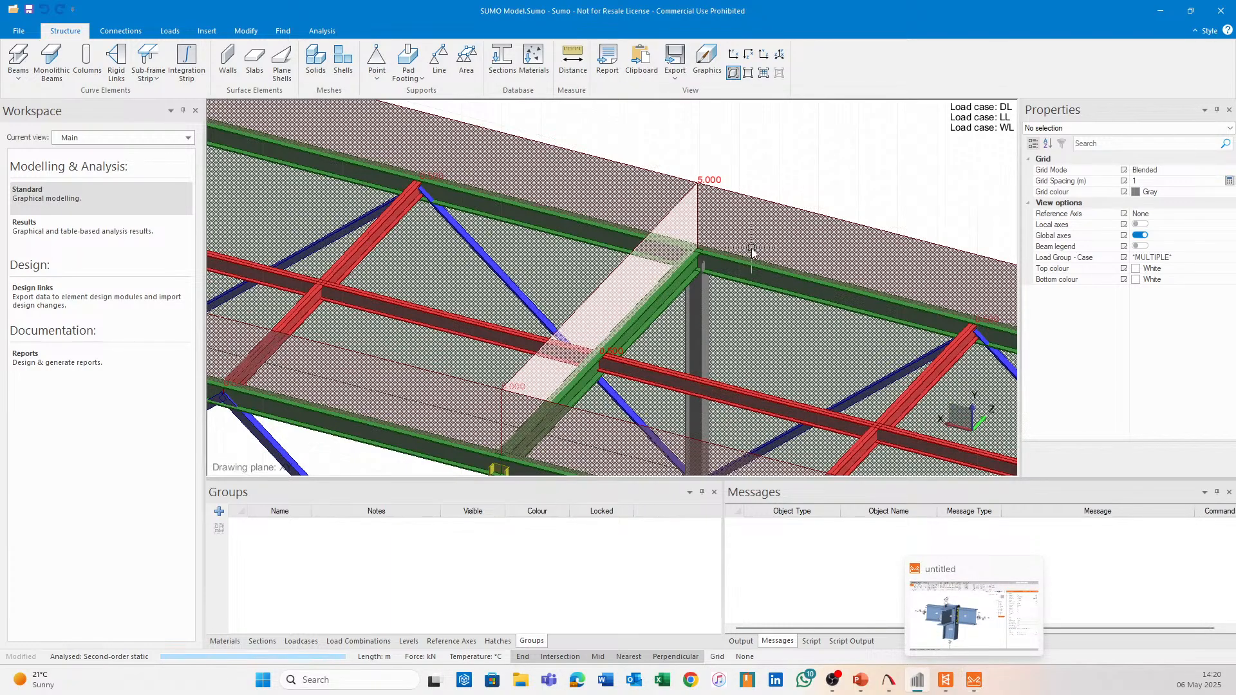
Review the start fixity options available for Beam 4
left_click(657, 318)
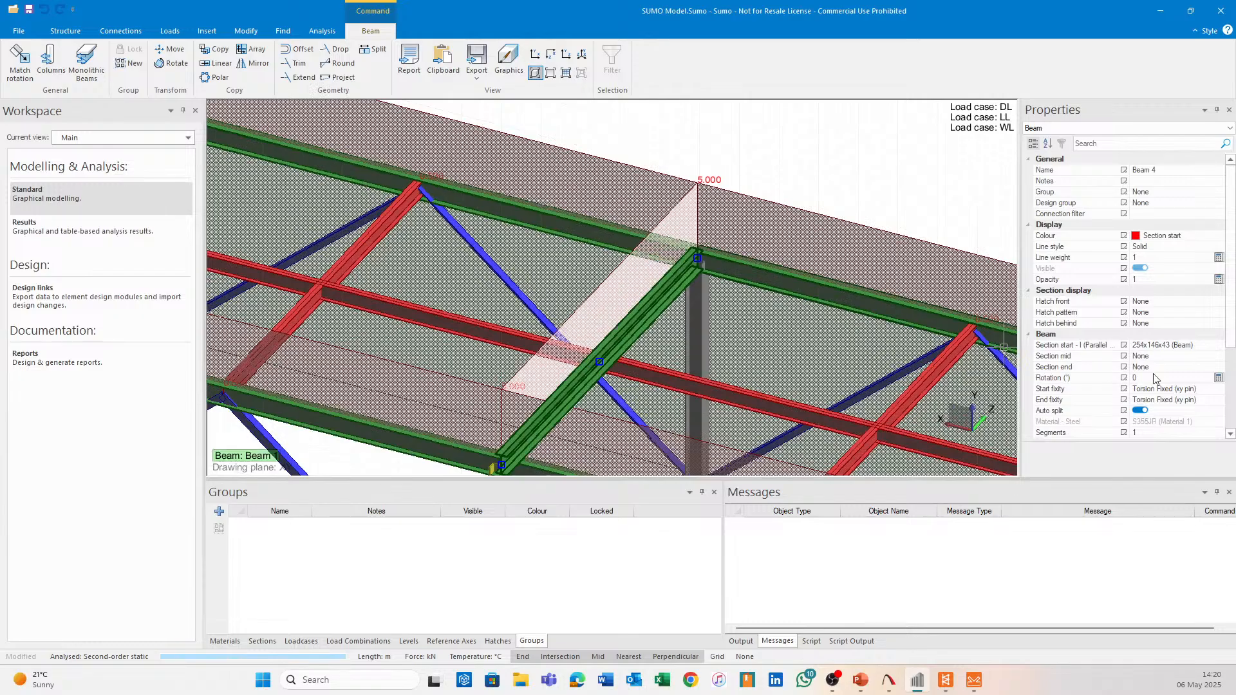
left_click(1221, 390)
left_click(1220, 390)
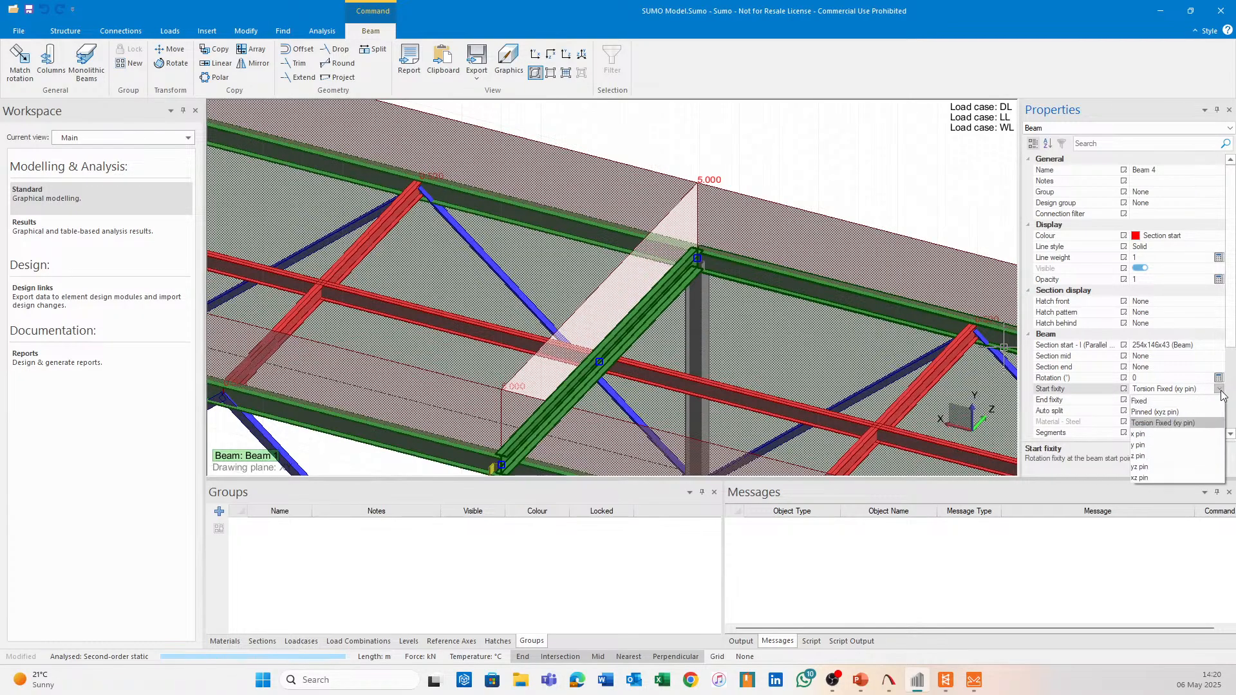
left_click(949, 165)
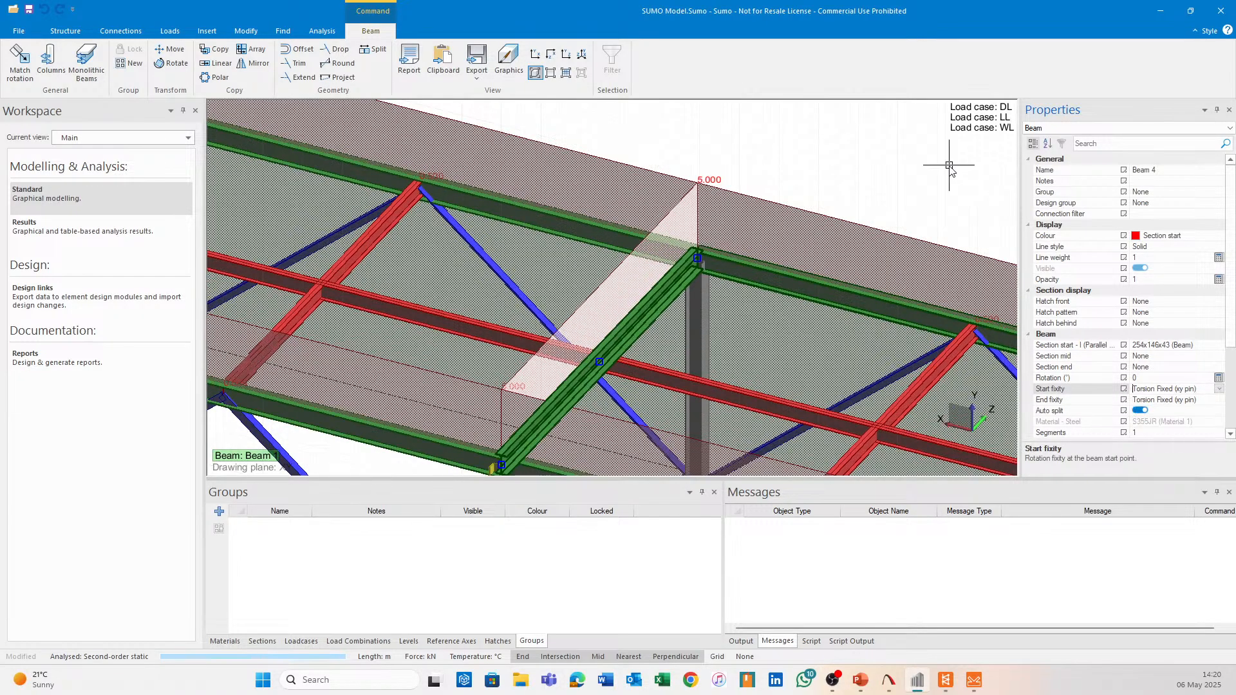
Compare the end fixities of Beam 1 with those of Beam 4
left_click(949, 165)
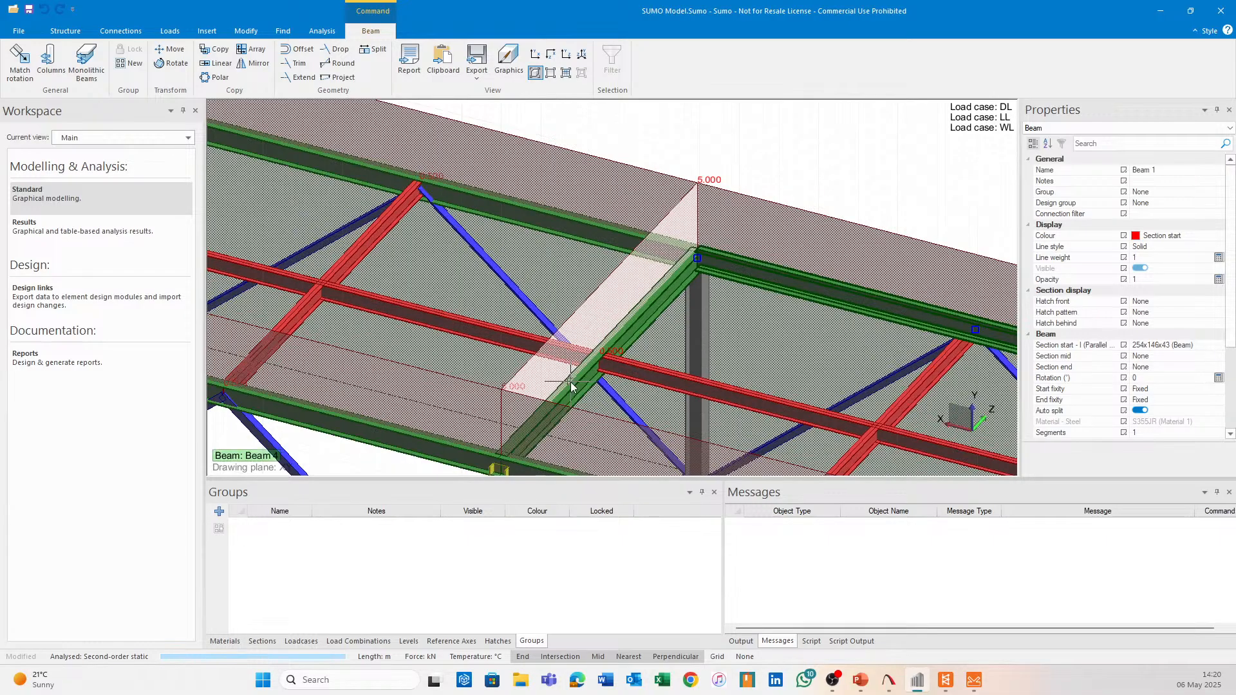
scroll(671, 340, "down", 3)
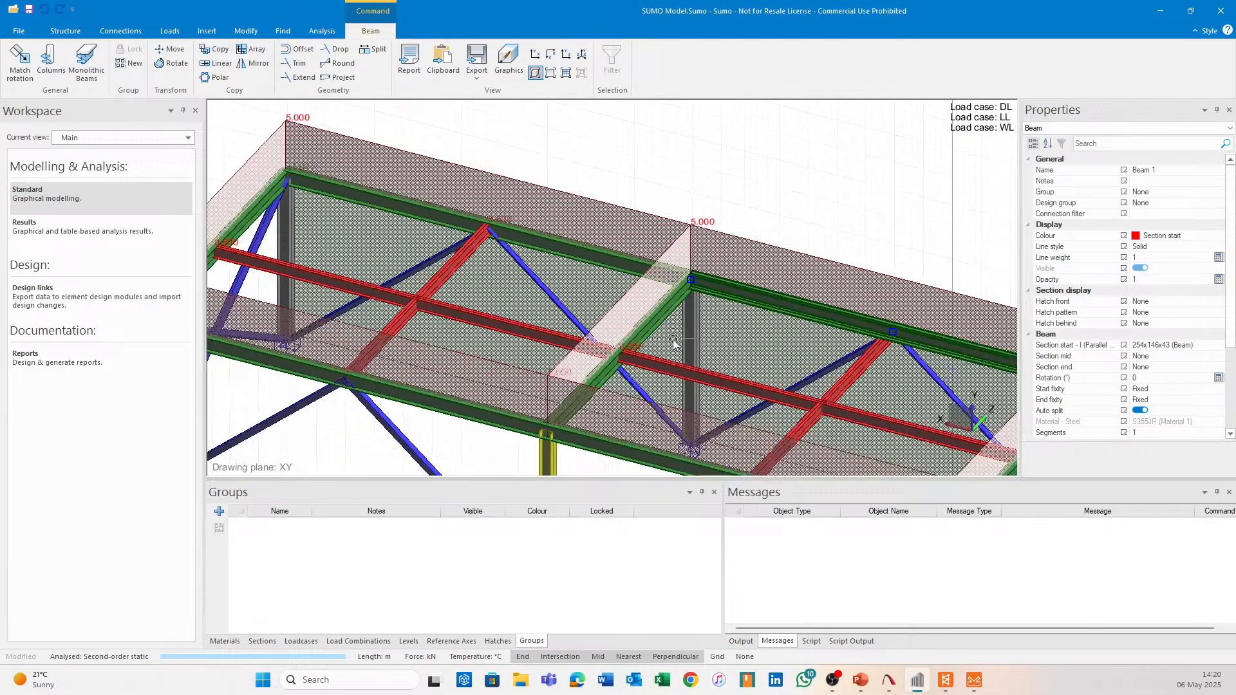
left_click(641, 328)
left_click(641, 332)
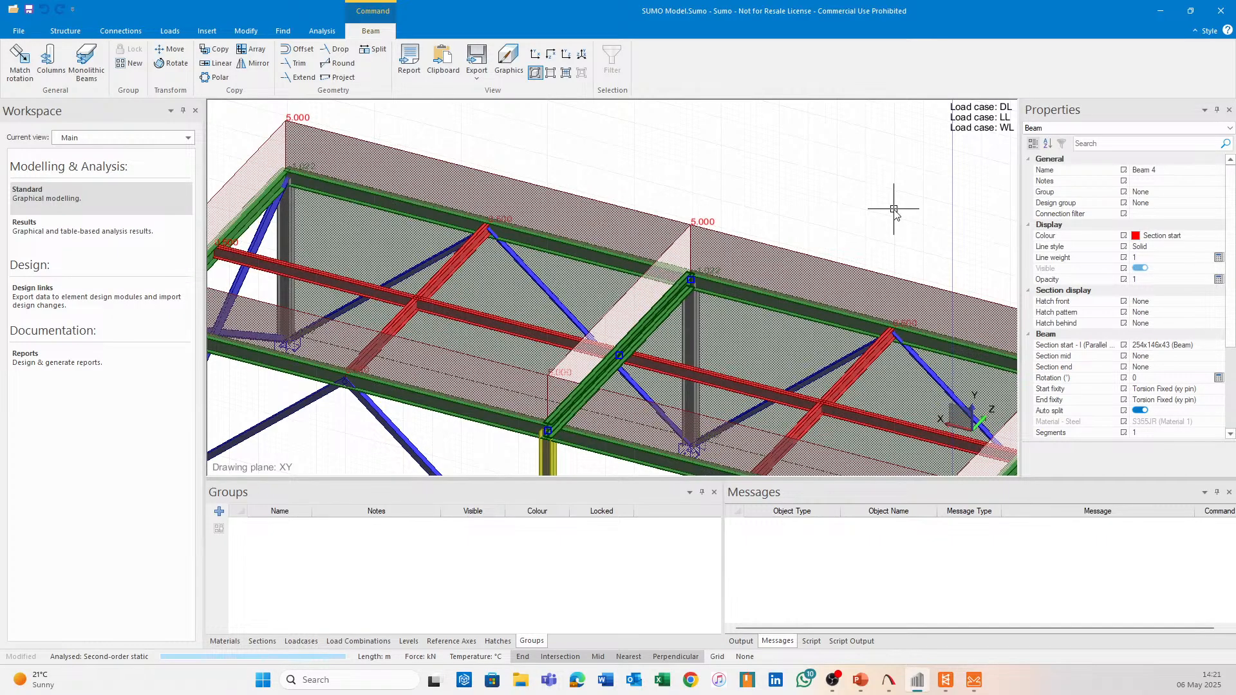
key("Escape")
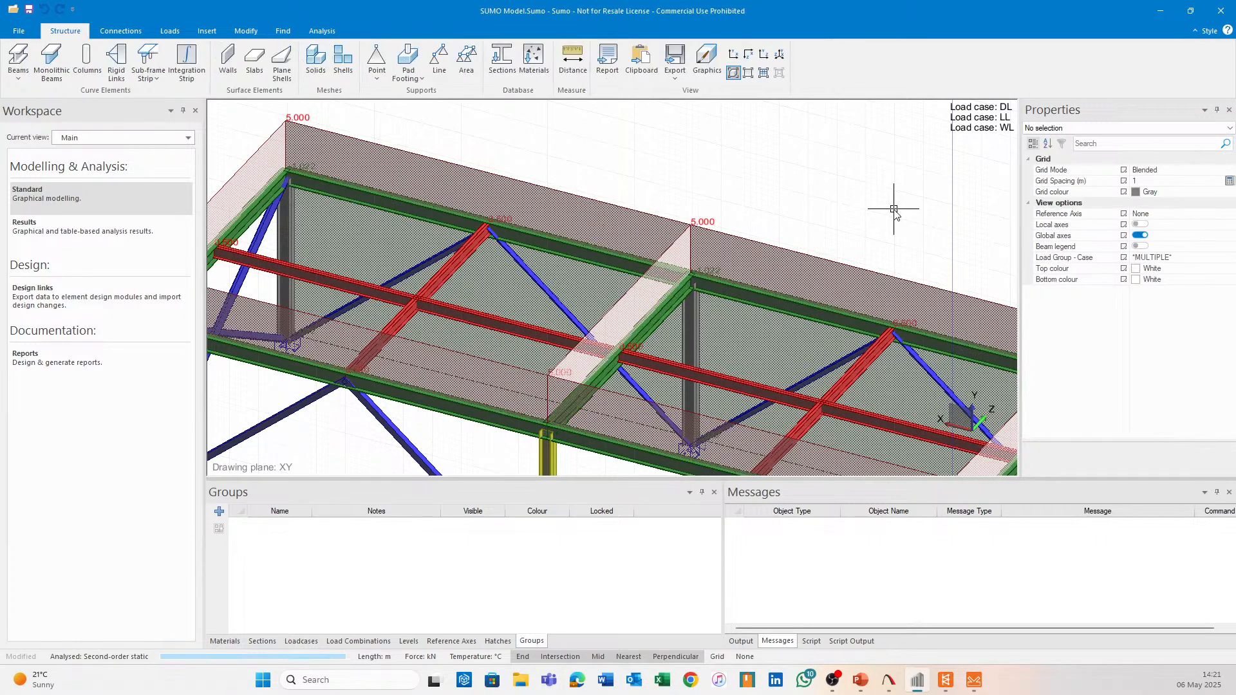
scroll(893, 209, "down", 1)
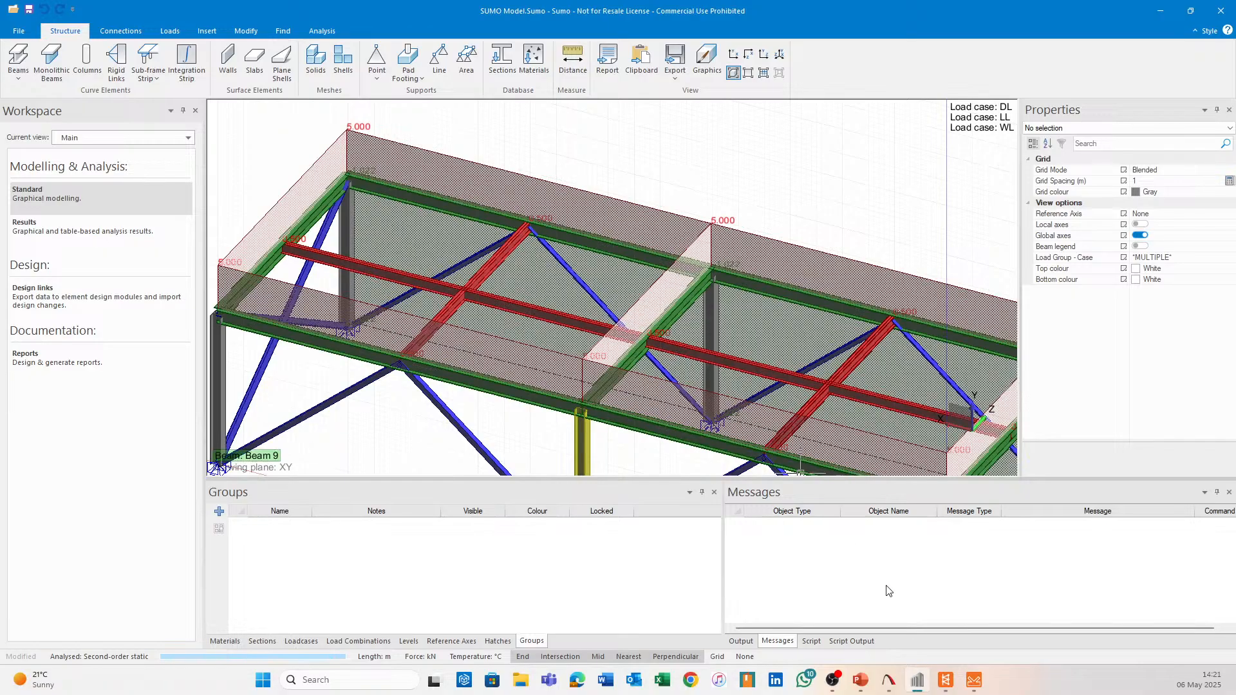
Switch back to IDEA StatiCa Connection and add a shear plate operation to joint C 62
left_click(974, 688)
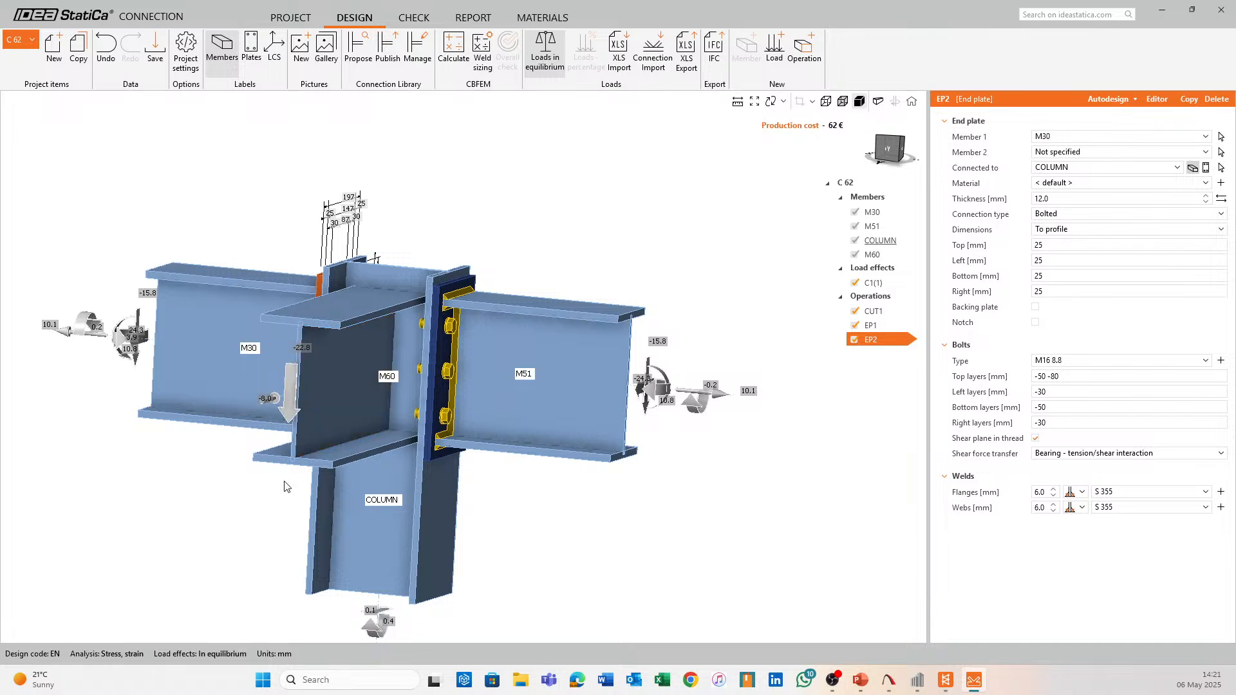
middle_click_drag(285, 484, 390, 494)
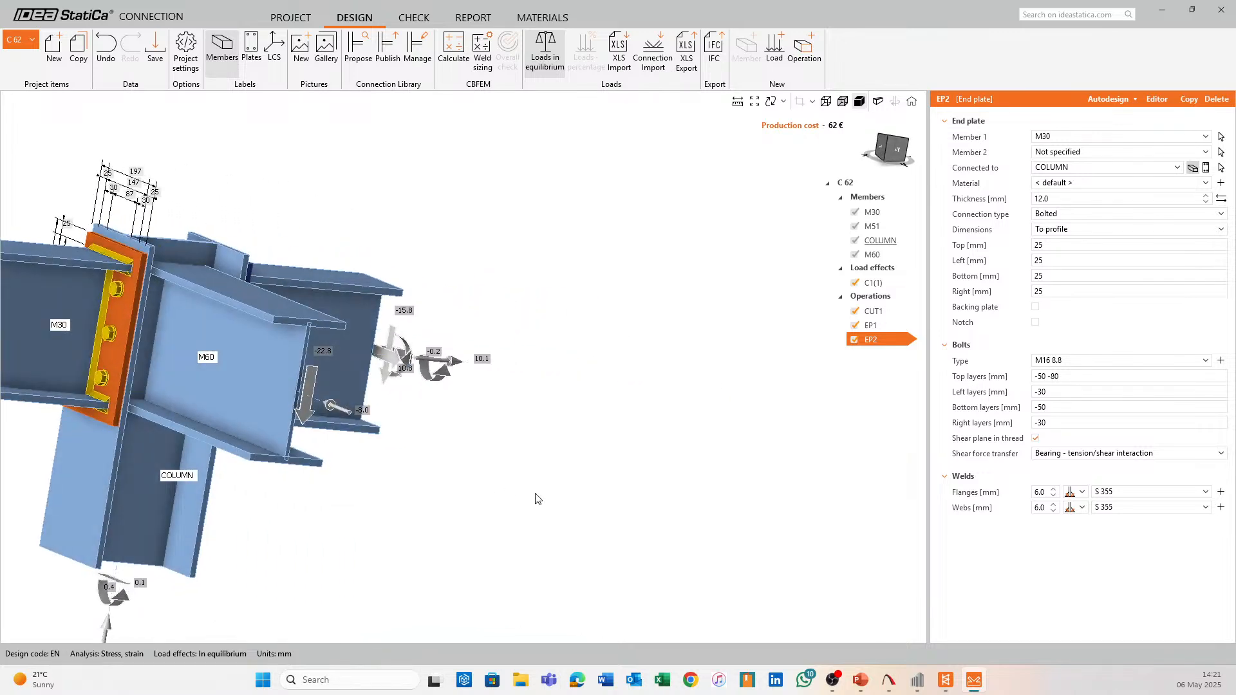
middle_click_drag(535, 494, 599, 496)
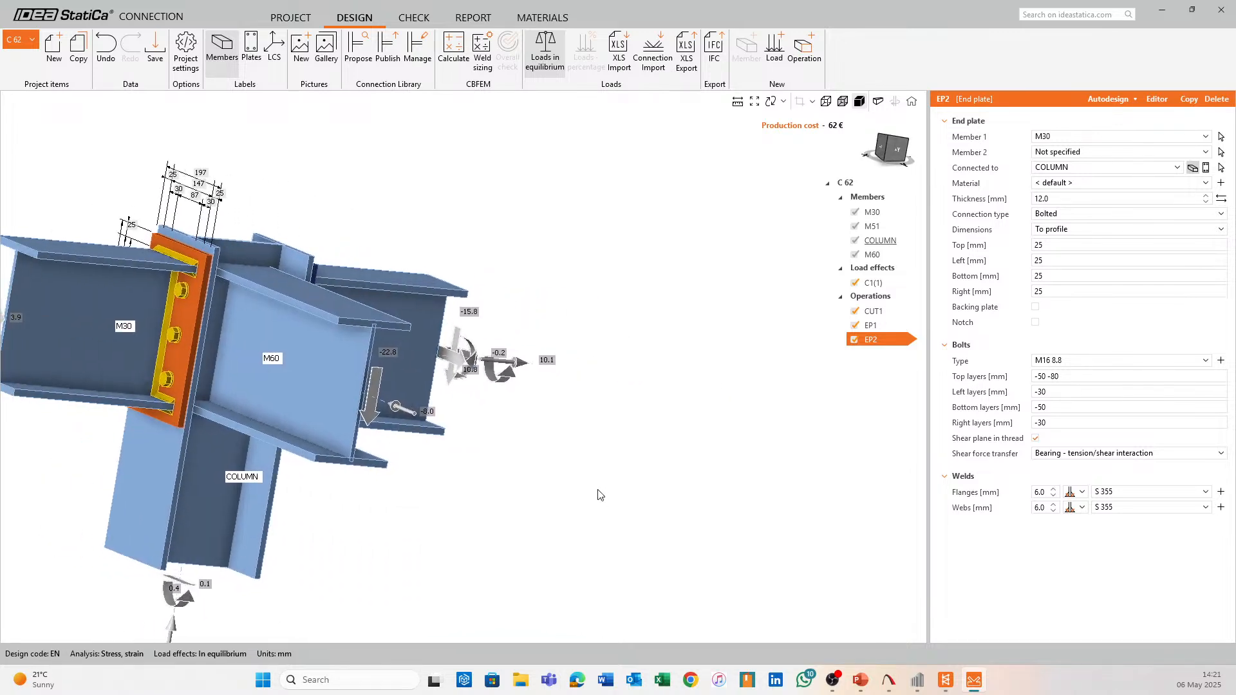
scroll(598, 493, "down", 2)
middle_click_drag(486, 455, 305, 385, "ctrl")
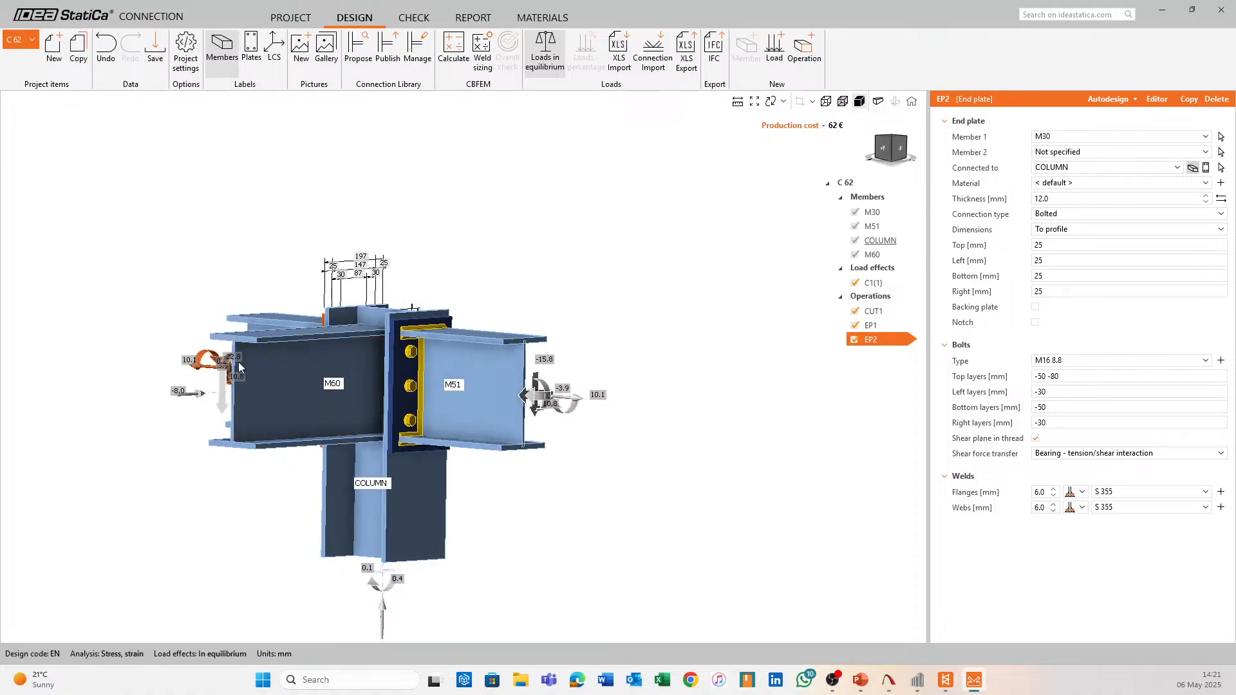
scroll(299, 389, "up", 2)
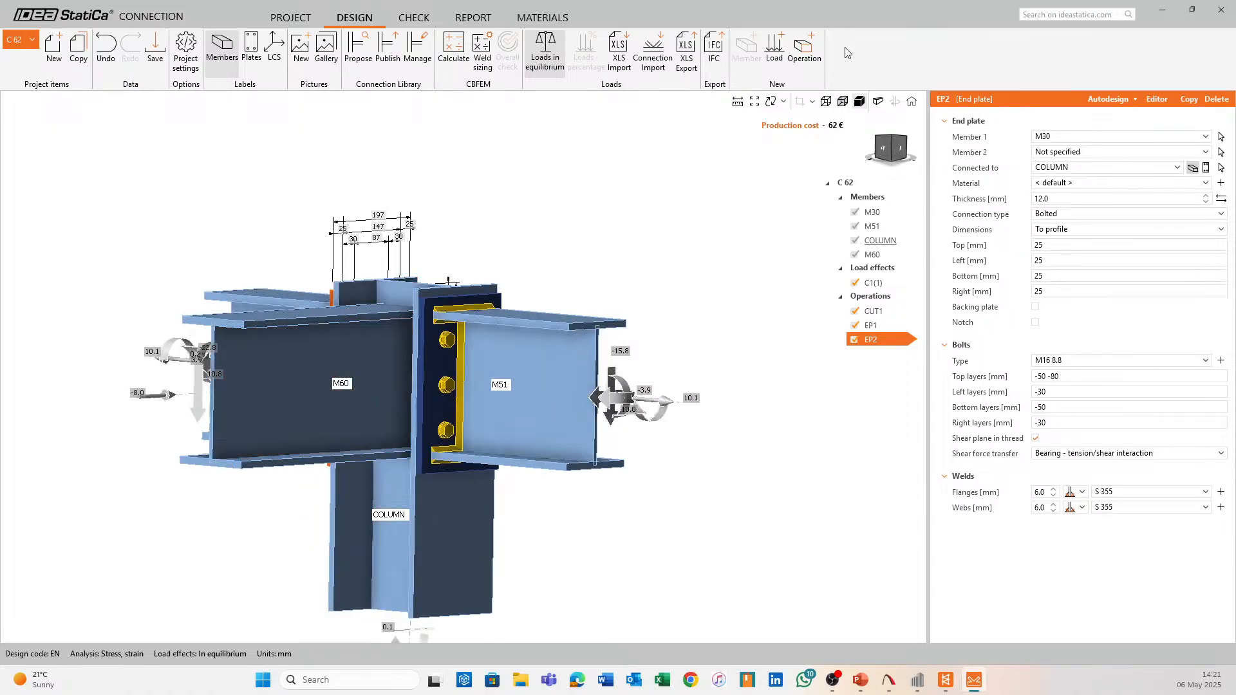
left_click(811, 56)
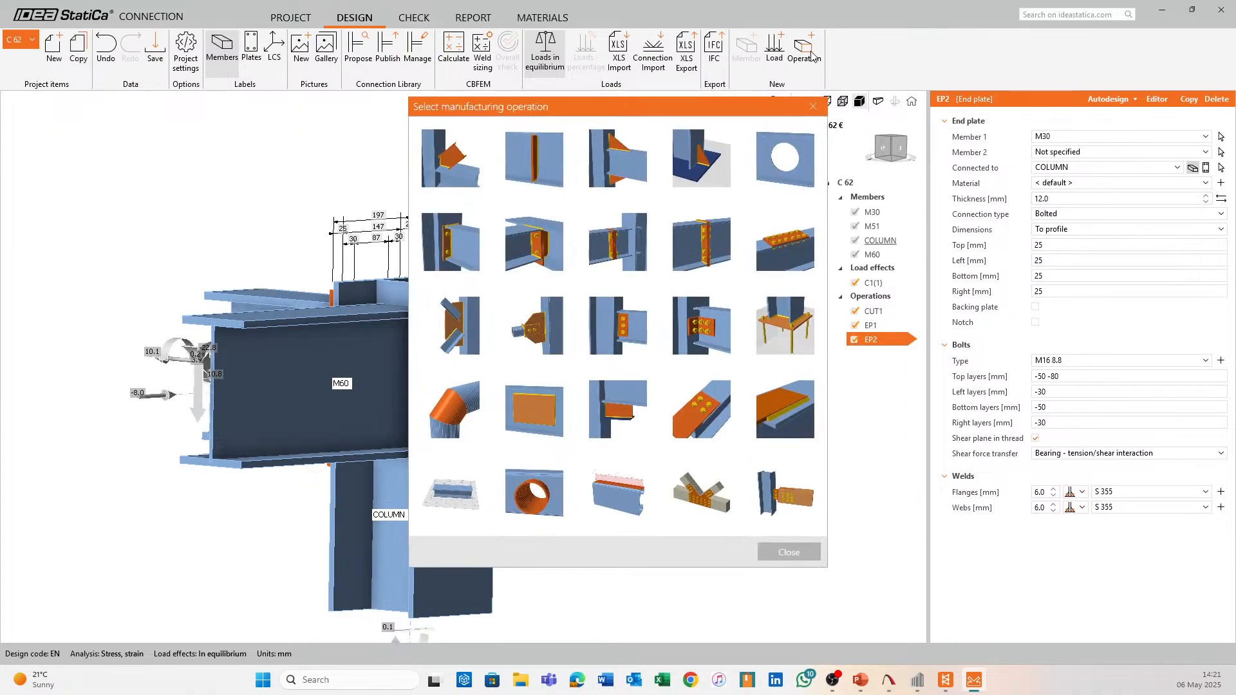
left_click(625, 320)
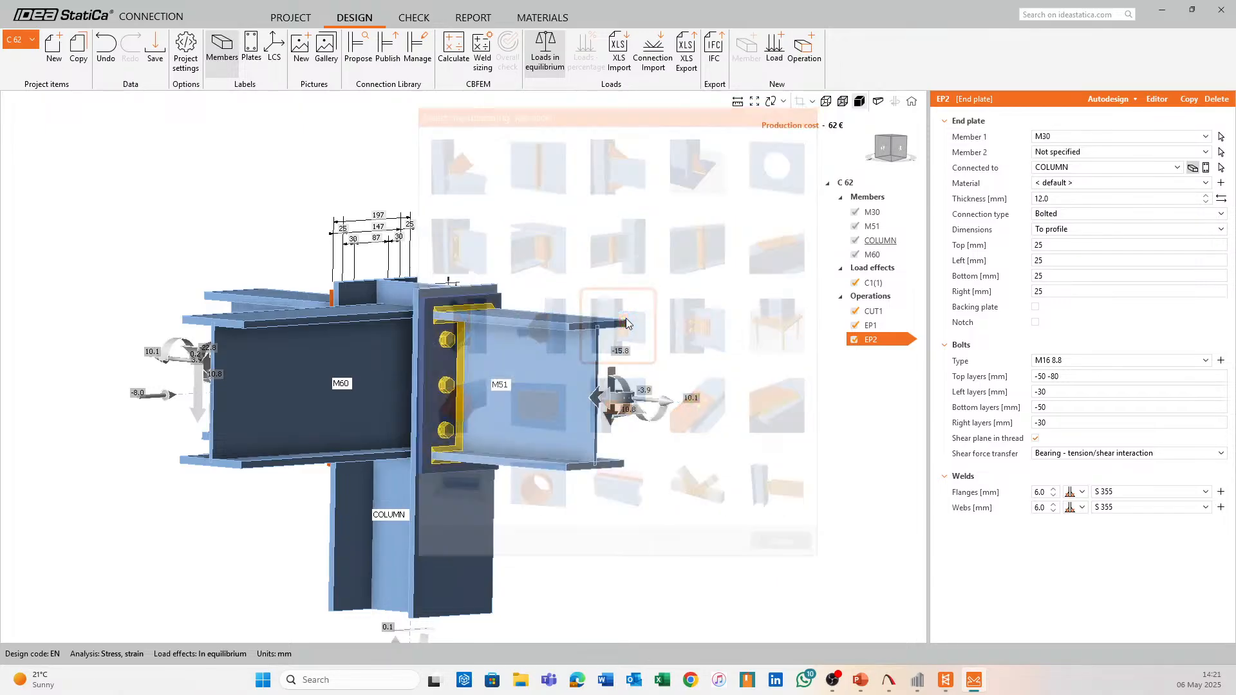
Assign member M60 as the beam of the new shear plate
mouse_move(453, 481)
right_mouse_down()
mouse_move(536, 468)
mouse_move(432, 471)
right_mouse_up()
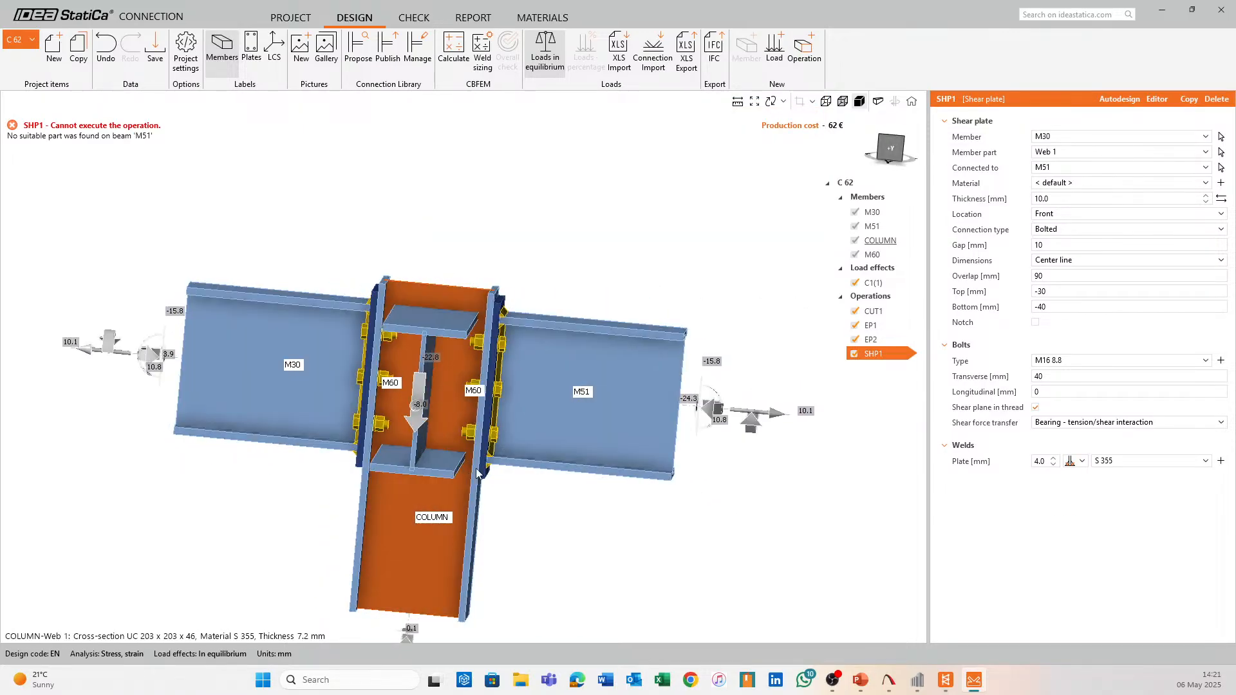
left_click(1081, 141)
left_click(1047, 197)
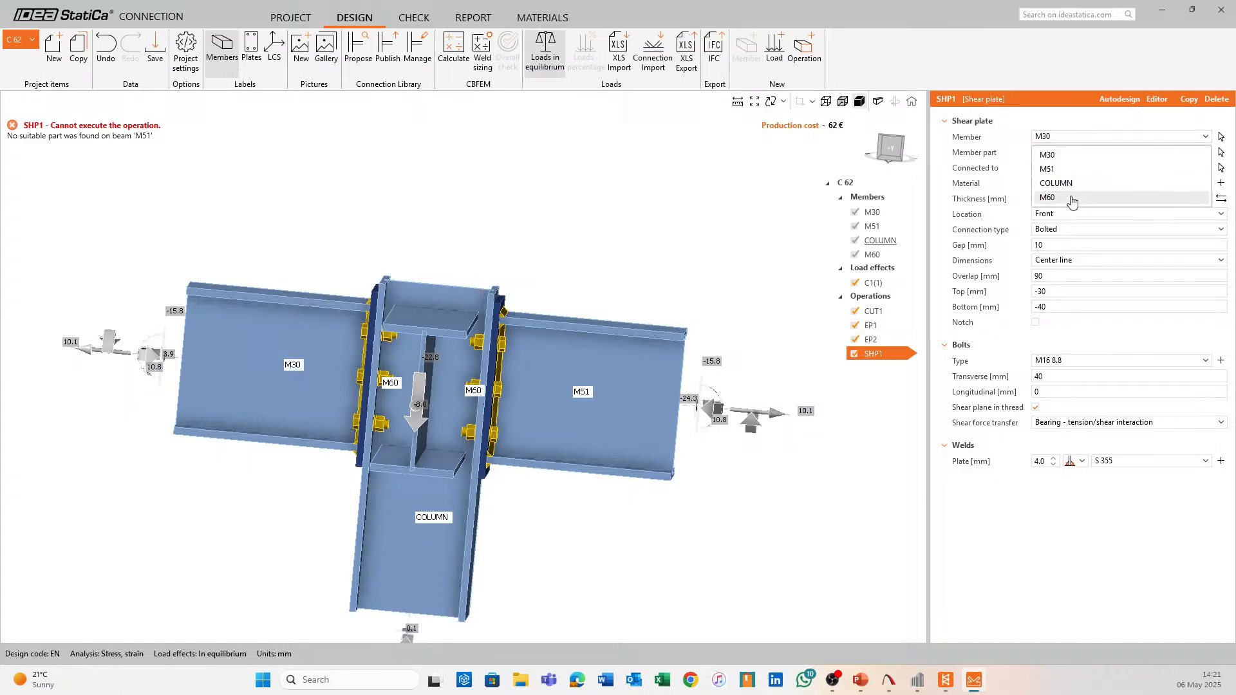
Connect the M60 shear plate to COLUMN instead of M51
right_click_drag(489, 464, 556, 459)
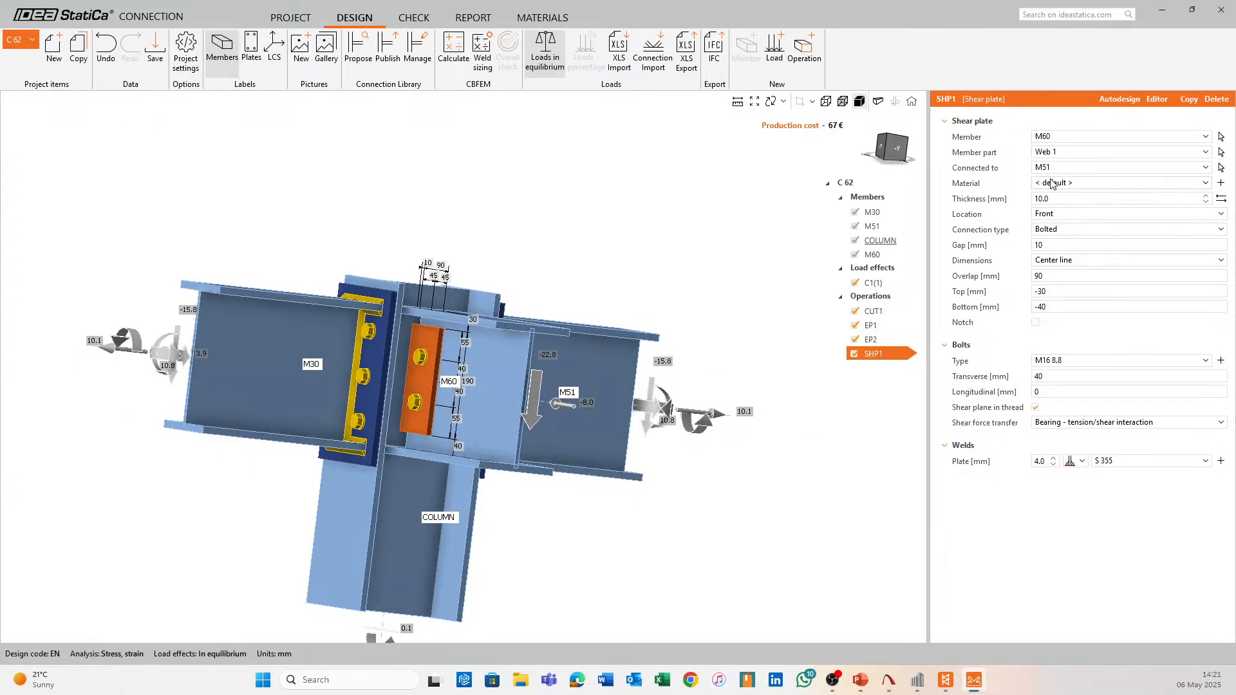
left_click(1072, 167)
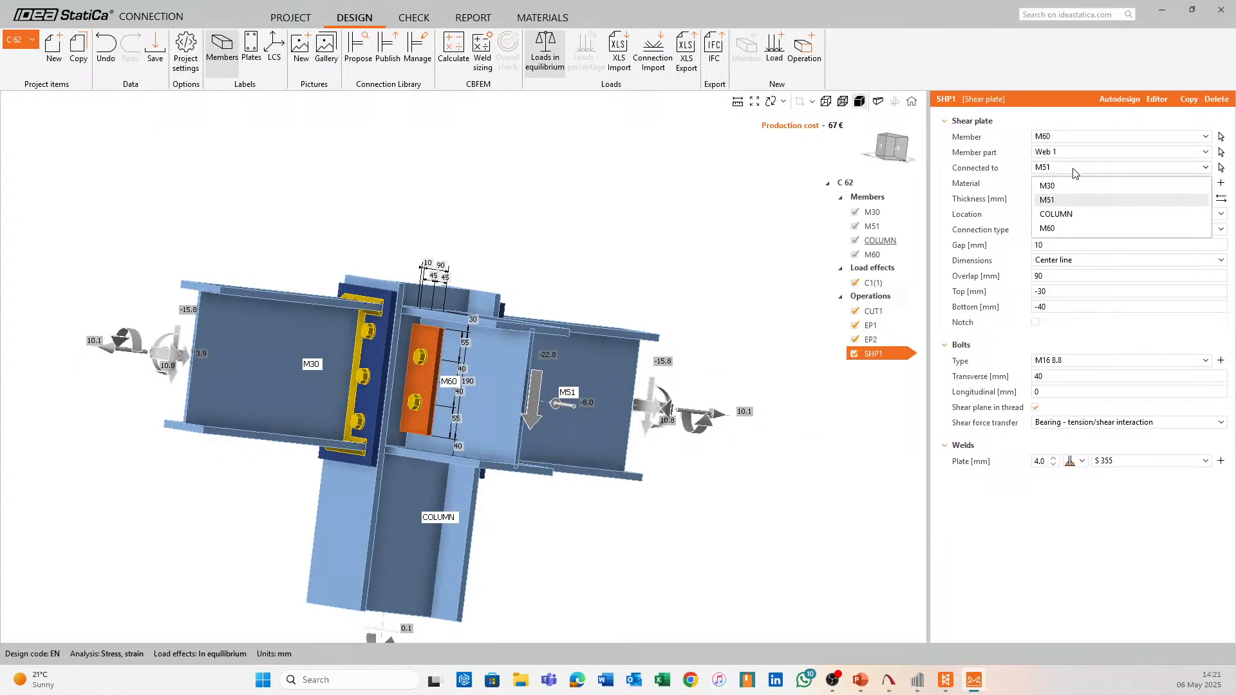
left_click(1056, 212)
right_click_drag(485, 348, 361, 359)
scroll(510, 354, "up", 5)
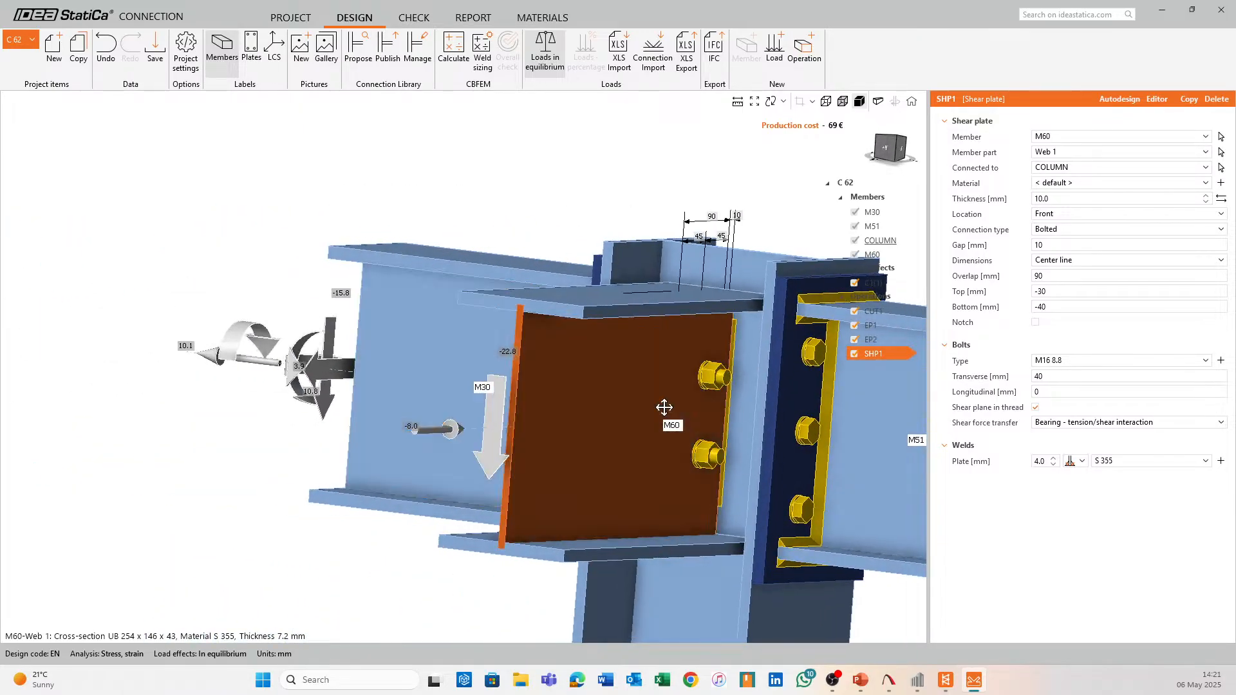
middle_click_drag(665, 408, 354, 362)
scroll(354, 362, "down", 2)
right_click_drag(332, 444, 372, 509)
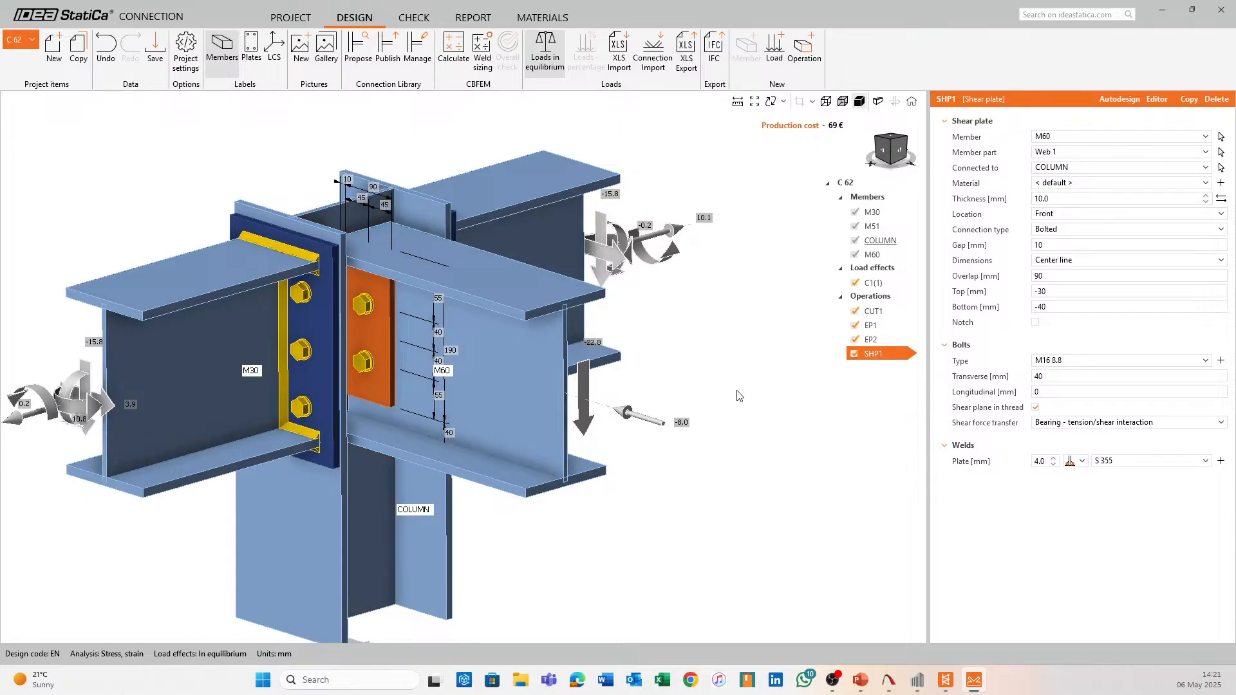
Run the CBFEM calculation of joint C 62 with the M60 shear plate included
scroll(738, 395, "down", 2)
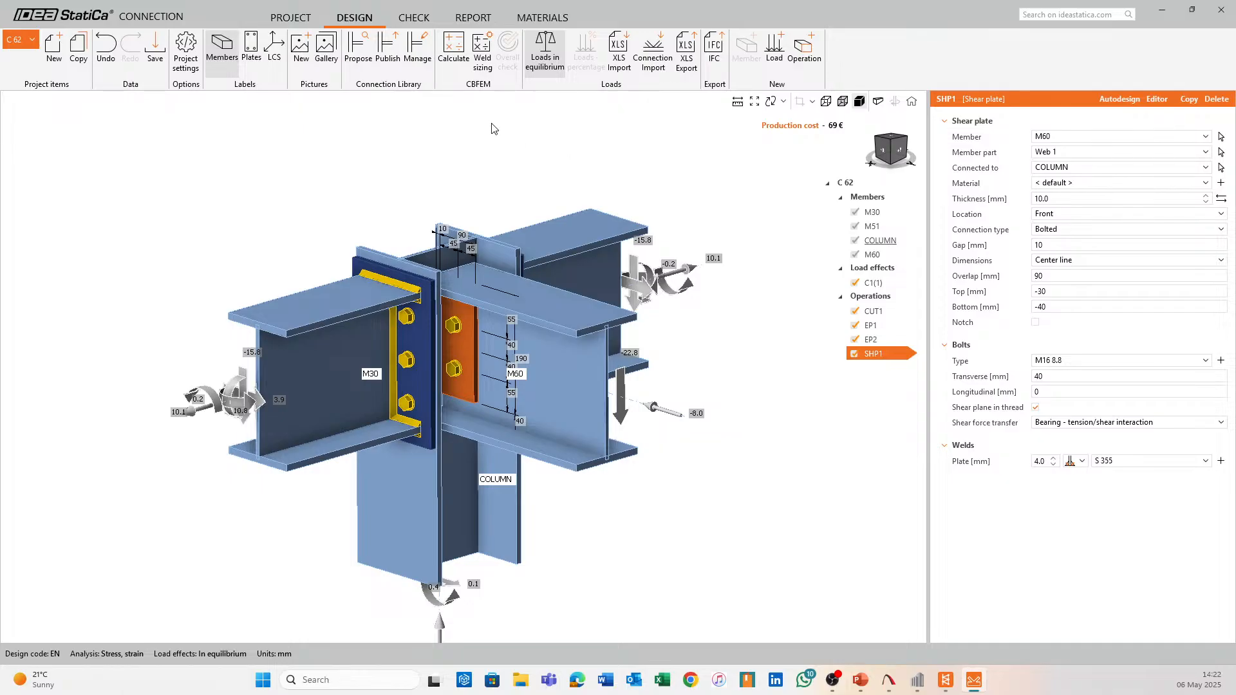
middle_click_drag(549, 204, 489, 240)
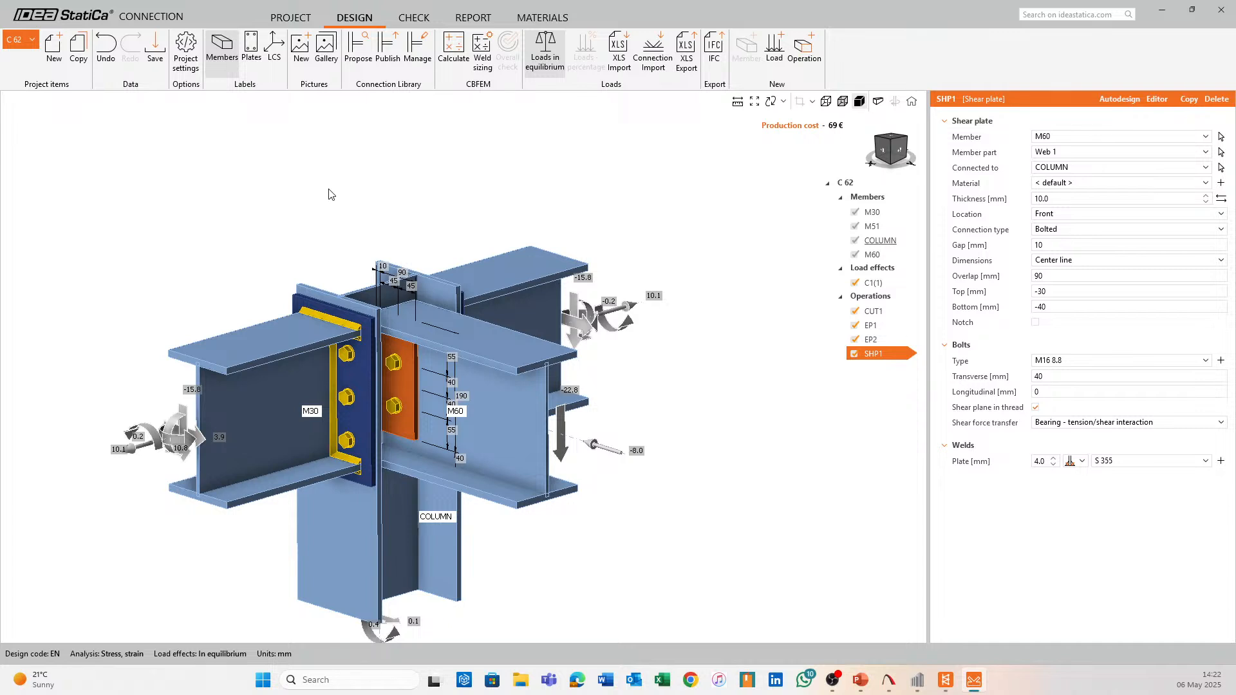
left_click(441, 62)
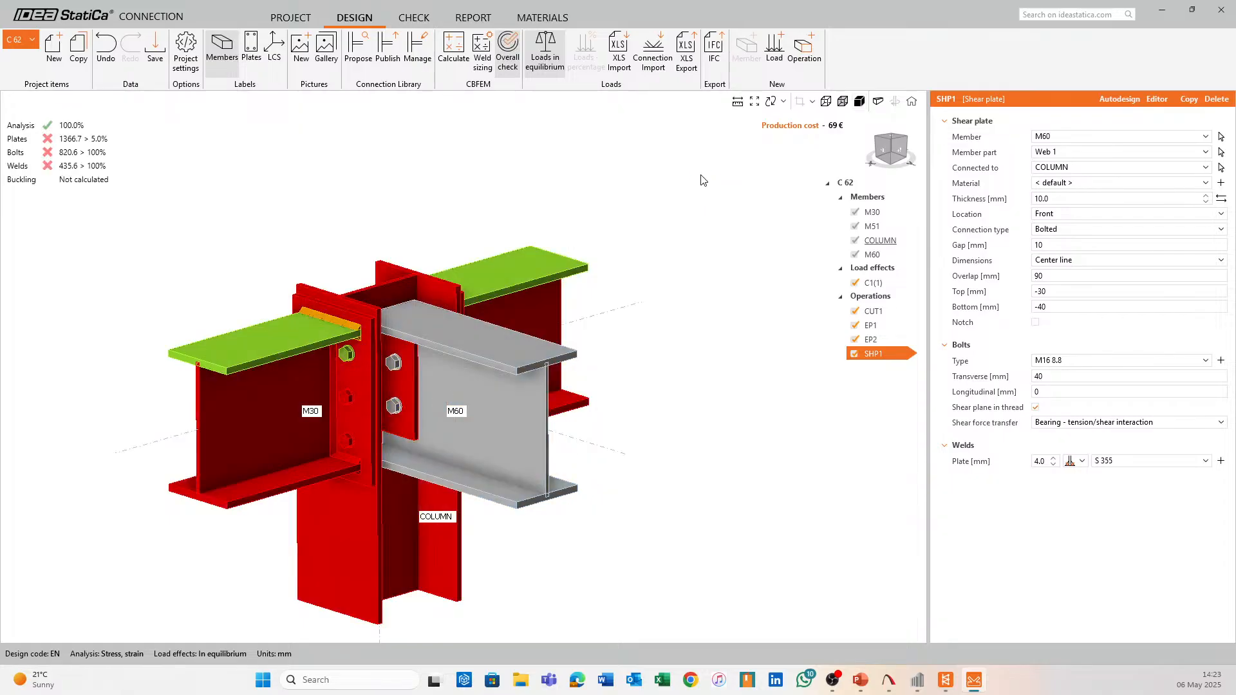
Examine the analysis, plate, bolt and weld check results and the coloured overall check of joint C 62
middle_click_drag(400, 145, 504, 152)
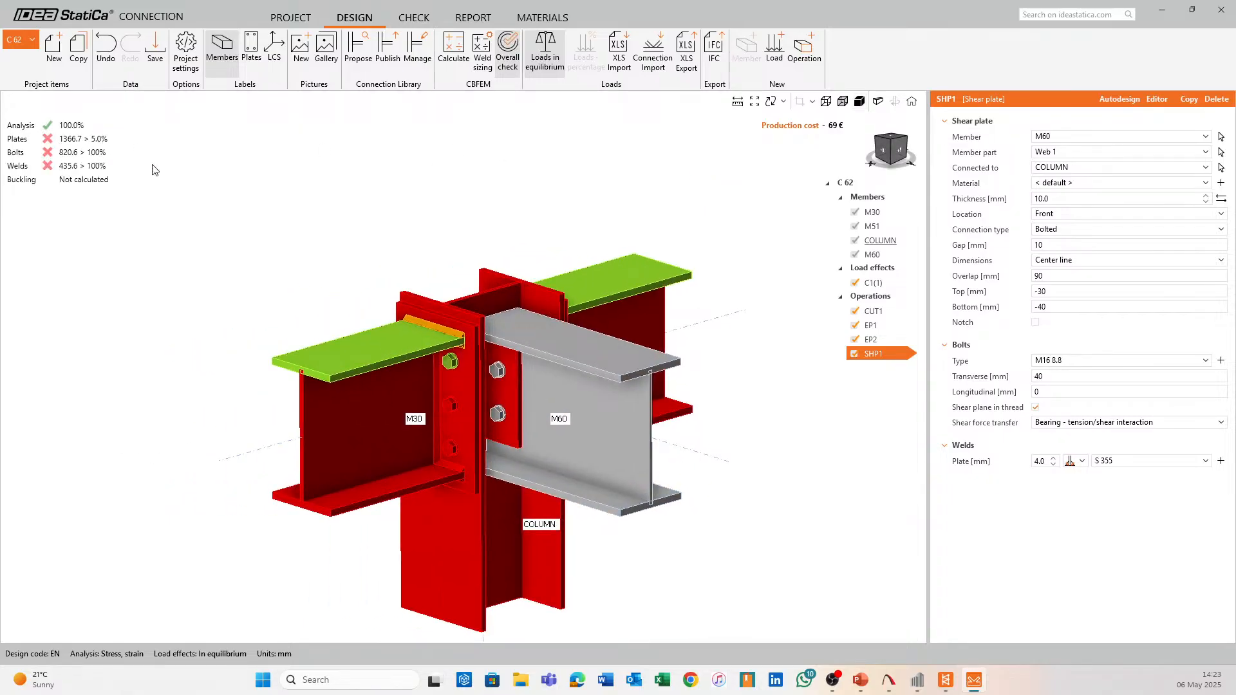
scroll(348, 233, "up", 2)
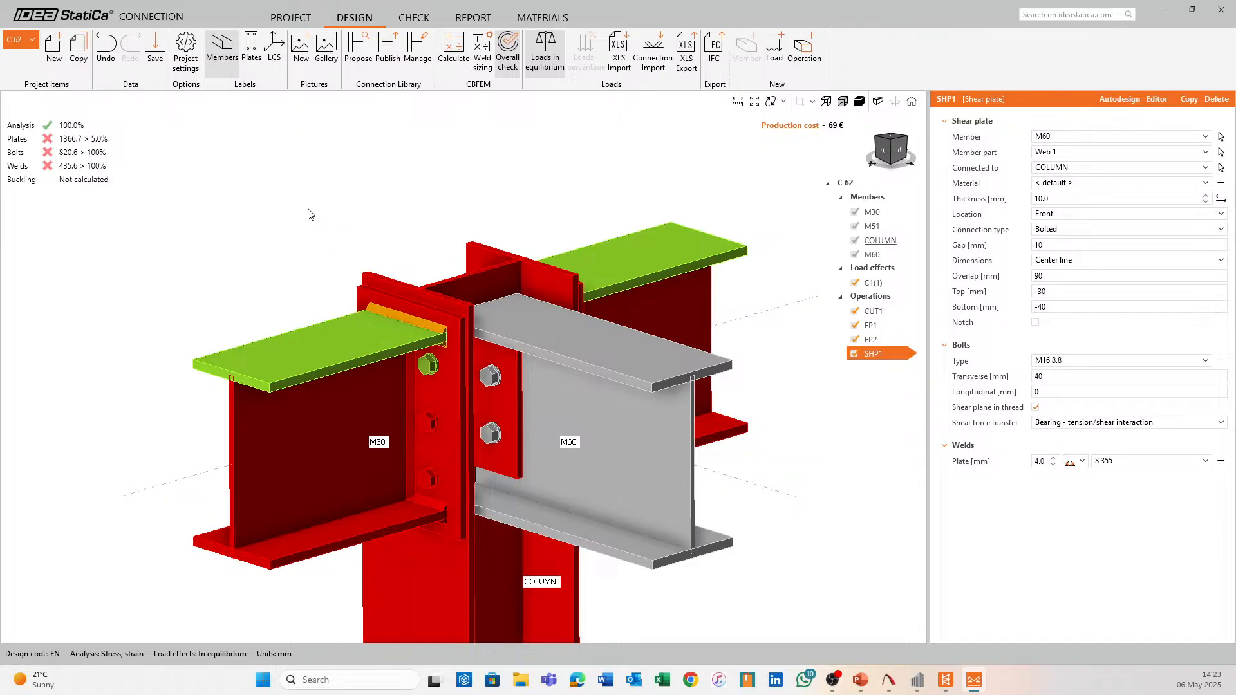
scroll(362, 230, "down", 2)
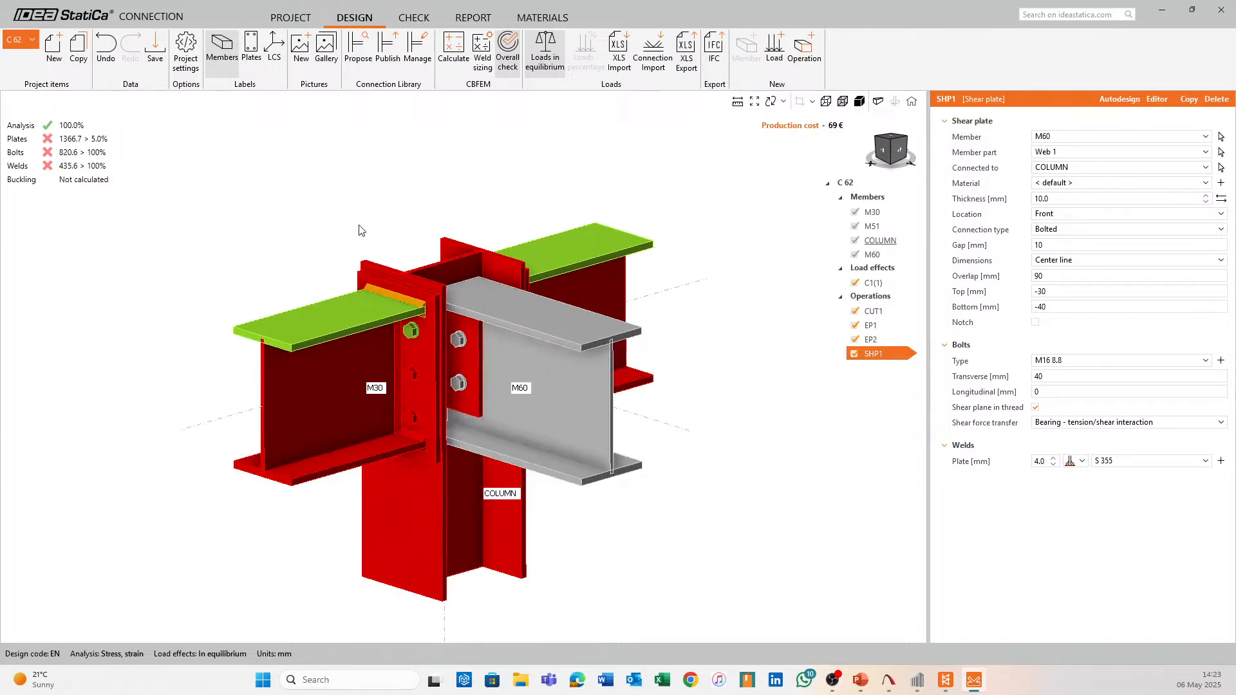
scroll(361, 230, "up", 1)
middle_click_drag(358, 243, 328, 248)
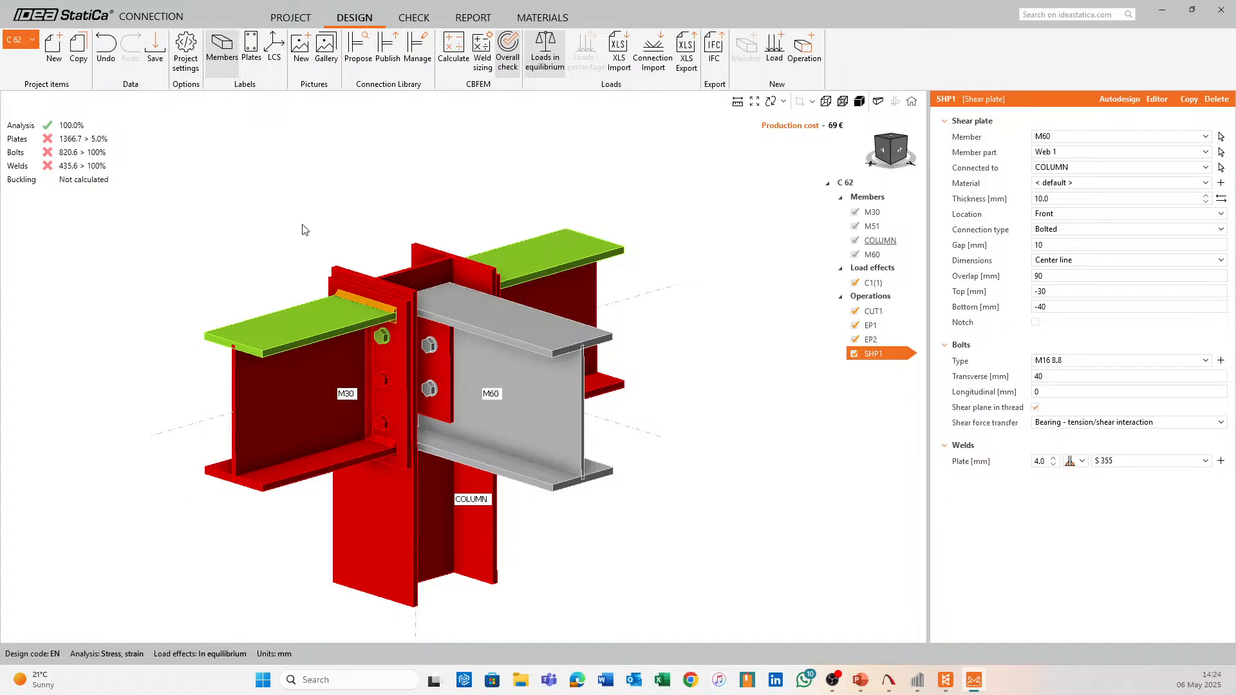
middle_click_drag(307, 227, 359, 243)
scroll(355, 219, "up", 2)
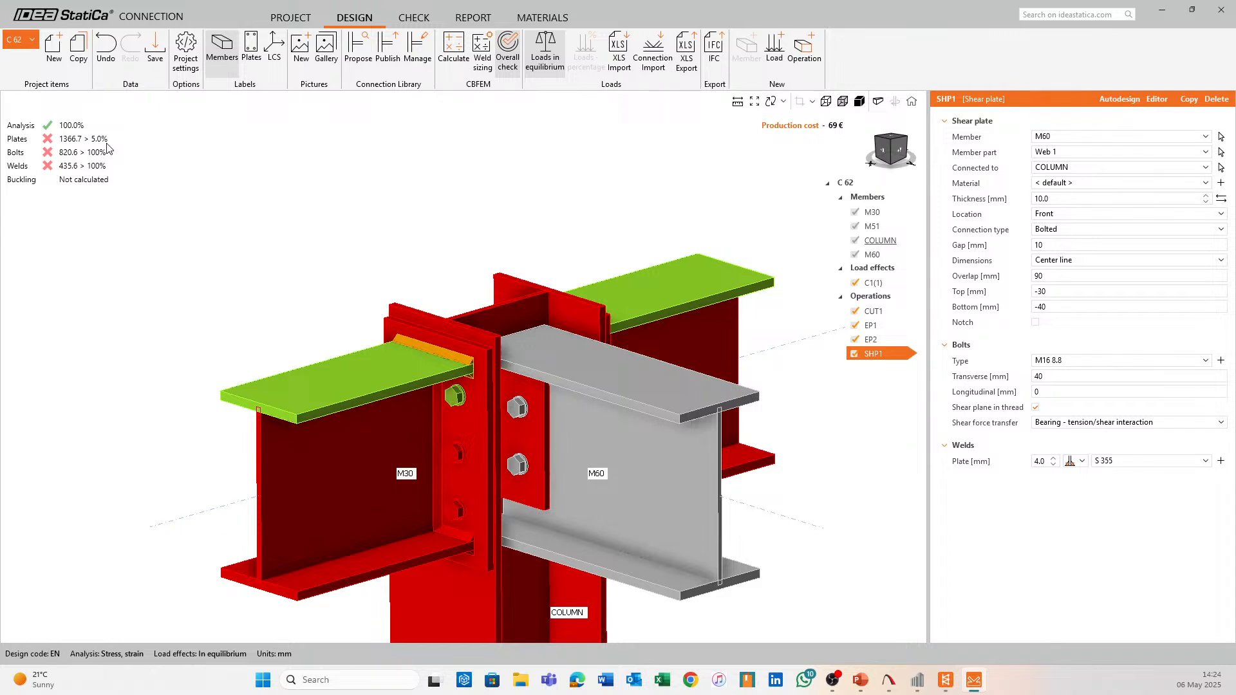
middle_click_drag(317, 253, 230, 226)
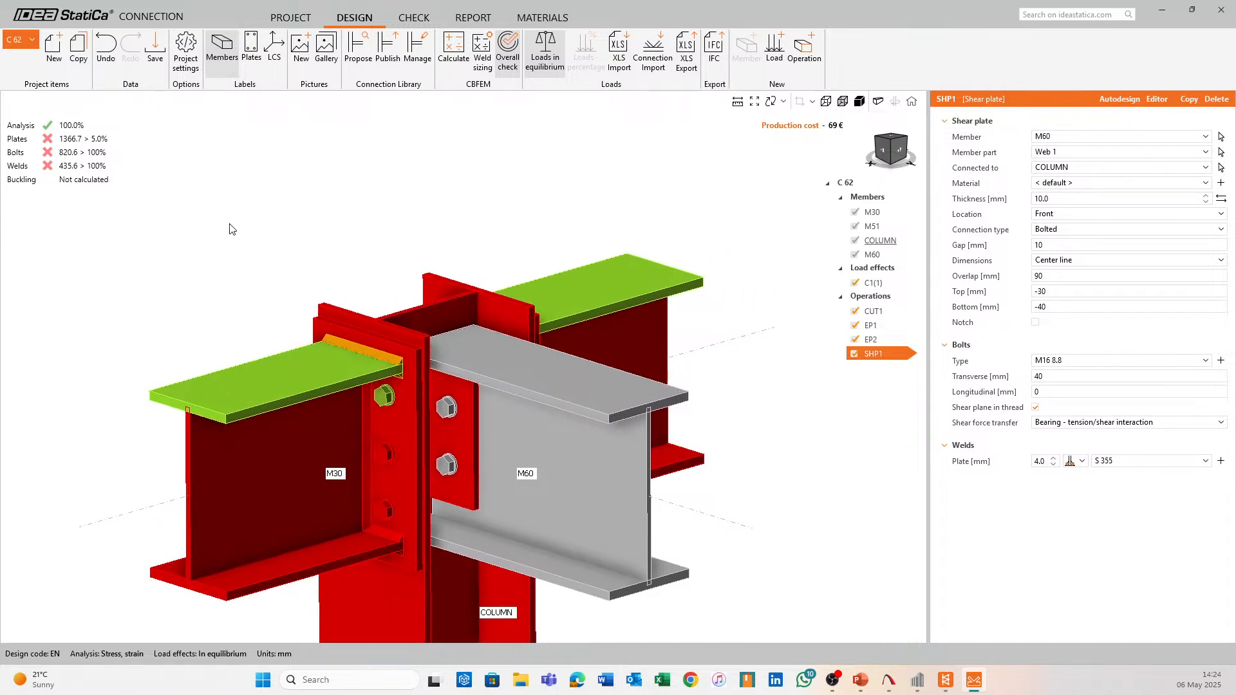
scroll(275, 214, "down", 3)
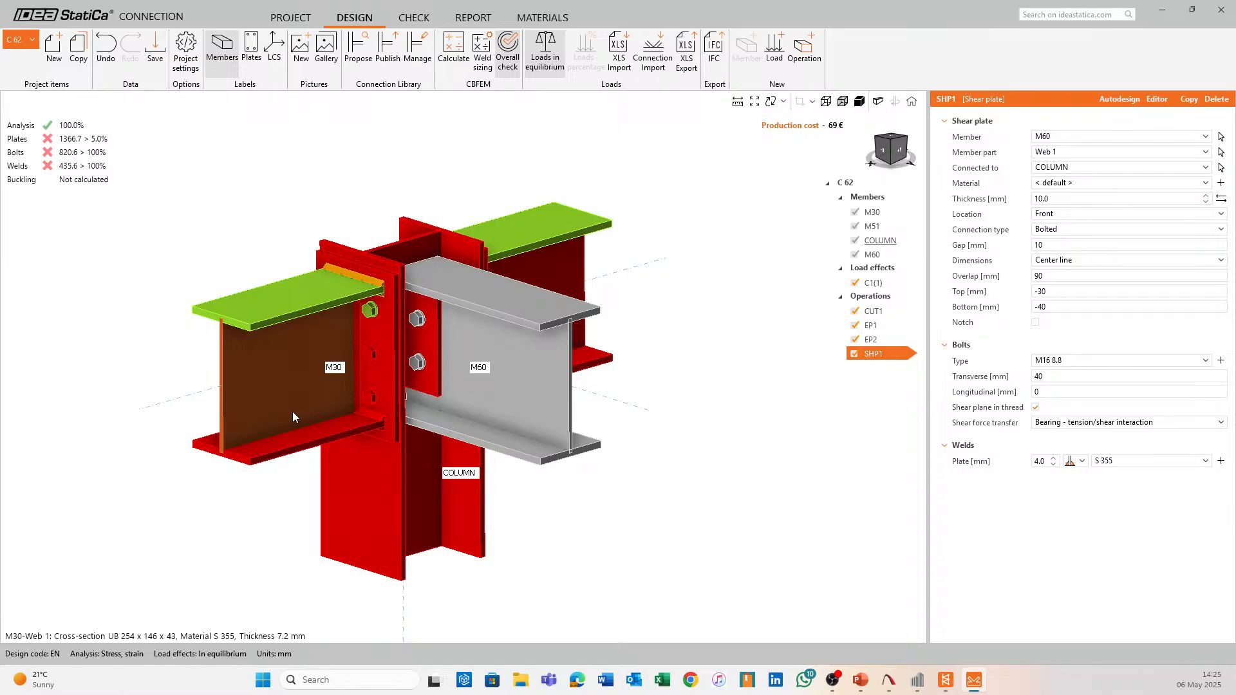
middle_click_drag(624, 304, 715, 309)
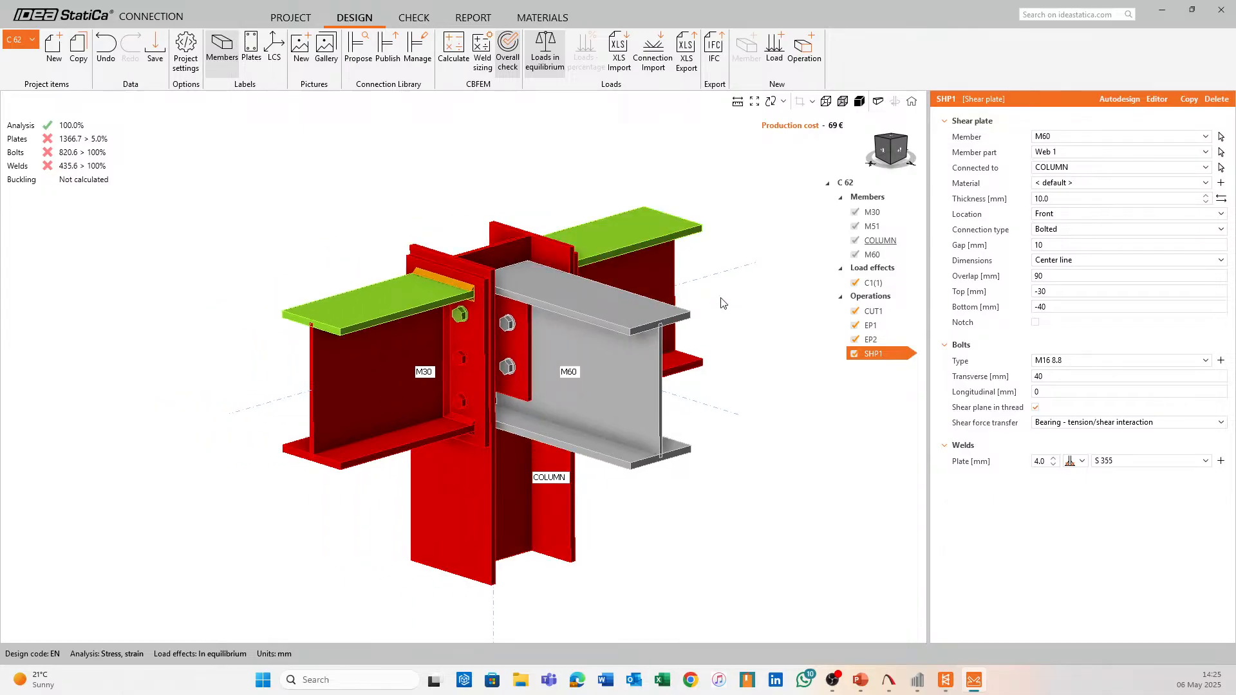
middle_click_drag(497, 209, 415, 217)
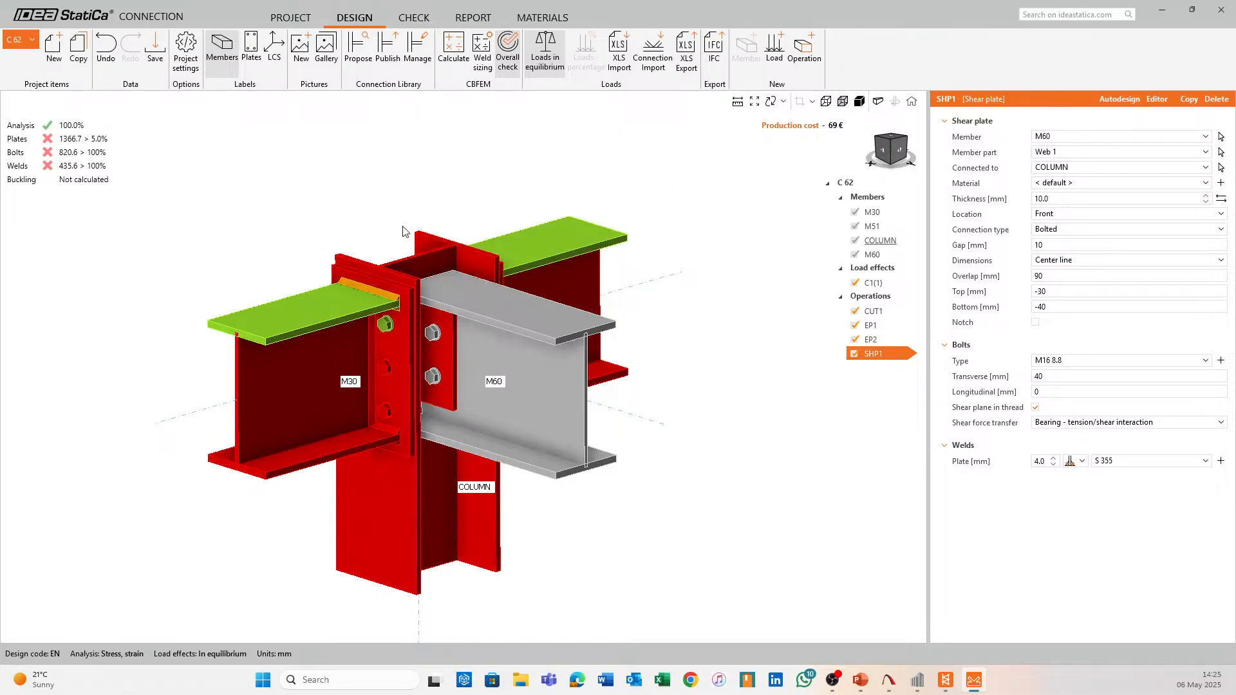
Add a stiffener operation on COLUMN with its related member set to Not specified
left_click(804, 48)
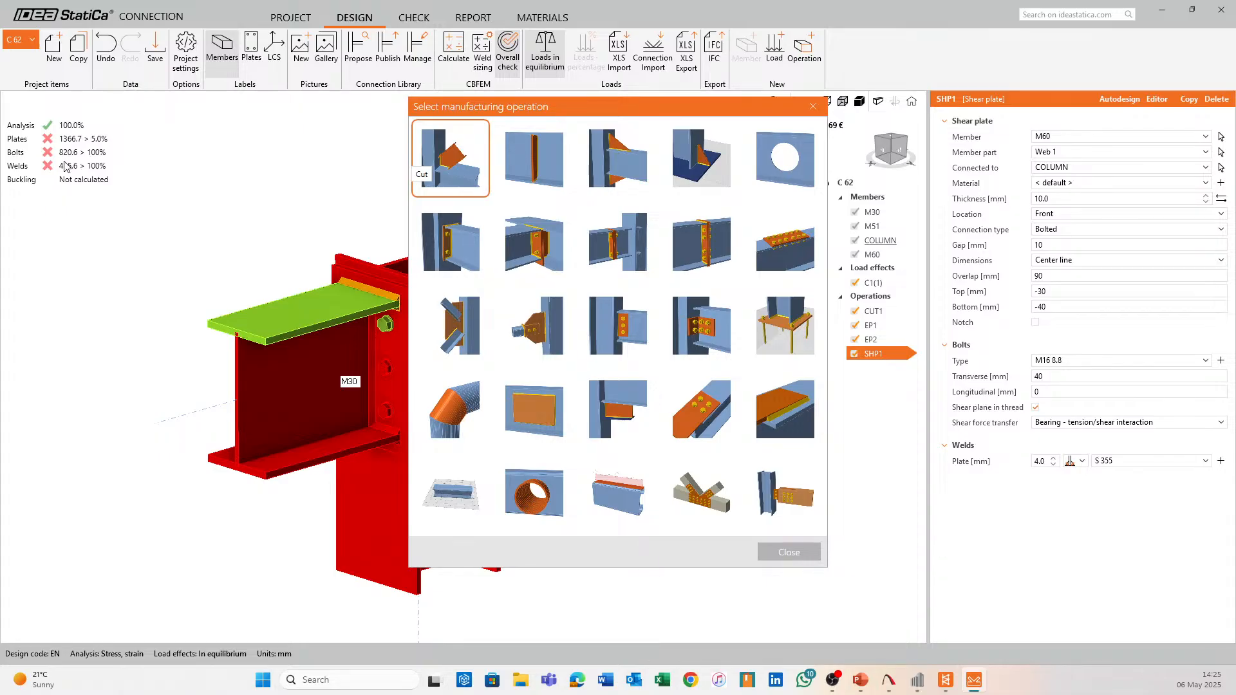
left_click(535, 140)
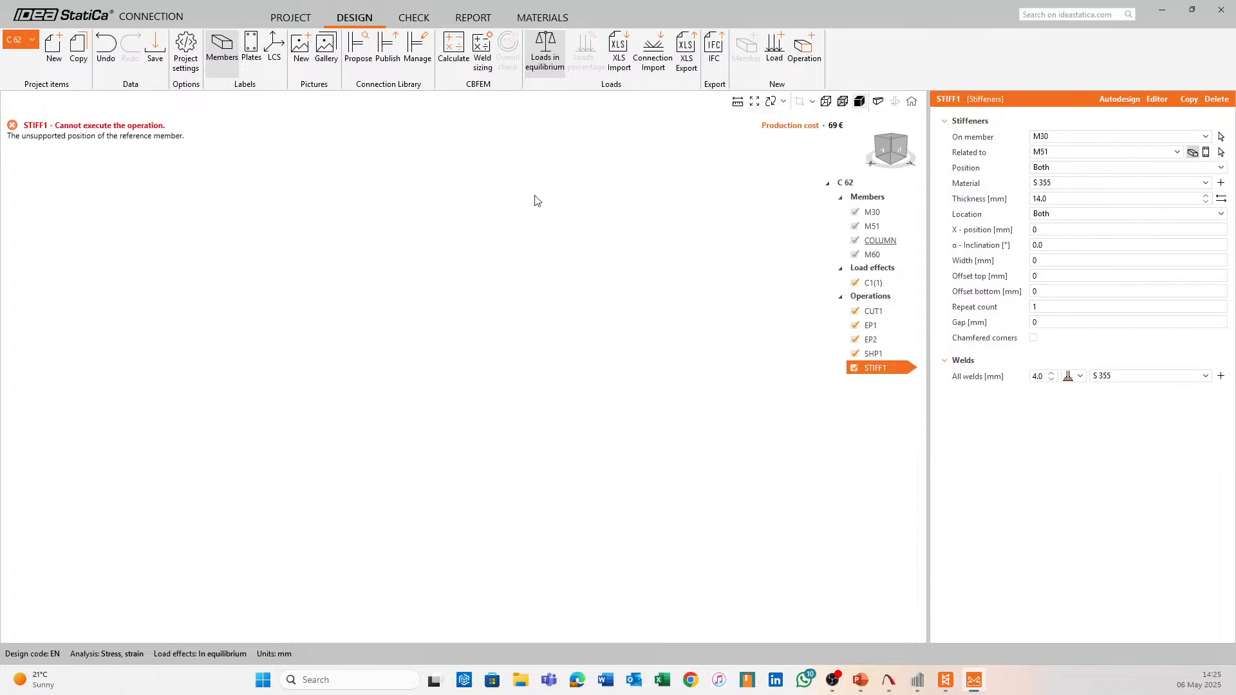
left_click(1082, 141)
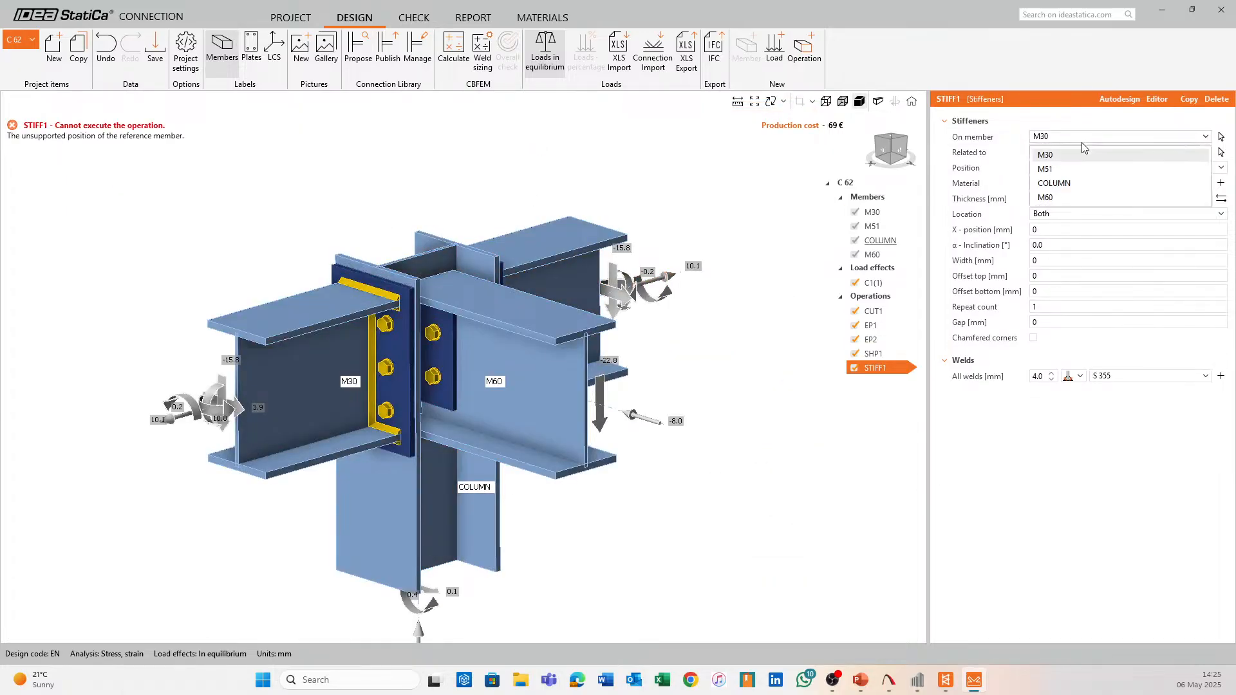
left_click(1078, 183)
left_click(1104, 153)
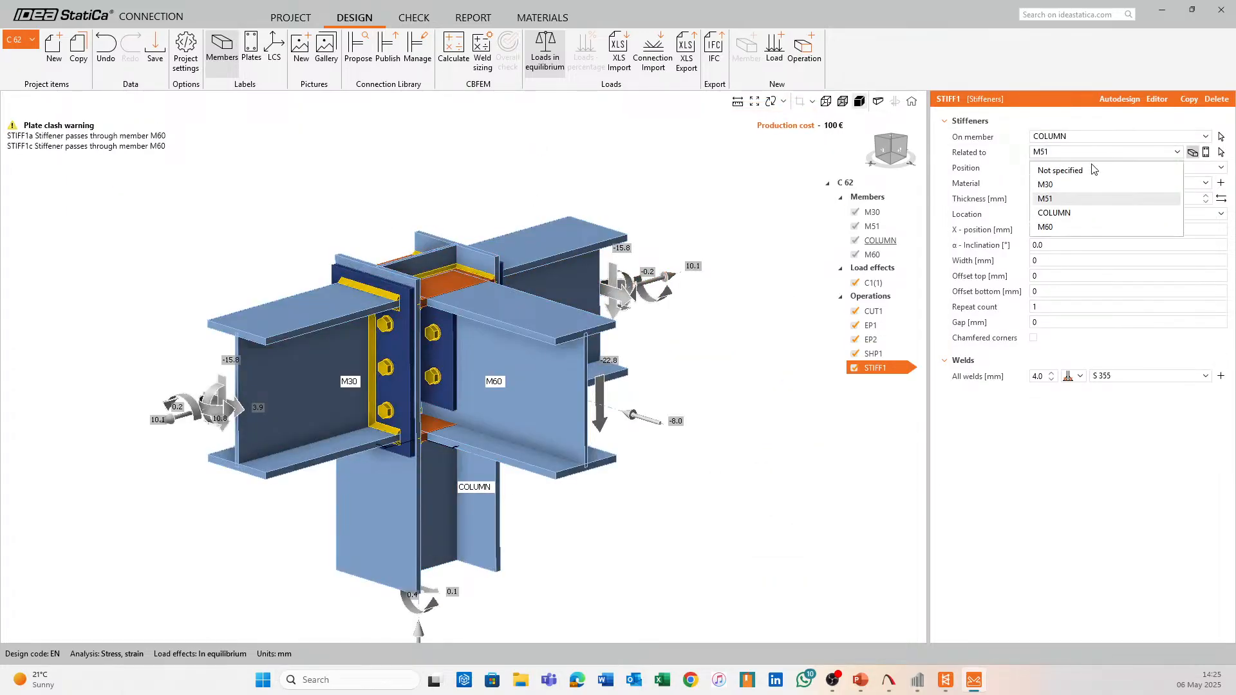
left_click(1092, 170)
Set the column stiffener's position to Center and its location to End to form a lid plate
left_click(1050, 168)
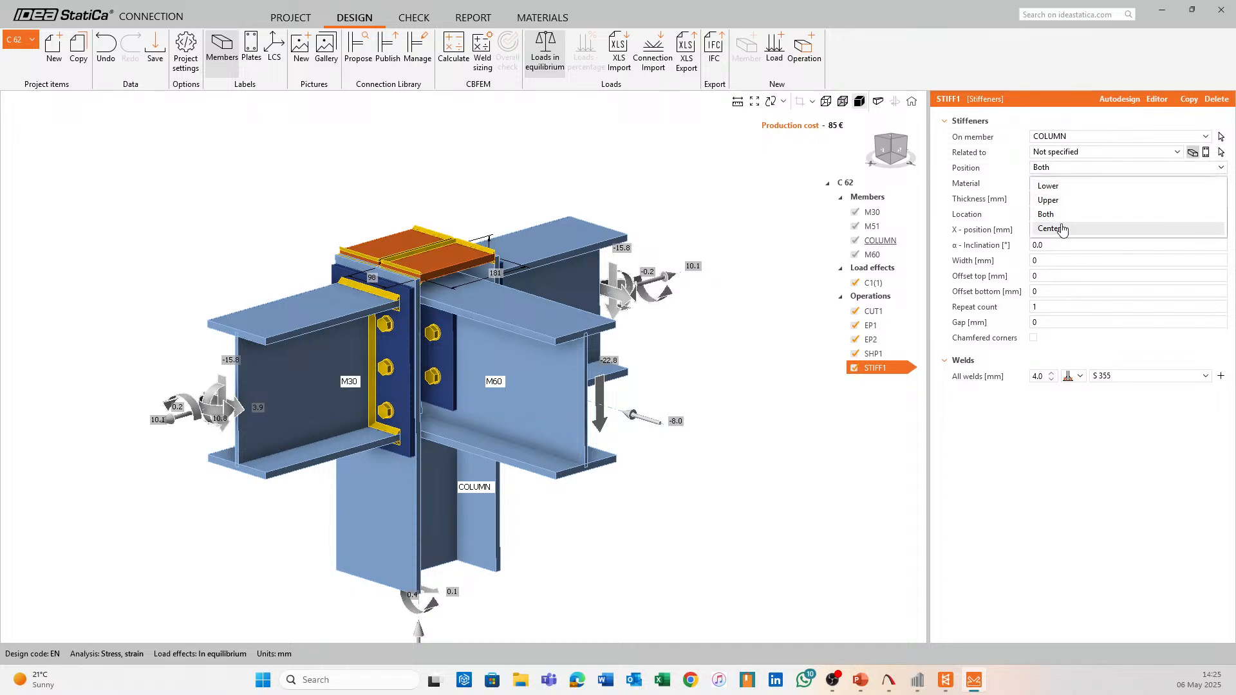
left_click(1062, 229)
left_click(1068, 168)
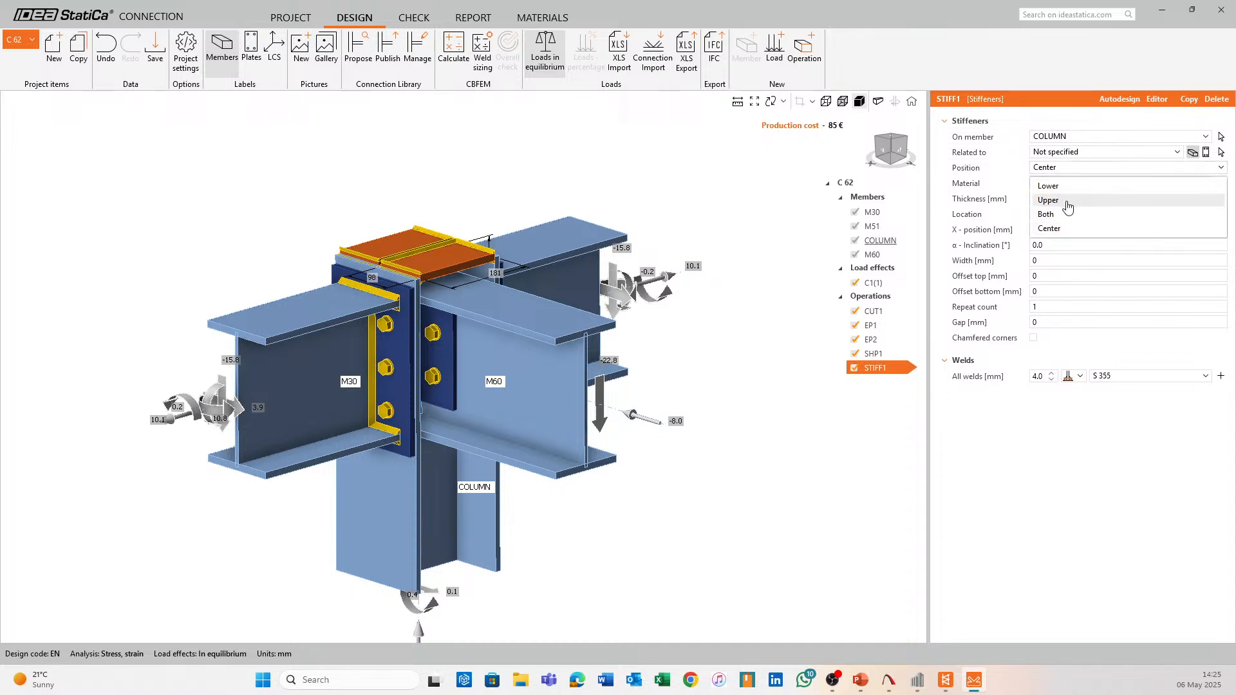
left_click(1063, 229)
left_click(1063, 213)
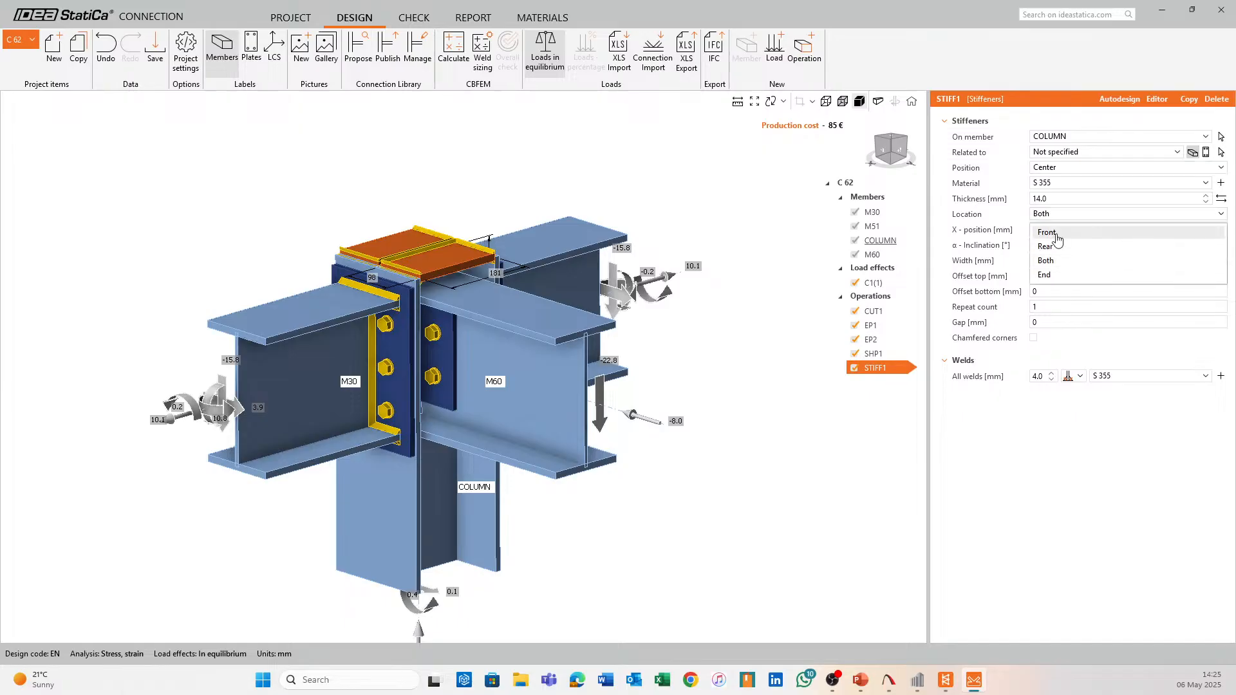
left_click(1044, 274)
Give the column's lid plate front-side fillet welds with a size of 7 mm
middle_click_drag(555, 264, 696, 298)
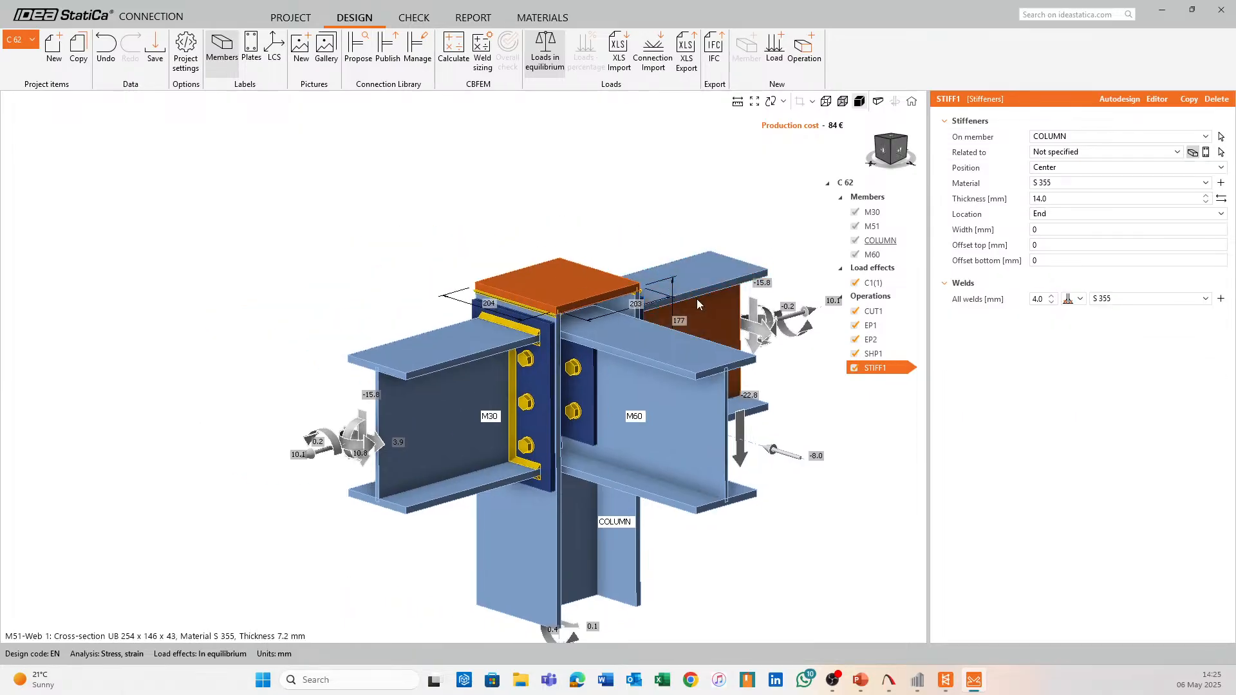
scroll(696, 298, "up", 6)
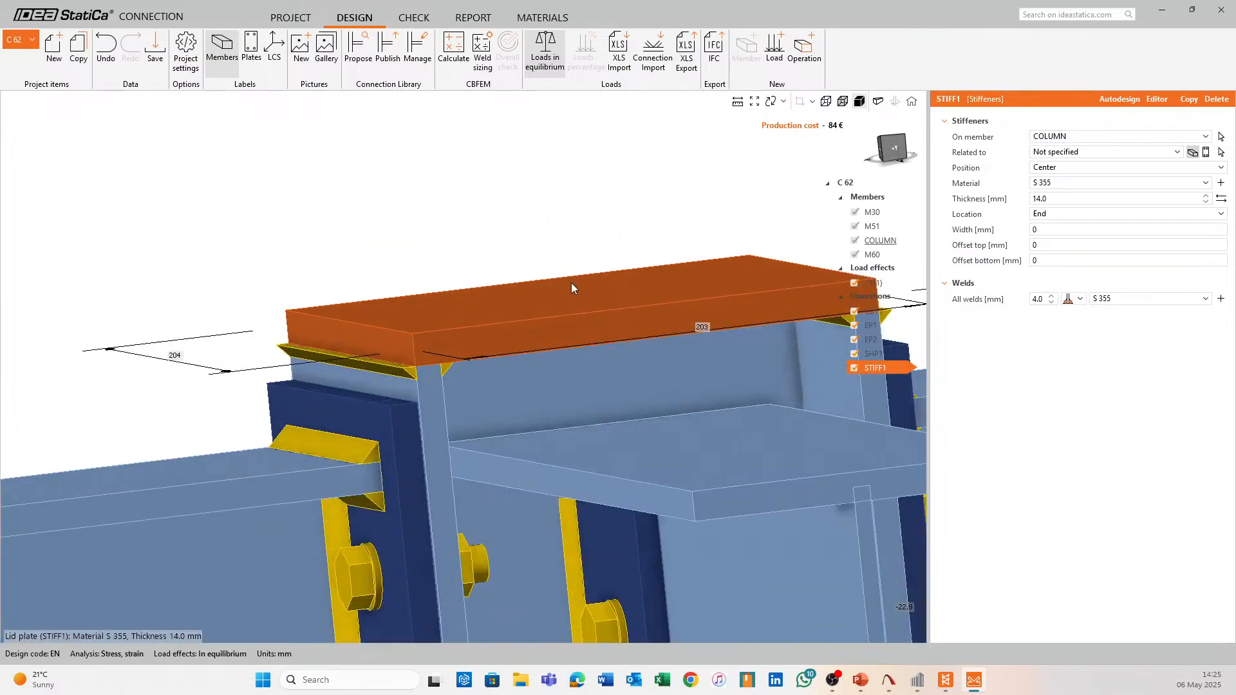
scroll(571, 288, "down", 2)
left_click(1078, 298)
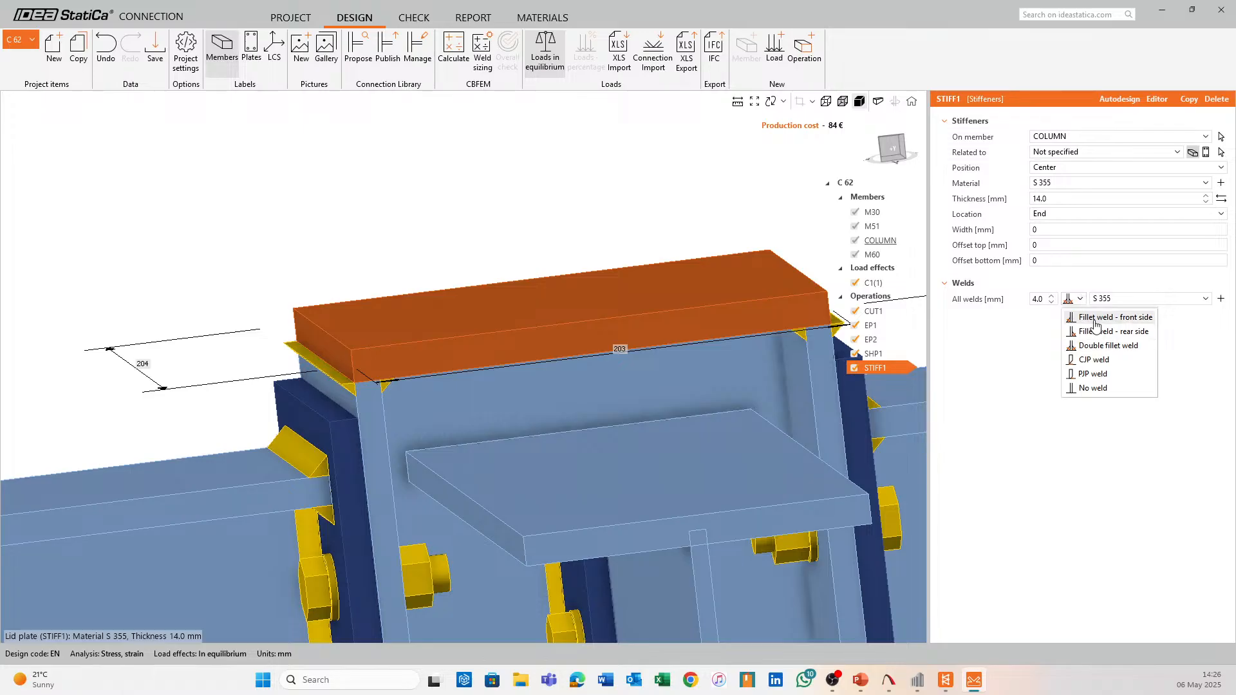
left_click(1094, 318)
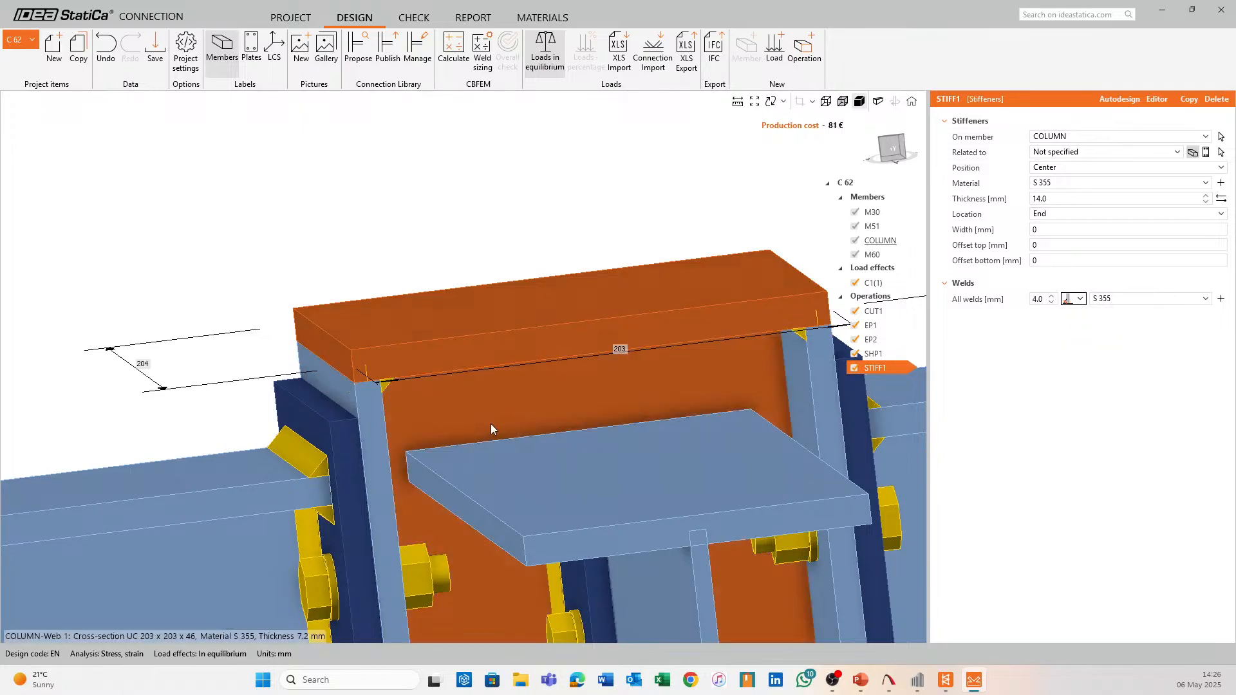
left_click(1052, 297)
left_click(1053, 297)
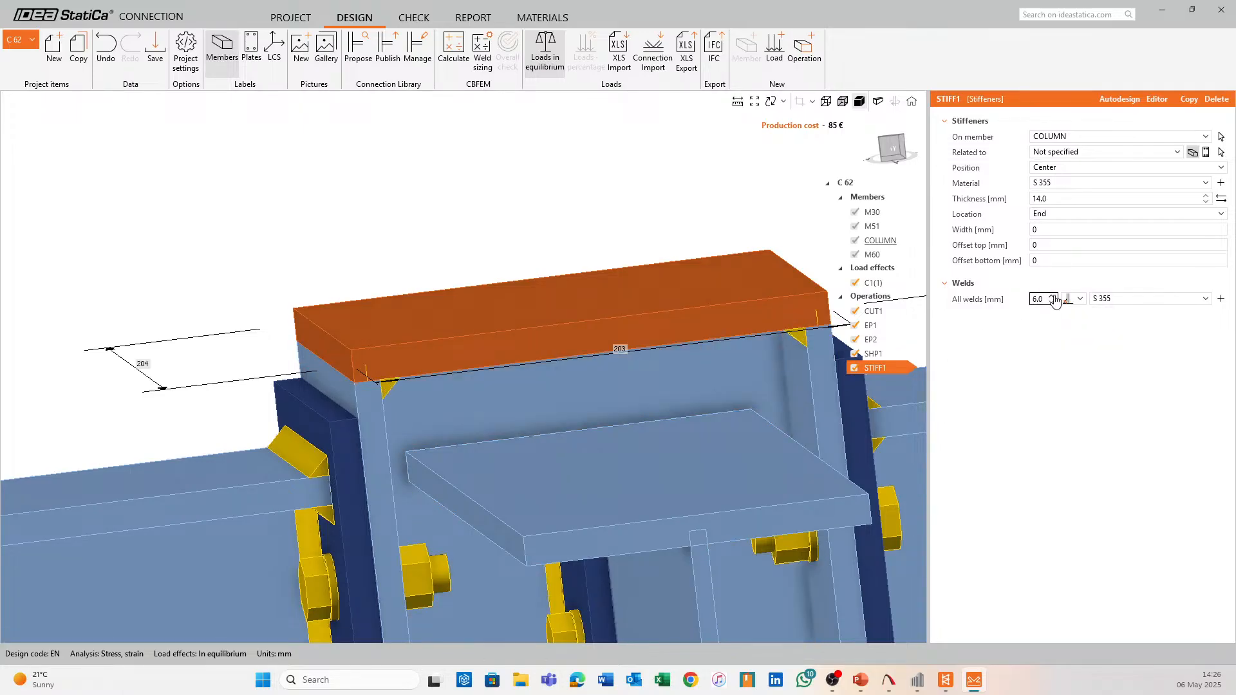
left_click(1053, 297)
Inspect the lid plate from several angles and recalculate joint C 62 with it included
right_click_drag(642, 234, 467, 205)
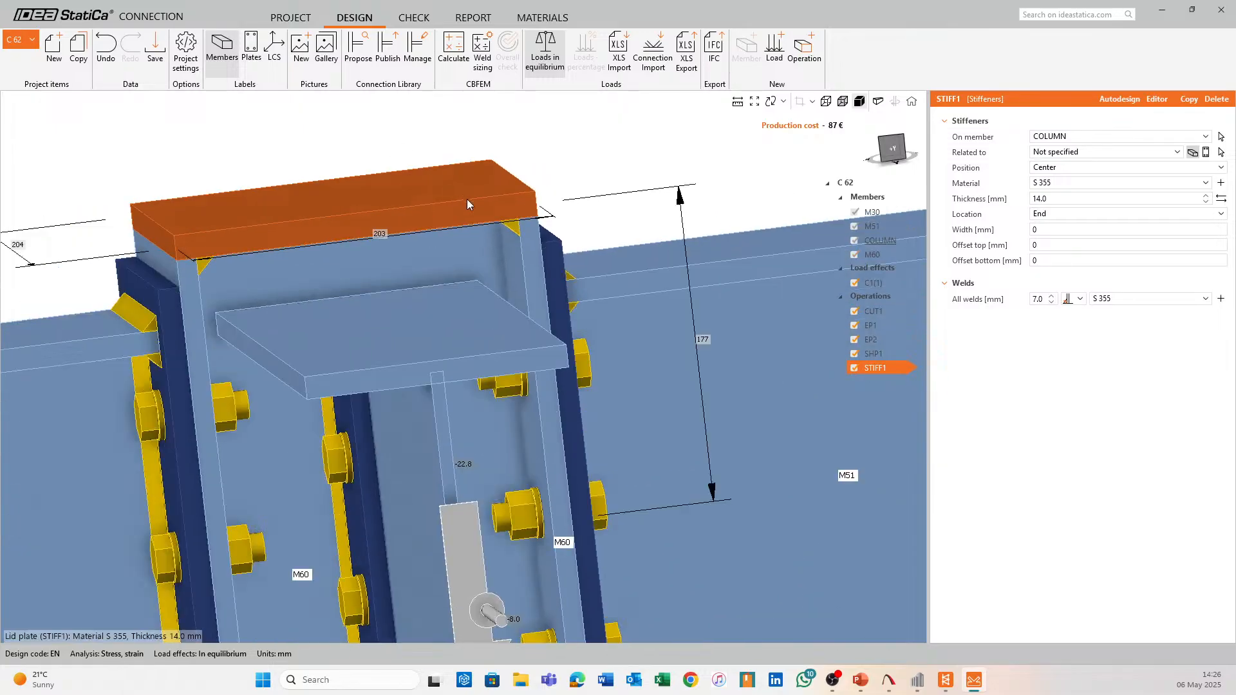
scroll(448, 223, "down", 6)
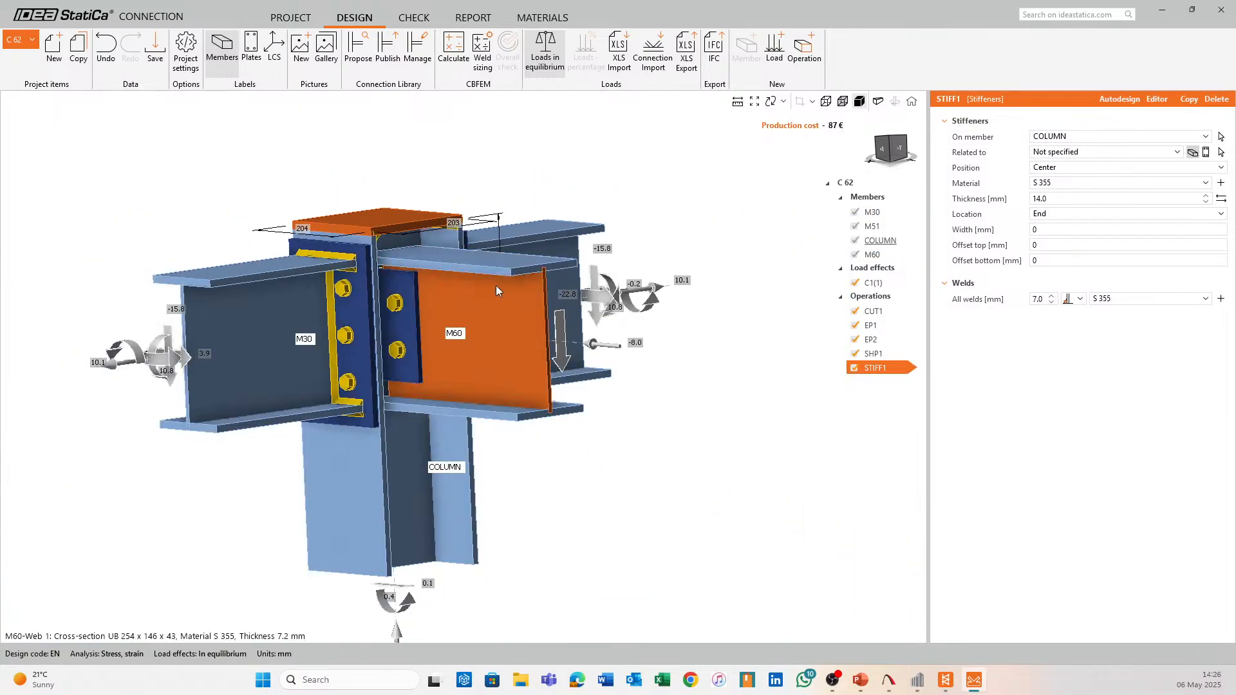
right_click_drag(637, 418, 547, 386)
middle_click_drag(600, 266, 631, 337)
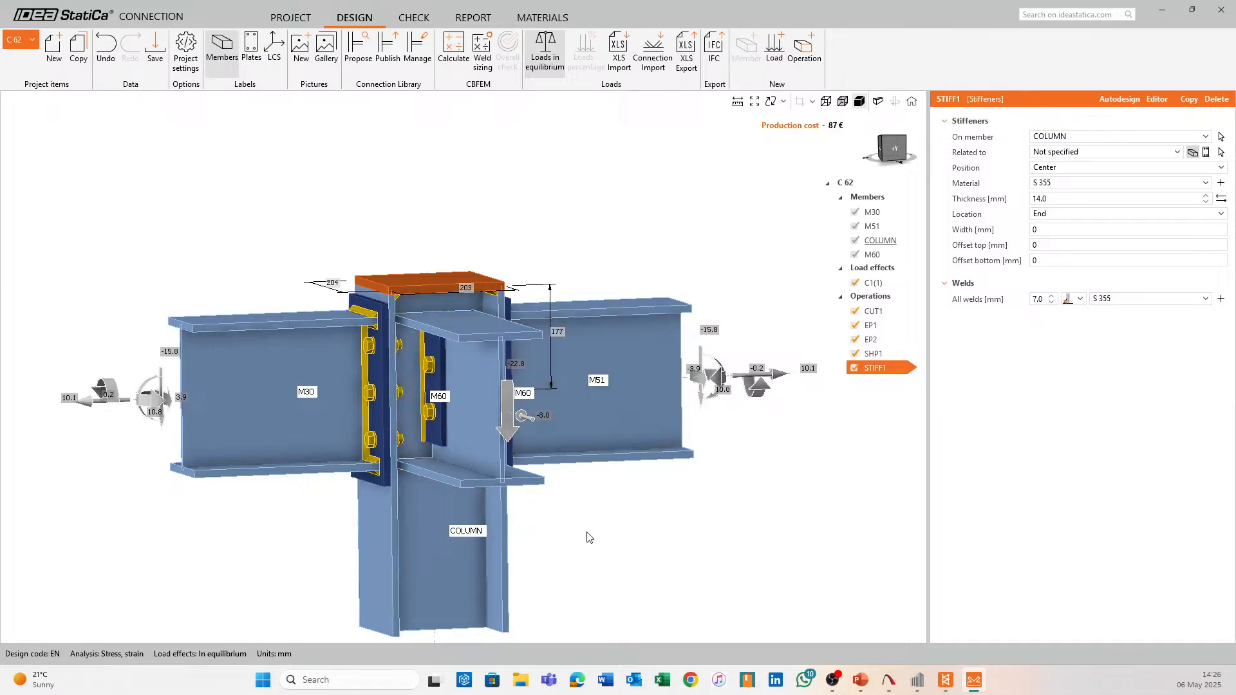
middle_click_drag(588, 538, 545, 446)
middle_click_drag(518, 515, 579, 510, "ctrl")
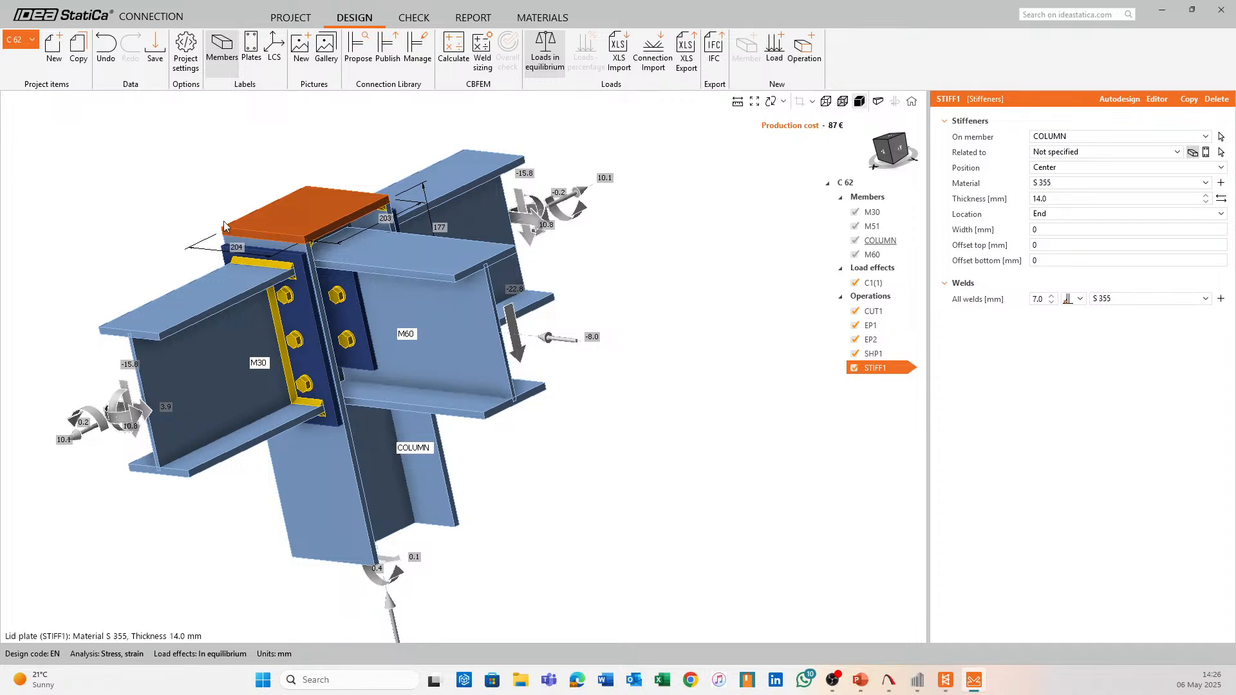
scroll(592, 337, "down", 2)
middle_click_drag(592, 338, 562, 376)
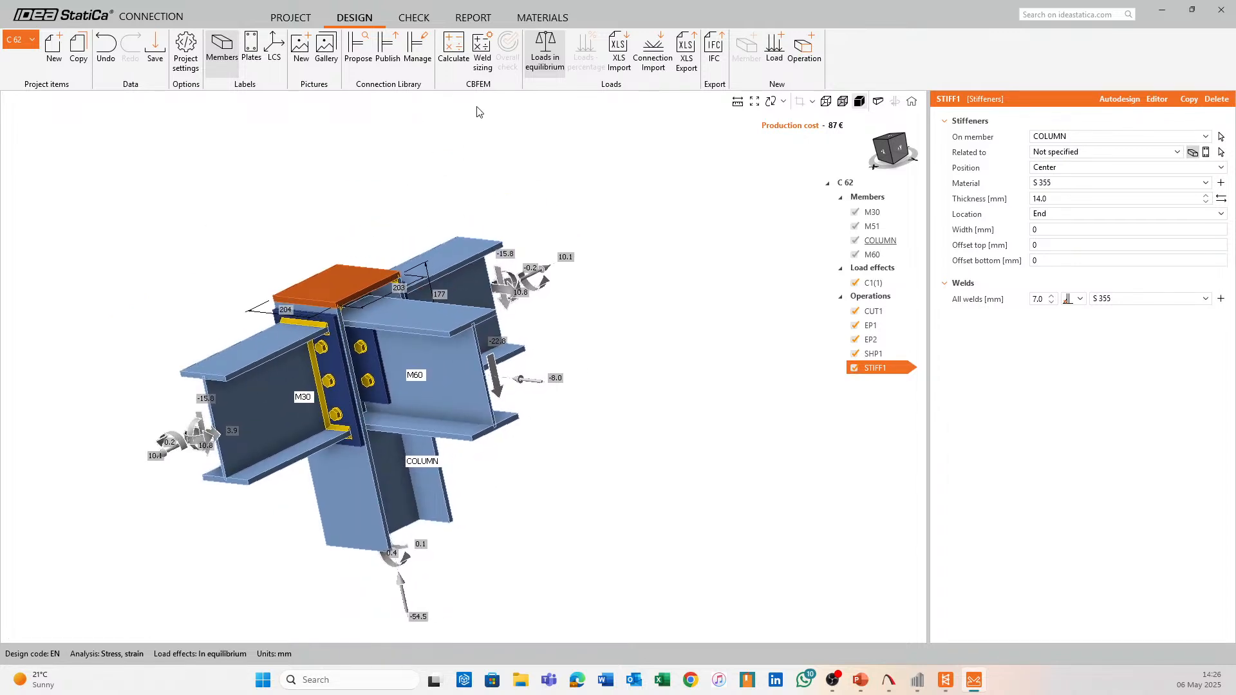
left_click(463, 46)
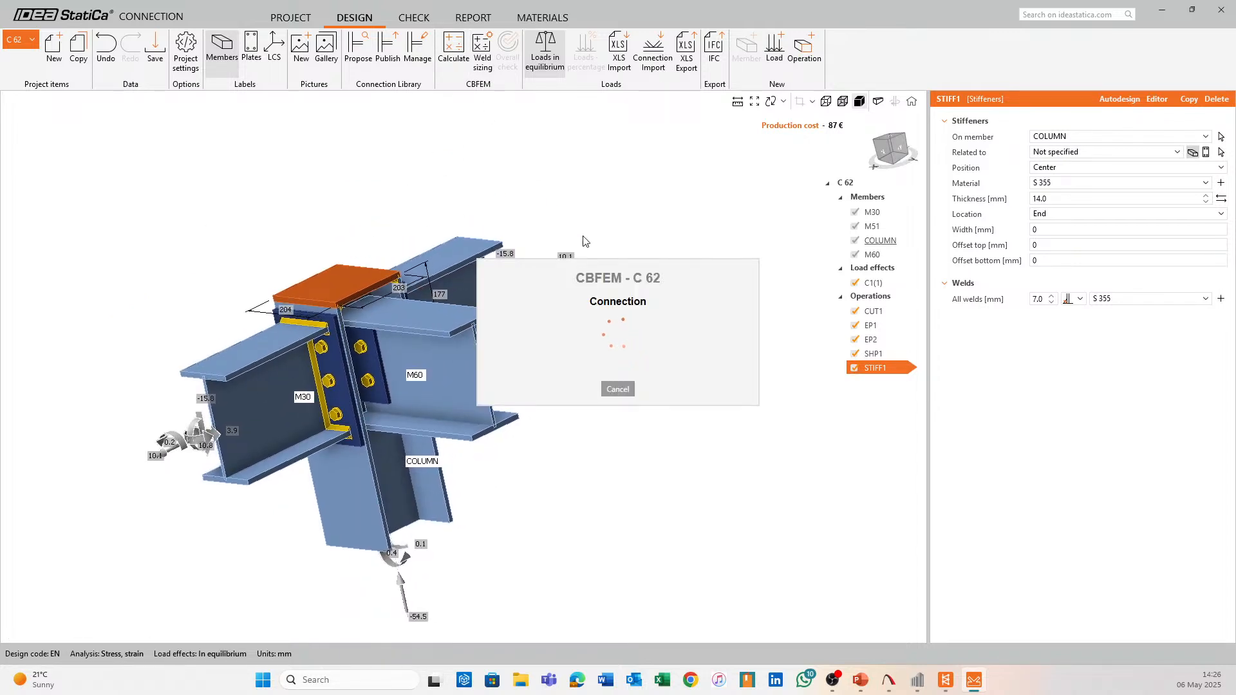
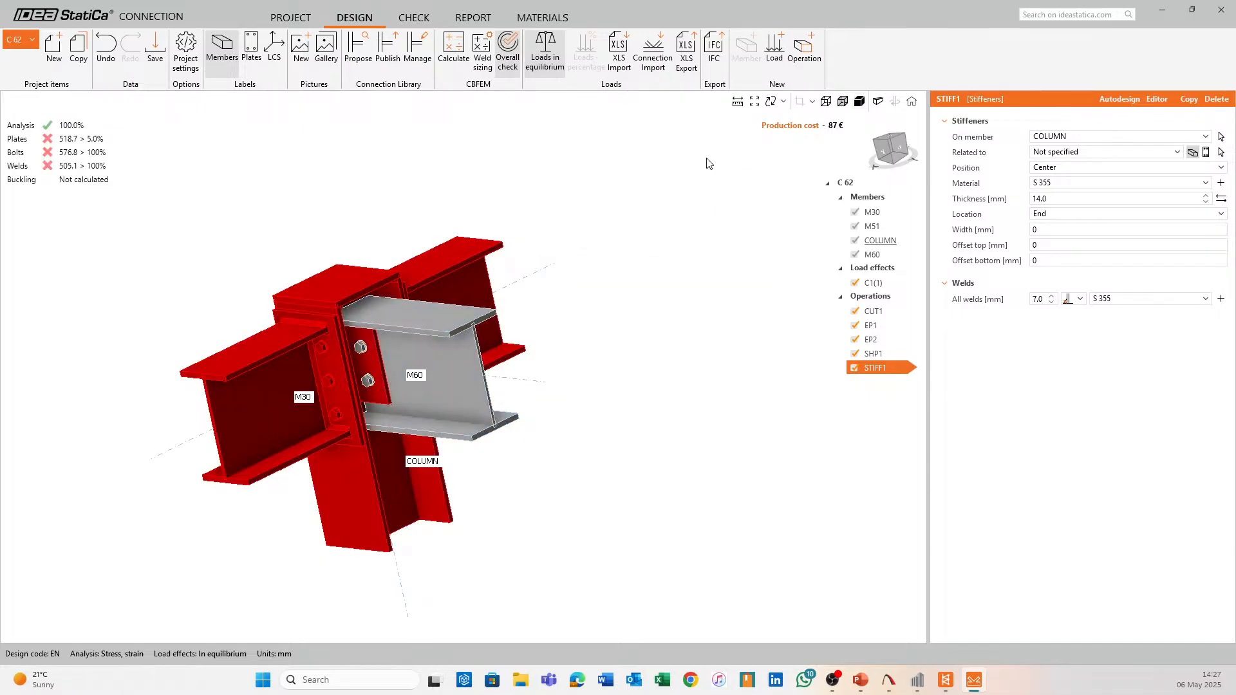
Set the thickness of end plate EP1 on member M51 to 15 mm
middle_click_drag(588, 331, 689, 336)
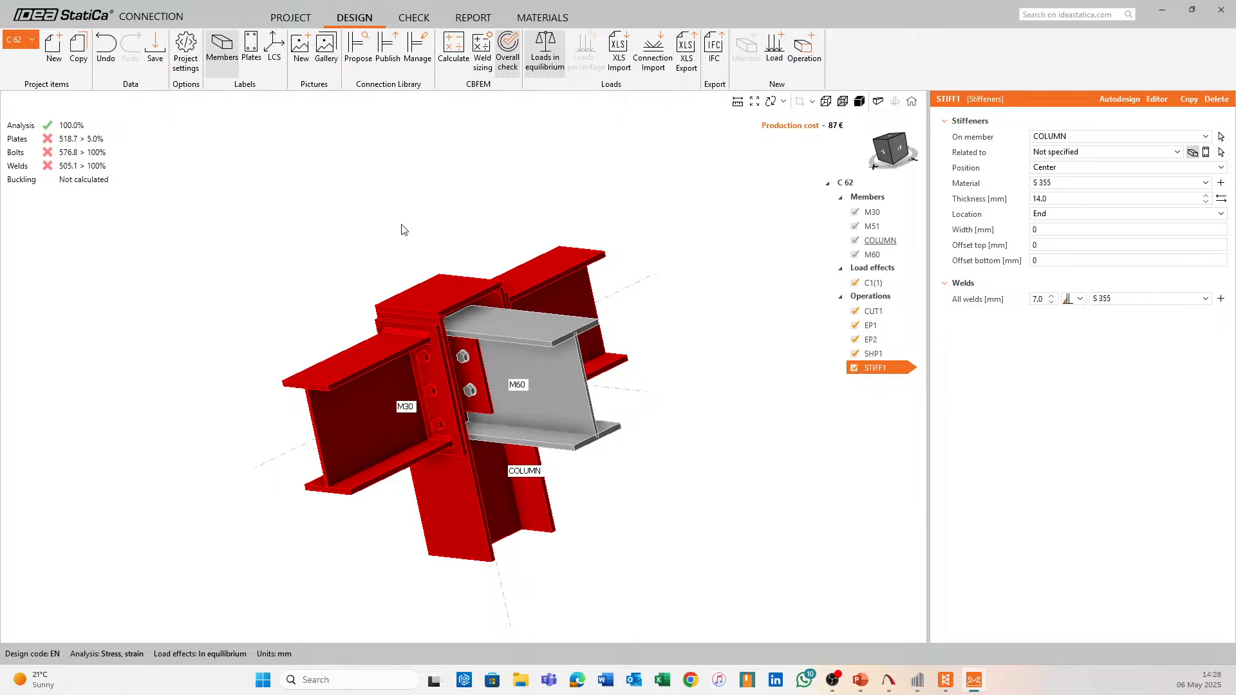
scroll(386, 231, "up", 5)
middle_click_drag(364, 319, 320, 326)
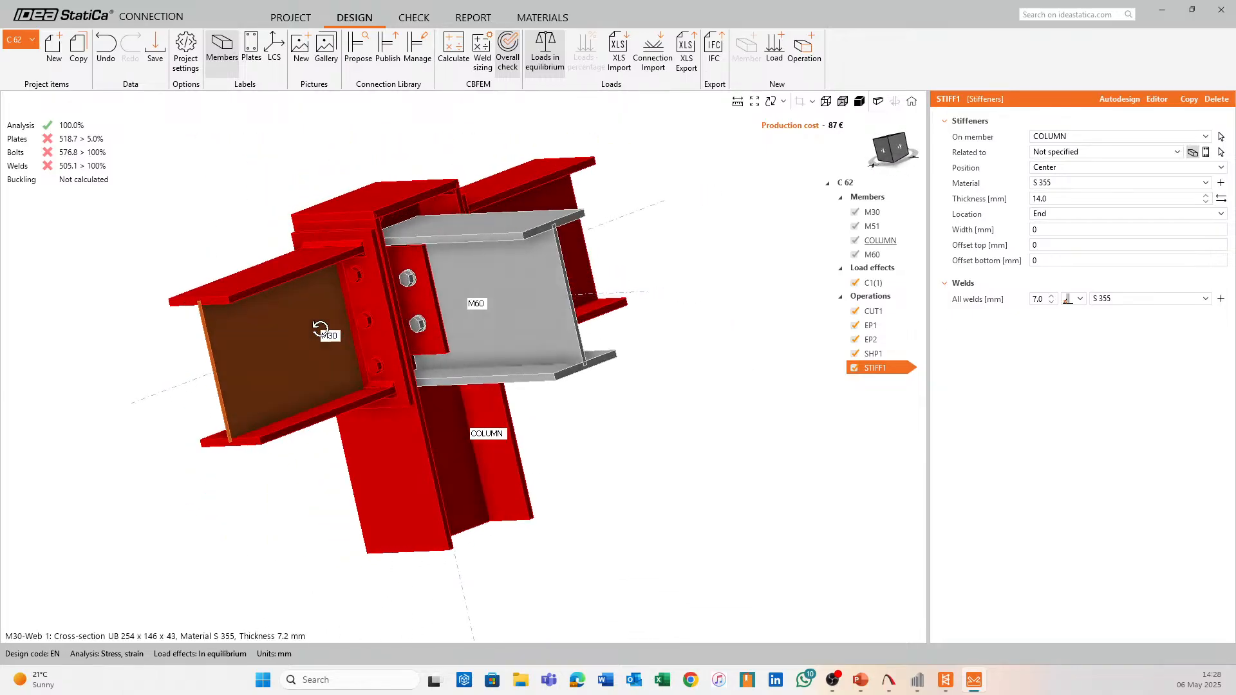
left_click(887, 324)
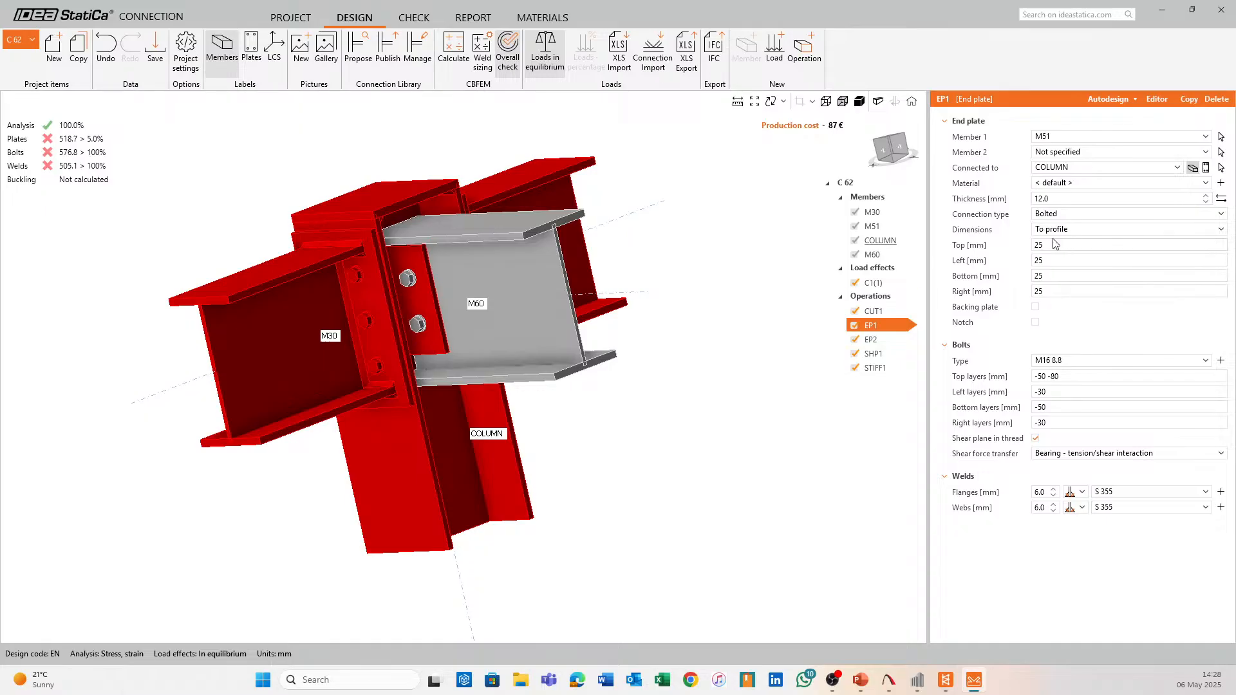
left_click(1205, 195)
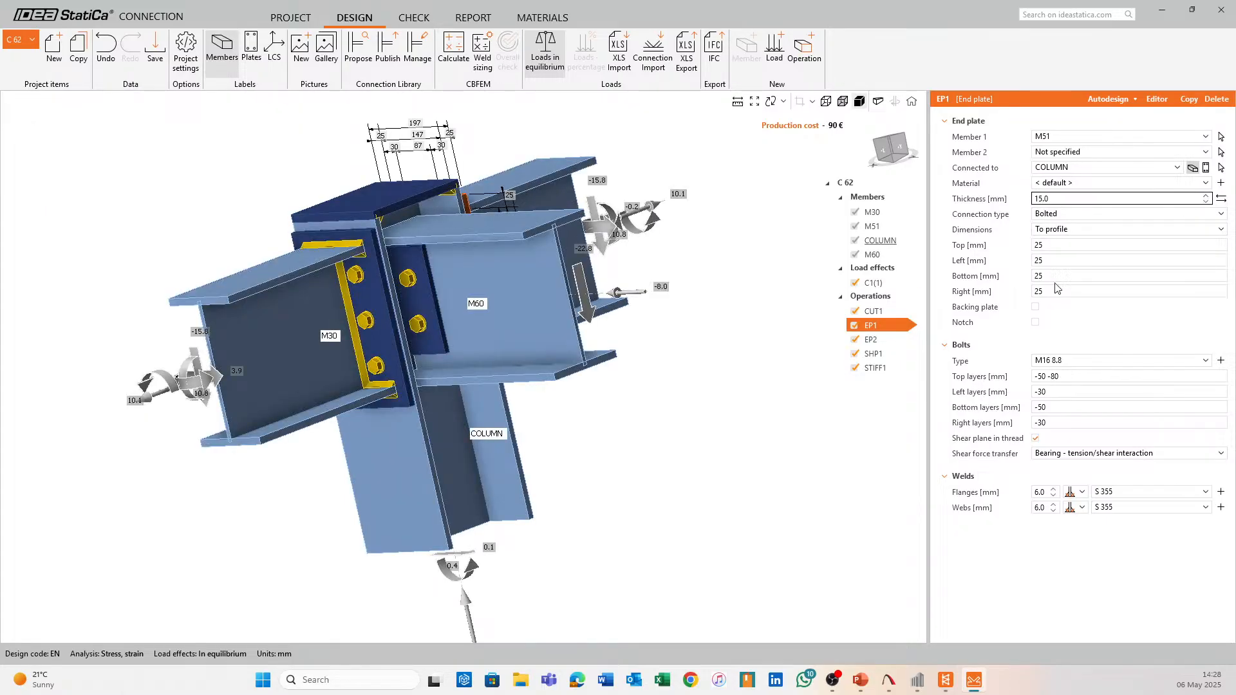
Set the thickness of end plate EP2 on member M30 to 15 mm
left_click(880, 340)
left_click(1206, 196)
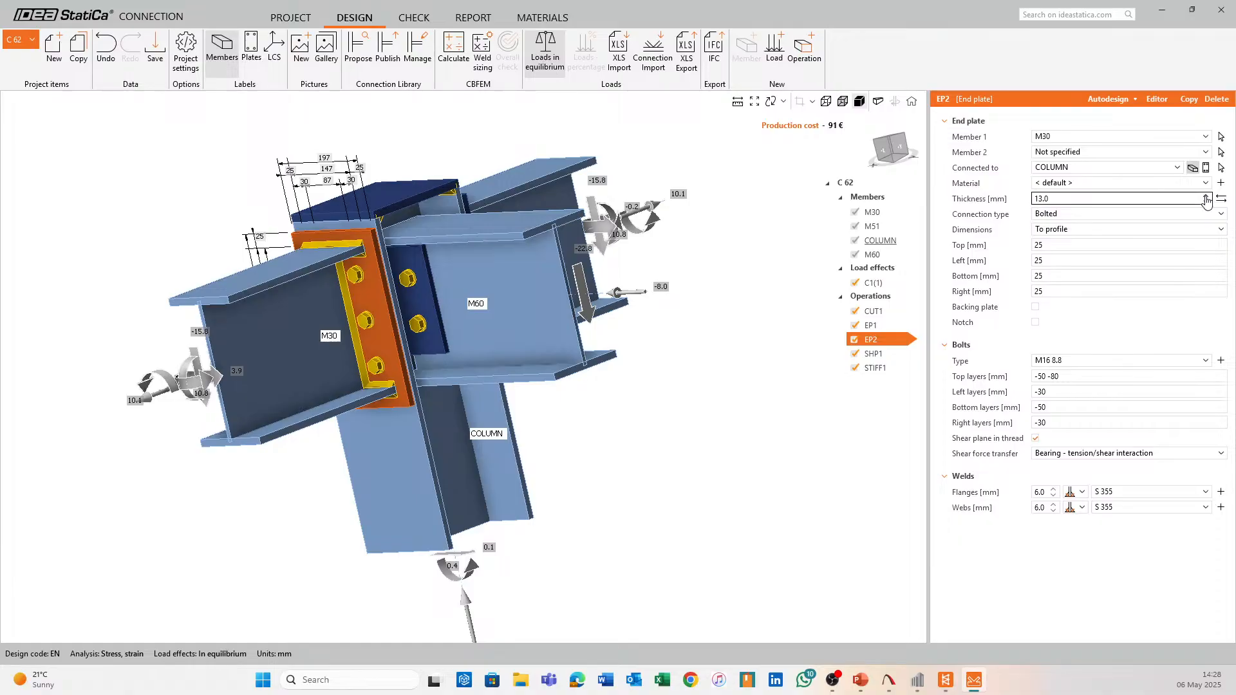
left_click(1205, 196)
left_click(1205, 196)
Change the bolt assembly of end plate EP2 to M20 8.8
scroll(489, 352, "up", 5)
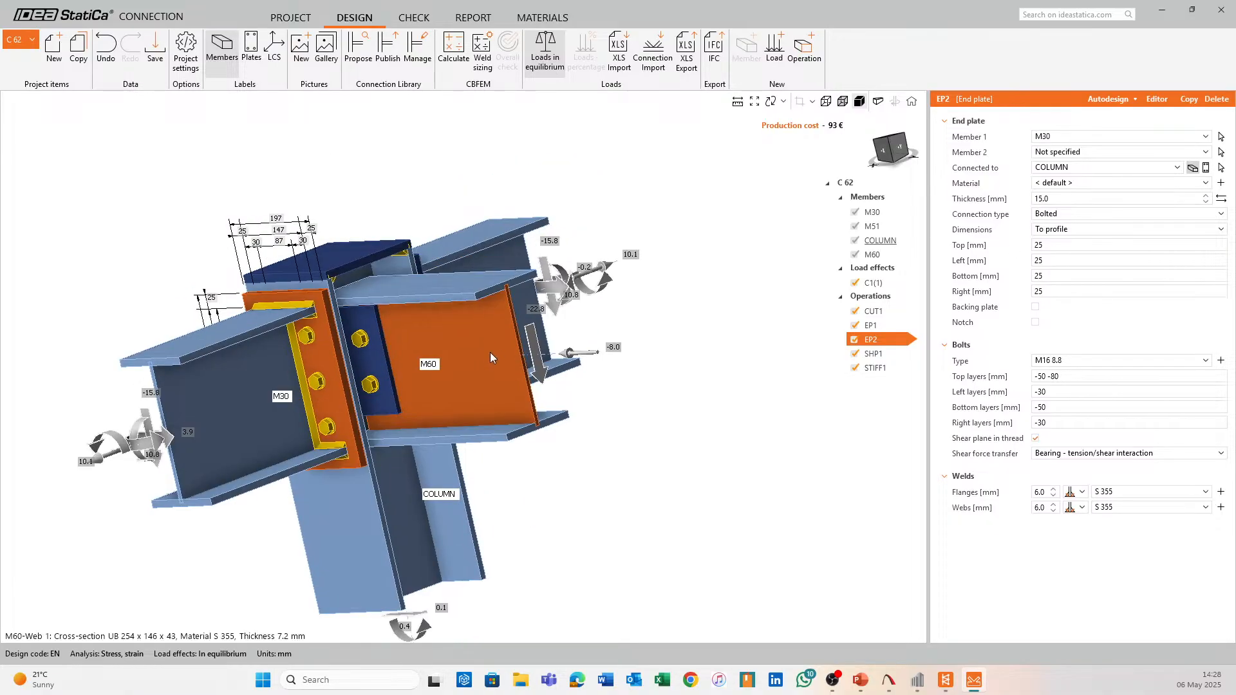
left_click(1220, 360)
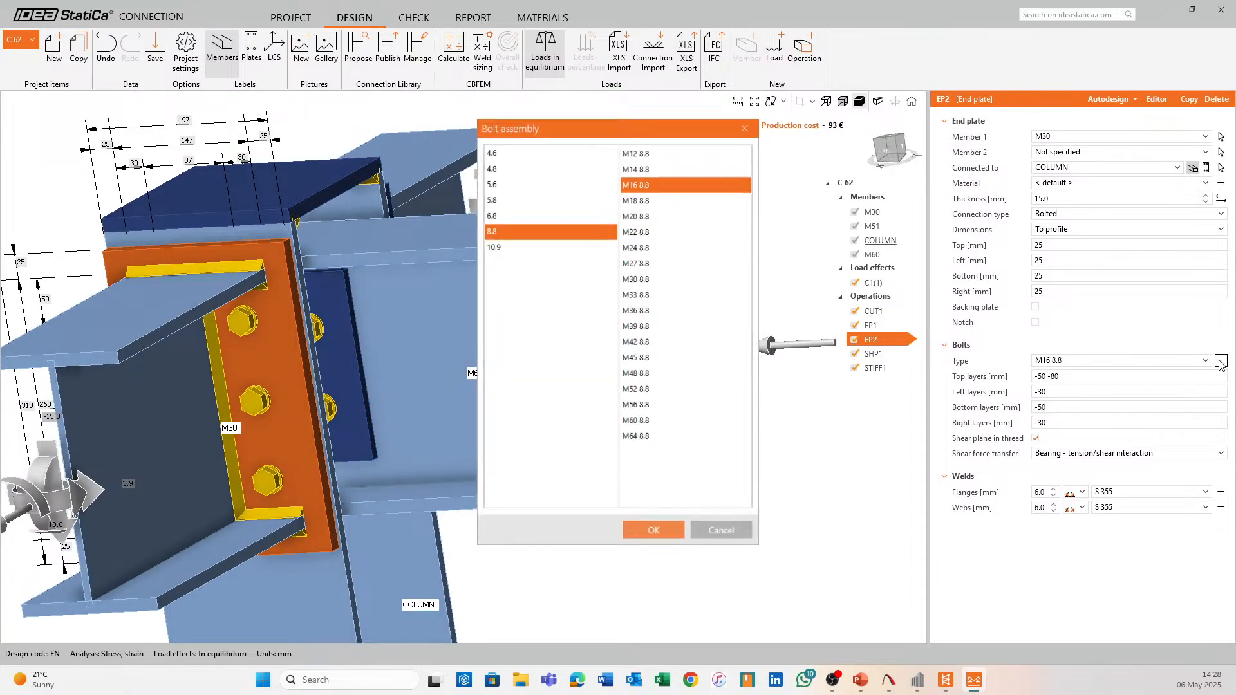
left_click(682, 229)
left_click(654, 537)
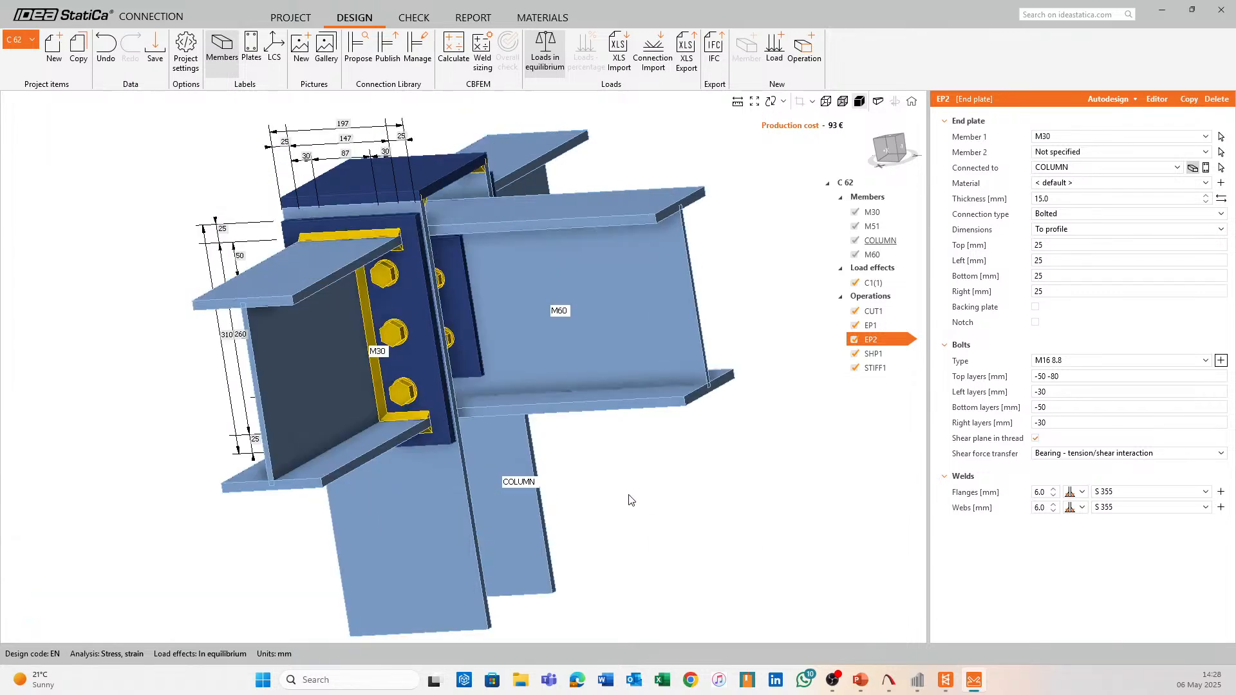
Change the bolt type of end plate EP1 on member M51 to M20 8.8
middle_click_drag(430, 314, 412, 400, "ctrl")
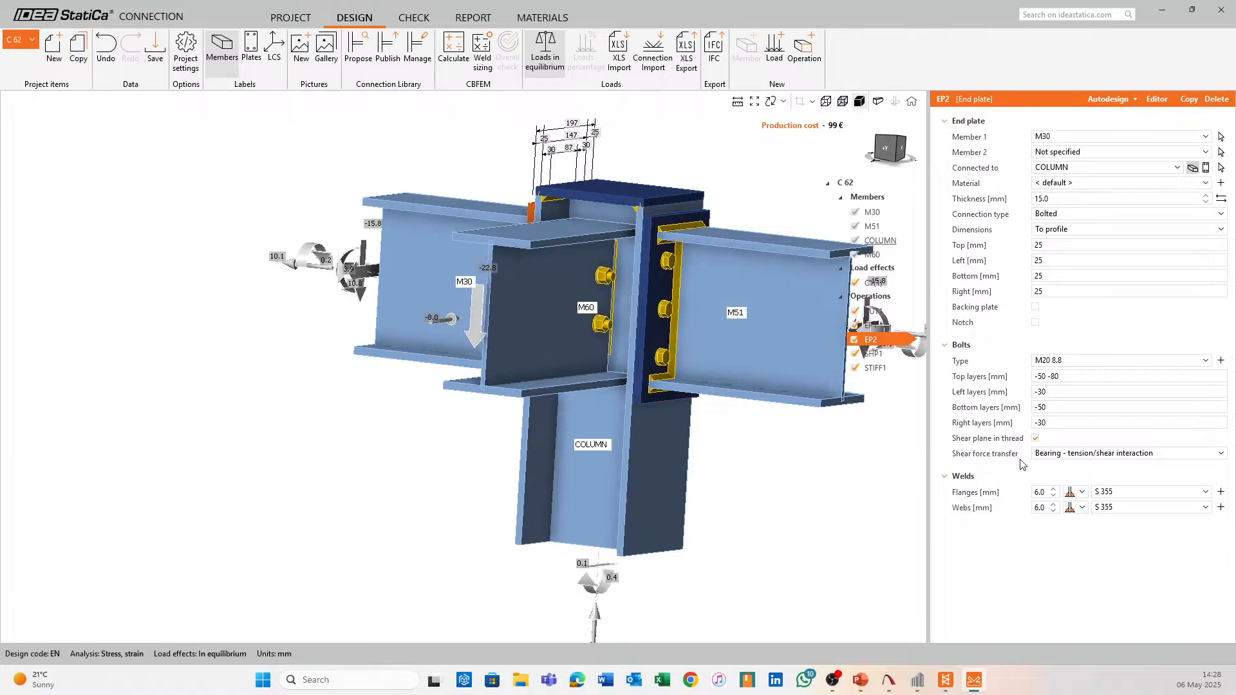
middle_click_drag(784, 477, 546, 555)
left_click(875, 325)
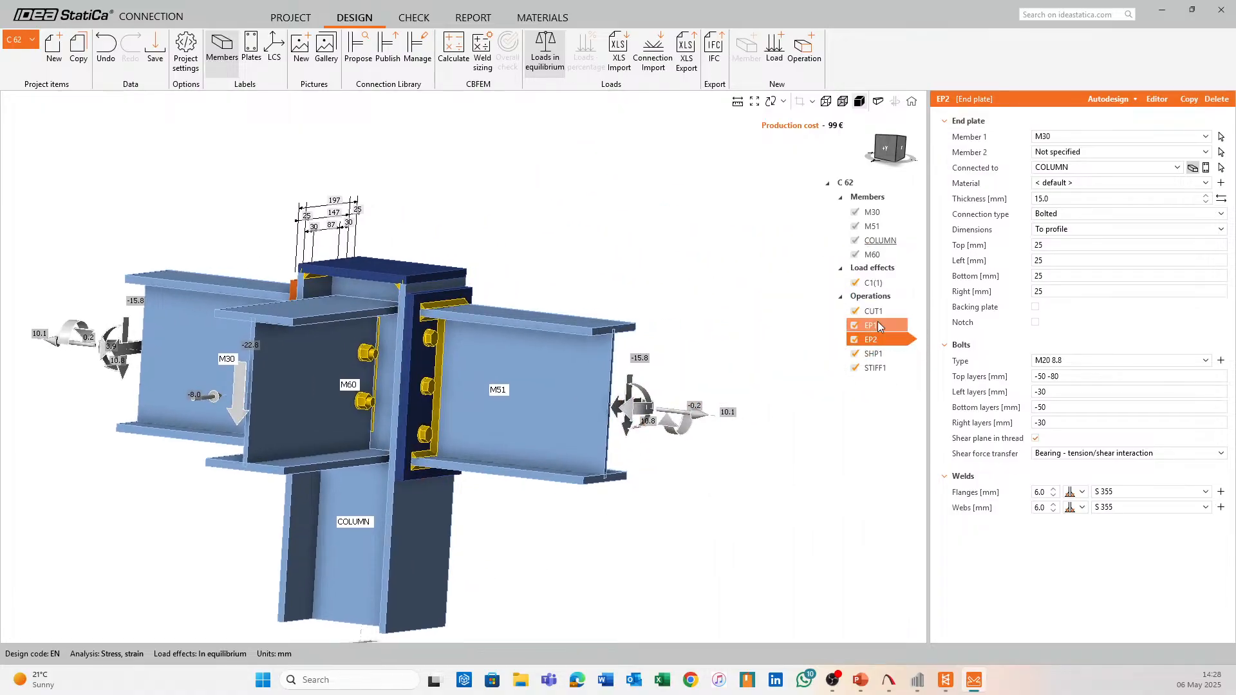
right_click(883, 332)
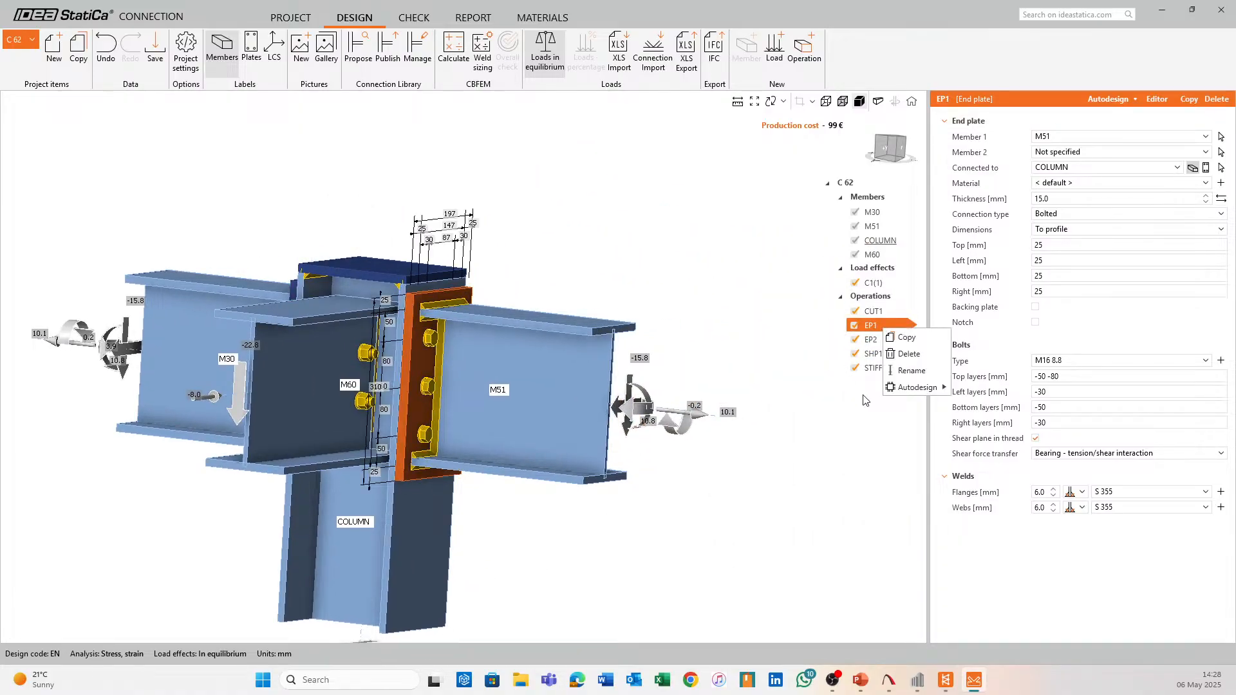
left_click(845, 470)
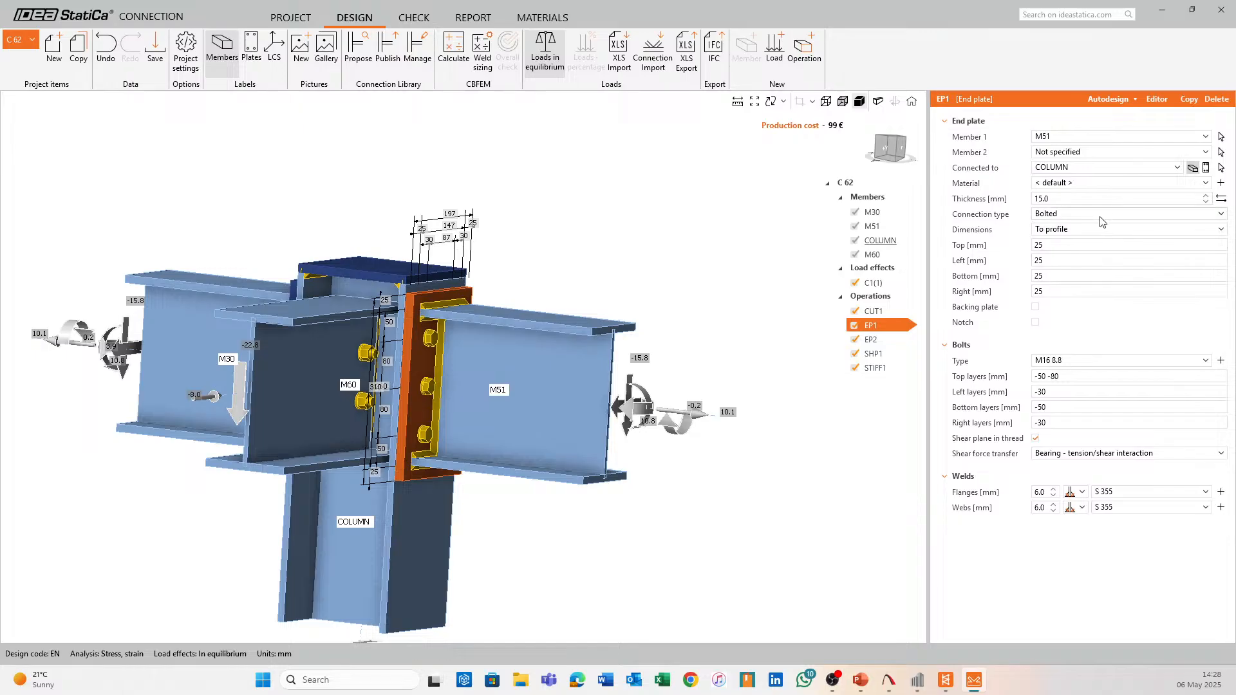
left_click(1175, 362)
left_click(1131, 398)
Add a second stiffener operation on COLUMN and set its related member to Not specified
right_click_drag(643, 421, 708, 469)
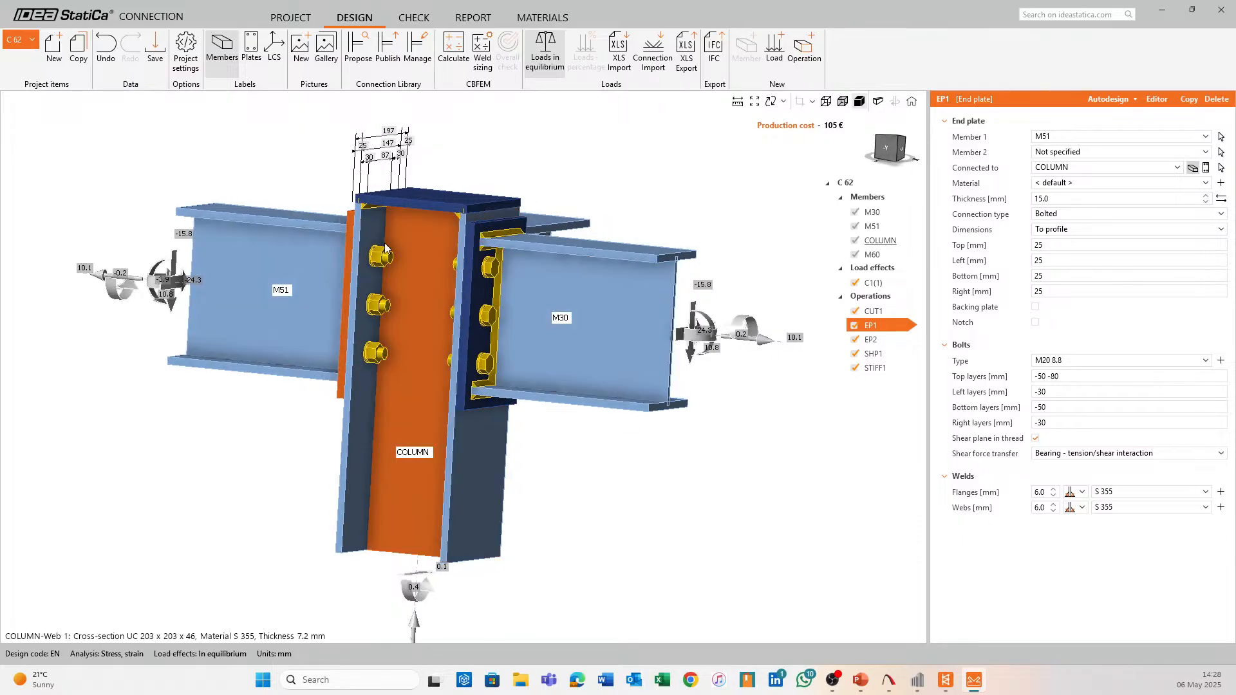
middle_click_drag(657, 540, 656, 553)
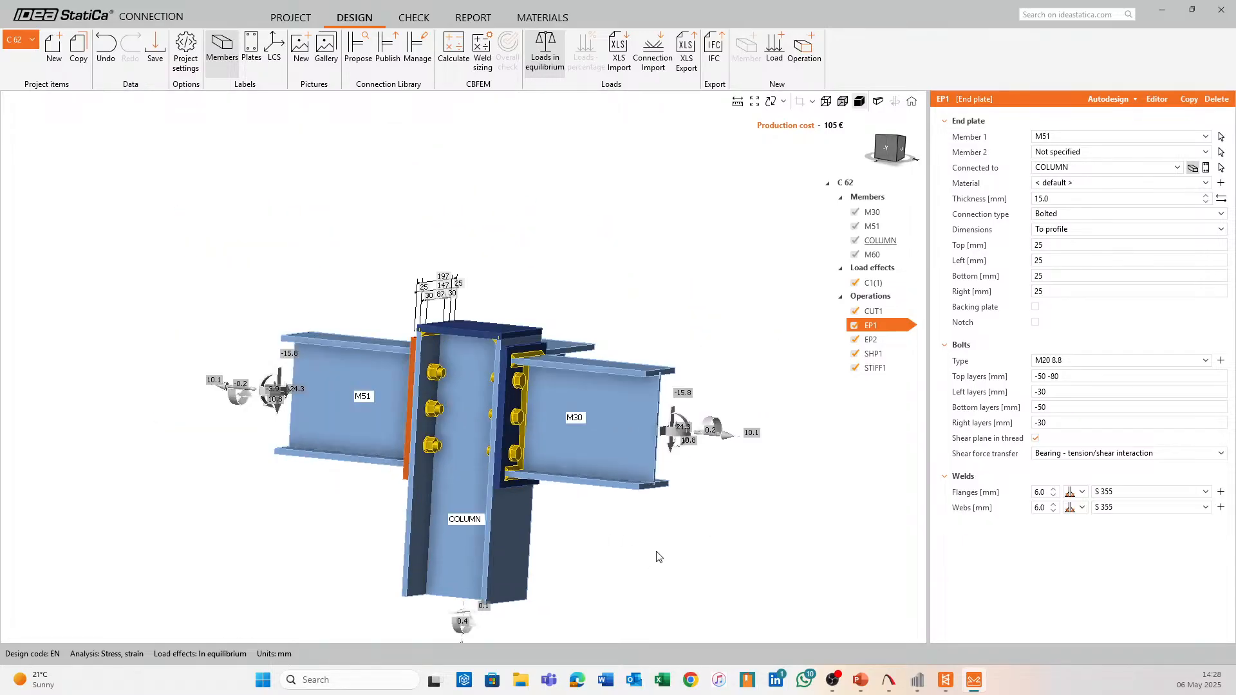
left_click(802, 51)
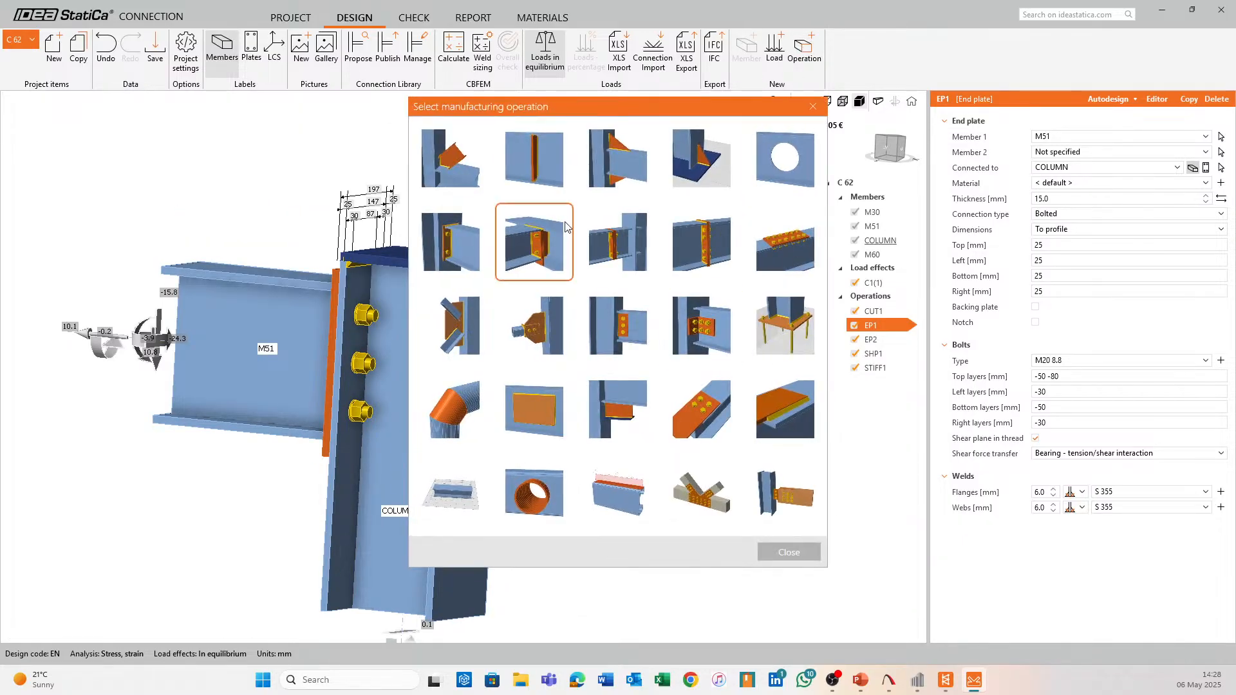
left_click(553, 175)
left_click(1081, 136)
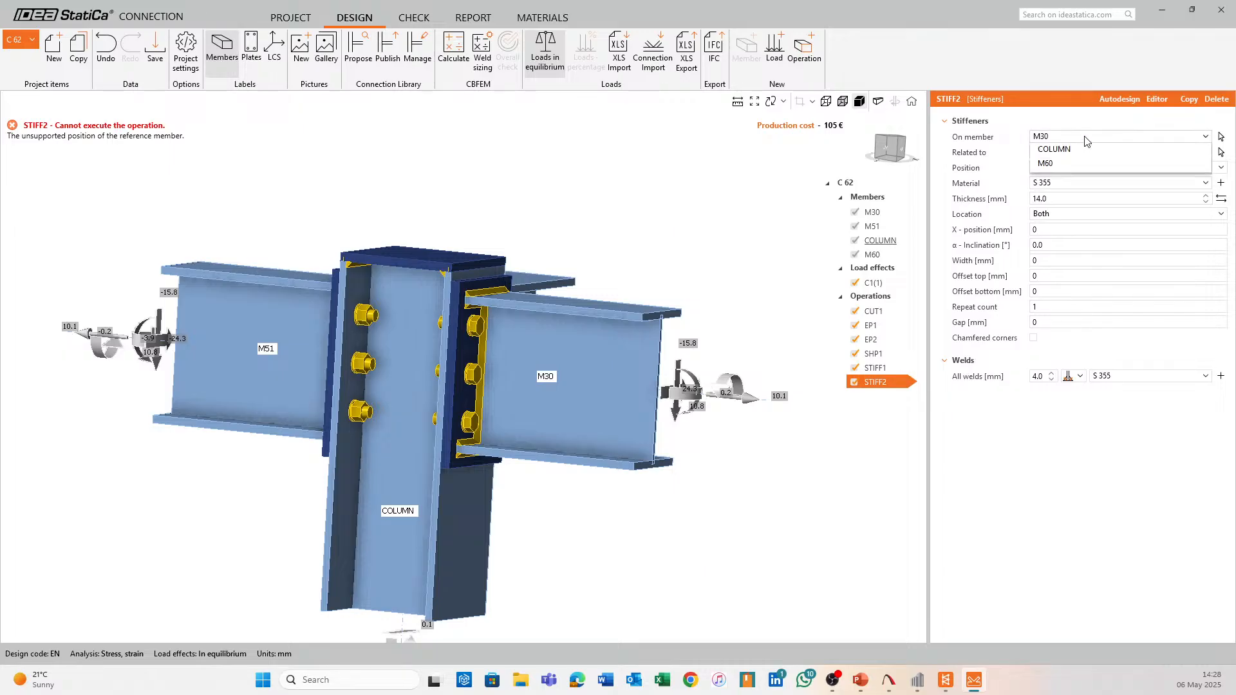
left_click(1070, 181)
left_click(1087, 152)
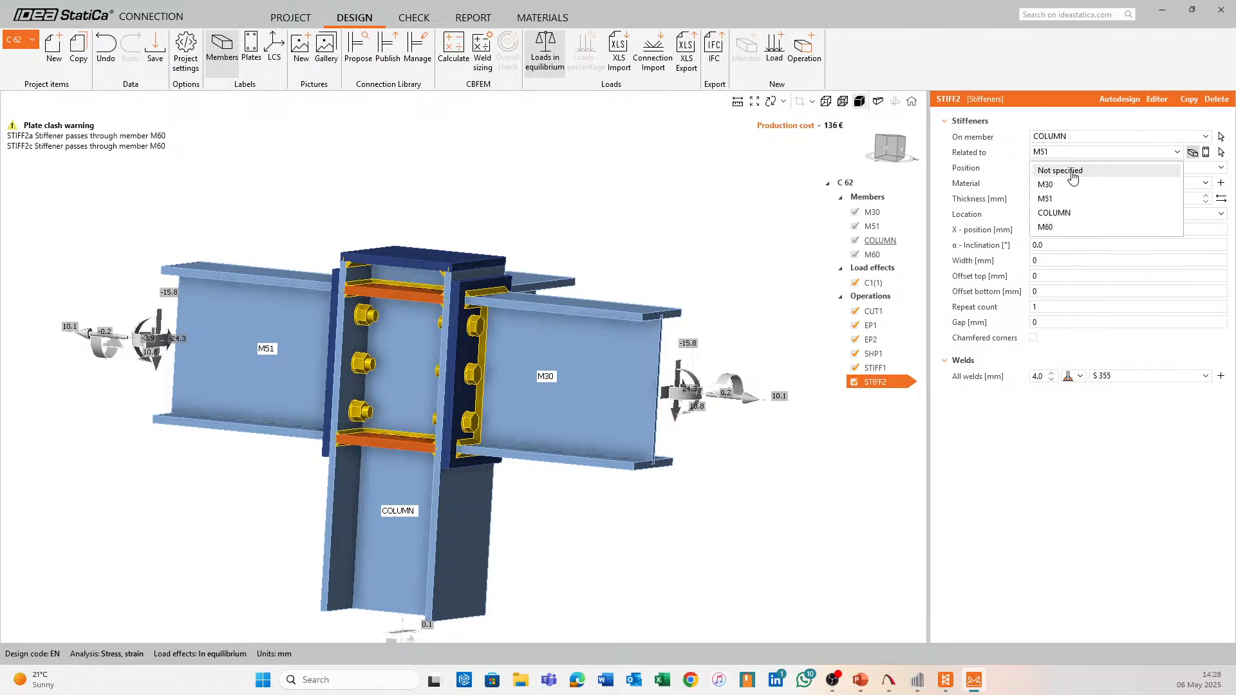
left_click(1071, 168)
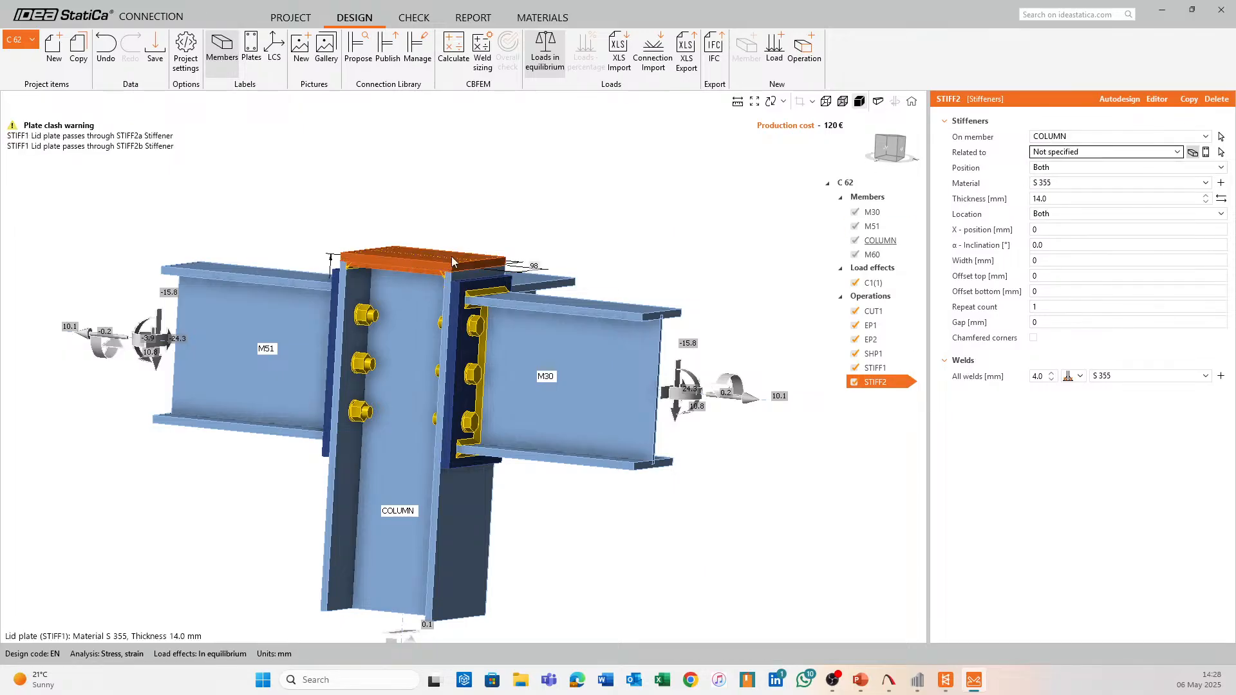
left_click(1079, 154)
left_click(1078, 169)
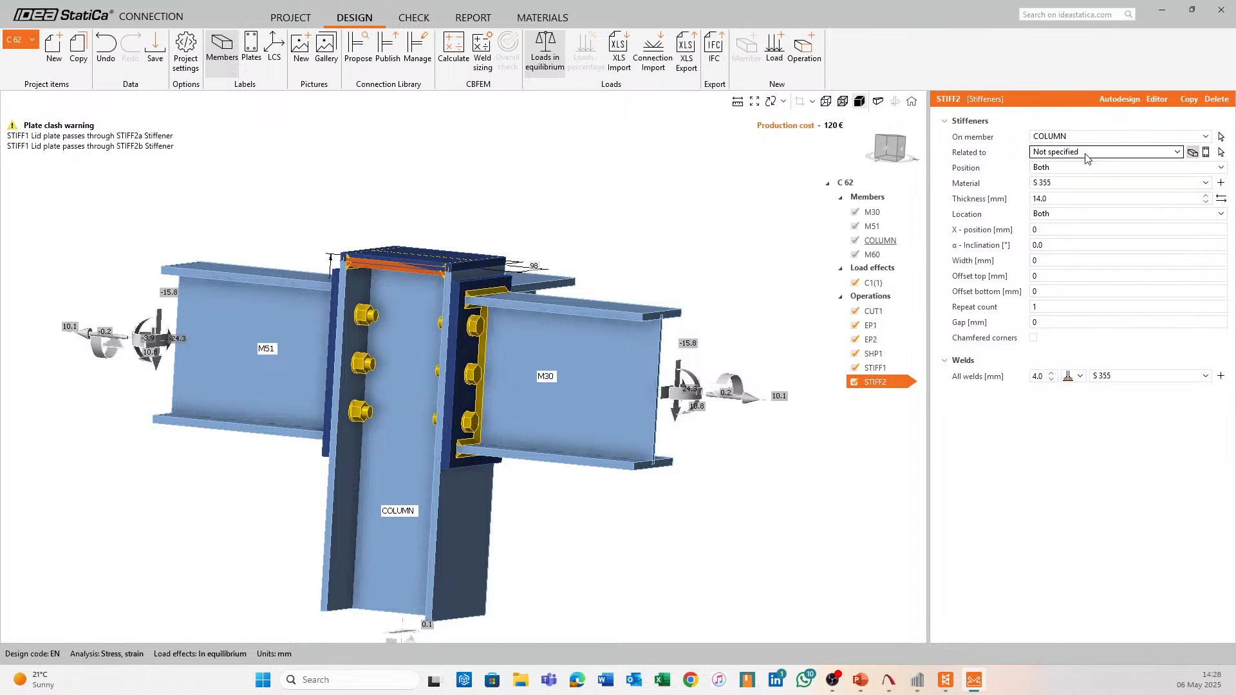
left_click(1124, 154)
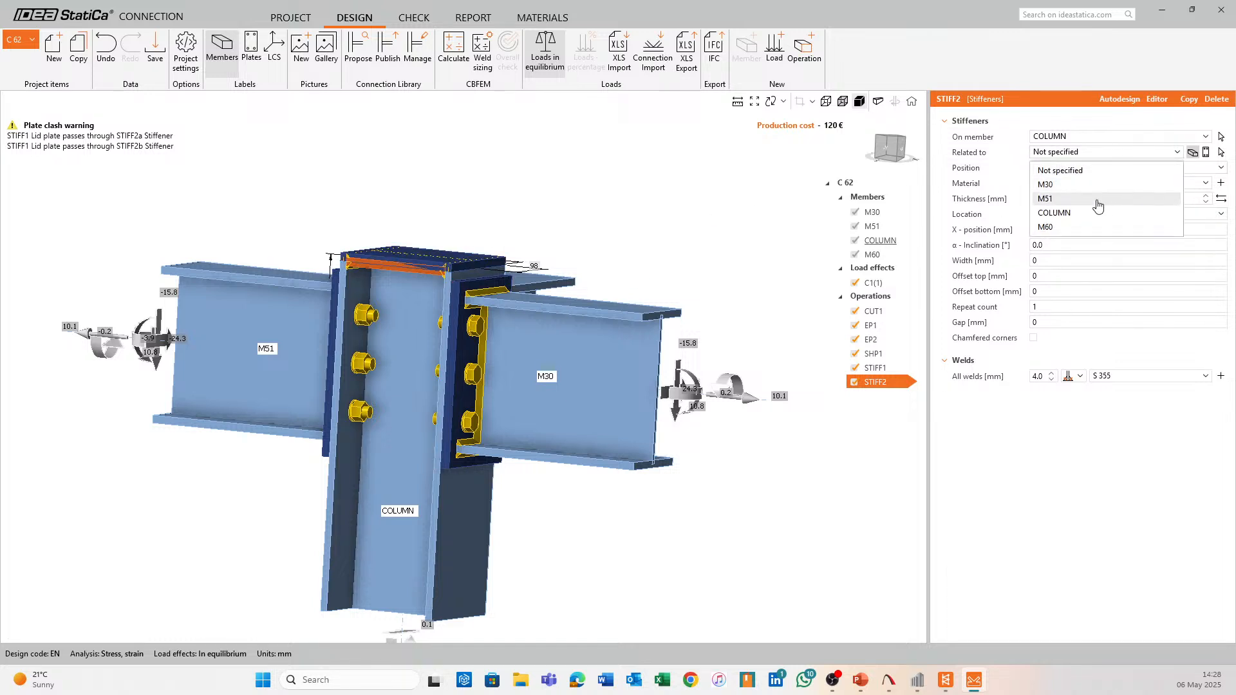
left_click(1069, 171)
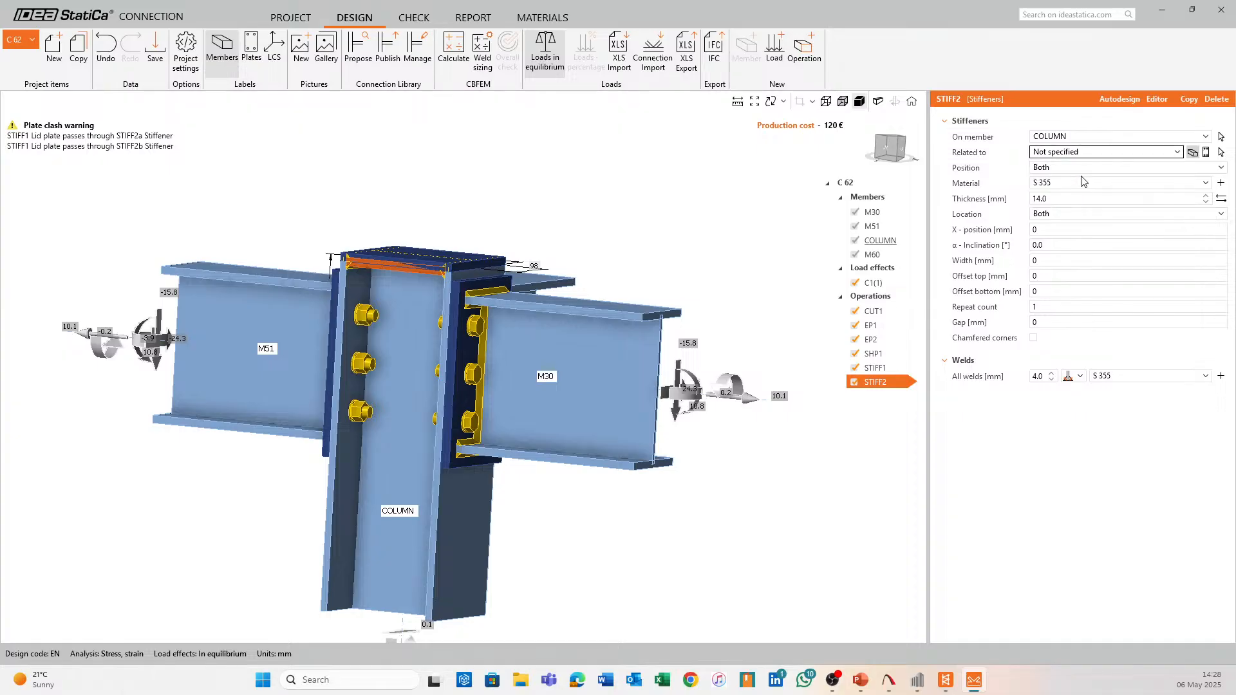
Set the location of the second column stiffener to Front and inspect its placement beneath the lid plate
right_click_drag(630, 288, 663, 223)
scroll(534, 249, "up", 3)
middle_click_drag(606, 277, 599, 231)
right_click_drag(599, 231, 628, 283)
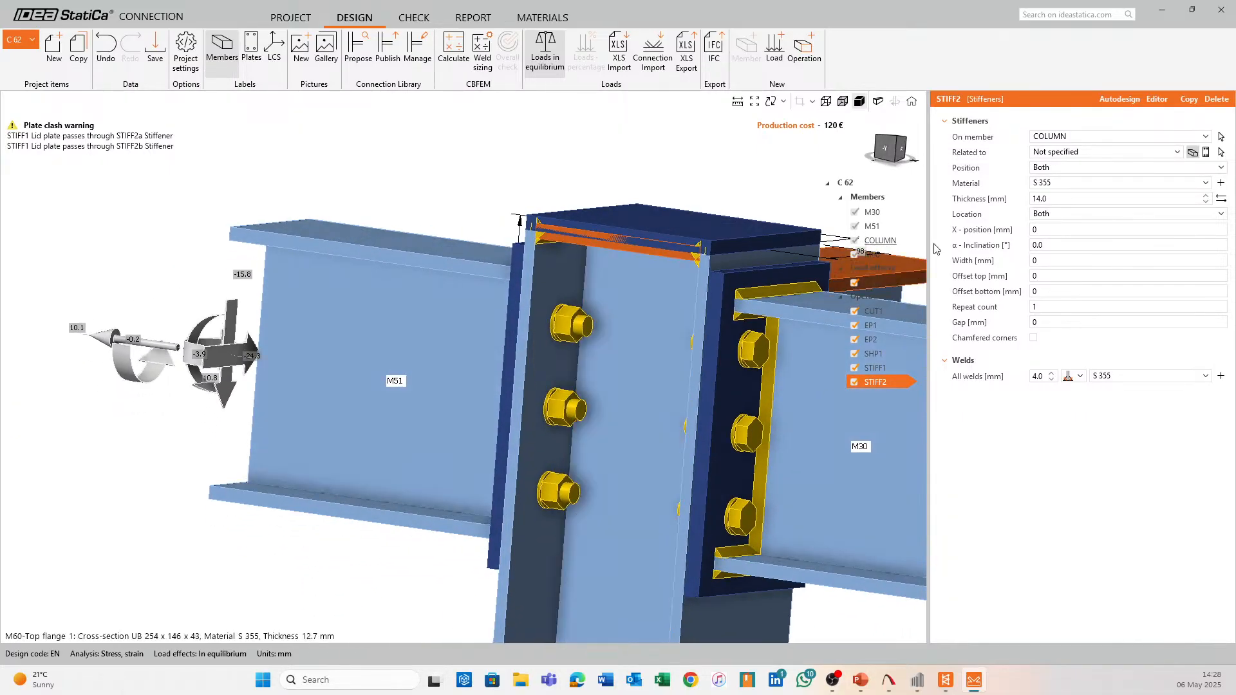
left_click(1067, 215)
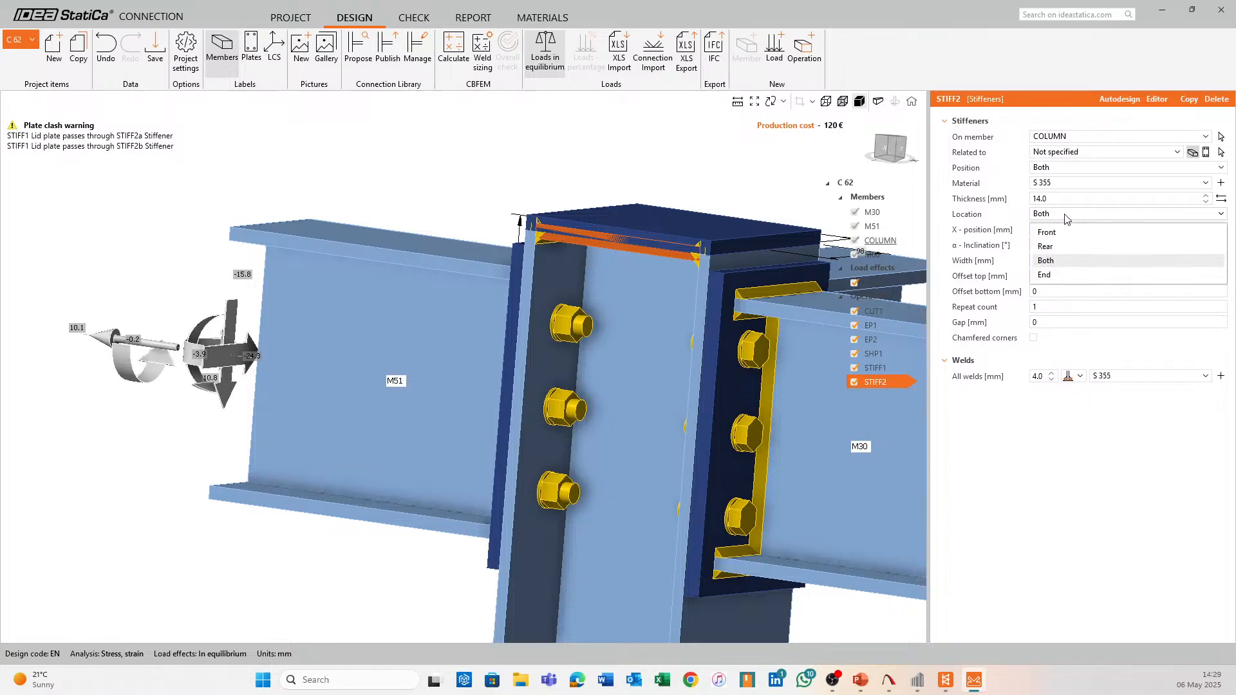
left_click(1070, 240)
right_click_drag(716, 285, 633, 297)
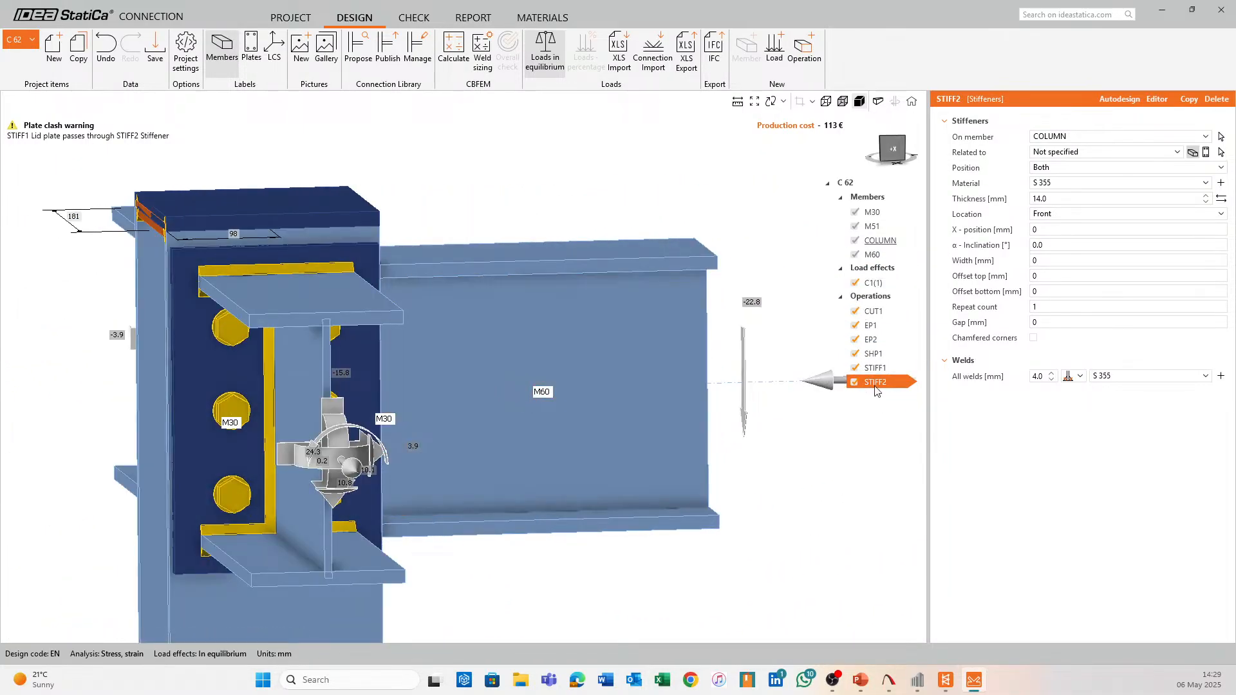
Delete the STIFF2 stiffener operation from the connection
right_click(874, 386)
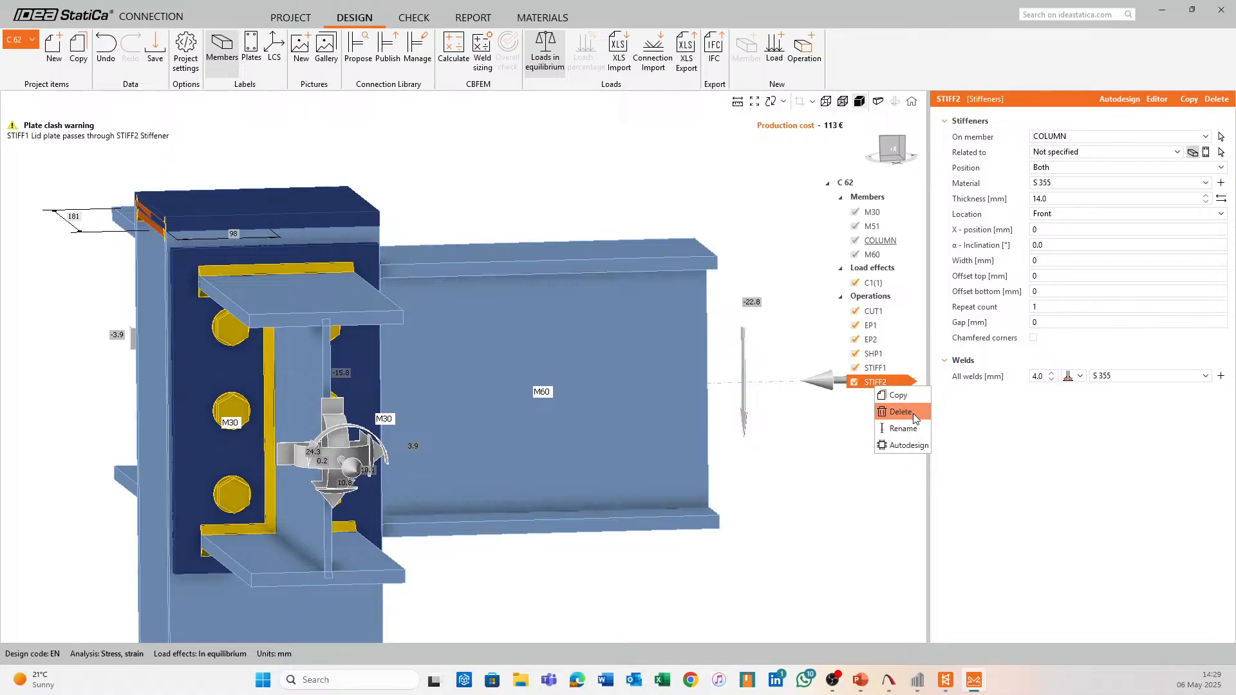
left_click(913, 417)
right_click_drag(554, 417, 459, 314)
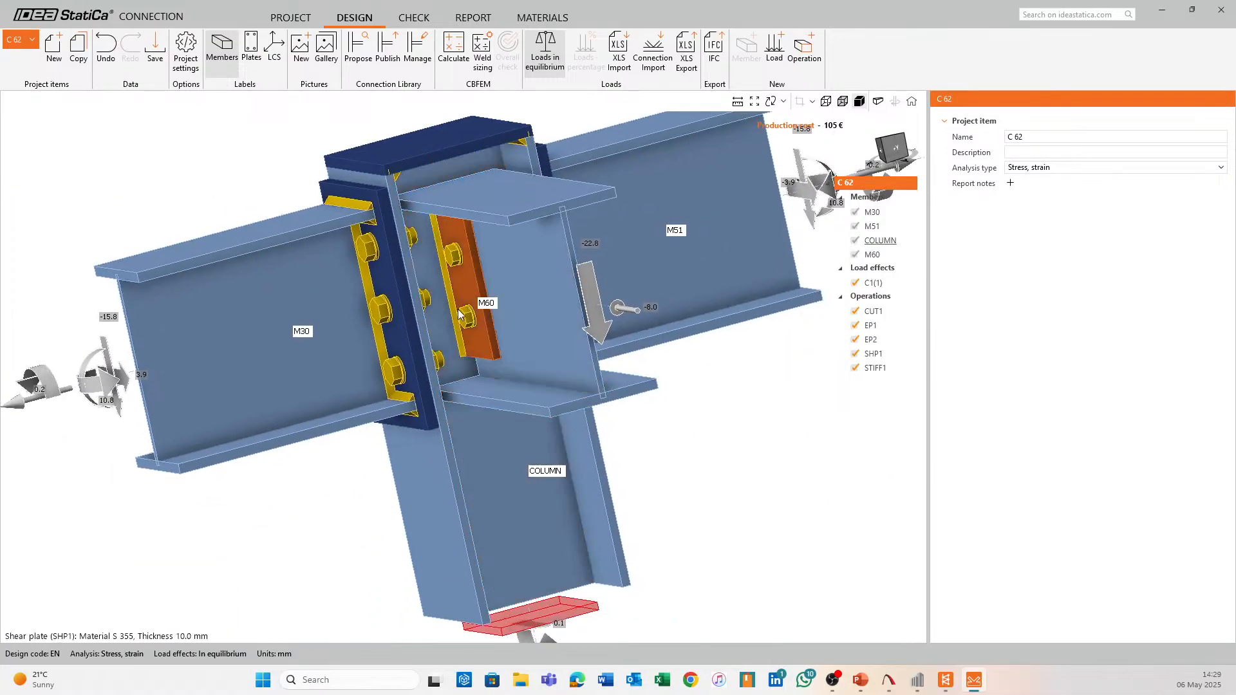
Add a clip angle operation on member plate M60 | Bottom flange 1, connected to COLUMN
left_click(804, 48)
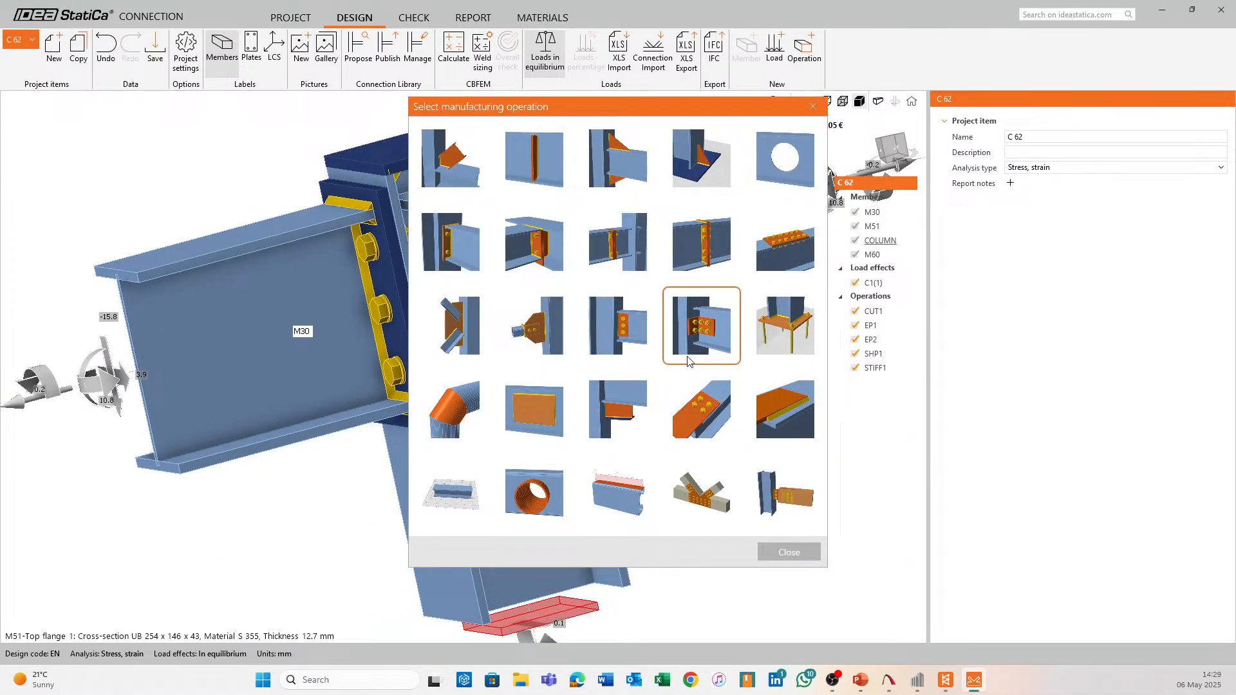
left_click(701, 325)
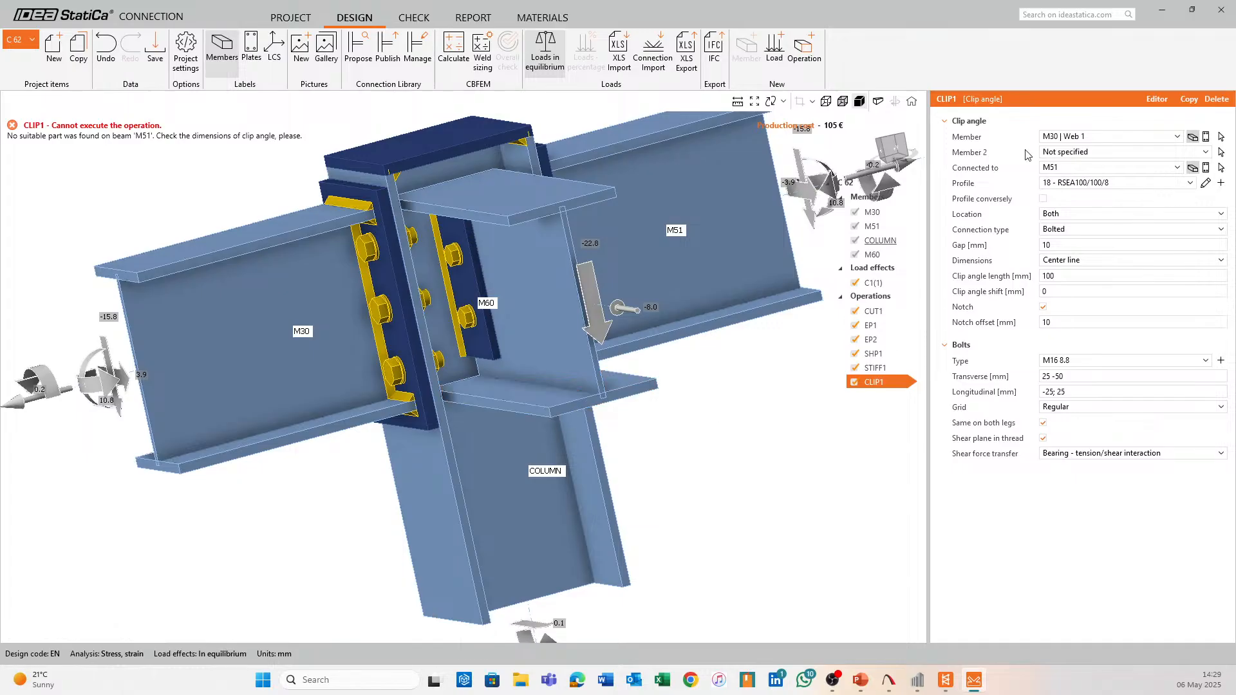
left_click(1086, 139)
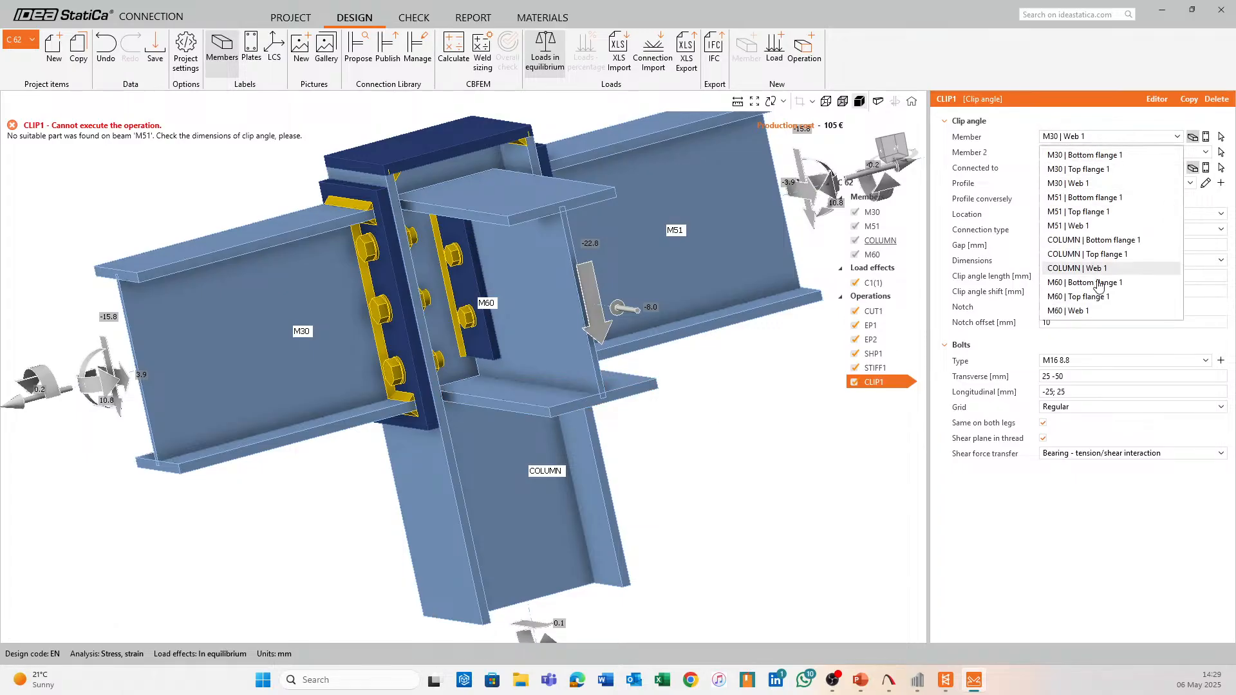
left_click(1120, 282)
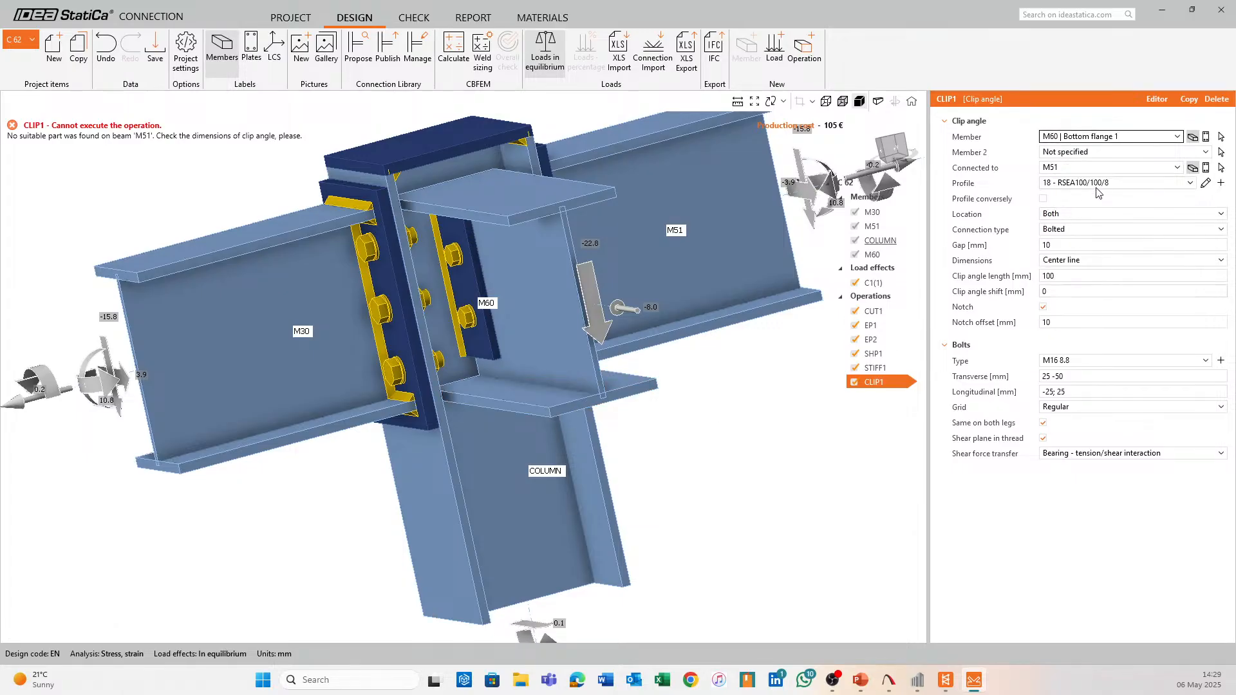
left_click(1103, 169)
left_click(1086, 219)
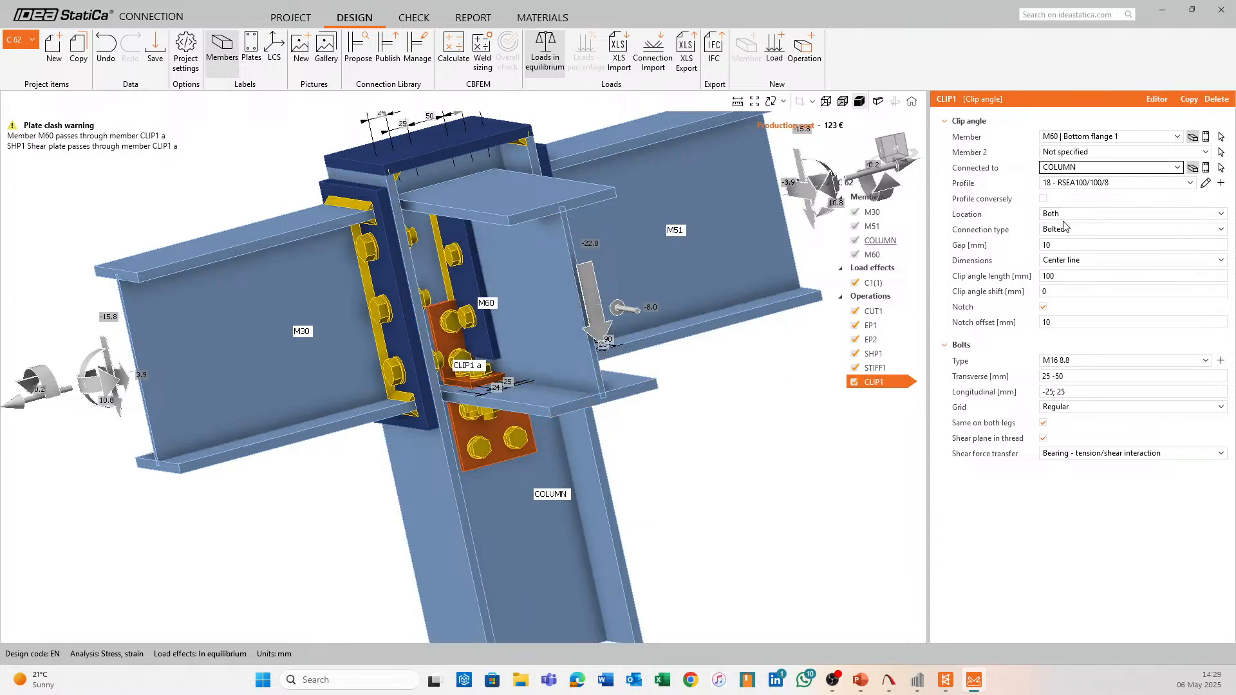
Set the clip angle's location to Rear so it sits only beneath the M60 bottom flange
left_click(1081, 215)
left_click(1068, 247)
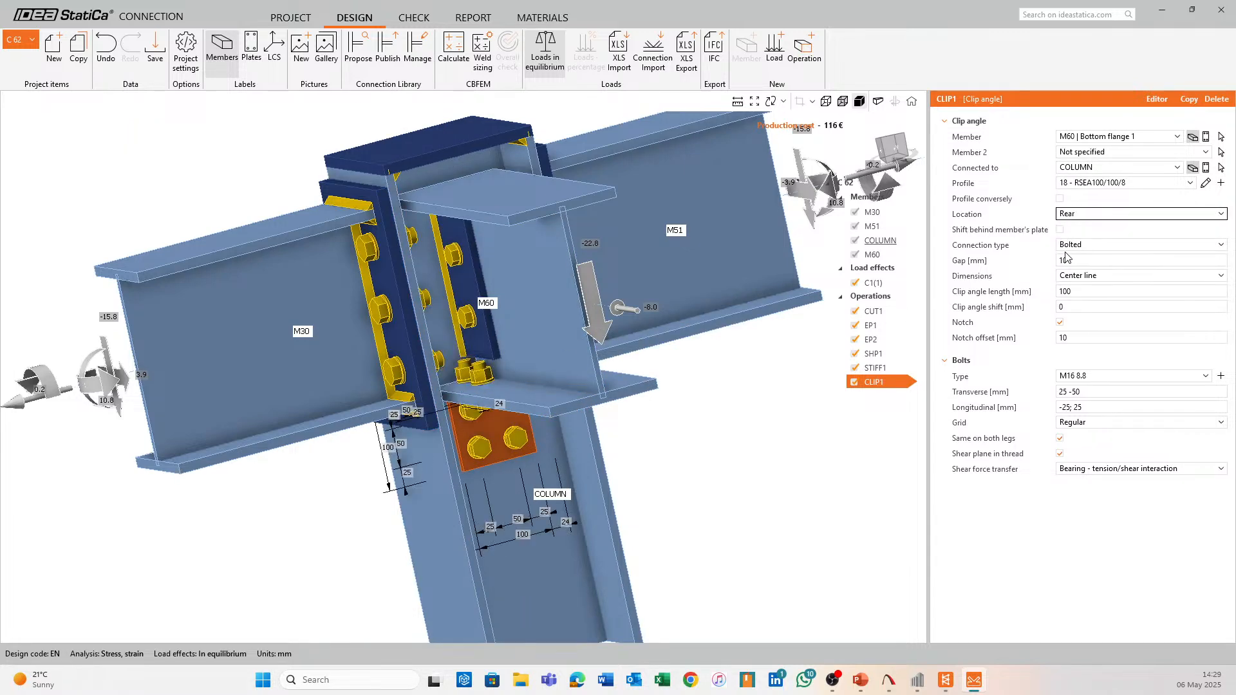
right_click_drag(519, 390, 526, 285)
scroll(443, 278, "up", 3)
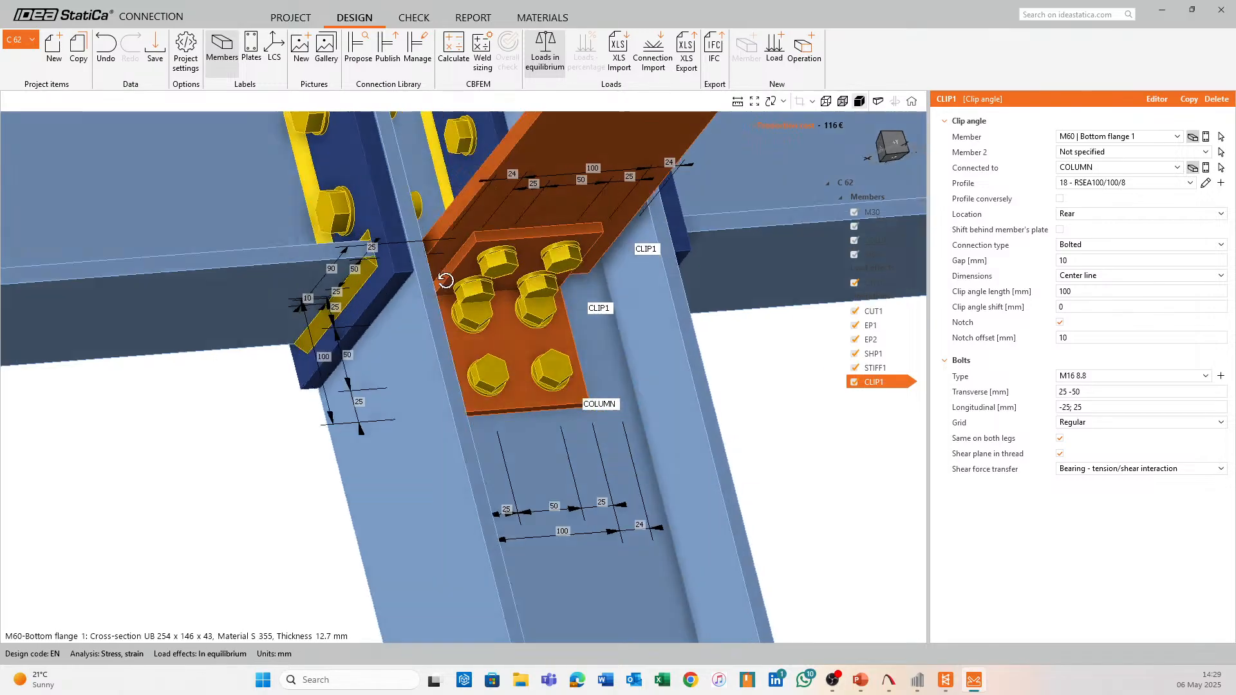
right_click_drag(444, 281, 483, 296)
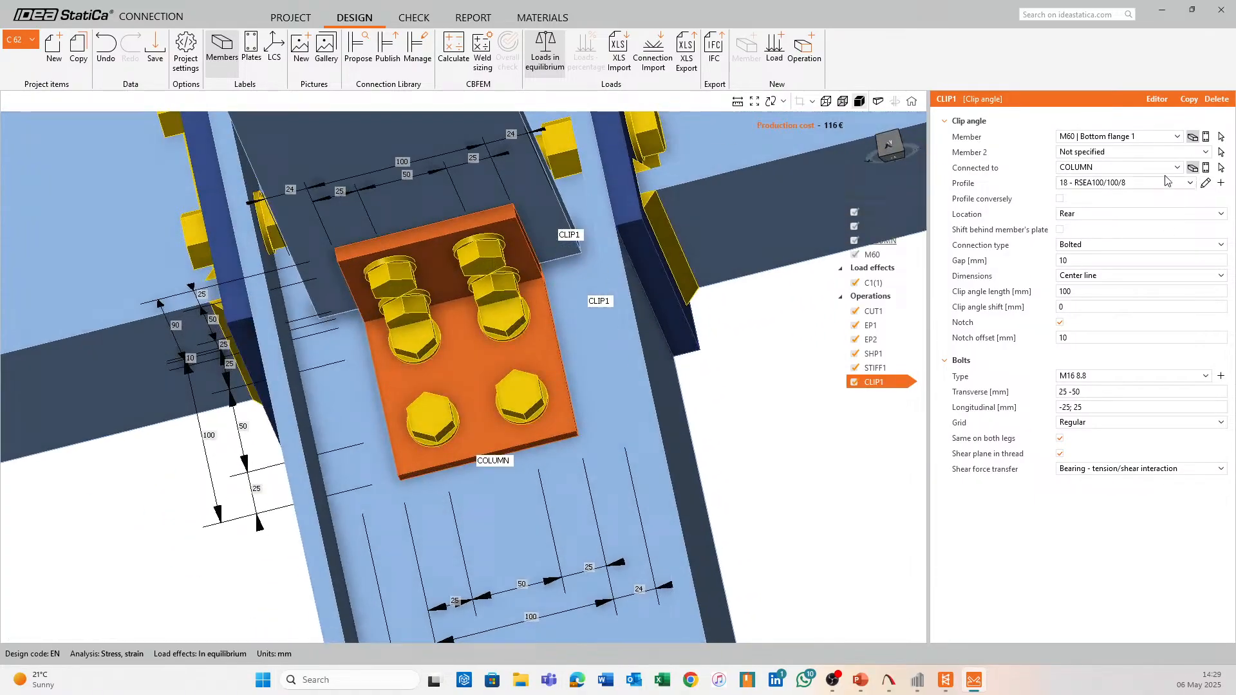
Assign a new rolled angle profile RSEA150/150/18 to the clip angle
left_click(1221, 183)
left_click(585, 297)
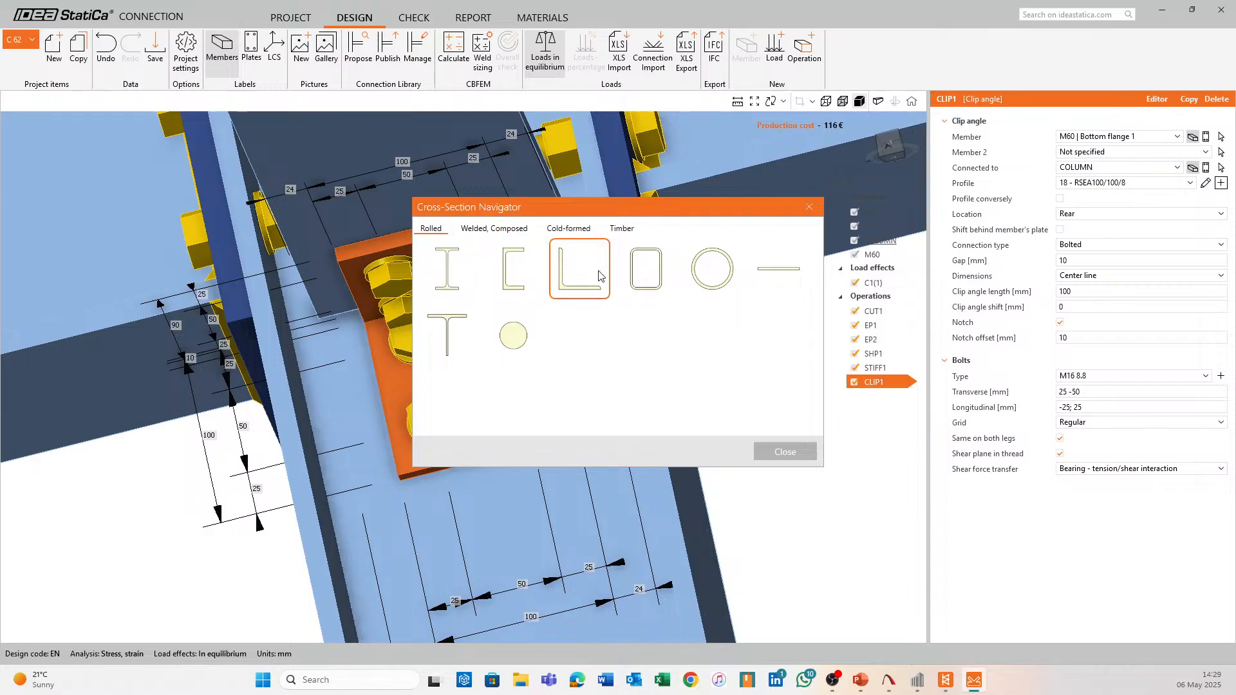
left_click(511, 274)
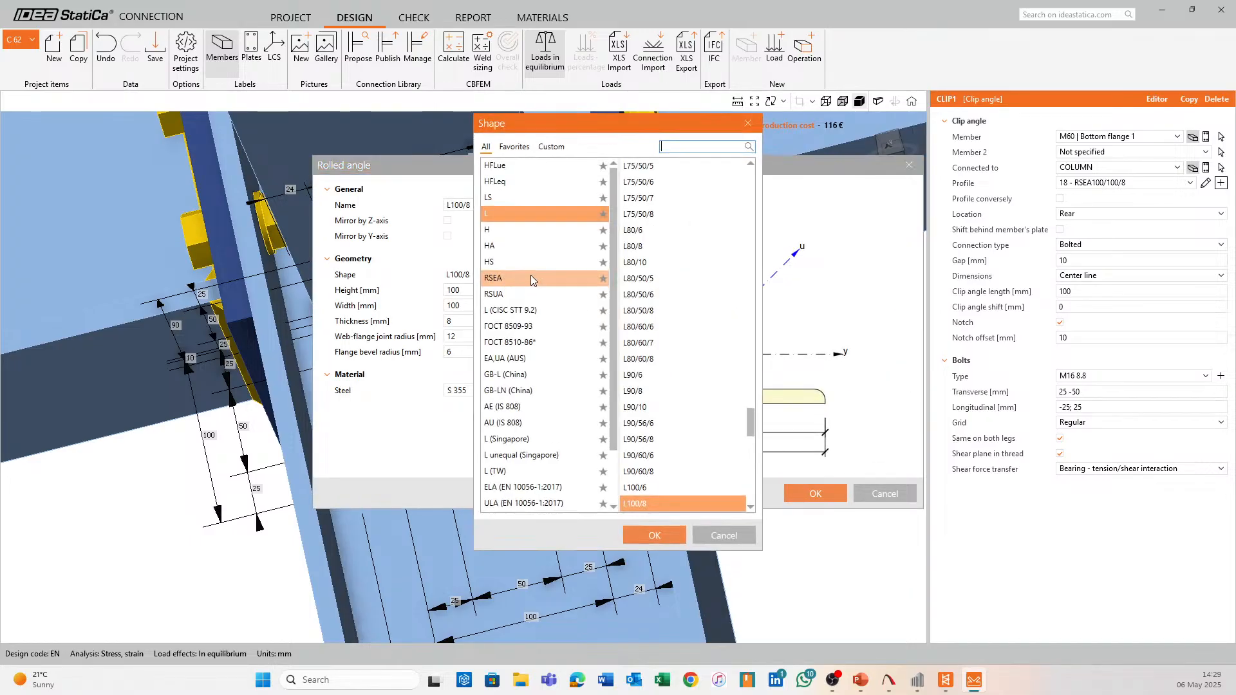
left_click(532, 279)
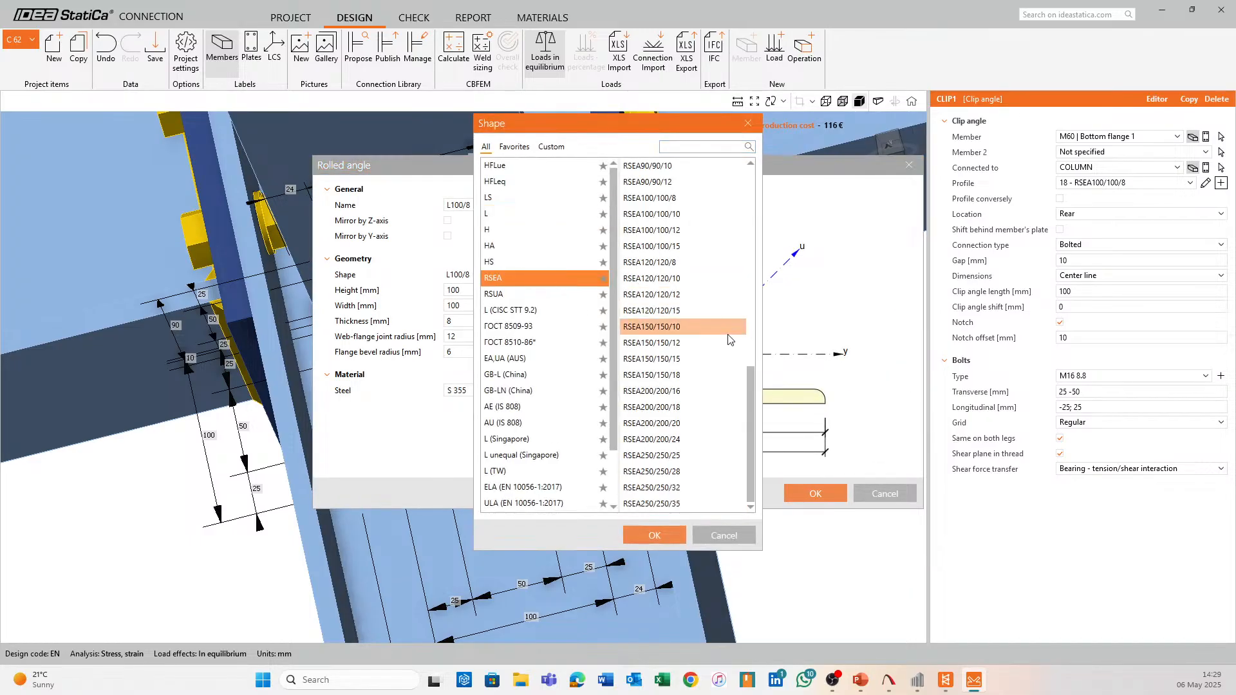
left_click(699, 374)
left_click(654, 535)
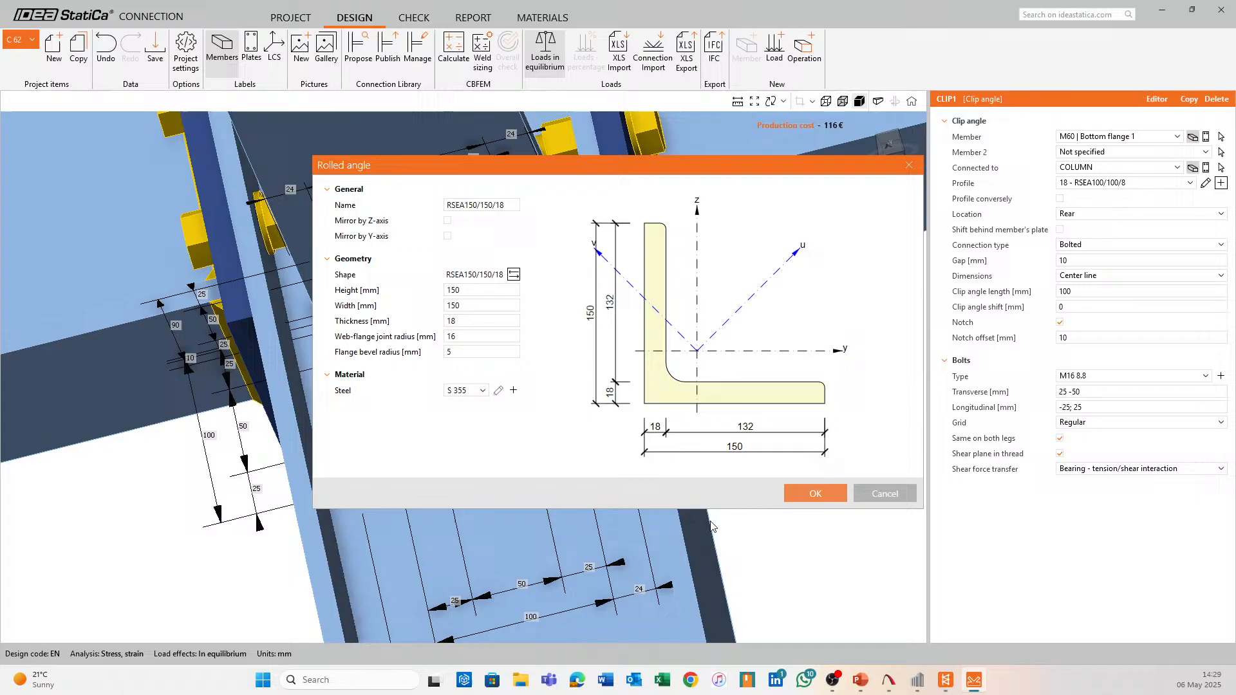
left_click(815, 493)
Set the clip angle length to 130 mm
left_click_drag(468, 373, 545, 410)
scroll(523, 396, "up", 5)
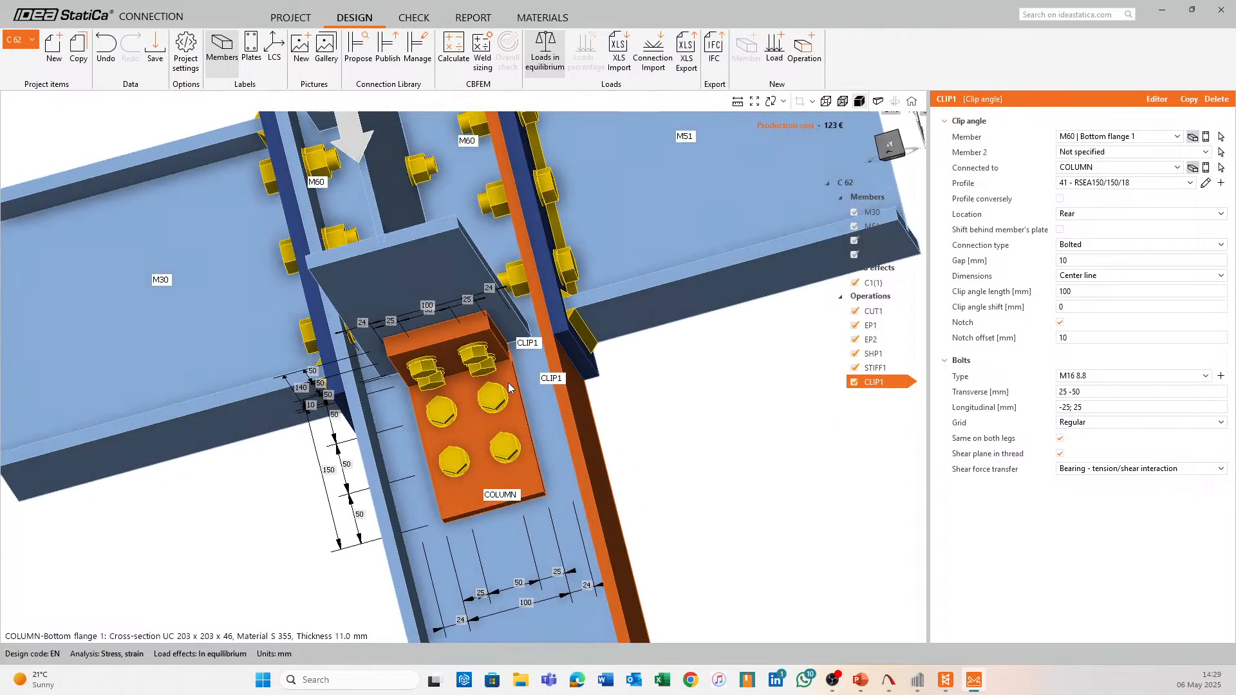
left_click(1081, 292)
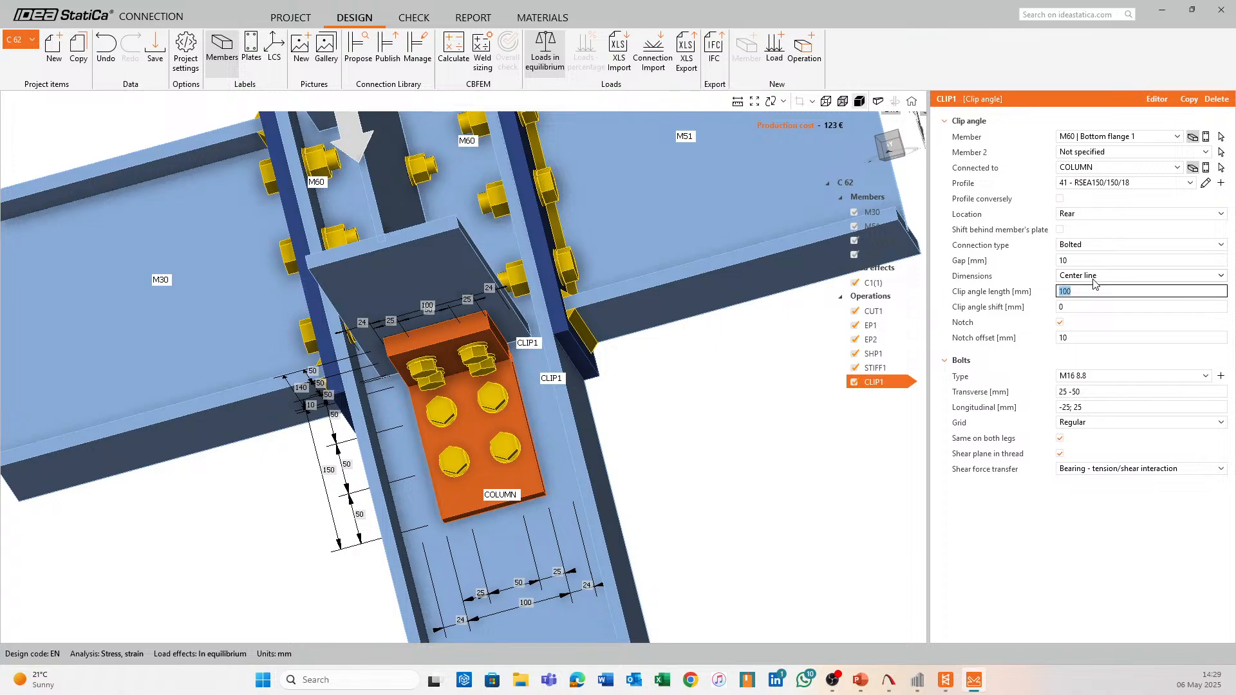
type("130")
key("Tab")
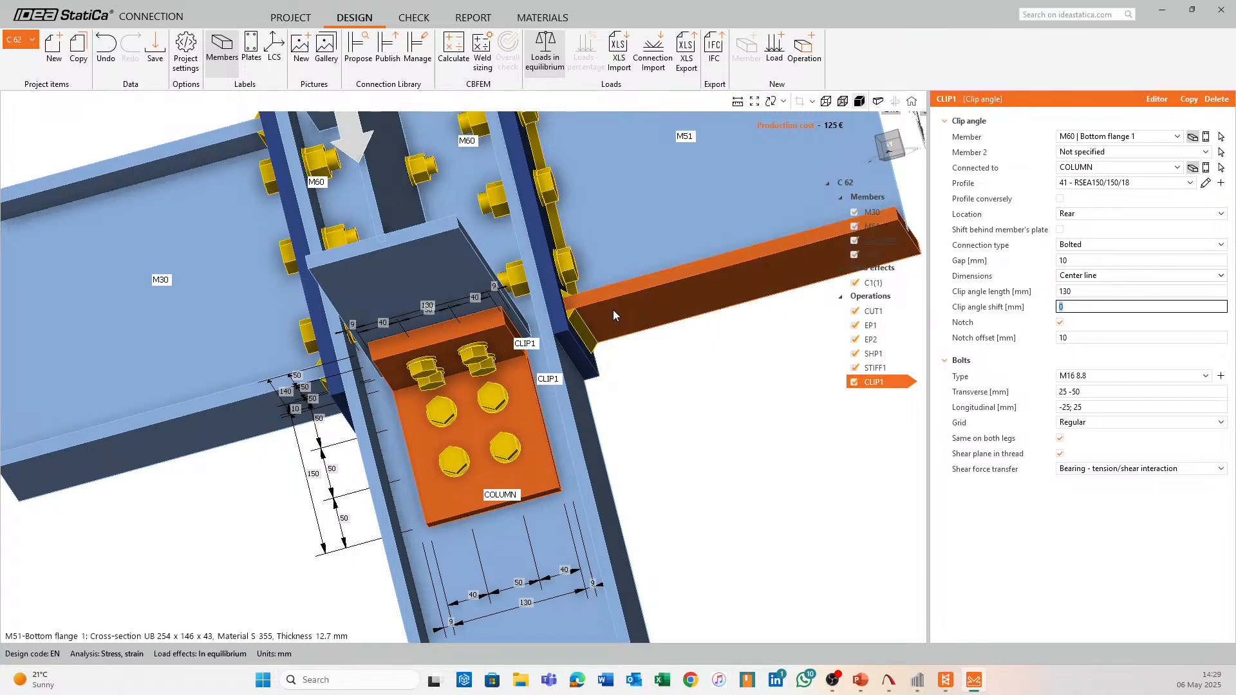
Set the clip angle bolts' transverse positions to 30 -60 mm
left_click_drag(550, 396, 553, 334)
left_click(1106, 393)
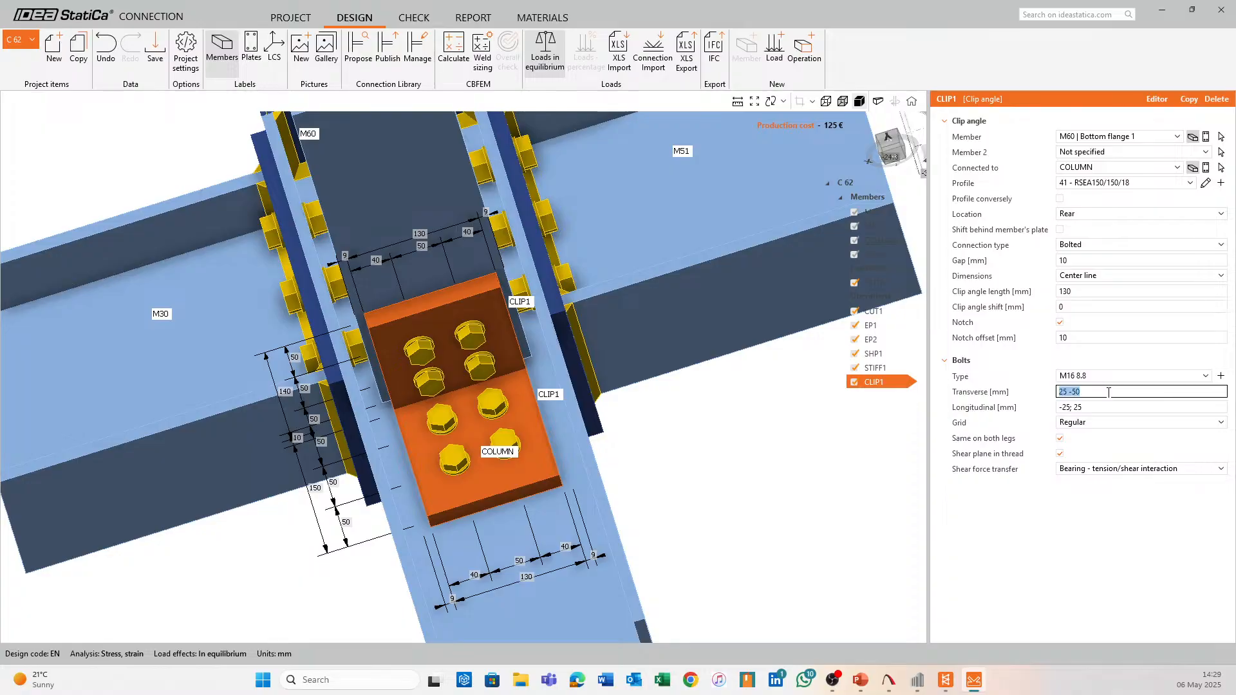
left_click(1108, 393)
key("Tab")
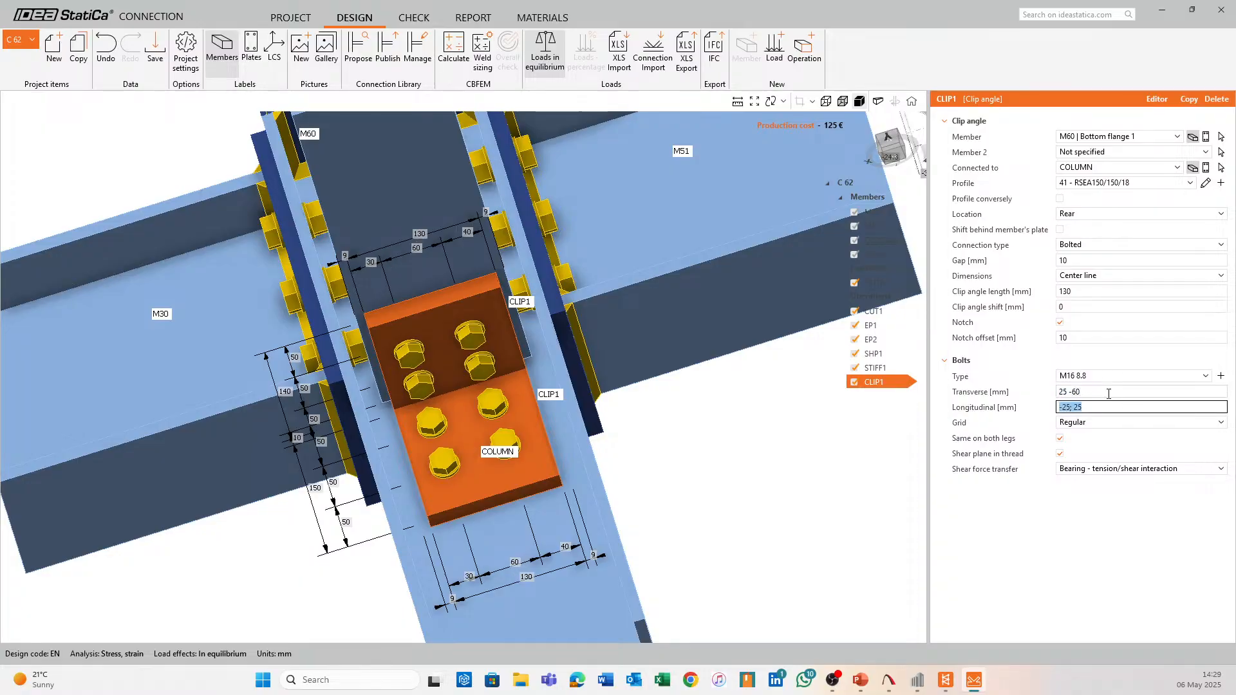
double_click(1065, 391)
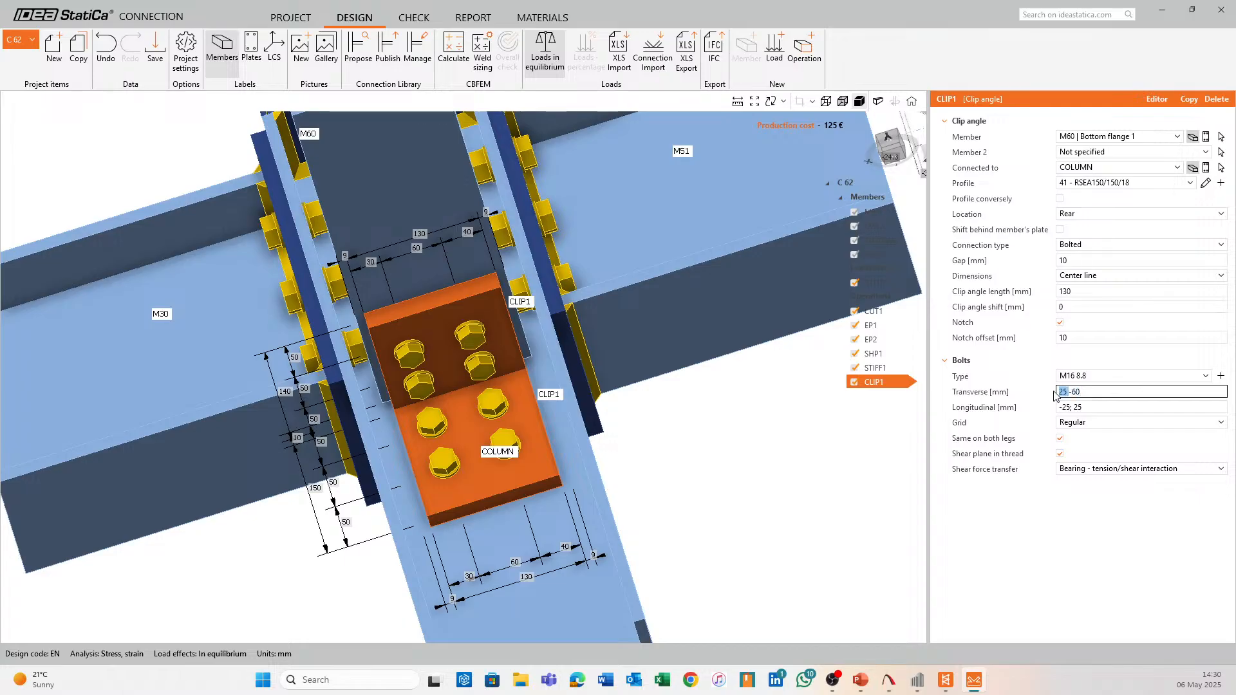
type("30")
key("Tab")
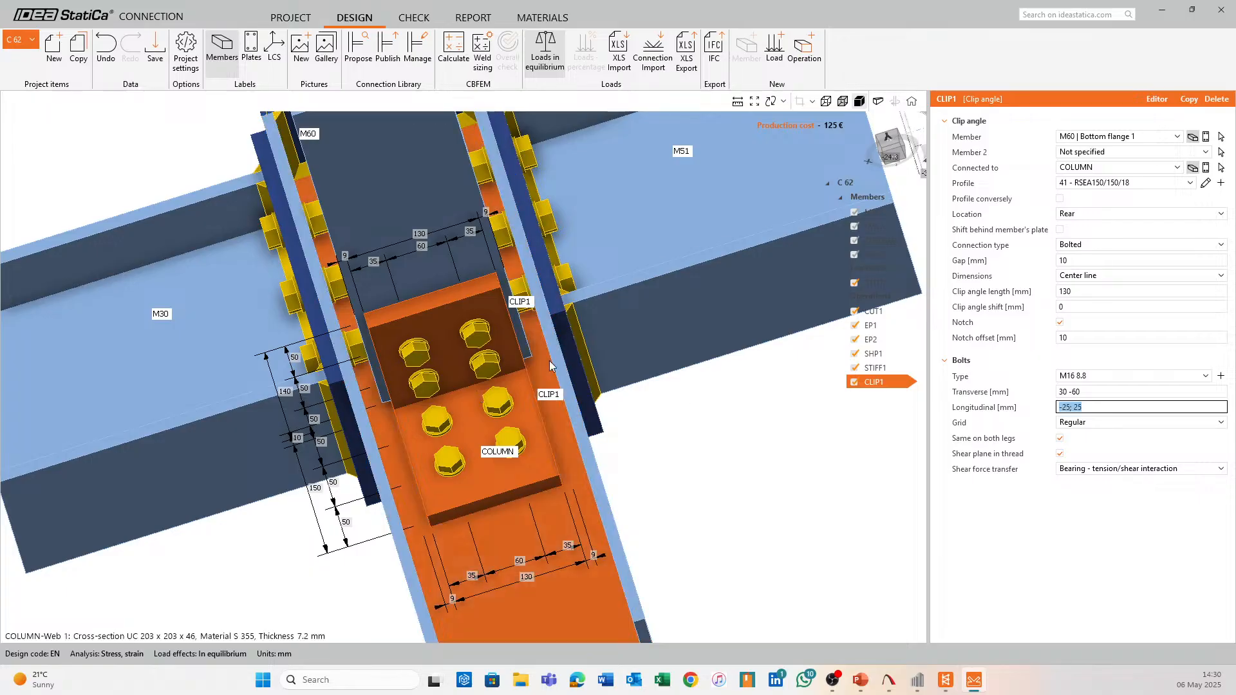
Run the stress-strain calculation of the connection with the new clip angle
right_click_drag(551, 403, 351, 406)
scroll(742, 311, "down", 4)
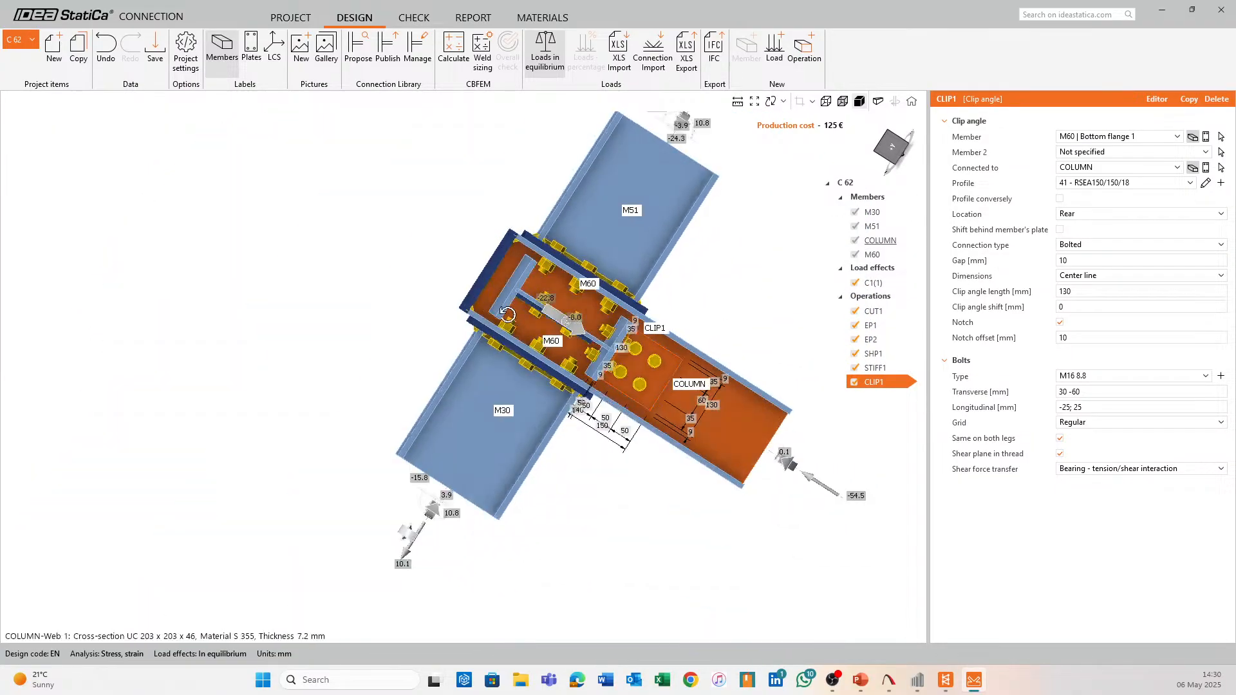
right_click_drag(573, 328, 470, 415)
left_click(885, 148)
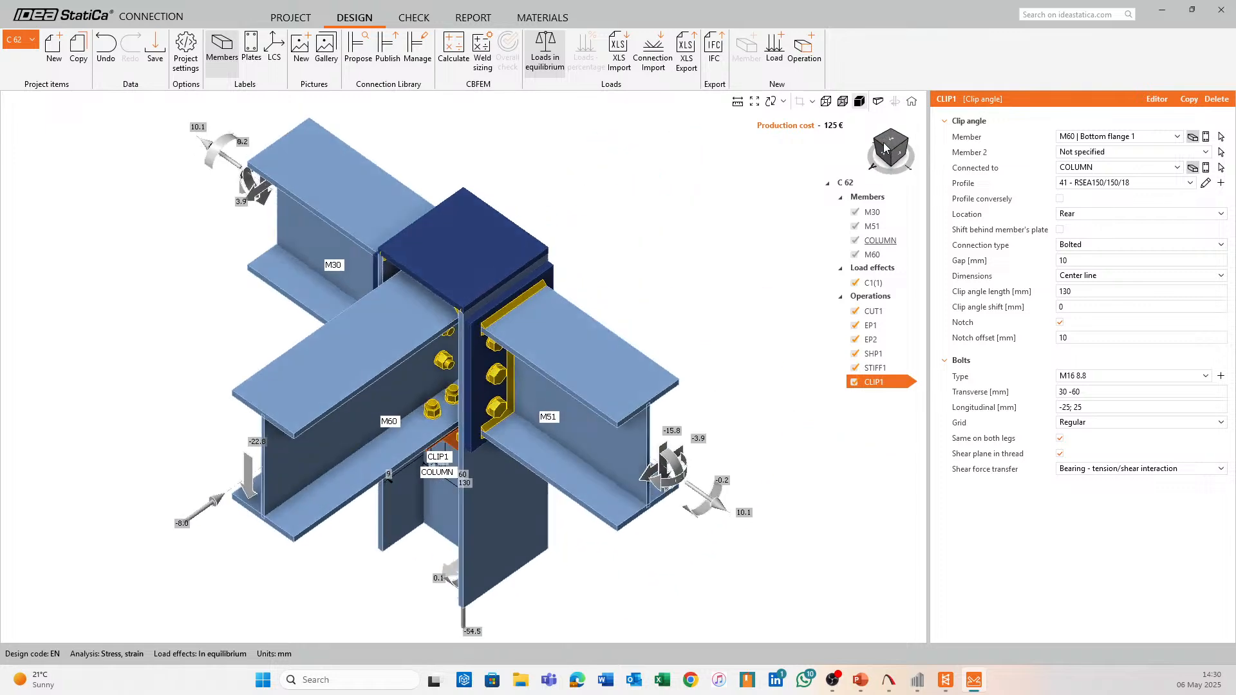
scroll(483, 233, "up", 5)
middle_click_drag(598, 214, 562, 157)
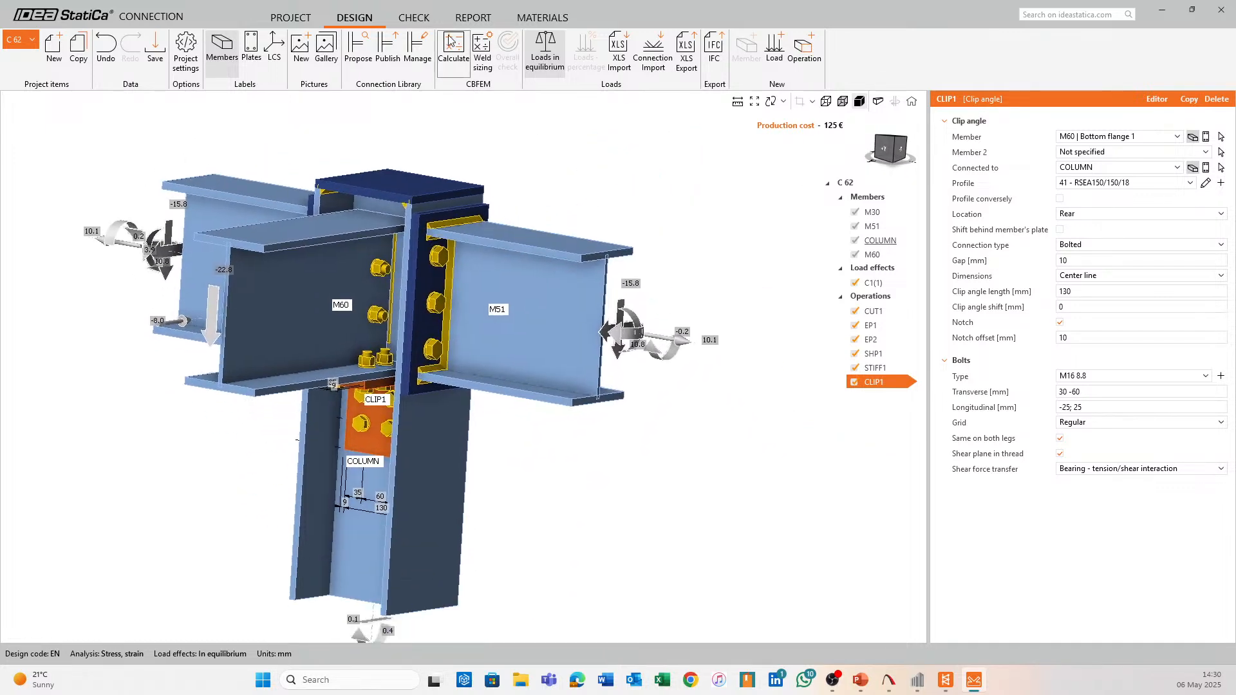
left_click(454, 49)
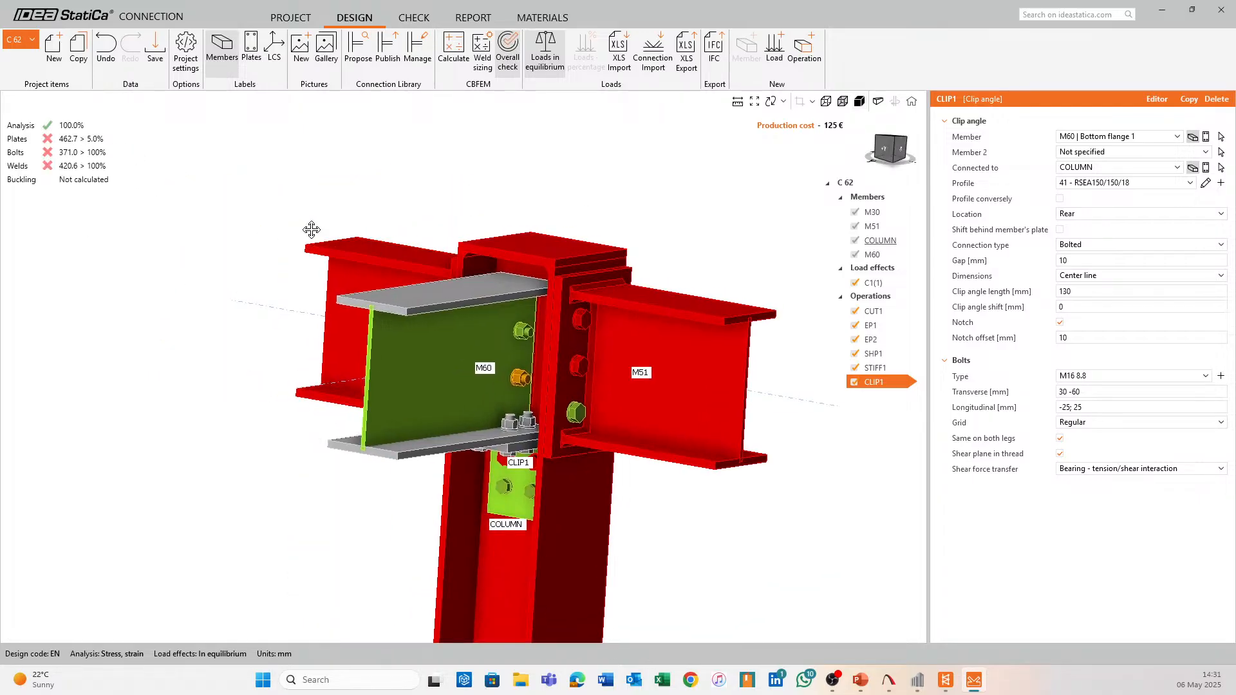
Examine the calculated utilisation of the column, beams, plates and bolts from several sides, and review the SHP1 and STIFF1 operations
middle_click_drag(311, 229, 243, 202)
middle_click_drag(685, 437, 421, 506, "ctrl")
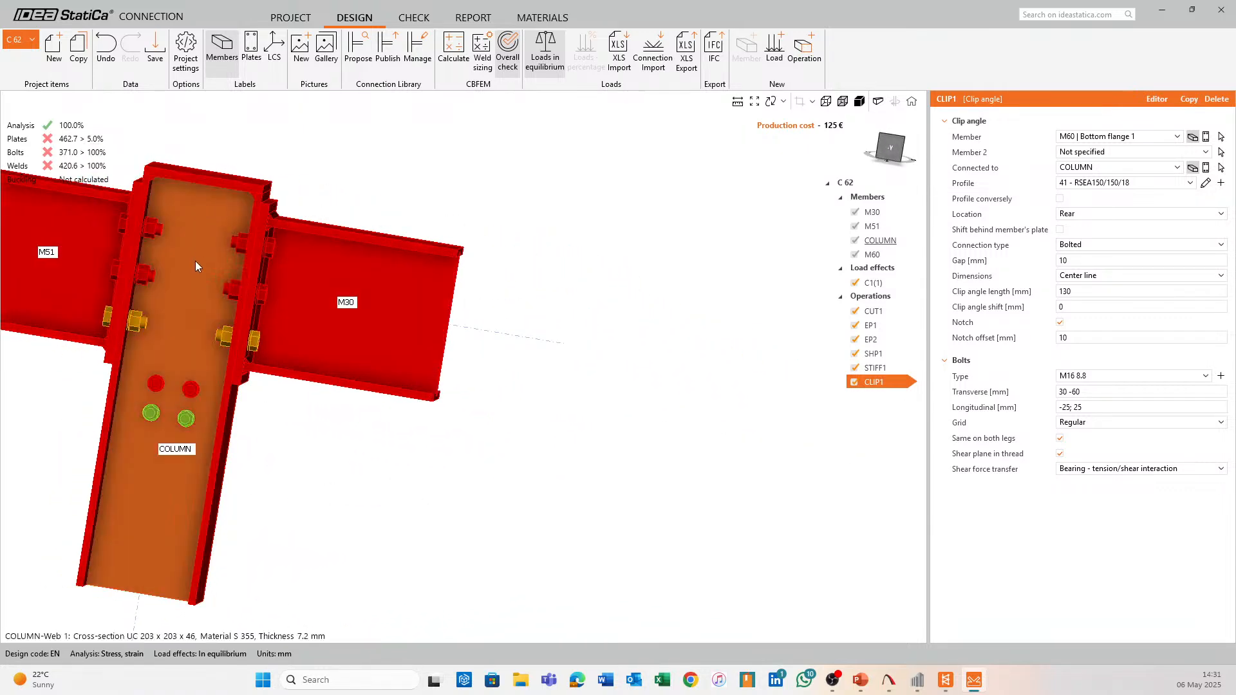
middle_click_drag(275, 345, 618, 463, "ctrl")
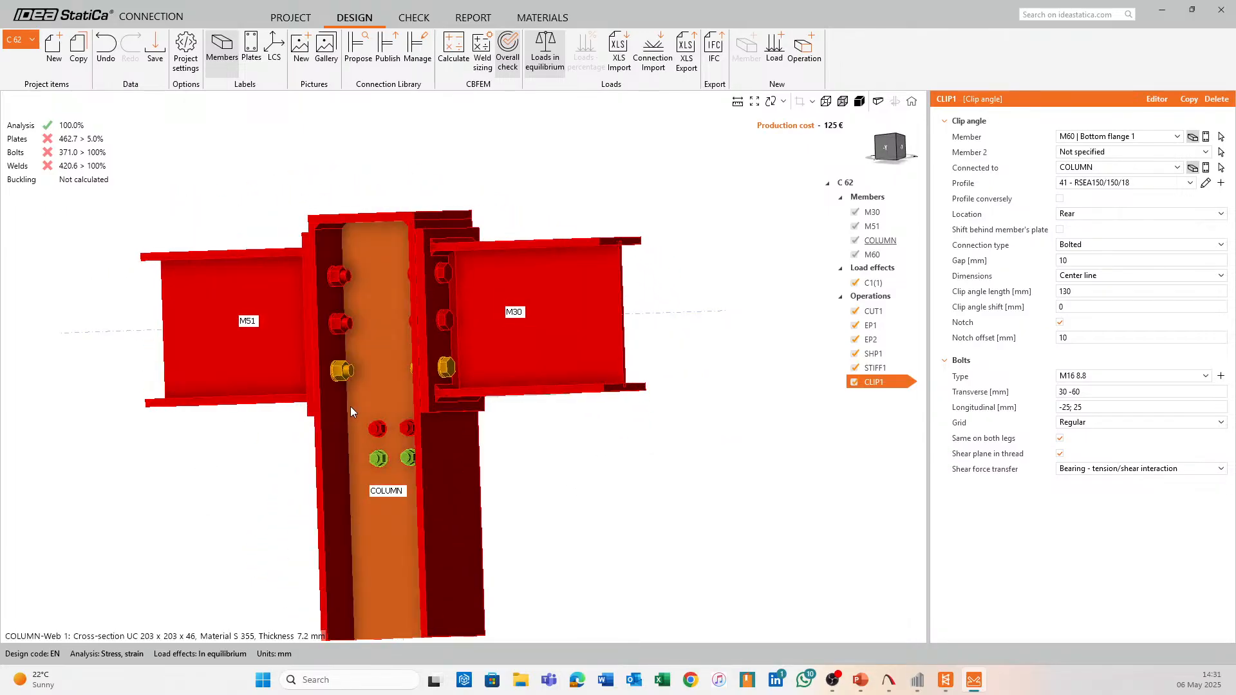
middle_click_drag(350, 408, 618, 285, "ctrl")
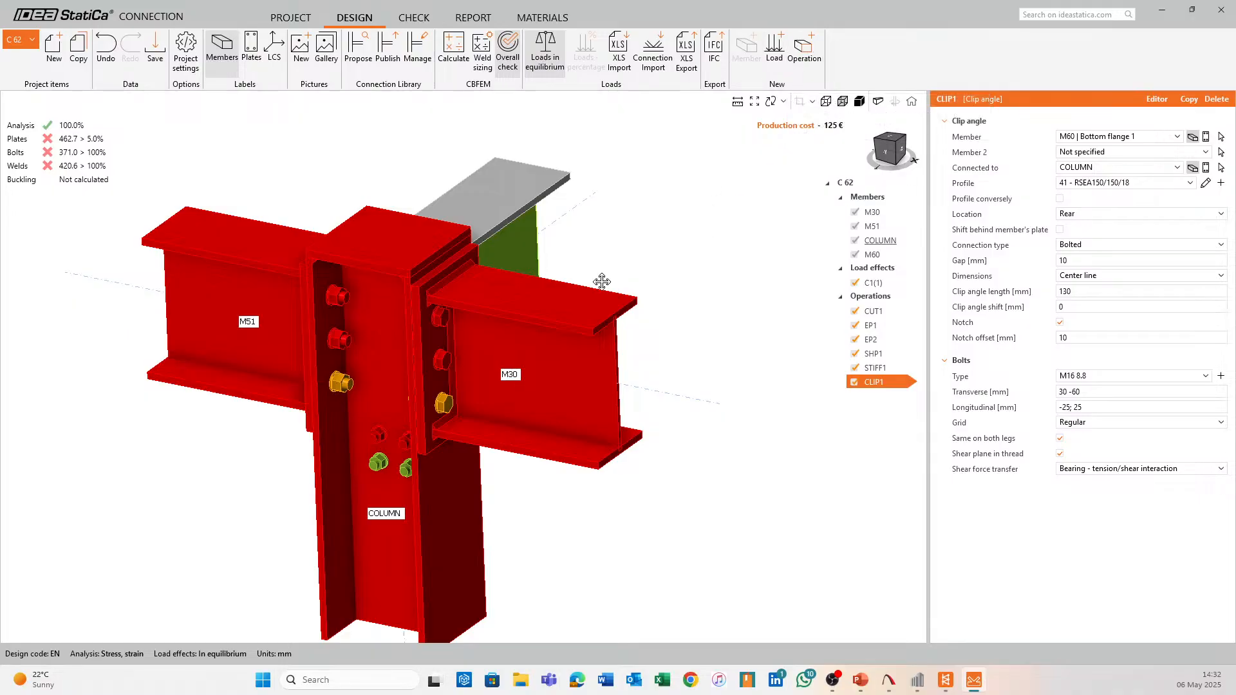
middle_click_drag(602, 282, 625, 257)
left_click(883, 366)
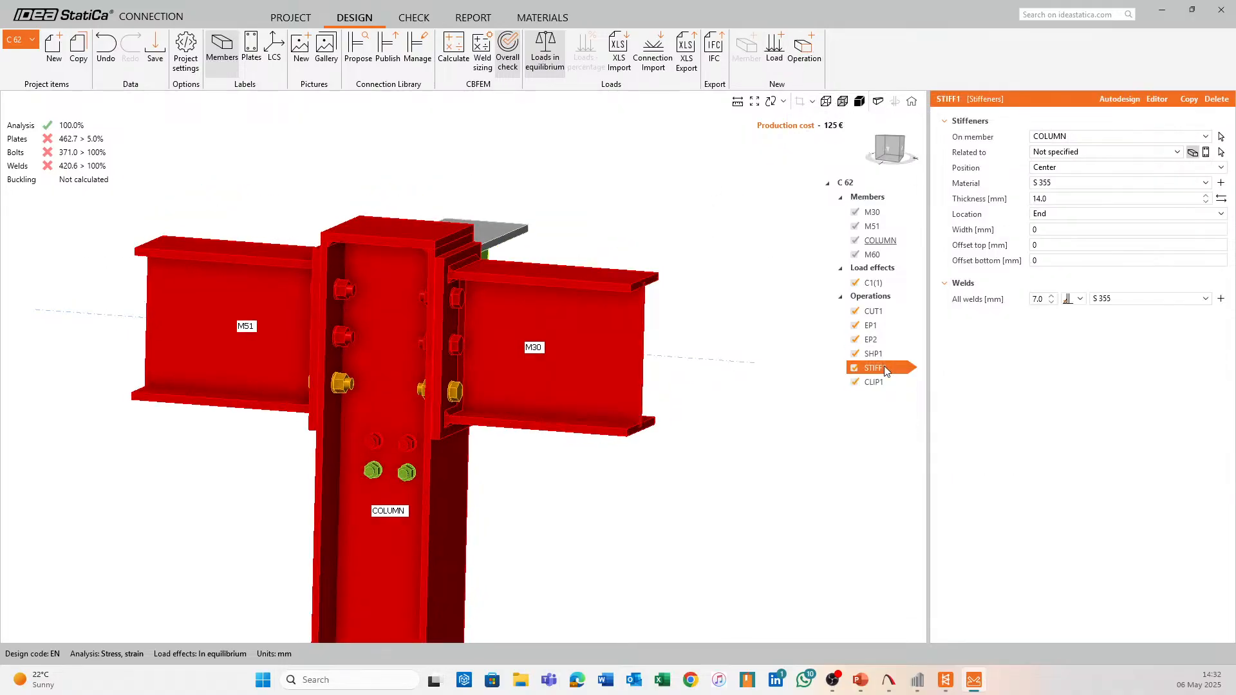
left_click(886, 356)
left_click(891, 368)
middle_click_drag(762, 244, 764, 266)
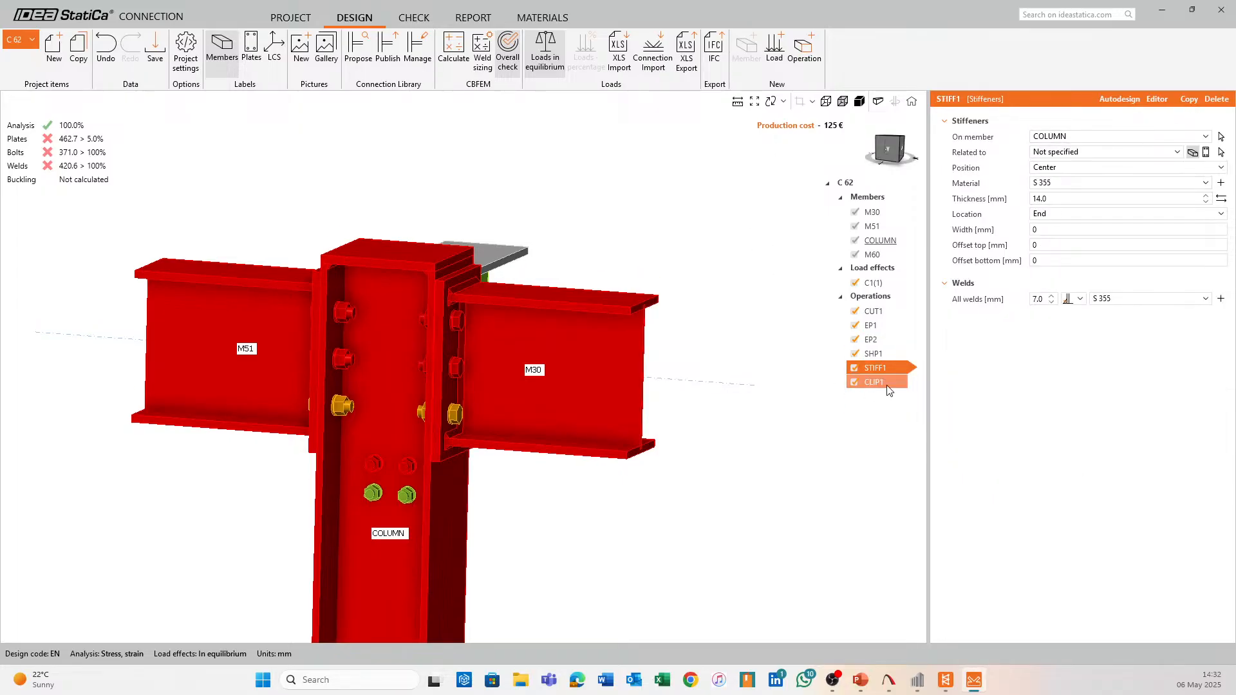
Add stiffeners on COLUMN related to M51, with Location set to Front
left_click(802, 53)
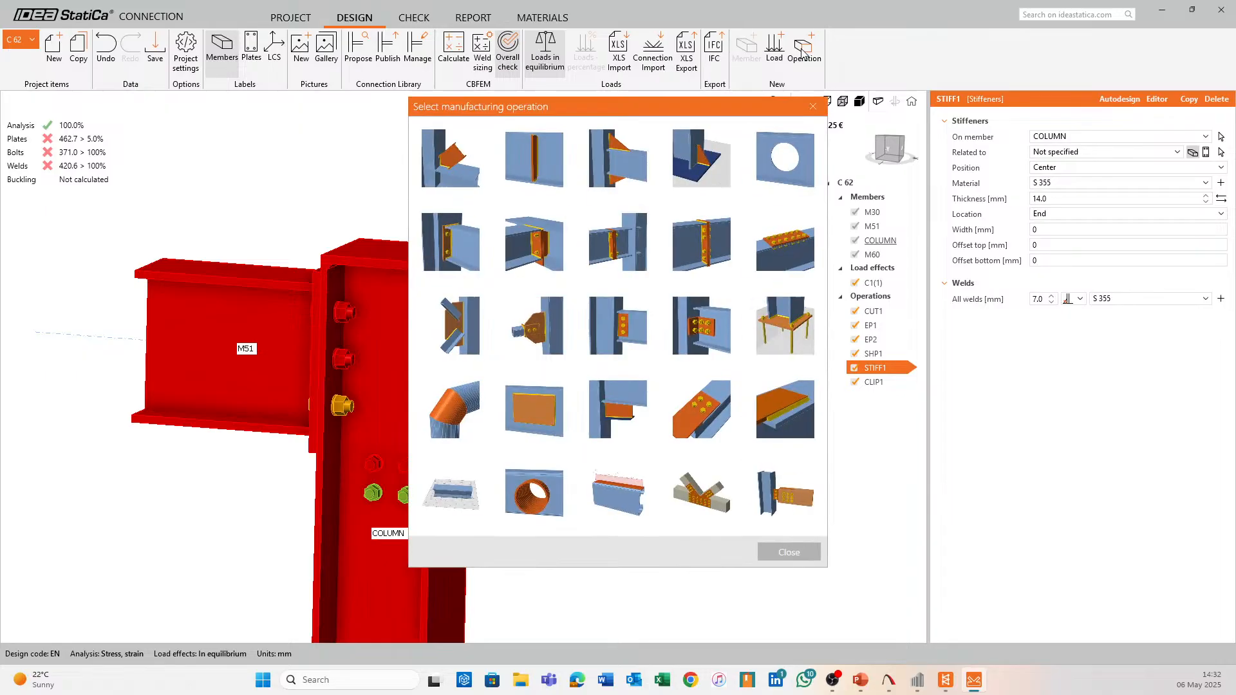
left_click(538, 163)
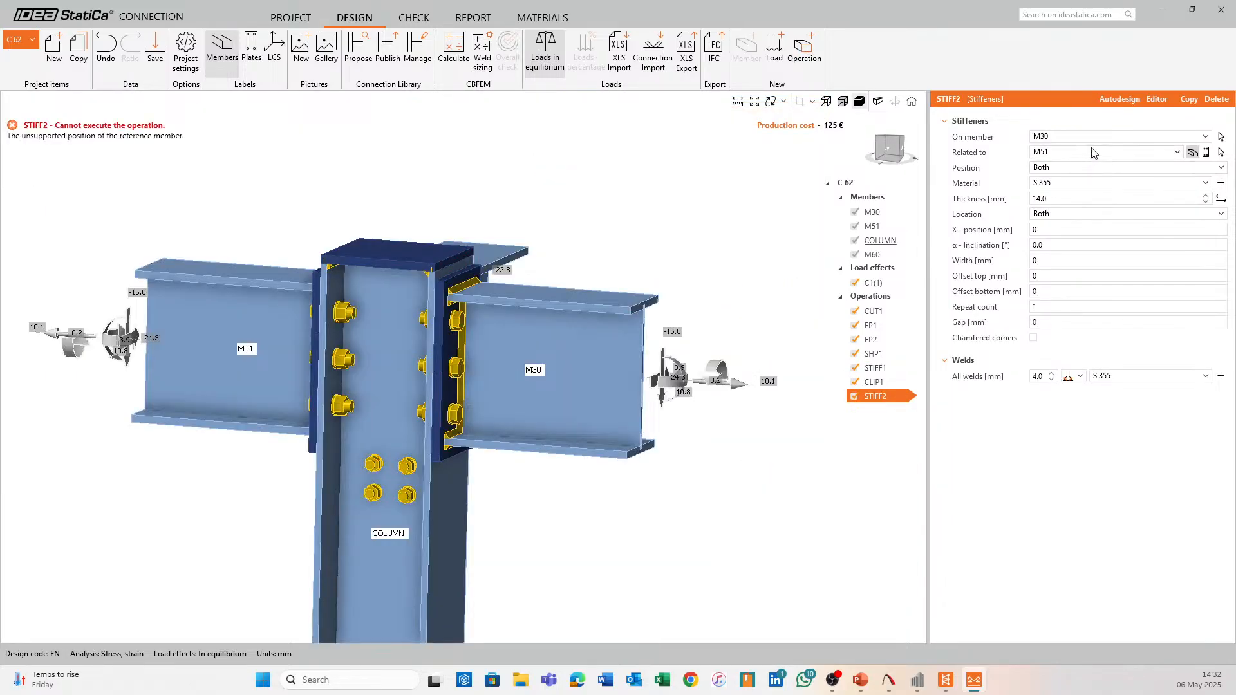
left_click(1104, 138)
left_click(1072, 183)
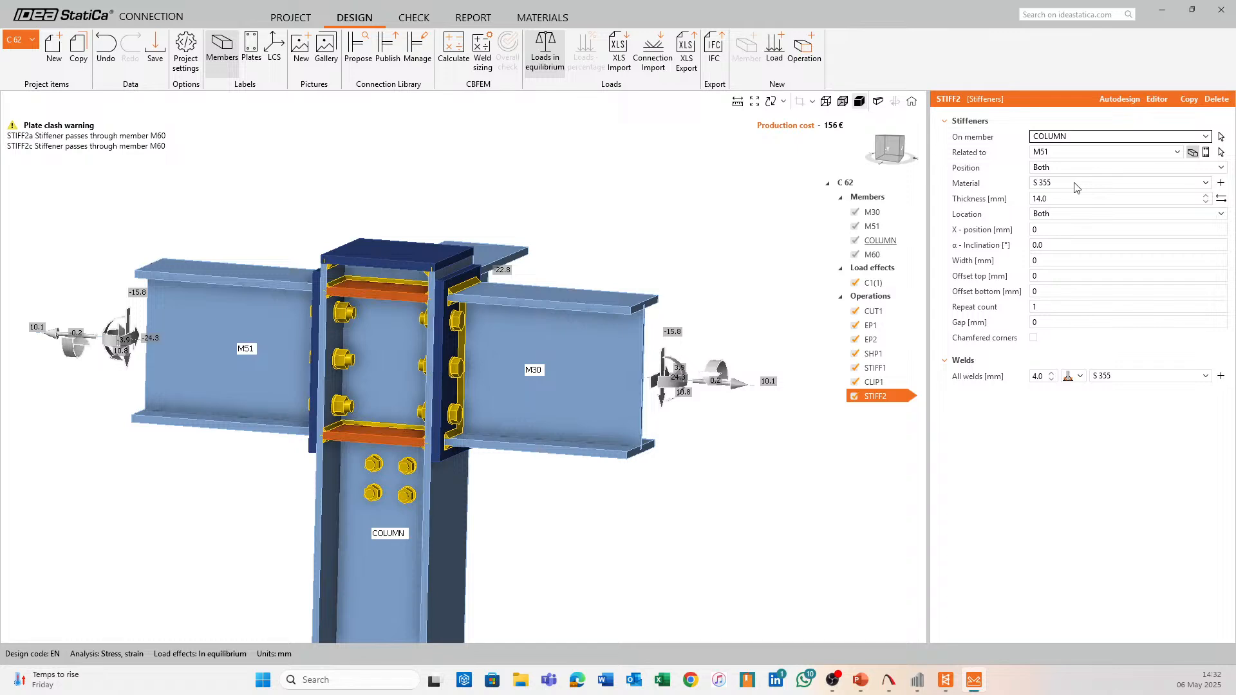
middle_click_drag(493, 260, 536, 209)
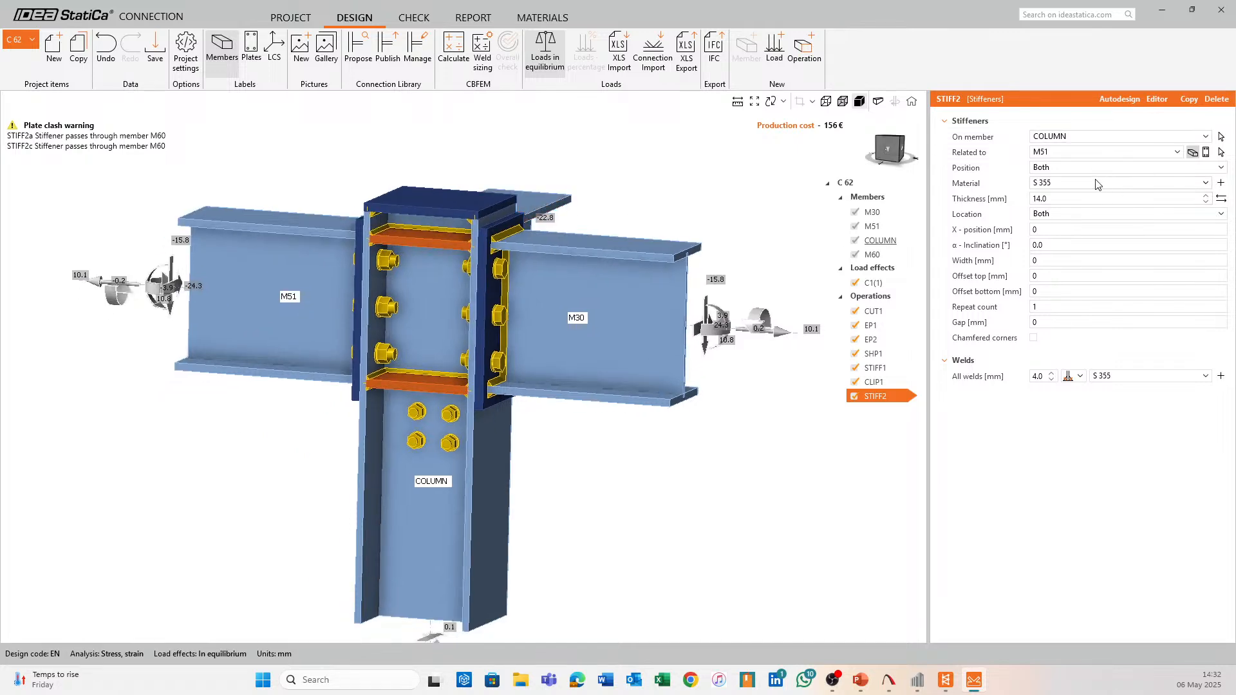
left_click(1059, 215)
left_click(1056, 238)
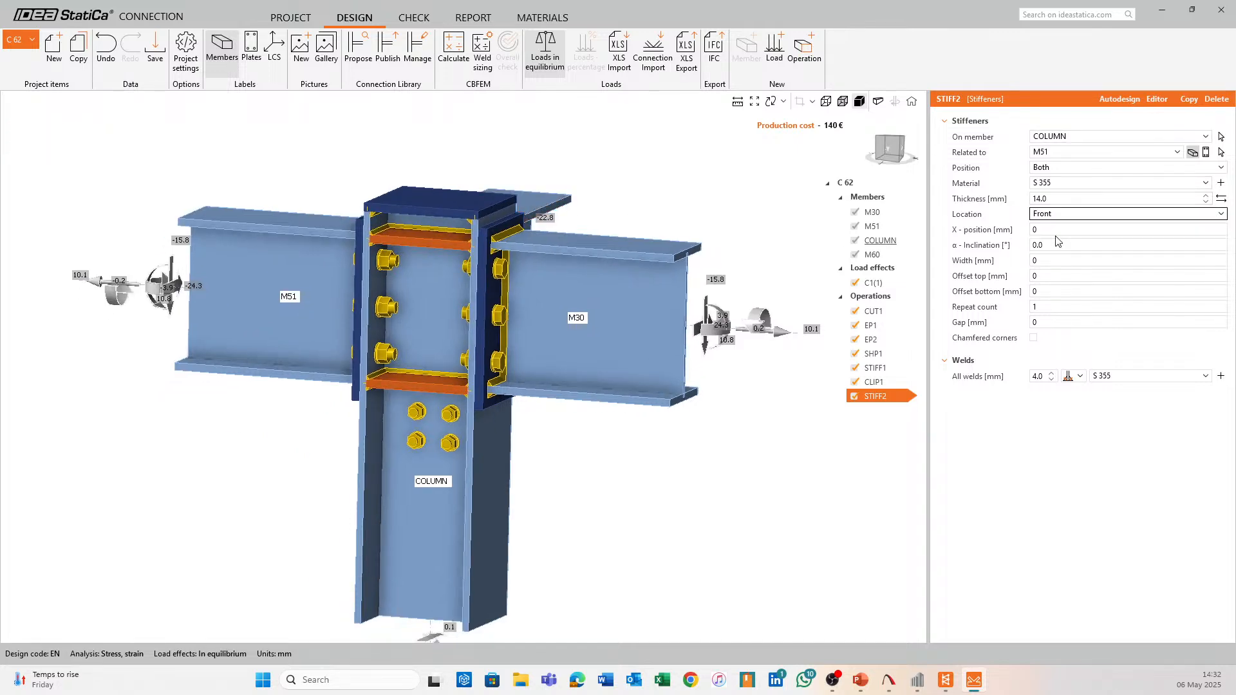
Examine the new column stiffeners, end plates and clip angle from several sides of the connection
right_click_drag(759, 299, 470, 313)
scroll(317, 396, "up", 2)
scroll(316, 396, "up", 1)
right_click_drag(316, 396, 380, 415)
scroll(440, 438, "down", 3)
right_click_drag(645, 456, 480, 458)
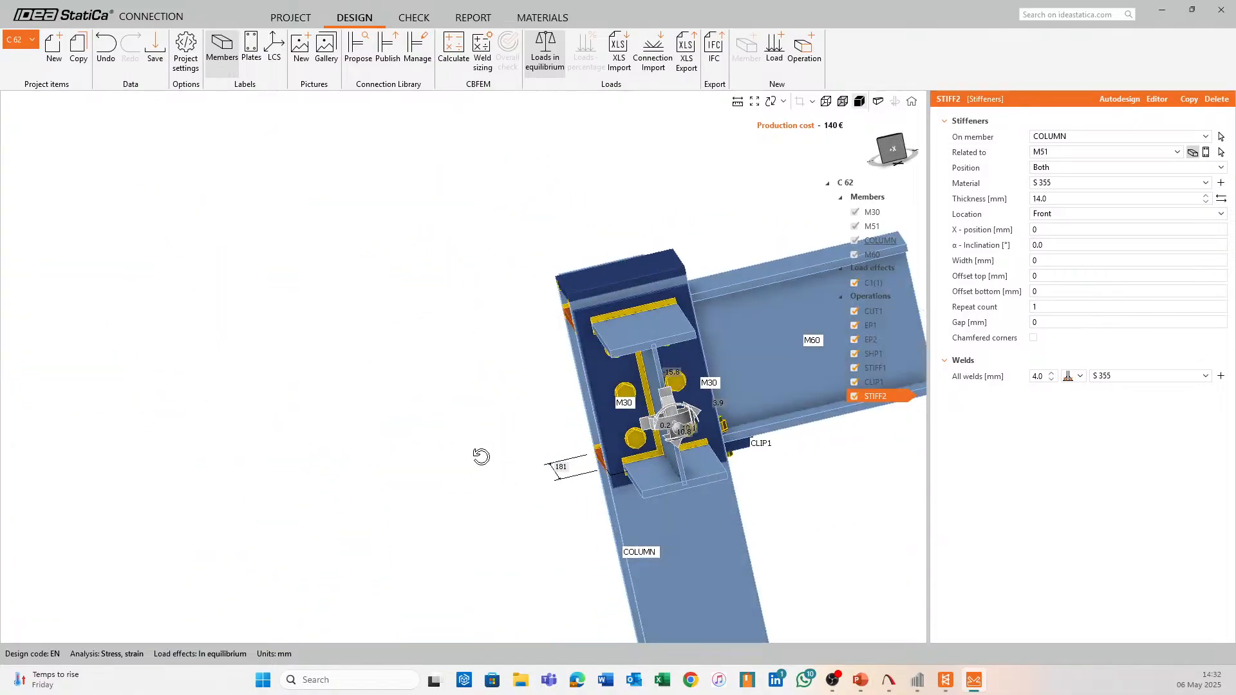
middle_click_drag(620, 453, 354, 433)
right_click_drag(353, 432, 527, 489)
left_click(893, 147)
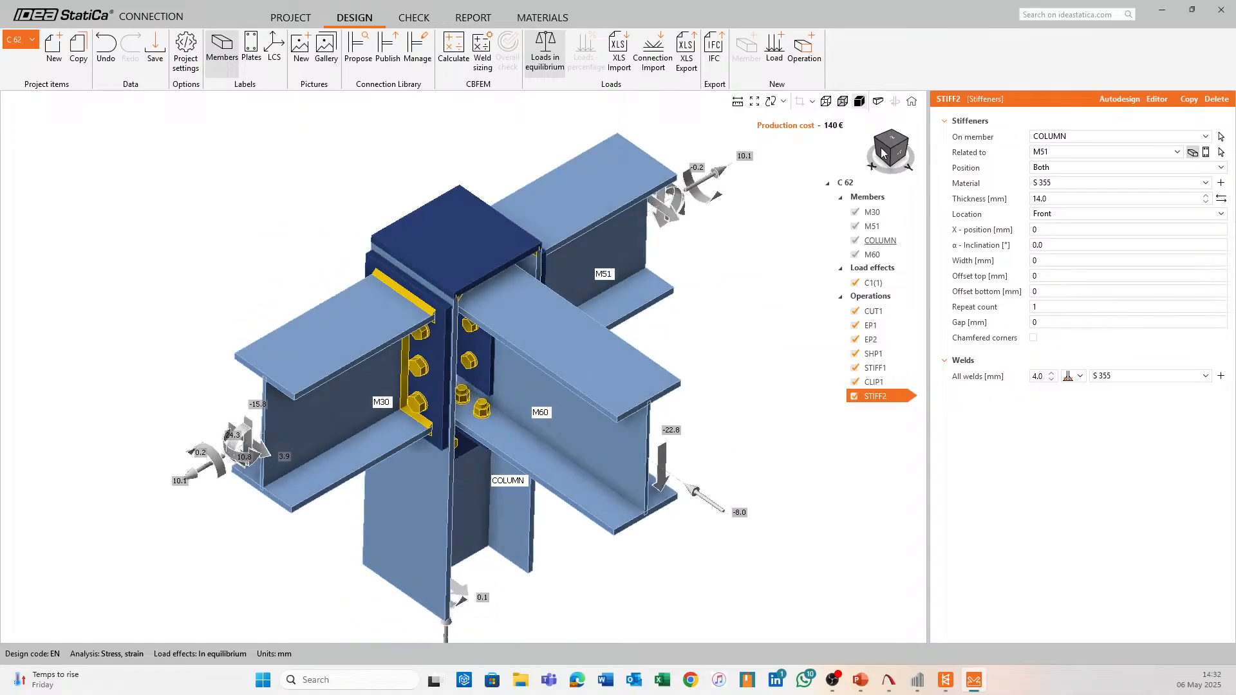
scroll(611, 425, "up", 2)
right_click_drag(610, 422, 627, 351)
middle_click_drag(635, 412, 589, 292)
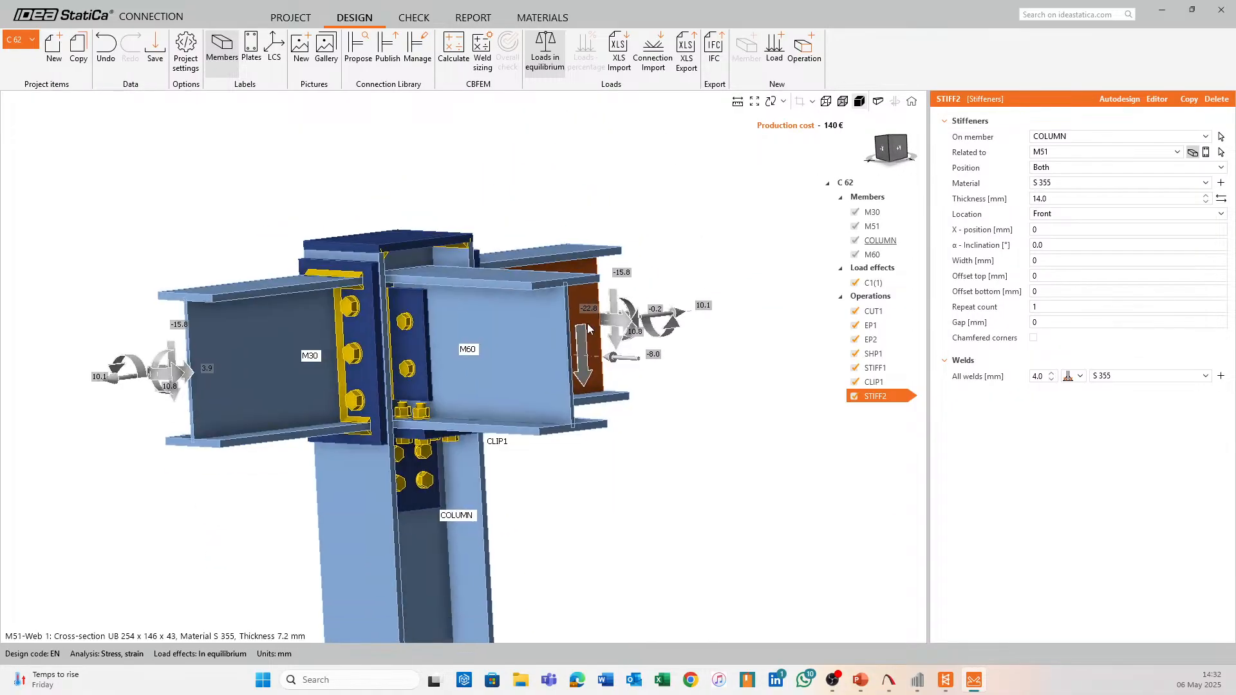
Run the stress-strain calculation and inspect the results around the column web, end plate EP2 and bolts
left_click(456, 61)
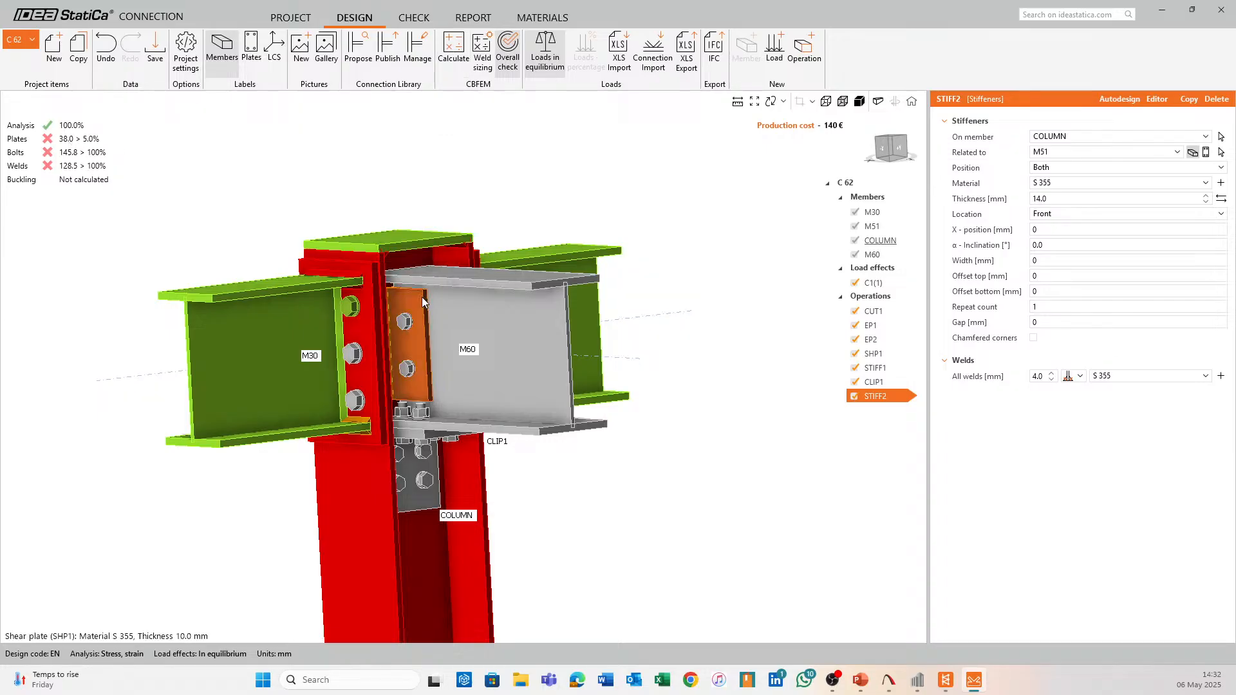
middle_click_drag(422, 296, 351, 270)
middle_click_drag(238, 434, 471, 493, "ctrl")
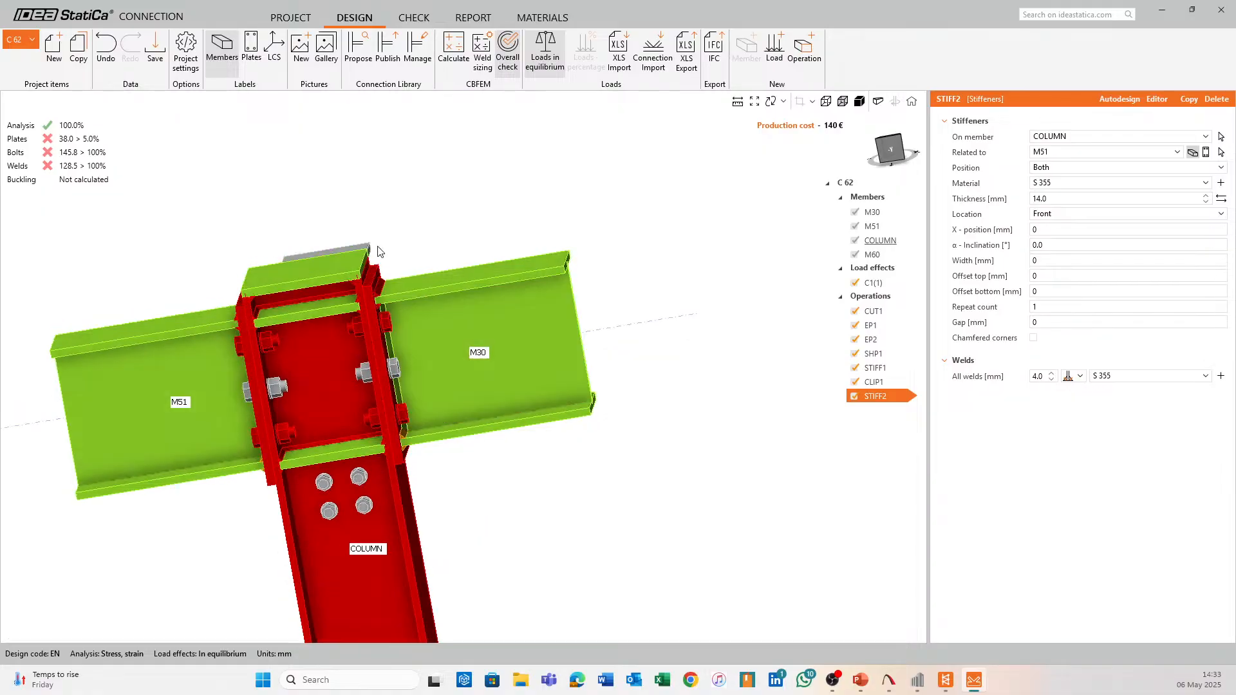
scroll(381, 254, "up", 3)
left_click(386, 288)
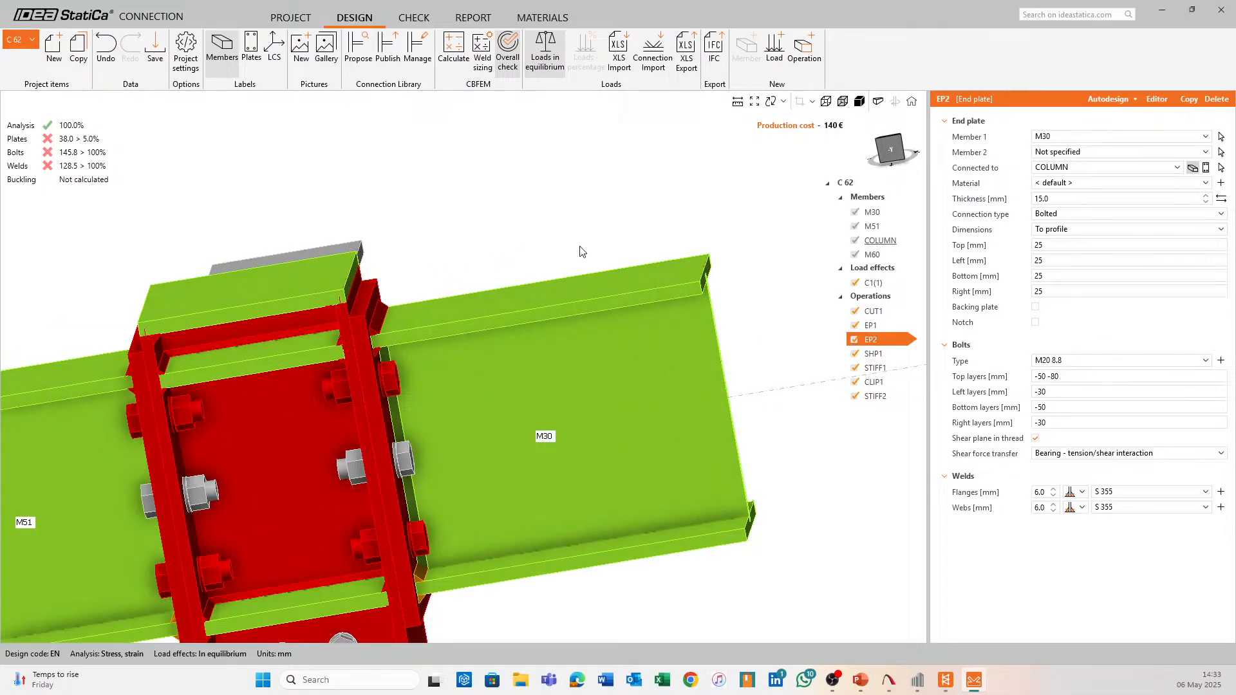
middle_click_drag(553, 264, 412, 392, "ctrl")
scroll(551, 460, "up", 2)
middle_click_drag(651, 535, 549, 484)
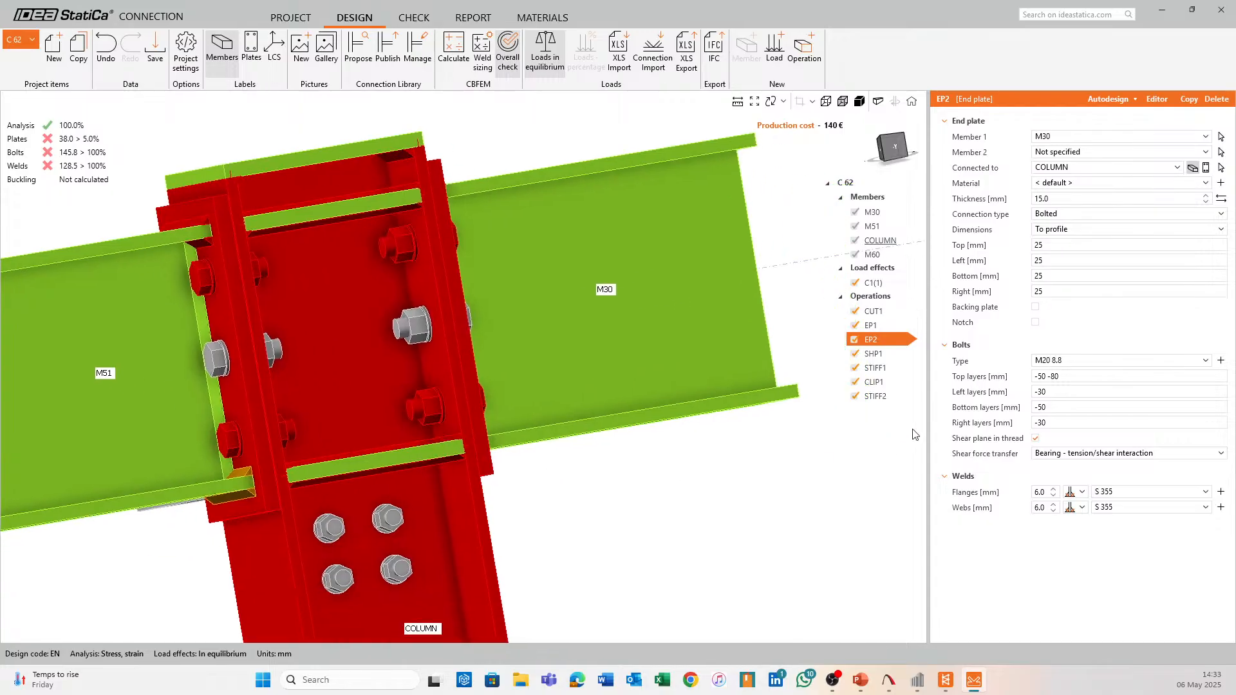
Increase all welds of stiffeners STIFF2 to 7 mm
left_click(876, 396)
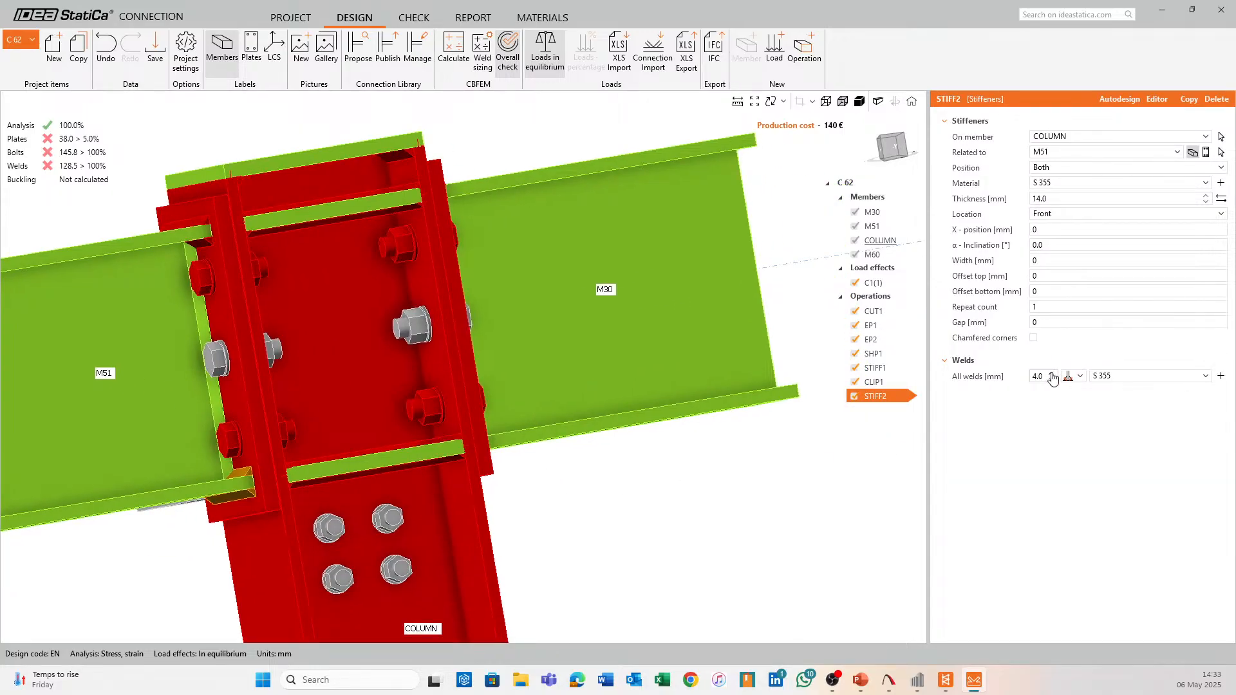
left_click(1052, 373)
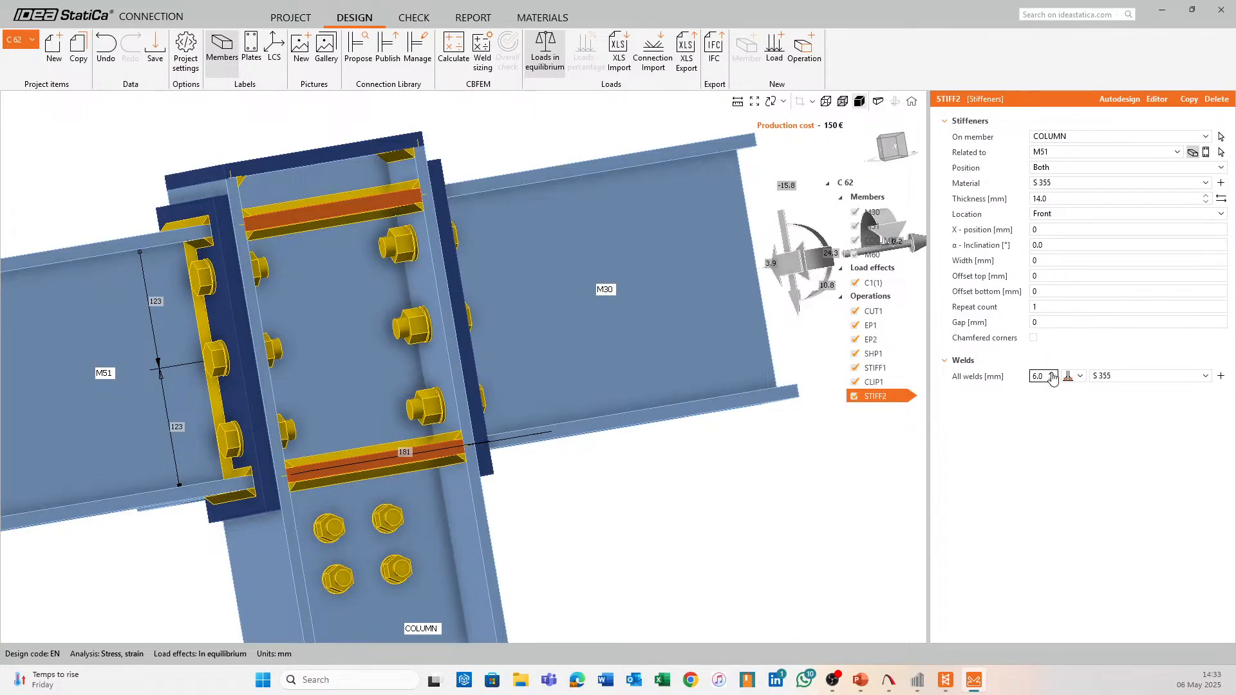
left_click(1052, 373)
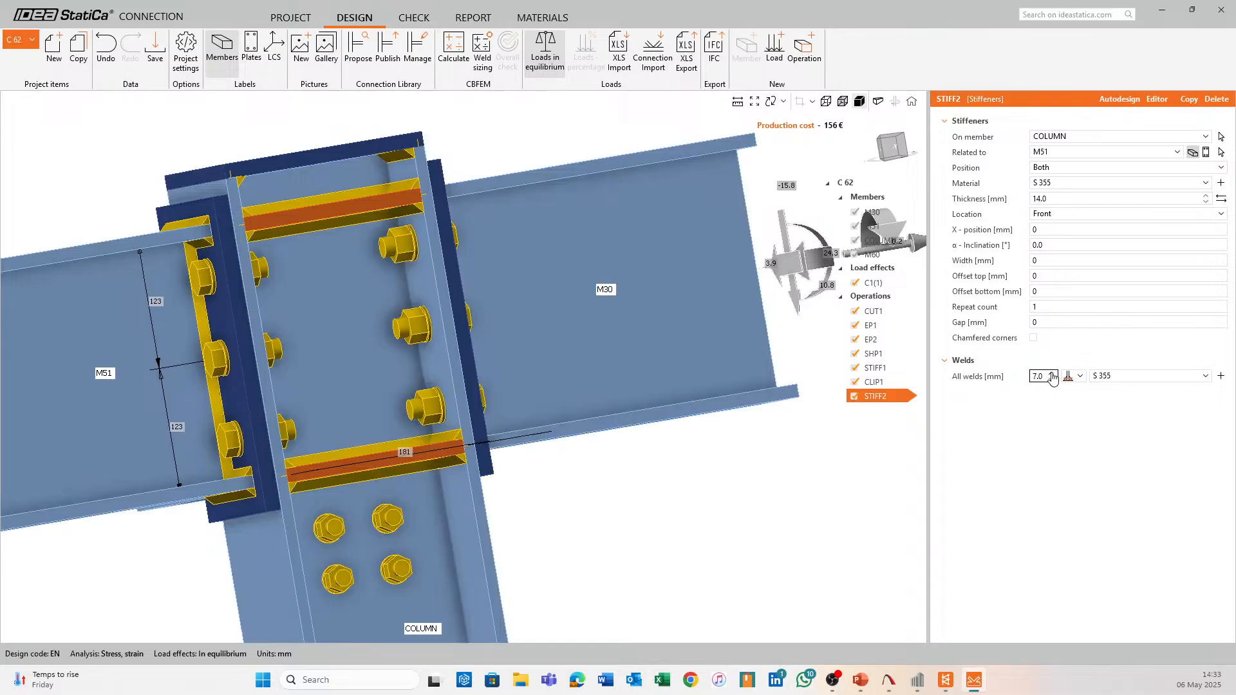
Set the thickness of end plates EP1 and EP2 to 18 mm
right_click_drag(699, 520, 573, 463)
left_click(894, 330)
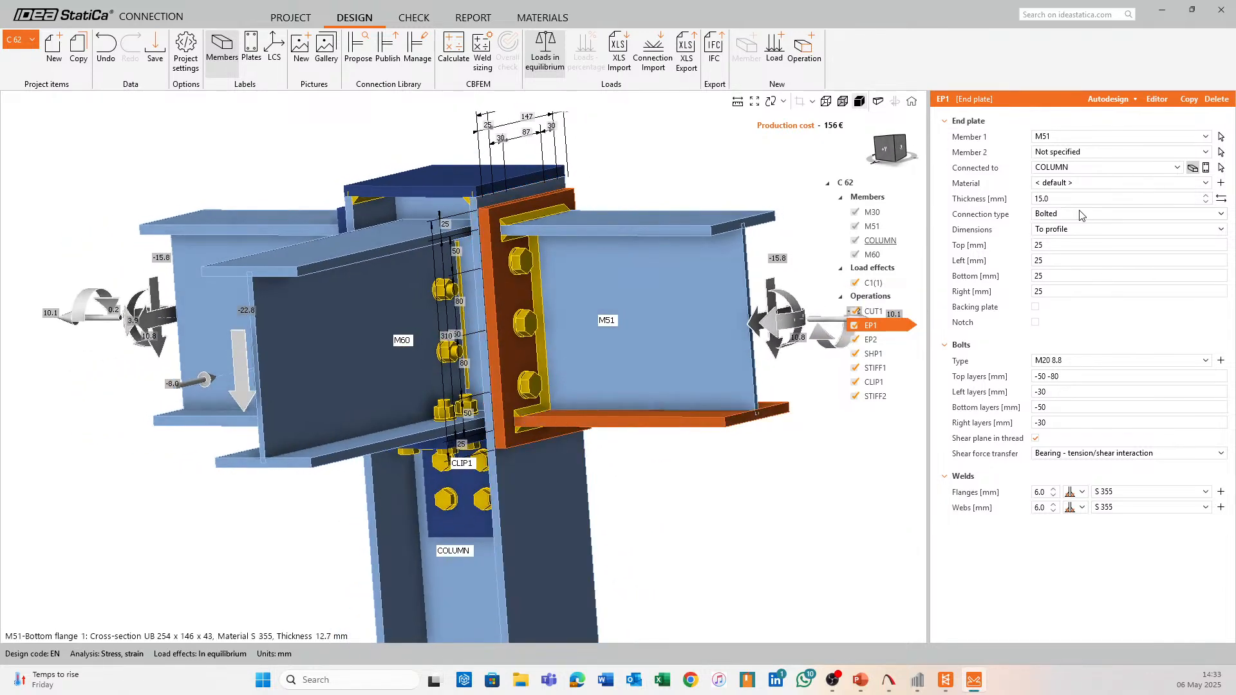
left_click(1056, 200)
type("18")
key("Tab")
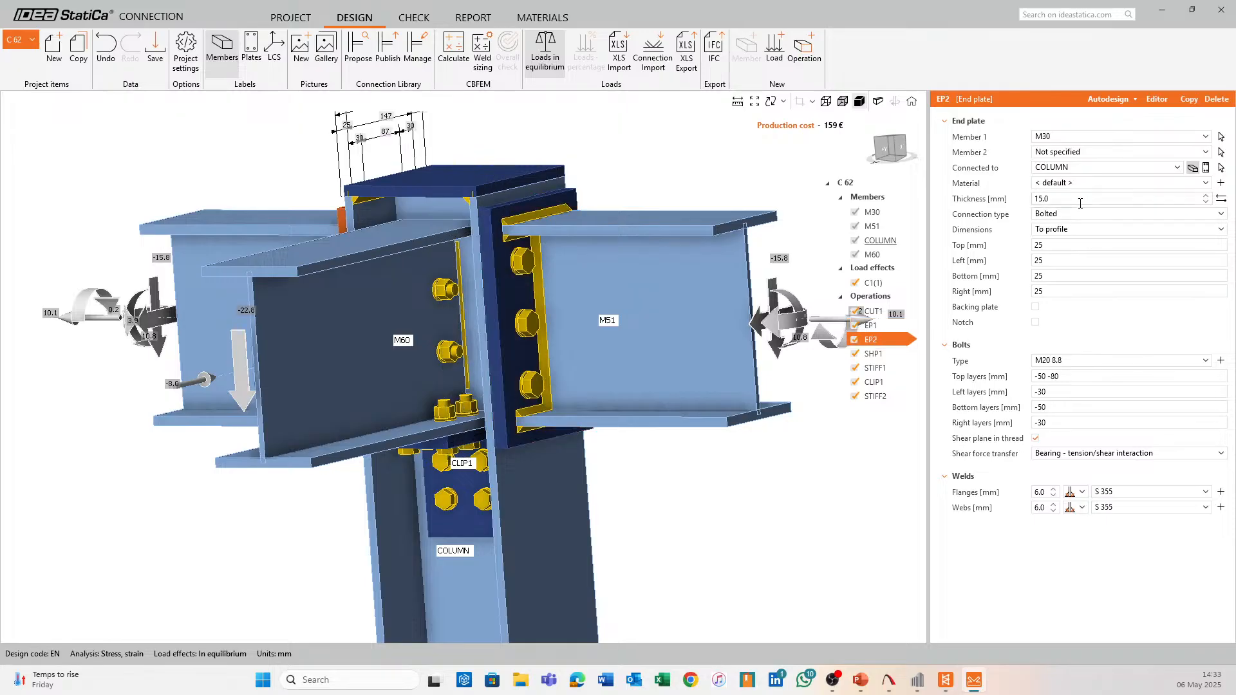
left_click(1080, 202)
key("Tab")
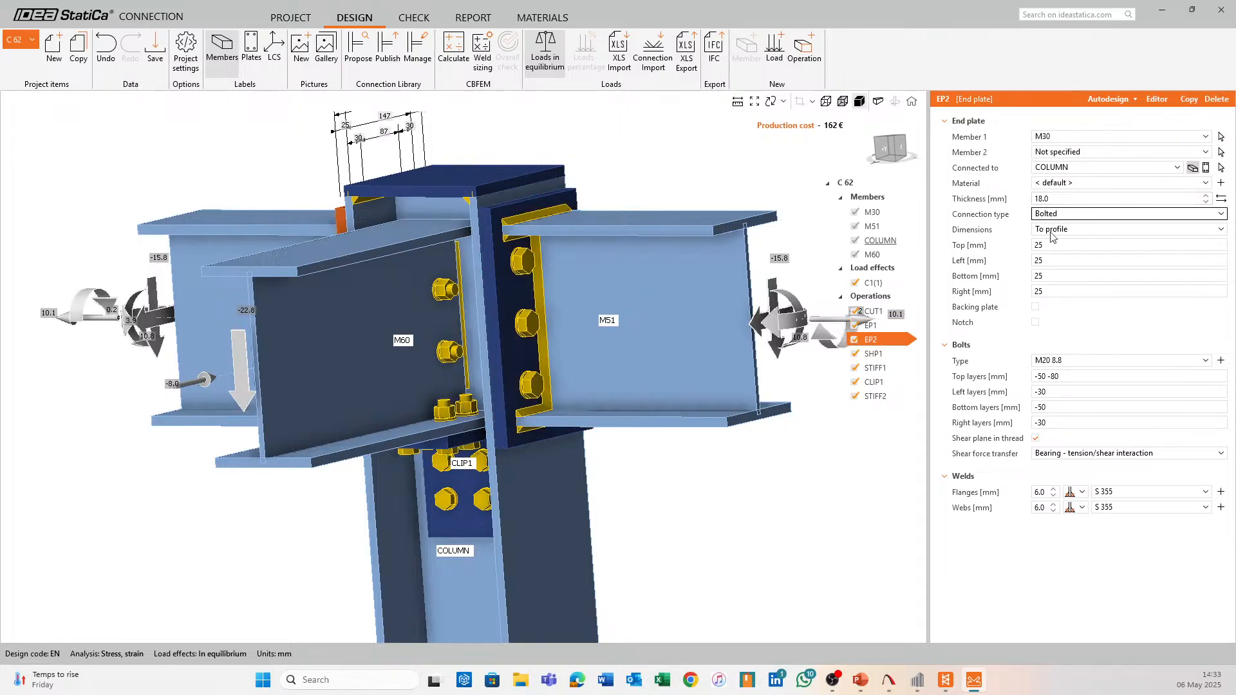
Set shear plate SHP1's thickness to 15 mm and its bolt type to M20 8.8
middle_click_drag(635, 514, 566, 444)
scroll(503, 478, "down", 3)
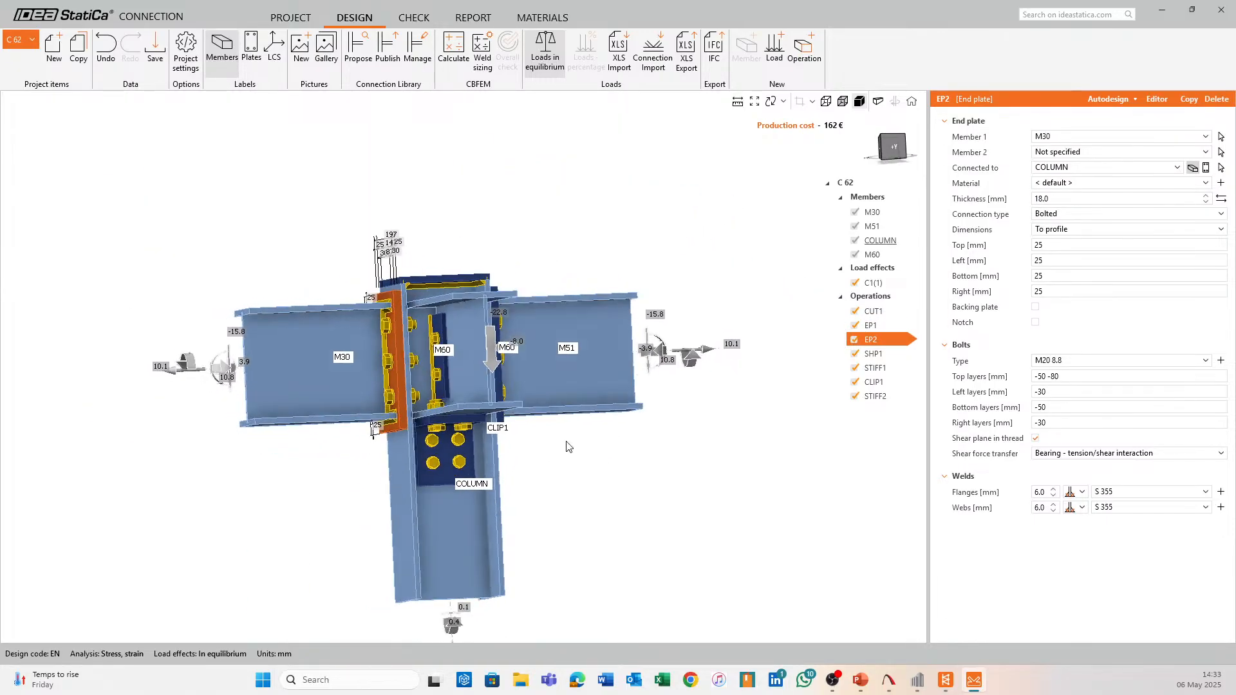
left_click(887, 354)
left_click(1054, 200)
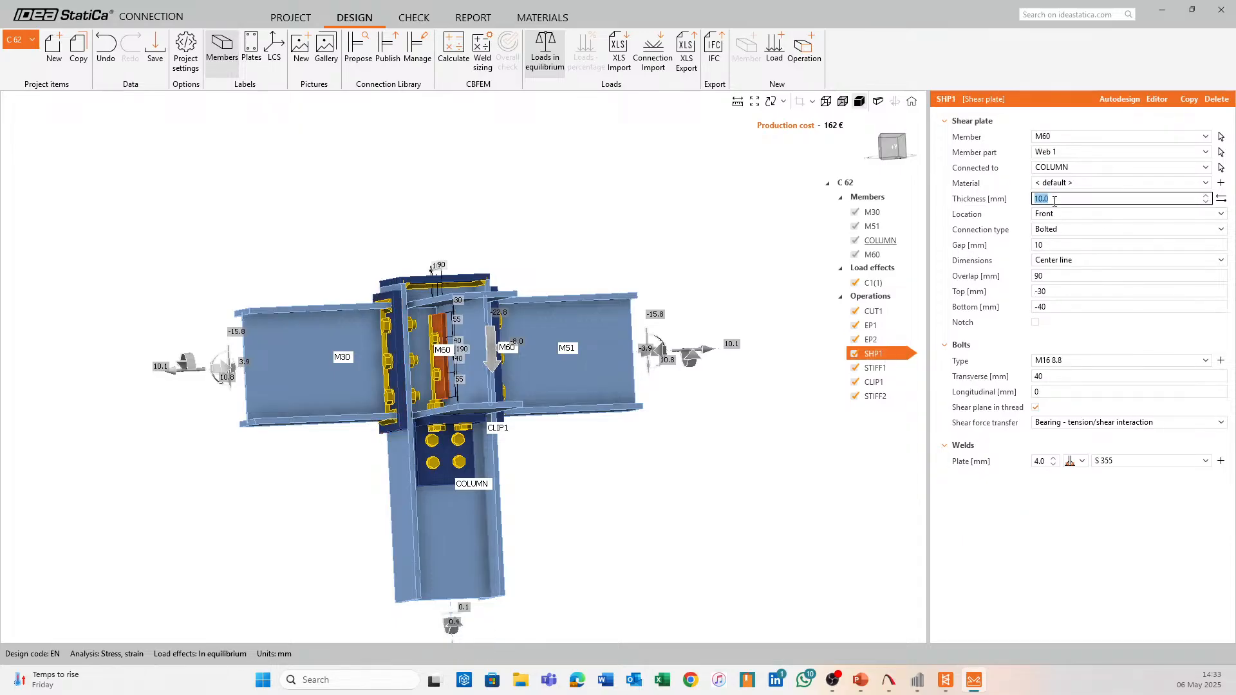
type("15")
key("Tab")
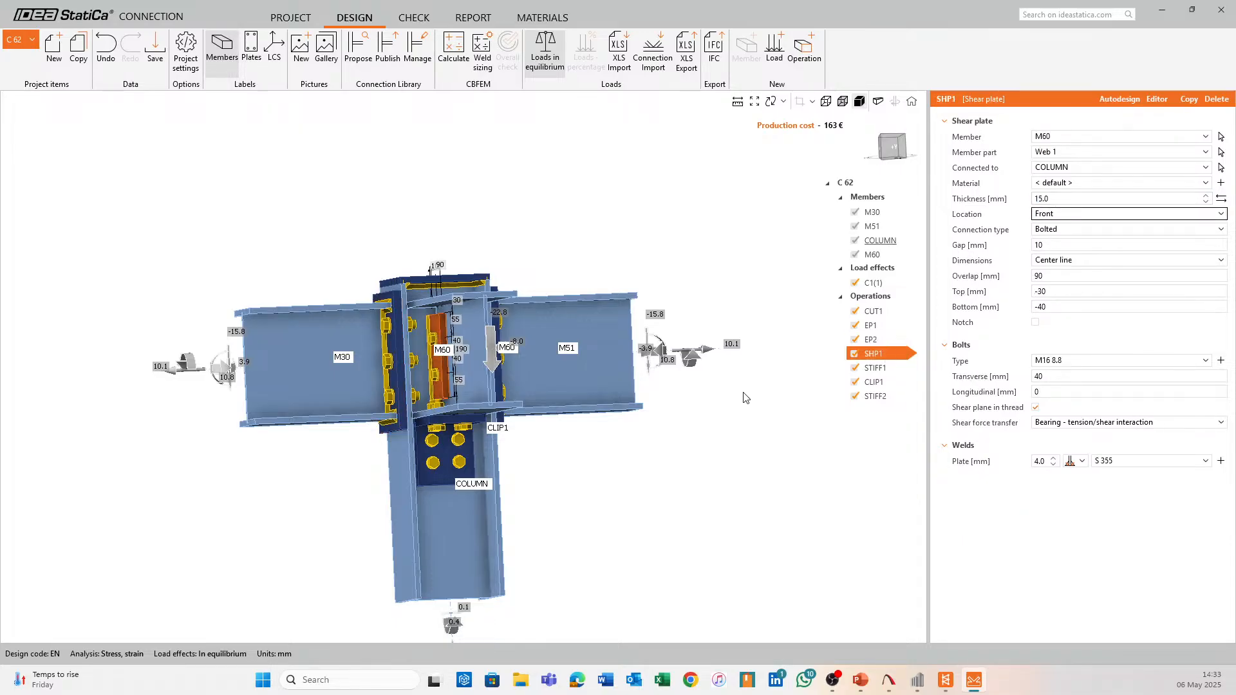
right_click_drag(745, 398, 566, 457)
left_click(1092, 360)
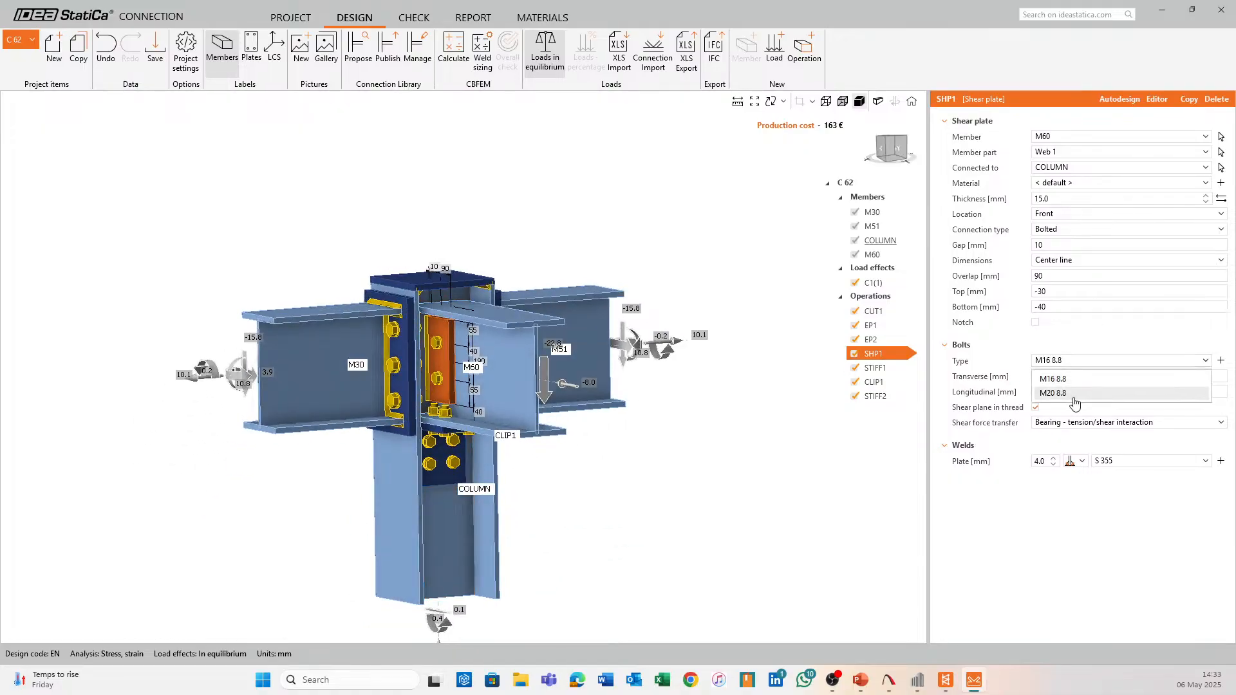
left_click(1068, 387)
Recalculate the connection and examine the utilisation of the column, end plates and bolts from both sides
right_click_drag(703, 462, 721, 508)
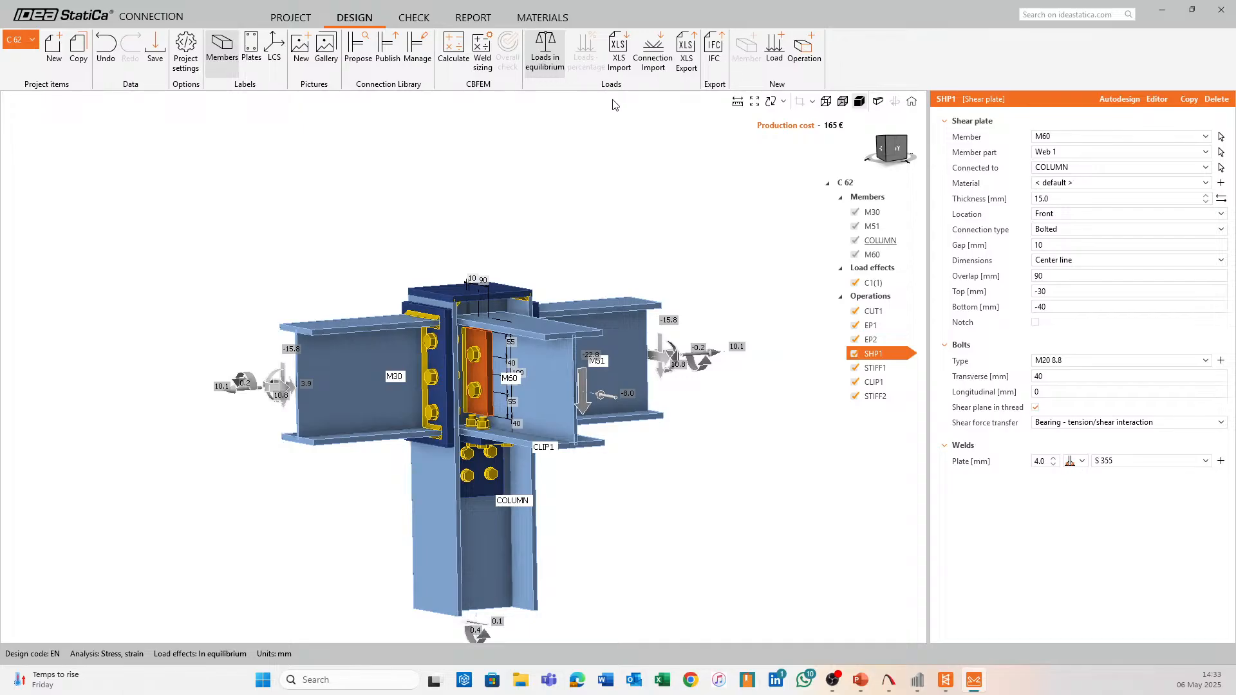
middle_click_drag(554, 167, 582, 202)
left_click(451, 53)
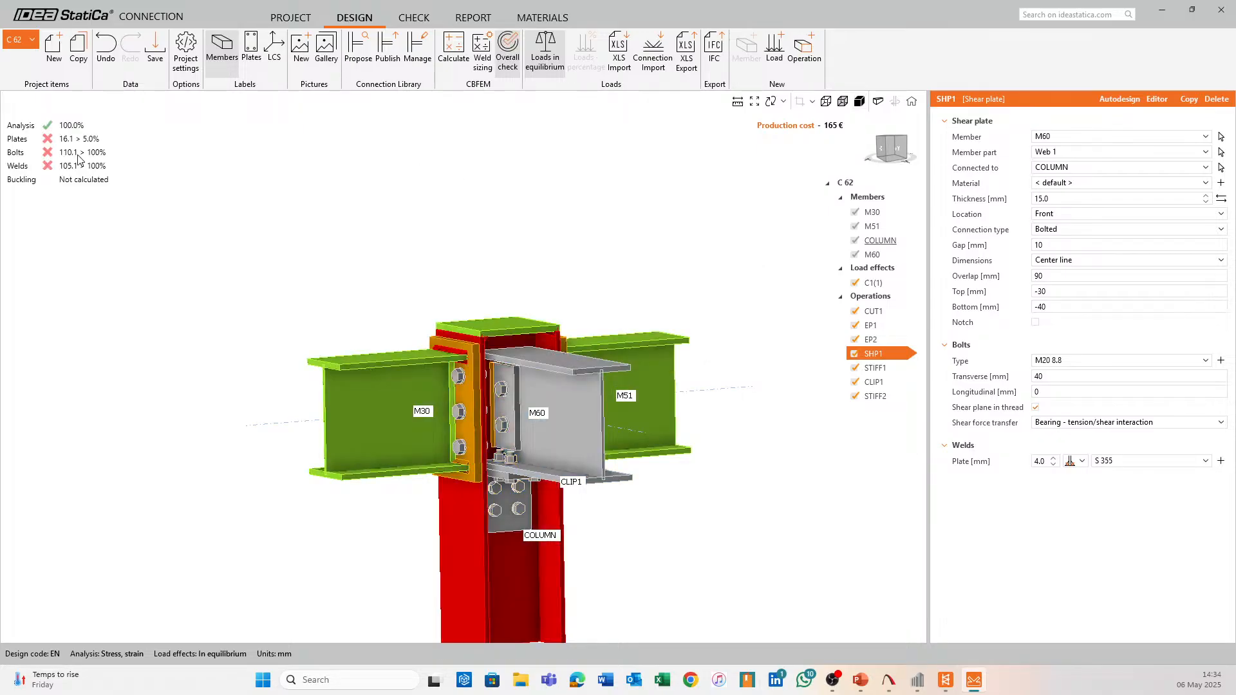
right_click_drag(219, 184, 767, 403)
right_click_drag(673, 320, 435, 336)
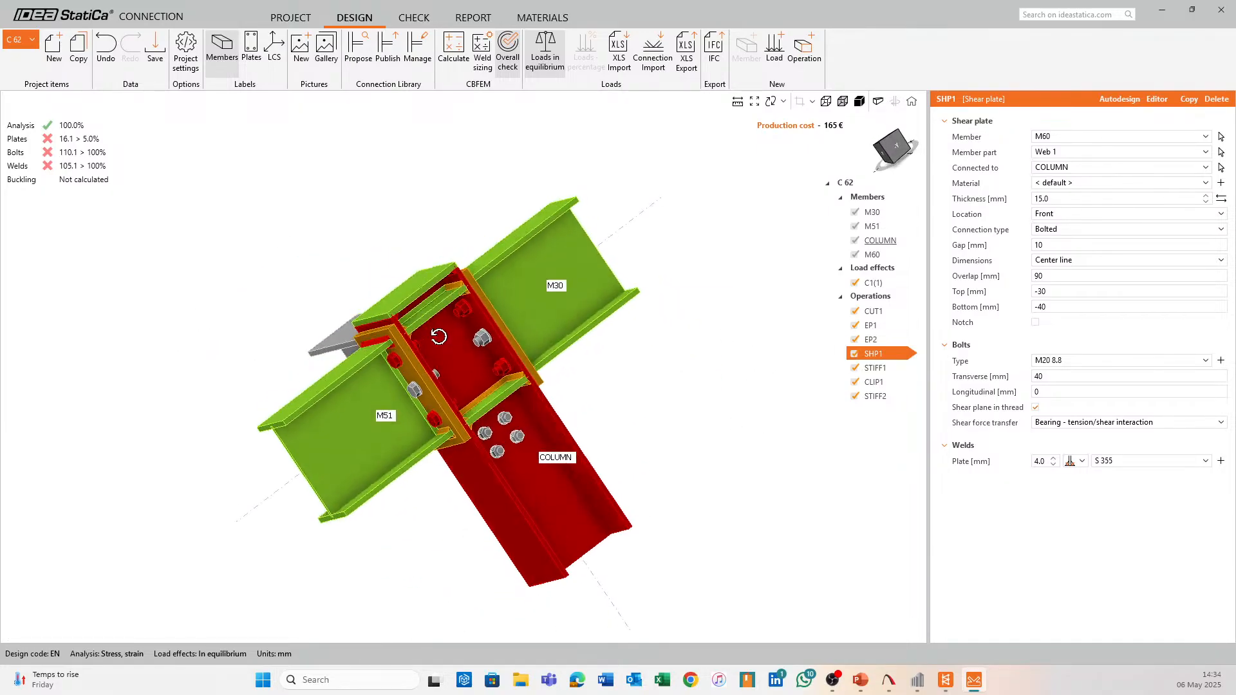
middle_click_drag(587, 406, 504, 359)
right_click_drag(504, 359, 507, 469)
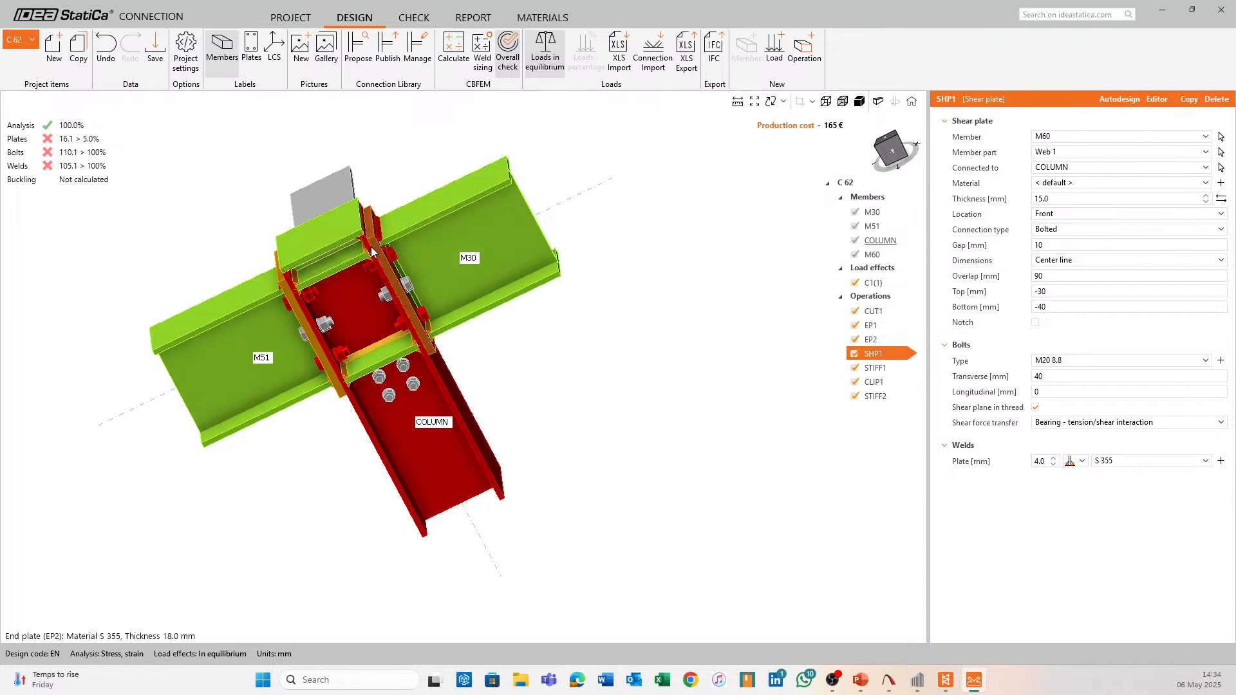
scroll(388, 242, "up", 3)
right_click_drag(400, 241, 613, 319)
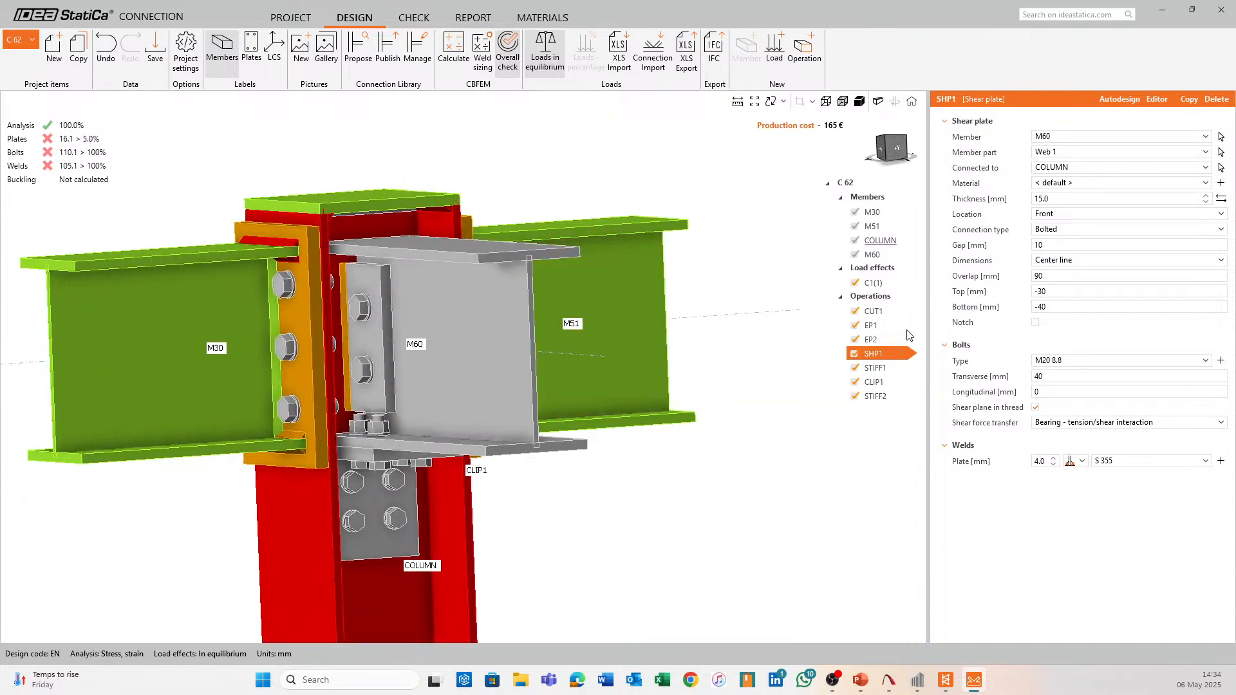
Change the bolts of end plate EP1 to the M24 8.8 assembly
left_click(875, 326)
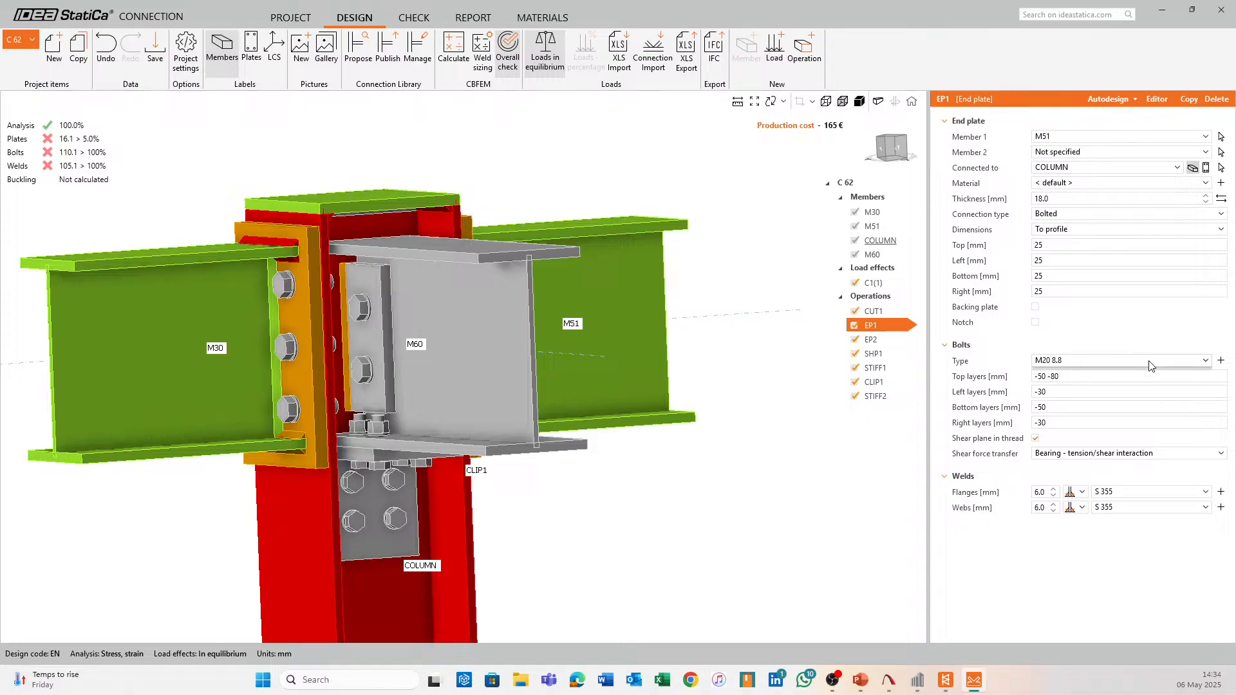
left_click(1221, 361)
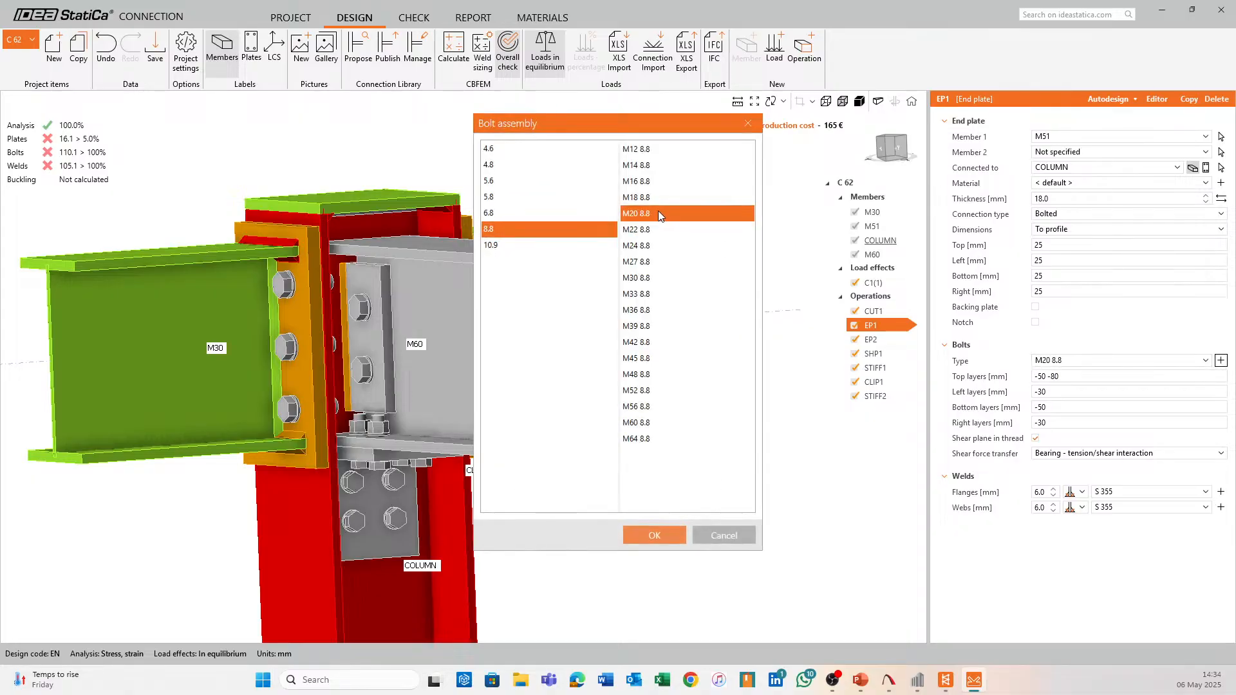
left_click(675, 245)
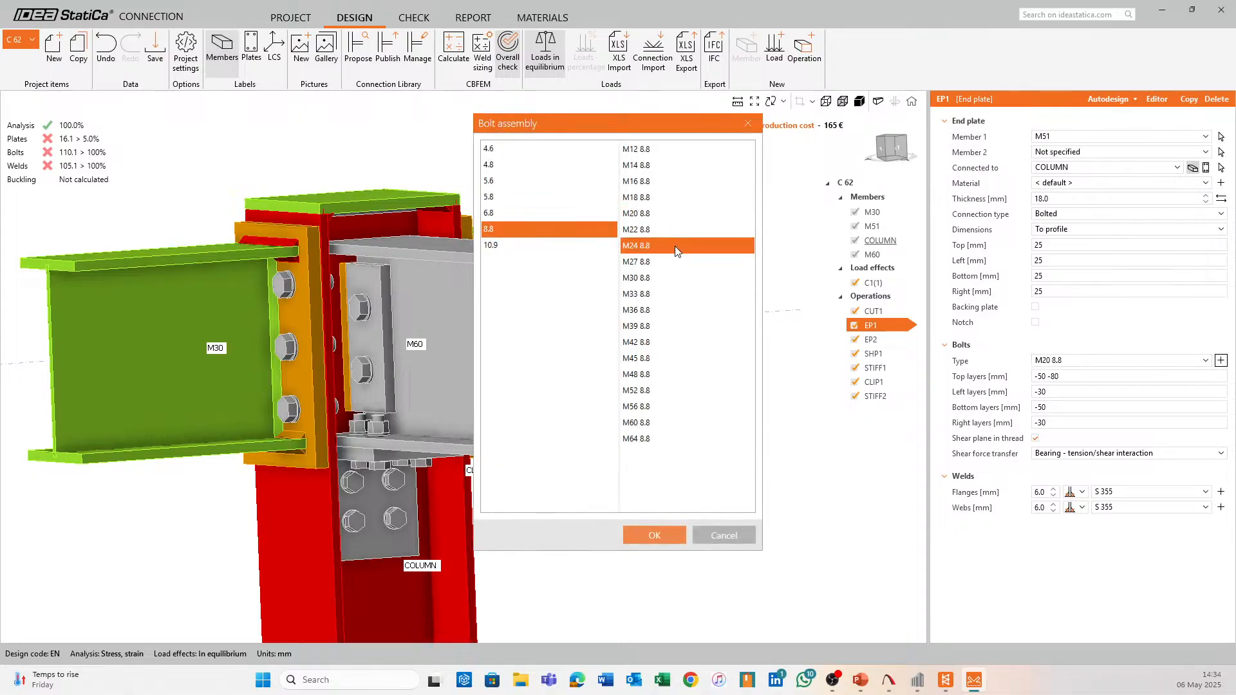
left_click(654, 534)
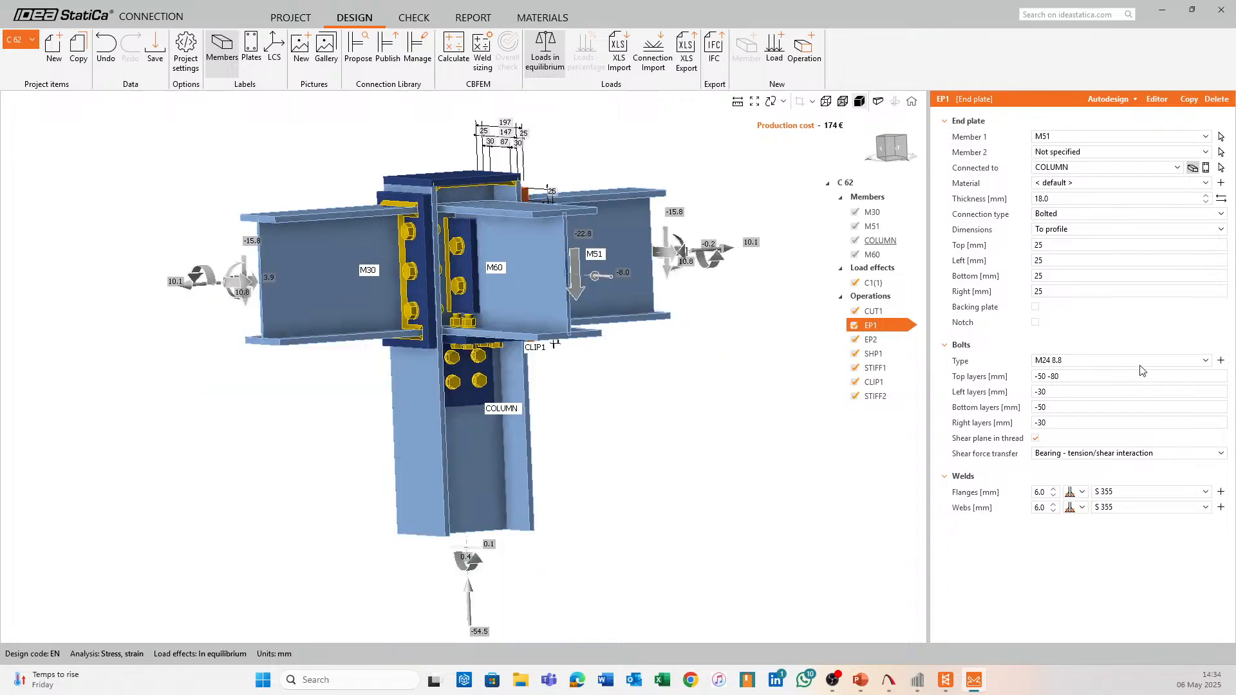
Inspect the enlarged bolts on M51's end plate and set the bolts of end plate EP2 to M24 8.8
middle_click_drag(719, 314, 303, 395)
scroll(601, 329, "up", 3)
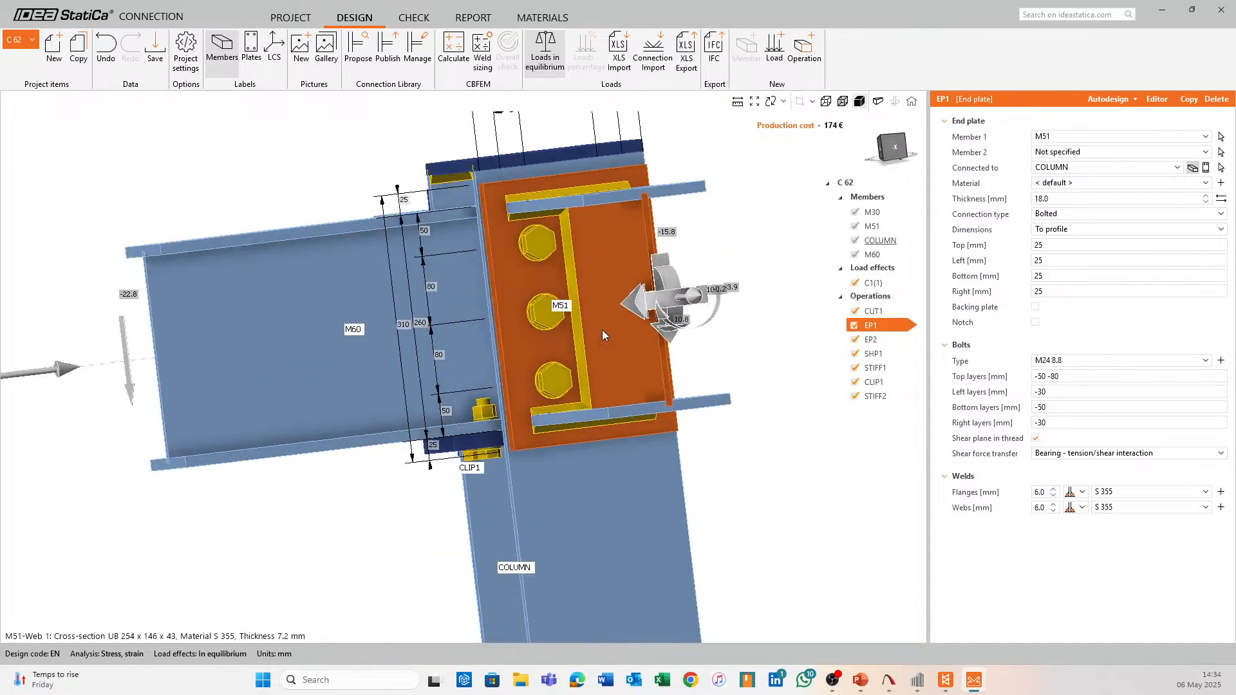
middle_click_drag(601, 329, 639, 358)
middle_click_drag(502, 380, 946, 358)
left_click(870, 339)
left_click(1120, 360)
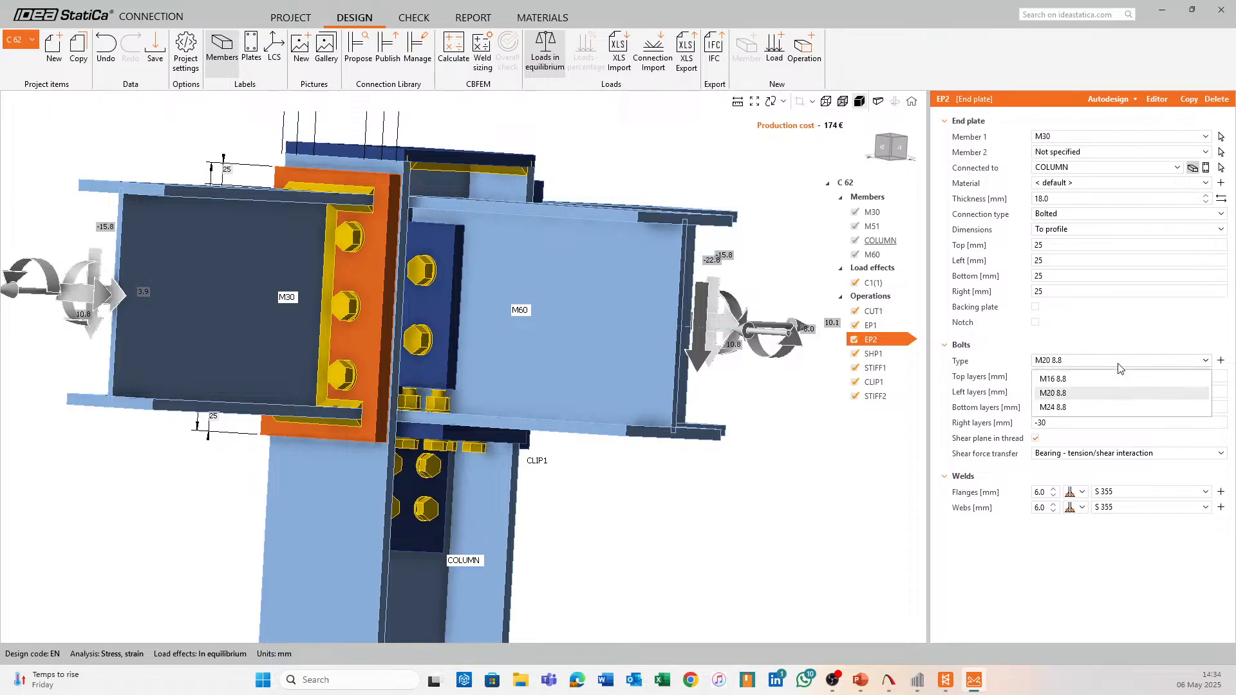
left_click(1104, 410)
Add another stiffeners operation on COLUMN, related to M51
middle_click_drag(360, 412, 660, 466)
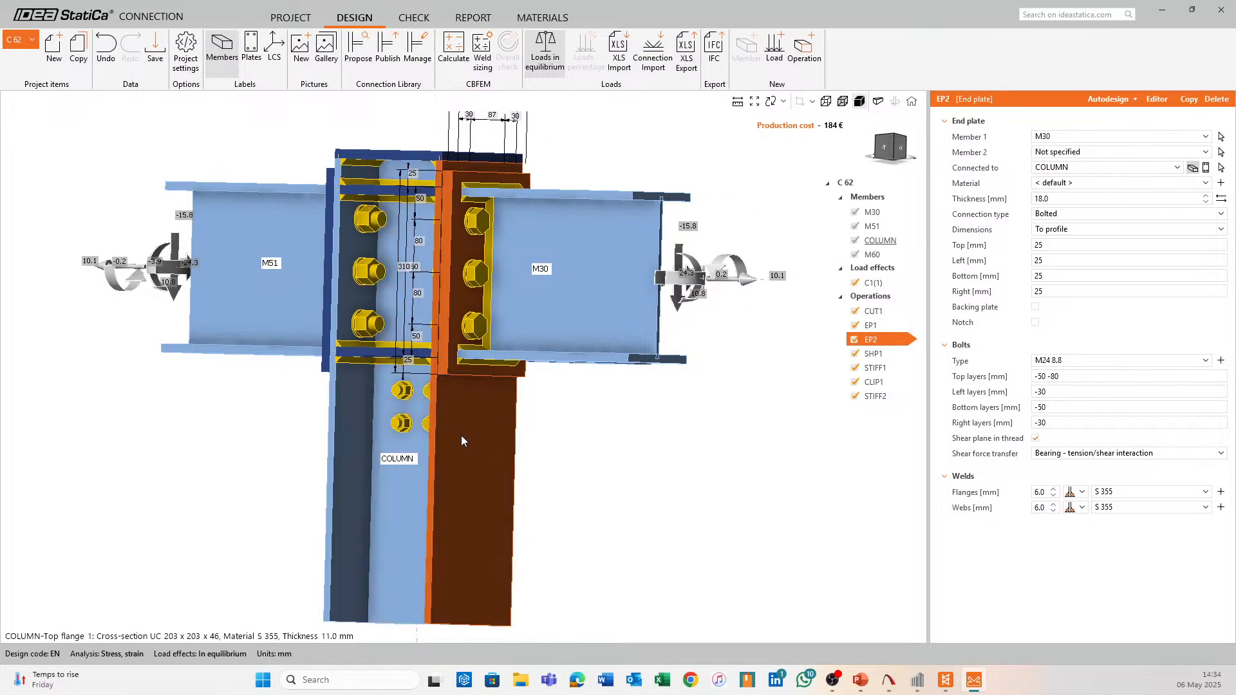
left_click(813, 64)
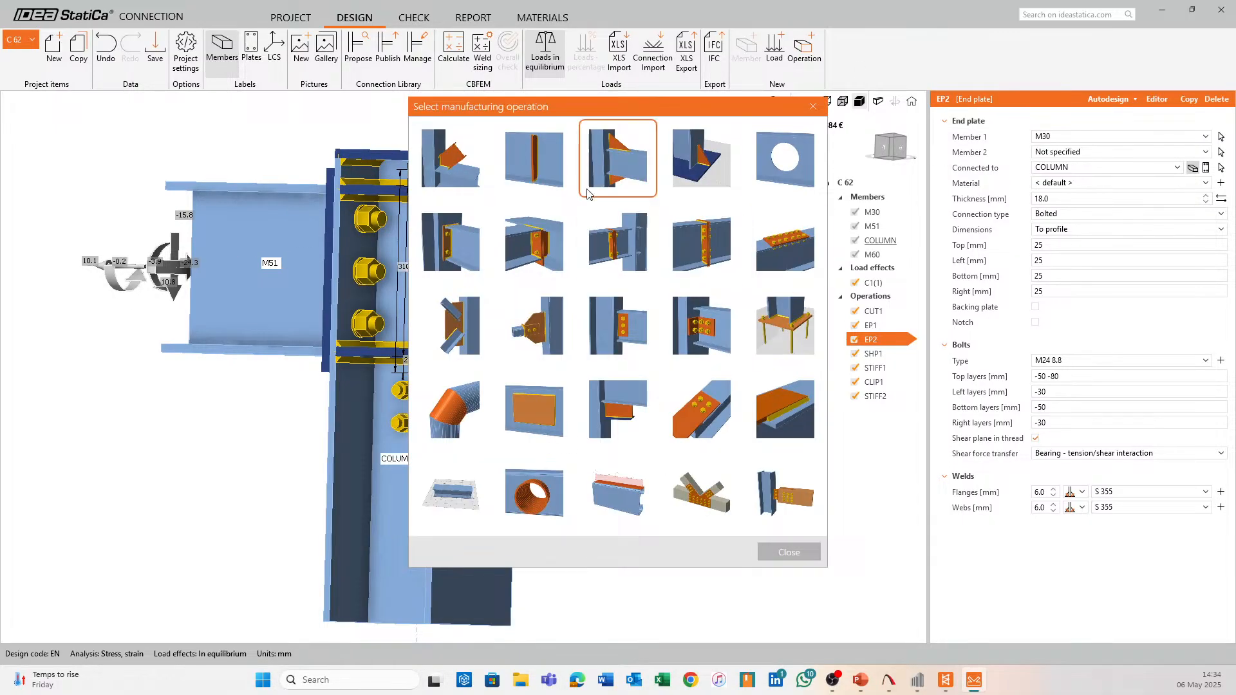
left_click(524, 160)
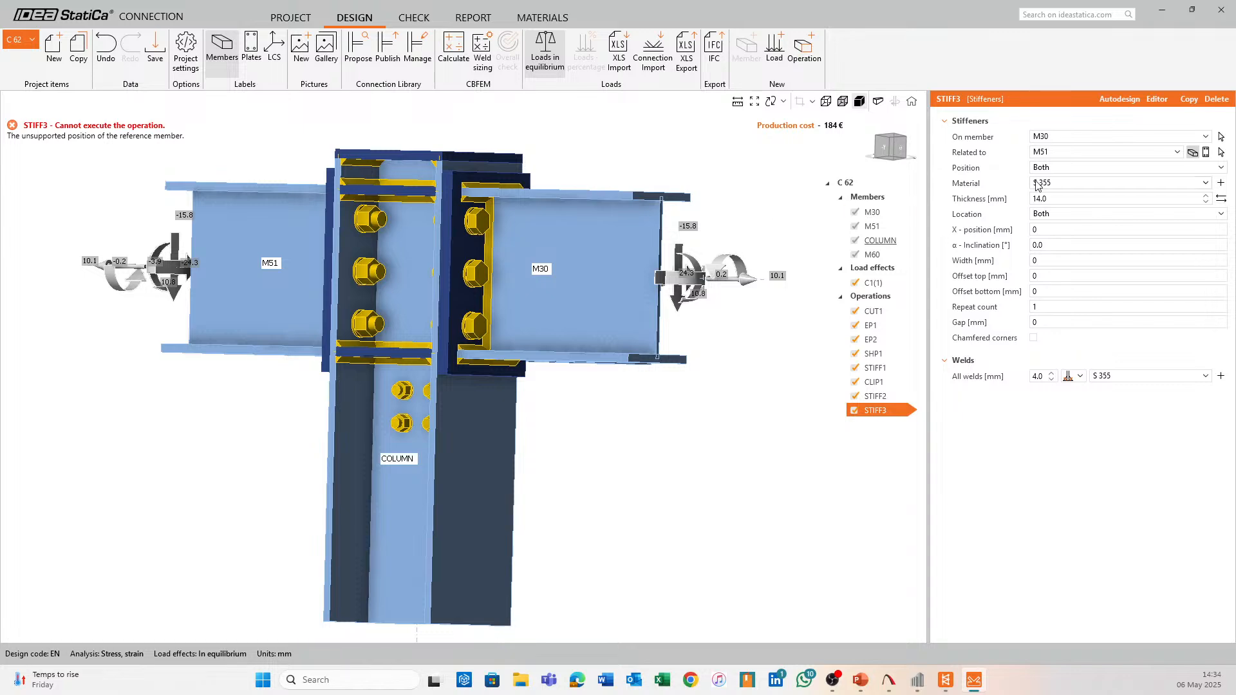
left_click(1087, 136)
left_click(1067, 184)
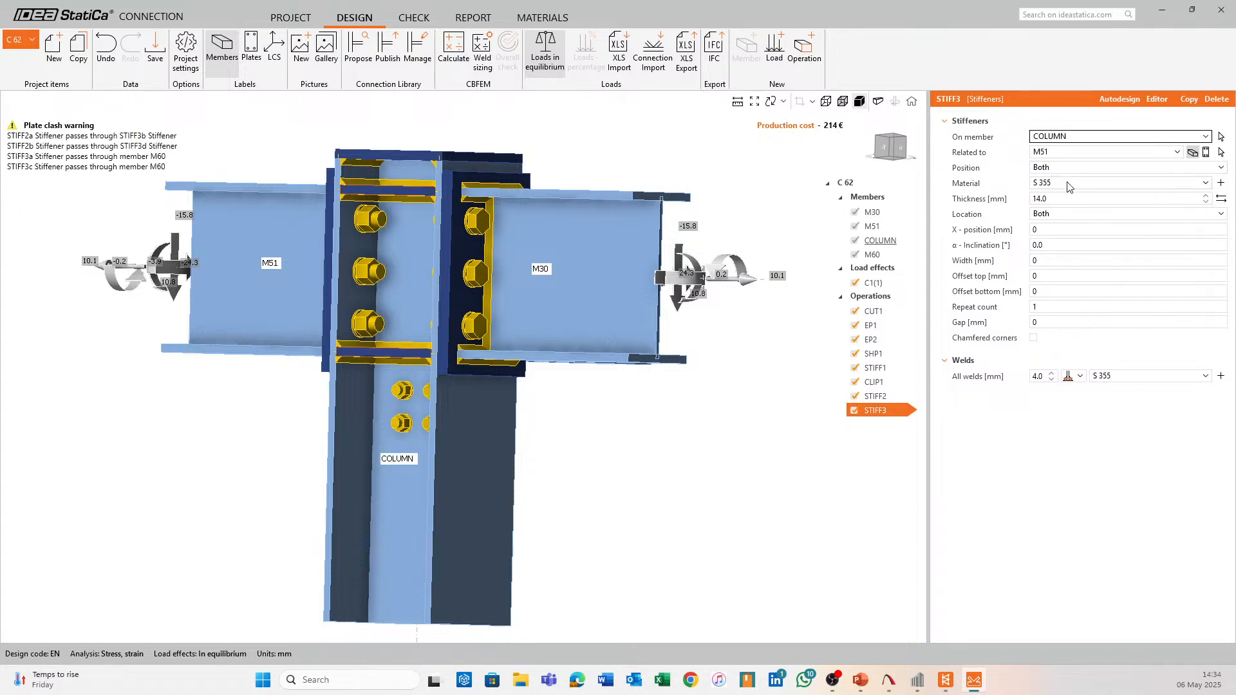
Set the new STIFF3 stiffeners on COLUMN to the Lower position and the Front location
middle_click_drag(795, 327, 855, 326)
middle_click_drag(520, 462, 571, 472)
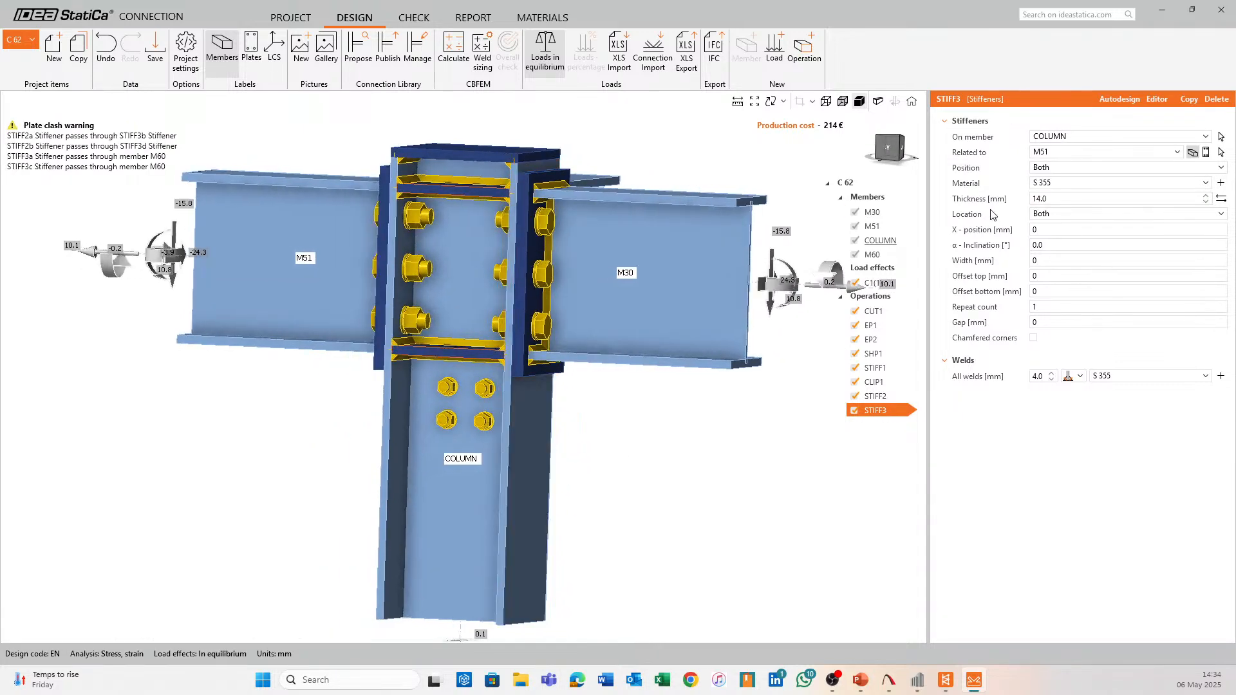
left_click(1068, 169)
left_click(1065, 194)
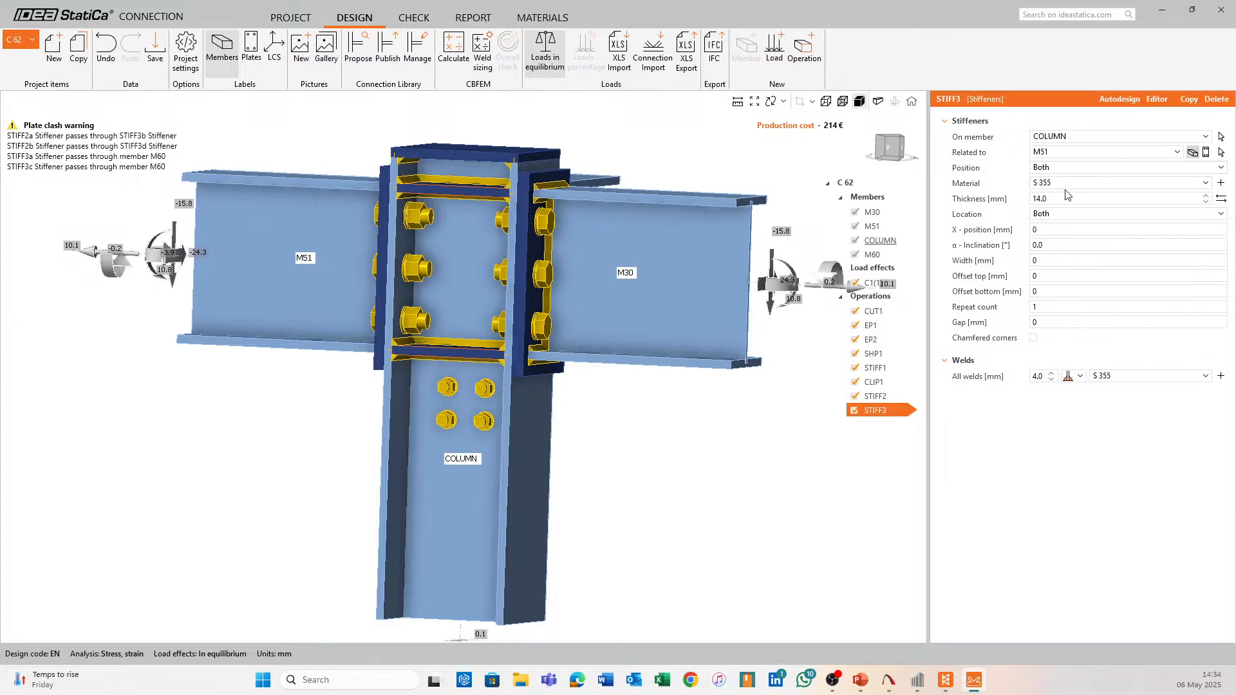
left_click(1061, 214)
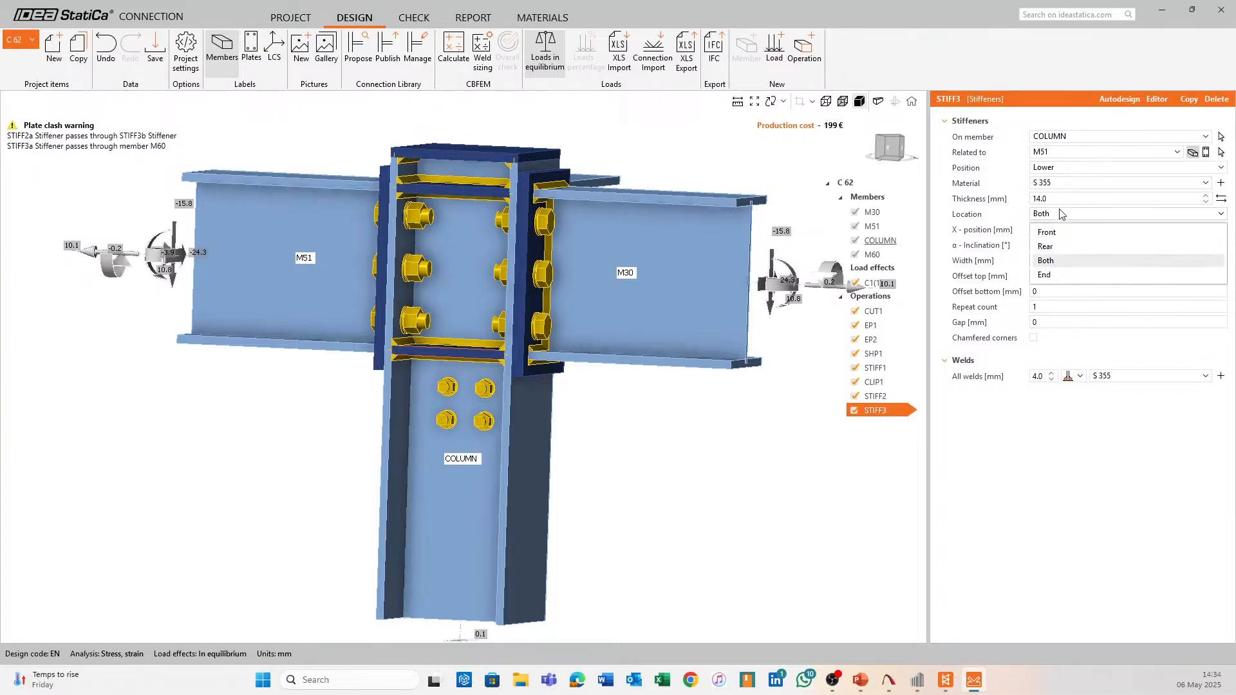
left_click(1052, 248)
left_click(1071, 215)
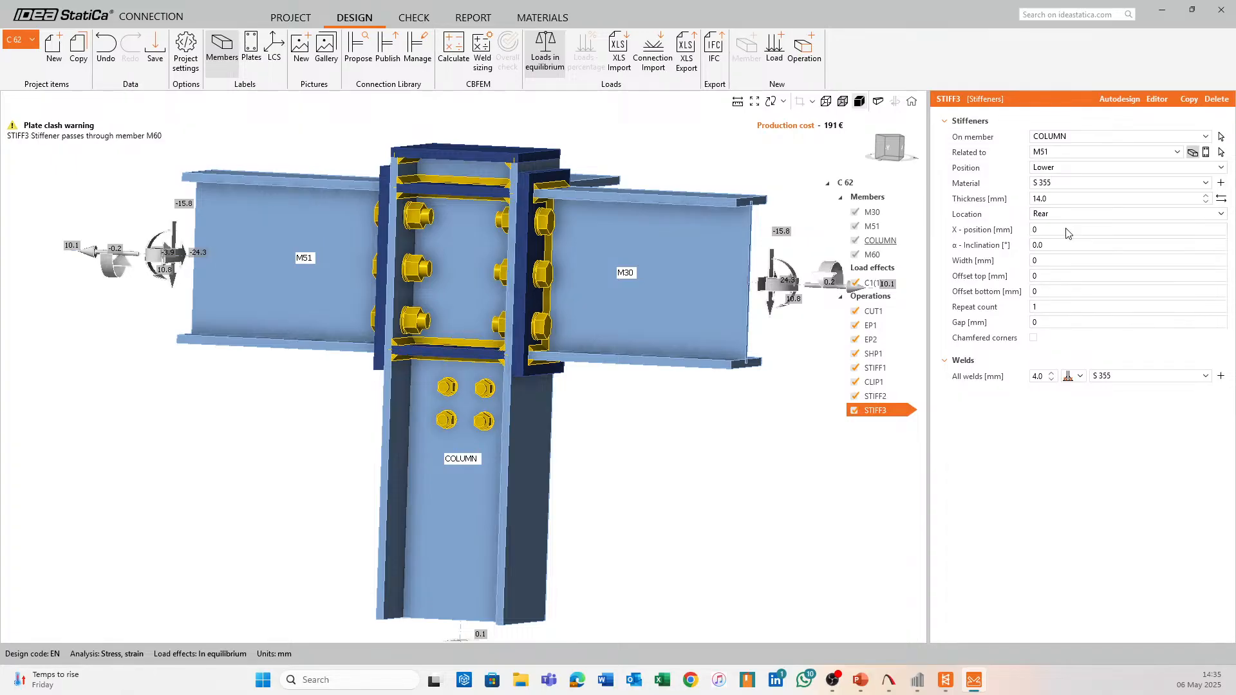
Offset the STIFF3 stiffener along the column with an X-position of 150 mm
left_click(1065, 230)
left_click(1063, 231)
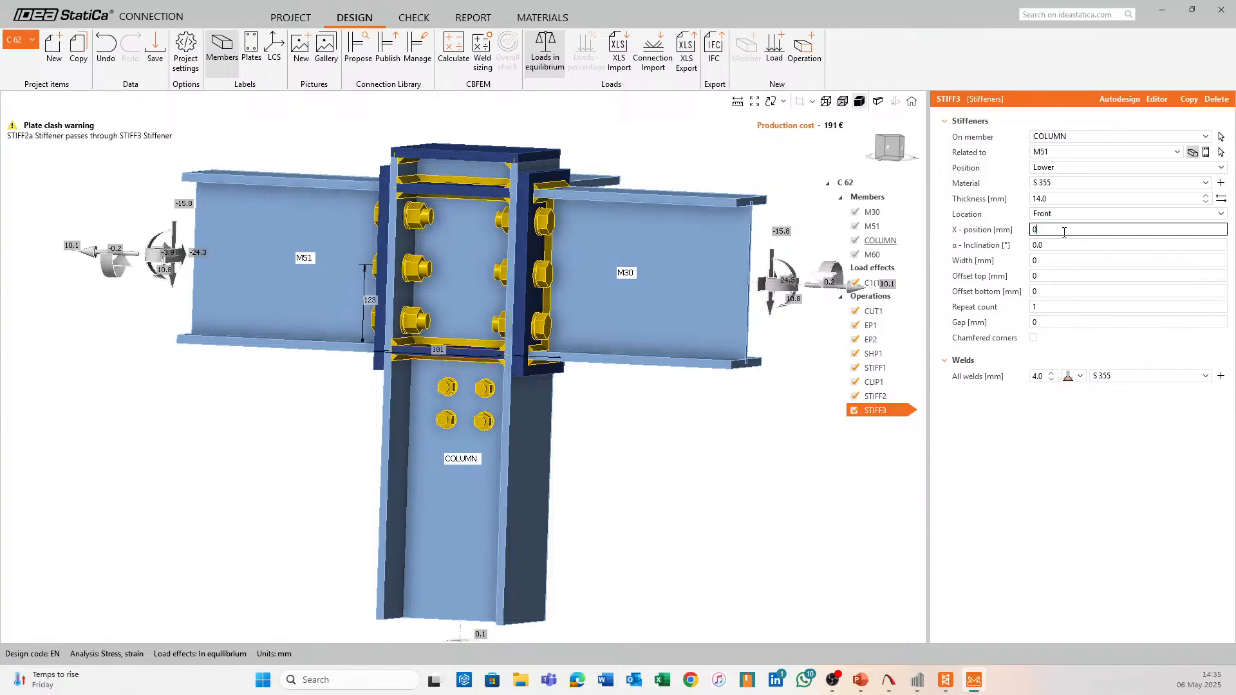
type("150")
key("Tab")
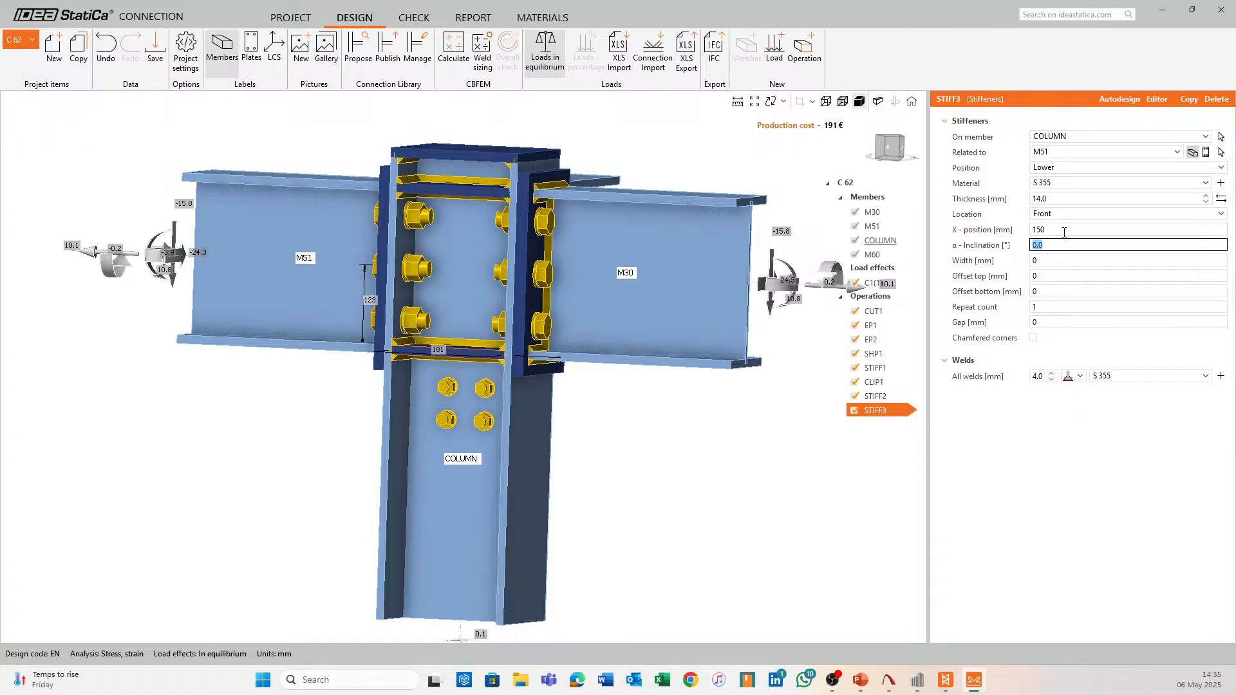
Set the plate thickness of the column stiffeners STIFF2 and STIFF3 to 15 mm
middle_click_drag(583, 412, 587, 369)
left_click_drag(555, 413, 595, 463)
scroll(592, 416, "up", 2)
scroll(617, 487, "down", 2)
left_click(477, 328)
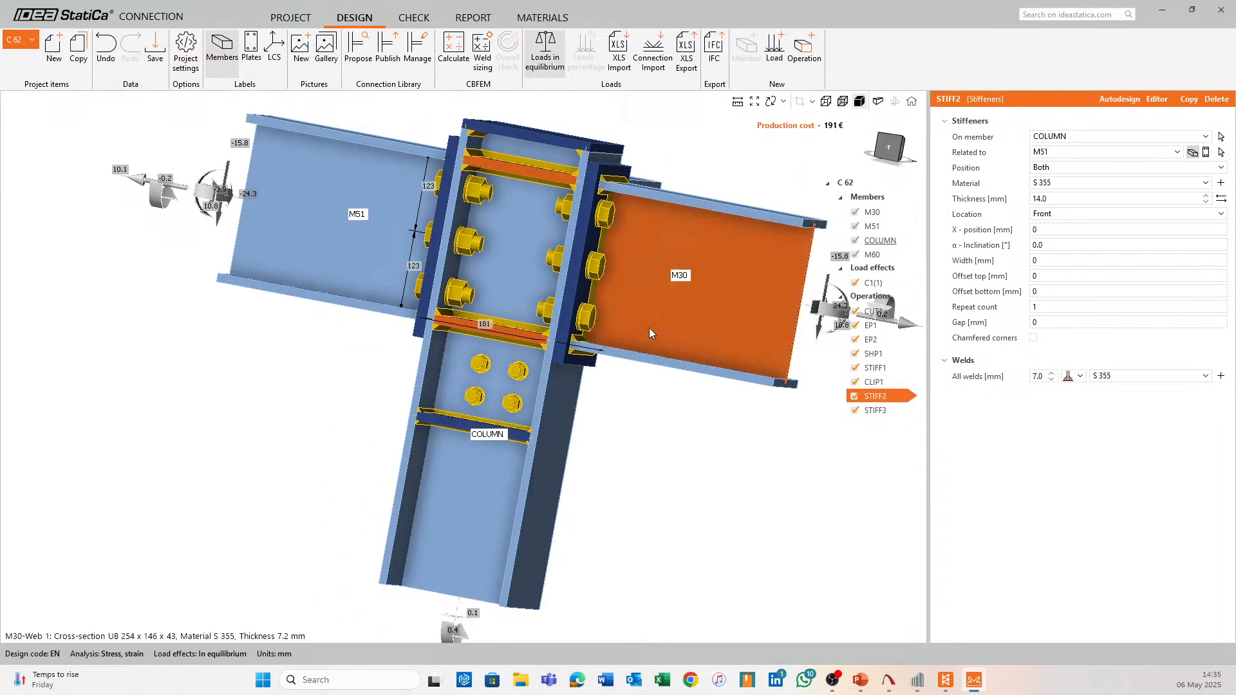
left_click(1206, 195)
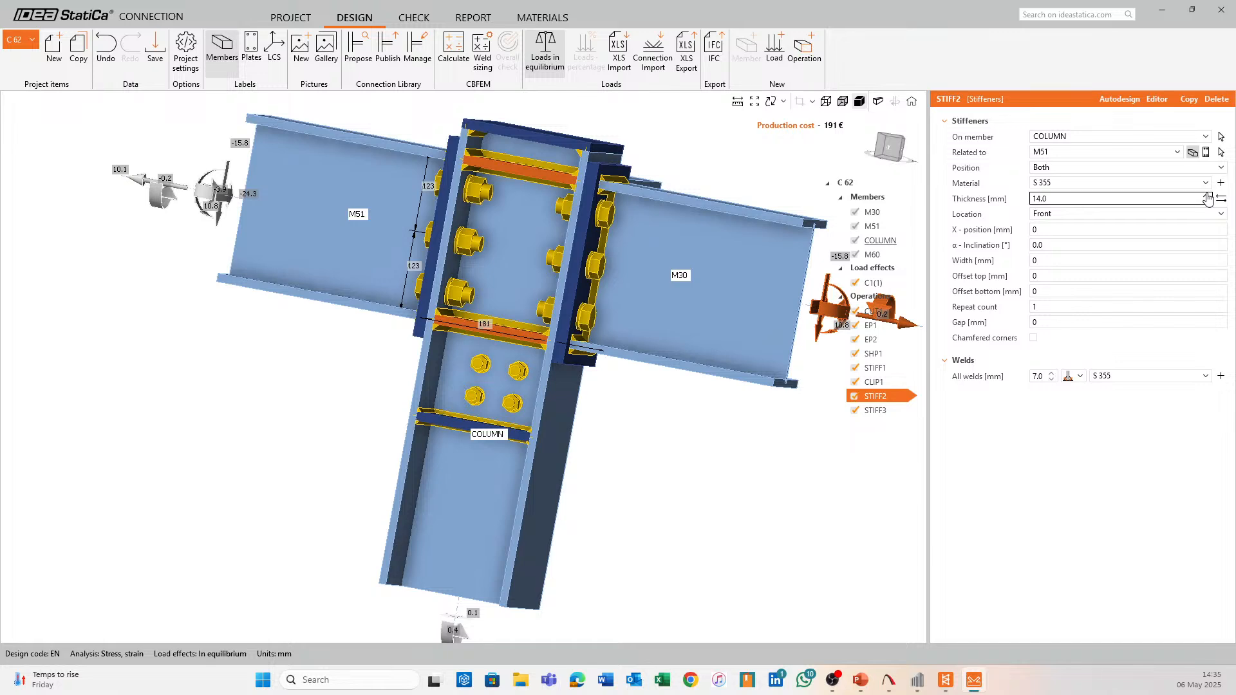
left_click(448, 422)
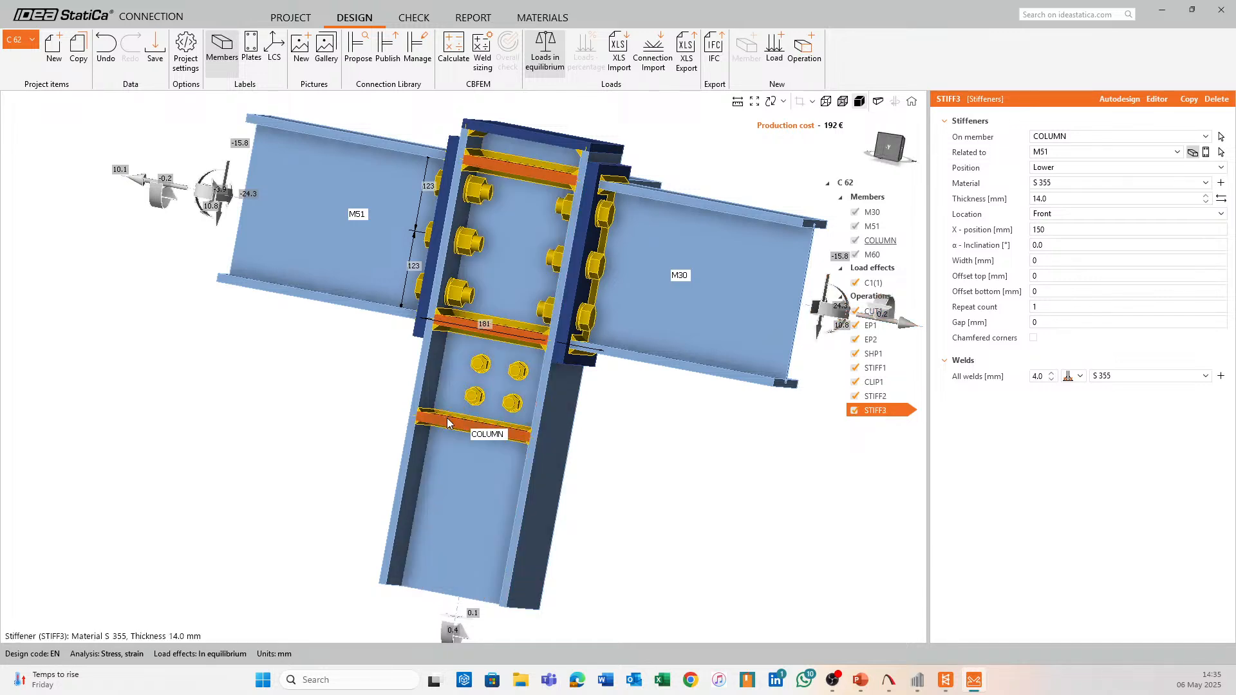
left_click(1206, 202)
left_click(1205, 196)
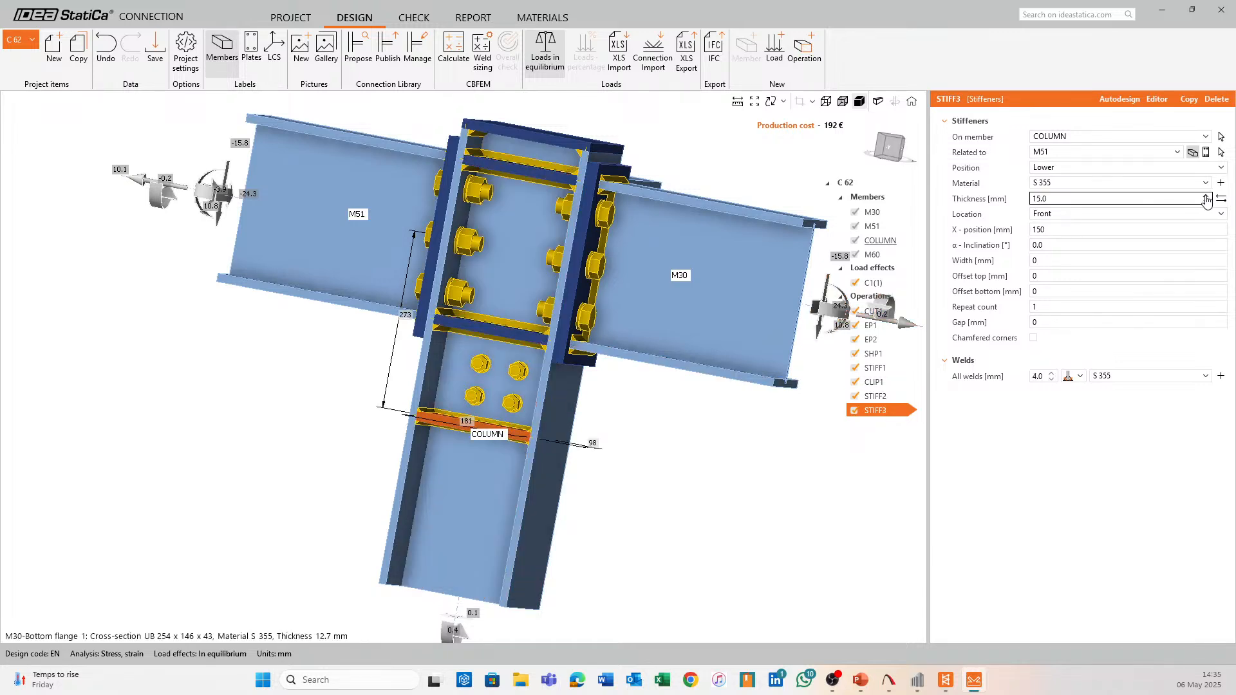
Review the connection from the M60 side, recalculate it and examine the utilisation of the column and end plates
right_click_drag(637, 515, 634, 476)
left_click(886, 136)
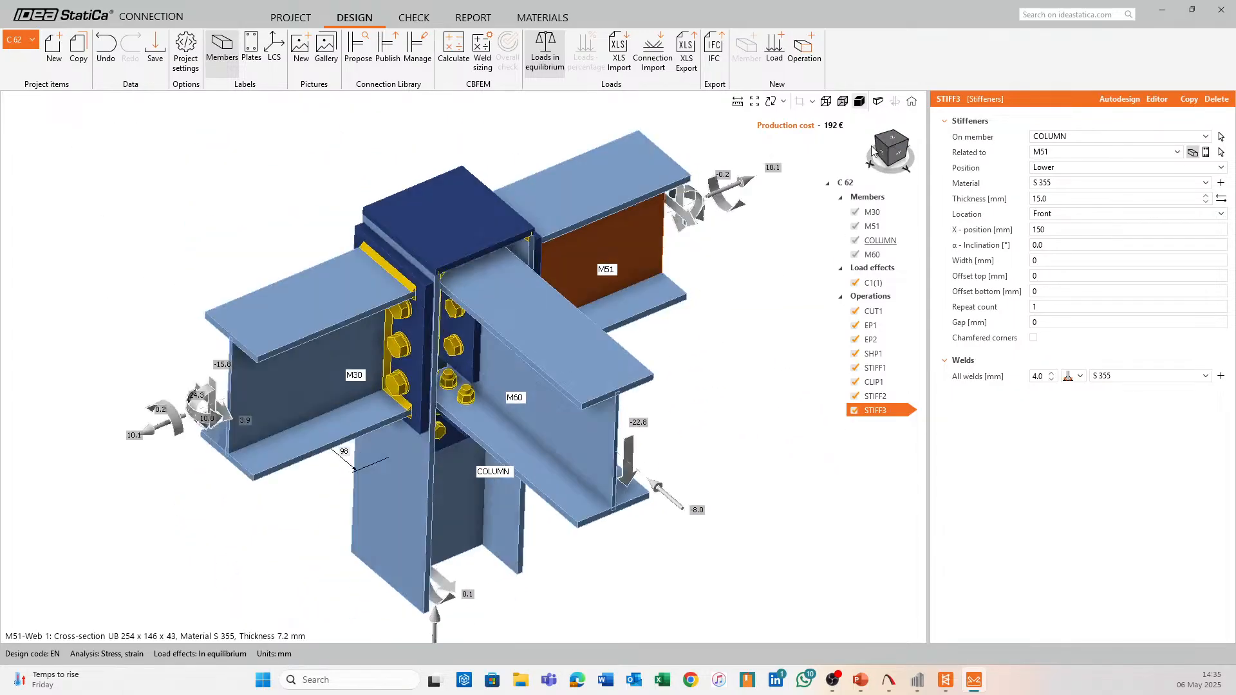
middle_click_drag(705, 445, 690, 404)
right_click_drag(690, 404, 450, 370)
scroll(569, 427, "up", 3)
mouse_move(570, 427)
right_mouse_down()
mouse_move(527, 432)
mouse_move(577, 415)
right_mouse_up()
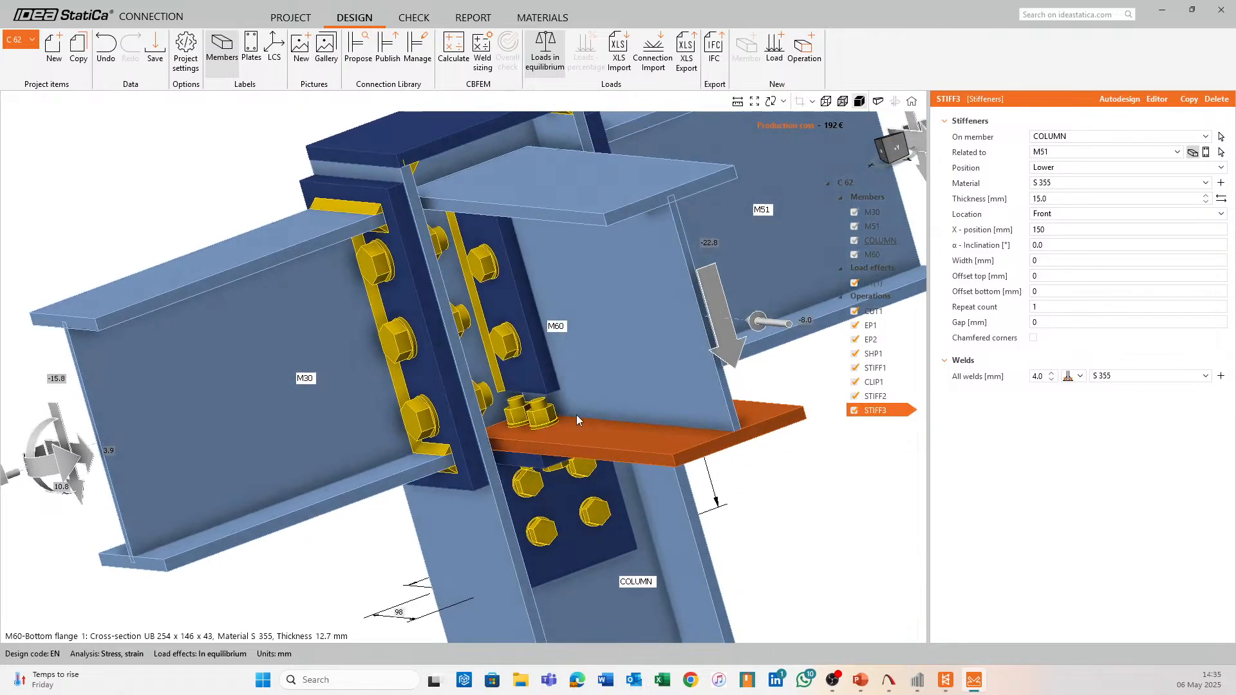
scroll(577, 414, "down", 1)
left_click(463, 58)
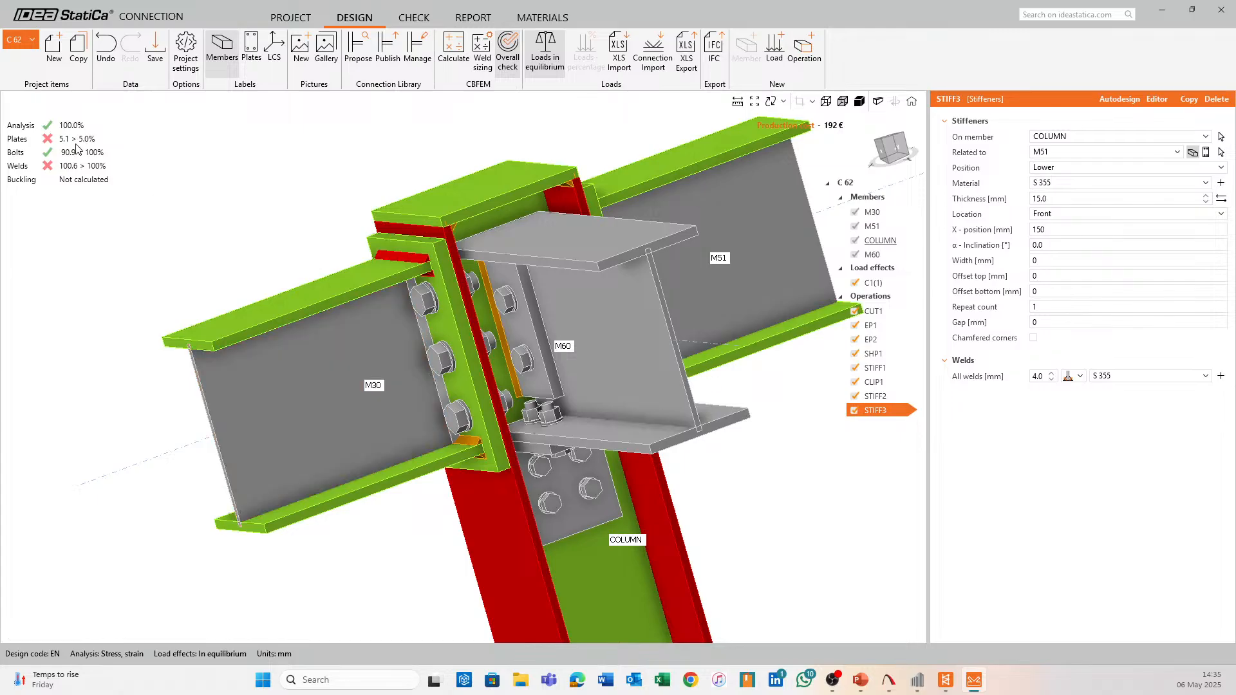
middle_click_drag(349, 280, 261, 276)
middle_click_drag(292, 483, 539, 475)
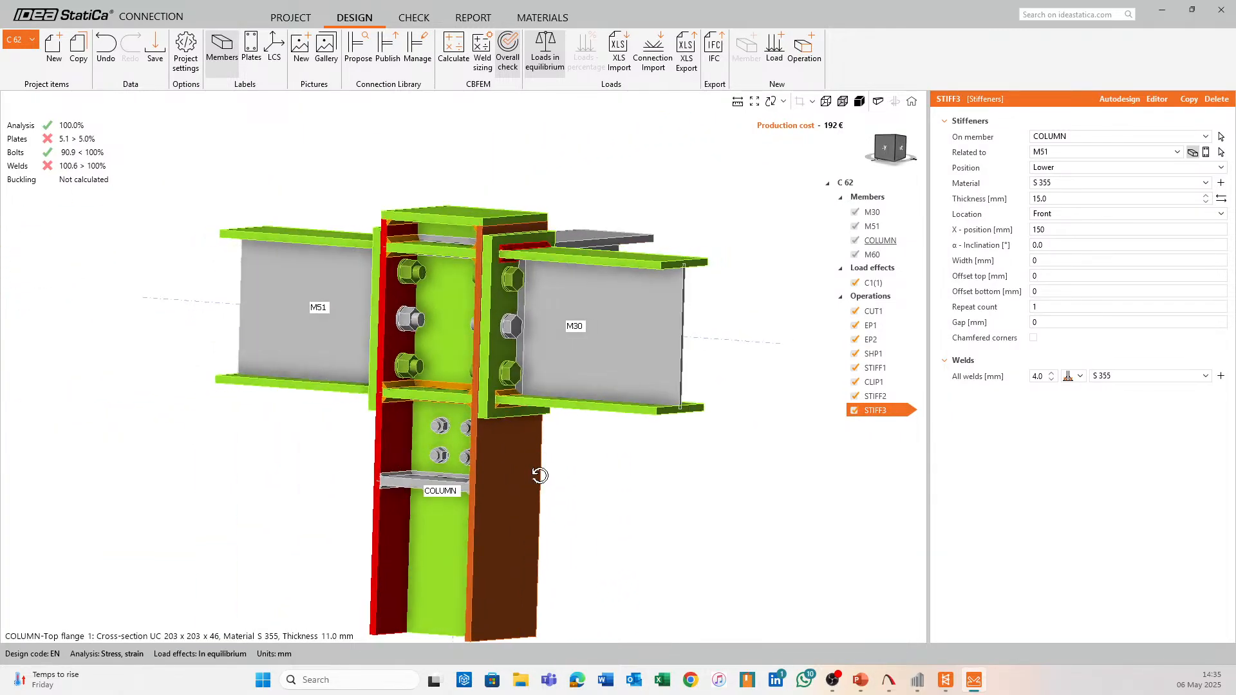
Set M30's end plate EP2 welds to 7 mm on the flanges and 5 mm on the webs
left_click(508, 235)
middle_click_drag(500, 322, 558, 330)
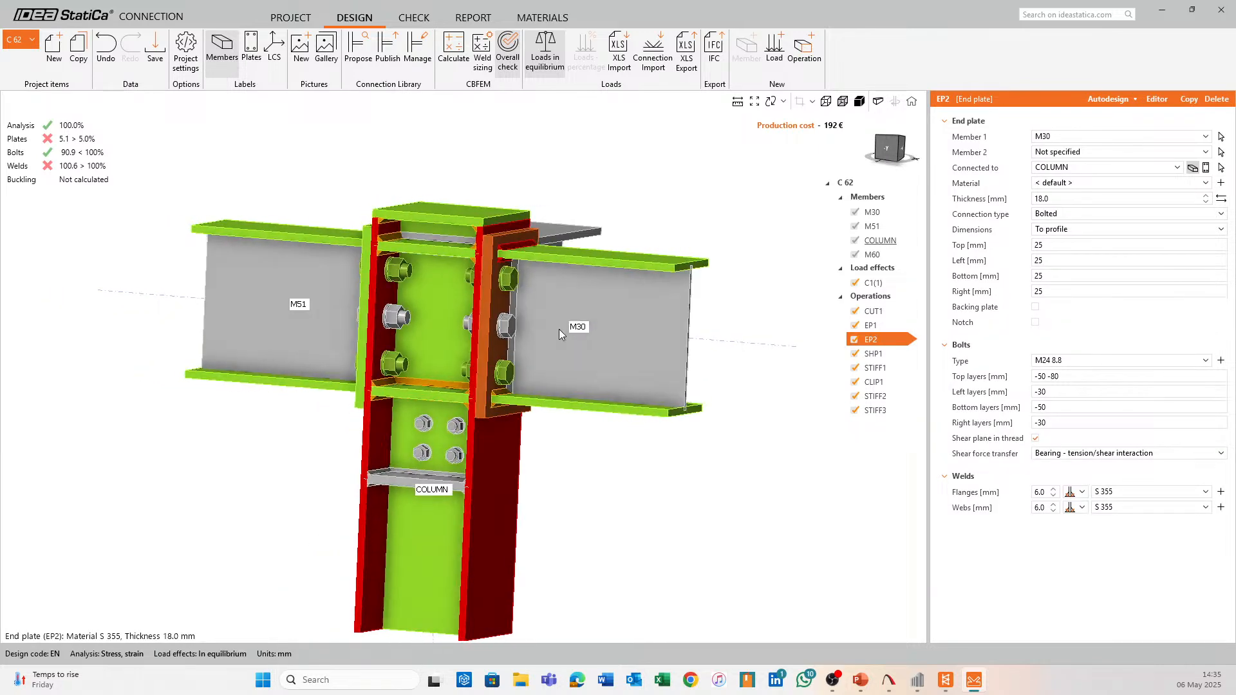
scroll(678, 349, "up", 2)
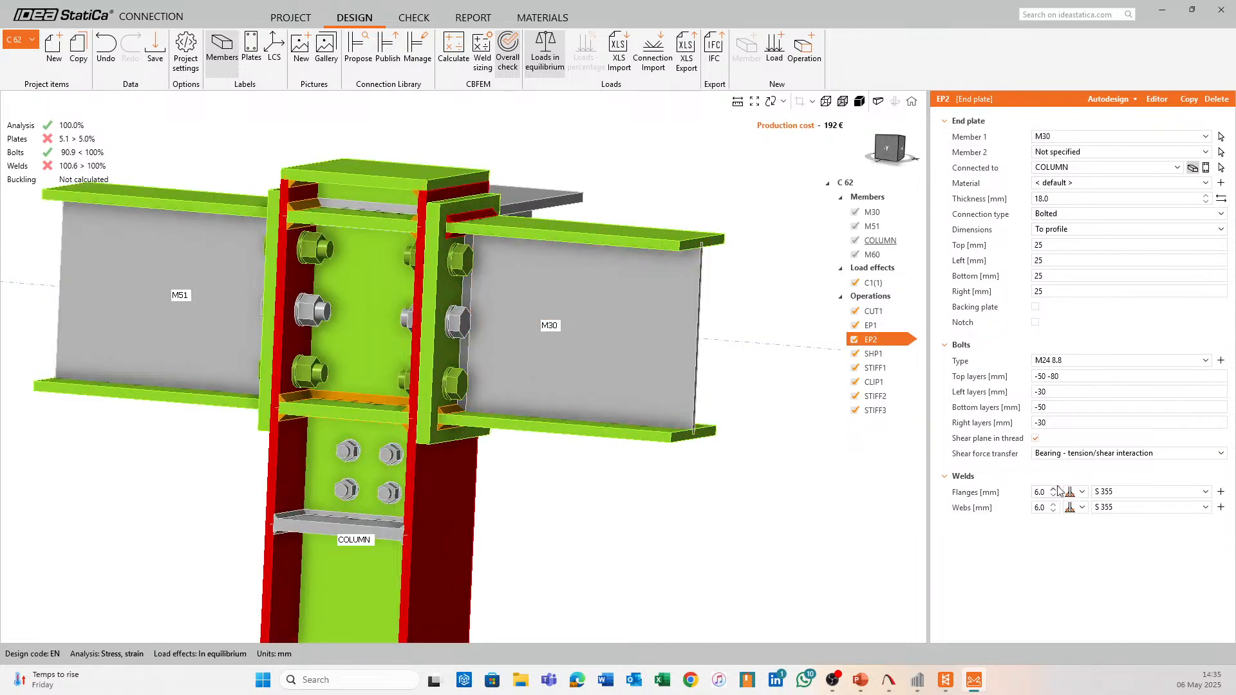
middle_click_drag(513, 349, 592, 423)
scroll(600, 418, "up", 2)
left_click(1053, 511)
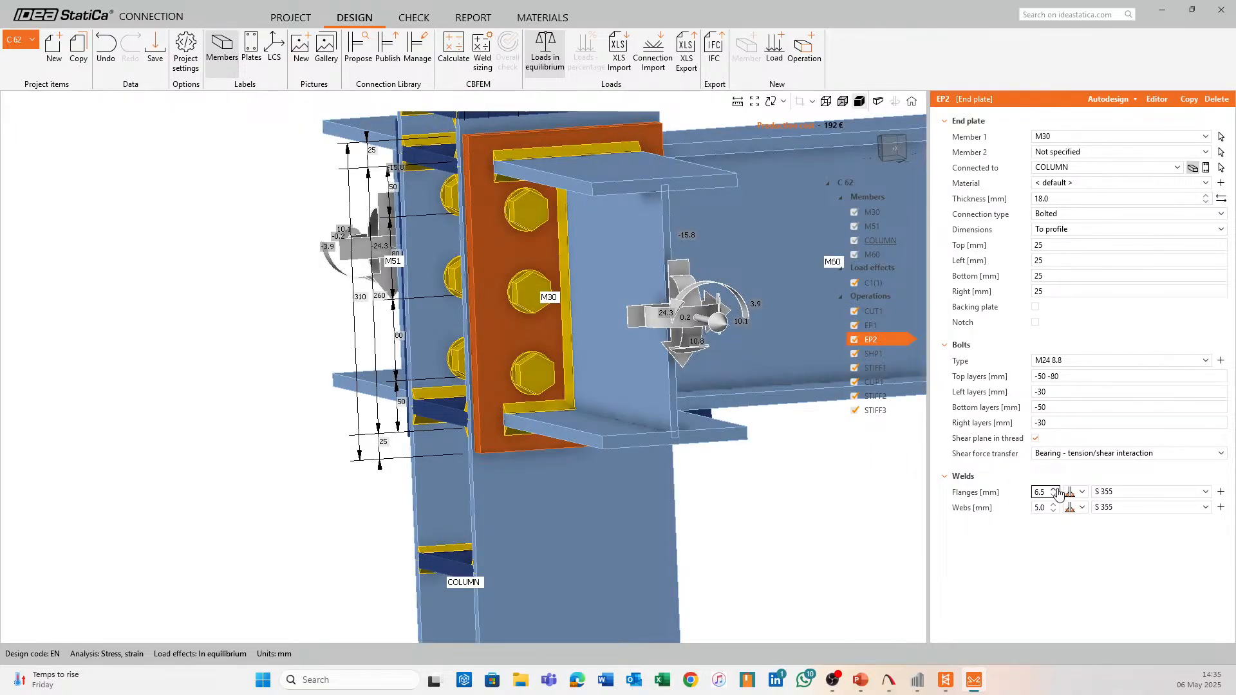
left_click(1053, 488)
middle_click_drag(546, 495, 727, 483)
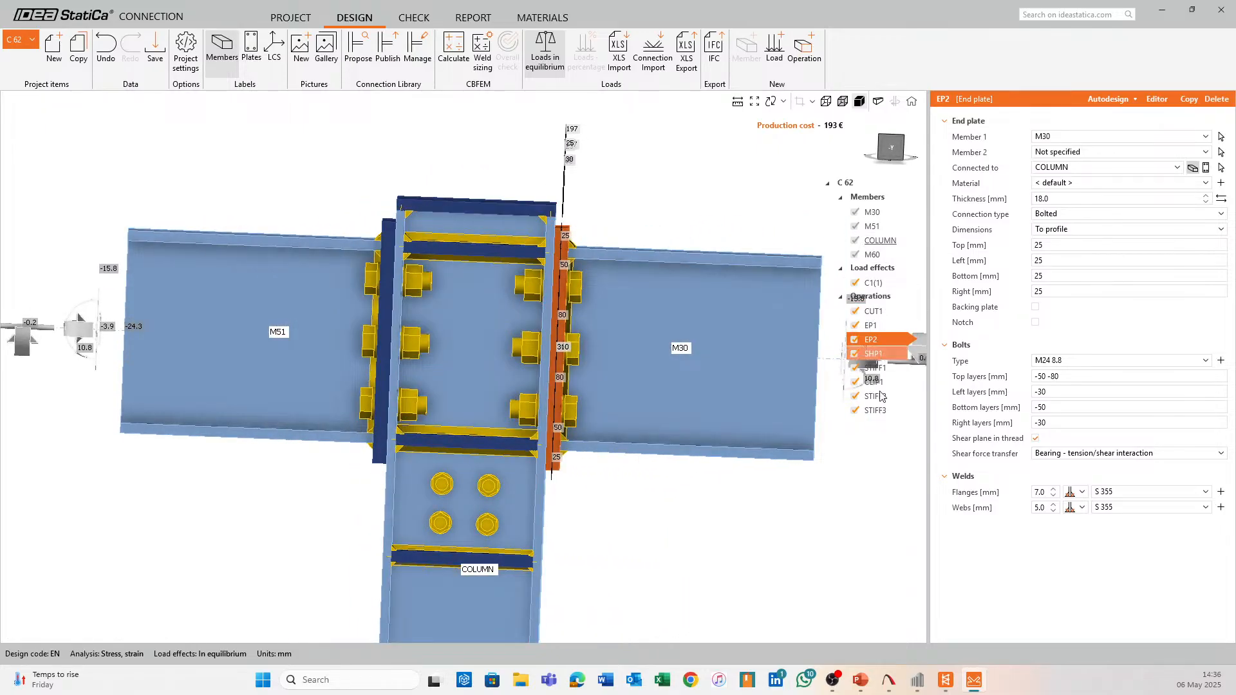
Set the thickness of the column stiffeners STIFF2 to 16 mm and thicken the lower stiffener STIFF3 as well
left_click(892, 371)
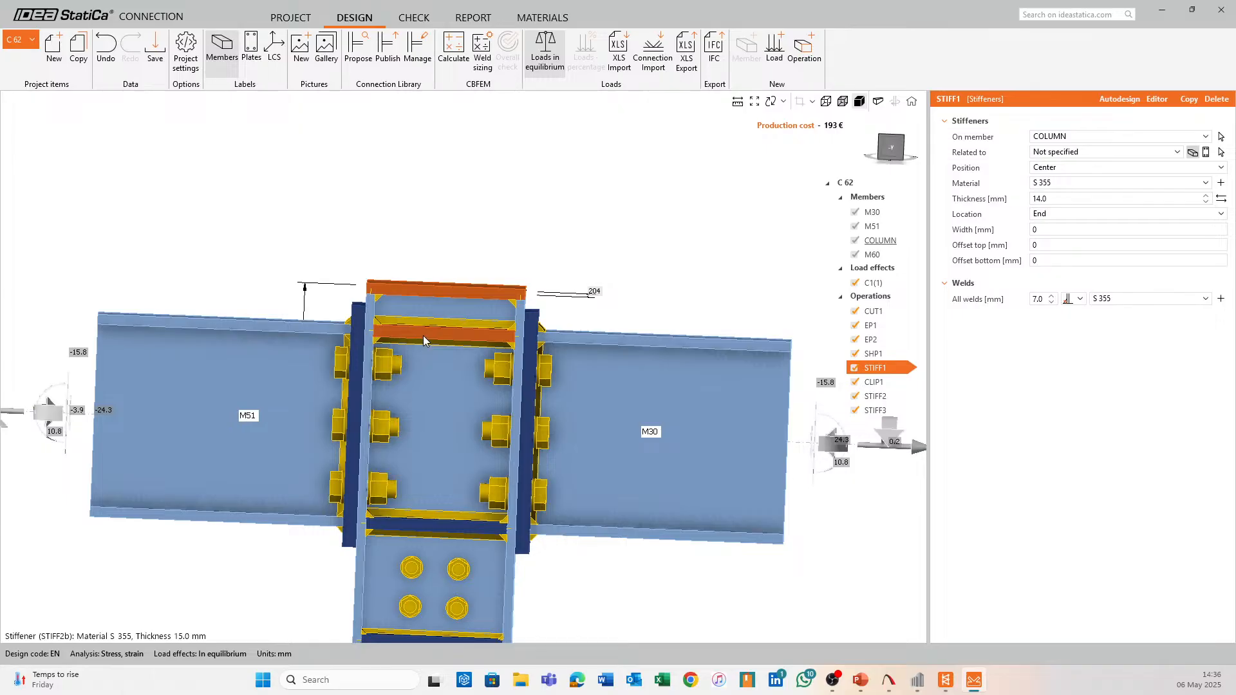
left_click(423, 335)
middle_click_drag(423, 335, 412, 290)
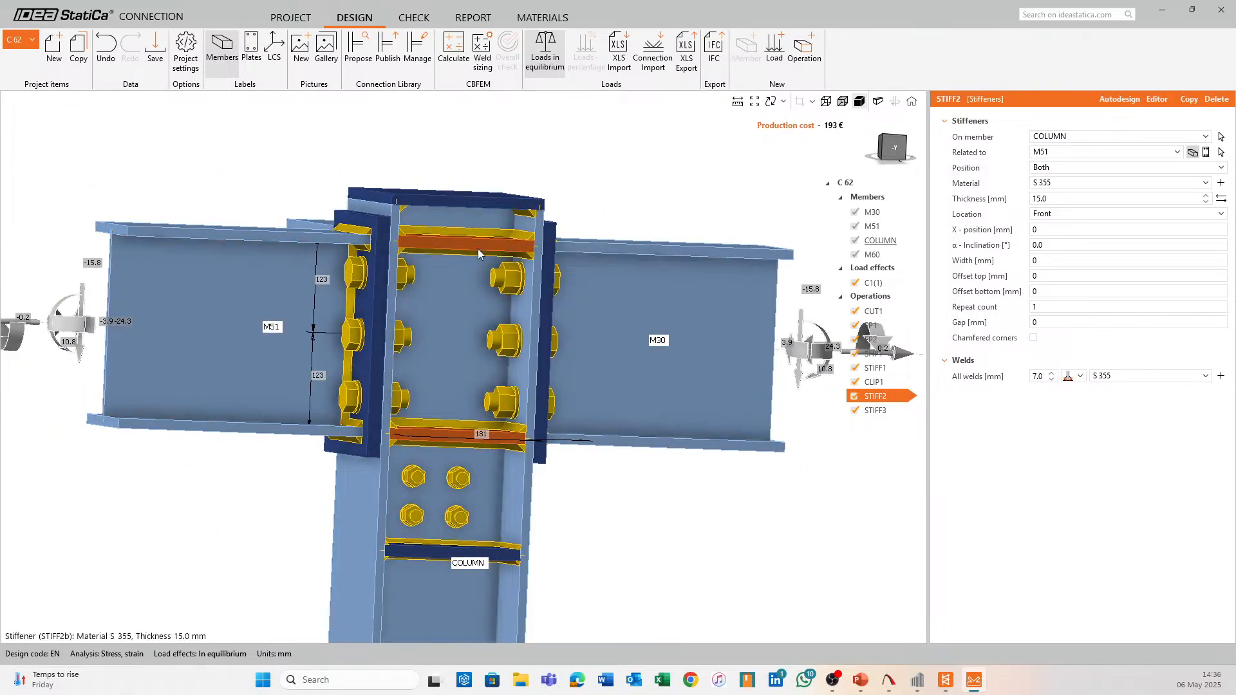
left_click(1205, 196)
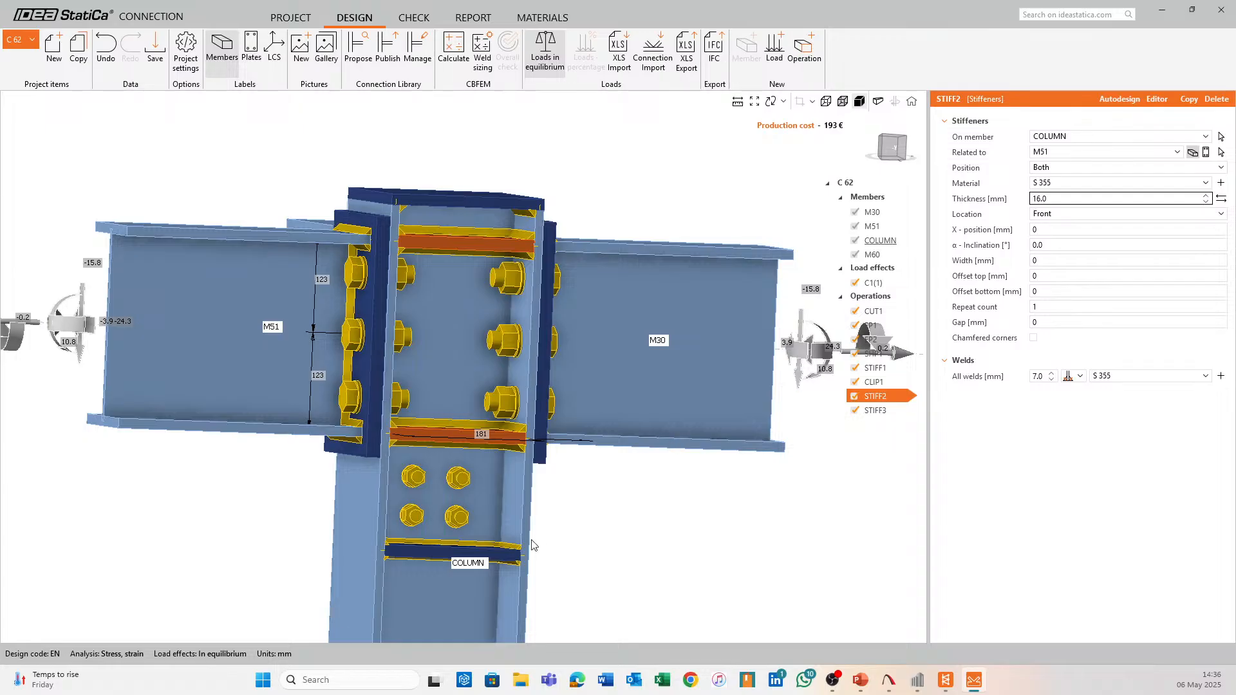
left_click(496, 552)
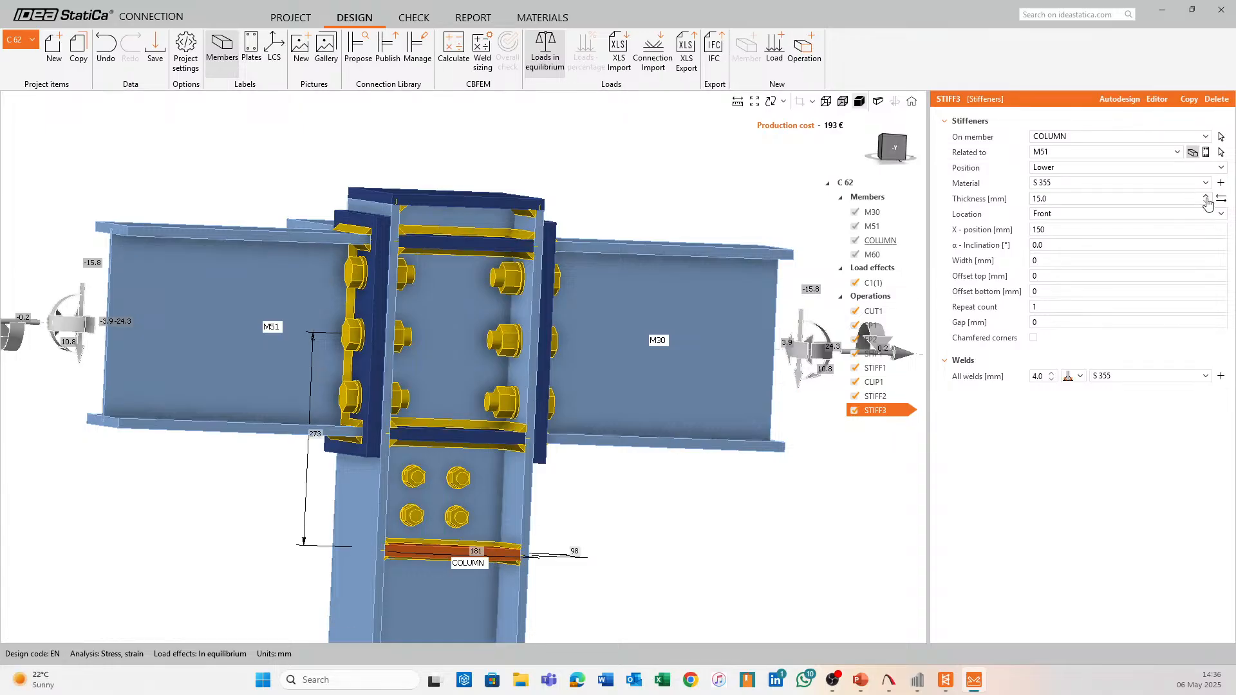
Set the thickness of the column's lid plate STIFF1 to 16 mm
left_click(449, 191)
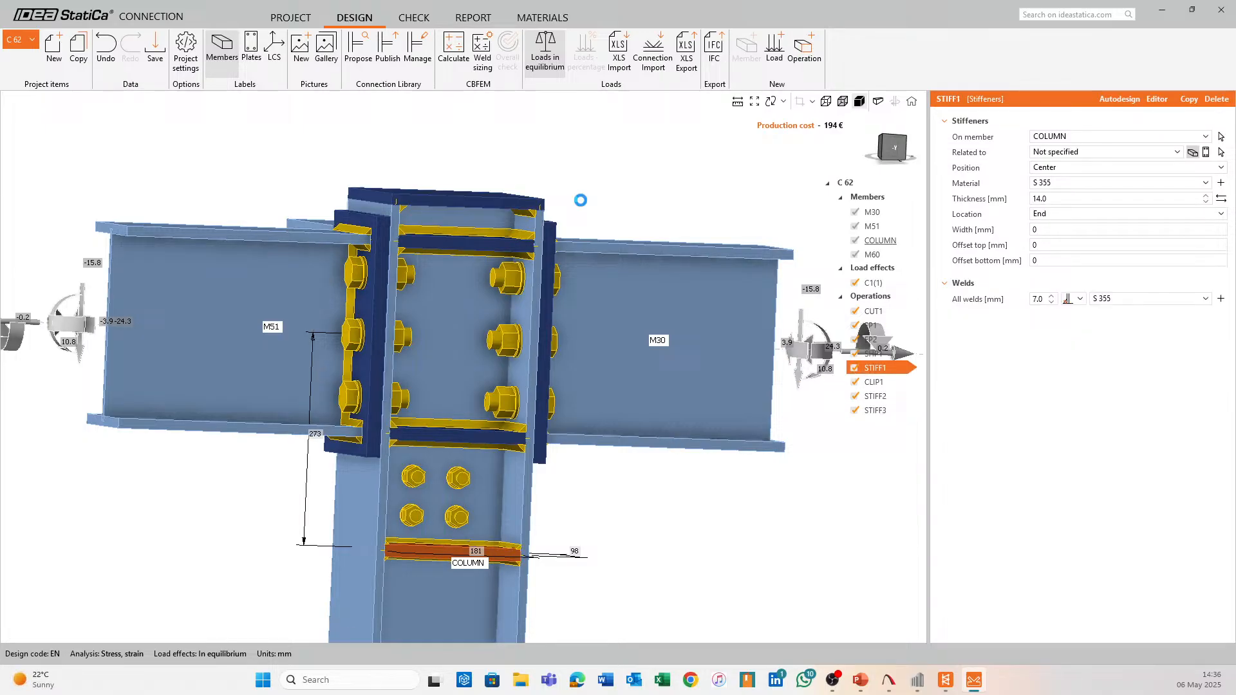
left_click(1206, 196)
left_click(1205, 196)
Recalculate the connection and examine the plate and weld utilisation around M30 and M60
middle_click_drag(756, 223, 616, 560)
scroll(825, 596, "down", 2)
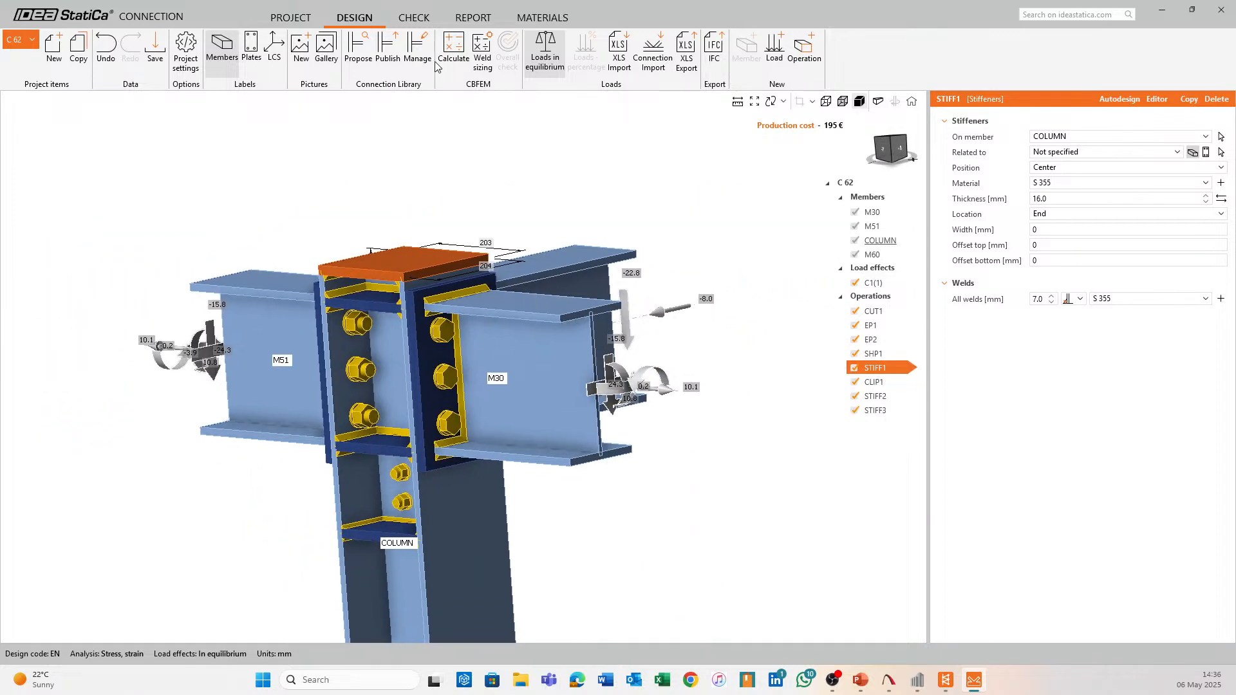
left_click(454, 40)
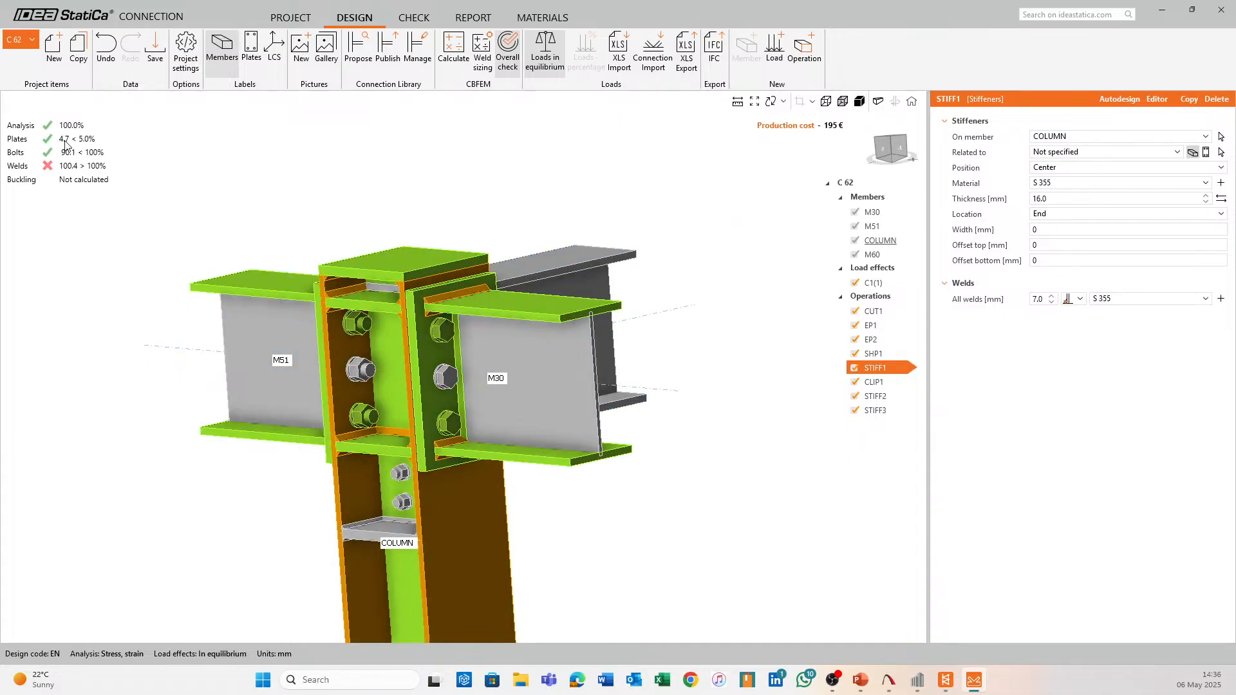
middle_click_drag(64, 141, 111, 144)
middle_click_drag(430, 223, 578, 216)
scroll(798, 482, "down", 2)
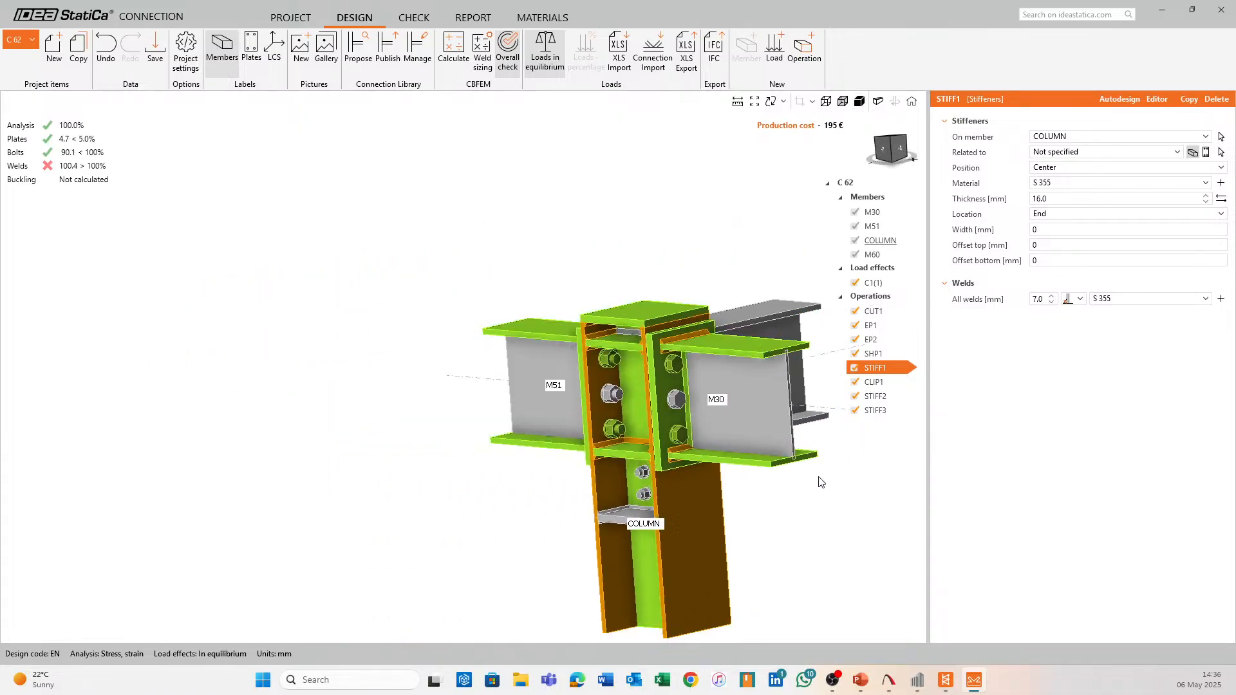
right_click_drag(709, 458, 566, 395)
scroll(422, 371, "up", 2)
right_click_drag(422, 370, 533, 369)
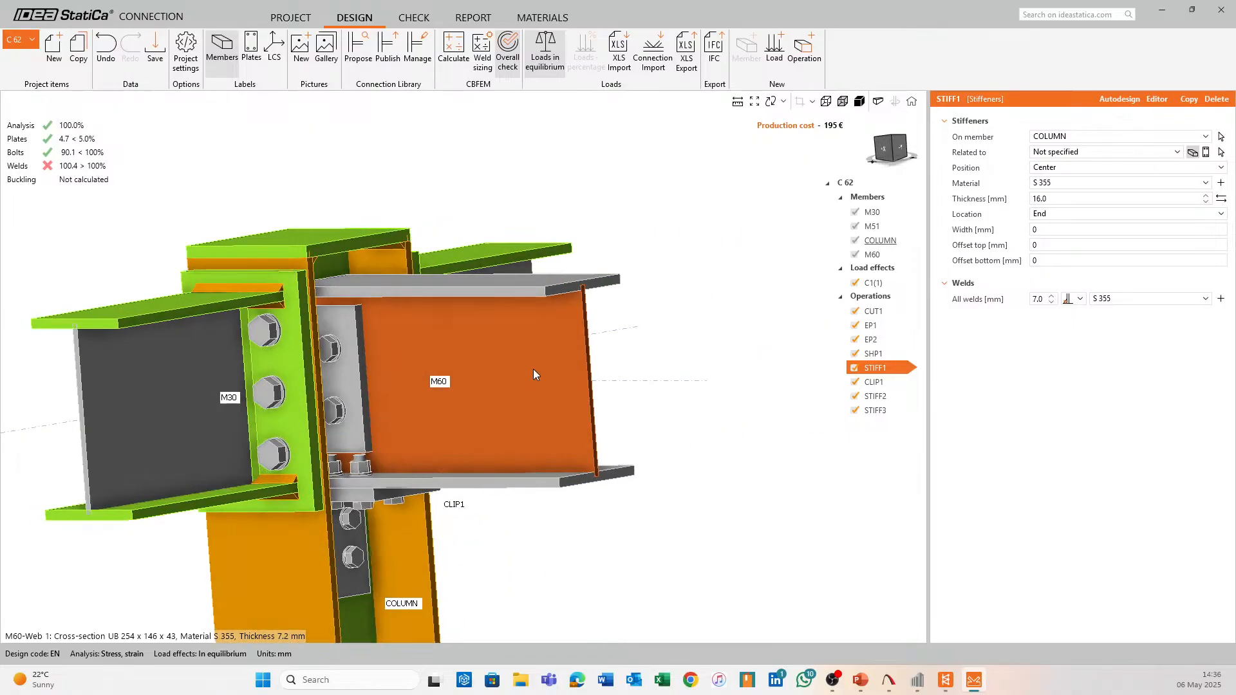
Examine the column flanges and the welds at M51's end plate for the overstressed weld
scroll(533, 369, "down", 2)
middle_click_drag(545, 387, 558, 378)
middle_click_drag(526, 522, 540, 401)
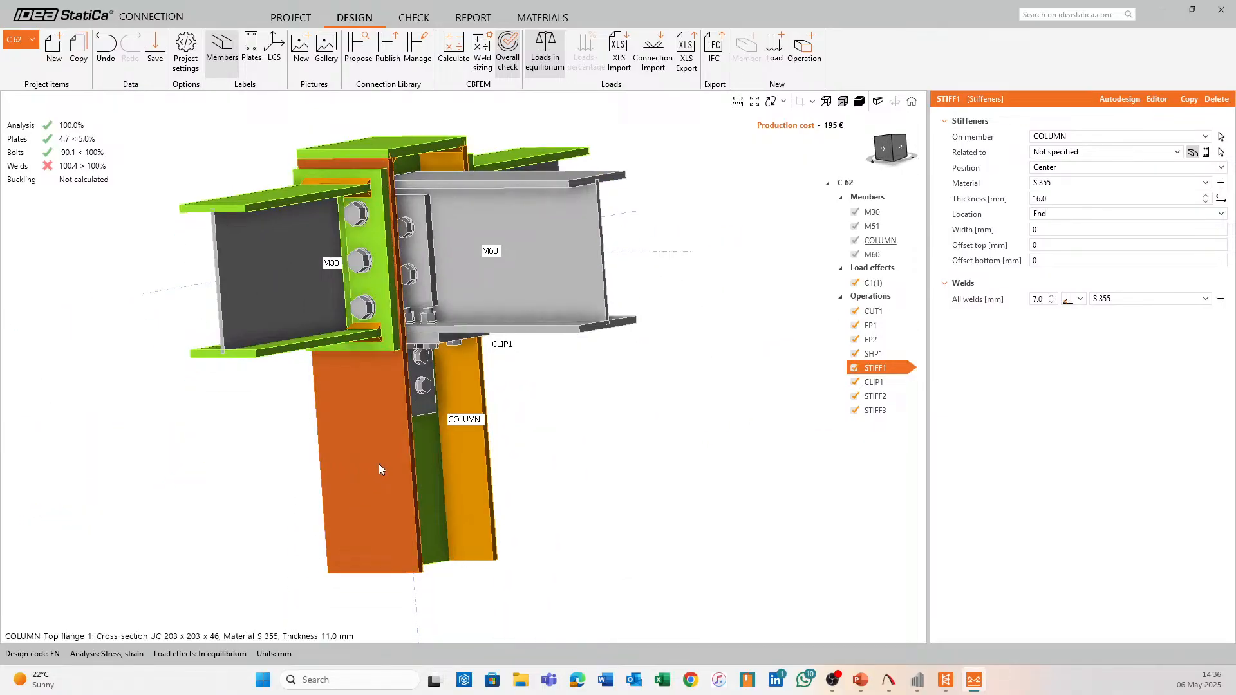
mouse_move(378, 463)
right_mouse_down()
mouse_move(485, 460)
mouse_move(383, 462)
right_mouse_up()
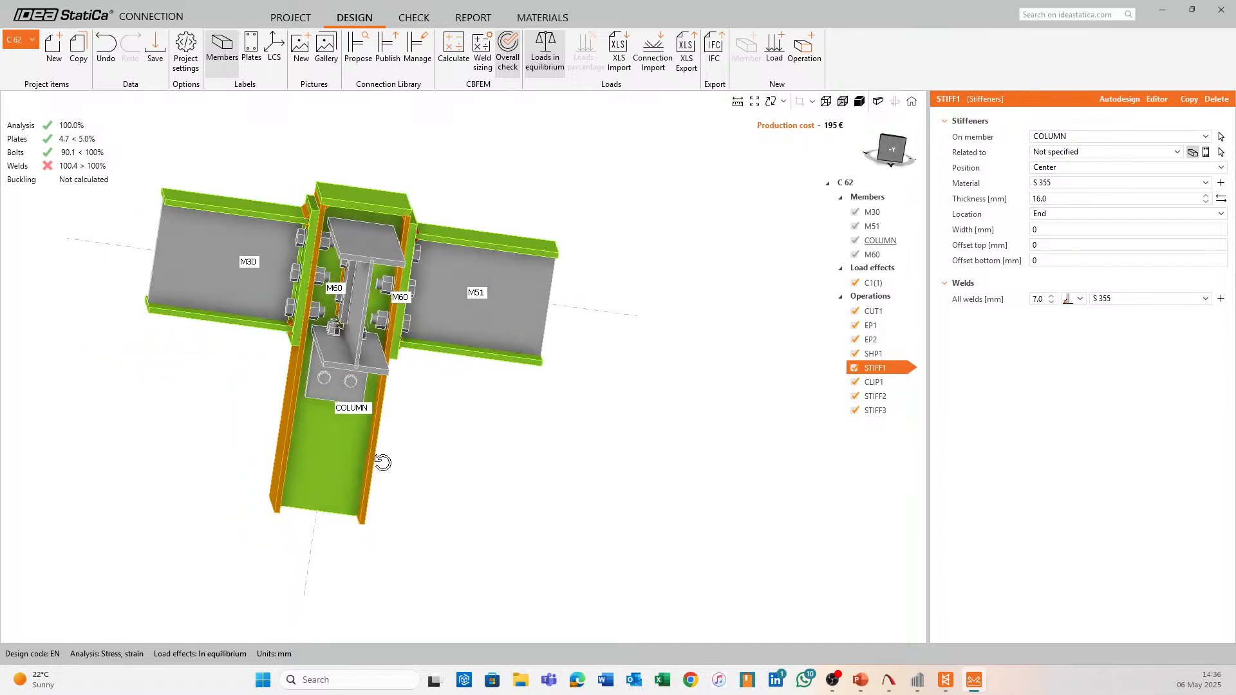
middle_click_drag(526, 384, 597, 417)
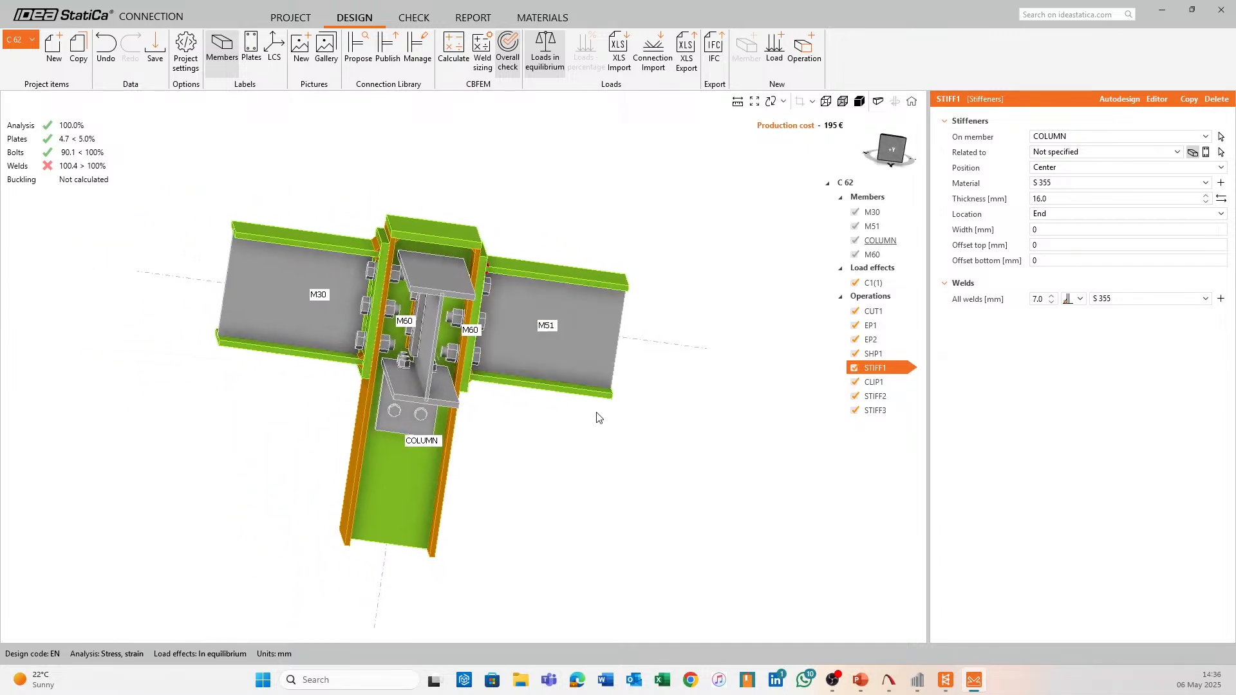
right_click_drag(597, 417, 422, 221)
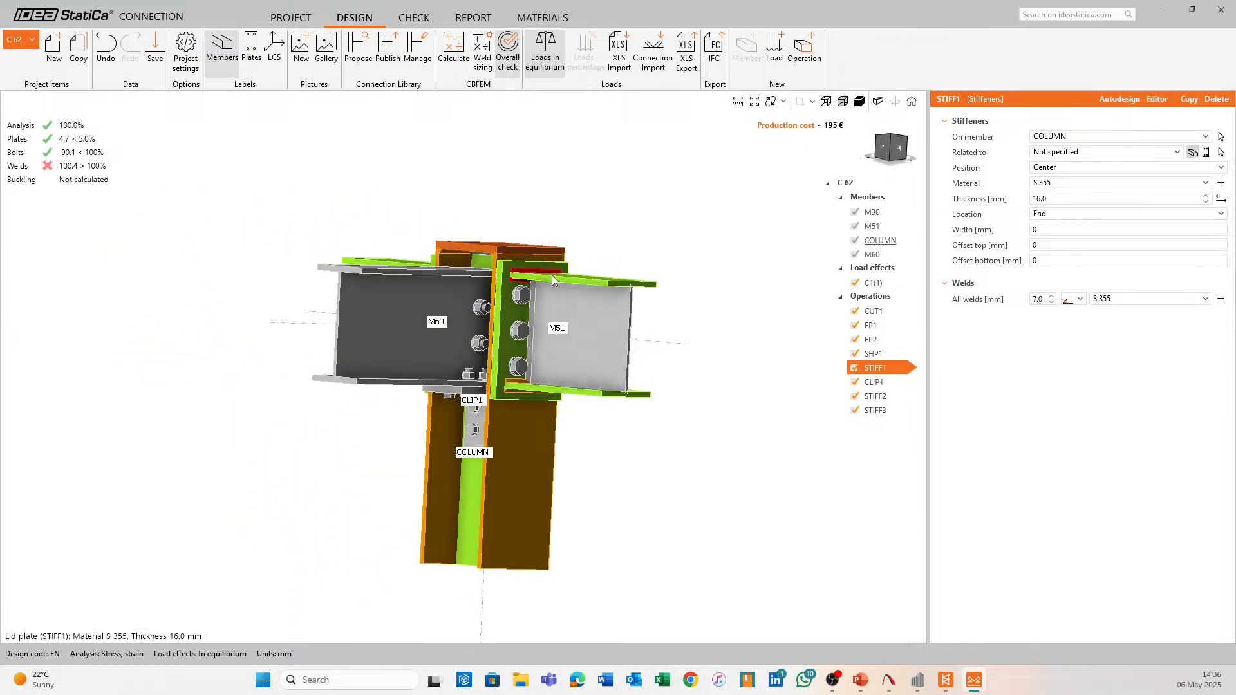
scroll(529, 270, "up", 2)
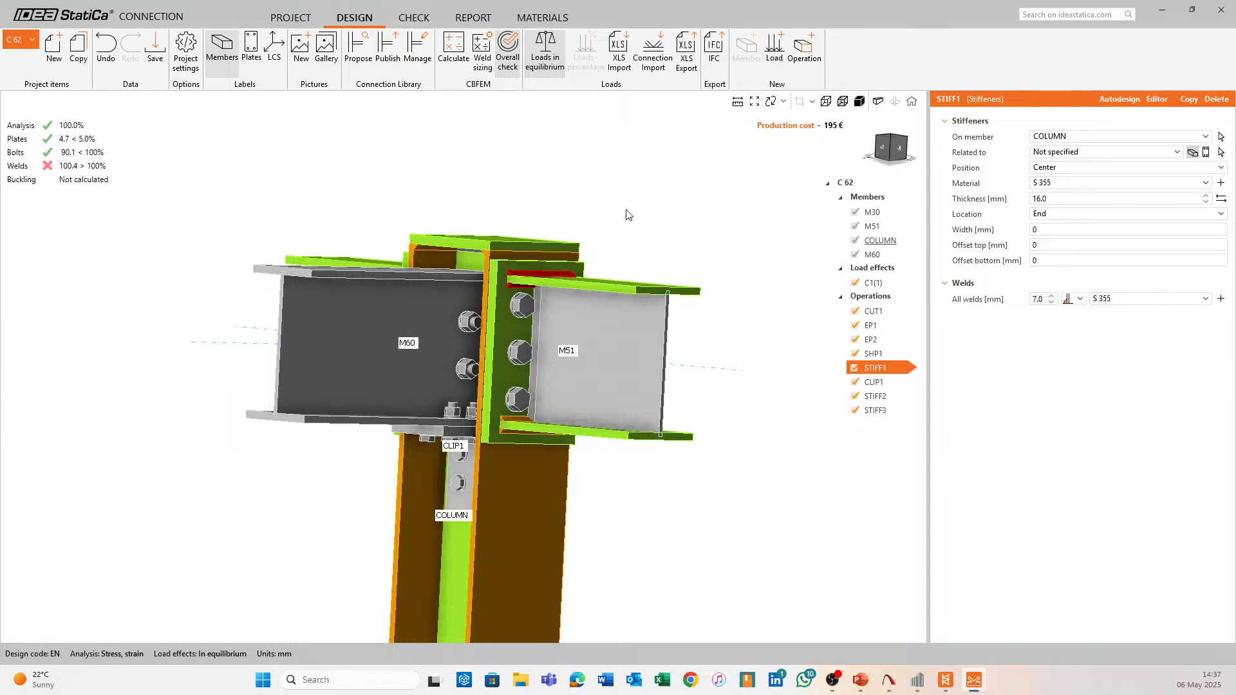
right_click_drag(615, 208, 627, 264)
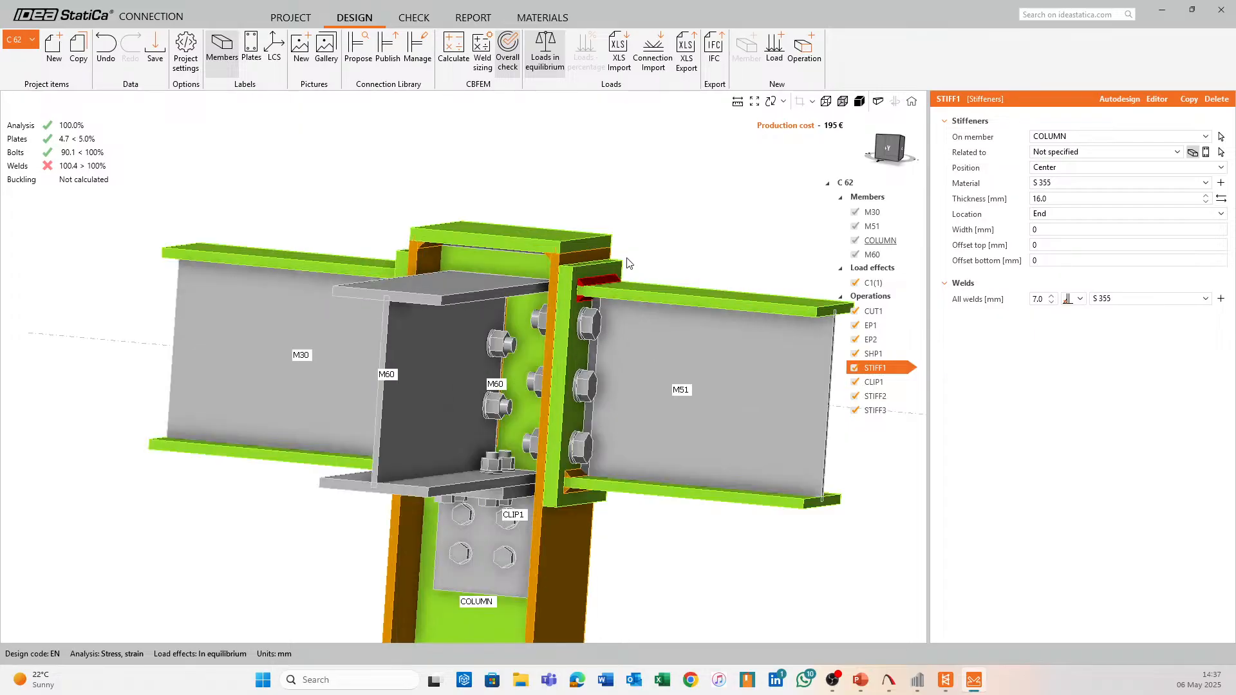
Open the settings of M51's end plate EP1 and examine its flange welds and the surrounding plates
left_click(609, 269)
middle_click_drag(710, 231, 606, 209)
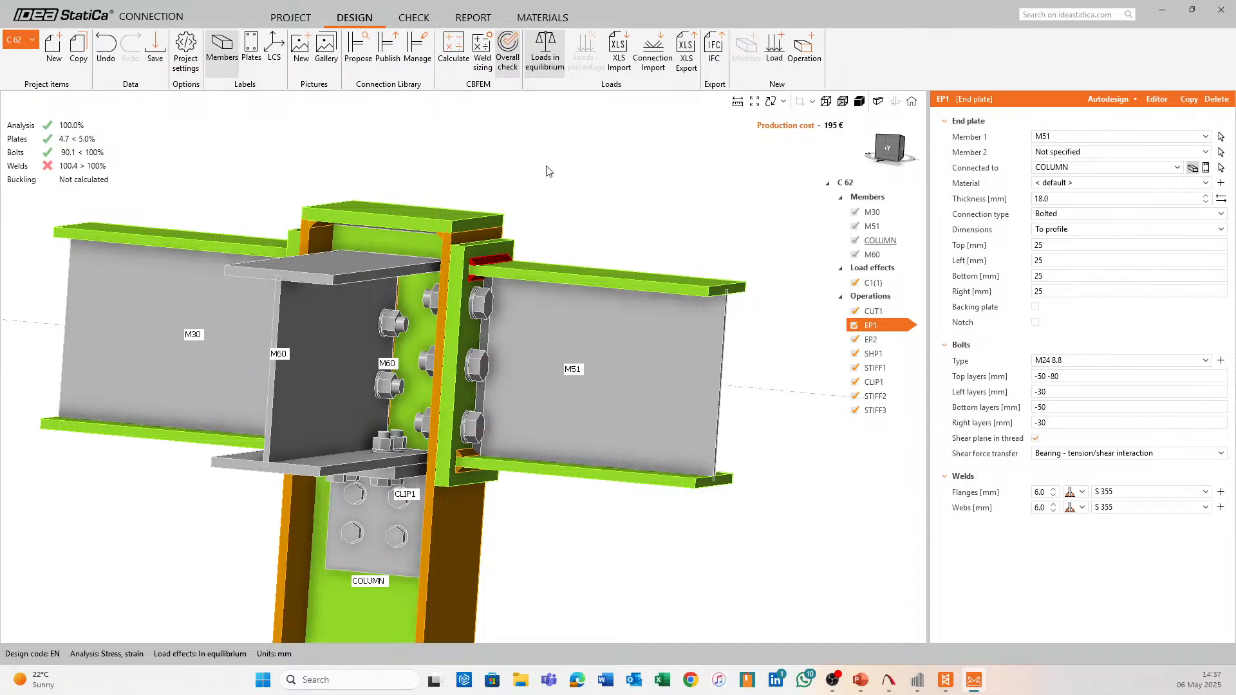
scroll(366, 309, "up", 3)
right_click_drag(276, 341, 459, 379)
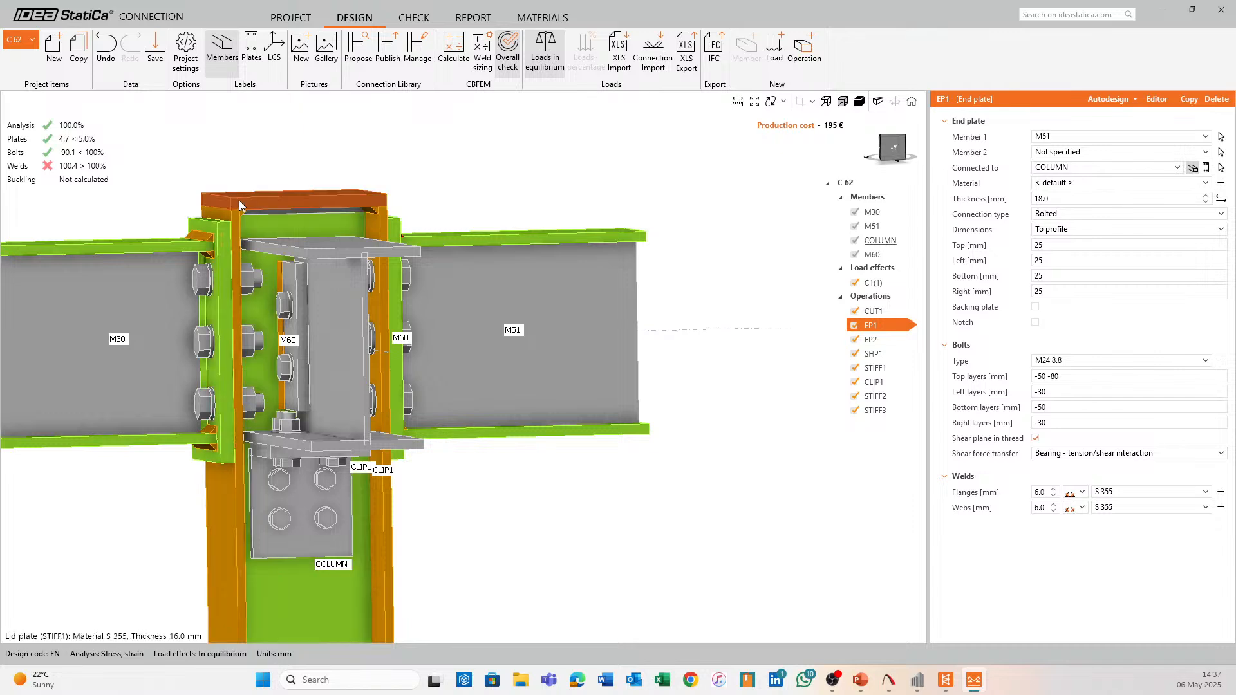
Increase the flange weld size of M51's end plate EP1 to 6.5 mm
right_click_drag(283, 329, 342, 334)
right_click_drag(476, 336, 365, 341)
middle_click_drag(585, 201, 461, 224)
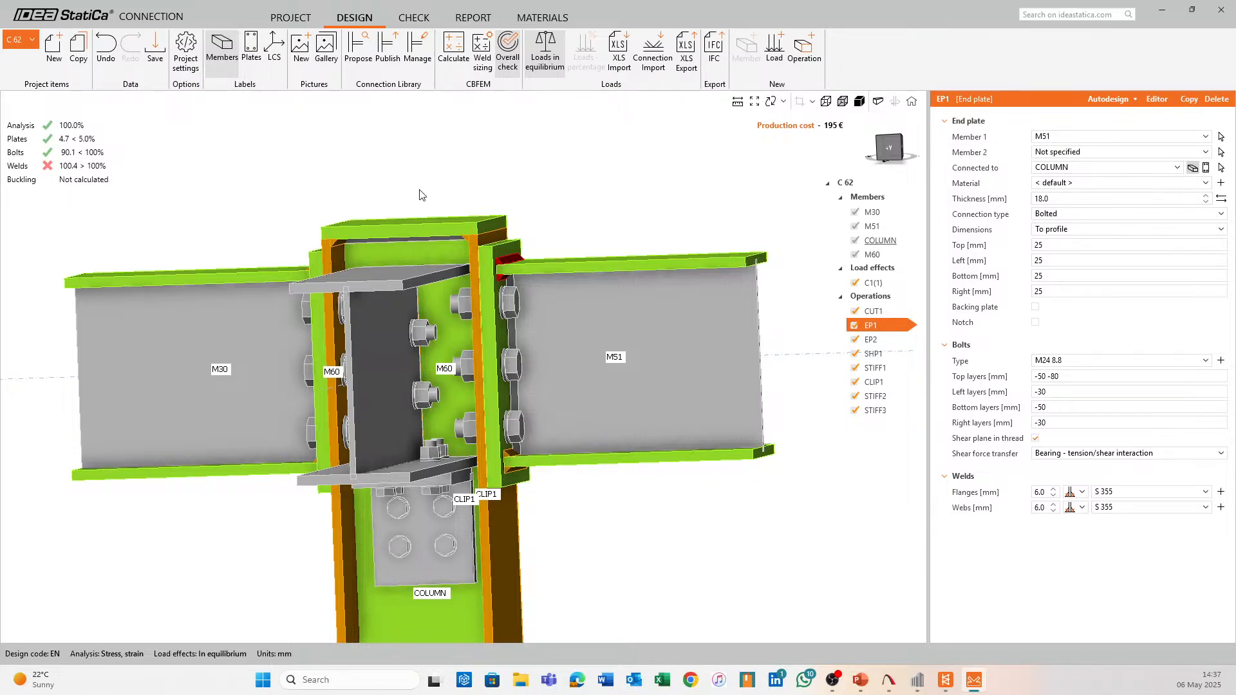
scroll(579, 263, "up", 4)
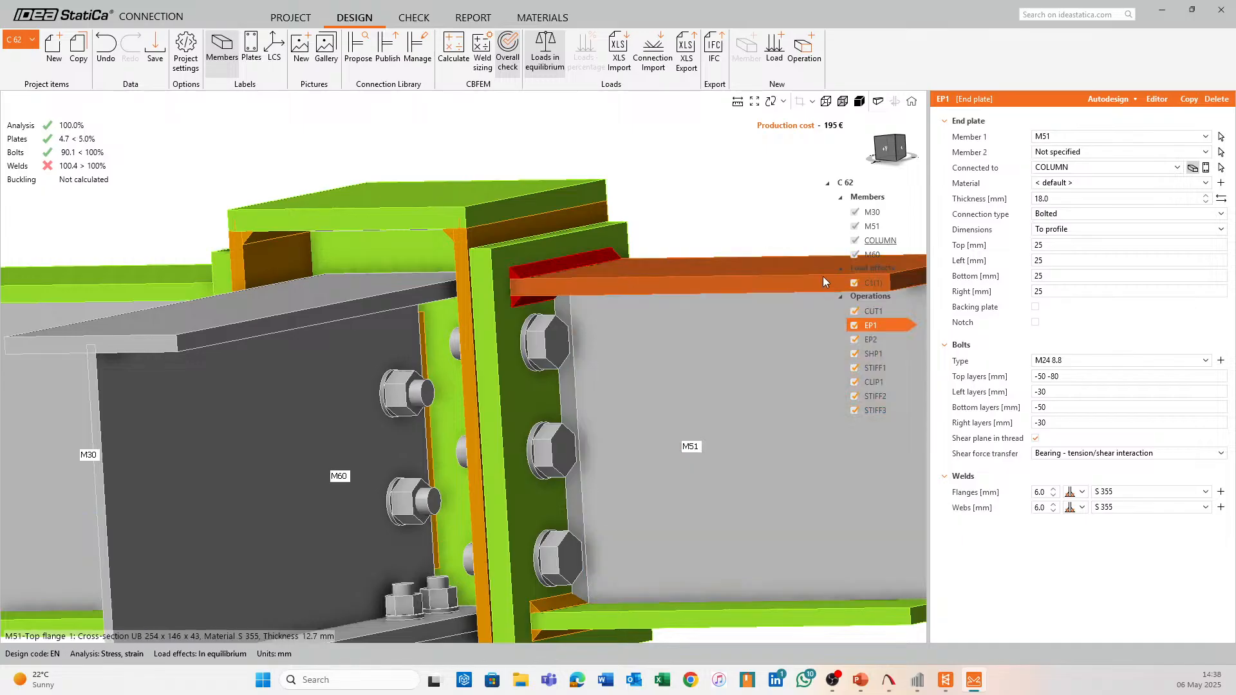
middle_click_drag(823, 277, 721, 254)
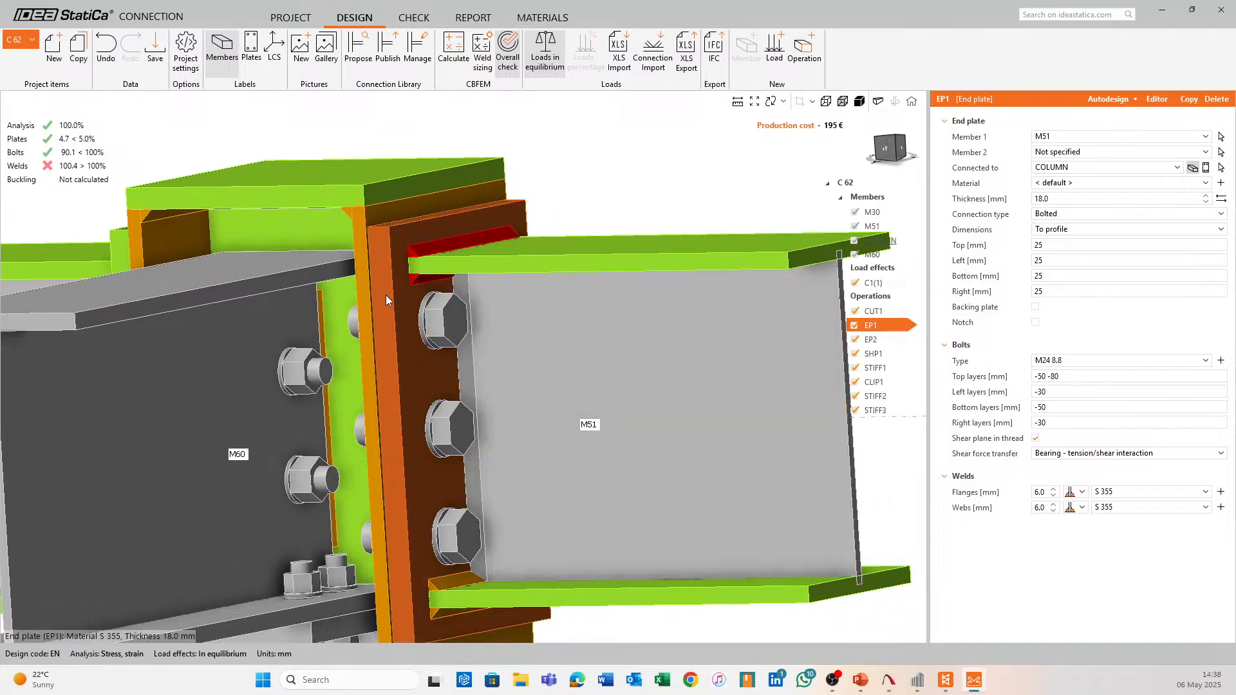
left_click(1053, 489)
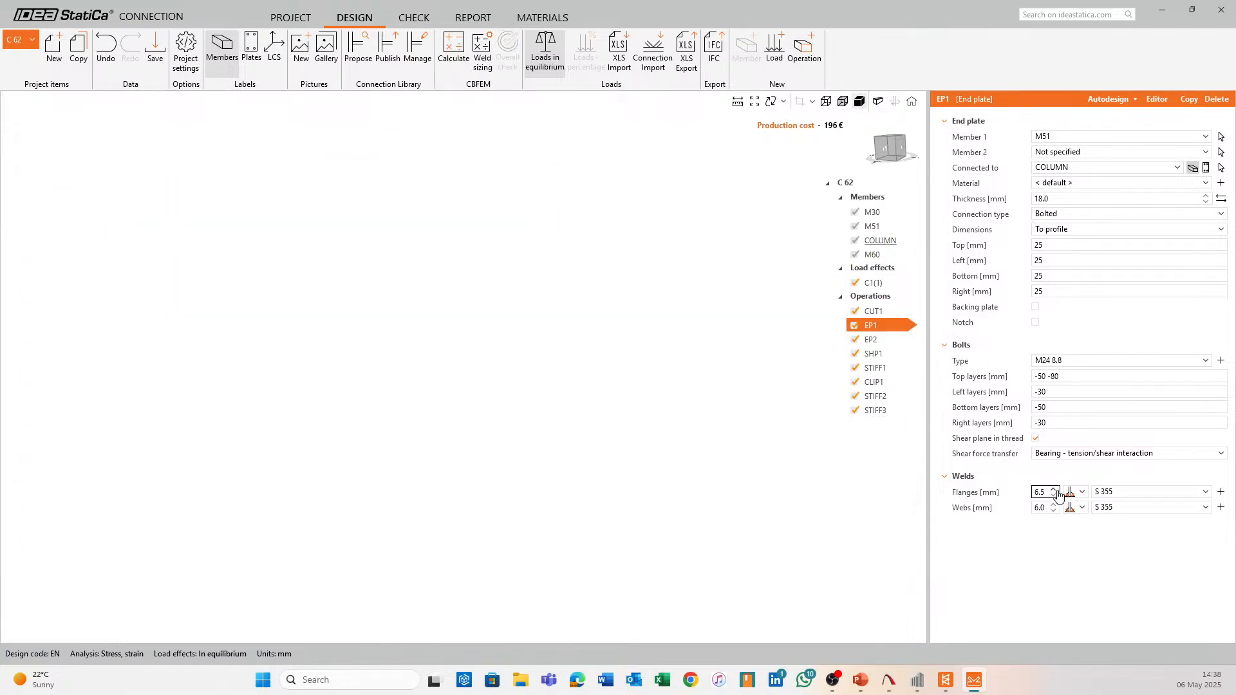
Open the settings of M30's end plate EP2 and recalculate the connection
left_click(900, 344)
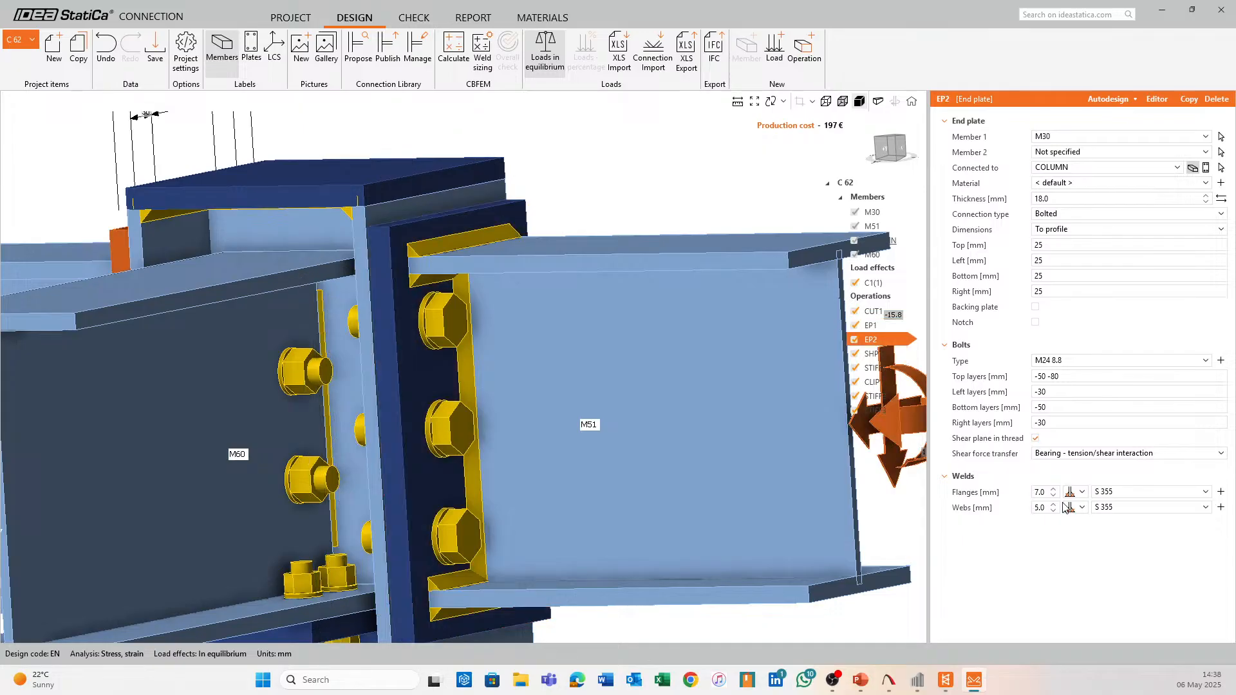
middle_click_drag(552, 420, 536, 365)
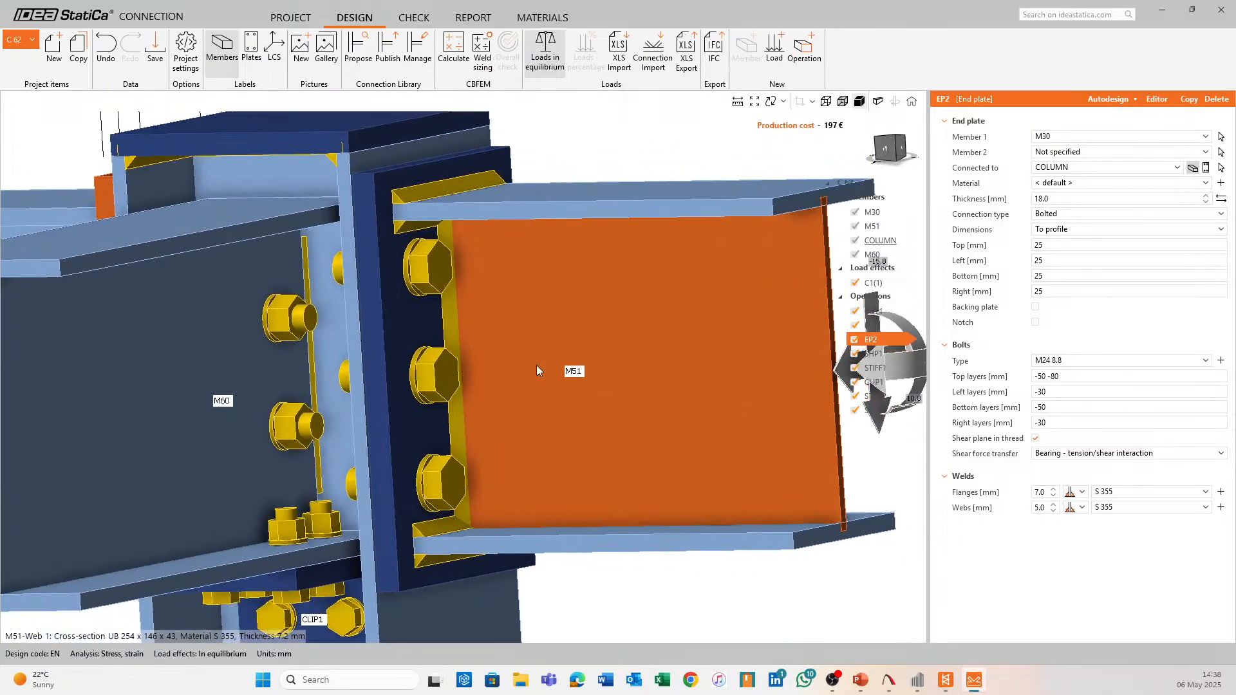
scroll(538, 368, "down", 2)
middle_click_drag(547, 509, 632, 429)
scroll(654, 540, "down", 2)
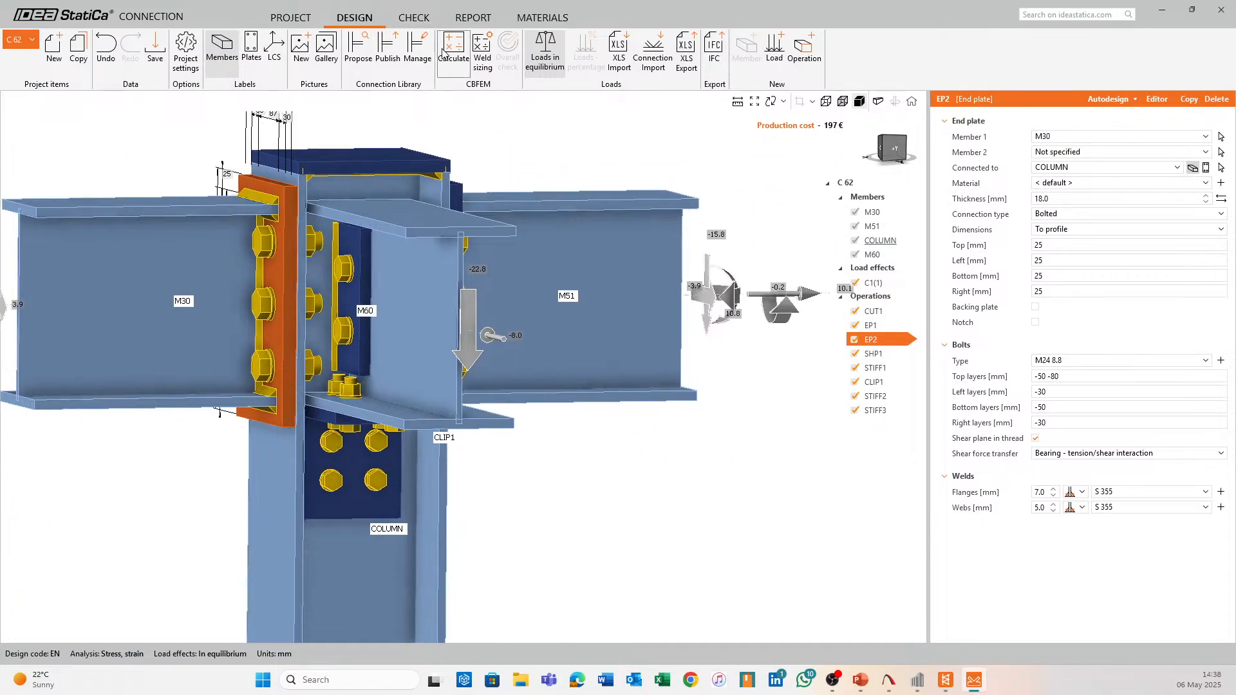
left_click(453, 51)
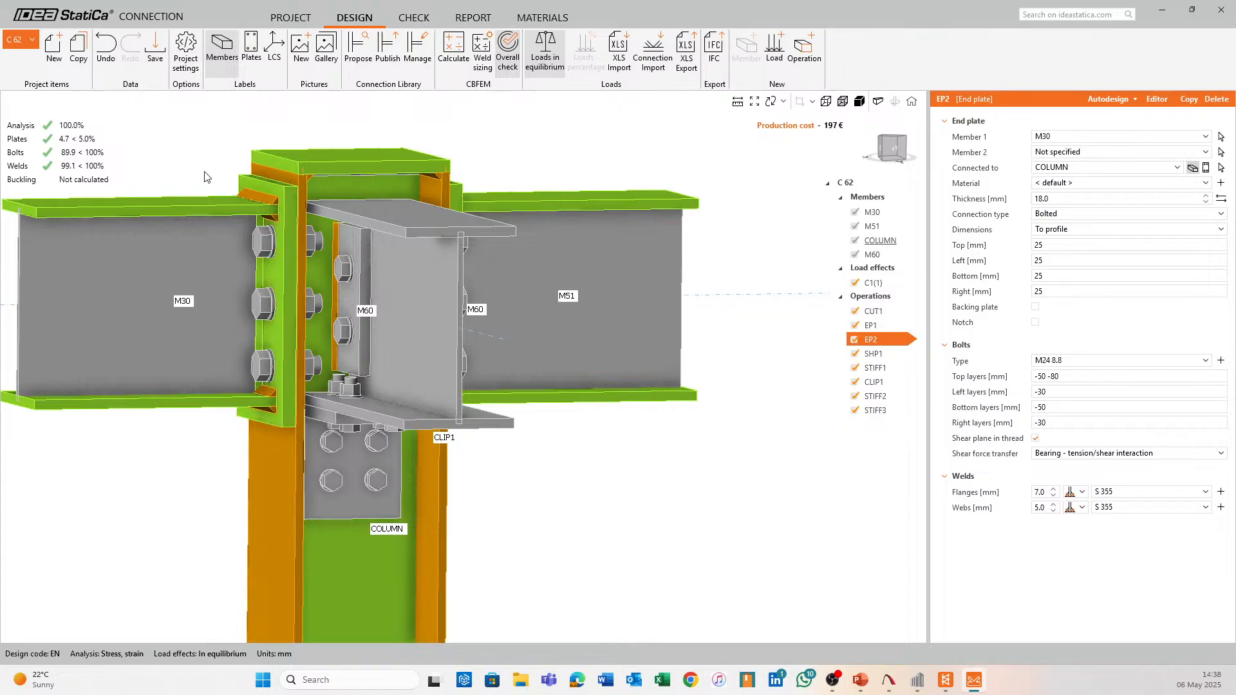
Examine the check summary and the utilisation colours of the plates and welds around M30, M60 and M51
middle_click_drag(184, 146, 272, 221)
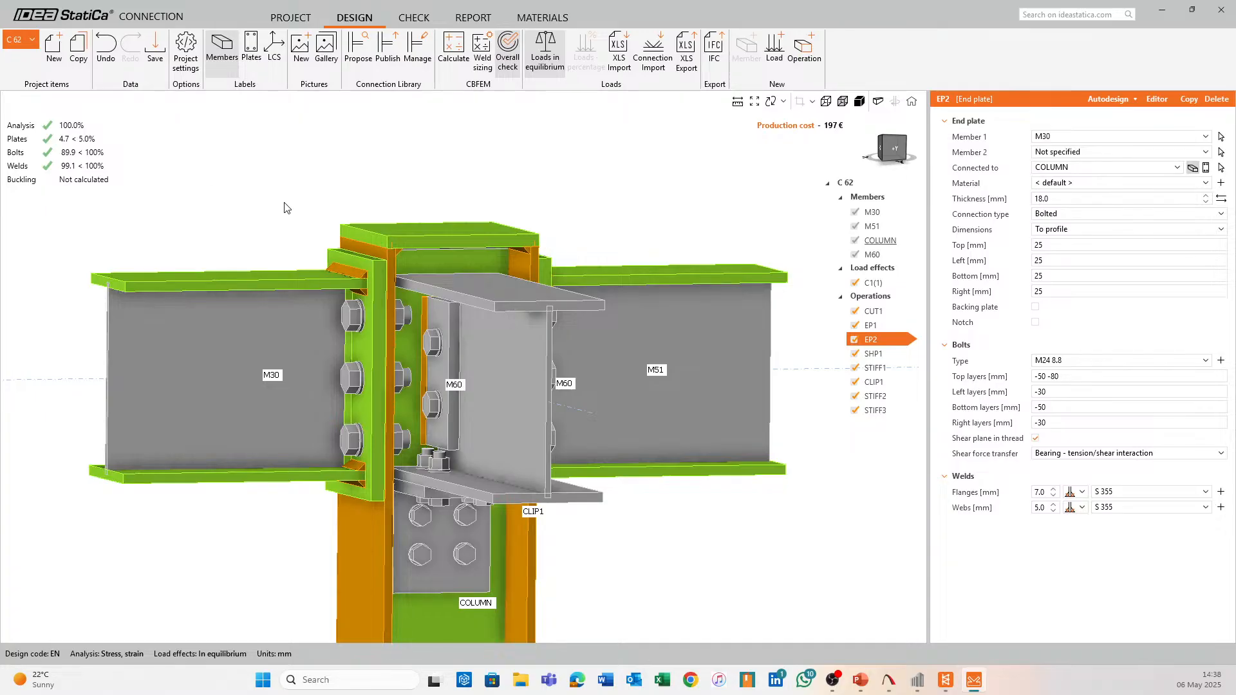
middle_click_drag(256, 225, 220, 201)
left_click_drag(760, 441, 637, 430)
left_click_drag(432, 472, 568, 474)
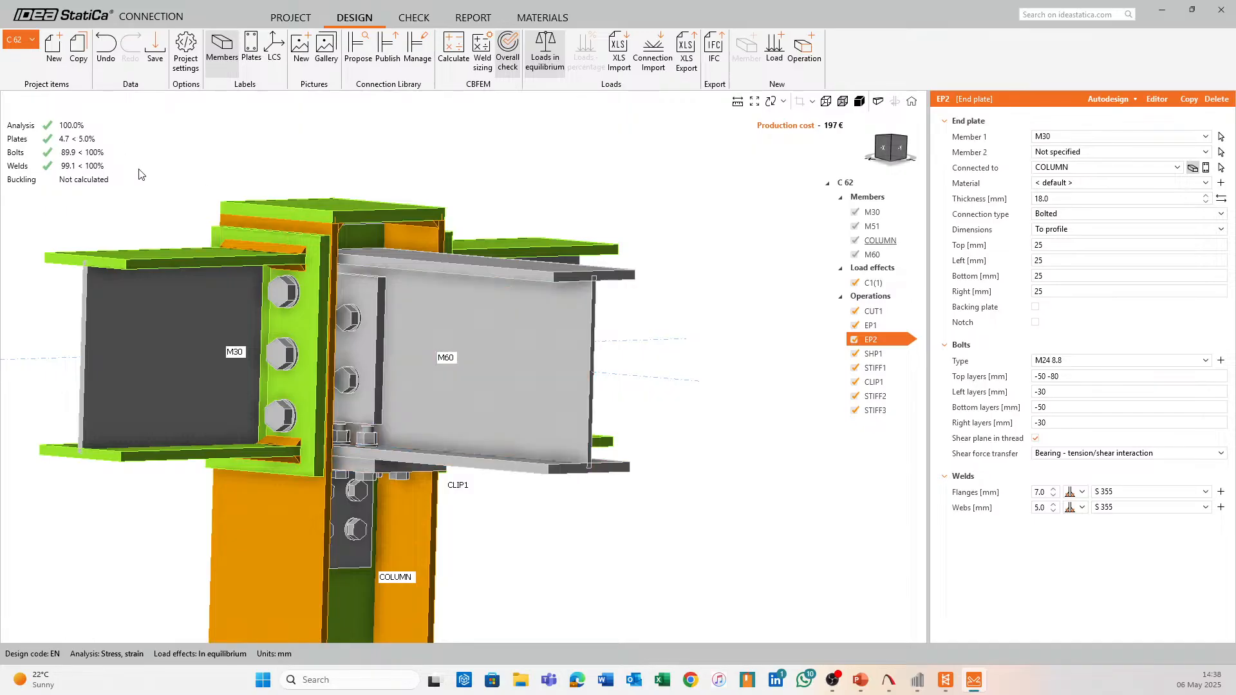
middle_click_drag(138, 168, 344, 204)
middle_click_drag(423, 307, 270, 215)
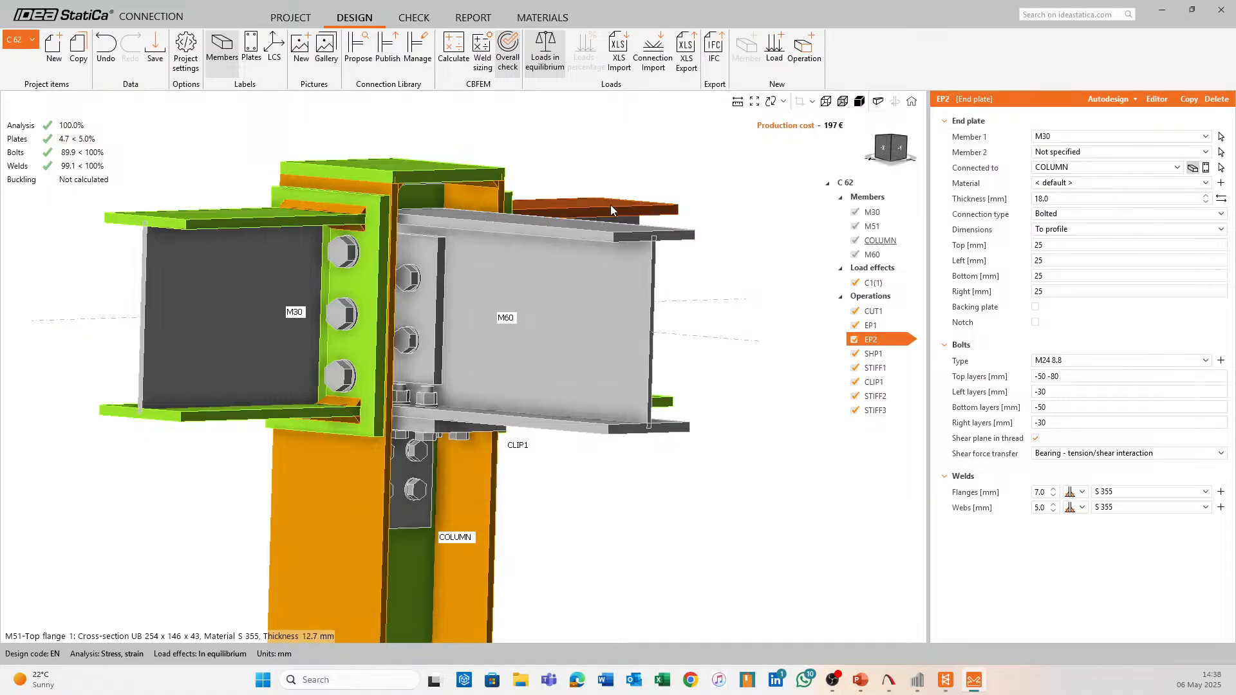
middle_click_drag(406, 162, 323, 188)
middle_click_drag(675, 300, 482, 312, "ctrl")
middle_click_drag(187, 190, 347, 223)
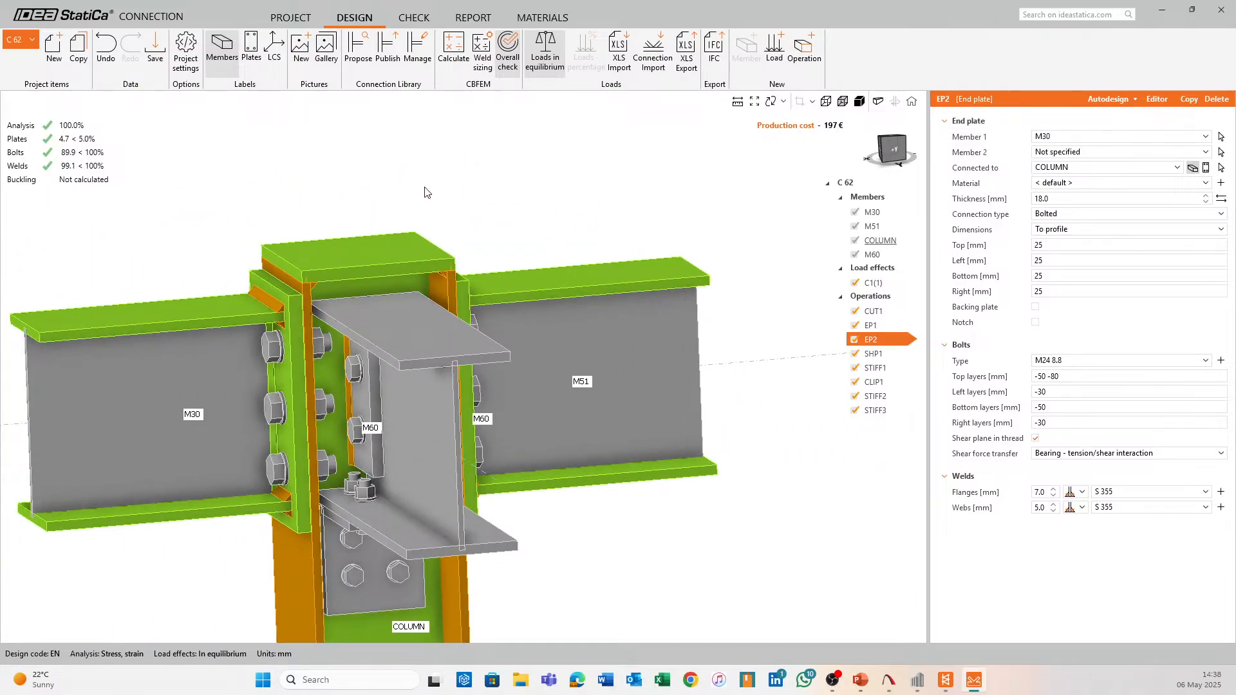
Examine the connection from behind the column, including the stiffeners between its flanges and the end-plate bolts
scroll(424, 190, "down", 3)
middle_click_drag(684, 367, 533, 281, "ctrl")
middle_click_drag(520, 239, 428, 273)
middle_click_drag(536, 226, 576, 366, "ctrl")
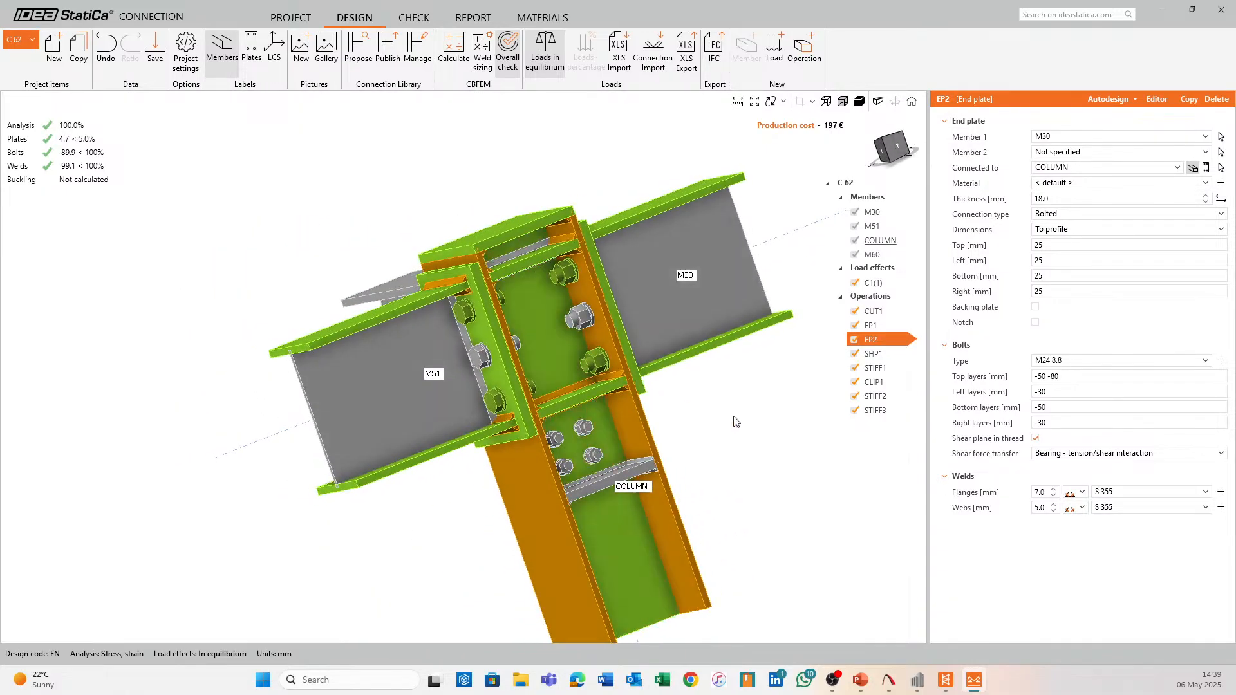
middle_click_drag(780, 425, 621, 432)
scroll(655, 371, "up", 2)
scroll(538, 236, "down", 2)
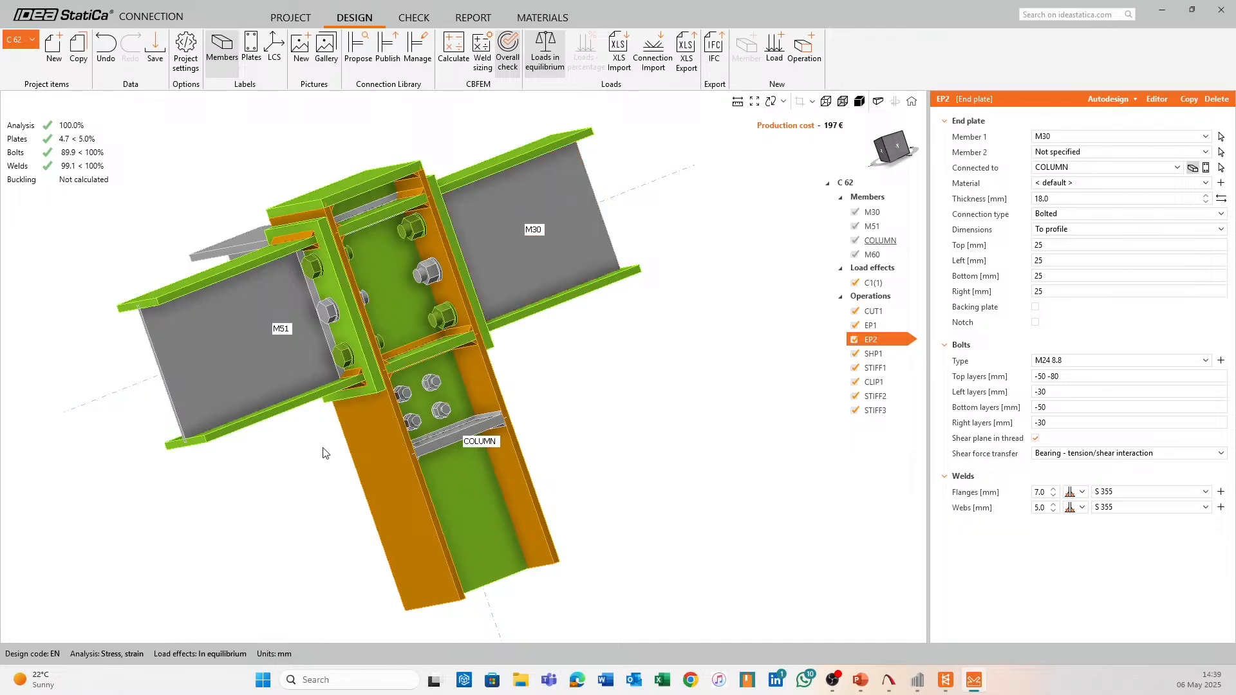
middle_click_drag(322, 447, 527, 450, "ctrl")
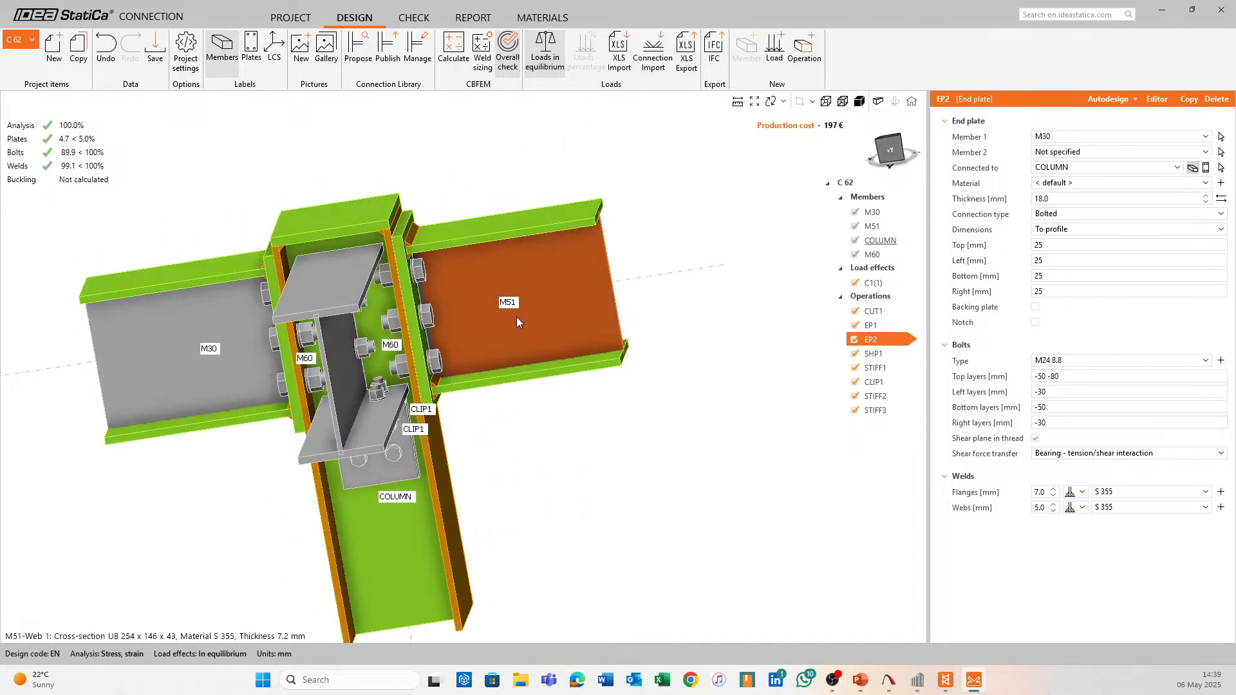
middle_click_drag(516, 317, 460, 373, "ctrl")
Set the thickness of the column's lowest stiffener STIFF3 to 10 mm
scroll(621, 404, "up", 3)
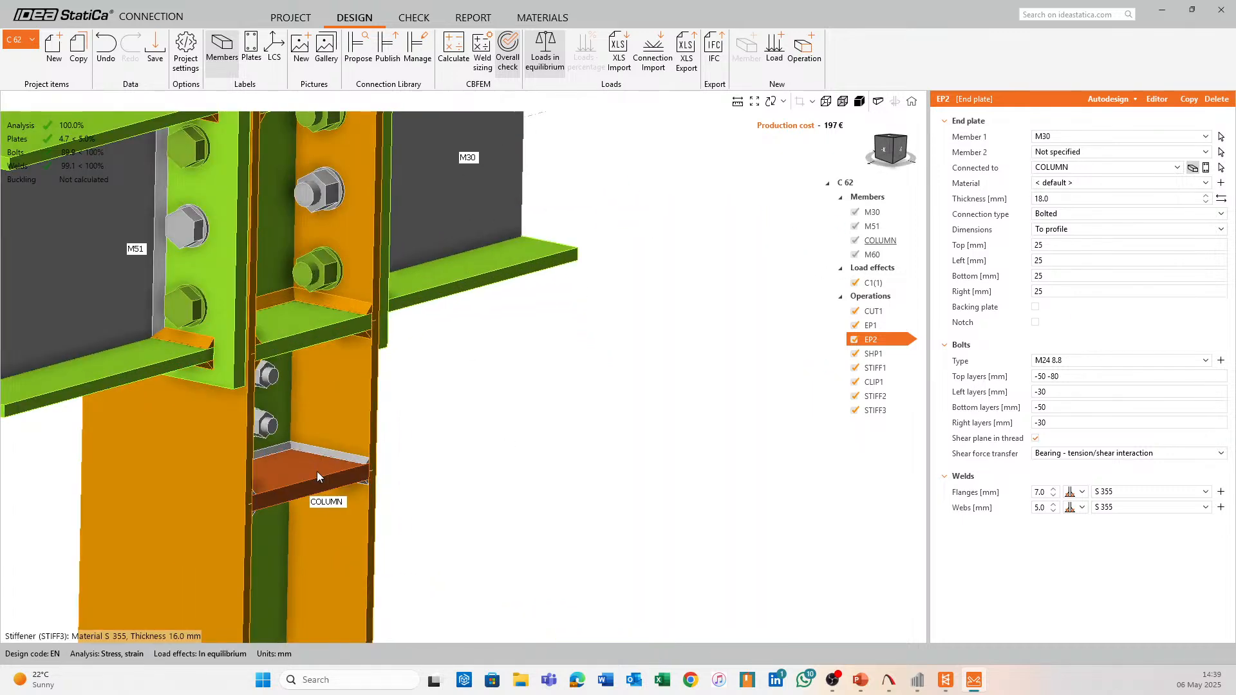
left_click(317, 471)
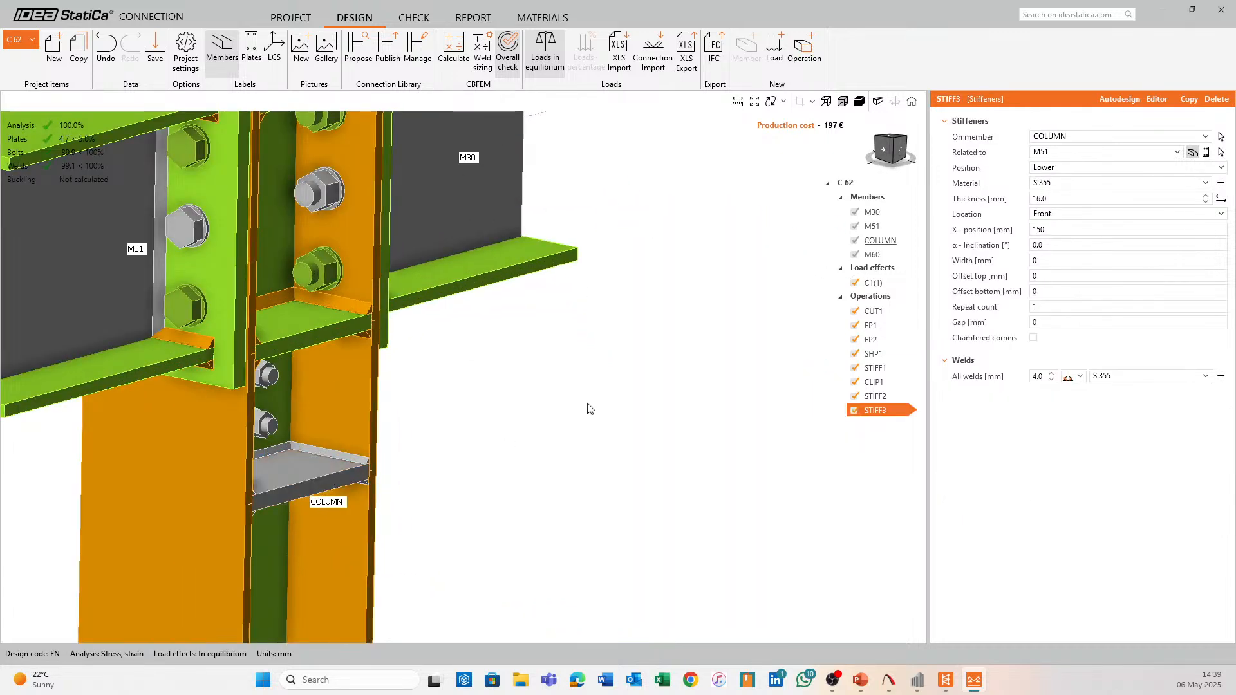
left_click(1204, 203)
left_click(1204, 202)
left_click(1204, 202)
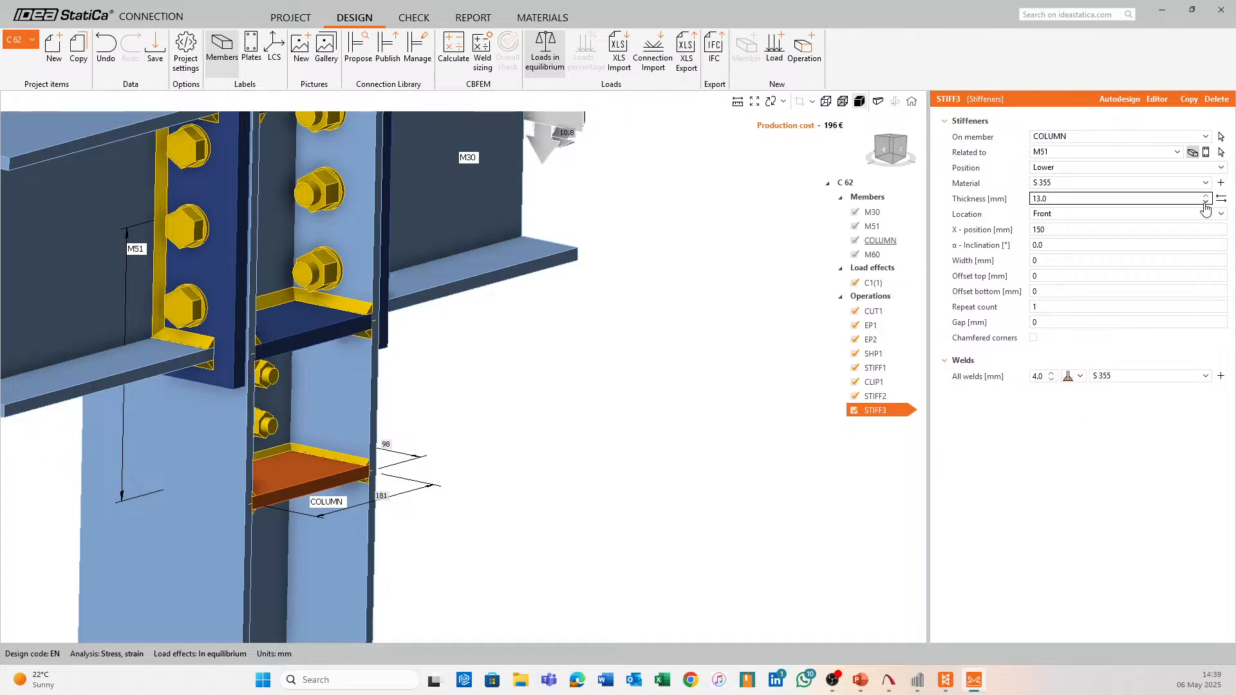
left_click(1204, 202)
left_click(1204, 202)
left_click(1204, 203)
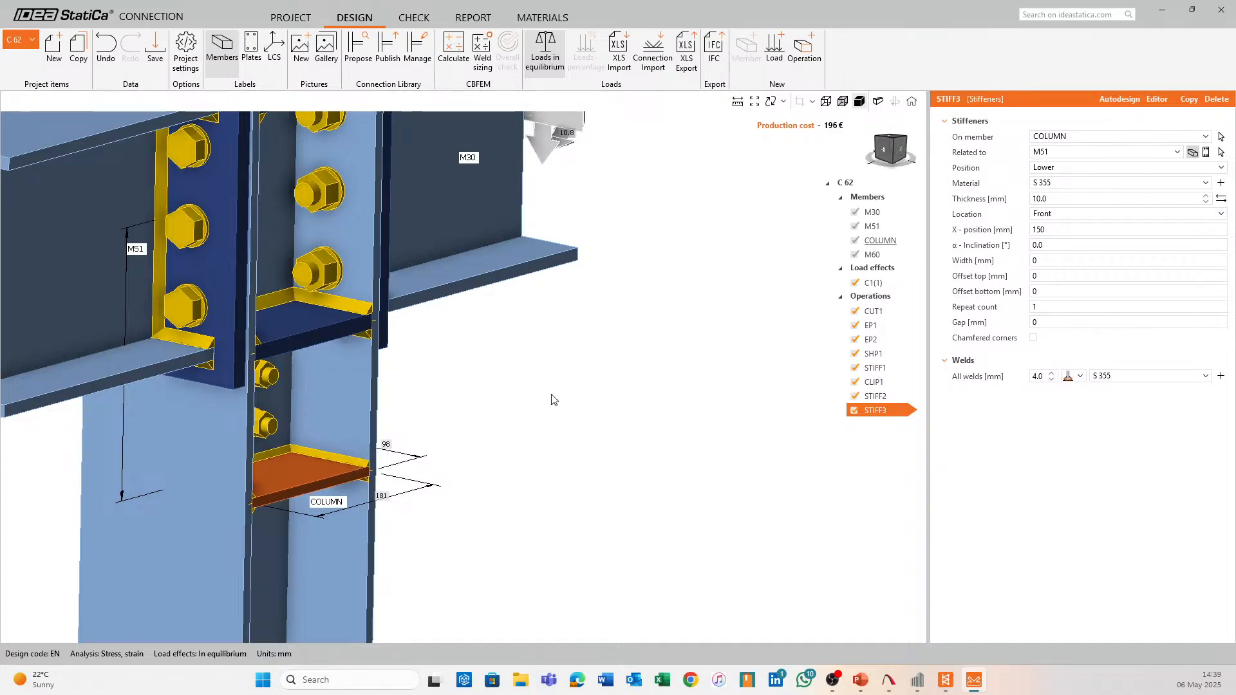
Recalculate the connection with the thinner STIFF3 plate and review the overall check
middle_click_drag(587, 246, 687, 265)
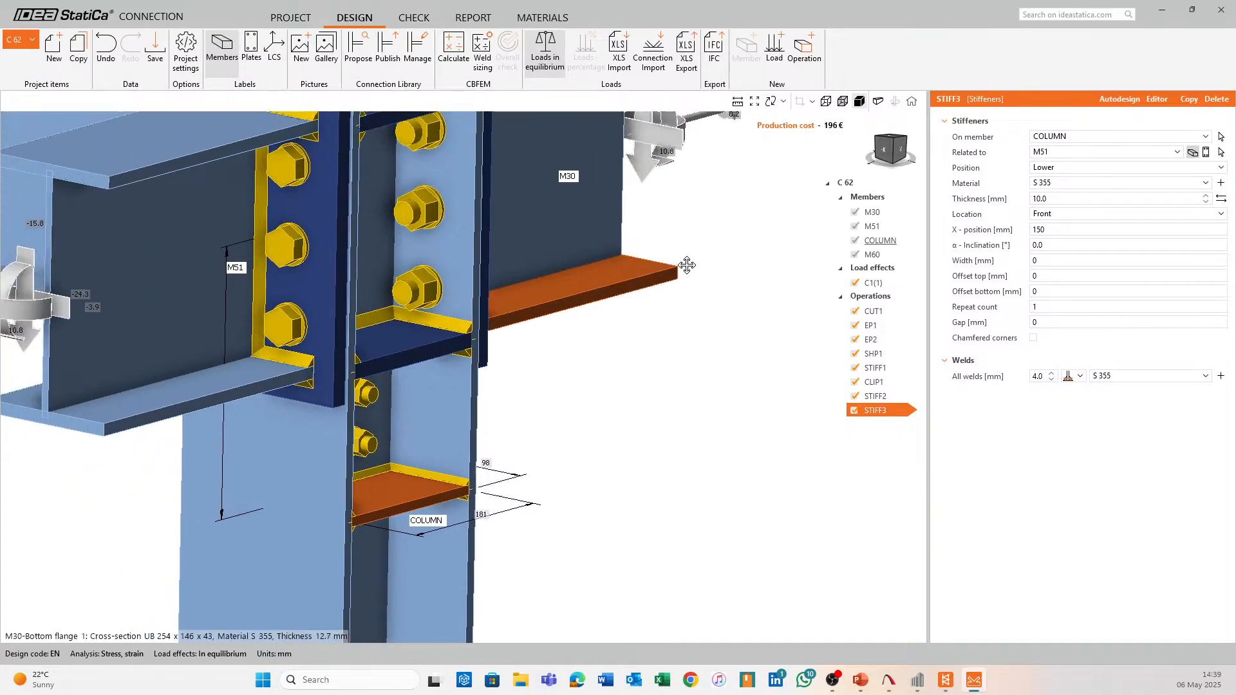
scroll(686, 265, "down", 2)
left_click(453, 48)
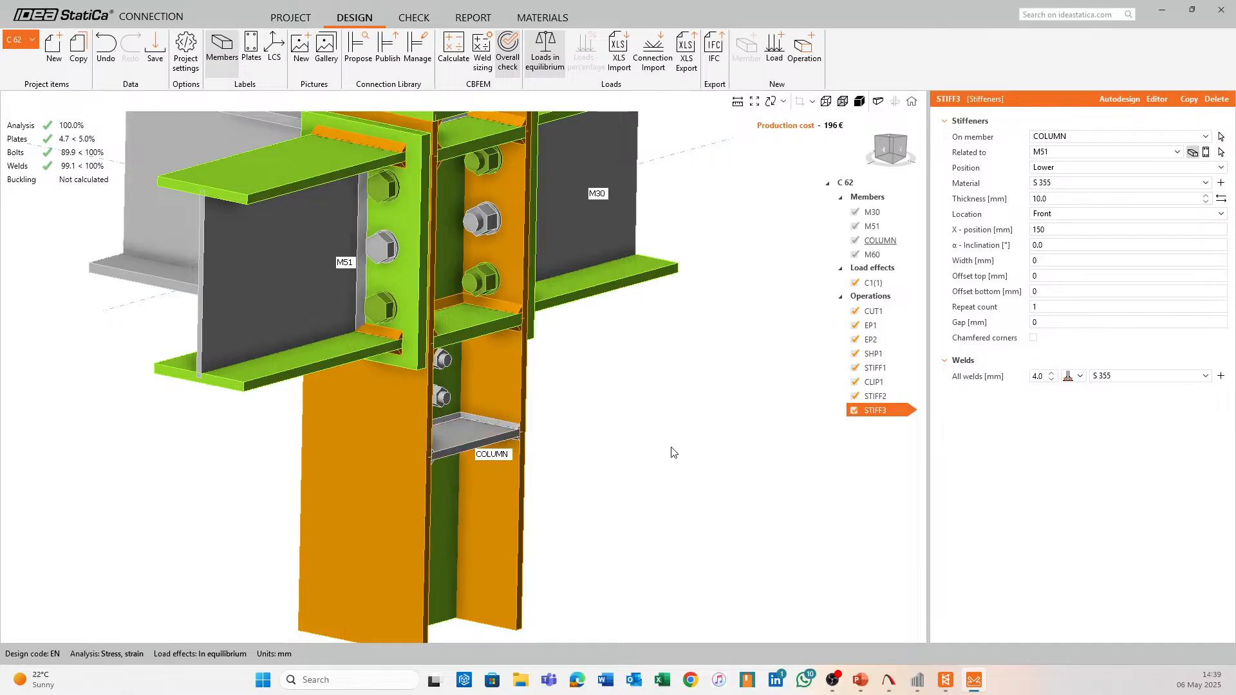
scroll(620, 460, "down", 5)
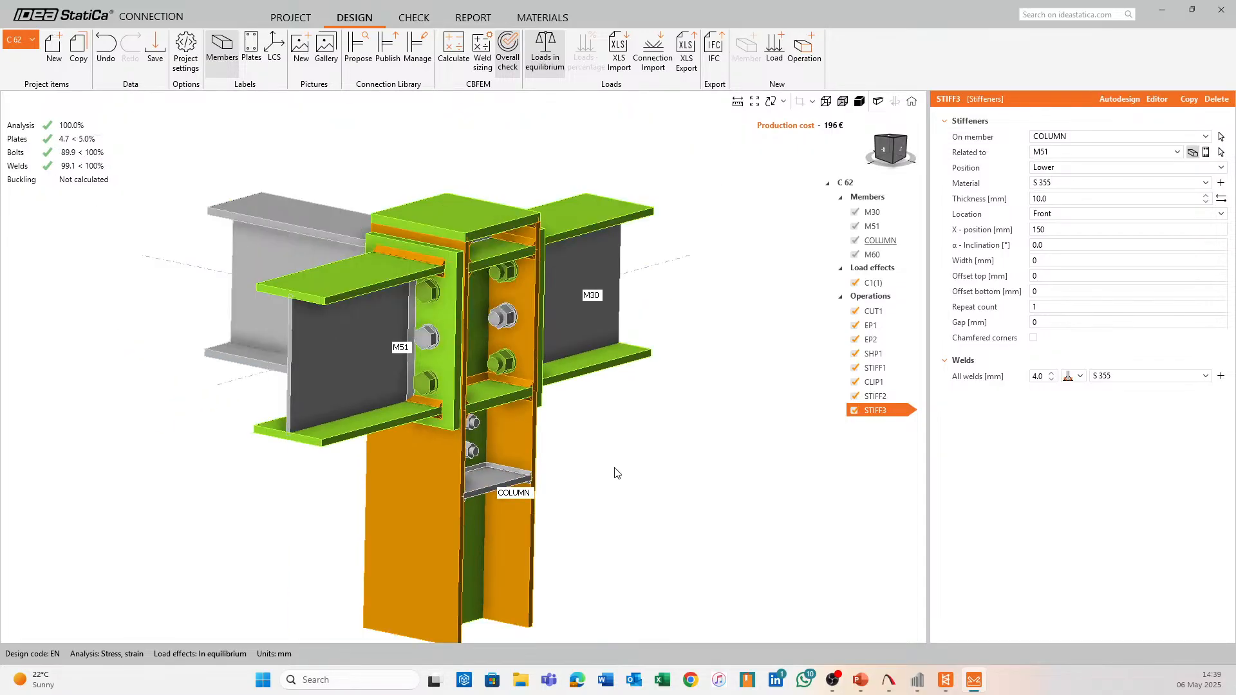
Try removing stiffener STIFF3 by deleting its operation and recalculating the connection
mouse_move(642, 463)
right_mouse_down()
mouse_move(540, 463)
mouse_move(623, 449)
right_mouse_up()
right_click_drag(279, 474, 898, 456)
right_click(893, 411)
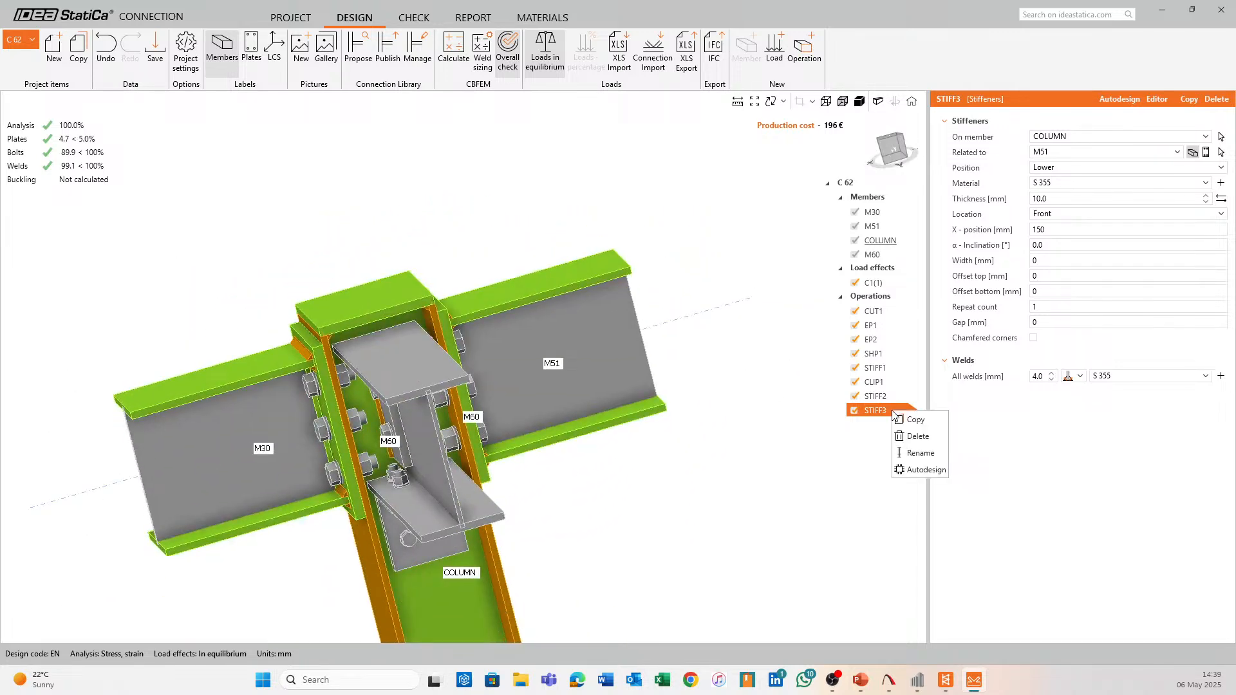
left_click(920, 443)
left_click(454, 56)
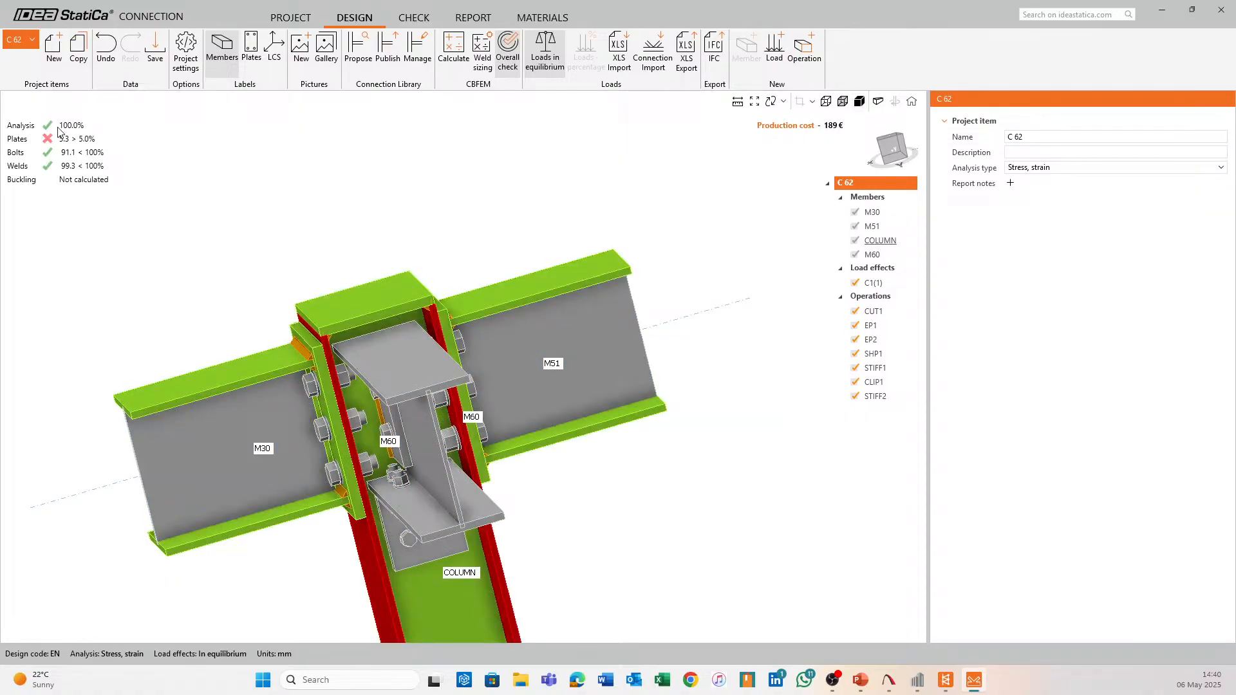
Examine the column flanges and the end plates of M30 and M51 for overstressed plates without STIFF3
middle_click_drag(291, 223, 457, 168)
middle_click_drag(420, 240, 279, 209)
middle_click_drag(678, 356, 553, 420, "ctrl")
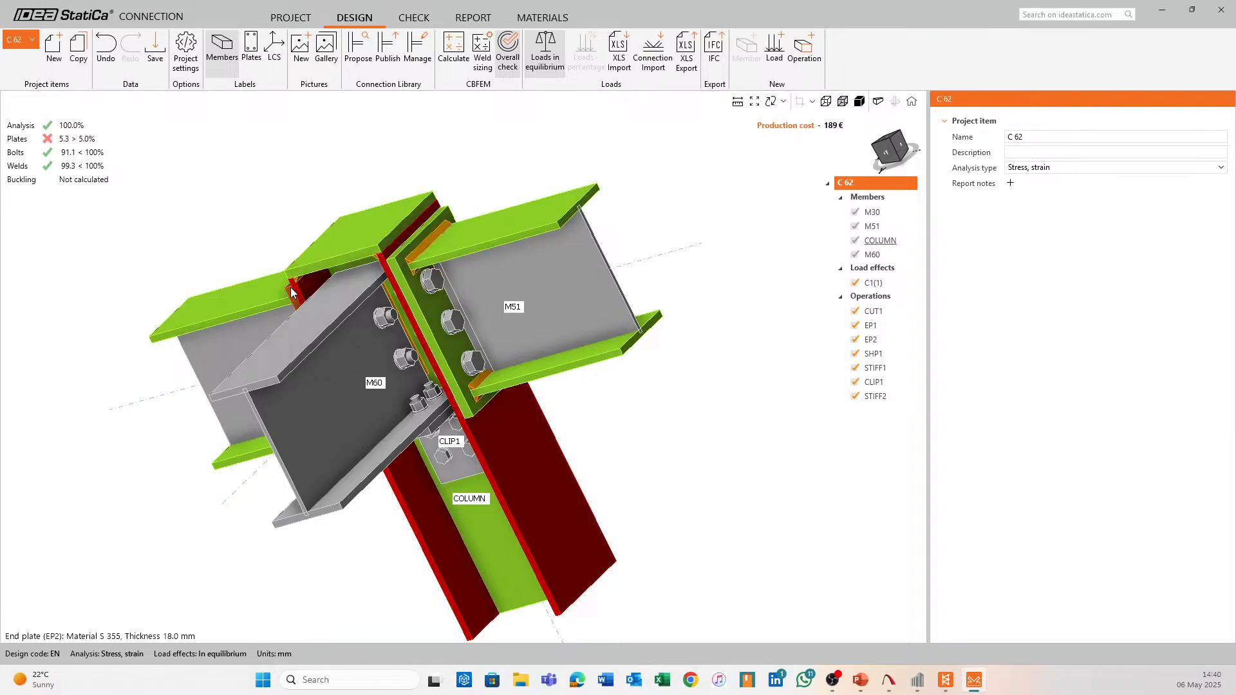
middle_click_drag(626, 469, 438, 466)
middle_click_drag(500, 389, 284, 399, "ctrl")
middle_click_drag(637, 303, 505, 240, "ctrl")
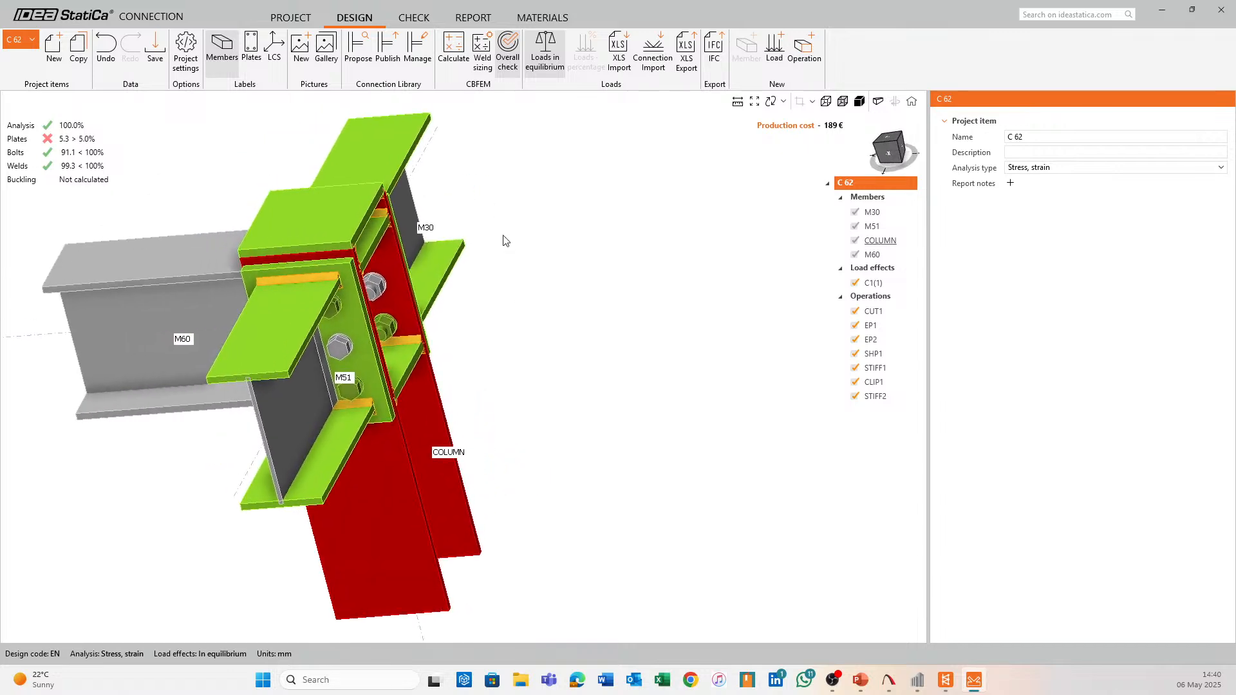
Undo the deletion of stiffener STIFF3 and recalculate the connection
left_click(107, 55)
left_click(107, 55)
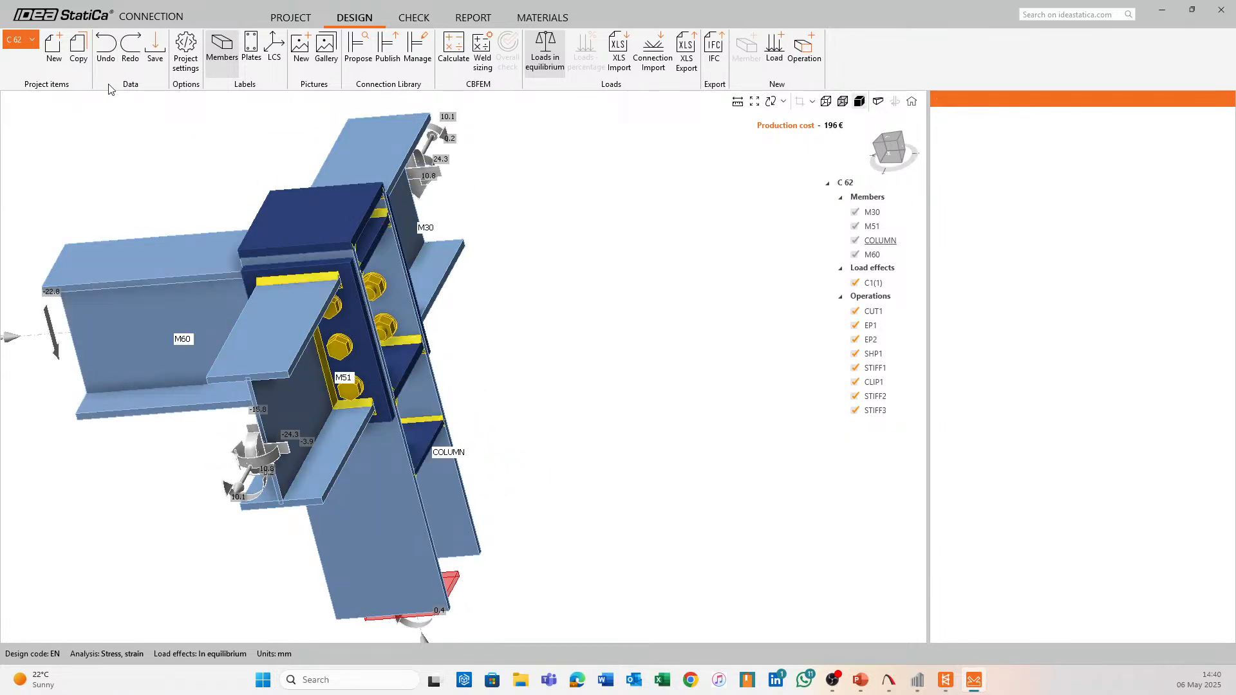
middle_click_drag(503, 345, 505, 442, "ctrl")
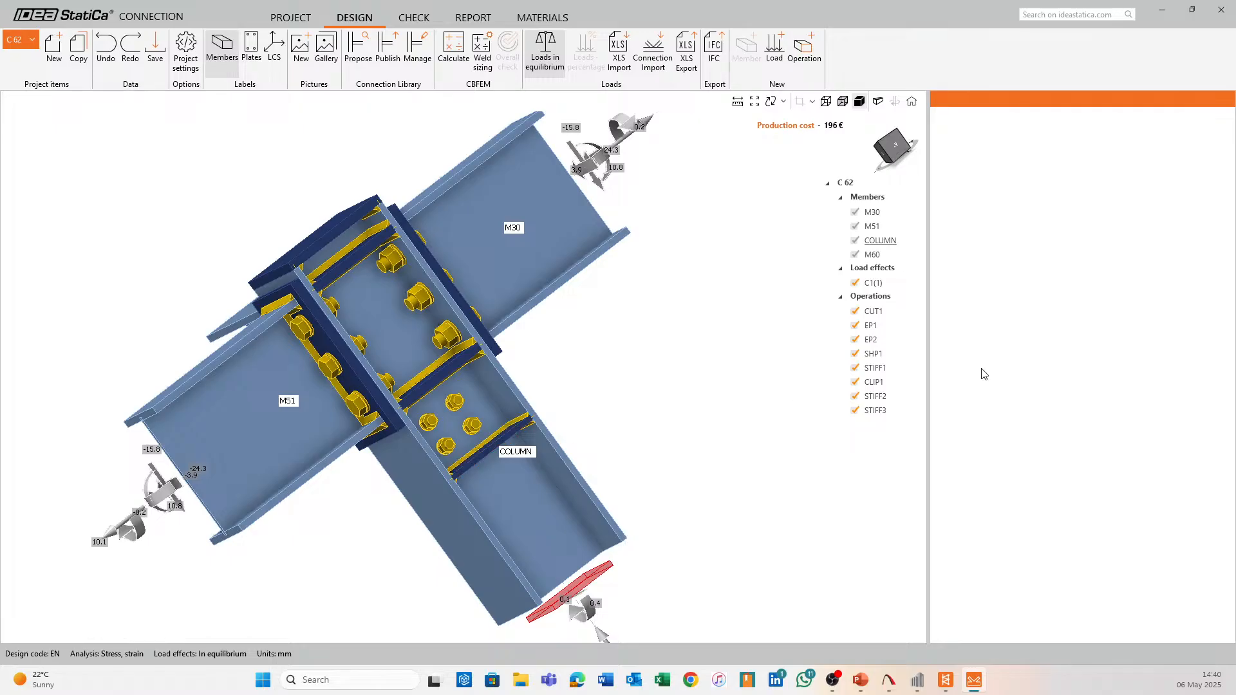
left_click(894, 412)
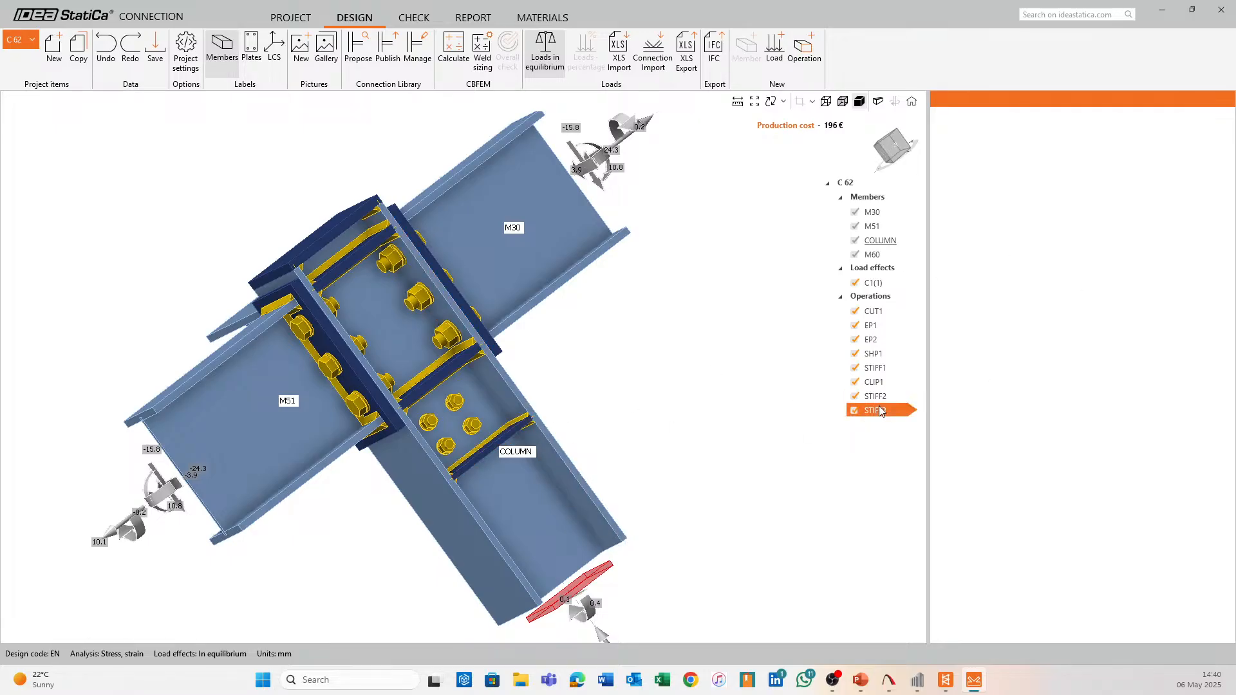
middle_click_drag(392, 441, 590, 253, "ctrl")
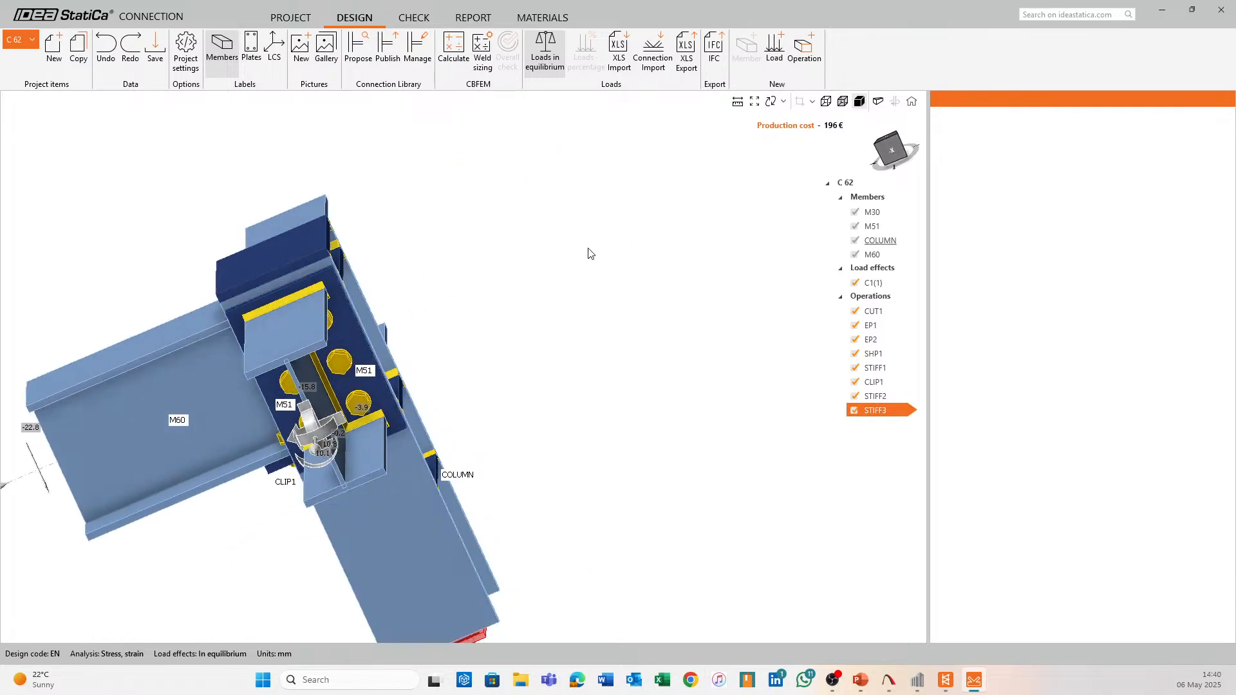
left_click(454, 52)
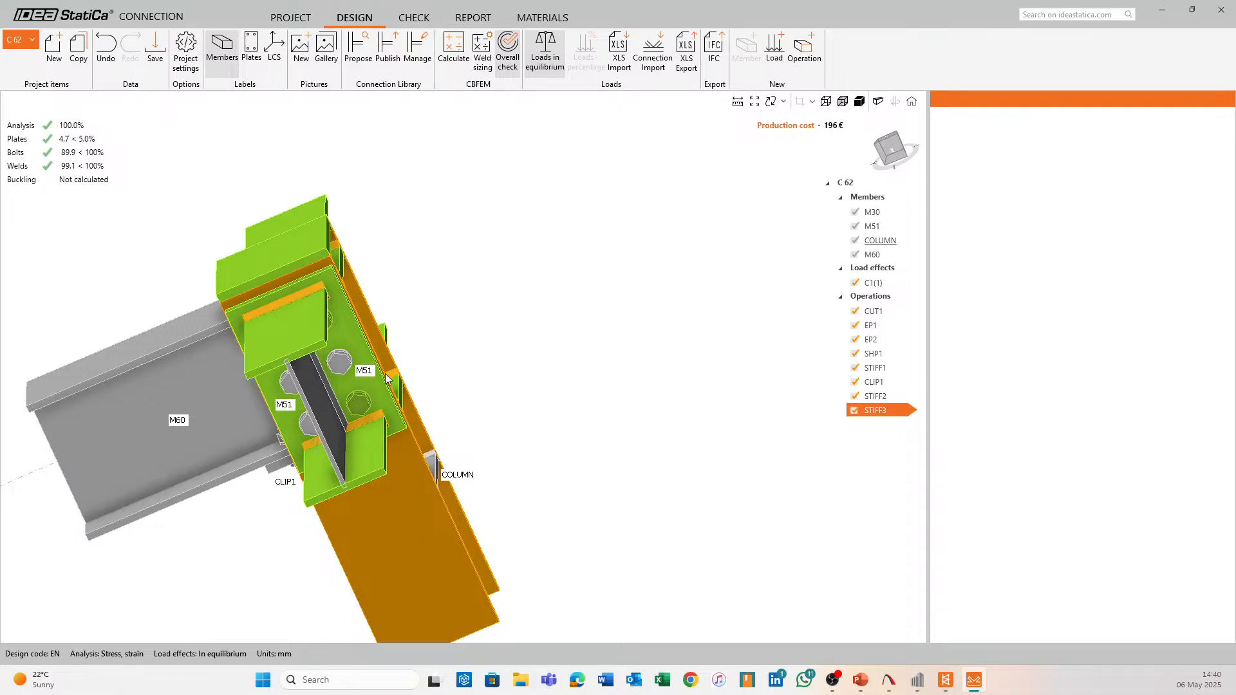
Examine the recalculated connection's check summary and the whole joint with STIFF3 restored
middle_click_drag(370, 386, 532, 416)
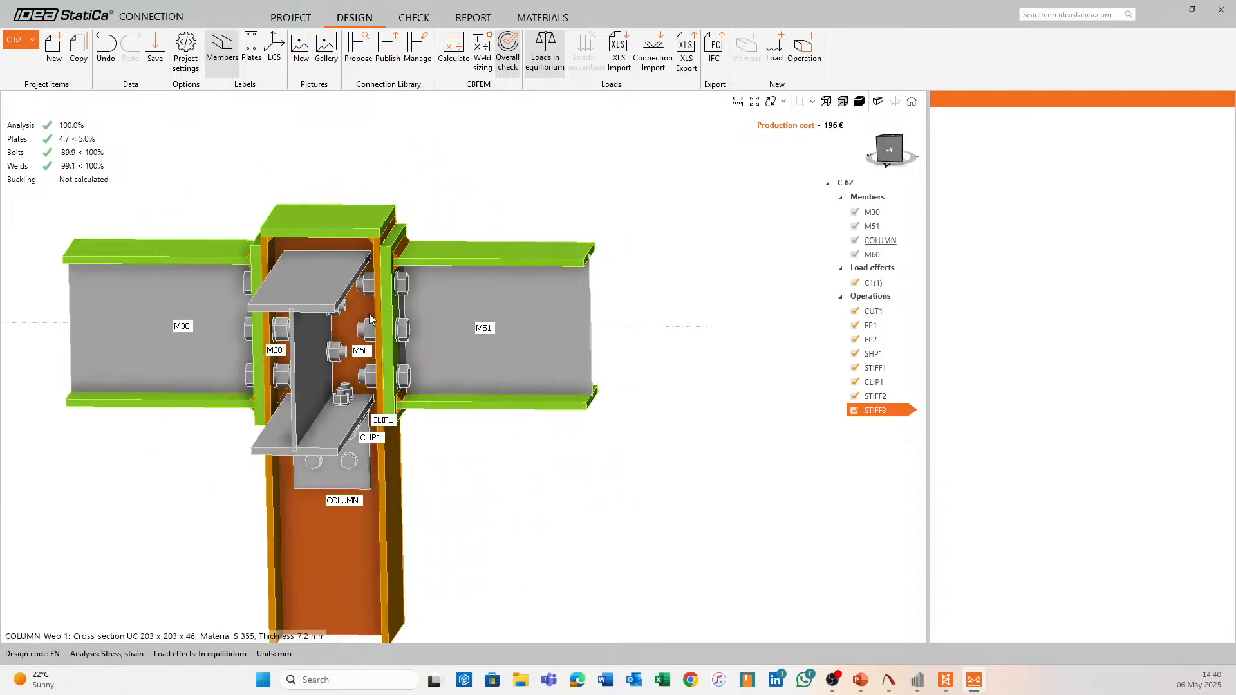
middle_click_drag(167, 209, 237, 206)
scroll(206, 247, "down", 2)
middle_click_drag(388, 487, 482, 486)
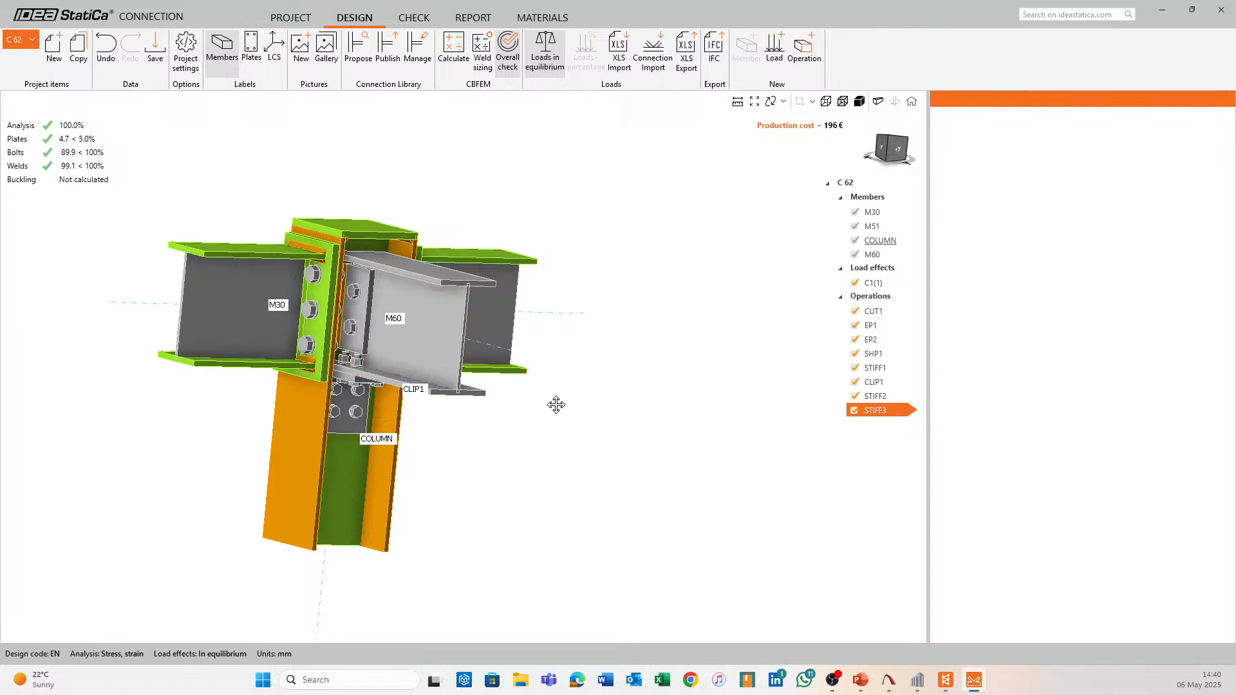
middle_click_drag(554, 405, 532, 427)
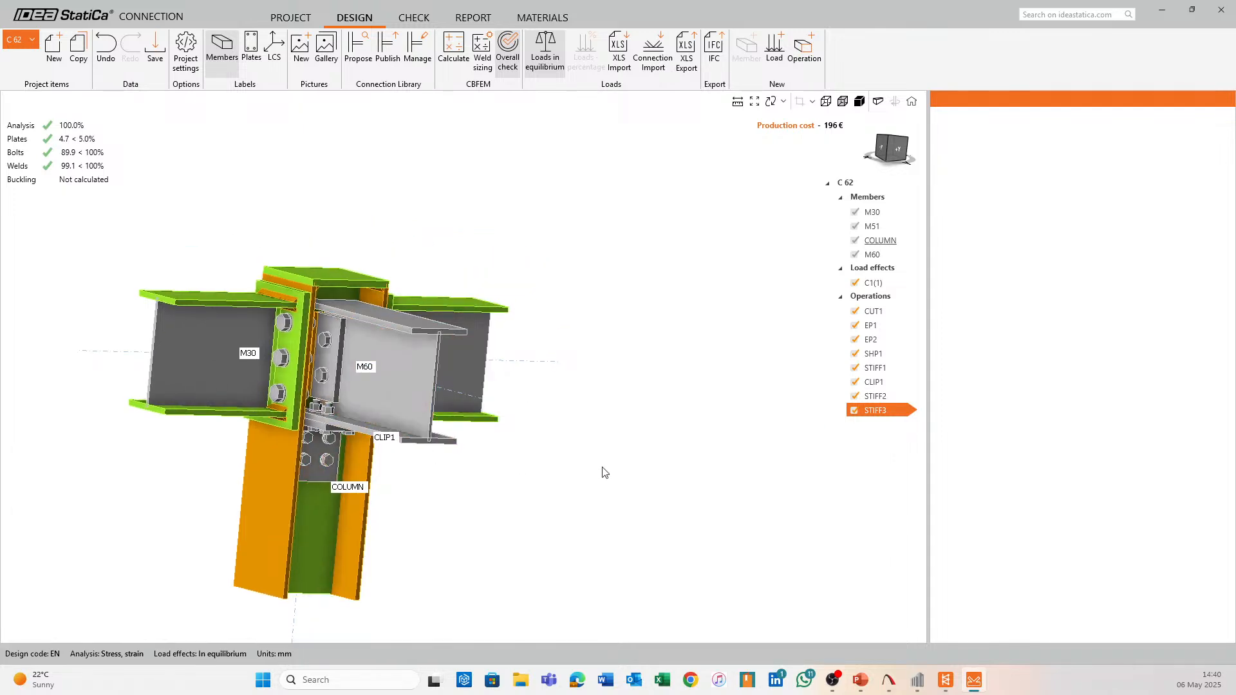
middle_click_drag(588, 500, 438, 494)
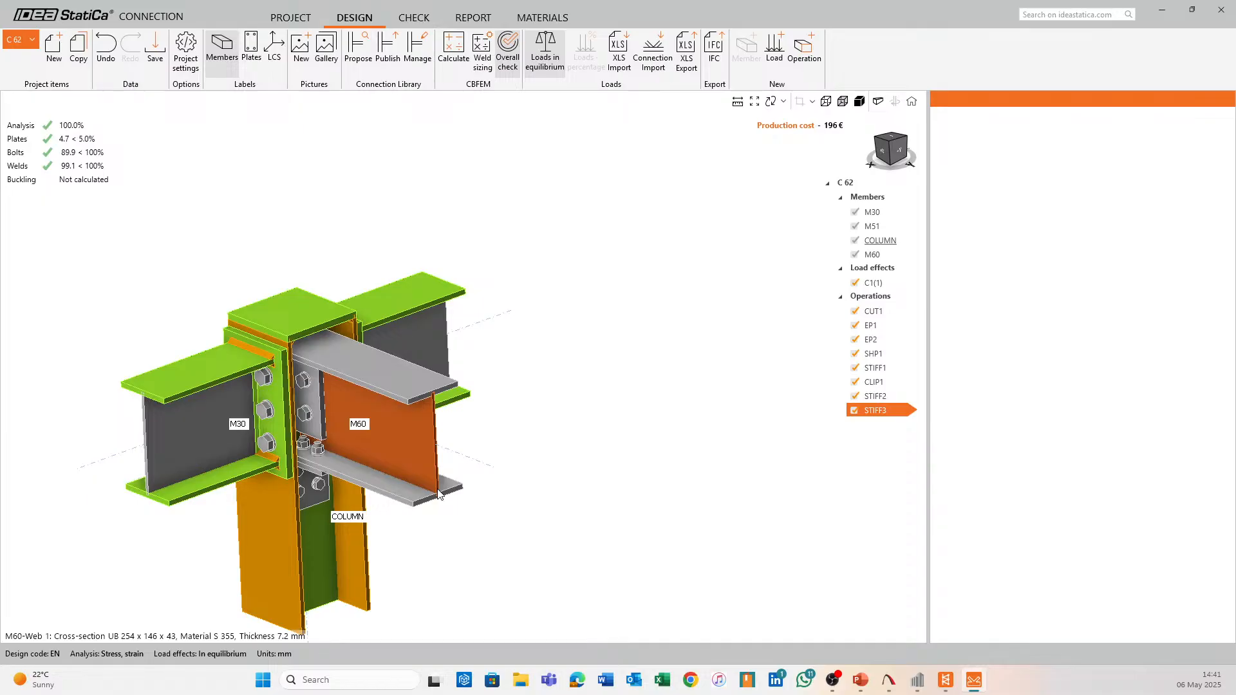
Examine the joint from several angles and open the properties of the column's top stiffener STIFF1
scroll(549, 264, "up", 3)
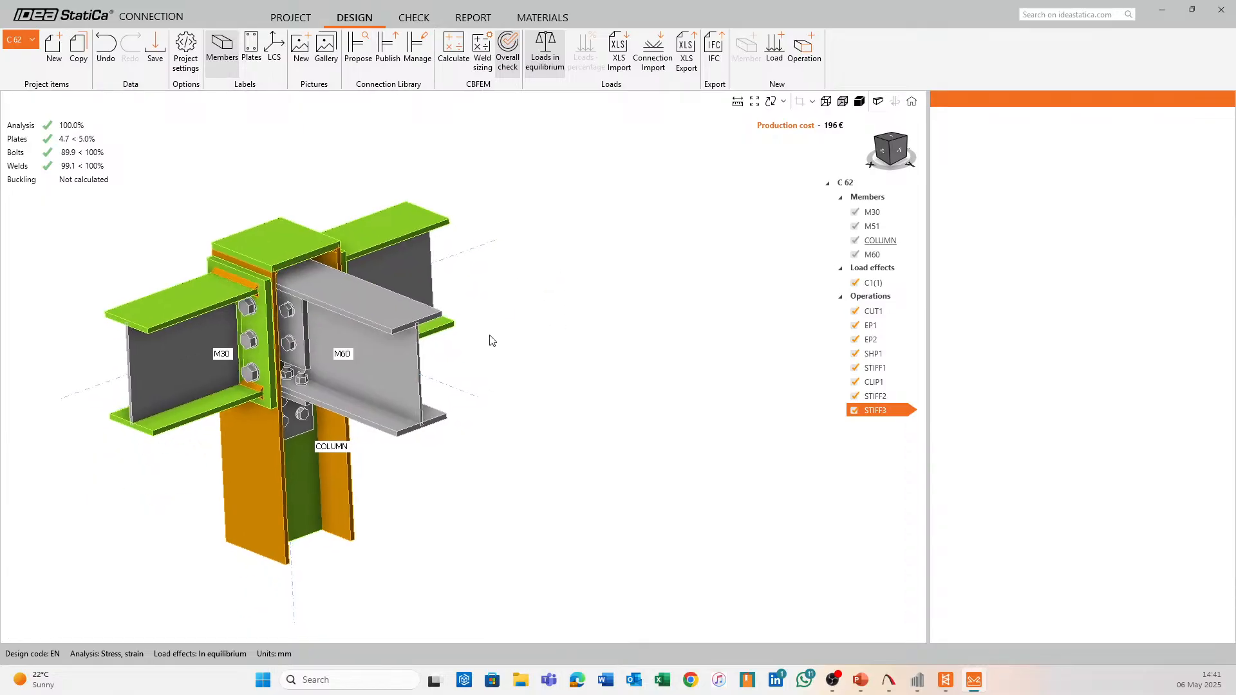
scroll(581, 351, "up", 2)
middle_click_drag(380, 354, 141, 493)
middle_click_drag(149, 562, 451, 334)
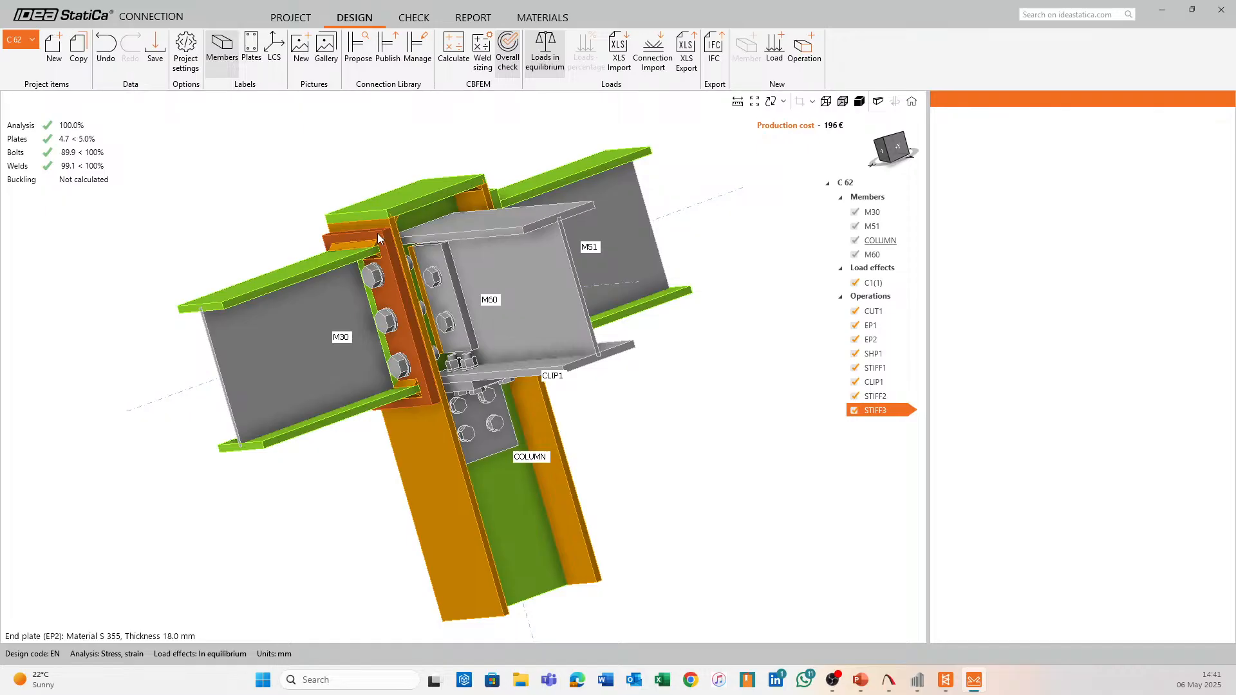
left_click(408, 202)
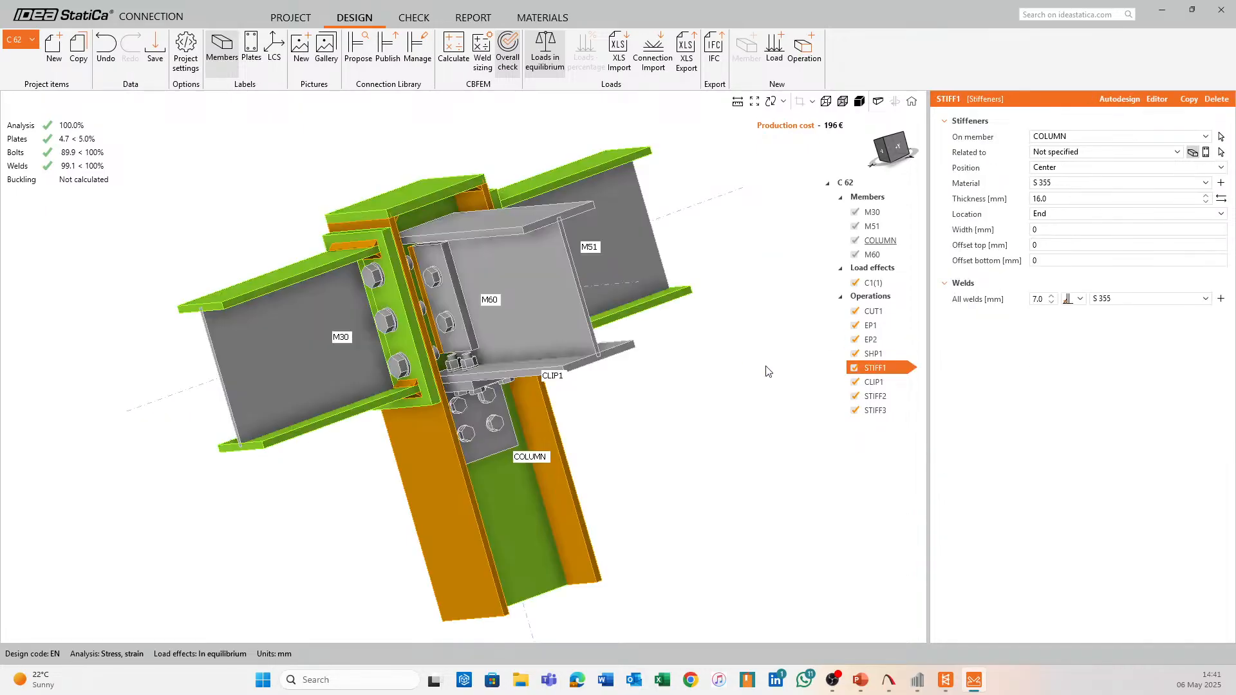
middle_click_drag(766, 372, 697, 450)
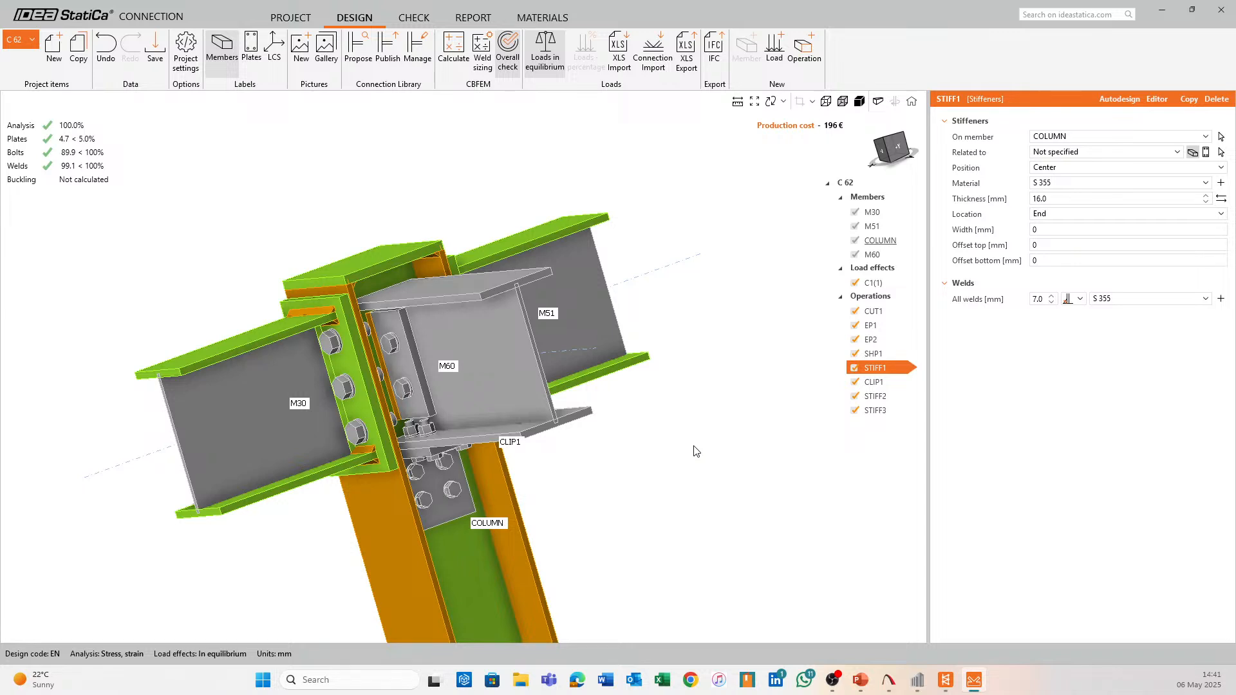
scroll(538, 187, "down", 3)
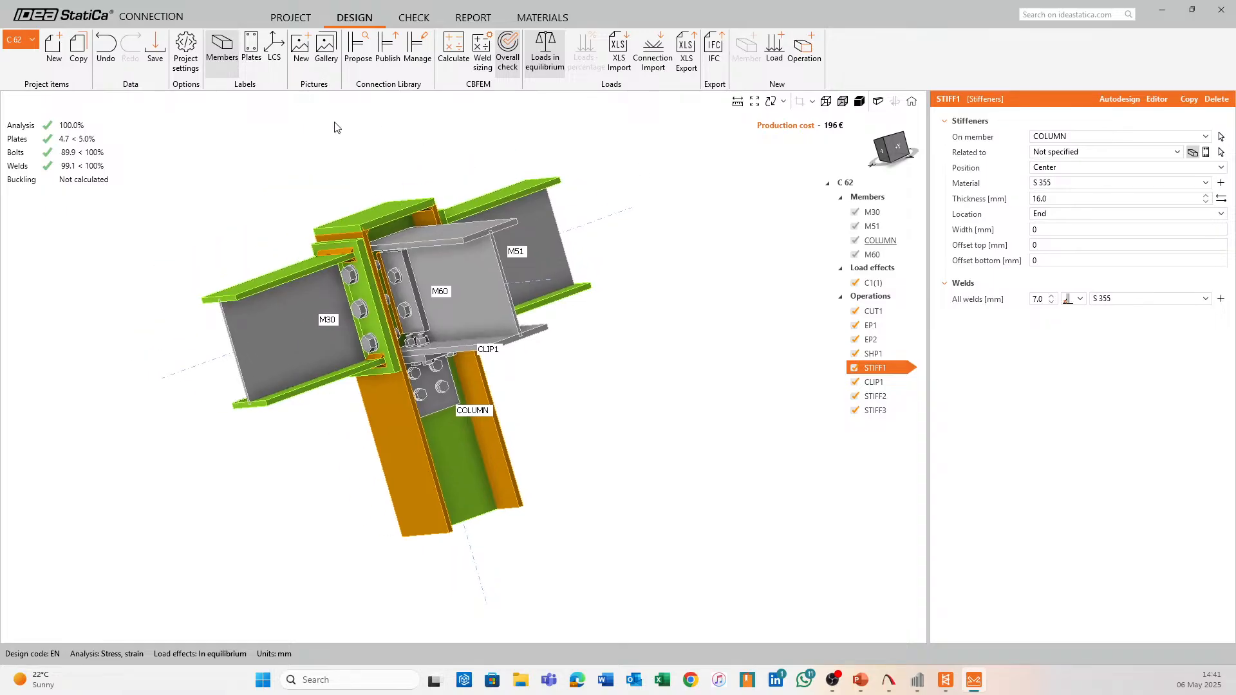
Examine the overall check colouring of the joint in the check results, facing beam M60 and the column web
left_click(414, 18)
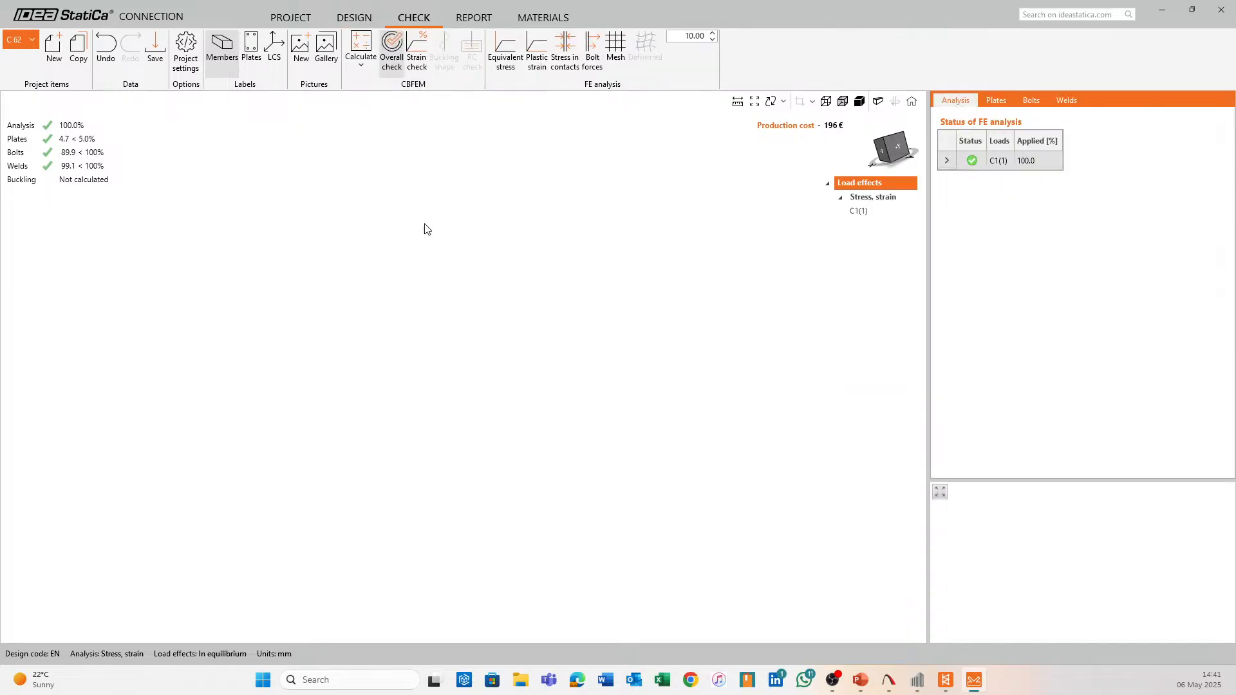
left_click(370, 25)
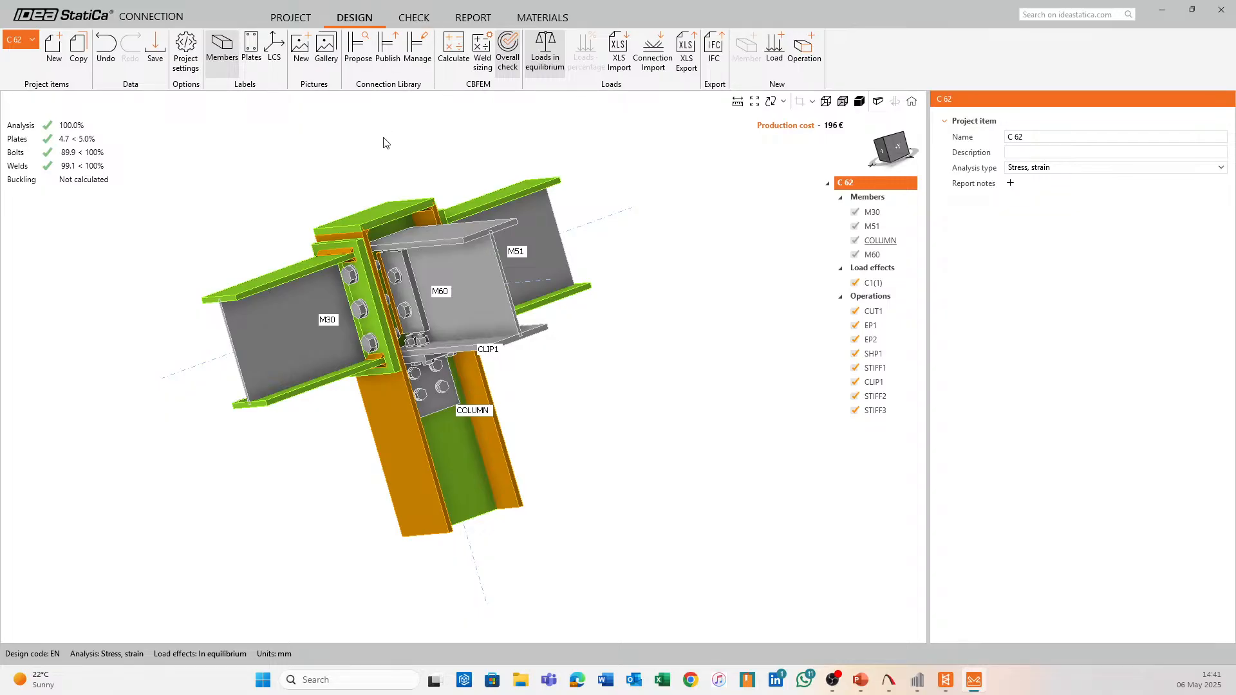
middle_click_drag(356, 118, 351, 177)
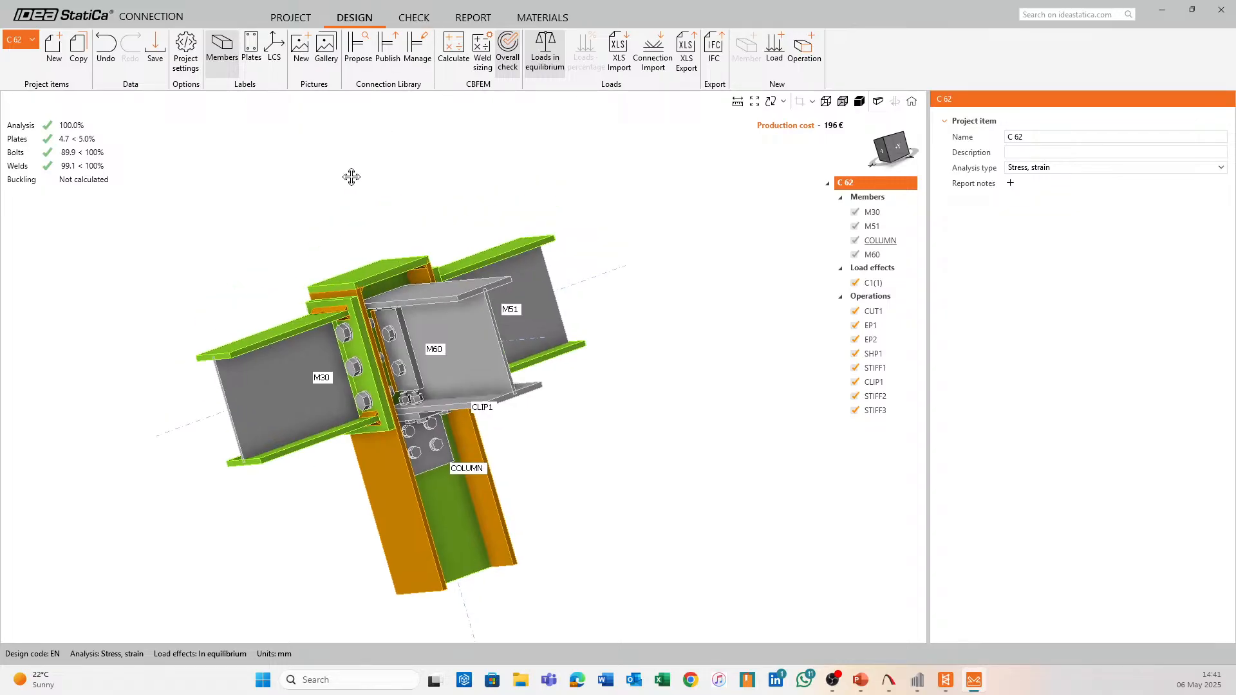
scroll(361, 185, "up", 2)
middle_click_drag(366, 276, 370, 255)
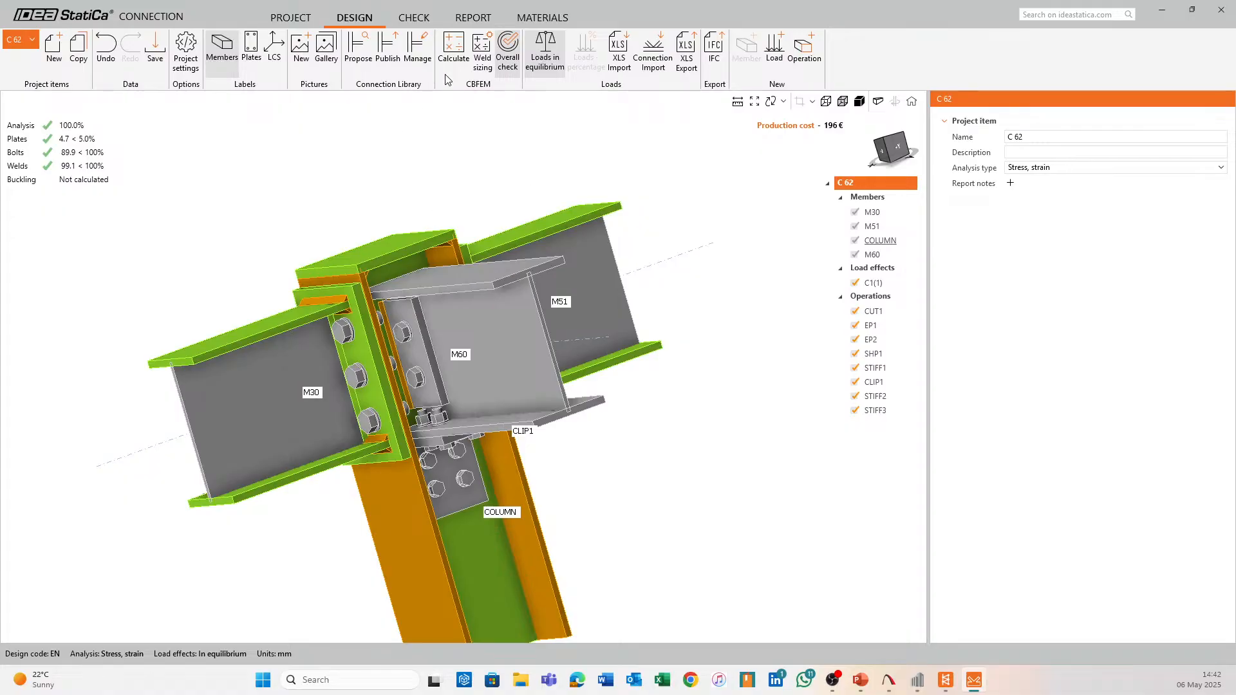
right_click_drag(484, 230, 395, 186)
right_click_drag(650, 358, 549, 286)
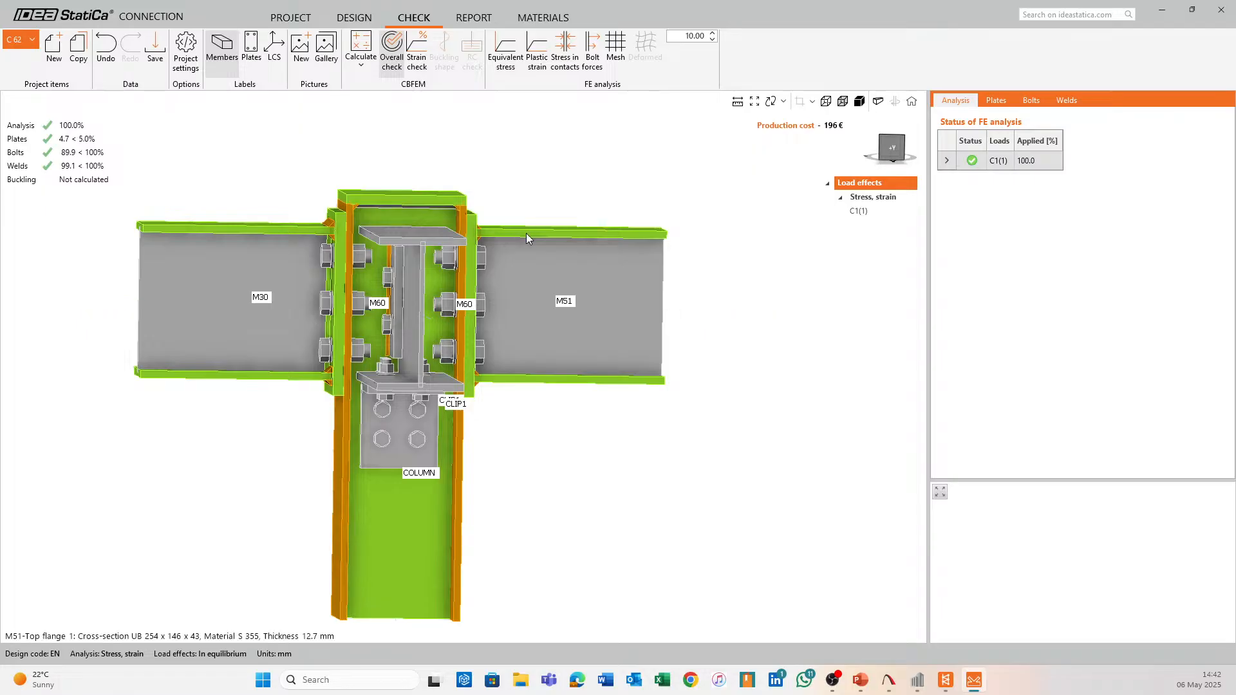
middle_click_drag(489, 154, 536, 199)
scroll(478, 180, "down", 2)
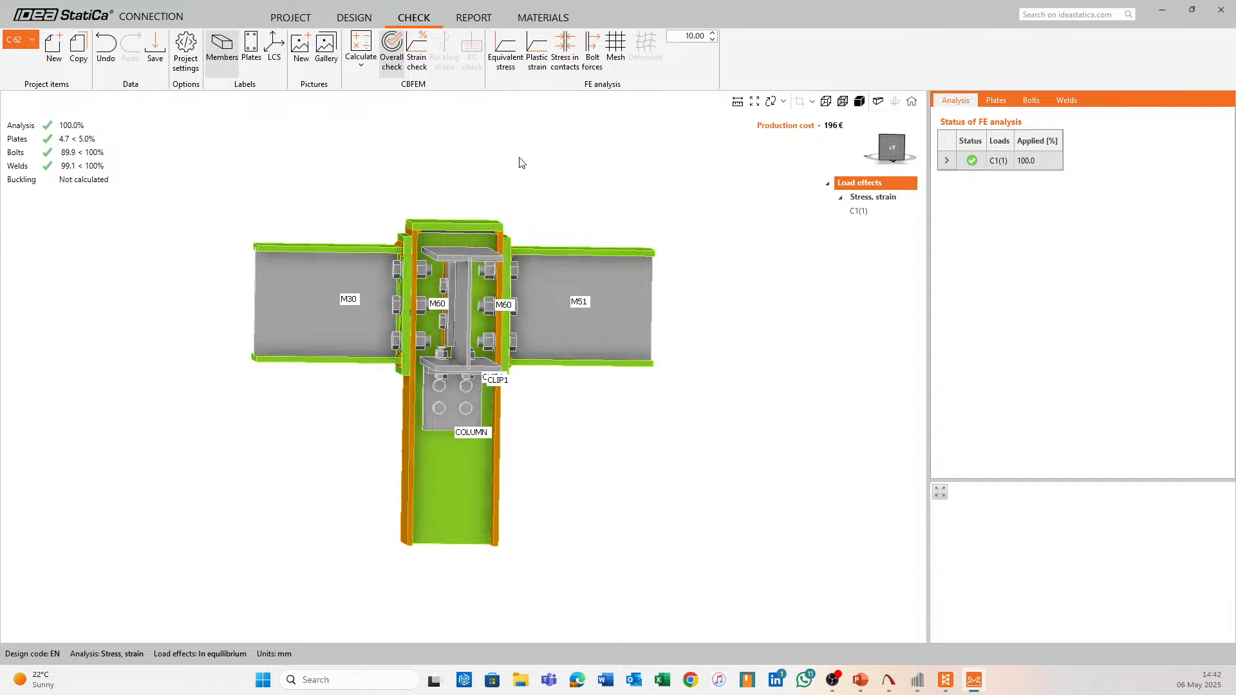
Display the equivalent stress results and examine the stress distribution across the beams, end plates and column
left_click(499, 62)
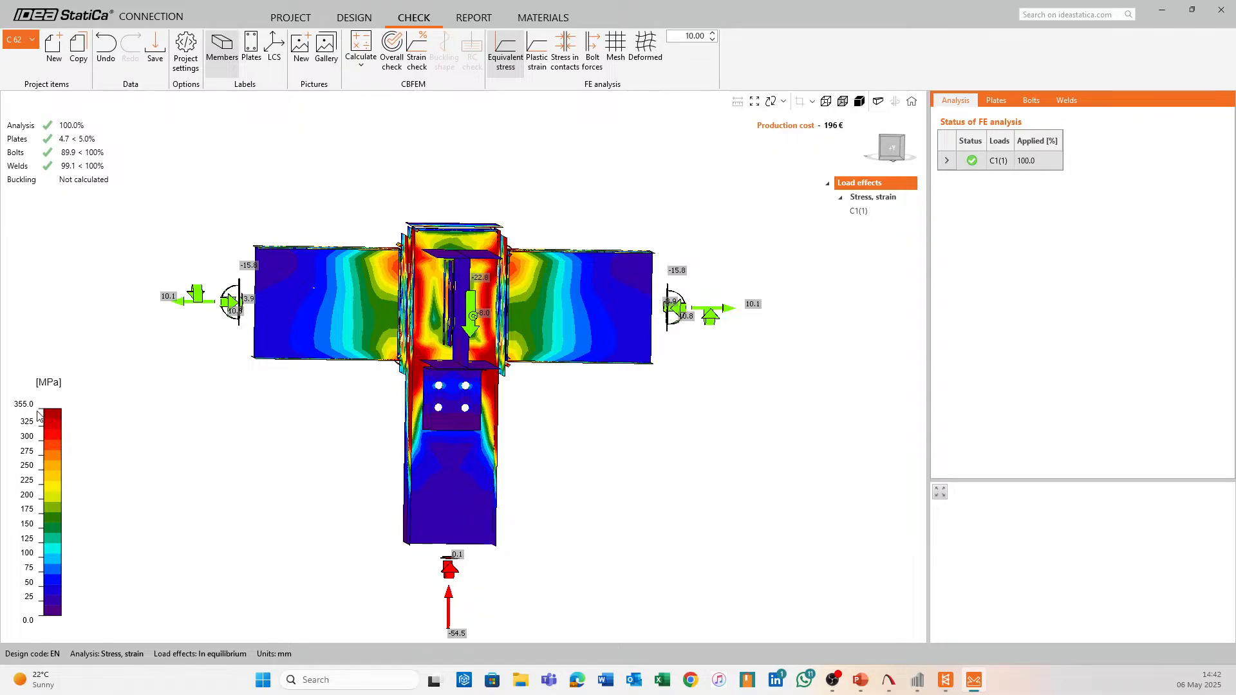
middle_click_drag(135, 417, 72, 428)
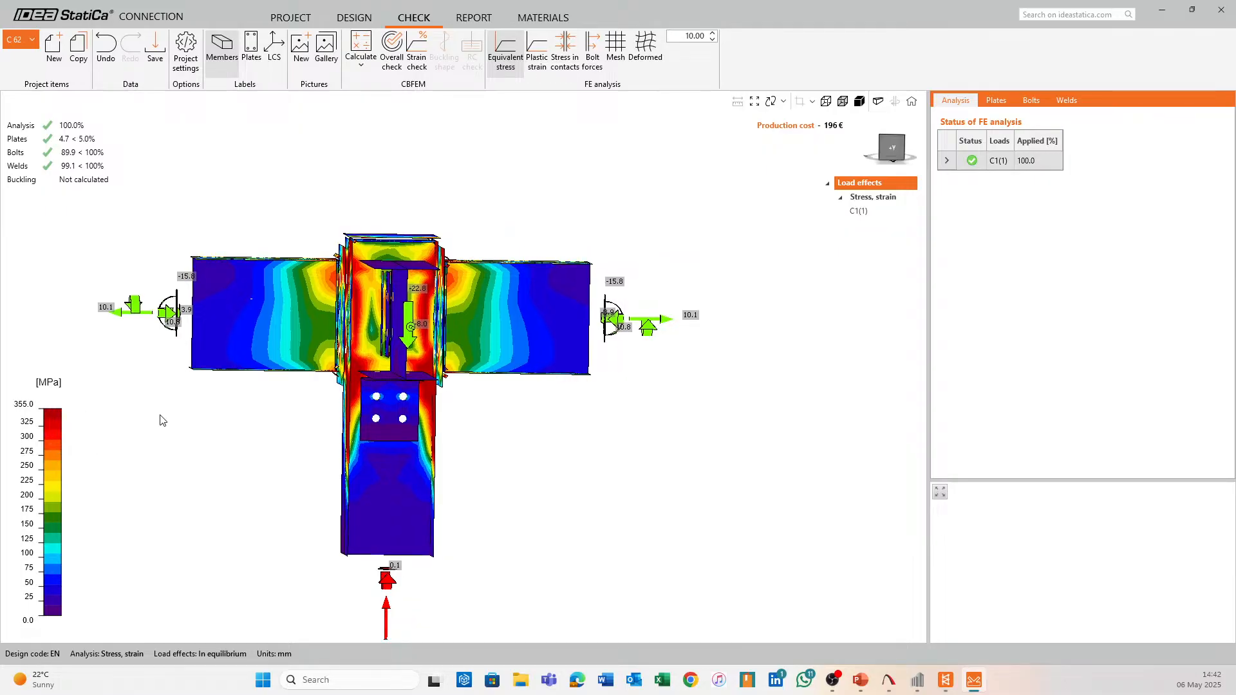
right_click_drag(212, 456, 330, 390)
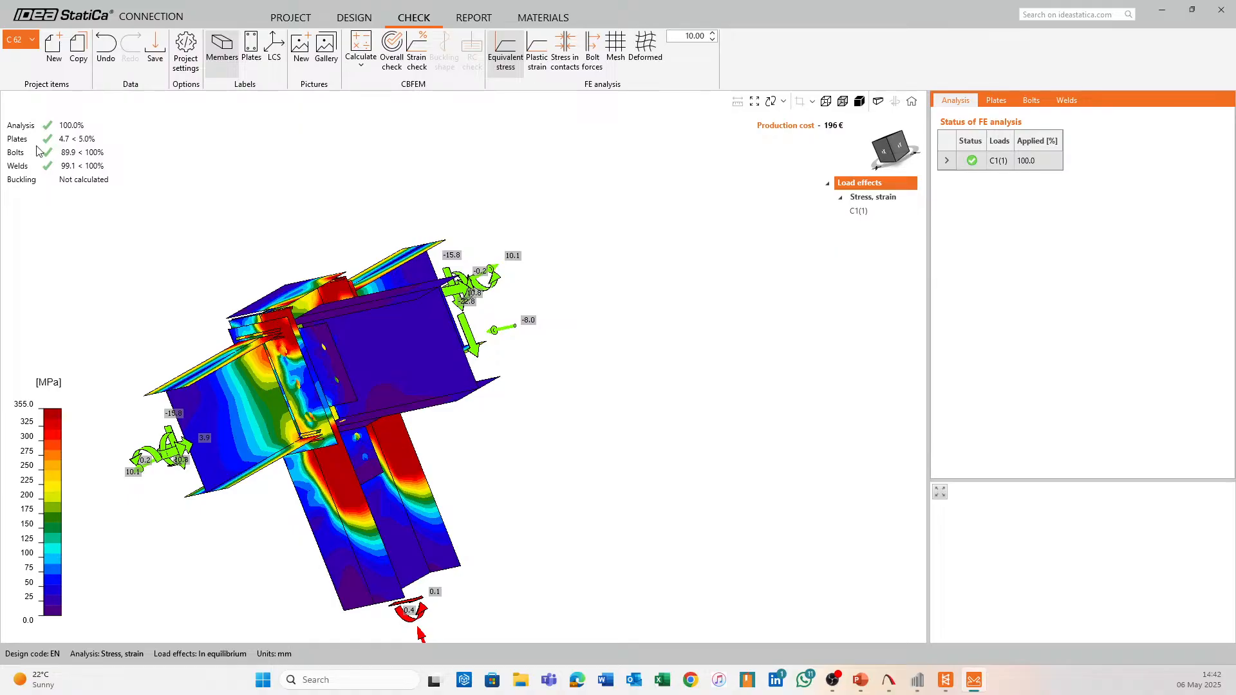
middle_click_drag(550, 474, 551, 441)
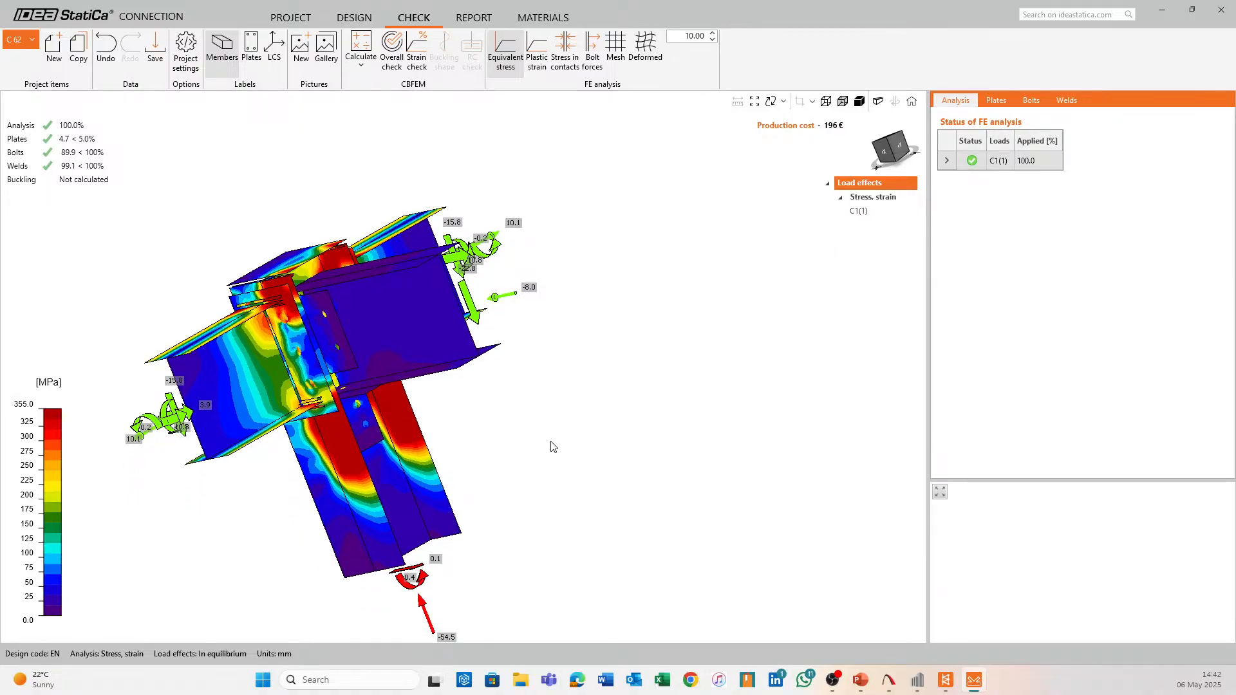
scroll(550, 447, "up", 2)
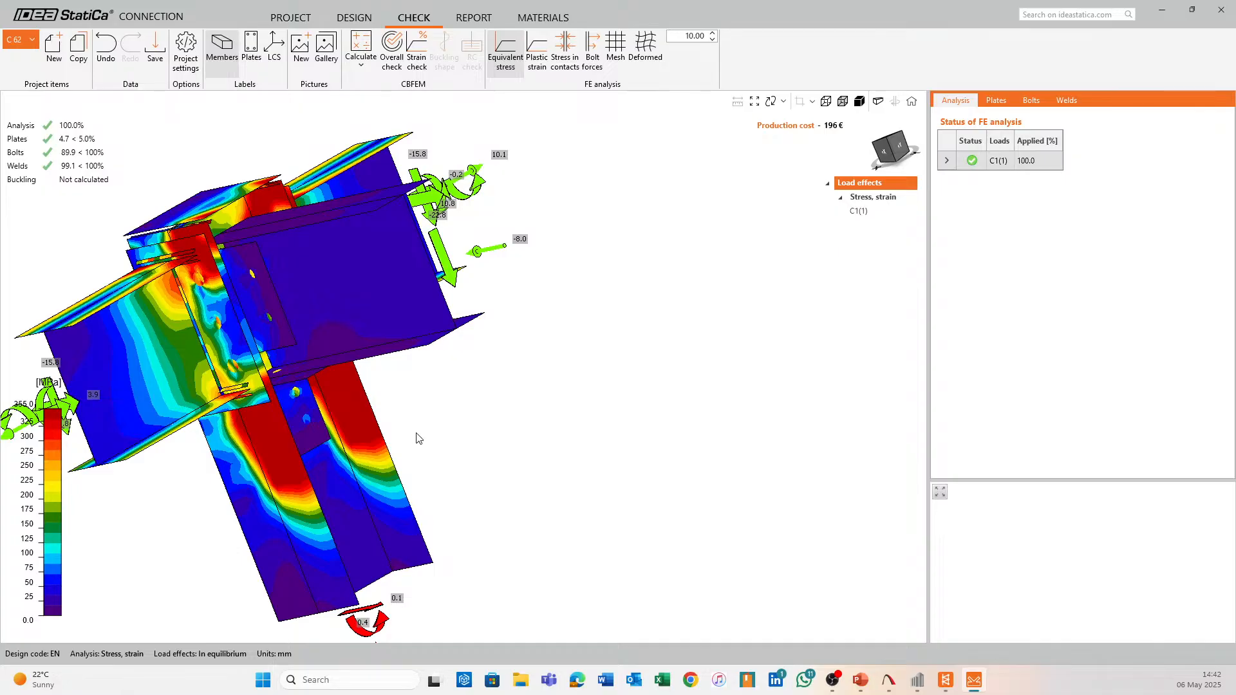
Examine the equivalent stress in both column flanges below the beams and around the top of the joint
right_click_drag(490, 440, 388, 441)
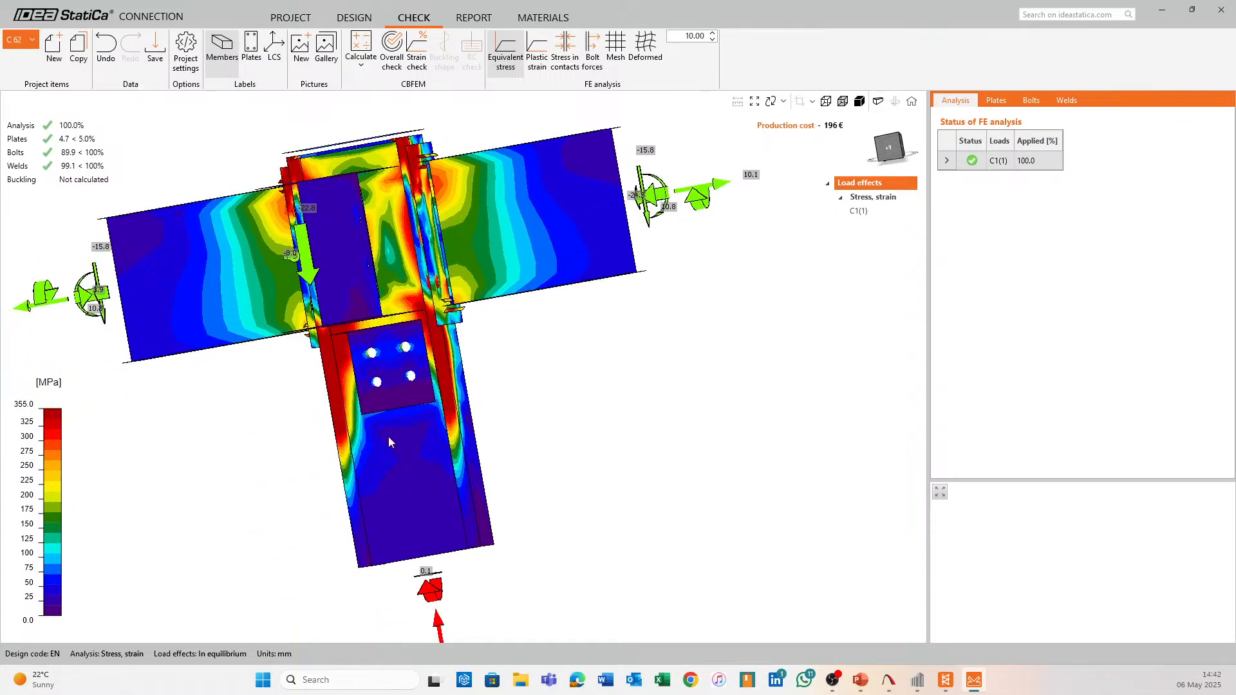
right_click_drag(535, 385, 503, 383)
scroll(511, 303, "up", 3)
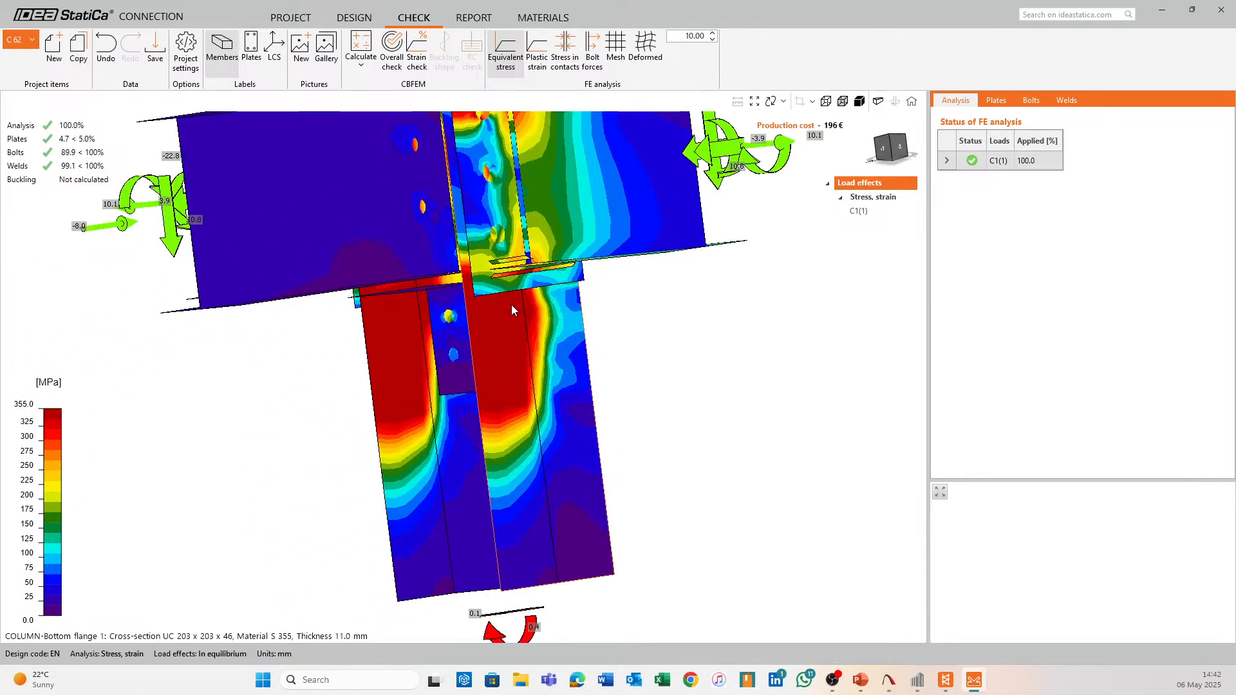
right_click_drag(434, 452, 626, 419)
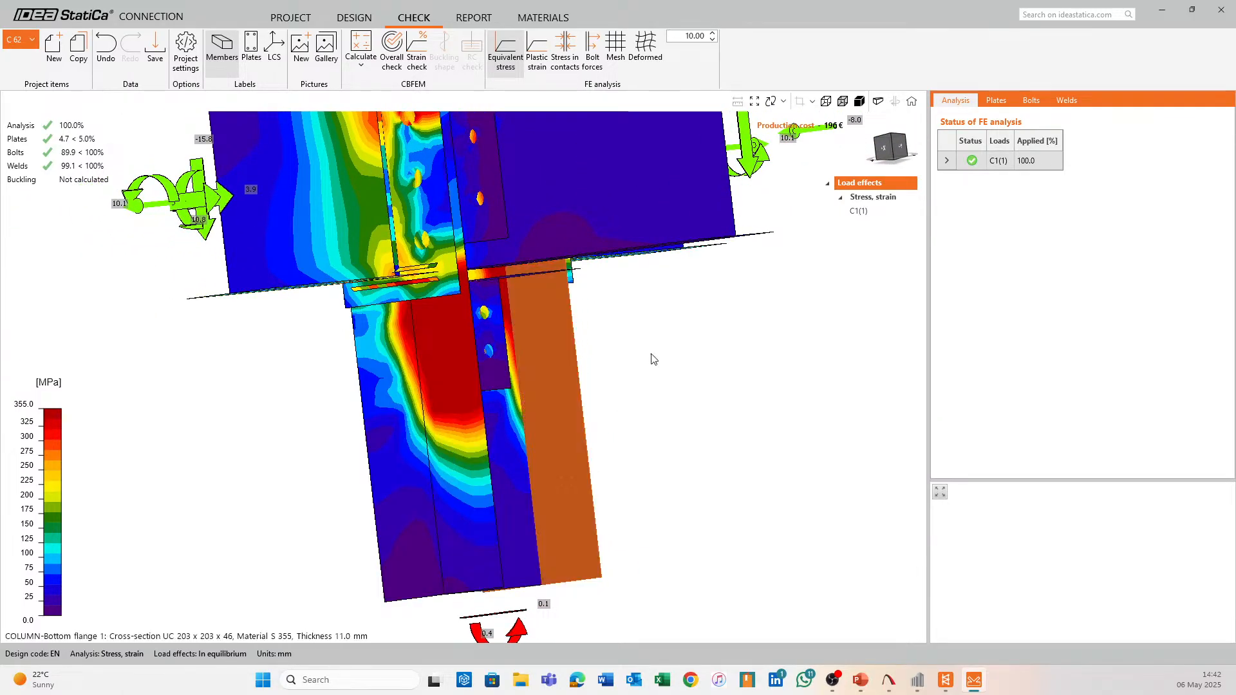
middle_click_drag(660, 379, 667, 435)
right_click_drag(634, 408, 365, 257)
right_click_drag(633, 307, 566, 235)
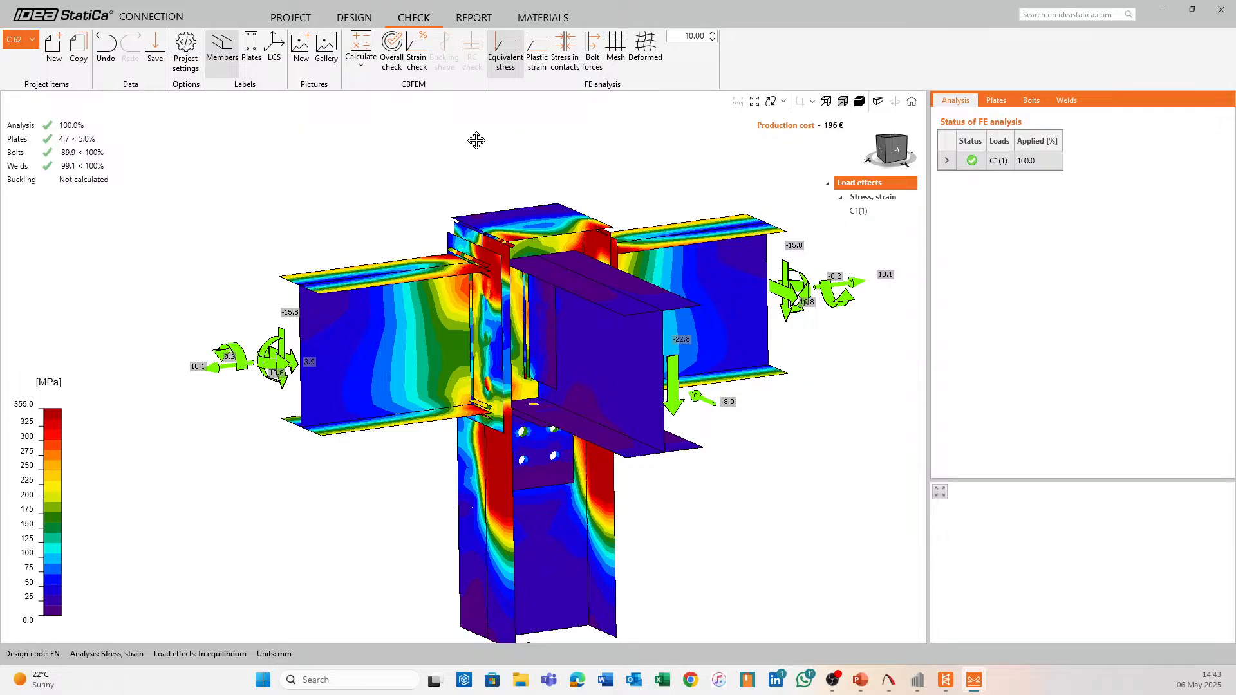
middle_click_drag(476, 139, 466, 116)
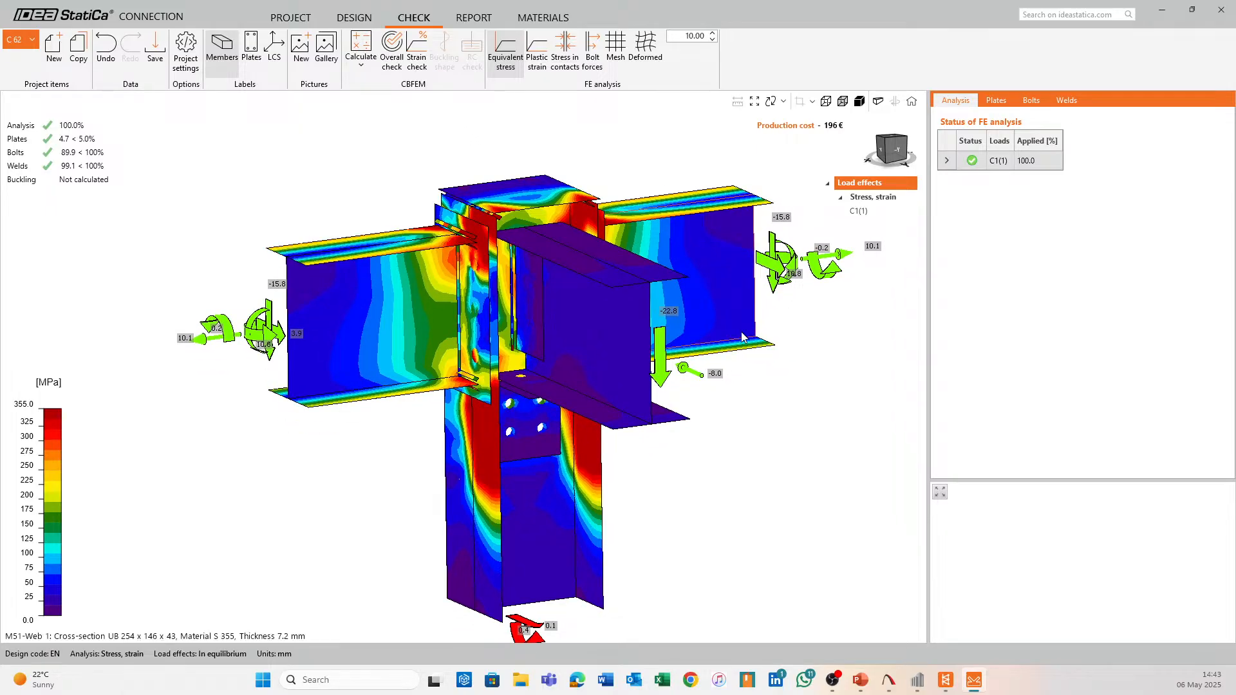
middle_click_drag(811, 410, 736, 417)
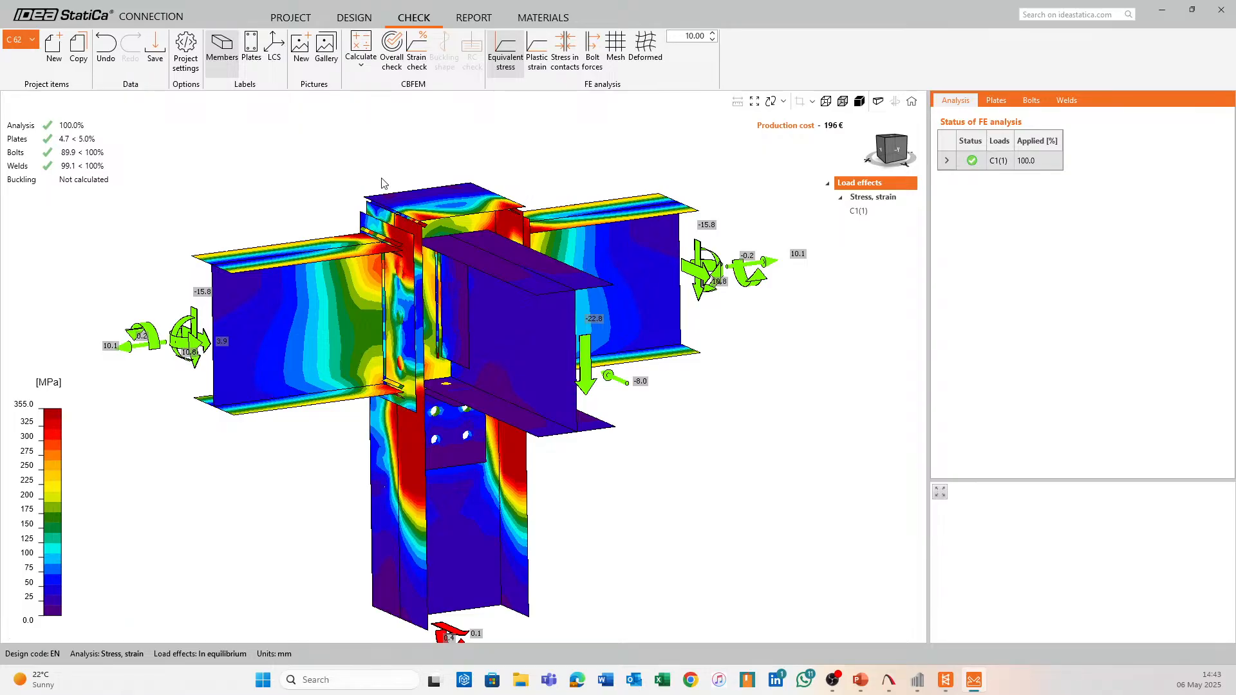
middle_click_drag(287, 141, 282, 195)
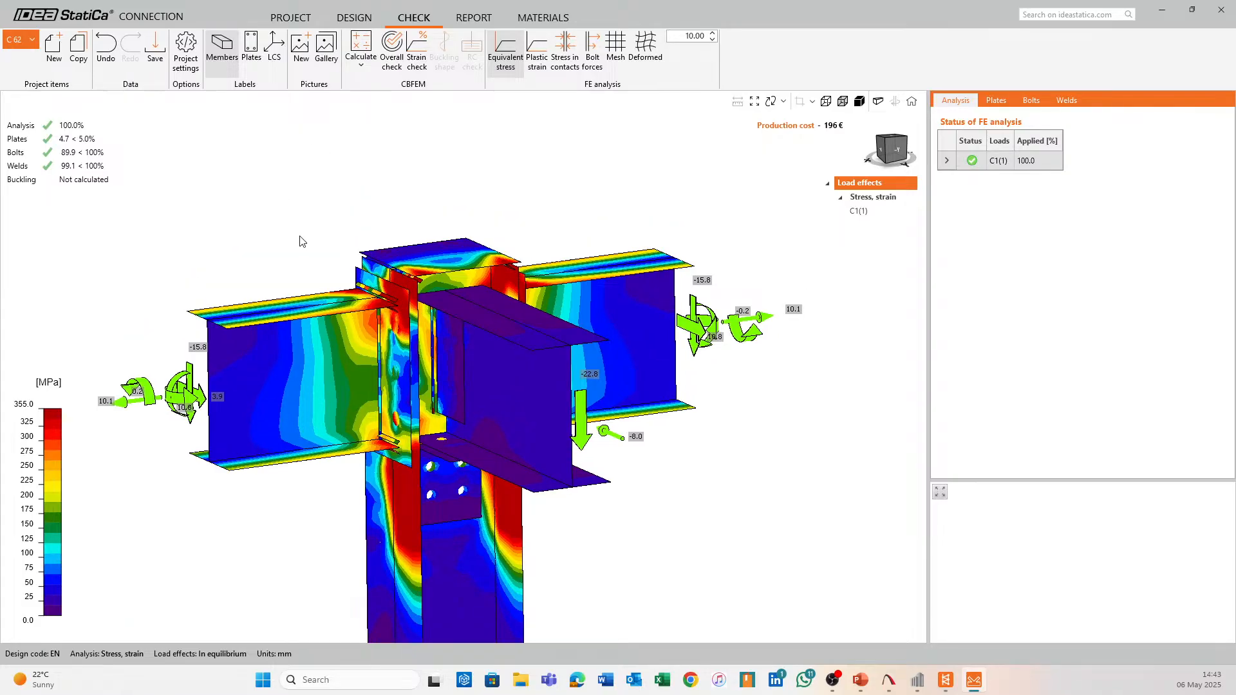
middle_click_drag(302, 241, 323, 174)
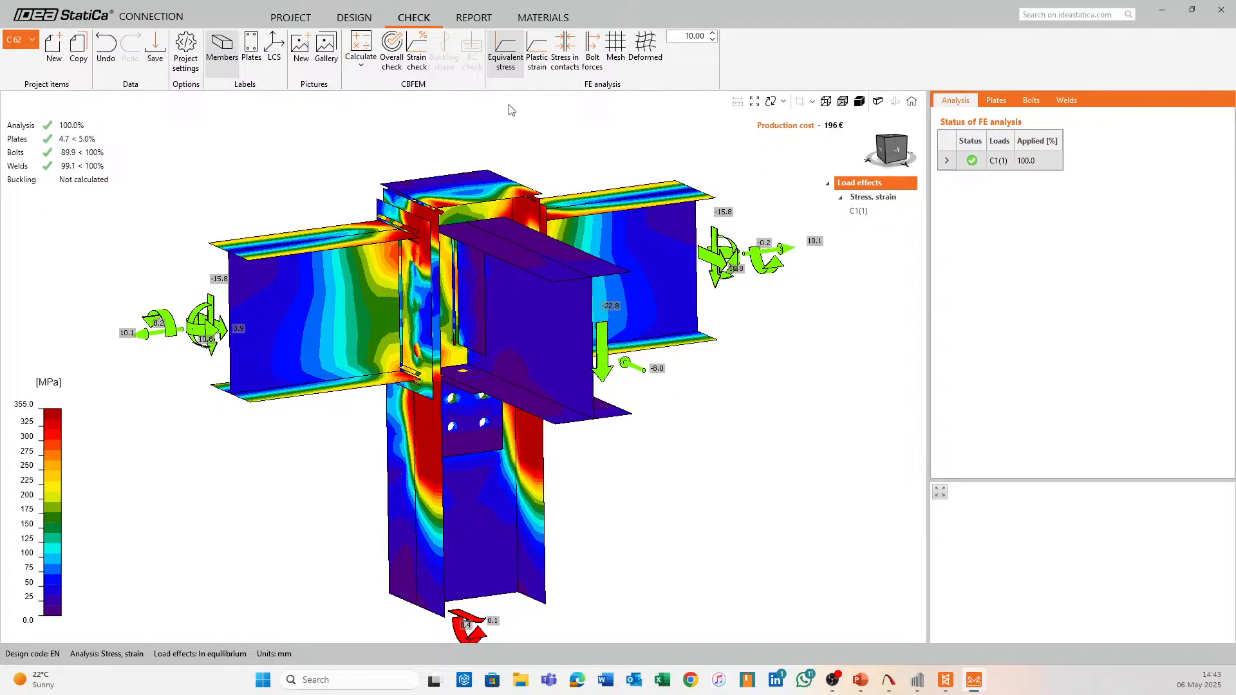
Display the plastic strain results and examine the strained column flange areas beneath the top plate
left_click(538, 58)
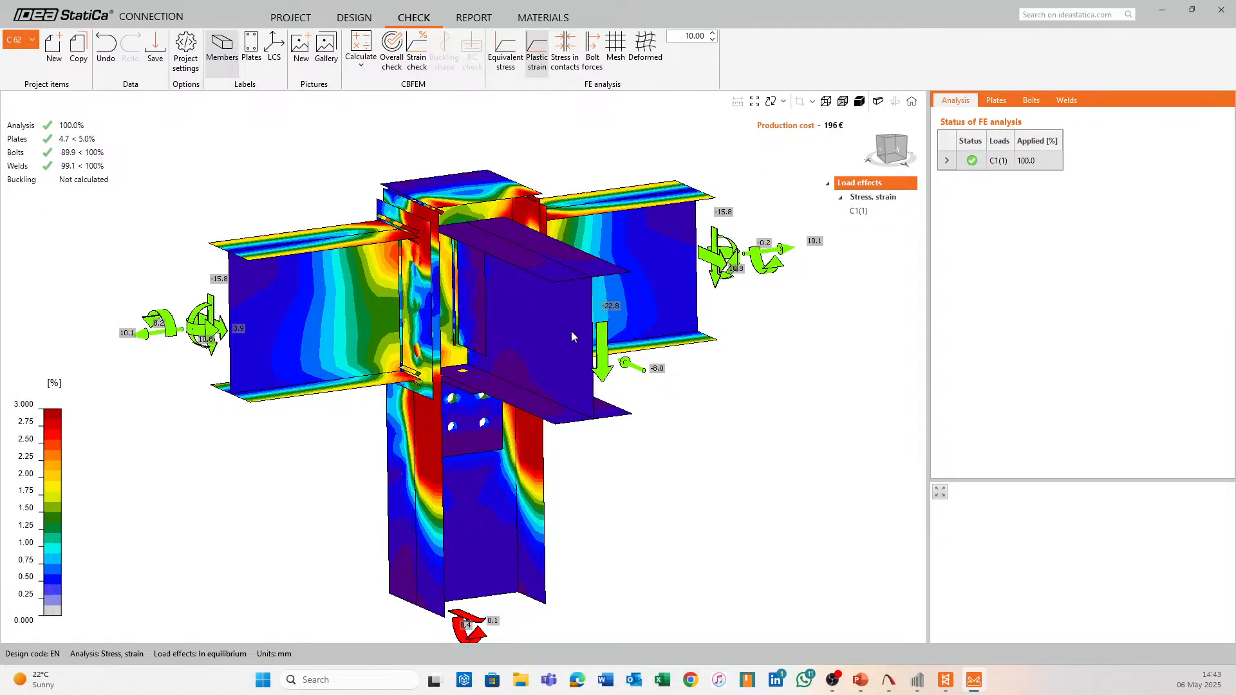
scroll(474, 322, "up", 3)
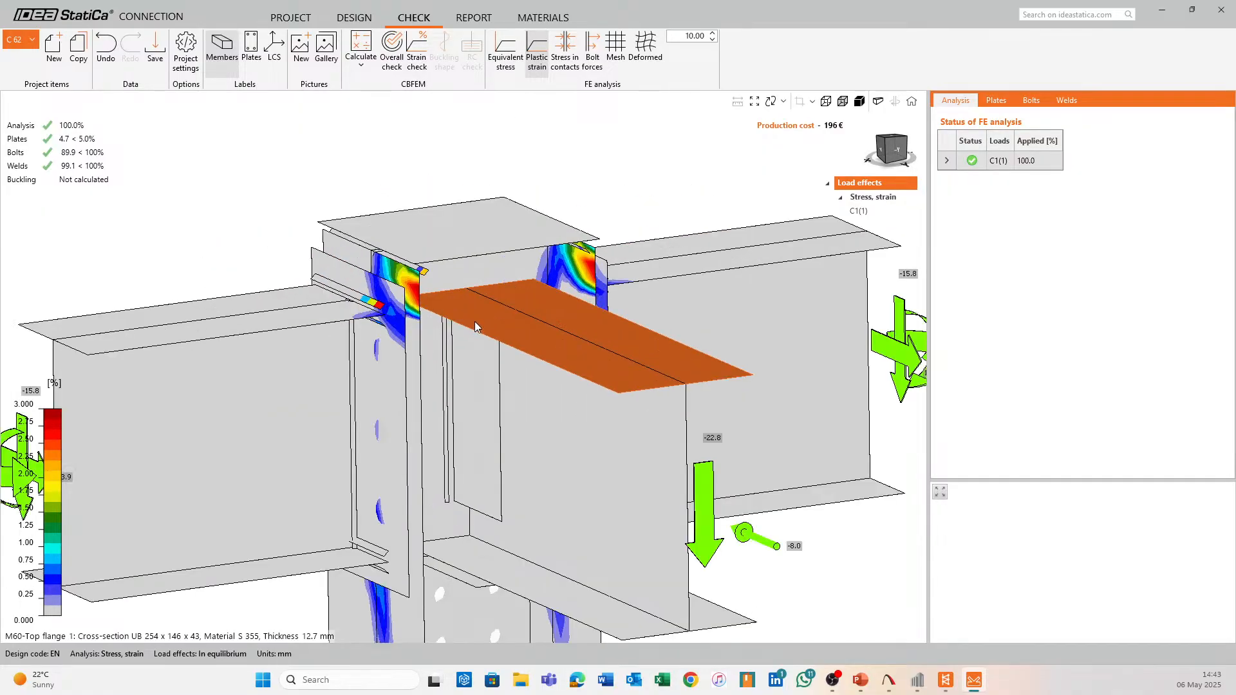
scroll(473, 321, "up", 2)
middle_click_drag(499, 320, 474, 279, "ctrl")
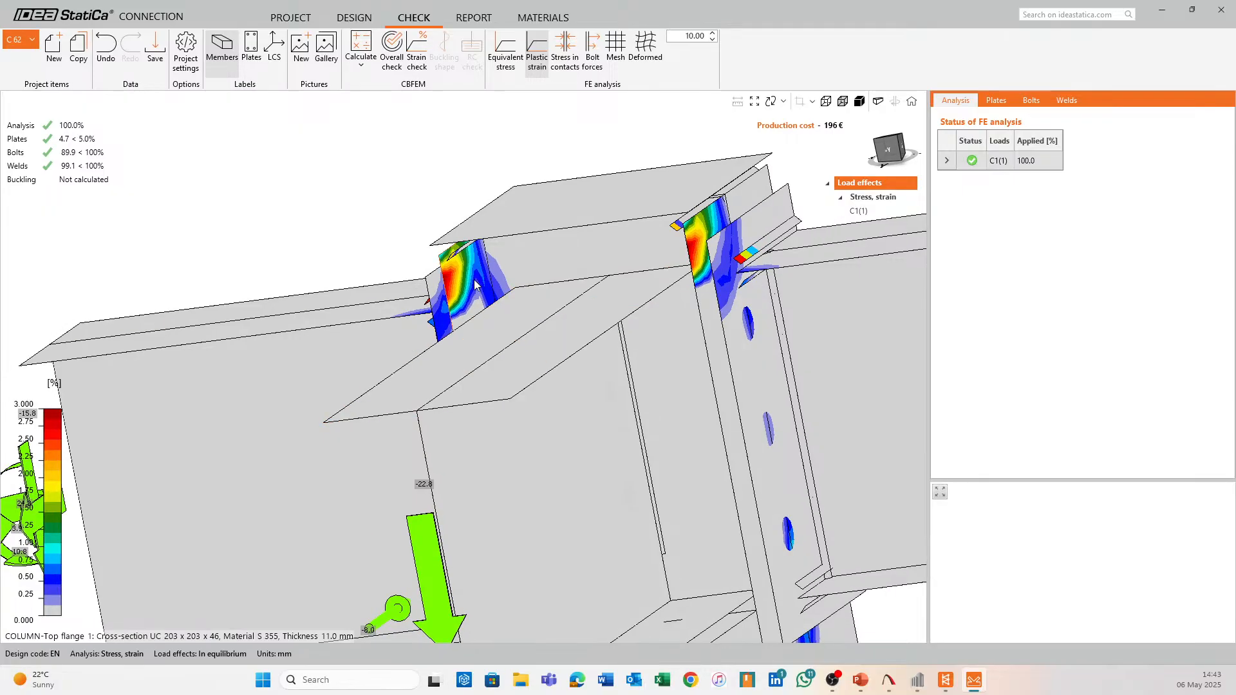
scroll(474, 279, "up", 4)
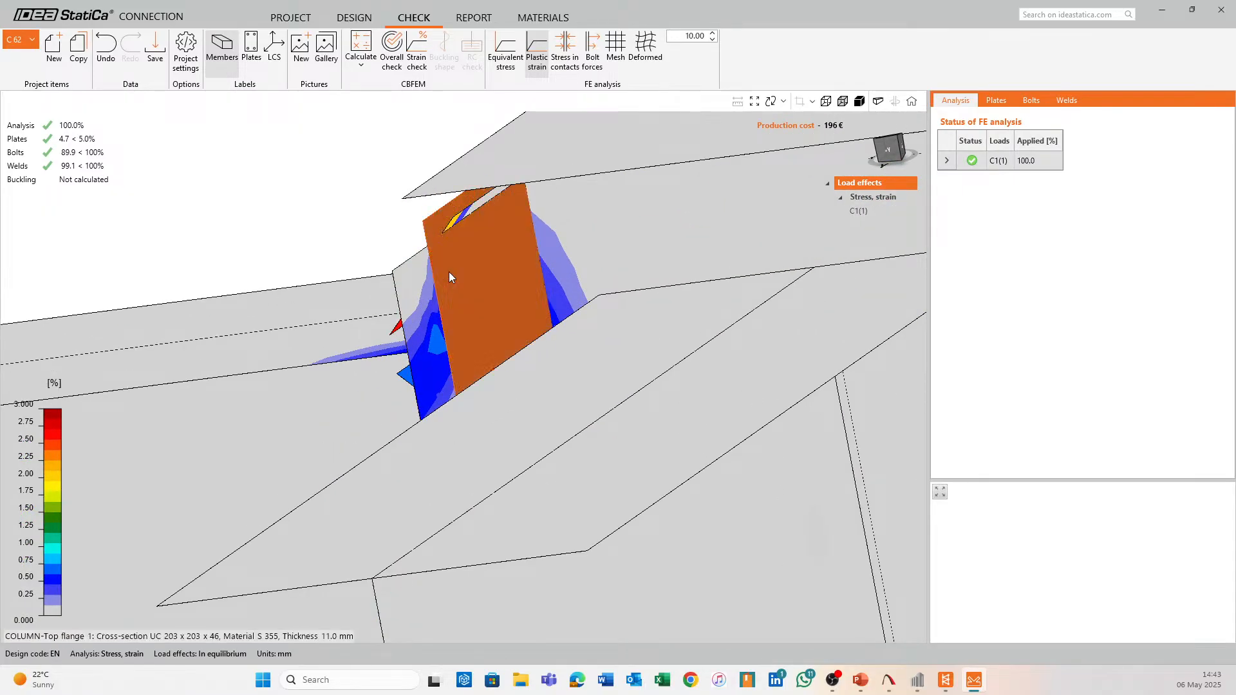
scroll(468, 316, "down", 5)
middle_click_drag(496, 347, 446, 396, "ctrl")
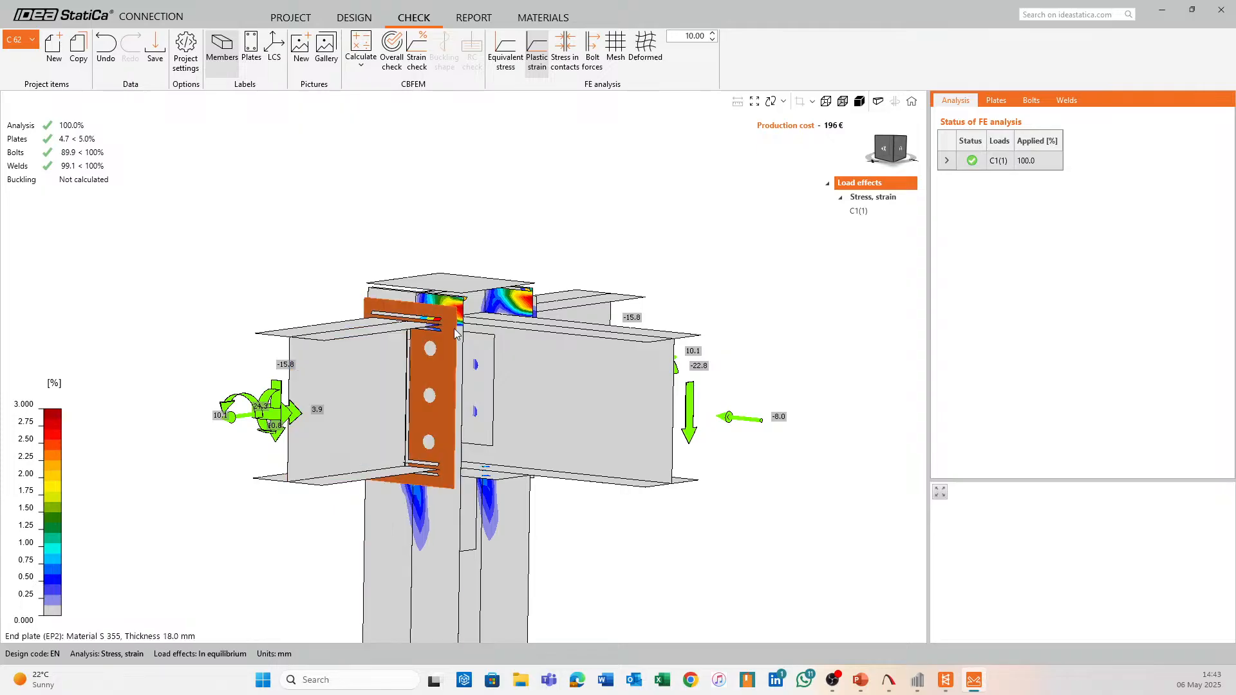
Examine the plastic strain around end plate EP2, in the column web and along the column flanges
scroll(454, 332, "up", 5)
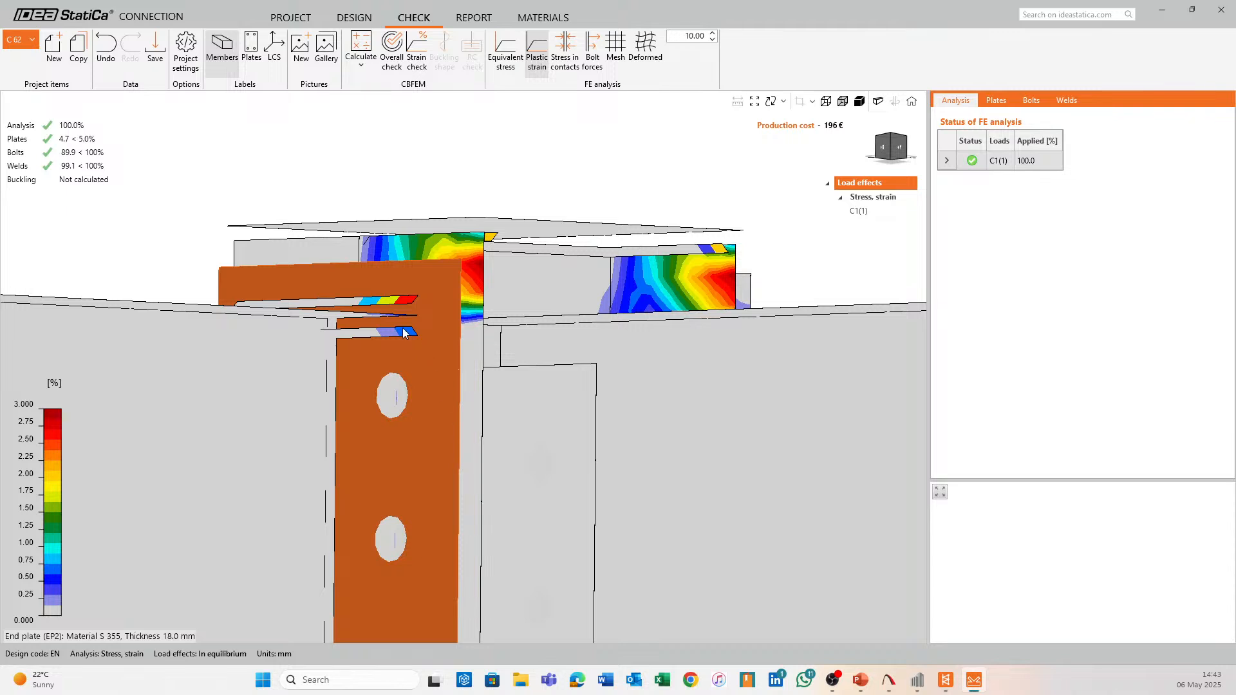
scroll(349, 302, "down", 4)
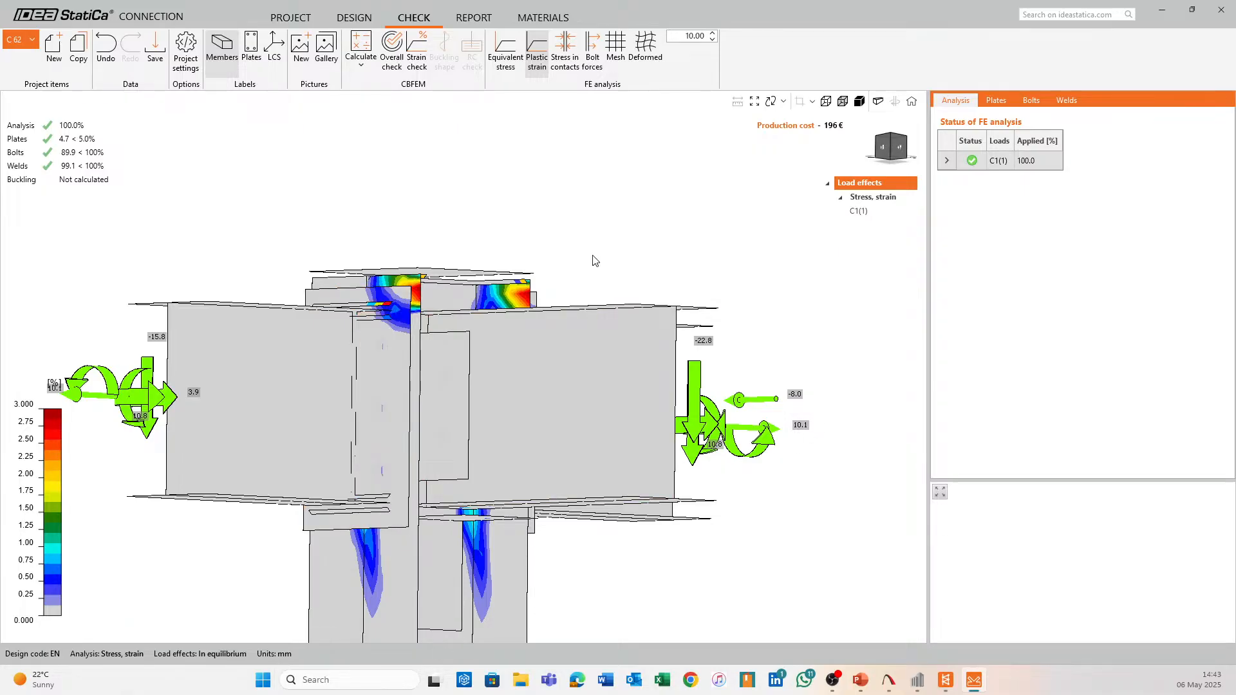
scroll(474, 364, "down", 2)
middle_click_drag(361, 441, 463, 434)
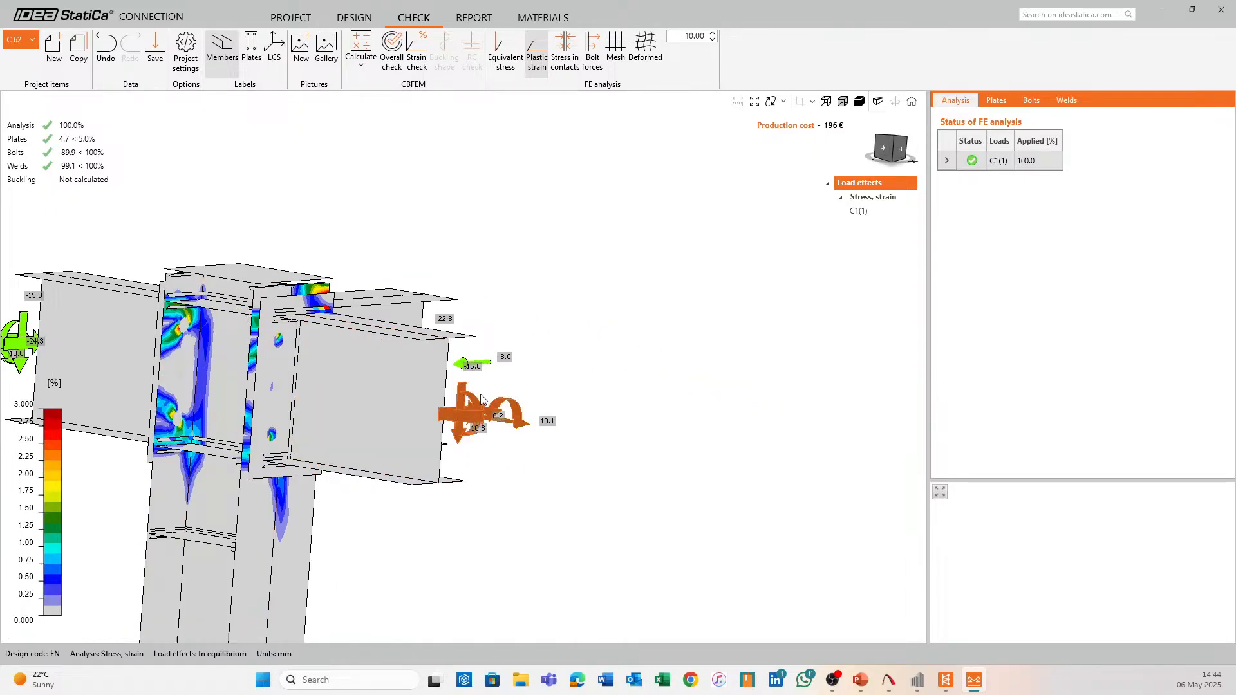
middle_click_drag(573, 341, 386, 389)
mouse_move(592, 477)
middle_mouse_down()
mouse_move(490, 503)
mouse_move(469, 521)
mouse_move(612, 477)
middle_mouse_up()
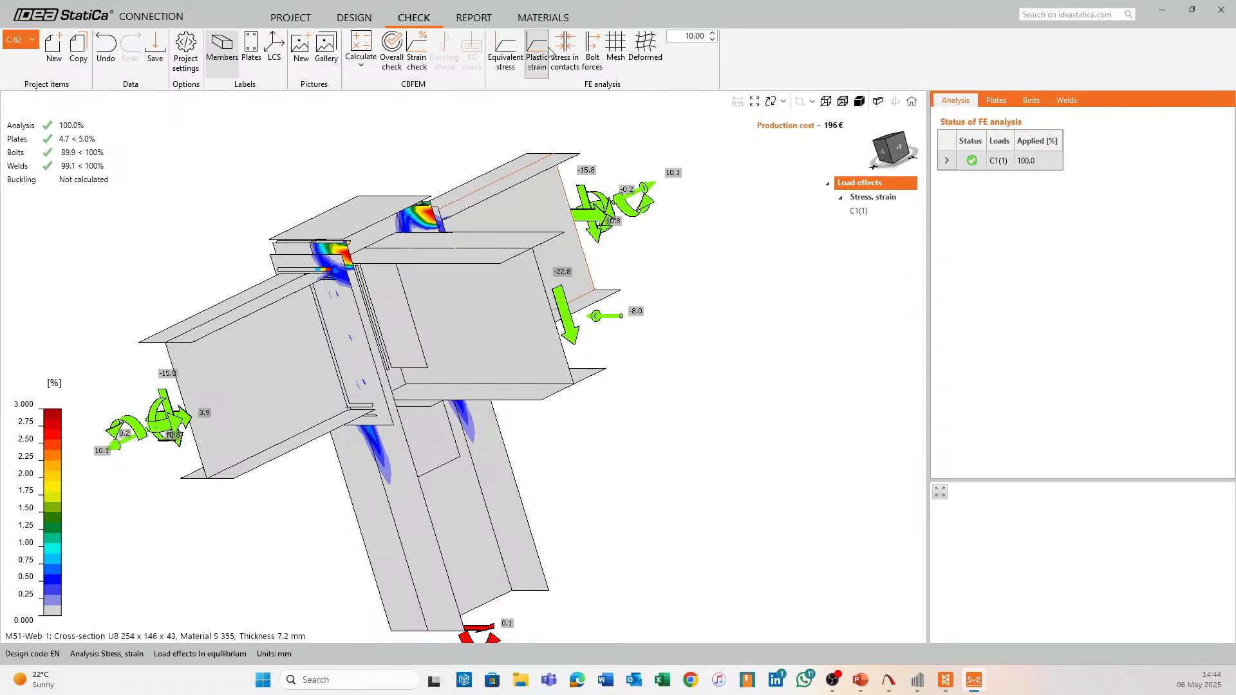
Display the stress in contacts together with the bolt forces on the connection
left_click(561, 57)
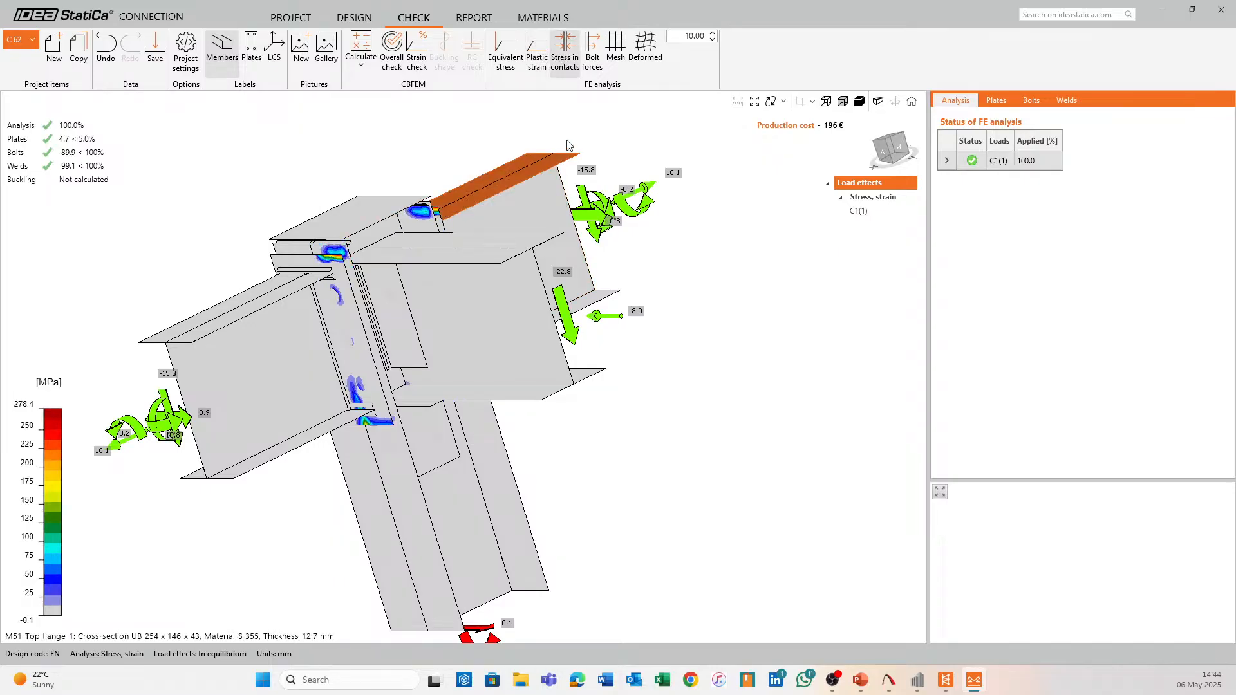
left_click(599, 52)
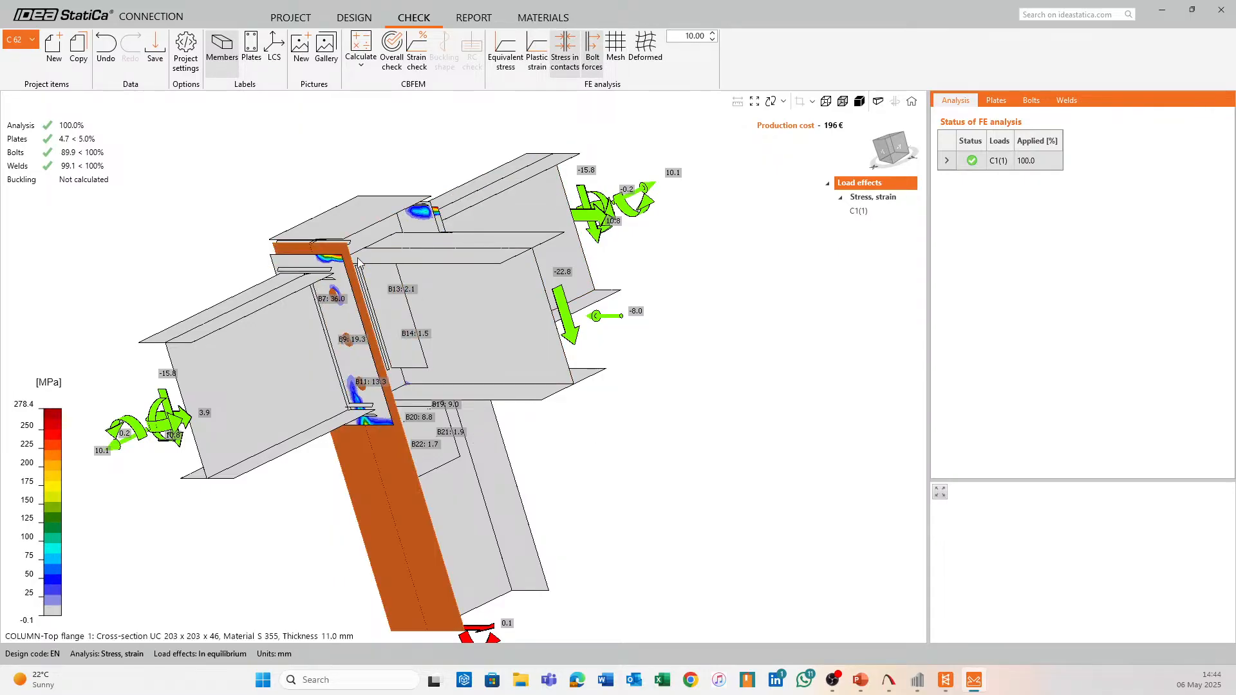
Examine the contact stresses and bolt forces at the end plates, column flanges and top of the joint from both sides
middle_click_drag(592, 347, 580, 358)
scroll(657, 267, "up", 3)
middle_click_drag(736, 321, 703, 339)
scroll(591, 201, "up", 2)
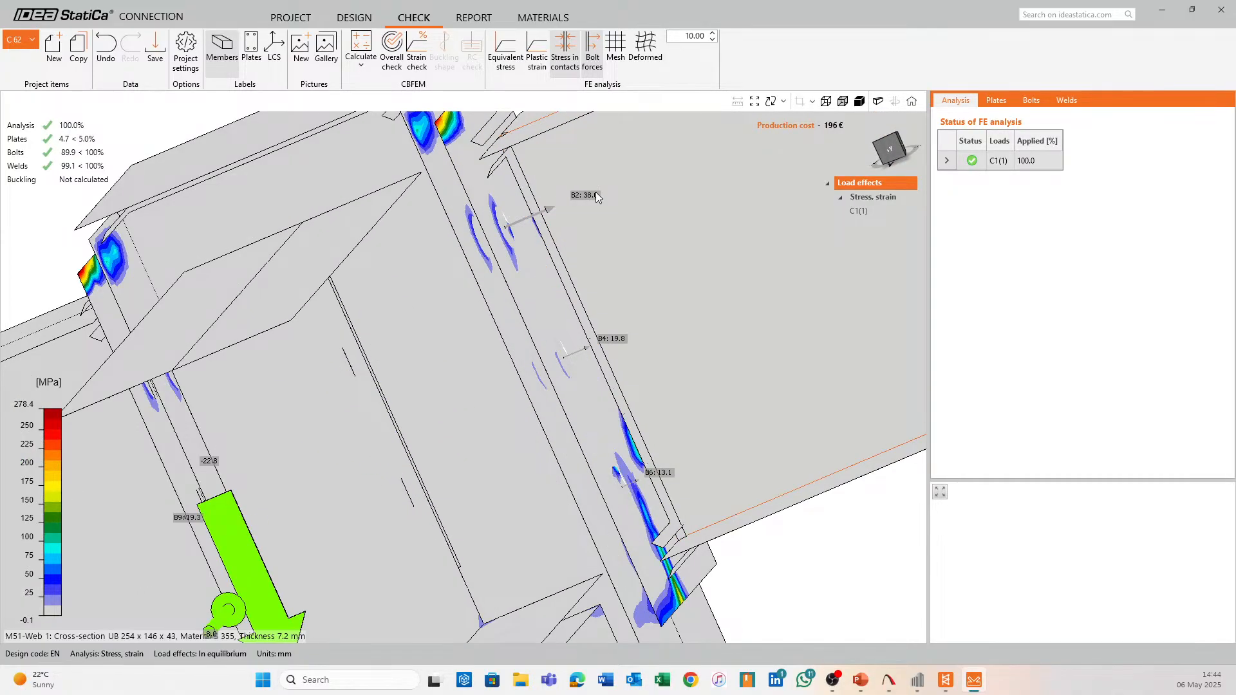
scroll(573, 218, "down", 3)
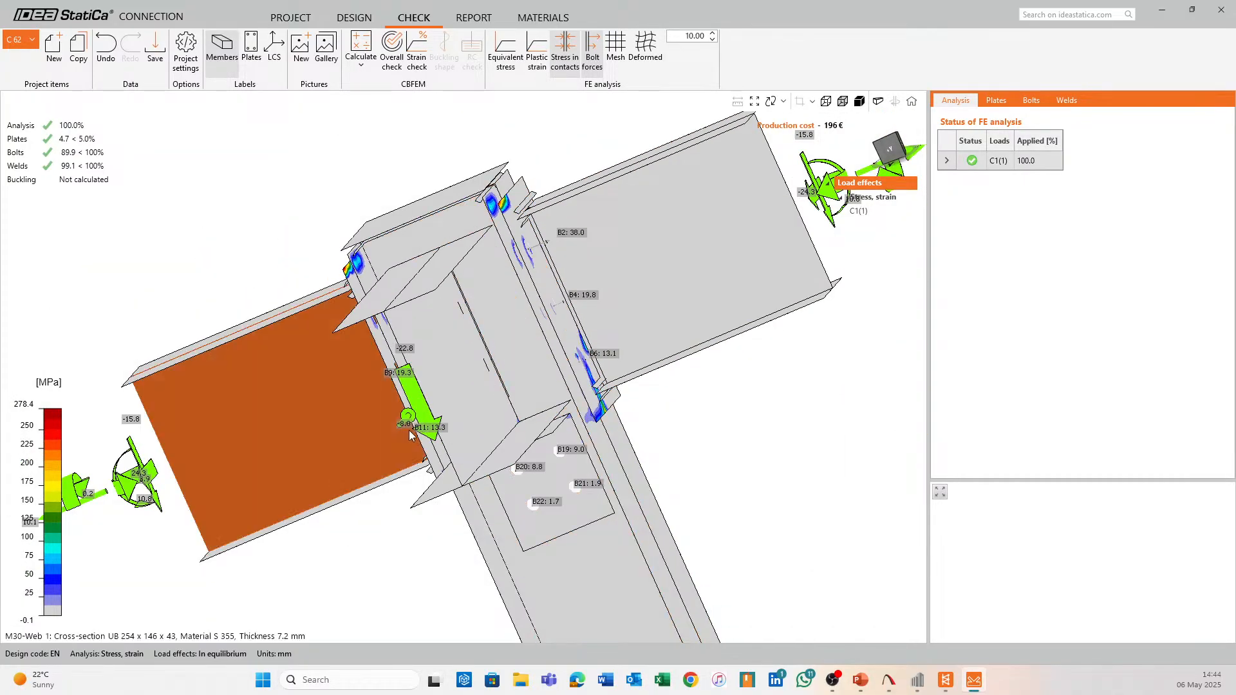
middle_click_drag(370, 387, 513, 404)
Display the finite element mesh and the deformed shape of the connection at a deformation scale of 1
middle_click_drag(428, 514, 558, 429)
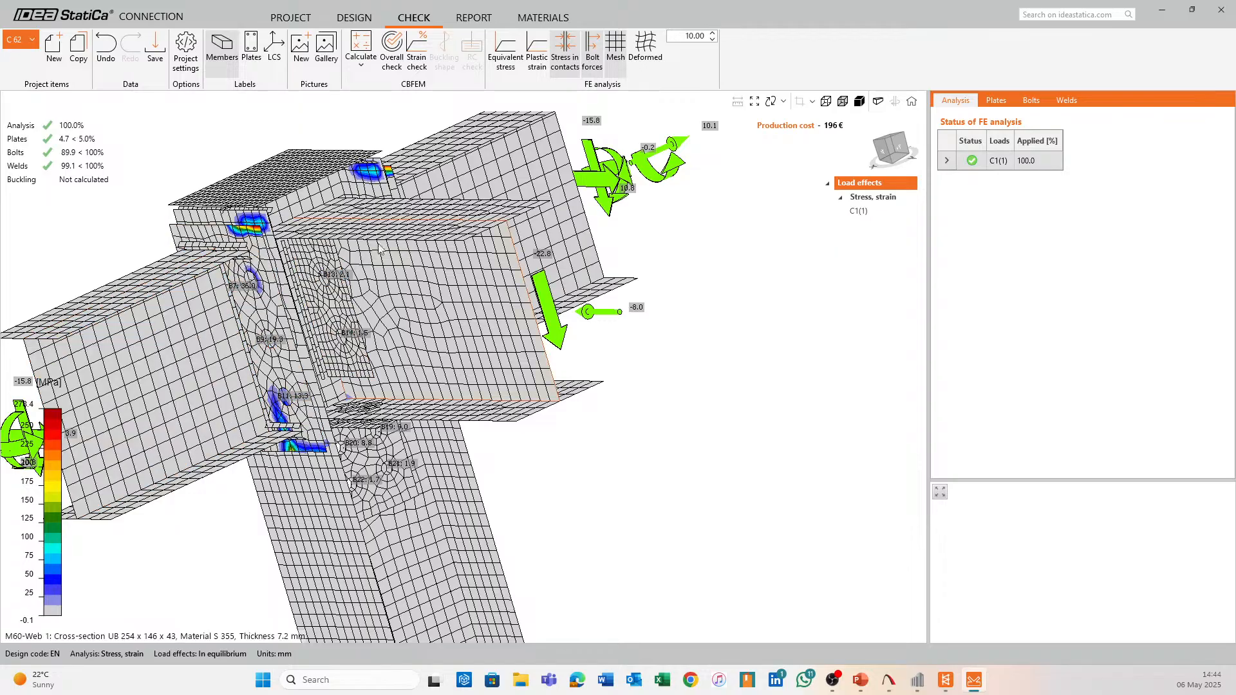
middle_click_drag(469, 492, 562, 471)
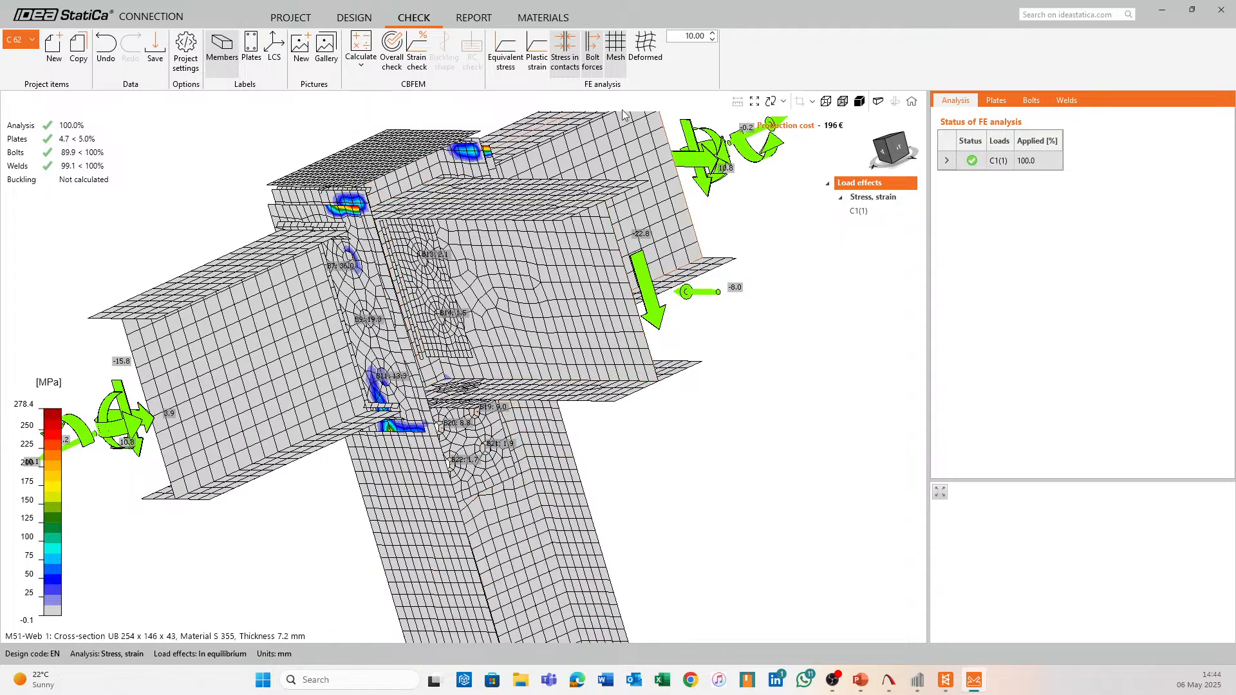
left_click(703, 38)
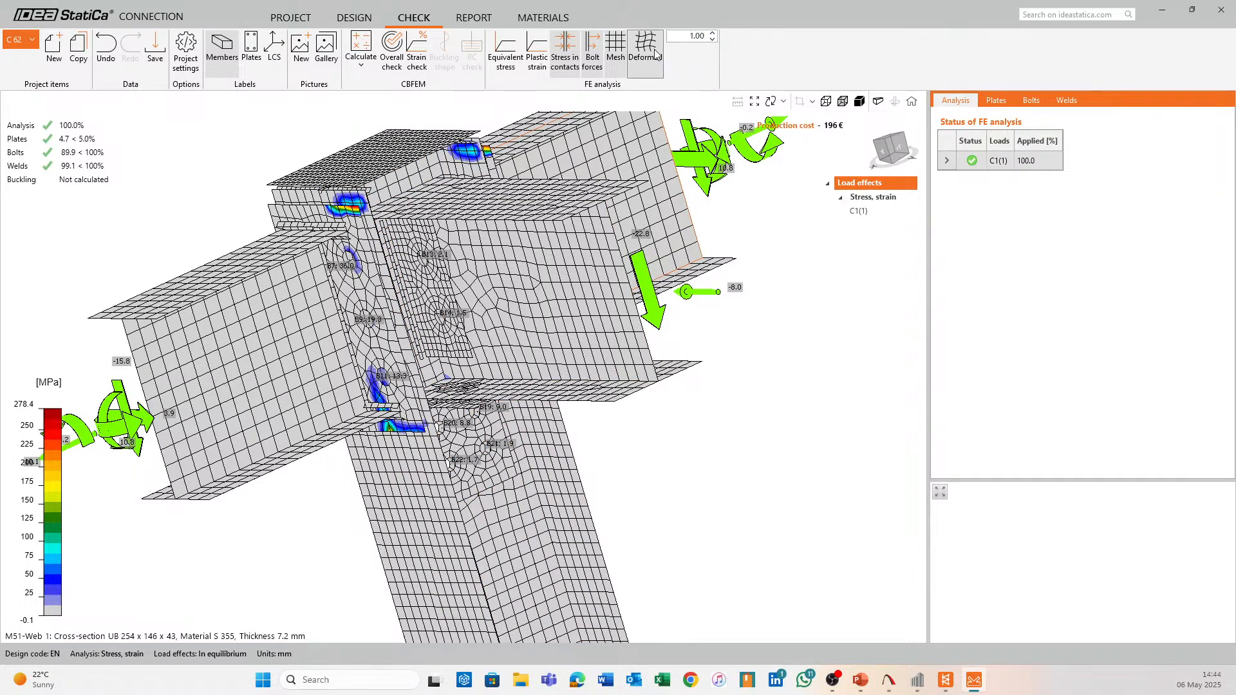
middle_click_drag(739, 343, 670, 418)
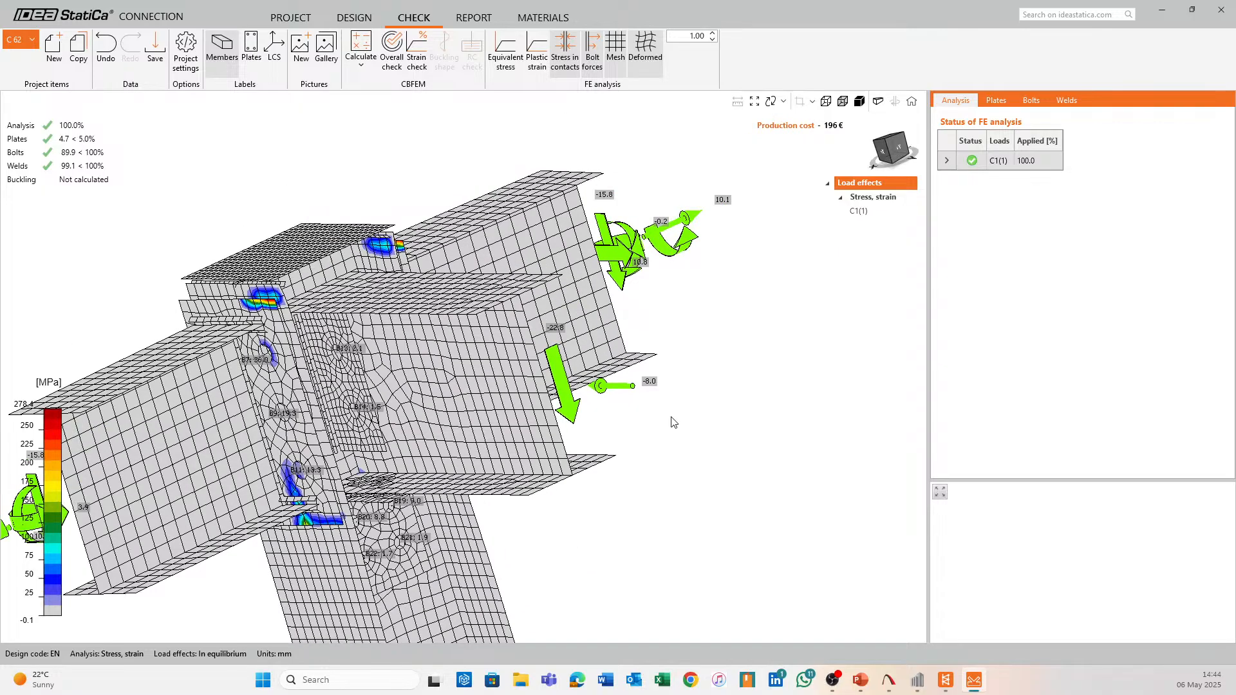
scroll(670, 418, "down", 2)
middle_click_drag(579, 379, 648, 351, "ctrl")
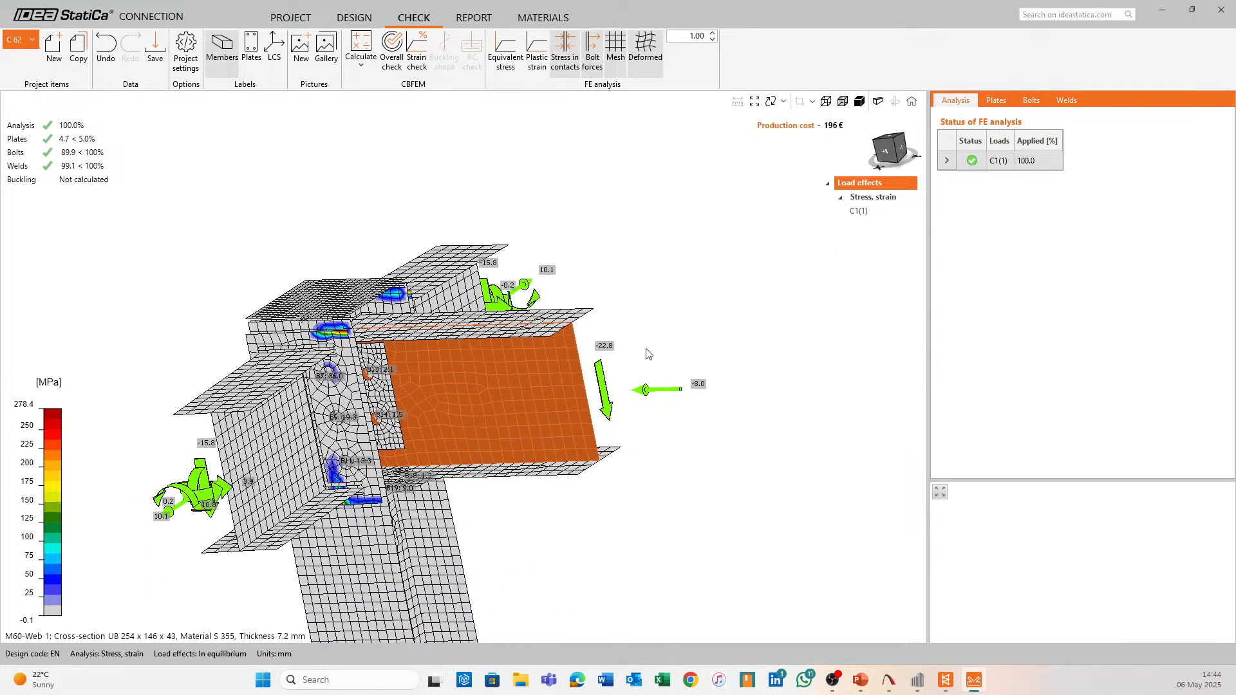
Set the deformation scale to 10 and examine the deformed joint from several sides
left_click(714, 37)
type("2")
key("Return")
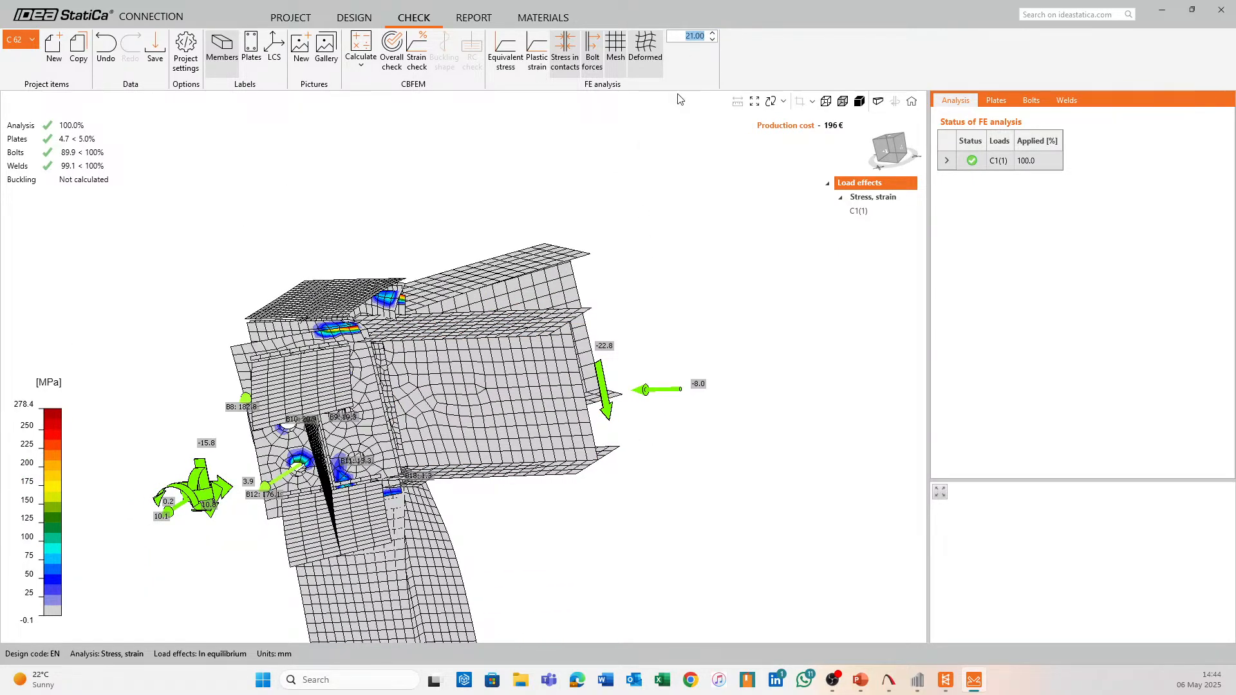
left_click(713, 40)
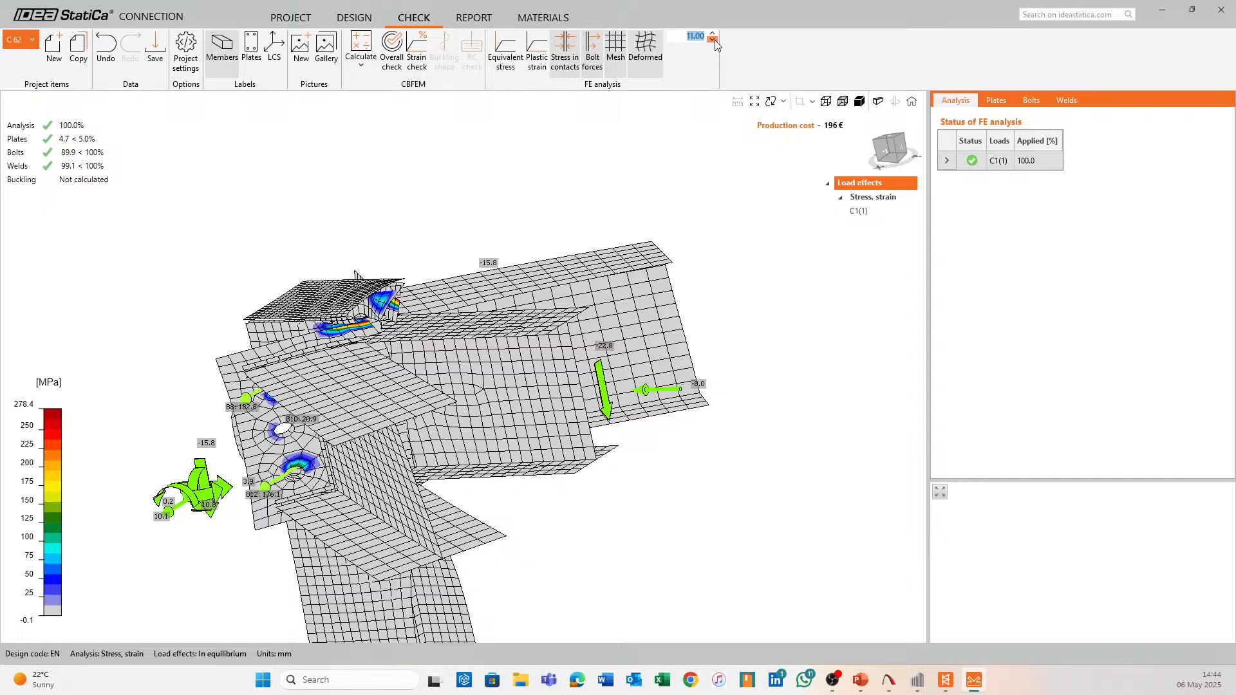
left_click(714, 40)
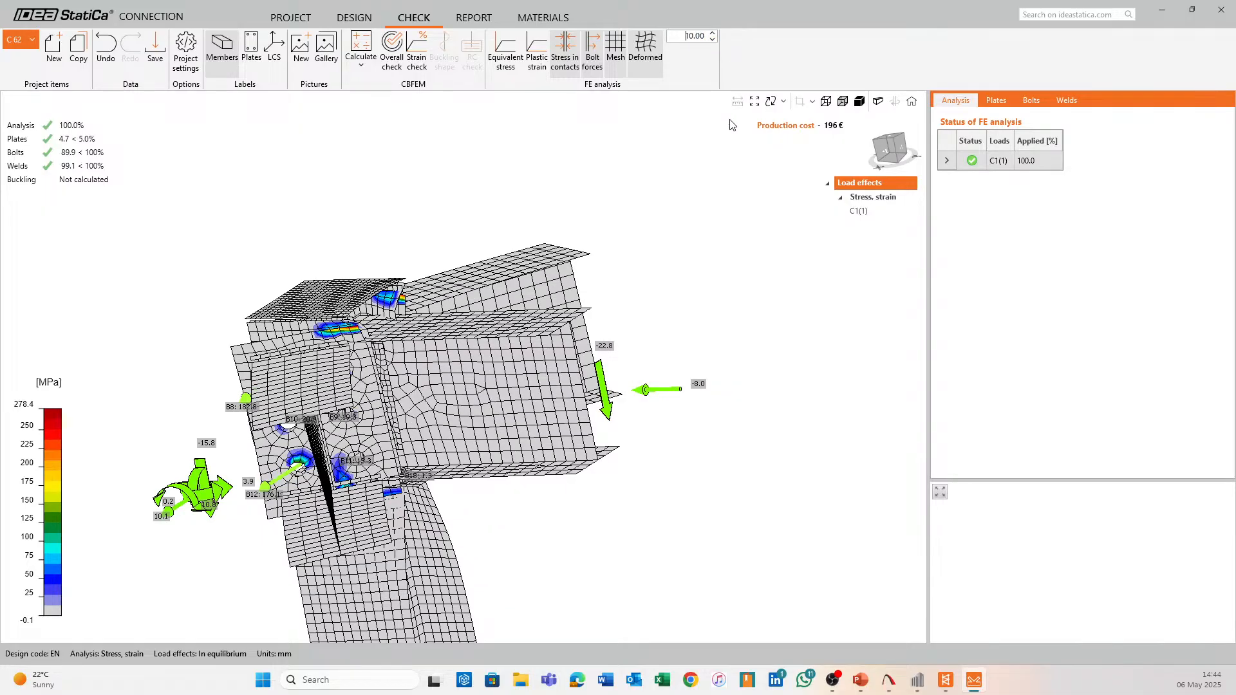
right_click_drag(478, 520, 529, 318)
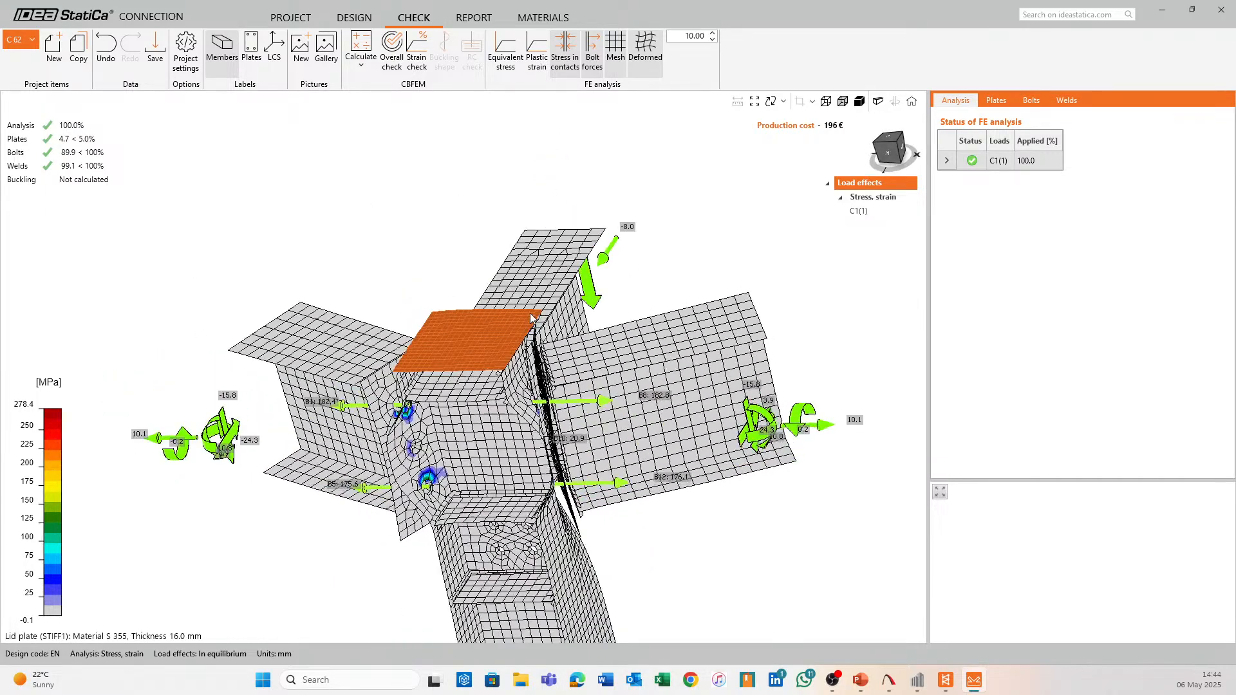
right_click_drag(812, 417, 721, 426)
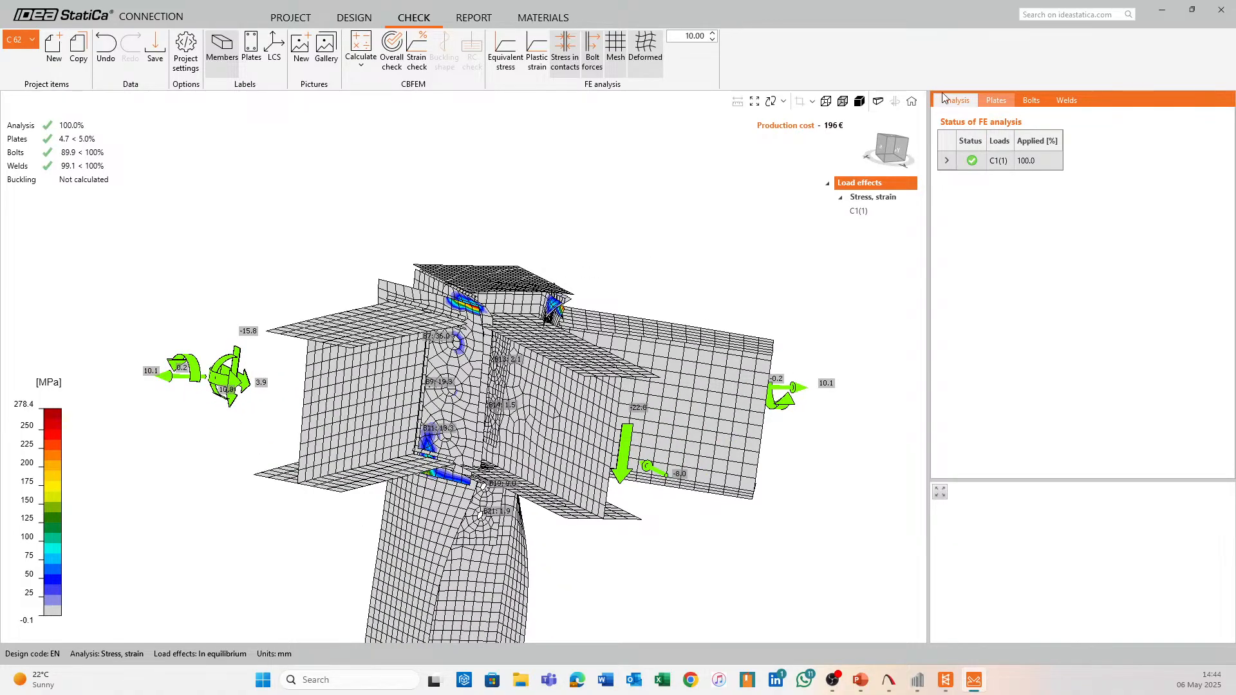
Review the plate check results for the members, column and end plates
left_click(991, 101)
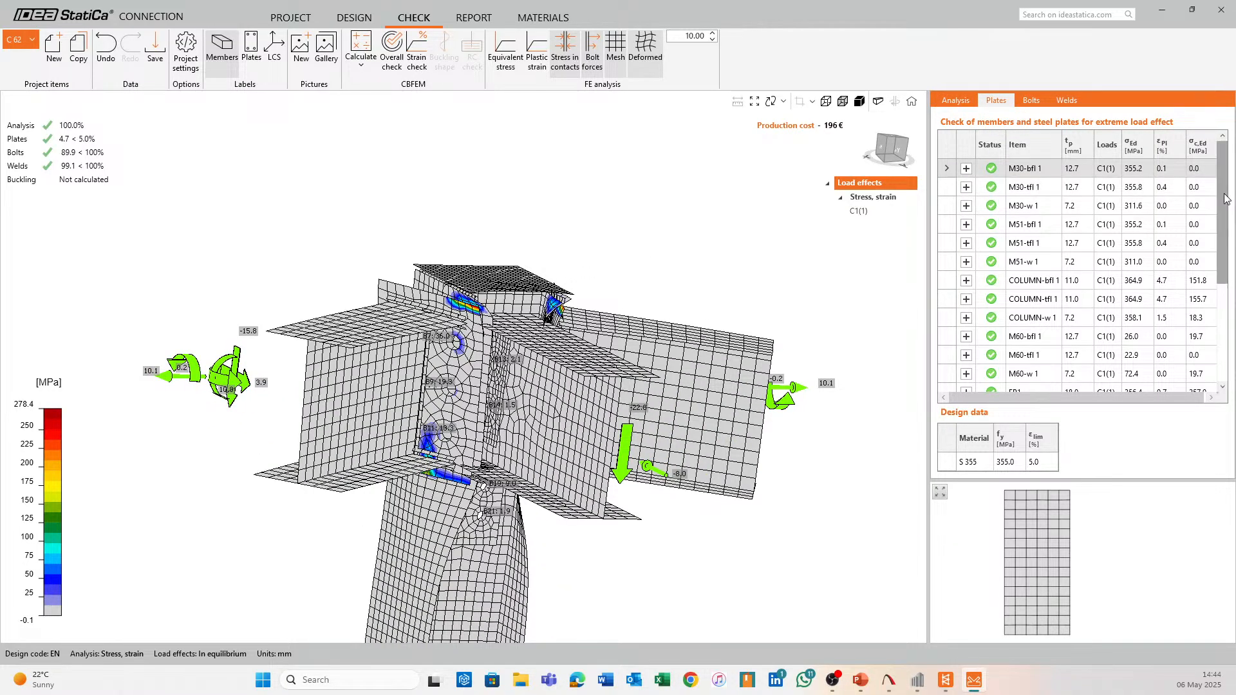
scroll(1226, 325, "down", 3)
scroll(1226, 325, "up", 3)
mouse_move(1226, 182)
left_mouse_down()
mouse_move(1231, 320)
mouse_move(1233, 179)
left_mouse_up()
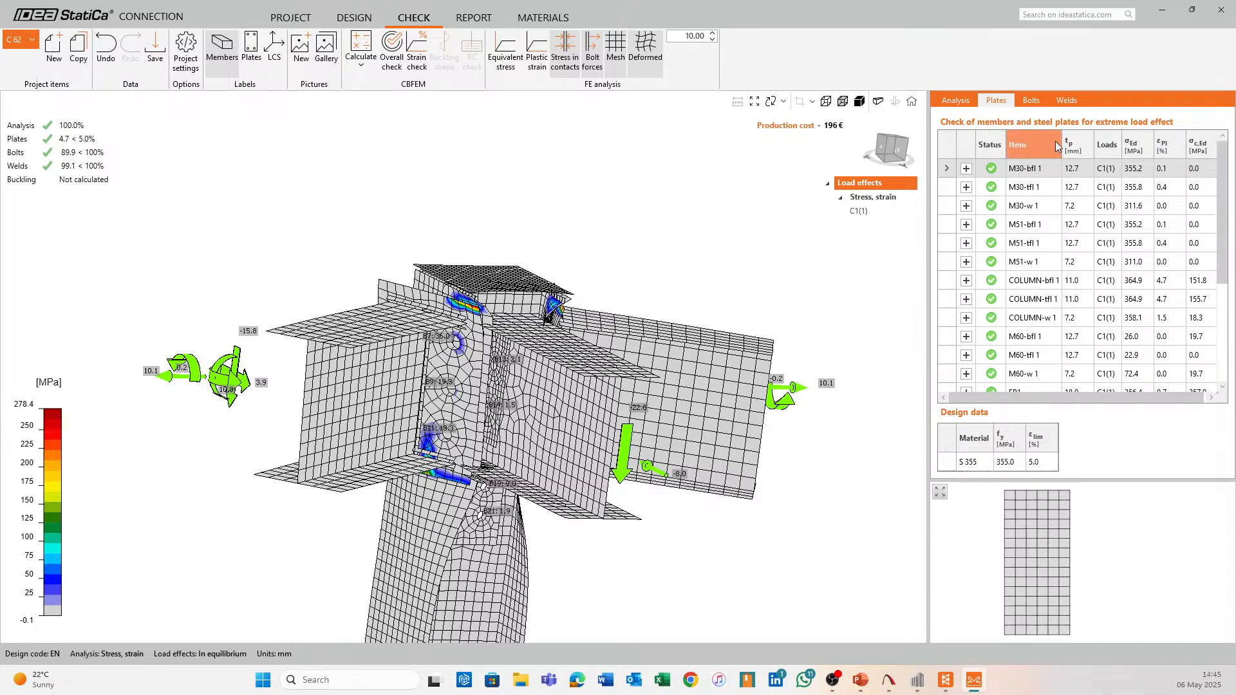
Review the bolt check results for all bolts from B1 to B22, including their utilization and detailing
left_click(1030, 101)
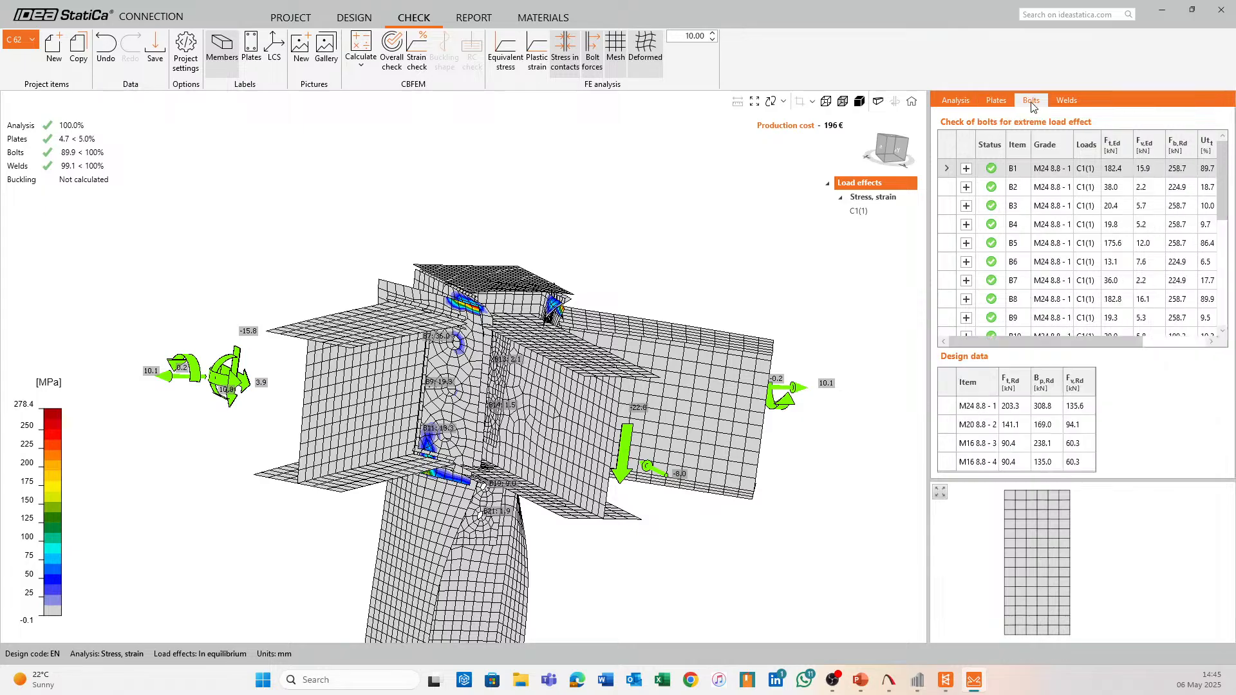
mouse_move(1027, 342)
left_mouse_down()
mouse_move(1050, 354)
mouse_move(1022, 353)
left_mouse_up()
left_click_drag(1094, 342, 1210, 354)
left_click_drag(1227, 222, 1182, 349)
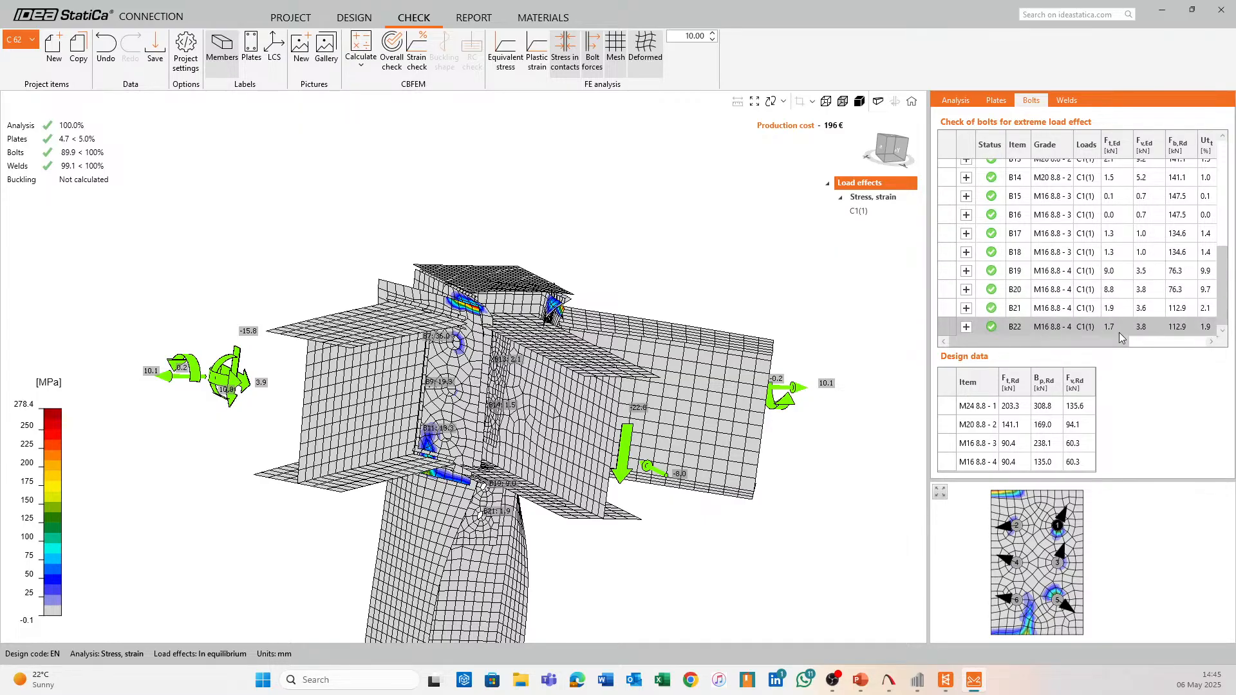
left_click_drag(1101, 338, 1178, 339)
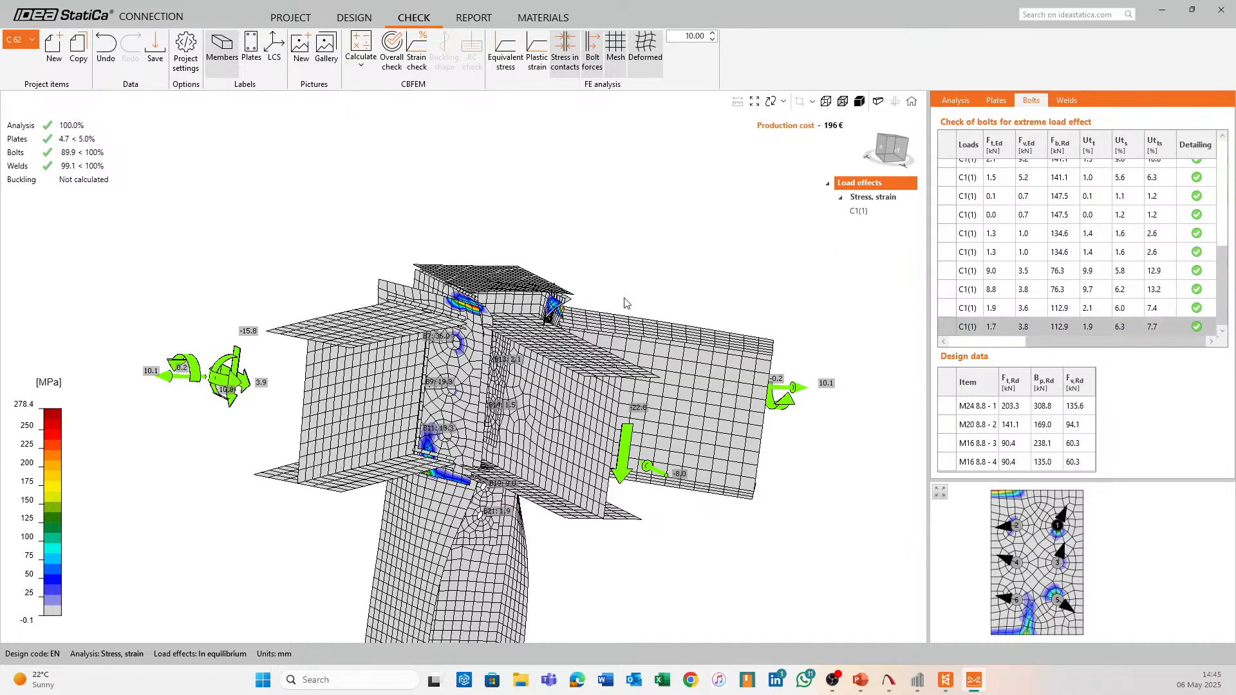
middle_click_drag(751, 296, 859, 222)
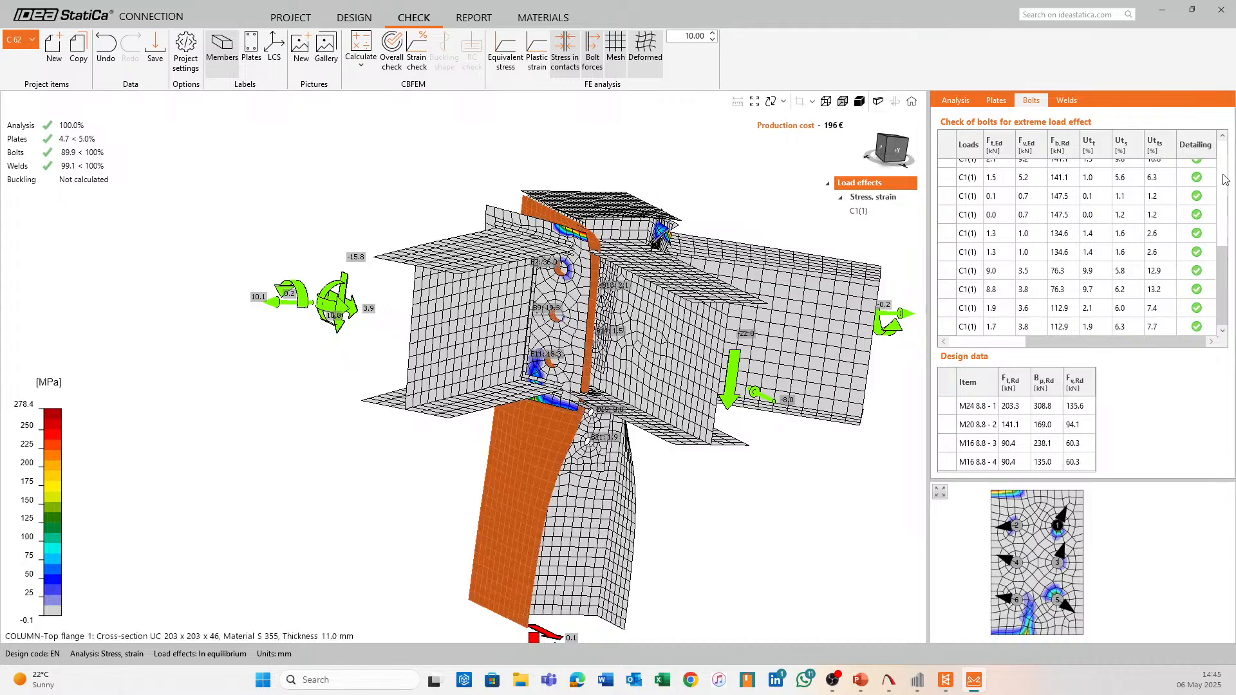
scroll(556, 193, "up", 3)
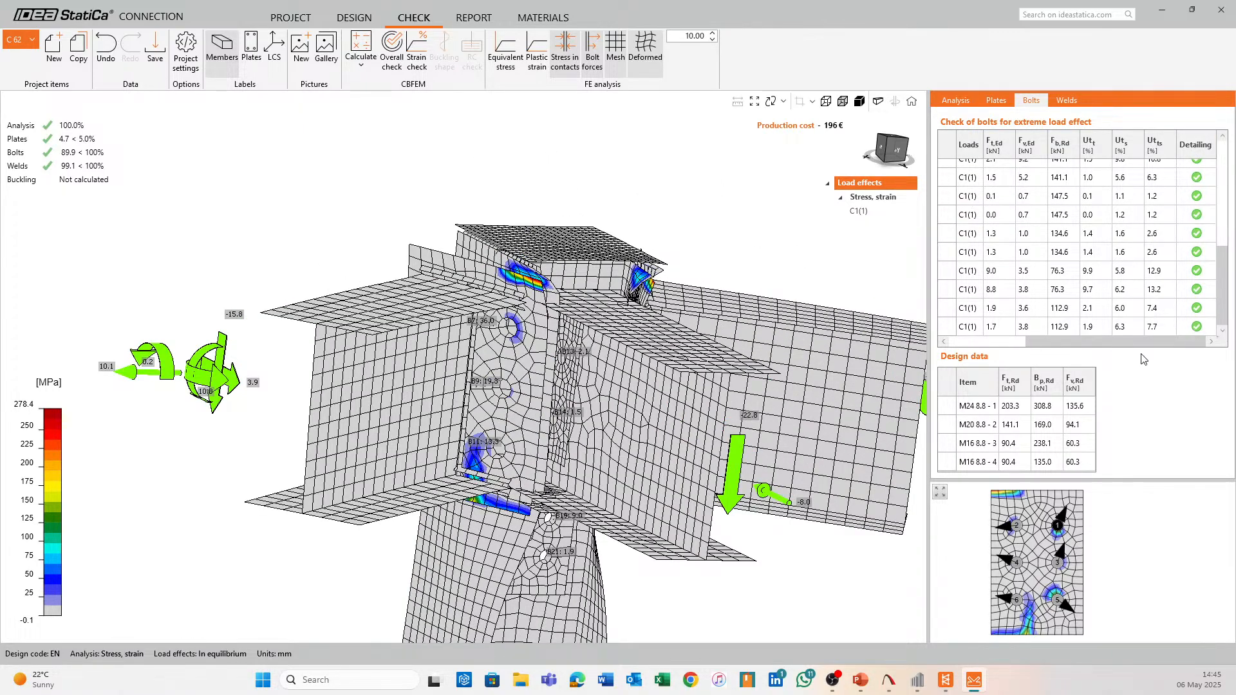
left_click_drag(1142, 341, 1062, 341)
scroll(989, 307, "up", 4)
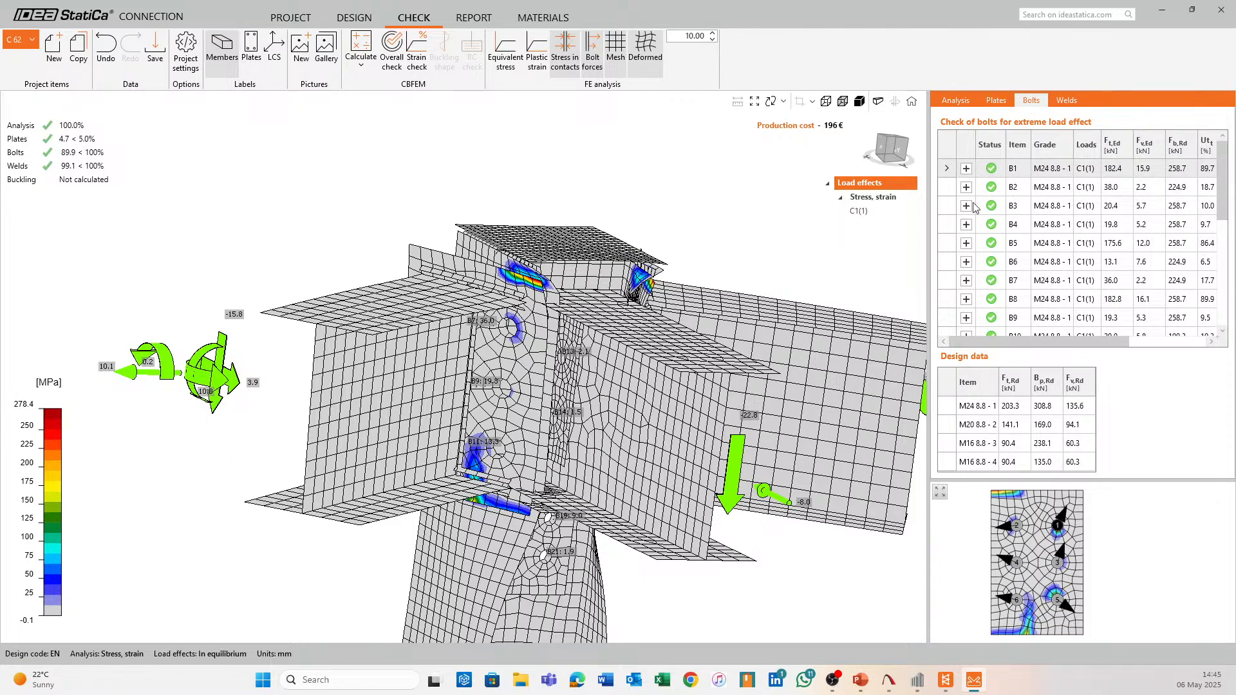
Expand the detailed check of bolt B1 and read through its resistance formulas
left_click(965, 168)
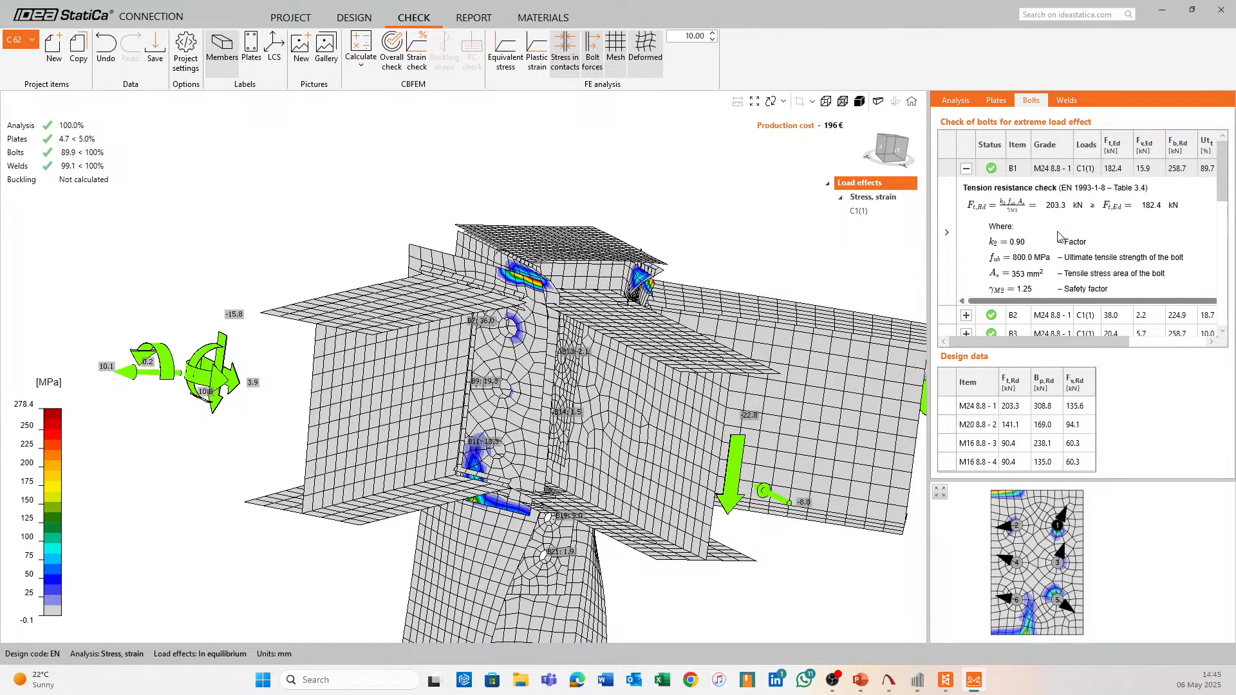
mouse_move(1222, 183)
left_mouse_down()
mouse_move(1223, 202)
mouse_move(1223, 180)
left_mouse_up()
scroll(1194, 226, "down", 8)
scroll(1194, 230, "down", 6)
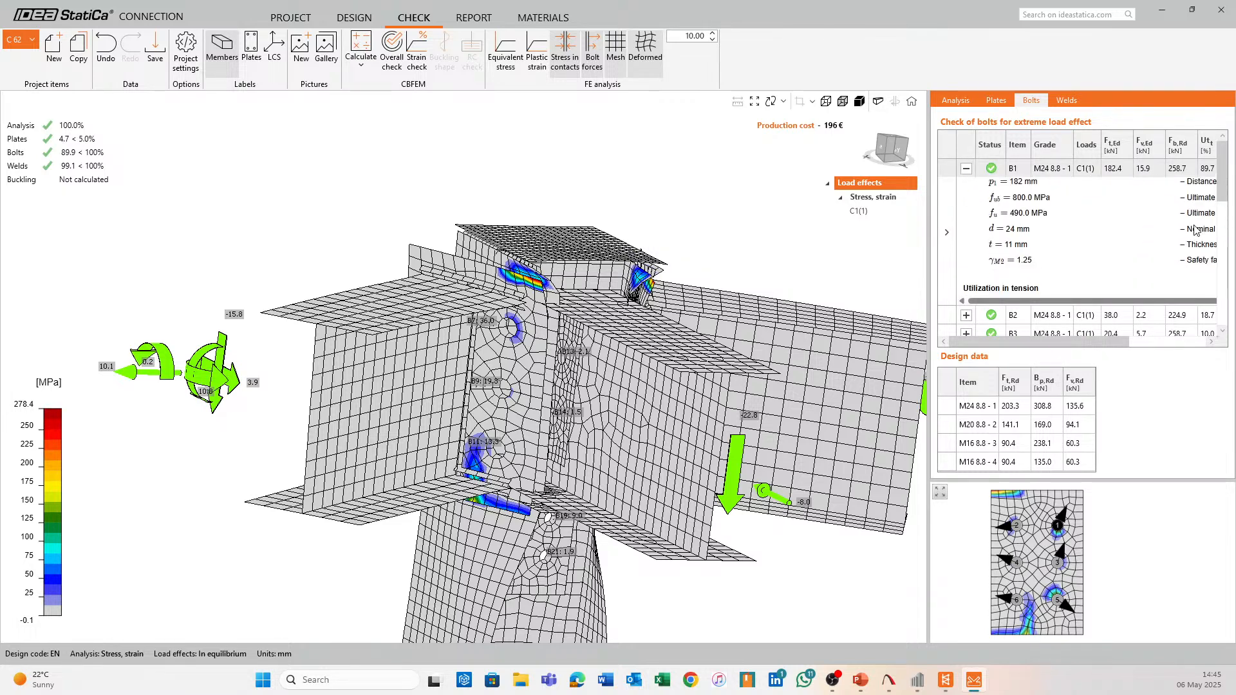
Review the weld check results, including stresses, utilization and detailing status
left_click(1067, 102)
left_click_drag(1223, 207, 1221, 273)
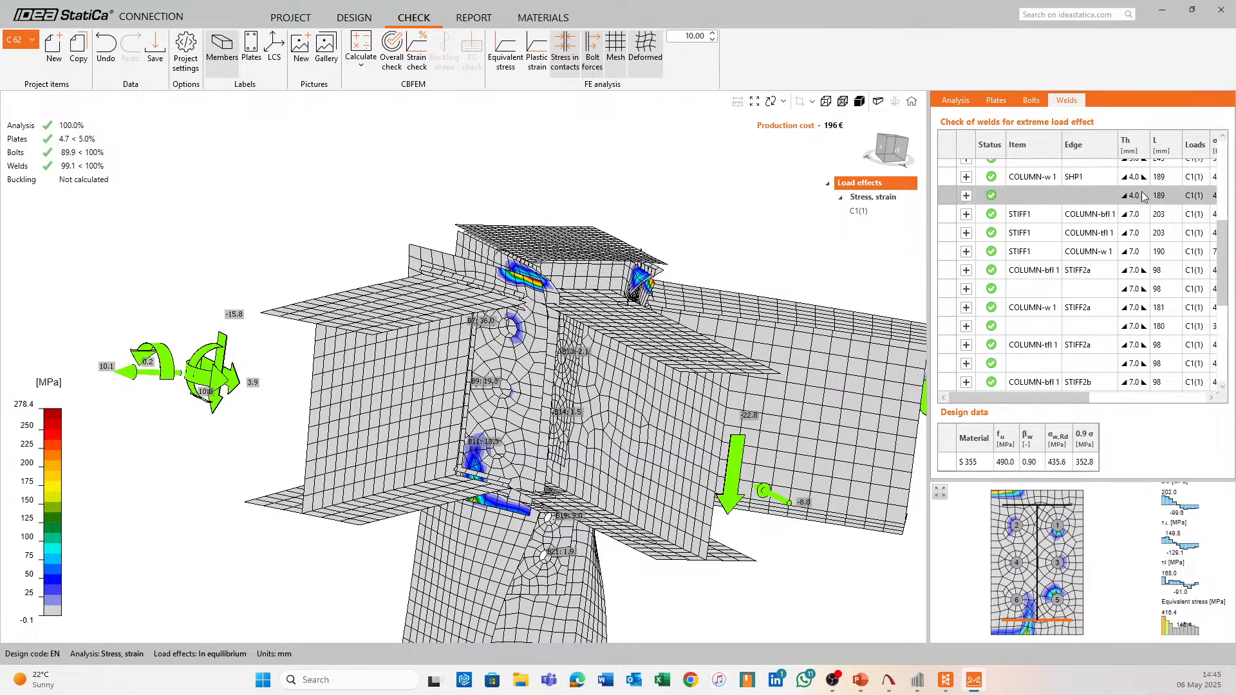
left_click_drag(1090, 397, 1203, 408)
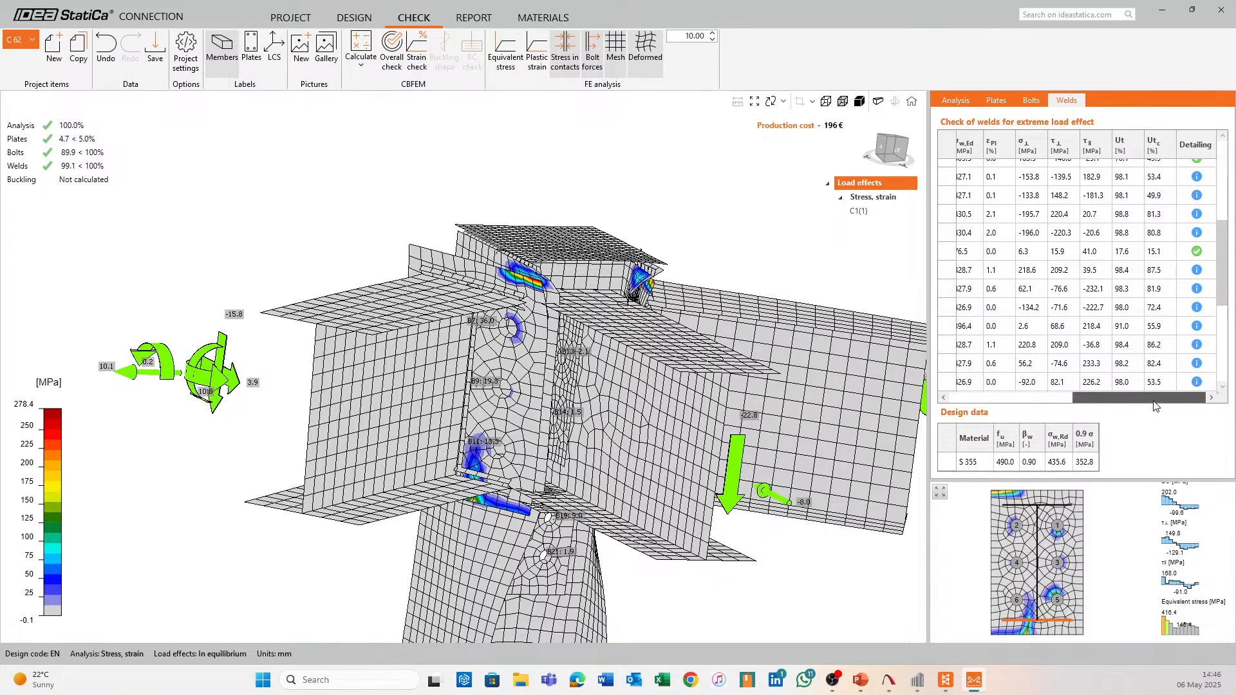
left_click_drag(1151, 397, 1028, 399)
Read the detailing check of the weld between STIFF1 and COLUMN-tfl 1, highlight its code reference and collapse the details
left_click(966, 232)
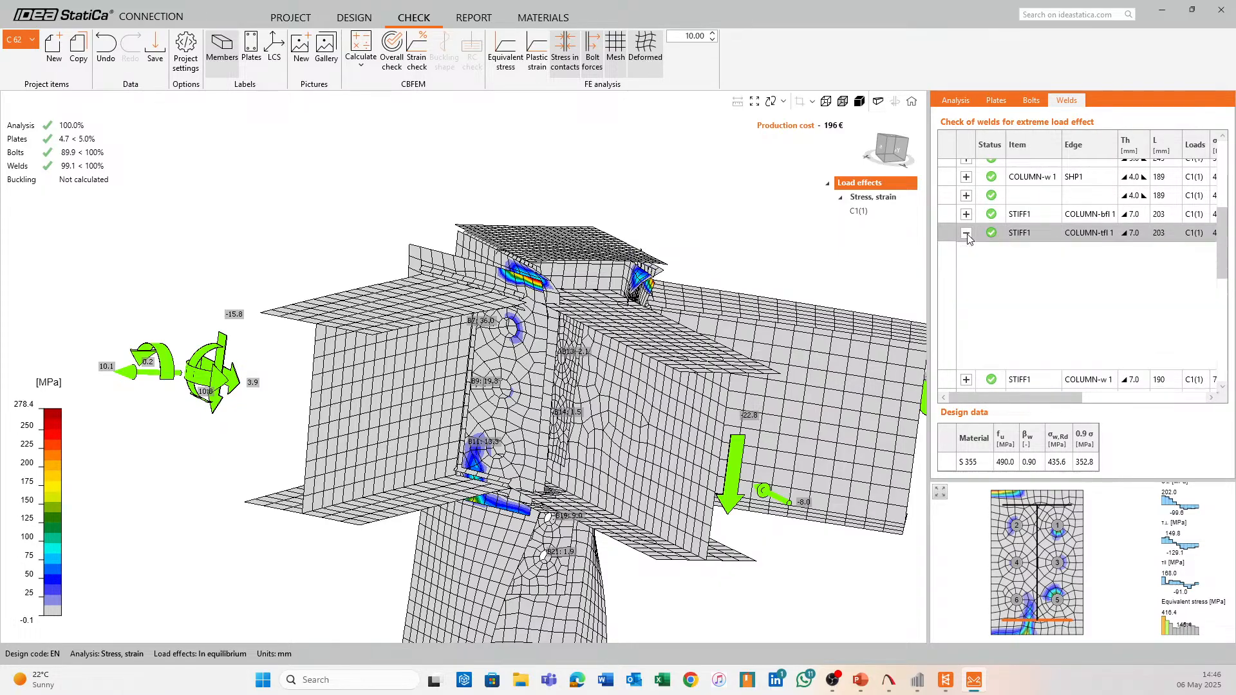
scroll(1149, 304, "down", 5)
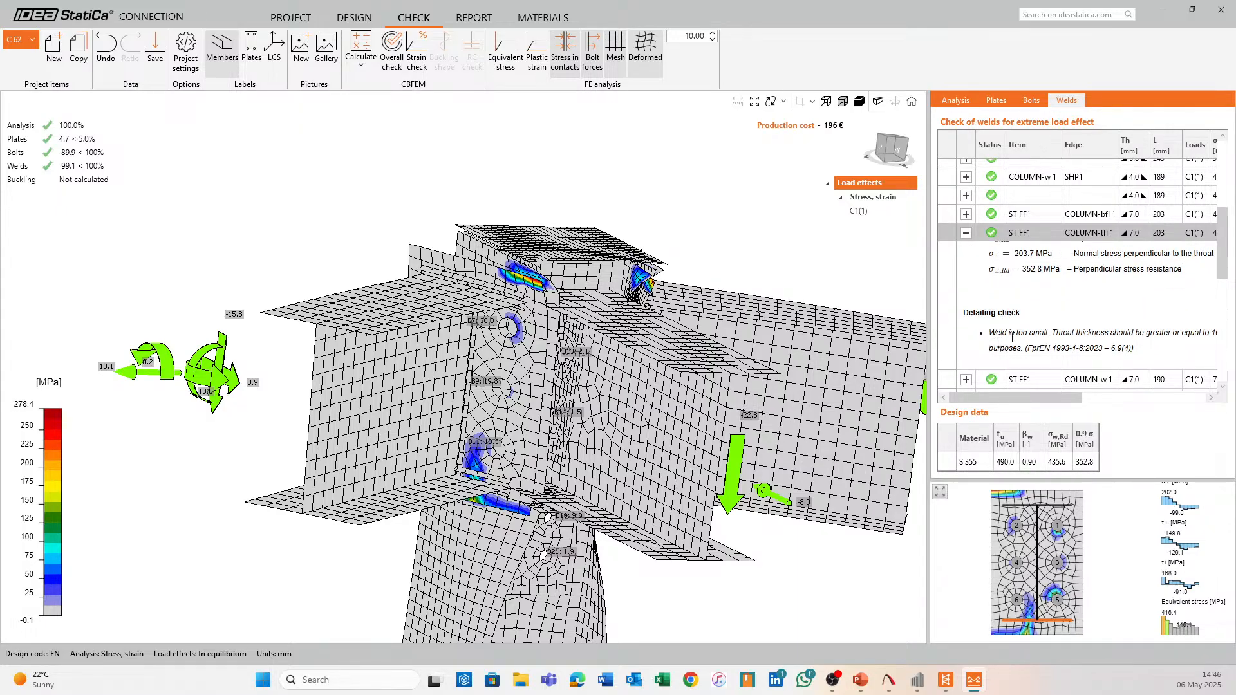
mouse_move(1030, 397)
left_mouse_down()
mouse_move(1161, 409)
mouse_move(1040, 412)
left_mouse_up()
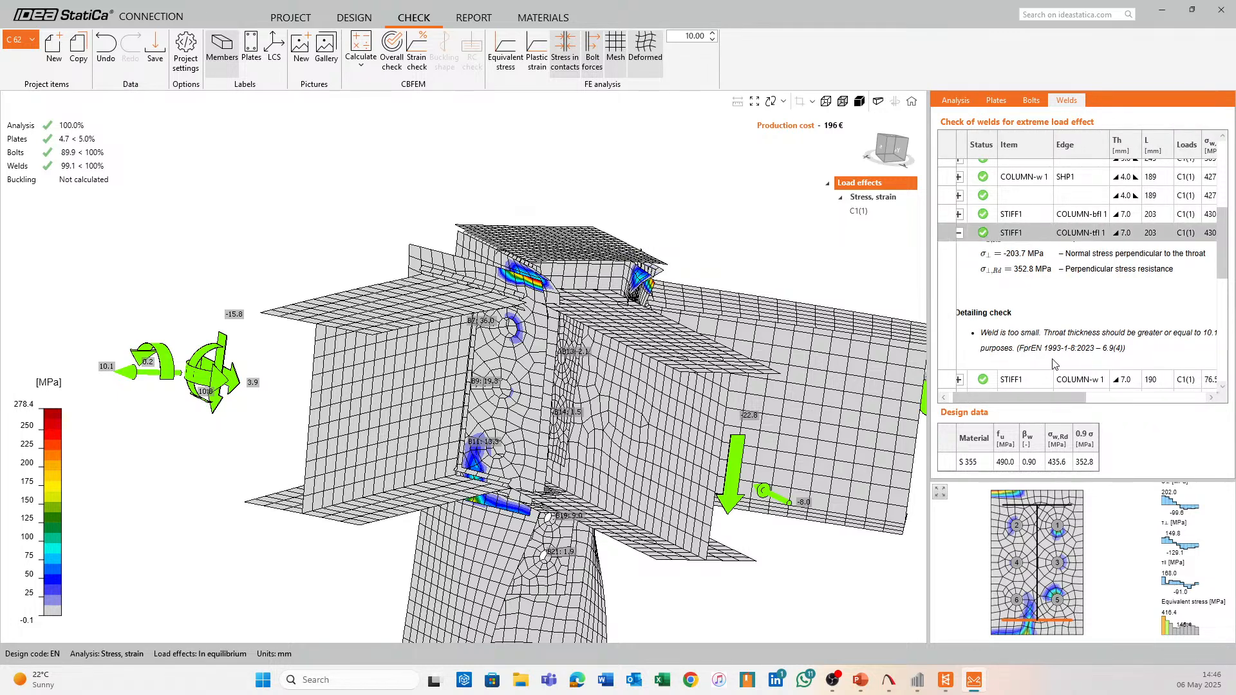
left_click_drag(1030, 348, 1120, 348)
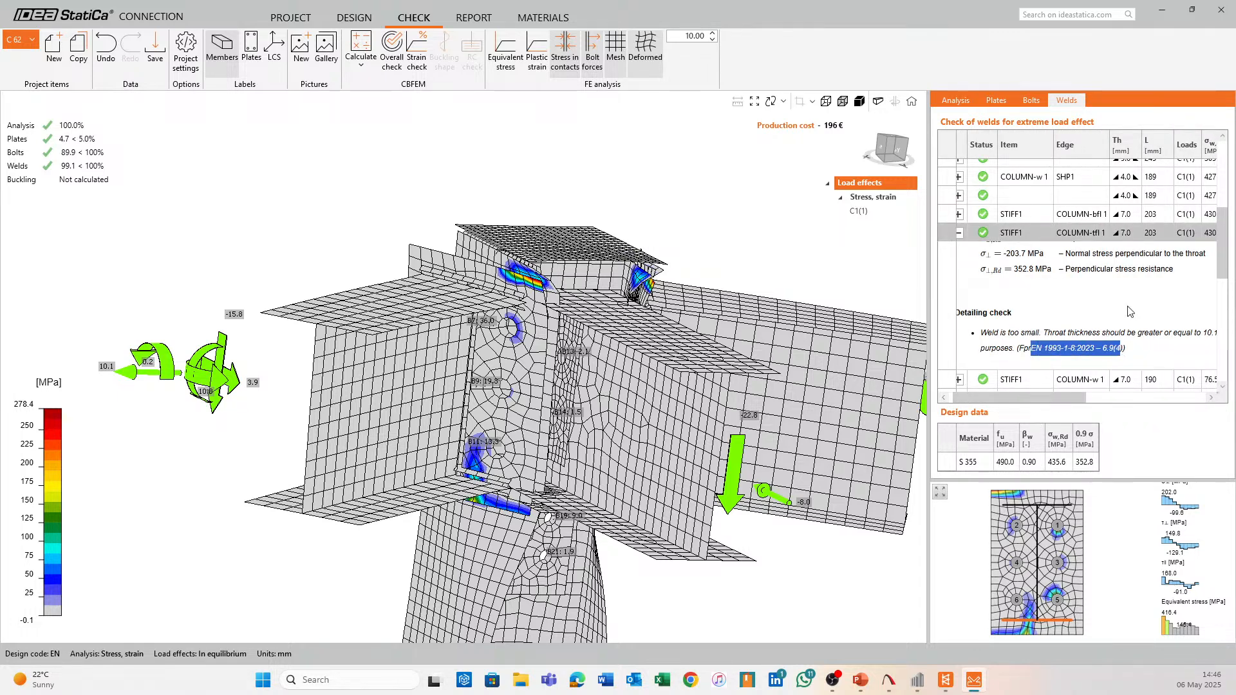
left_click(959, 233)
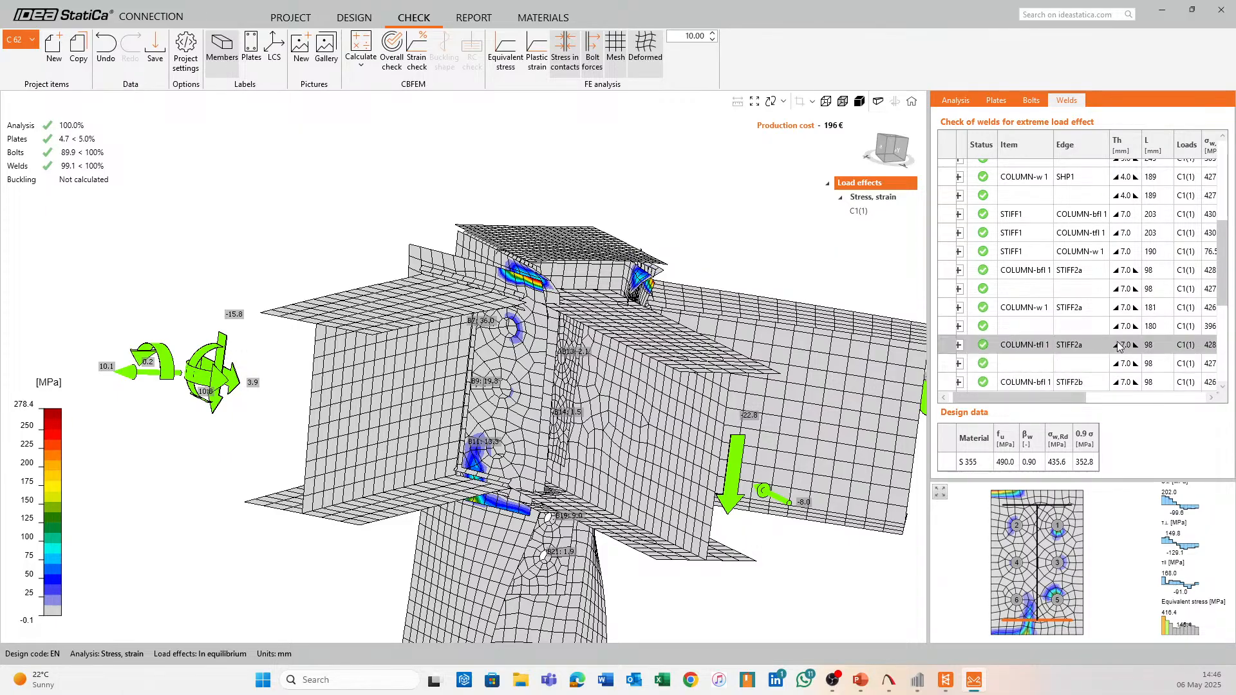
Look over the weld checks for end plates EP1 and EP2 and view the whole deformed joint
scroll(1127, 304, "up", 2)
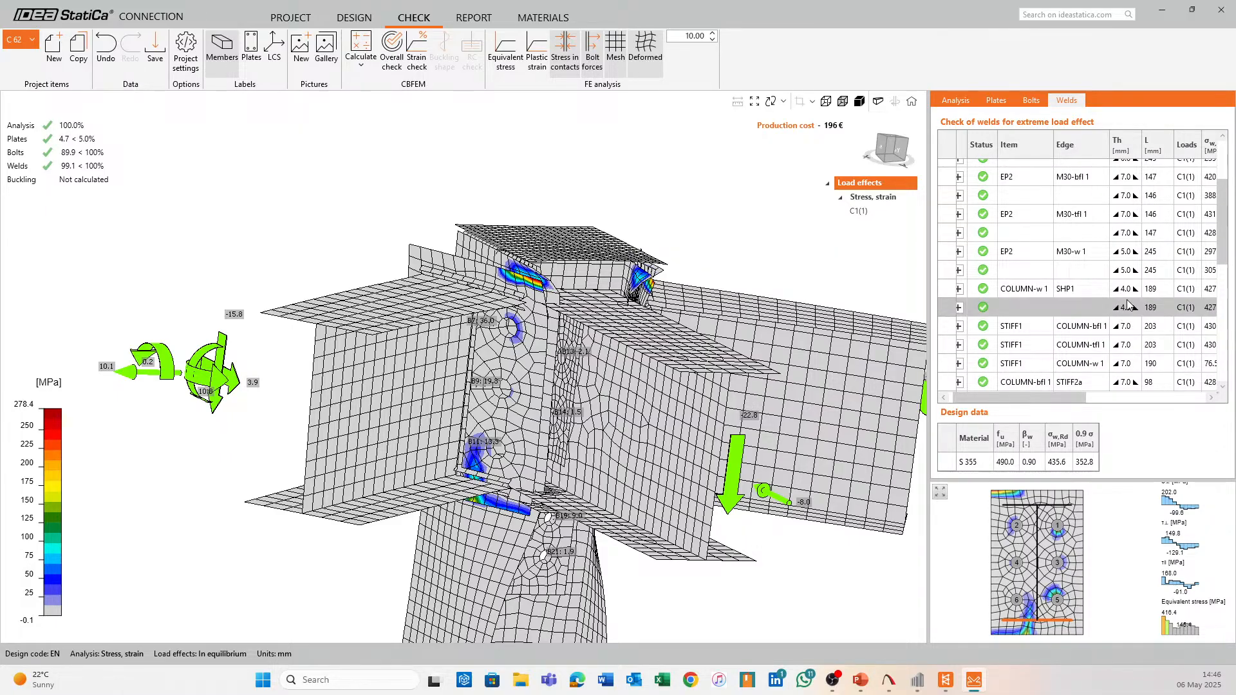
scroll(1127, 304, "up", 2)
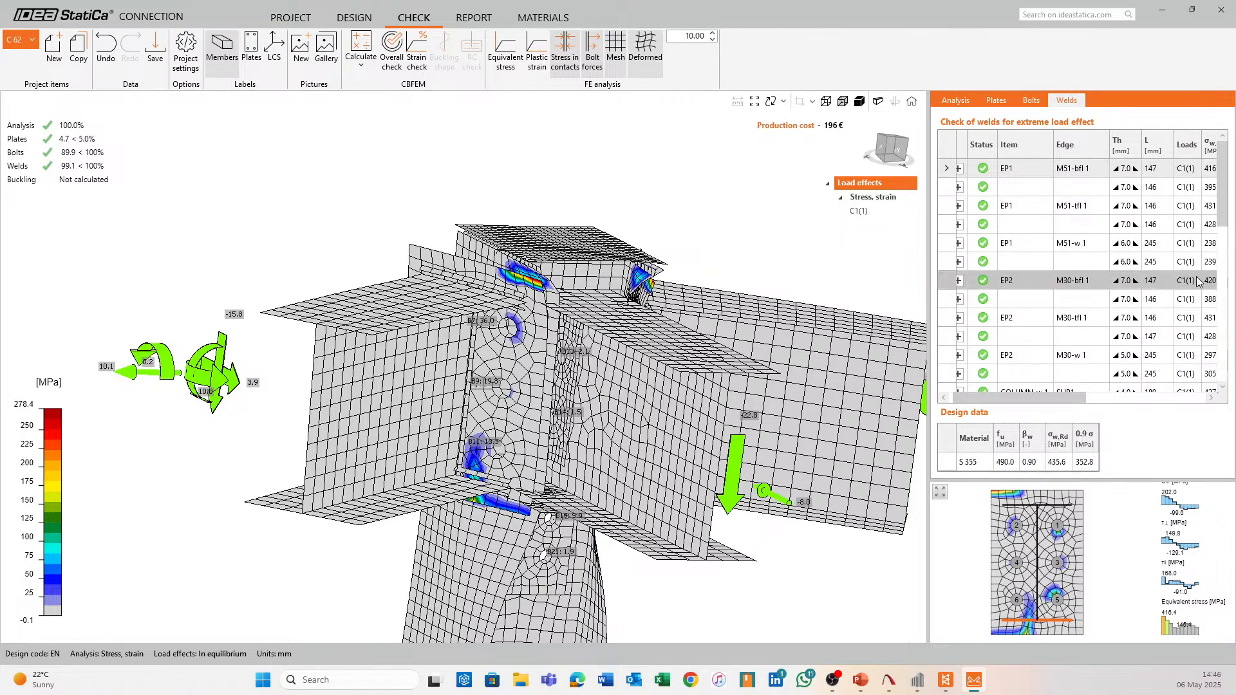
middle_click_drag(702, 218, 667, 188)
scroll(668, 187, "down", 2)
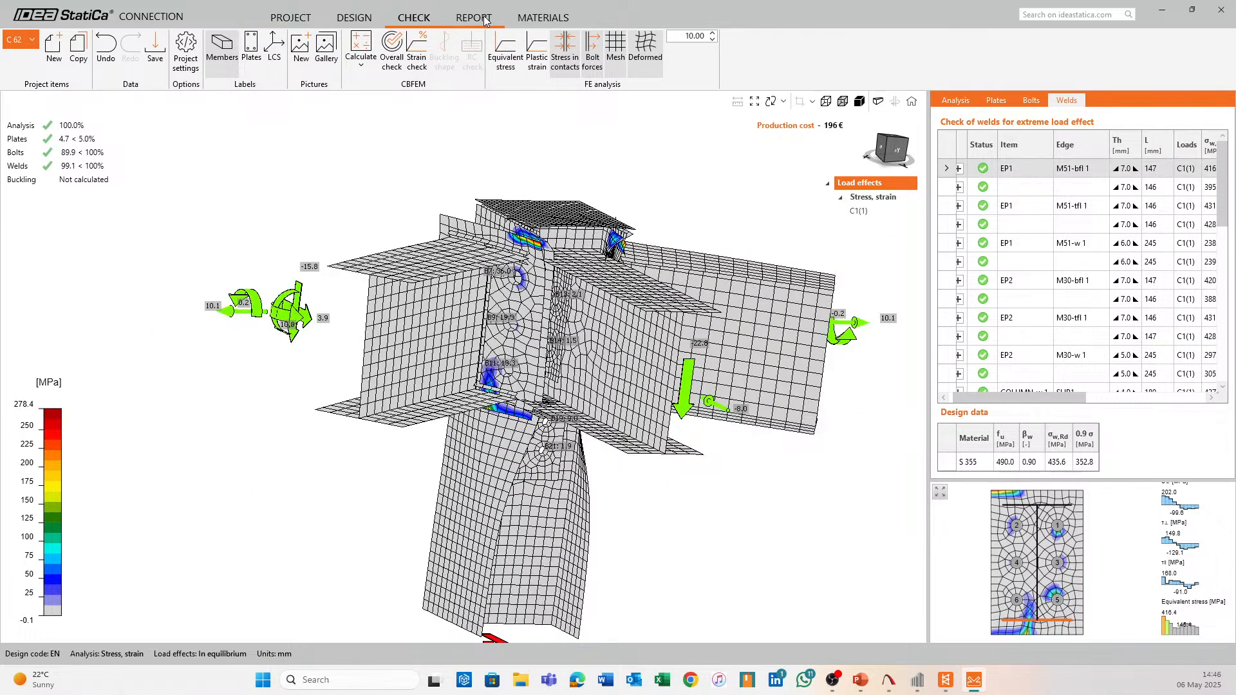
Include the code settings, theoretical background and software info in the detailed report for C 62
left_click(486, 20)
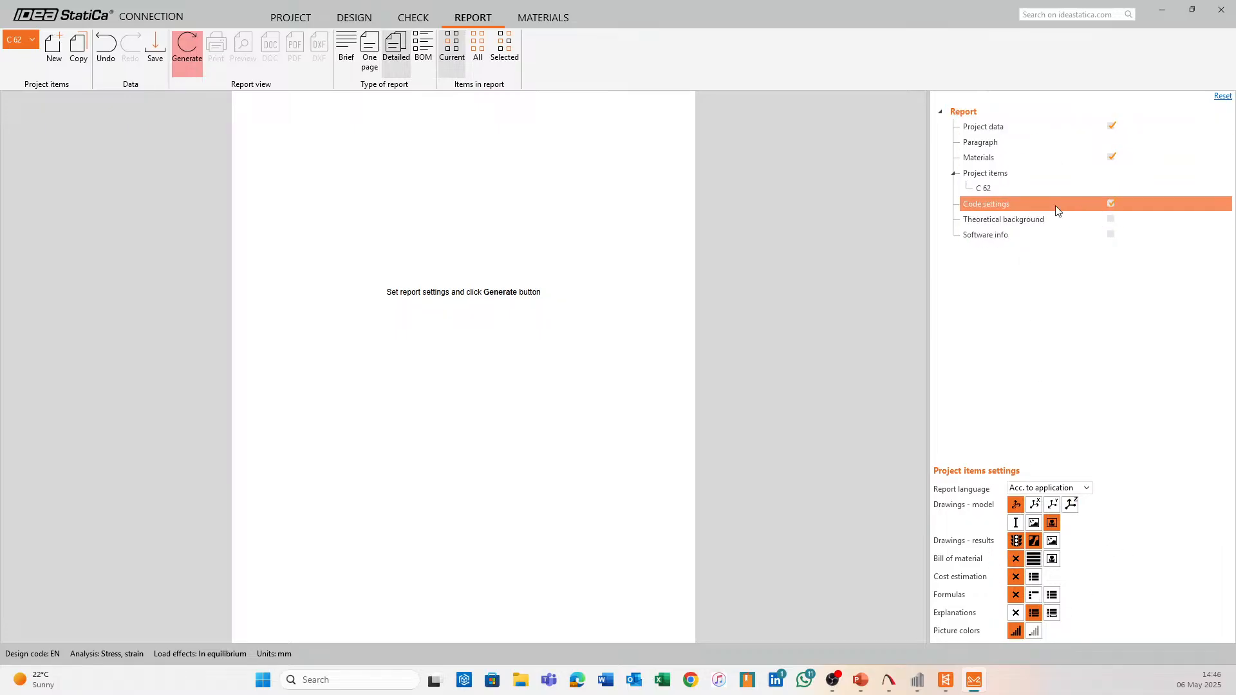
left_click(1111, 219)
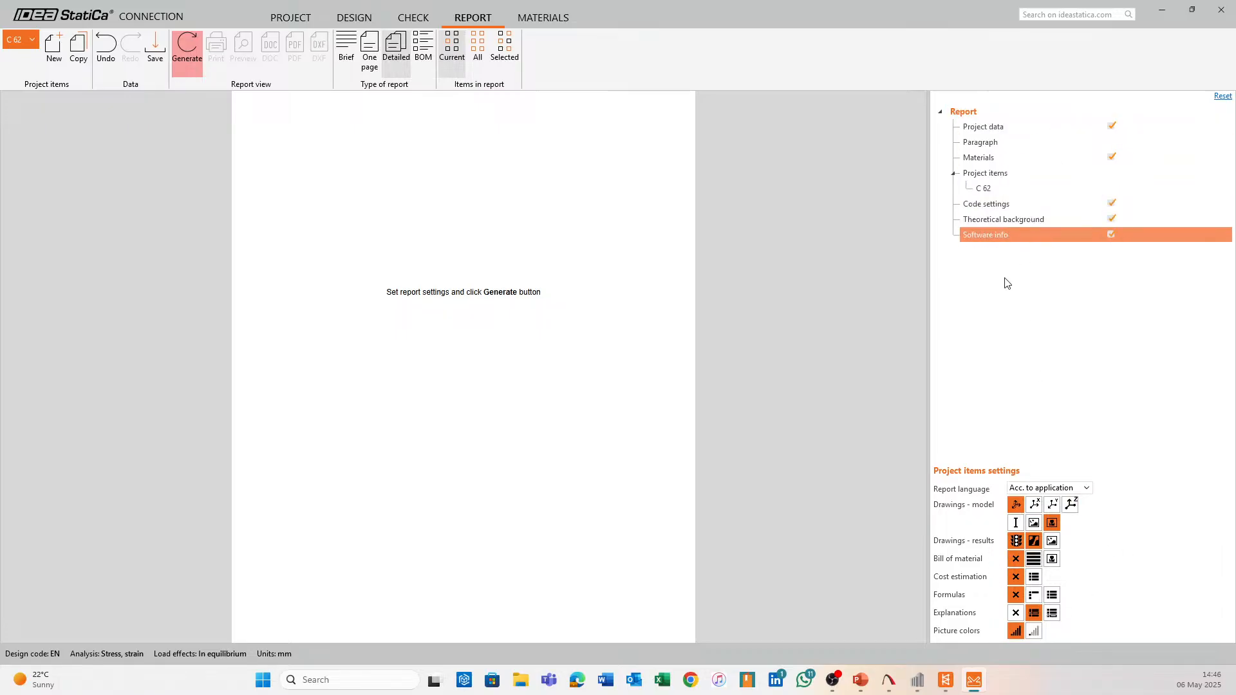
Add the bill of material, cost estimation and the fullest formulas and explanations to the report, and generate it
left_click(1033, 559)
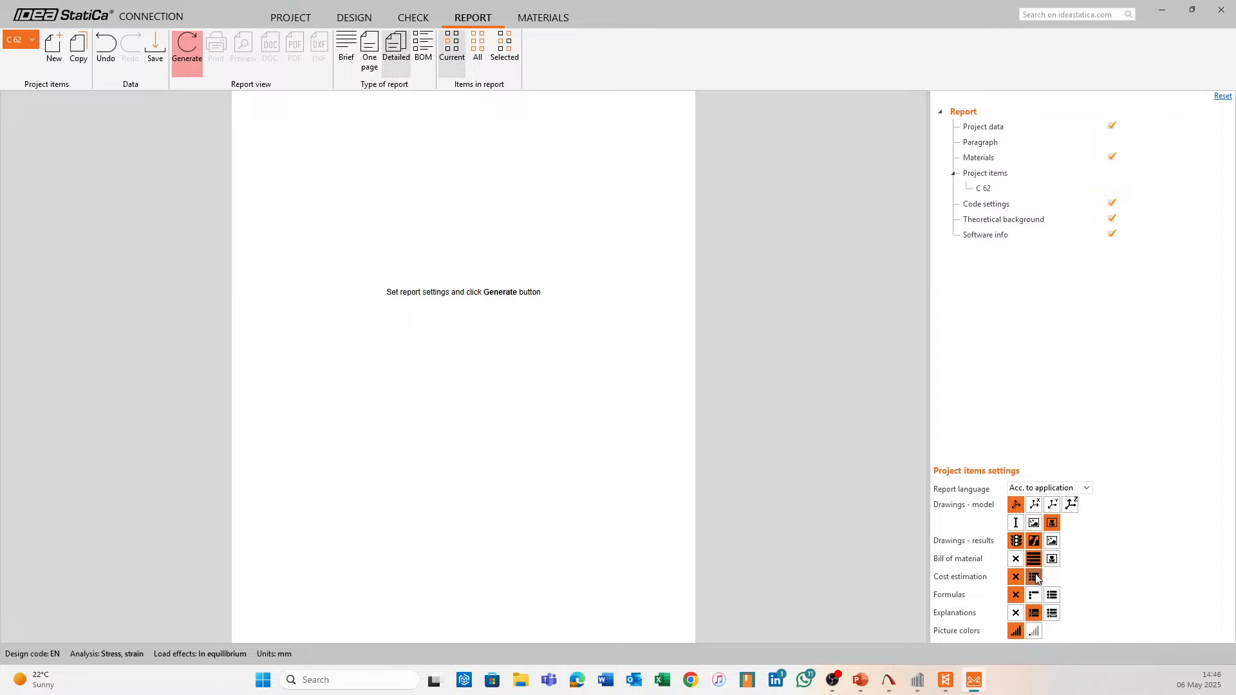
left_click(1033, 576)
left_click(1051, 594)
left_click(1051, 612)
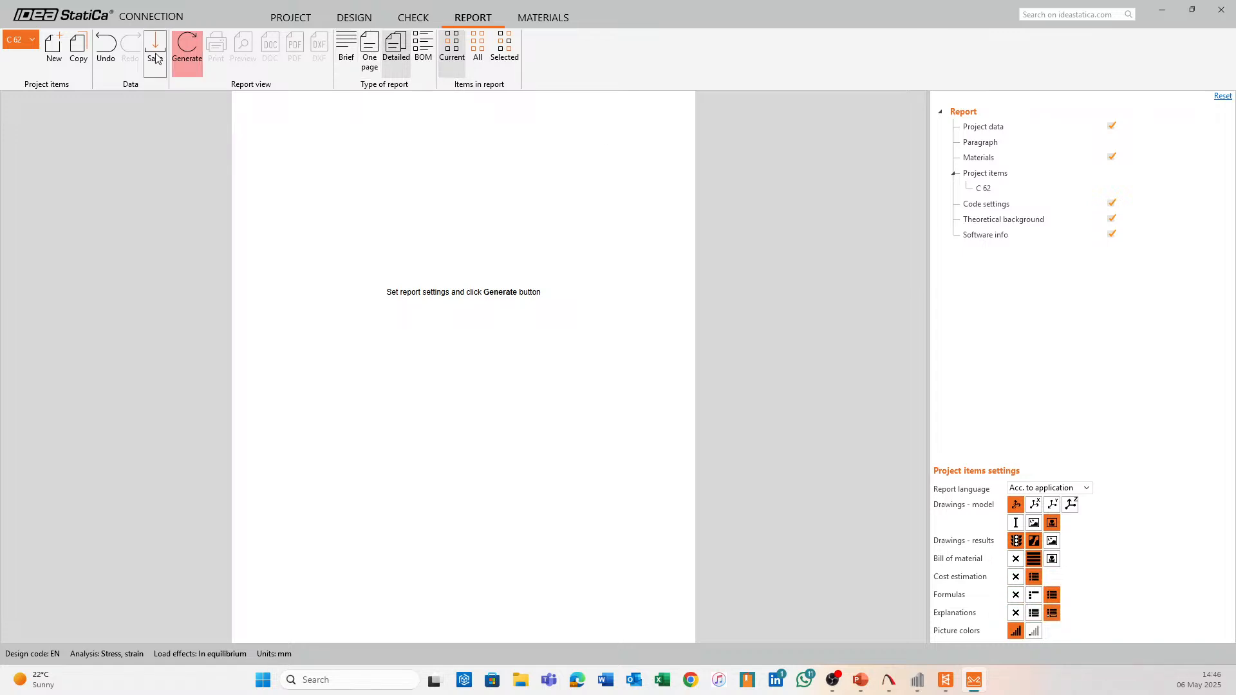
left_click(199, 49)
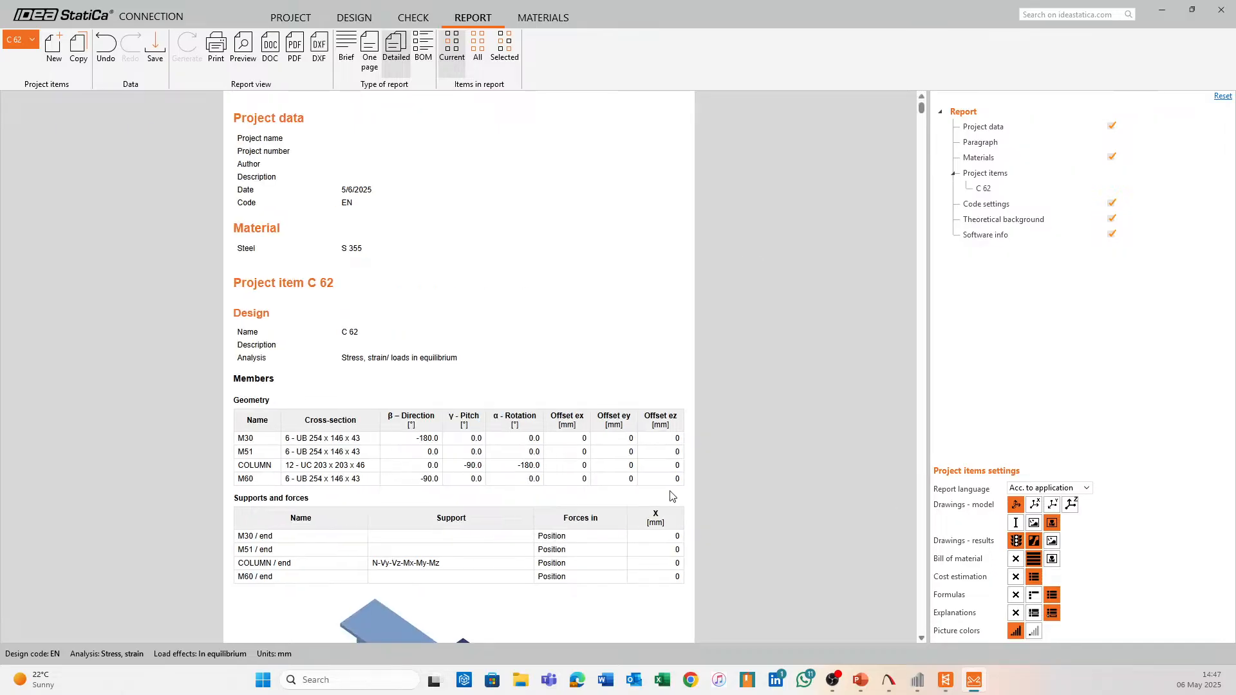
Read the report's opening sections, covering members, cross-sections, load effects, check summary and detailed plate results
scroll(557, 437, "down", 6)
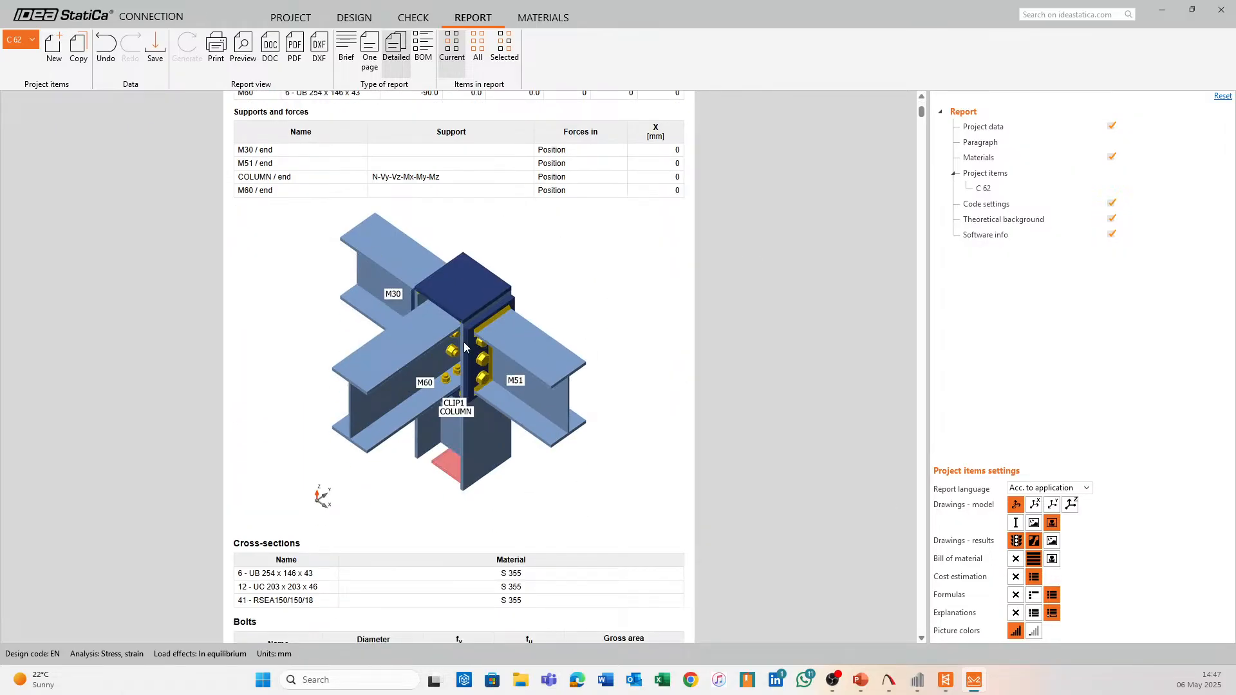
scroll(557, 207, "down", 2)
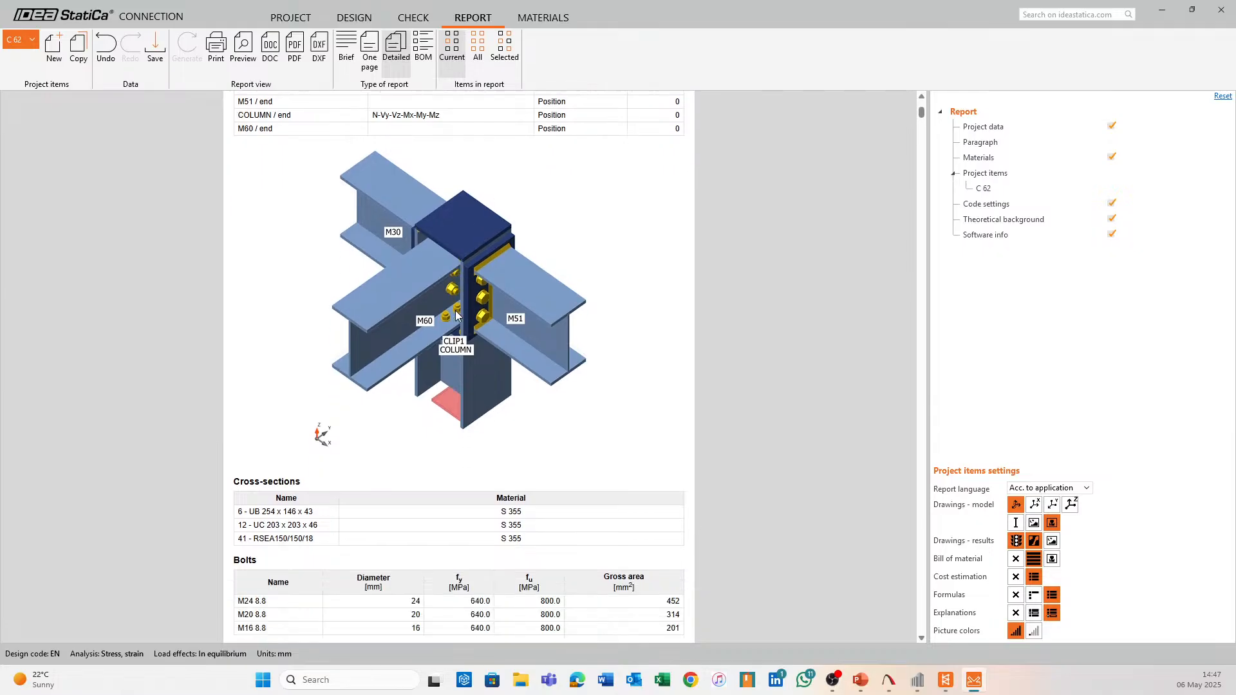
scroll(402, 259, "down", 12)
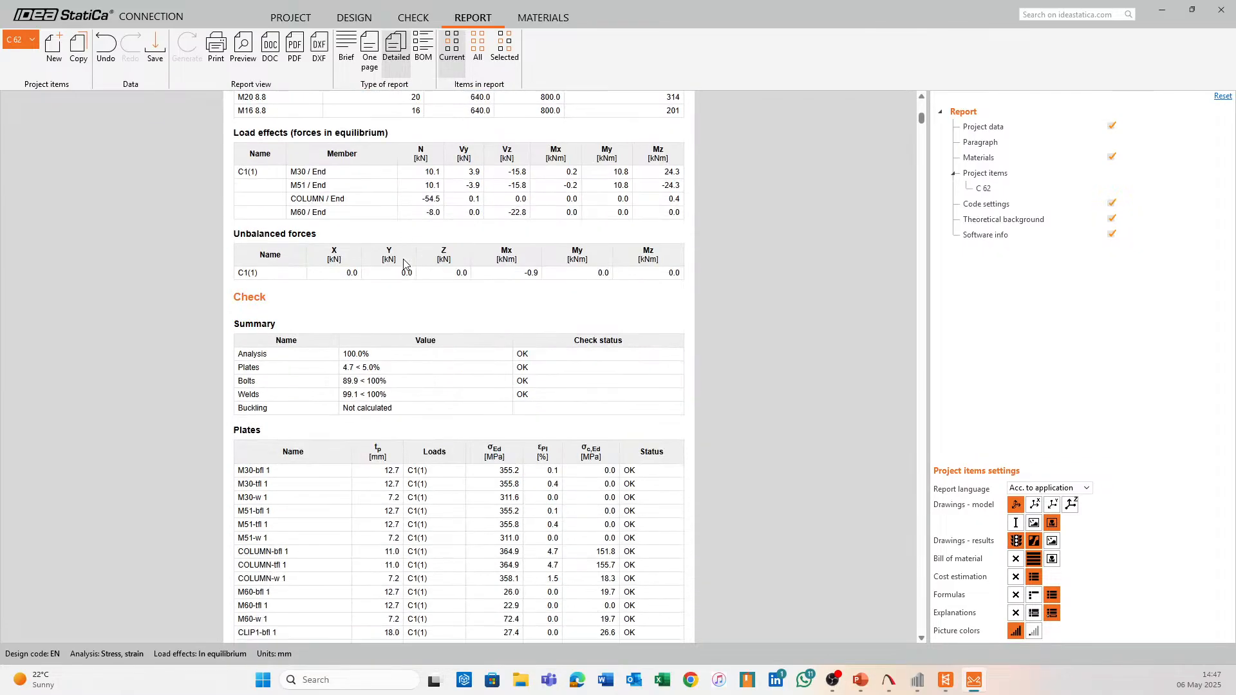
scroll(489, 238, "down", 18)
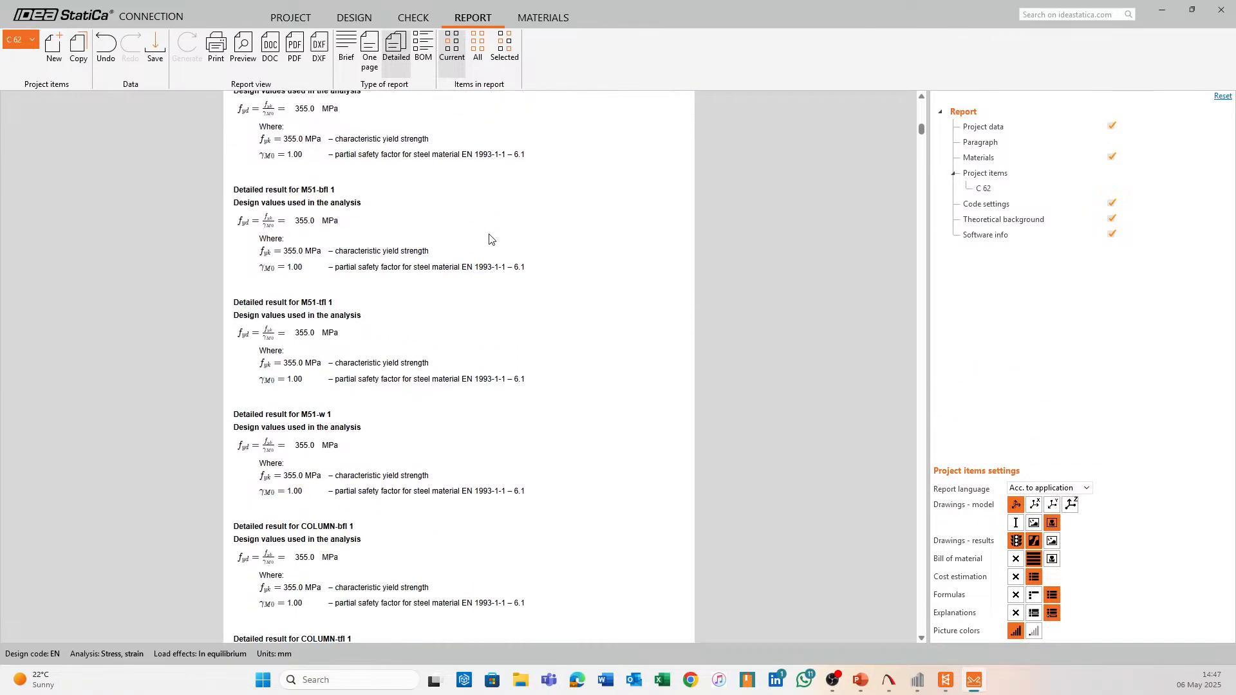
Examine the report's result pictures of the joint, including the overall check, strain check and equivalent stress
scroll(921, 134, "down", 20)
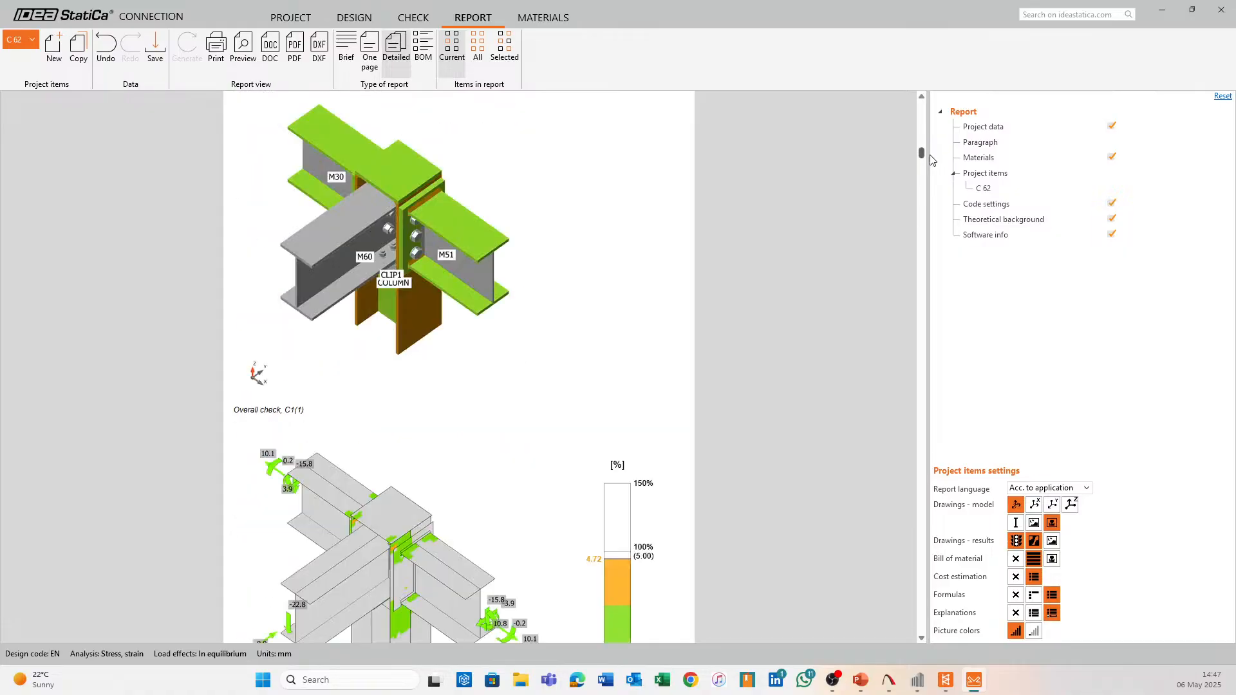
scroll(659, 332, "up", 10)
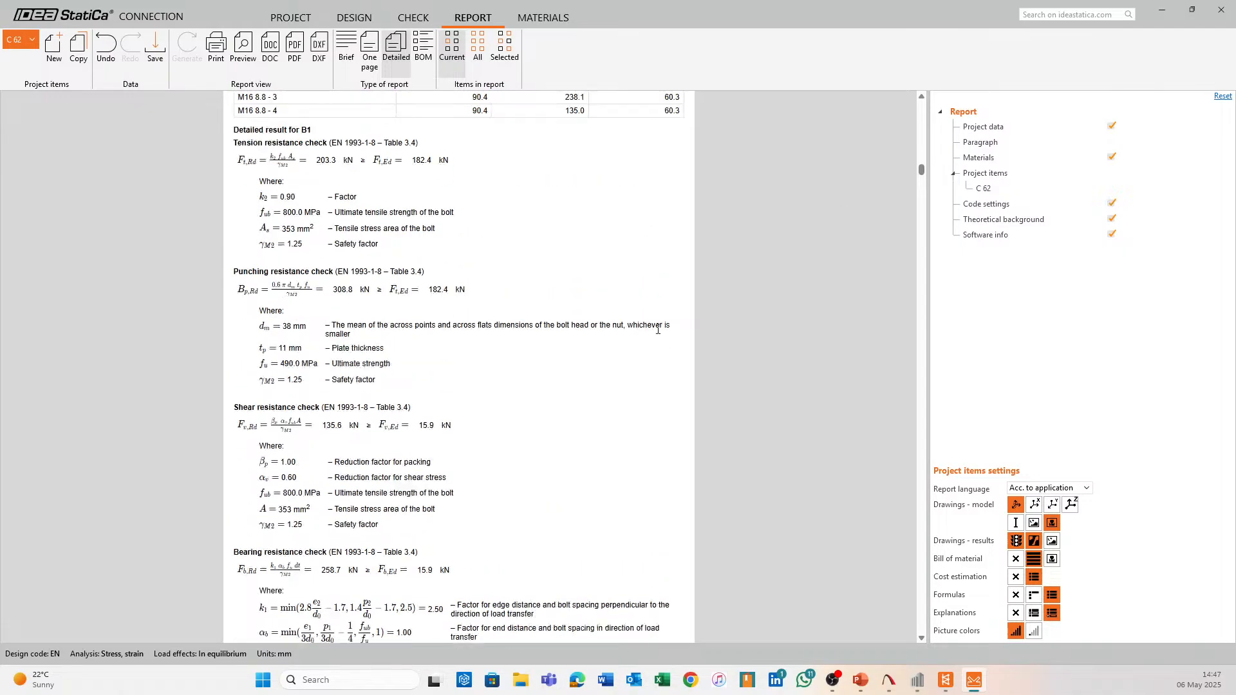
scroll(502, 442, "up", 6)
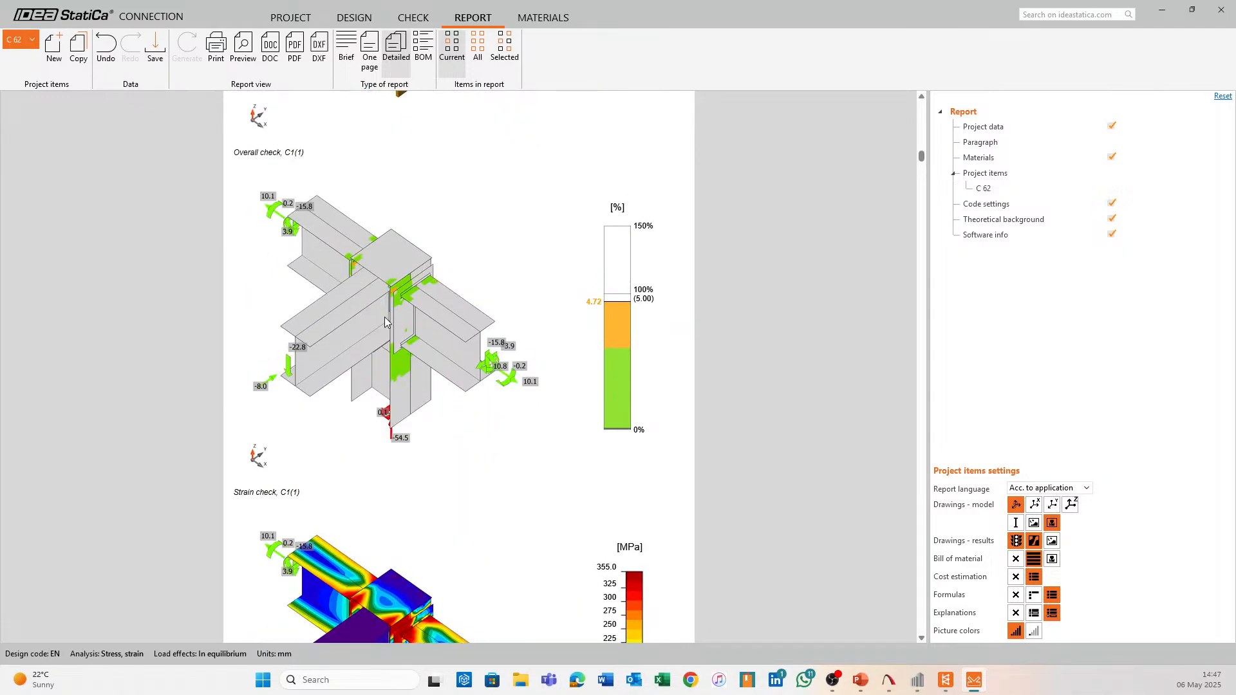
scroll(455, 311, "up", 3)
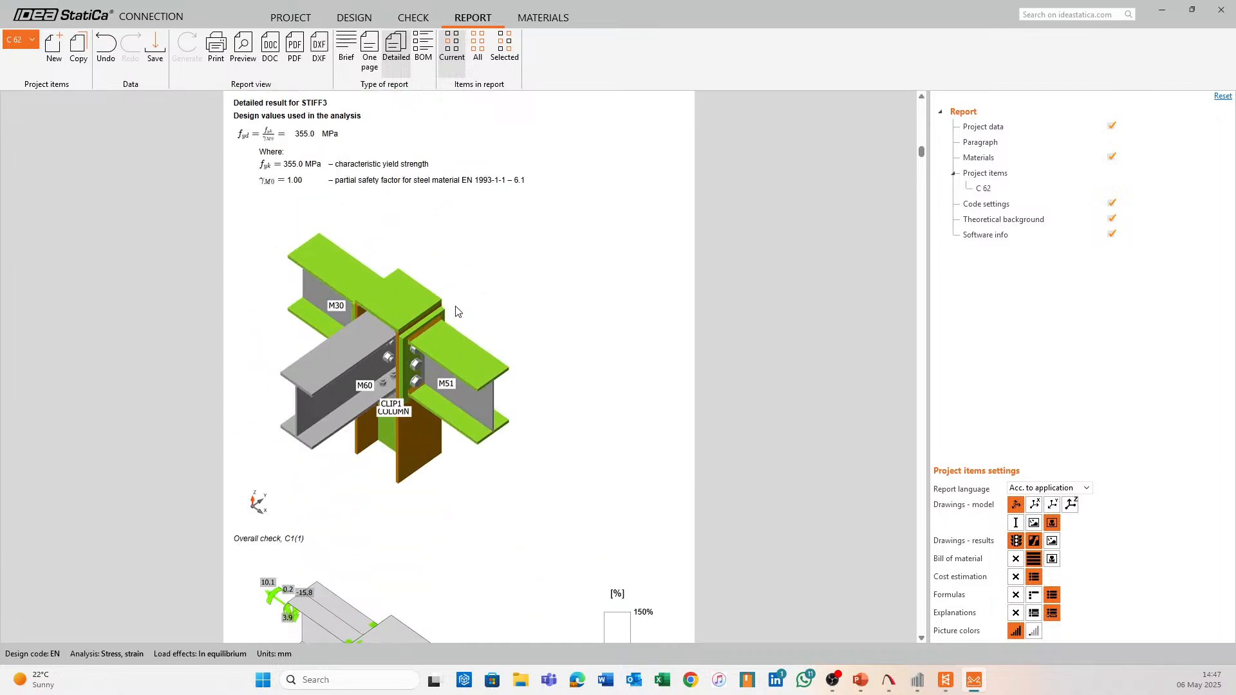
scroll(440, 225, "down", 3)
scroll(438, 225, "down", 15)
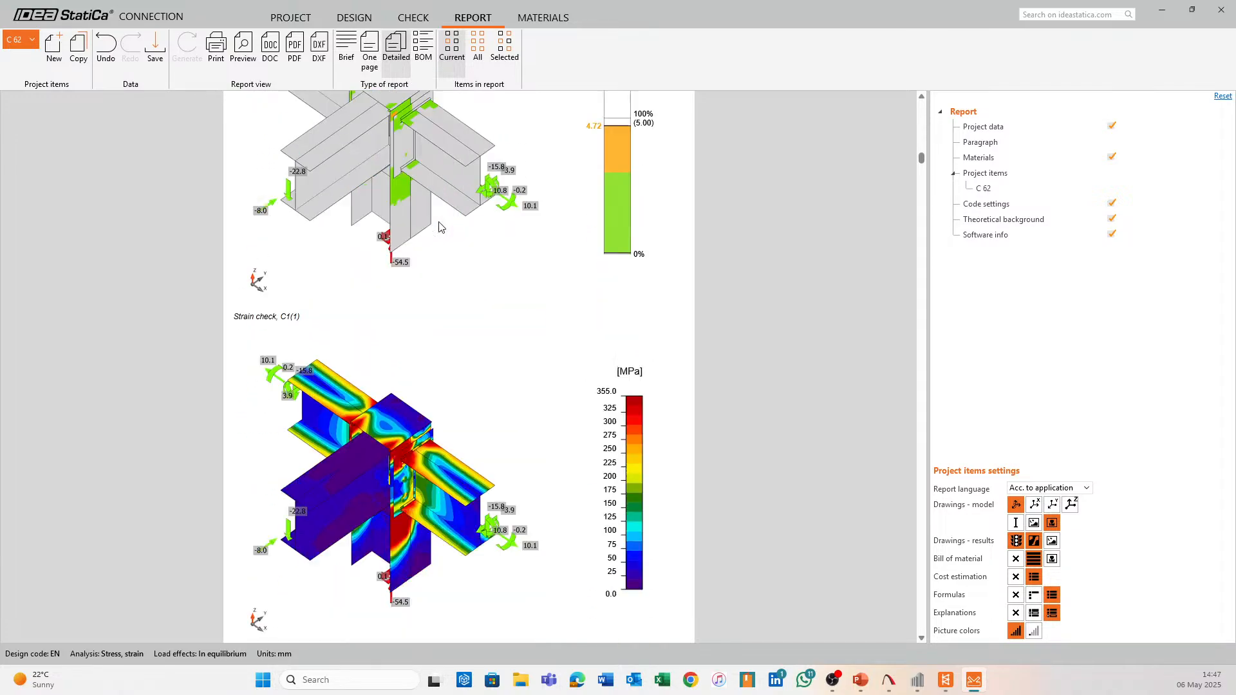
Look through the report's detailed bolt results for tension, punching, shear and bearing resistance and their utilization
scroll(447, 226, "down", 14)
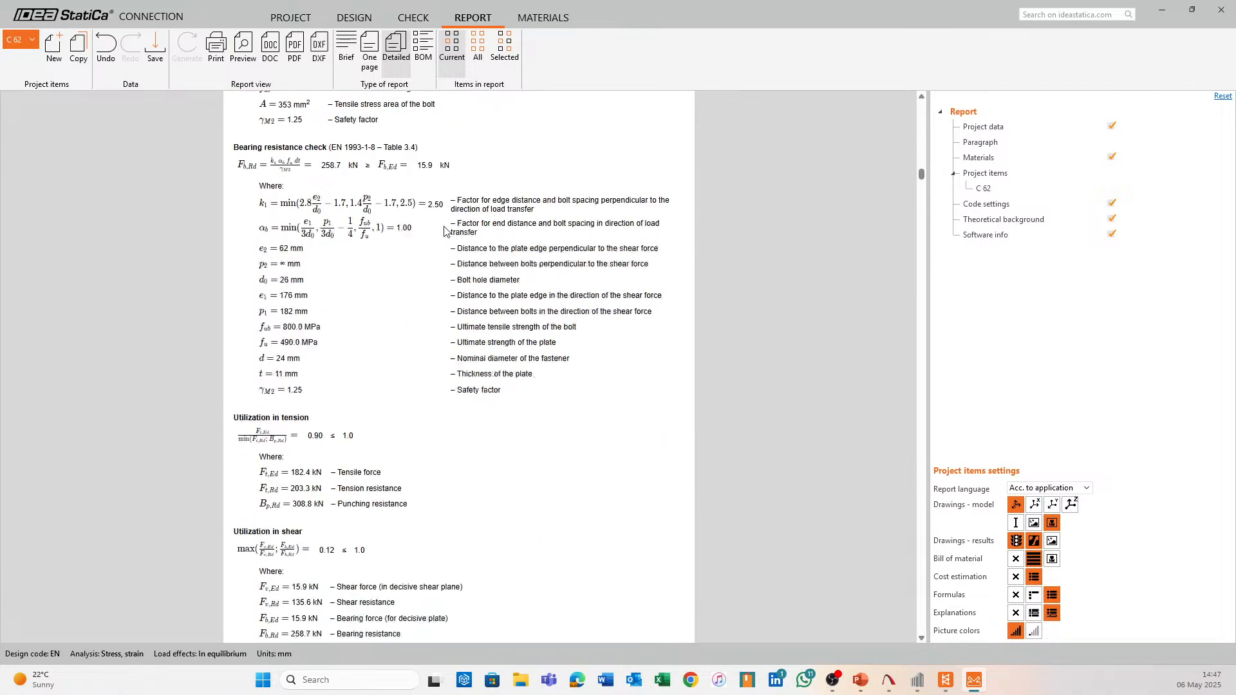
scroll(447, 185, "down", 12)
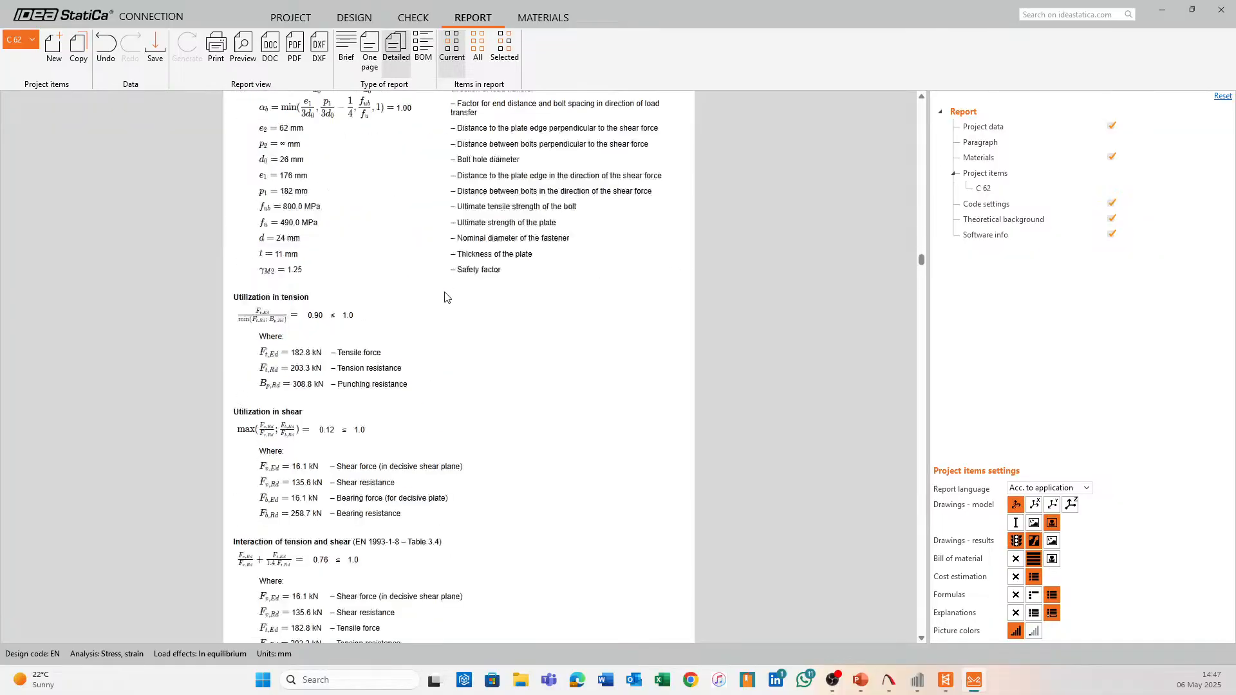
scroll(444, 297, "down", 12)
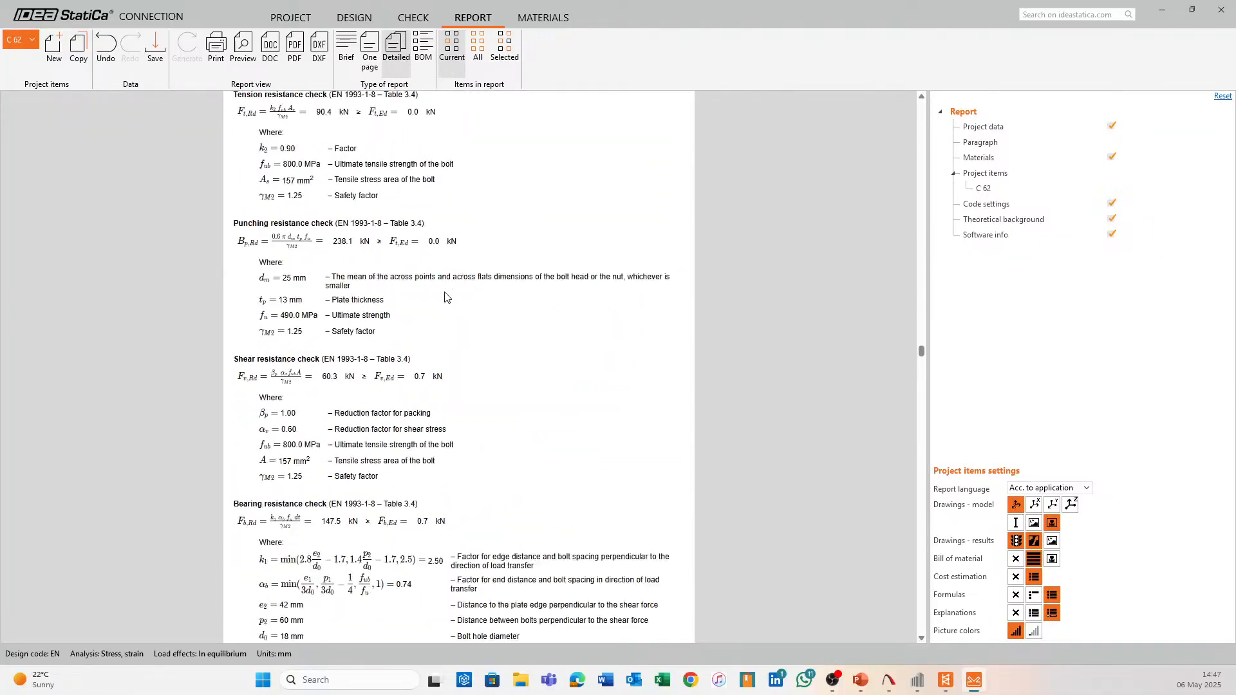
scroll(447, 303, "down", 12)
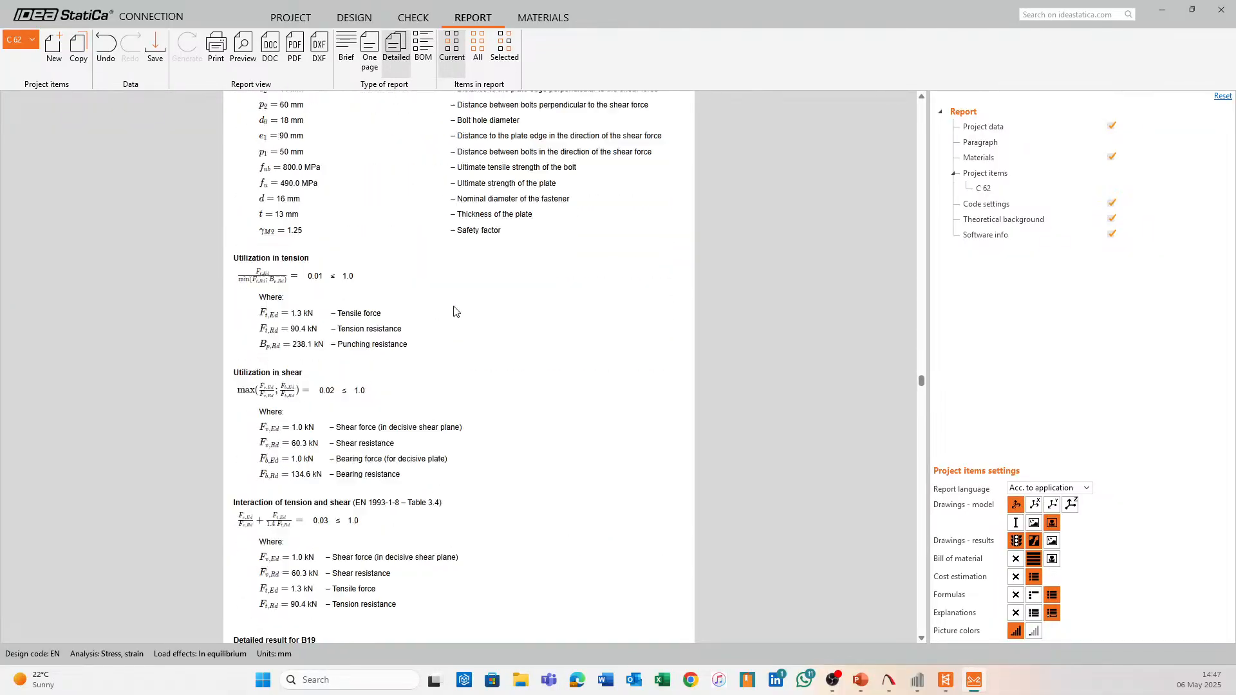
Review the report's weld section, including resistance checks, stress utilization and the detailing notes on the STIFF3 welds
scroll(455, 313, "down", 15)
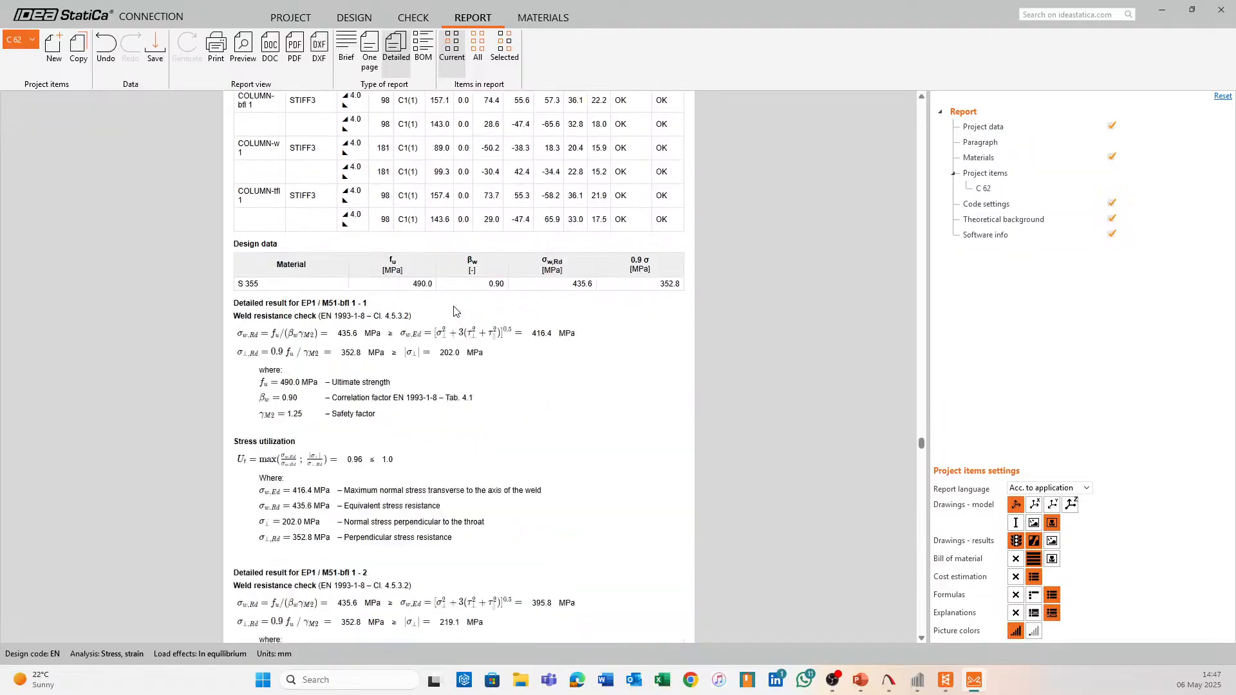
scroll(460, 319, "down", 15)
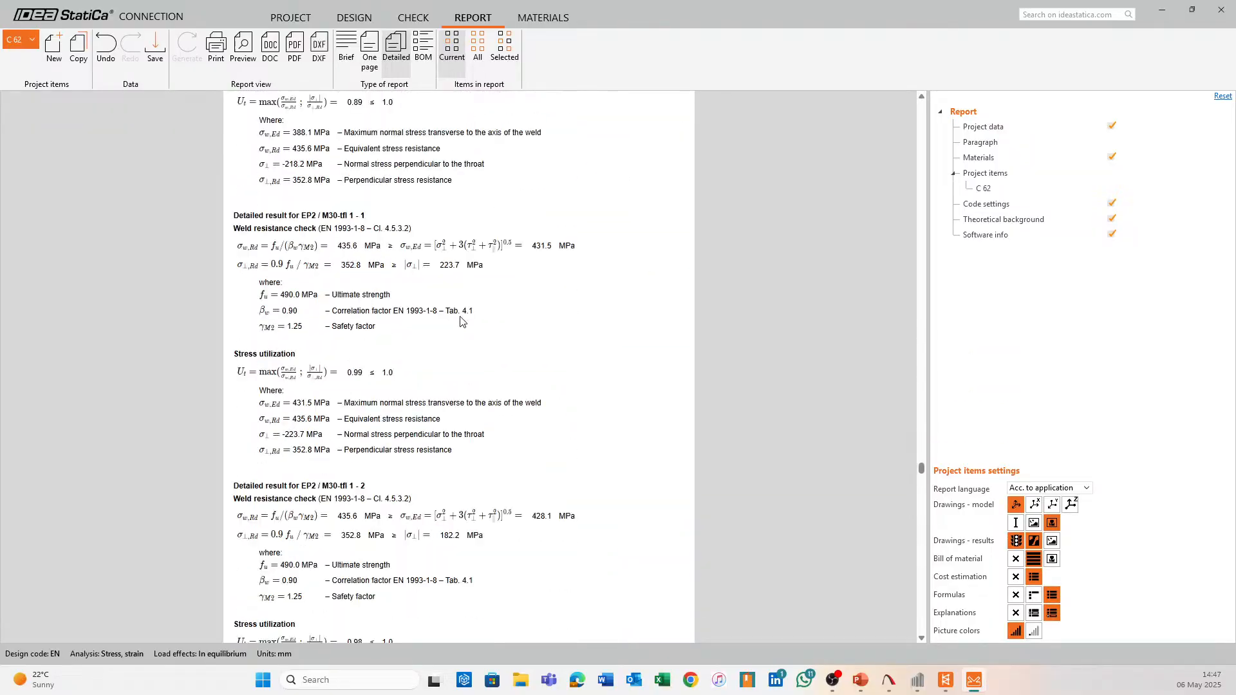
scroll(605, 452, "down", 15)
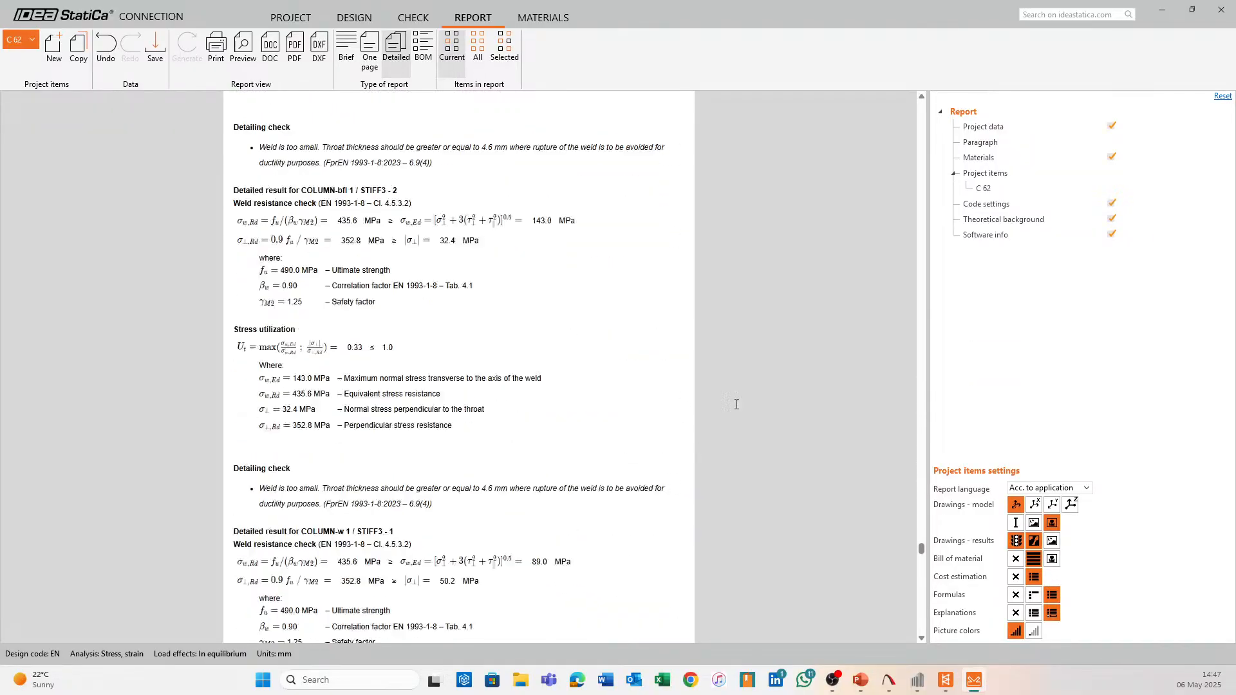
scroll(496, 344, "down", 5)
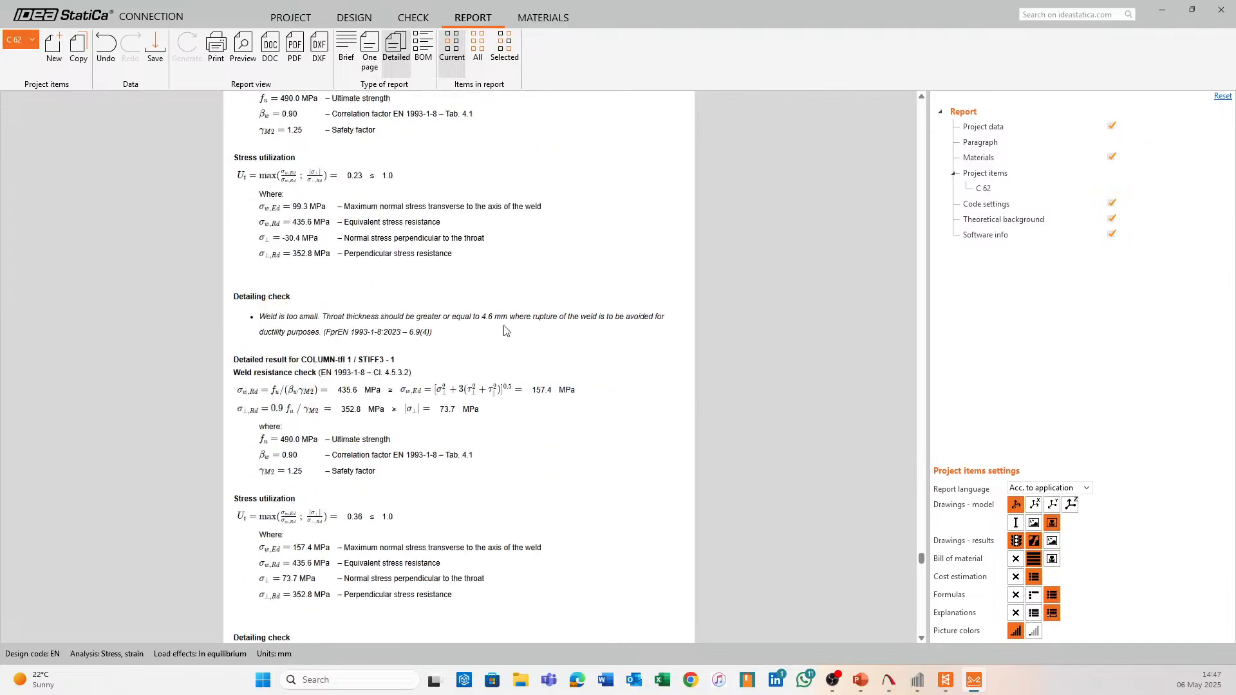
scroll(328, 248, "up", 3)
scroll(476, 257, "down", 14)
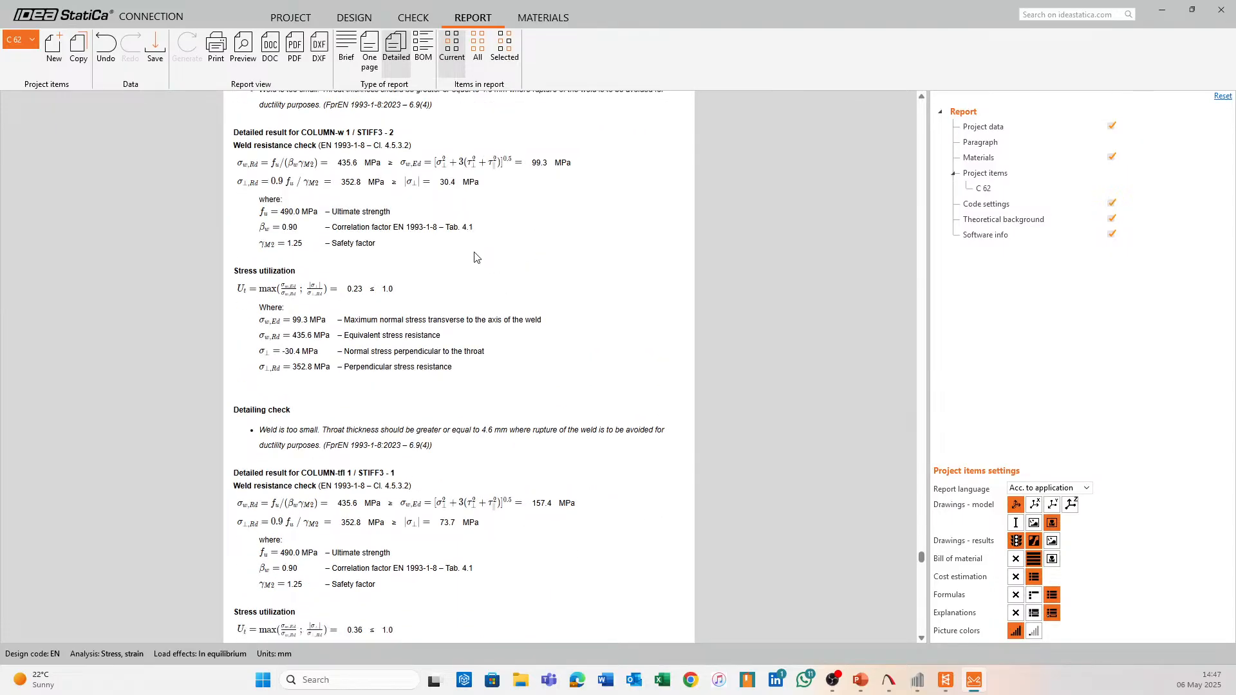
Examine the report's cost estimation for steel, bolts, welds and hole drilling, together with the cost summary
scroll(528, 255, "down", 5)
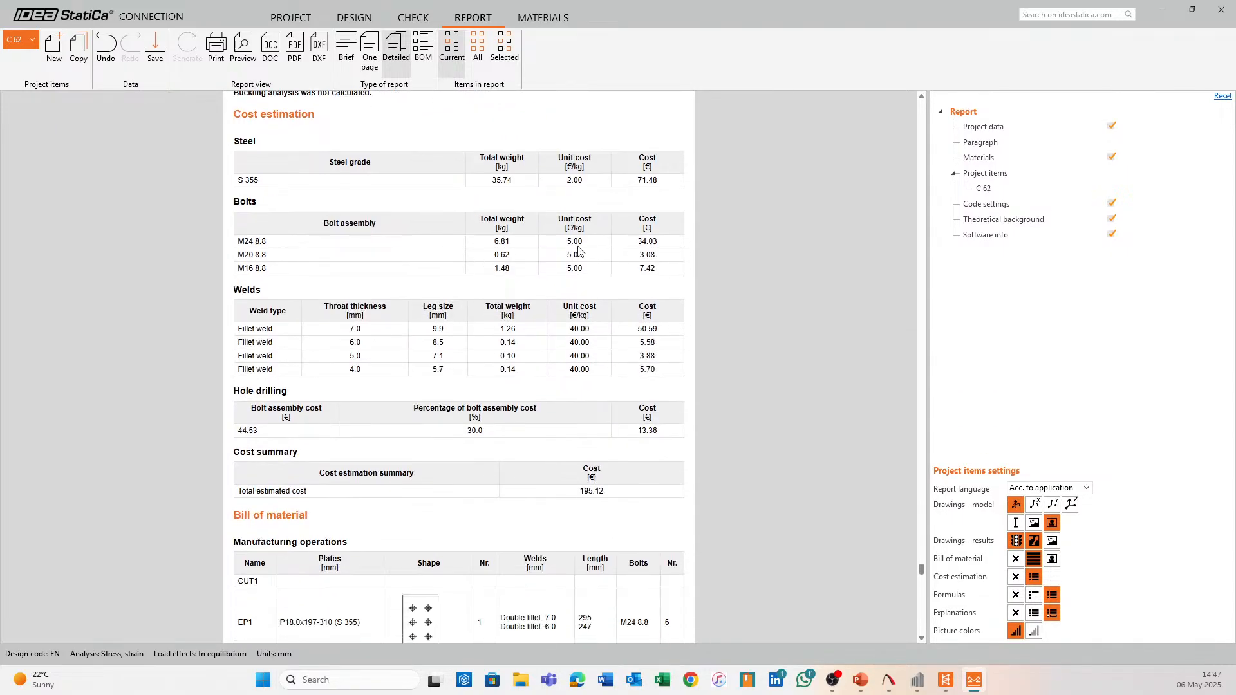
scroll(360, 207, "up", 3)
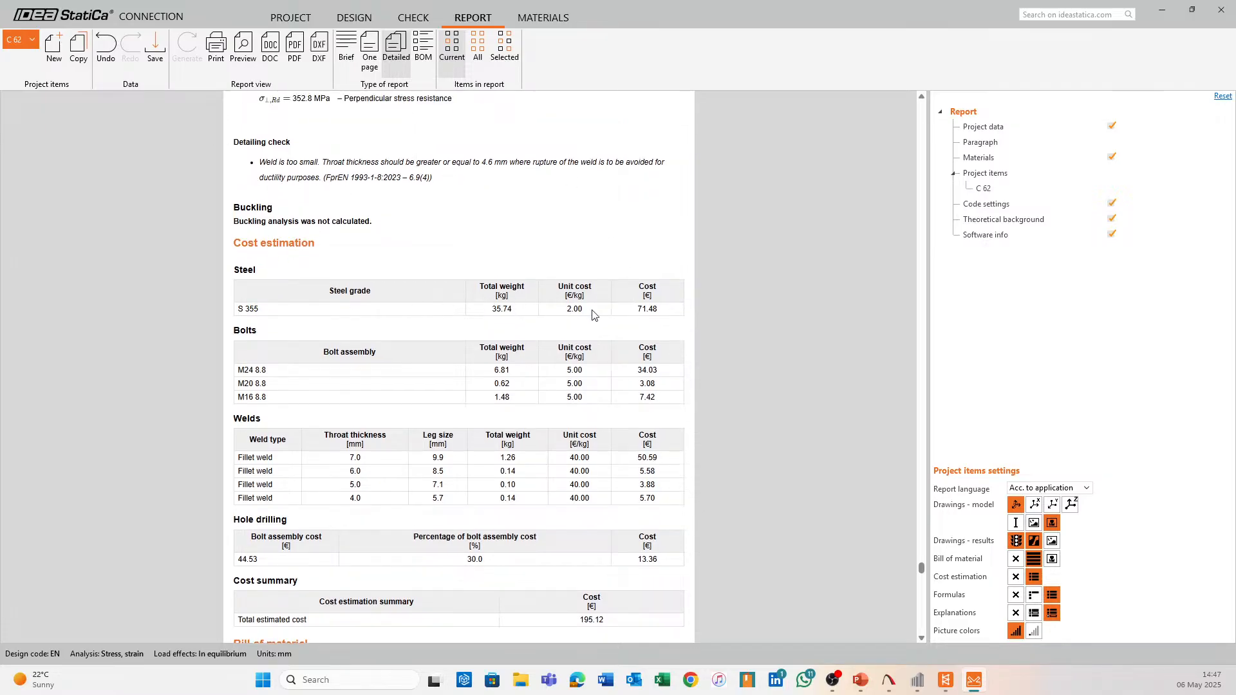
scroll(727, 315, "down", 2)
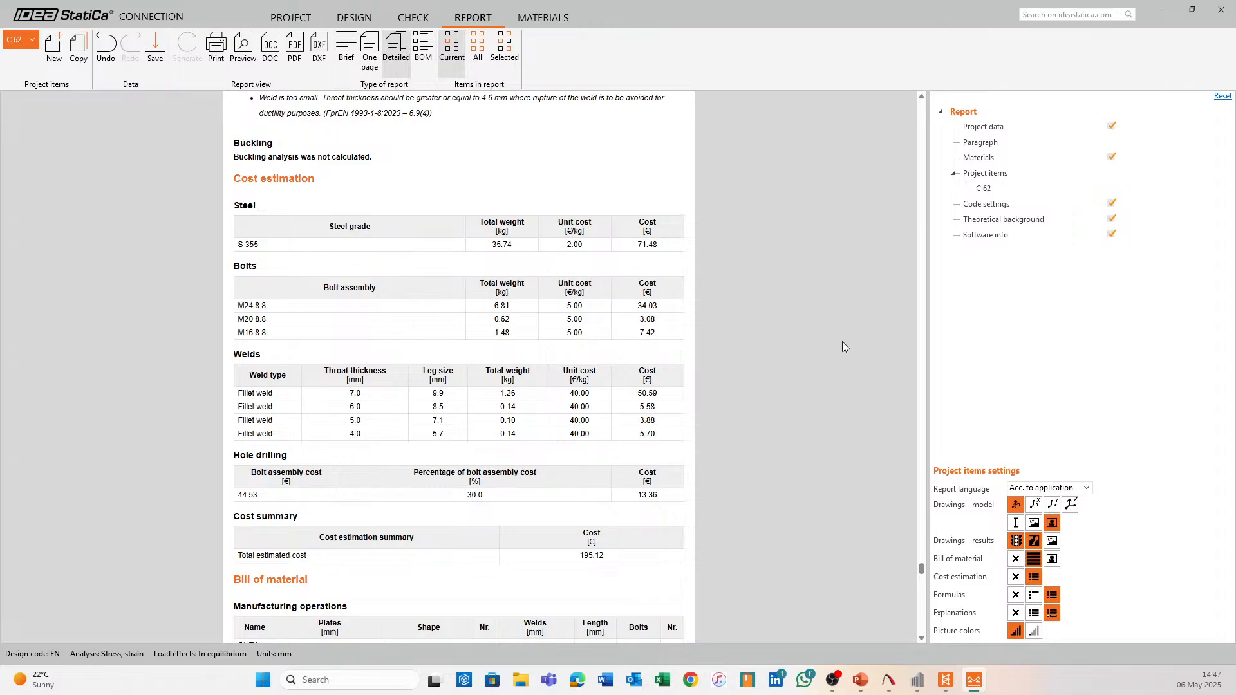
scroll(805, 318, "down", 1)
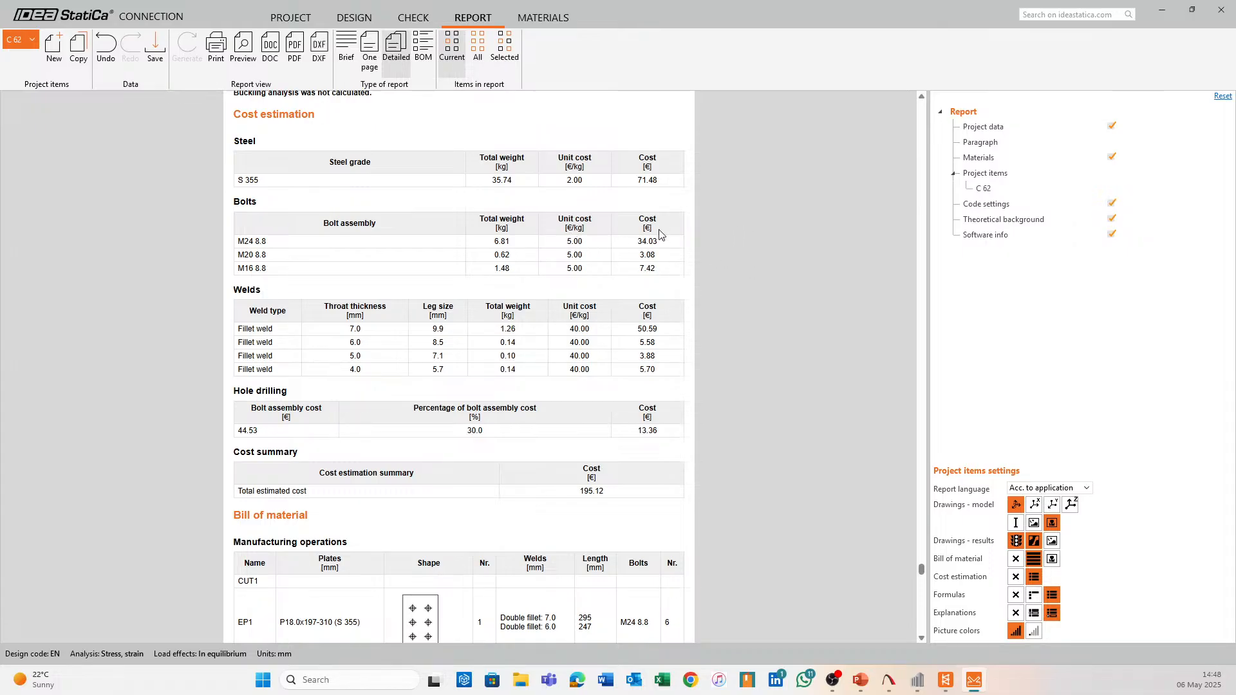
scroll(665, 244, "down", 3)
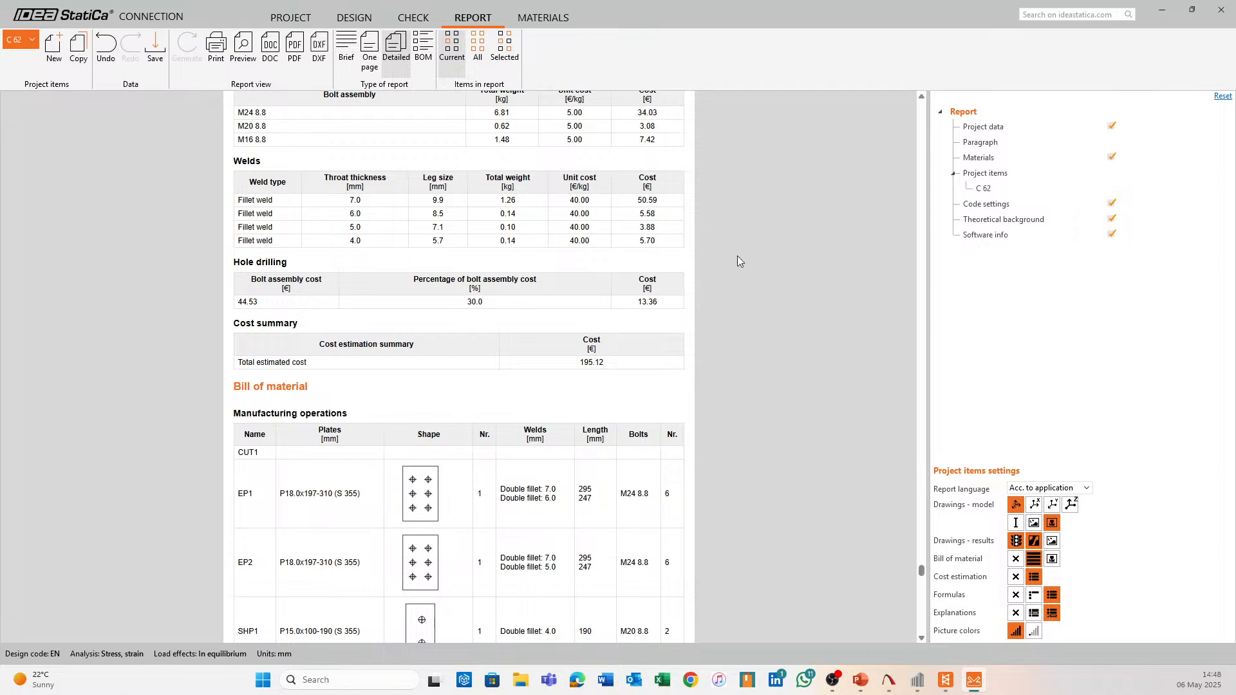
scroll(774, 277, "up", 2)
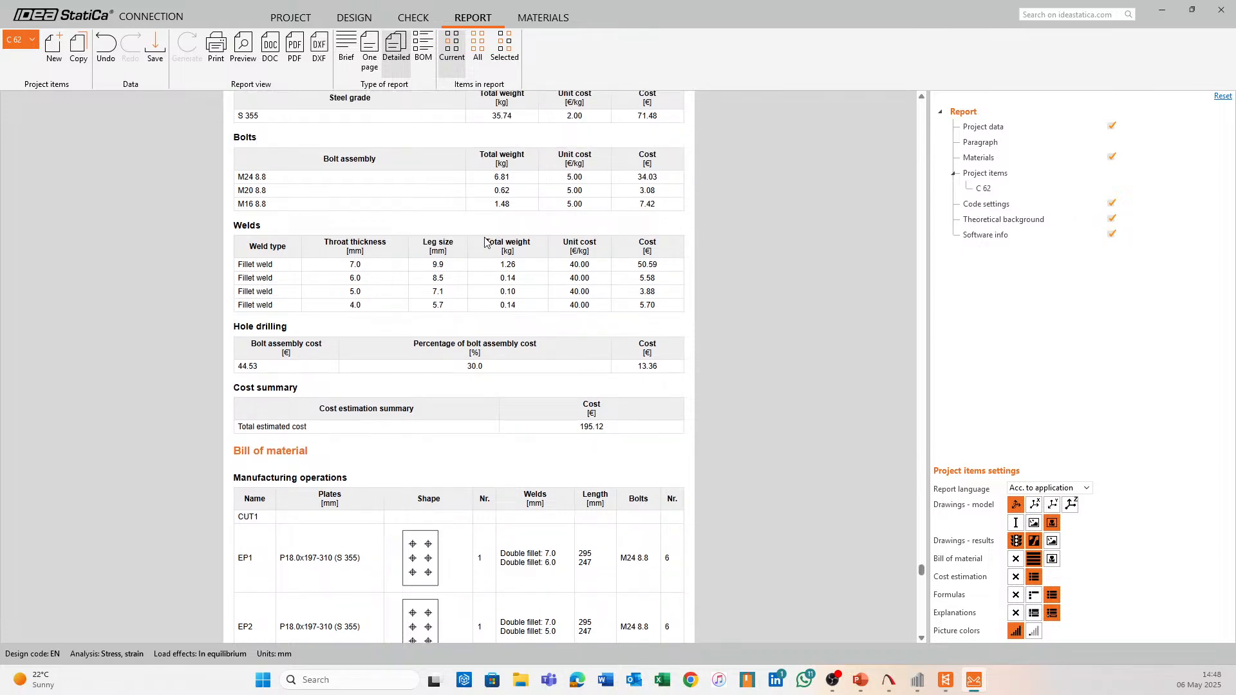
scroll(485, 241, "up", 1)
Review the bill of material in the report, covering manufacturing operations, plate shapes, welds and bolts
scroll(610, 270, "down", 6)
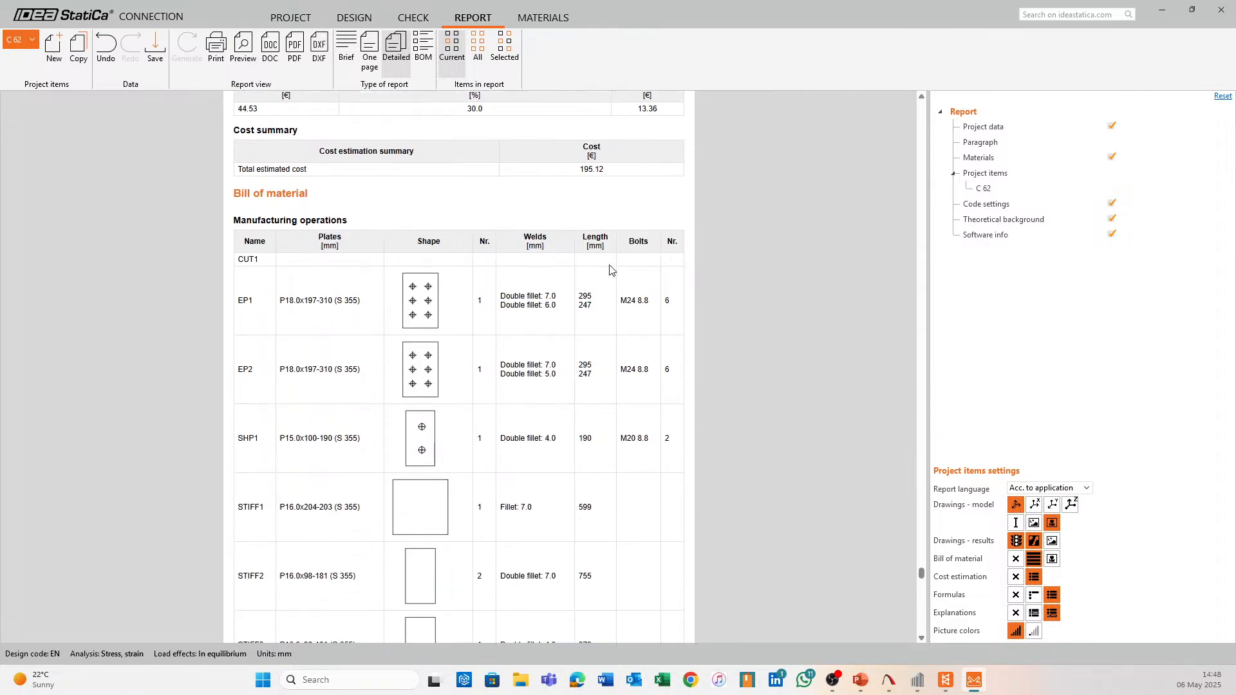
scroll(283, 206, "down", 2)
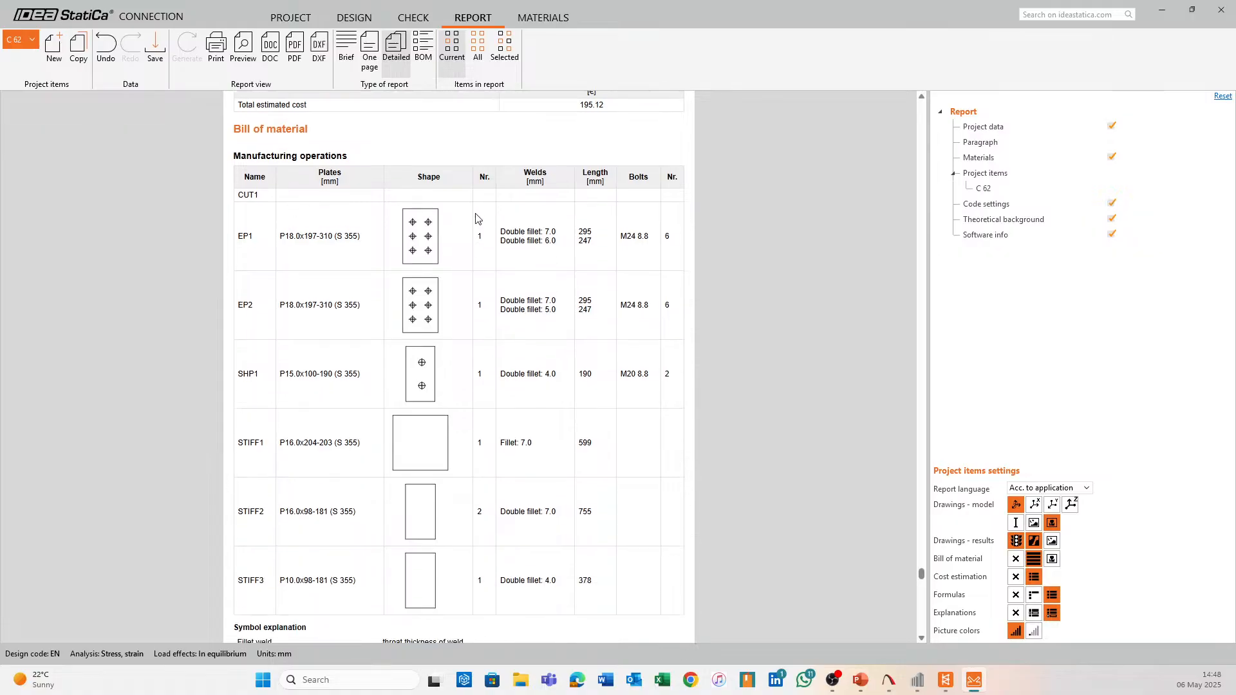
scroll(424, 199, "down", 2)
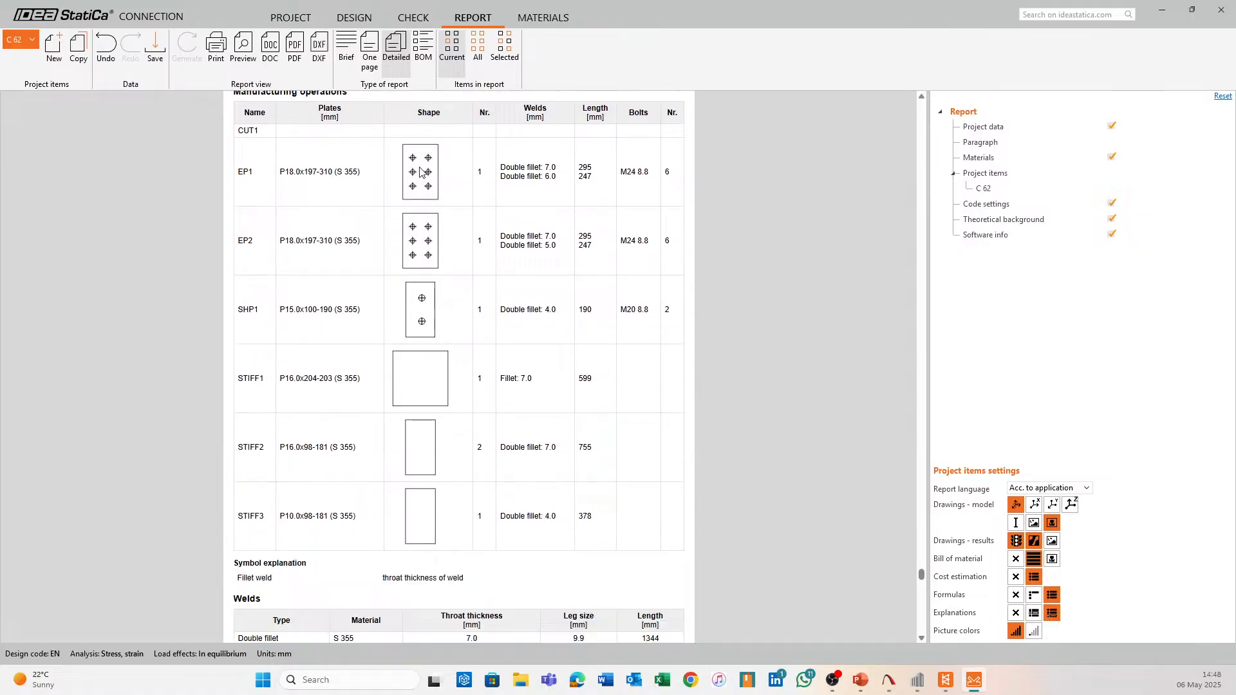
scroll(419, 146, "down", 13)
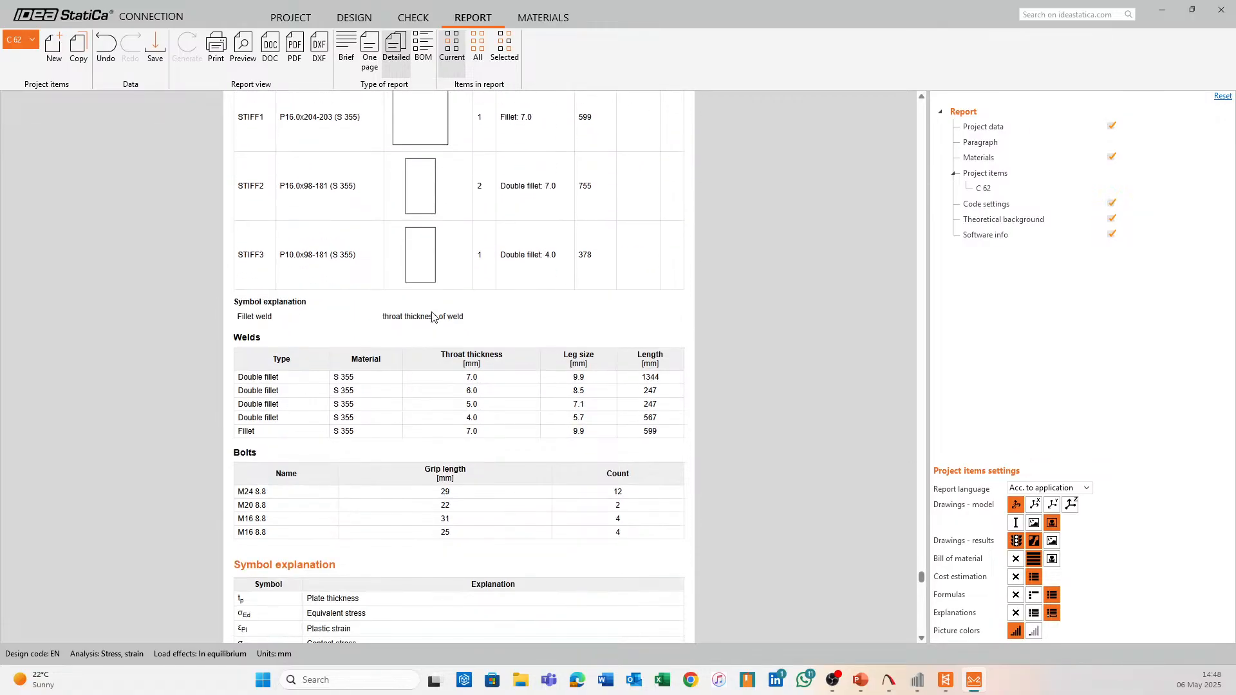
Look over the report's code settings table and the theoretical background comparing CBFEM with the component method
scroll(450, 309, "down", 20)
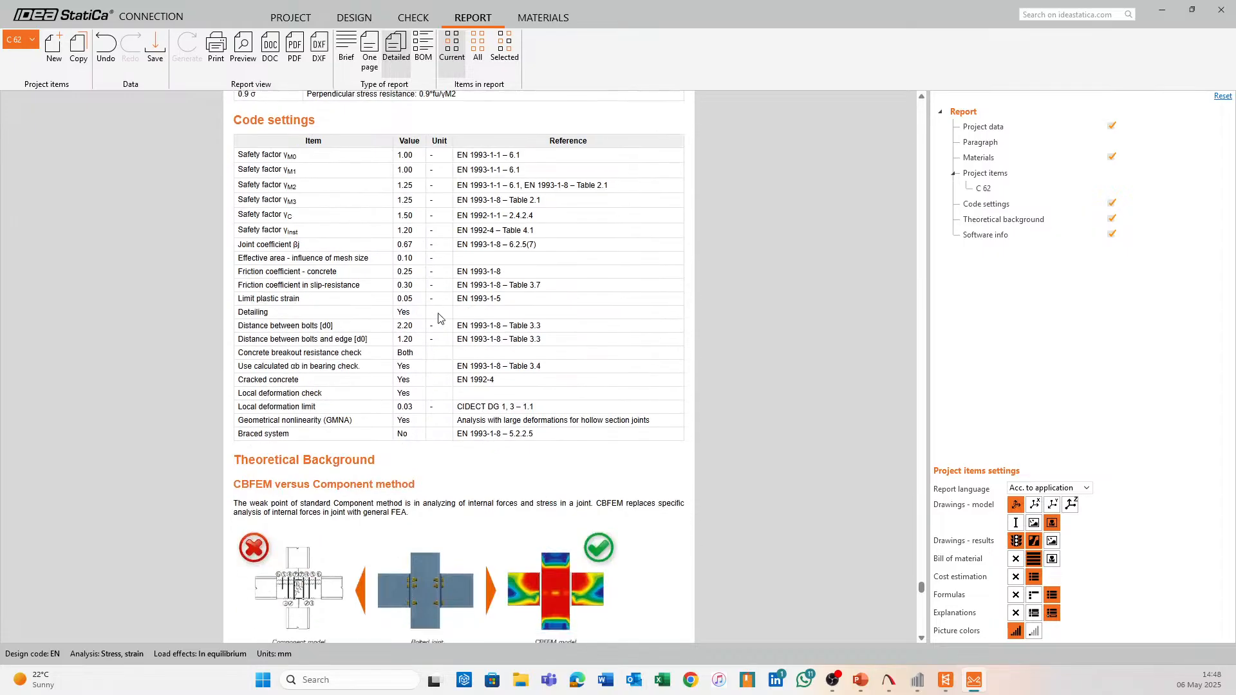
scroll(502, 297, "down", 4)
scroll(503, 297, "up", 4)
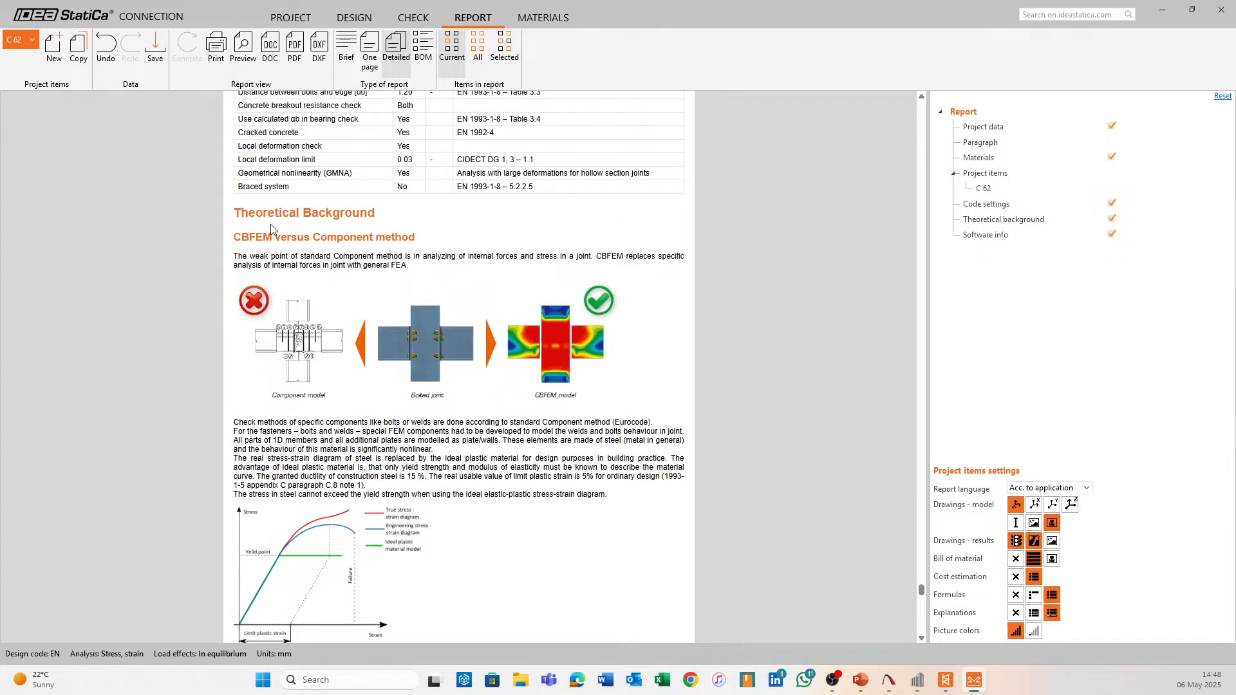
Read through the report's theoretical background on material, loads, welds and bolts, going back over the code settings and symbol explanations
scroll(284, 239, "down", 20)
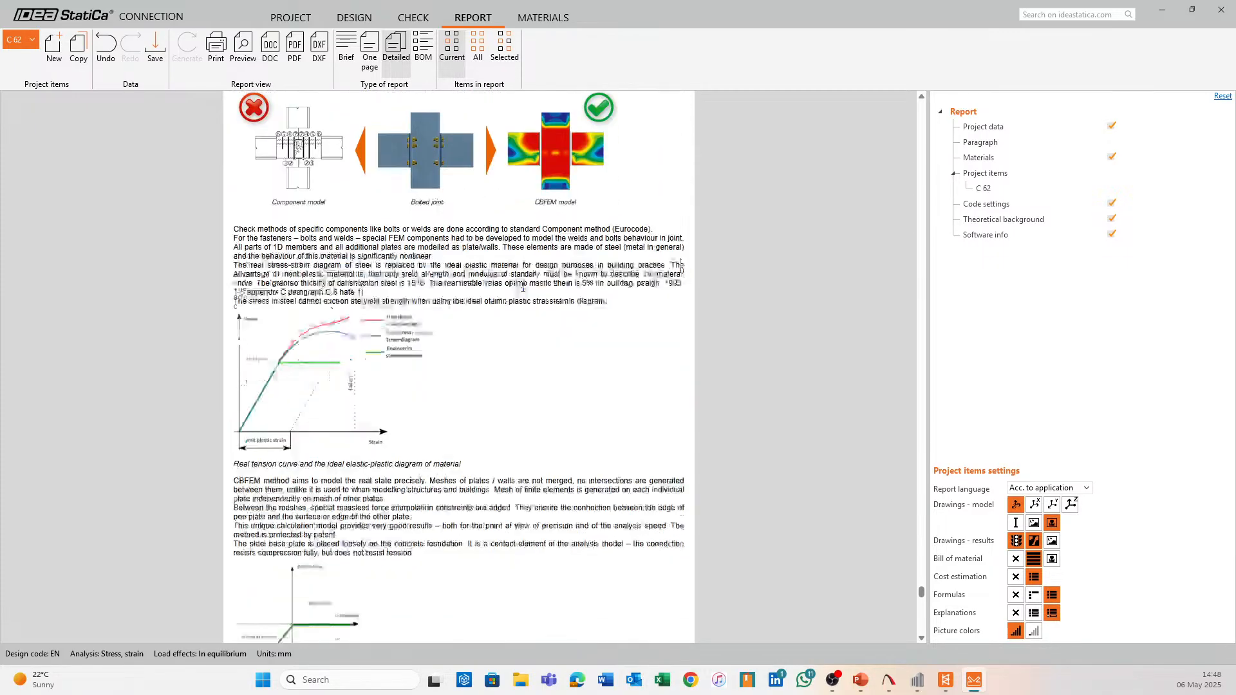
scroll(518, 300, "down", 20)
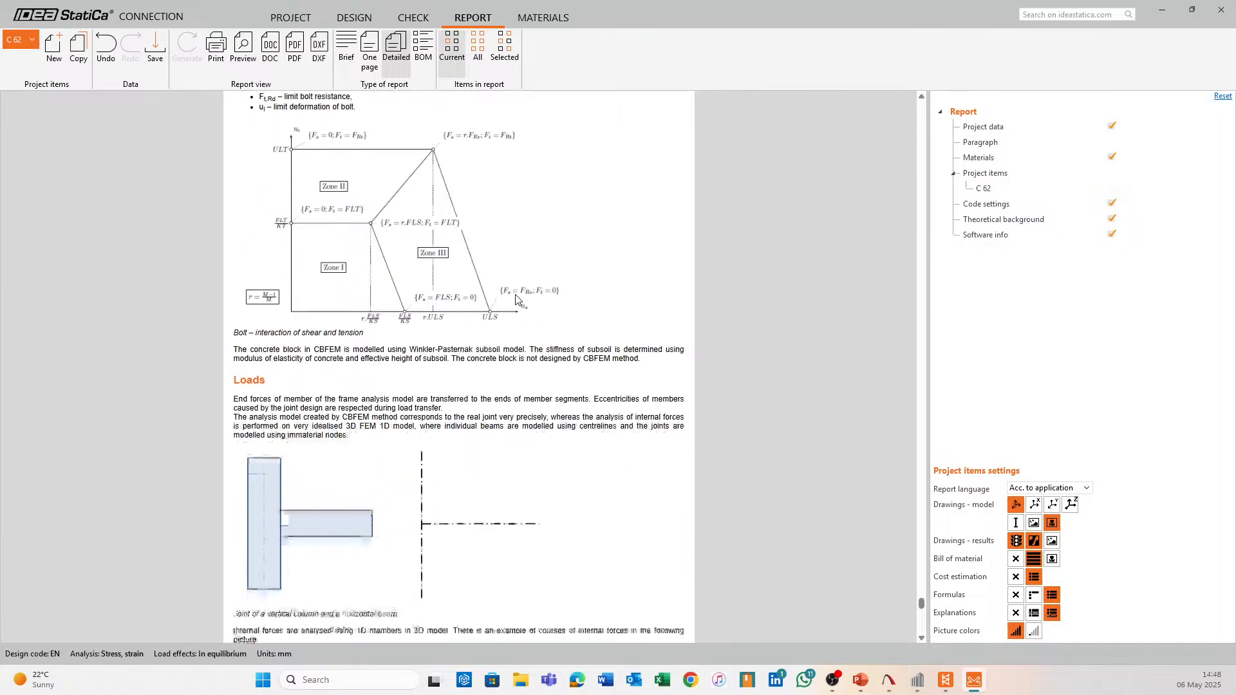
scroll(518, 292, "down", 14)
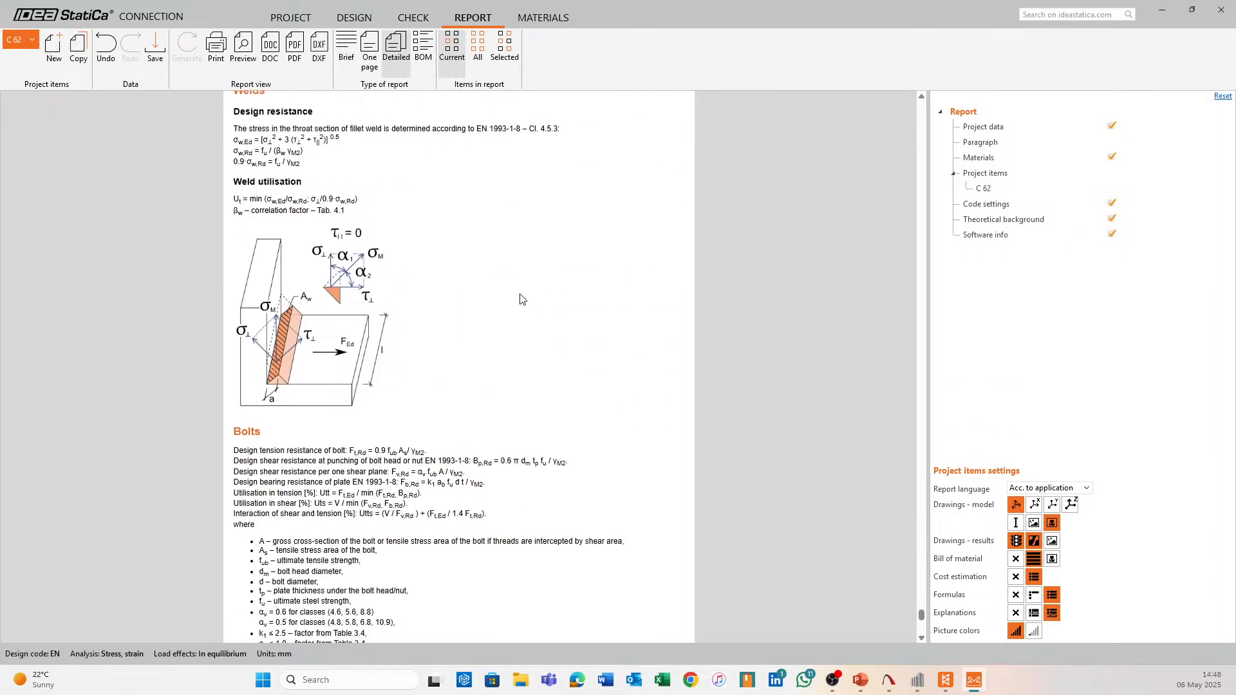
scroll(476, 260, "up", 15)
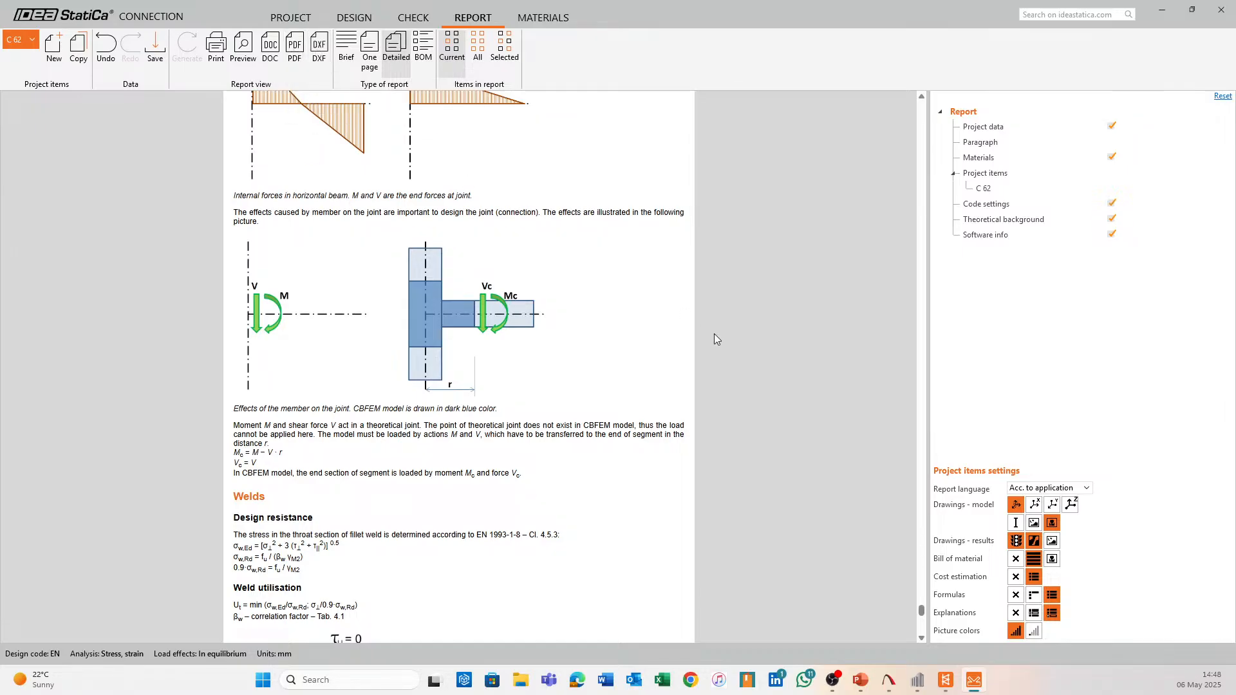
scroll(713, 334, "up", 5)
scroll(713, 334, "up", 10)
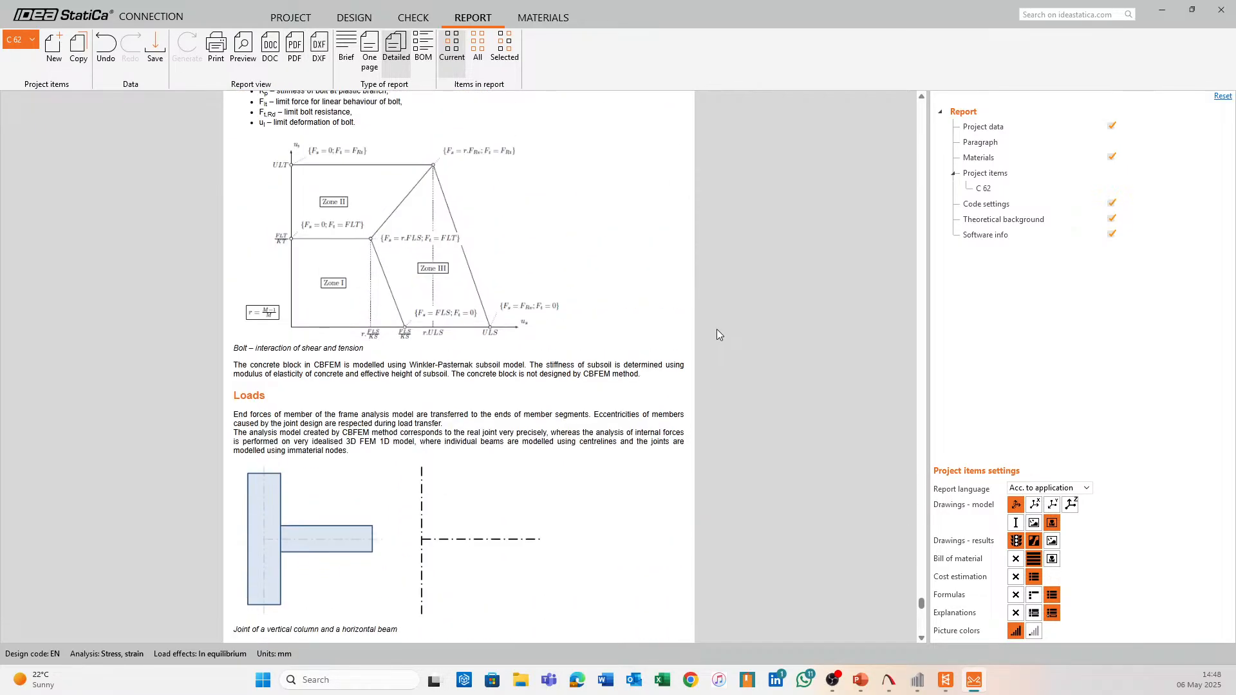
scroll(718, 330, "up", 2)
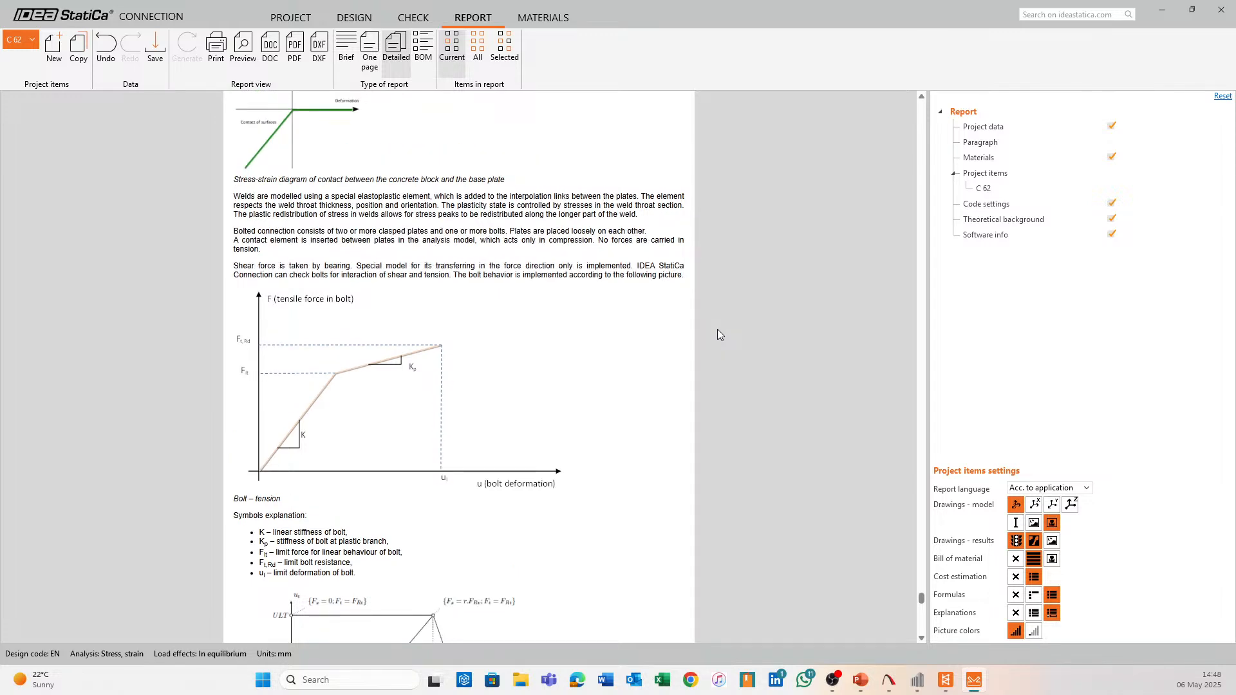
scroll(719, 334, "up", 8)
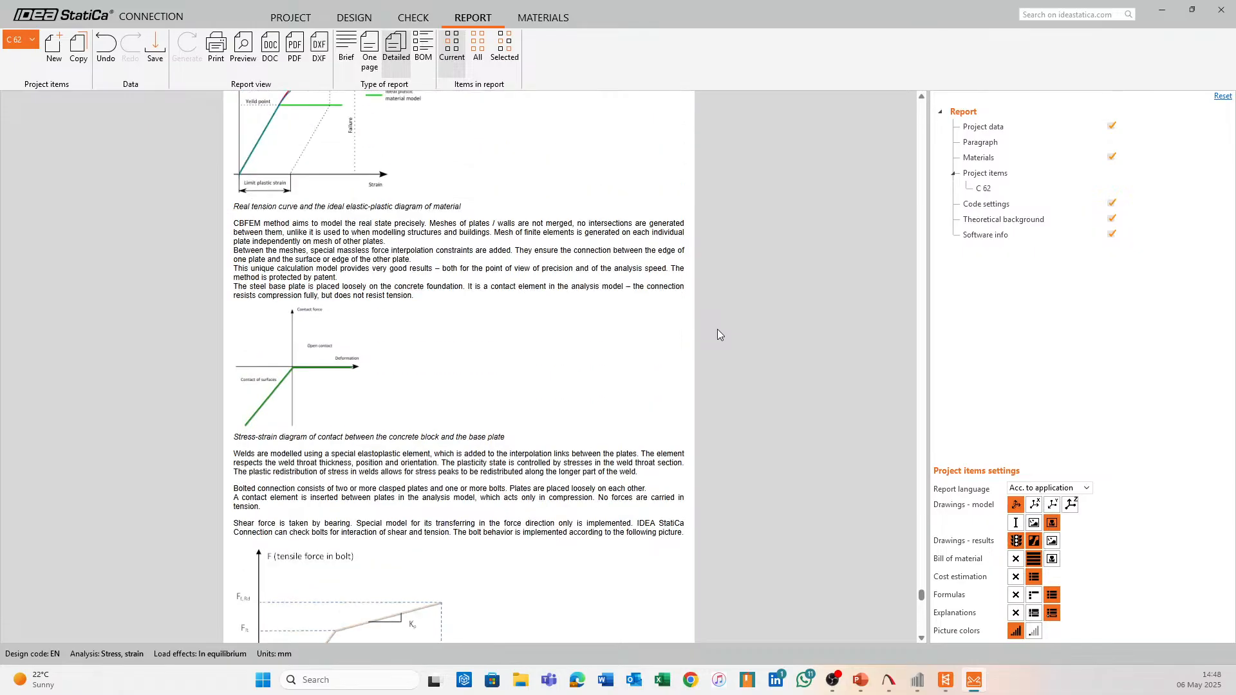
scroll(719, 334, "up", 6)
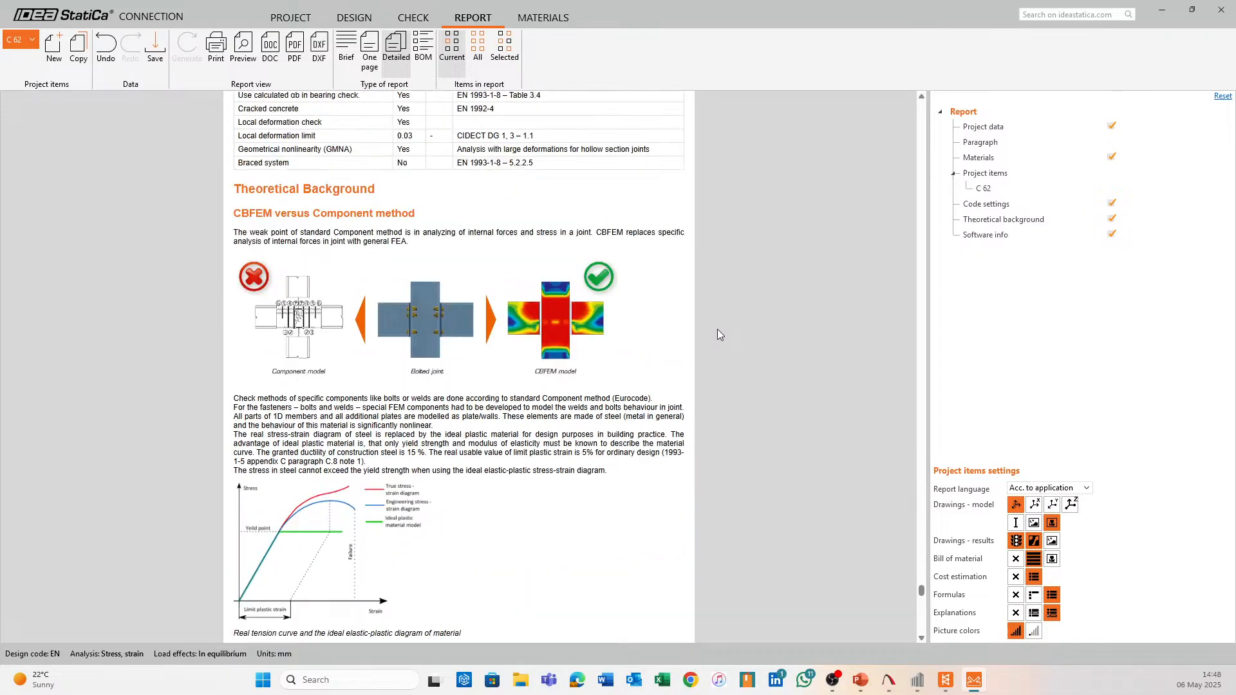
scroll(719, 334, "up", 2)
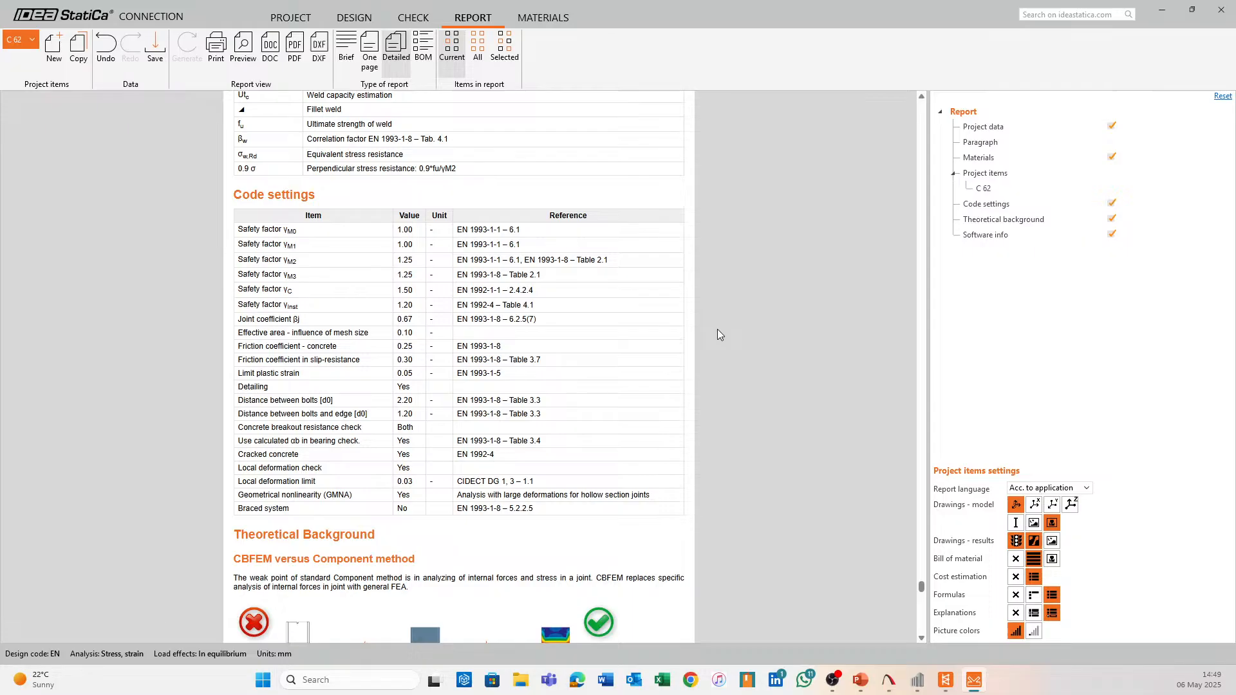
scroll(716, 330, "up", 8)
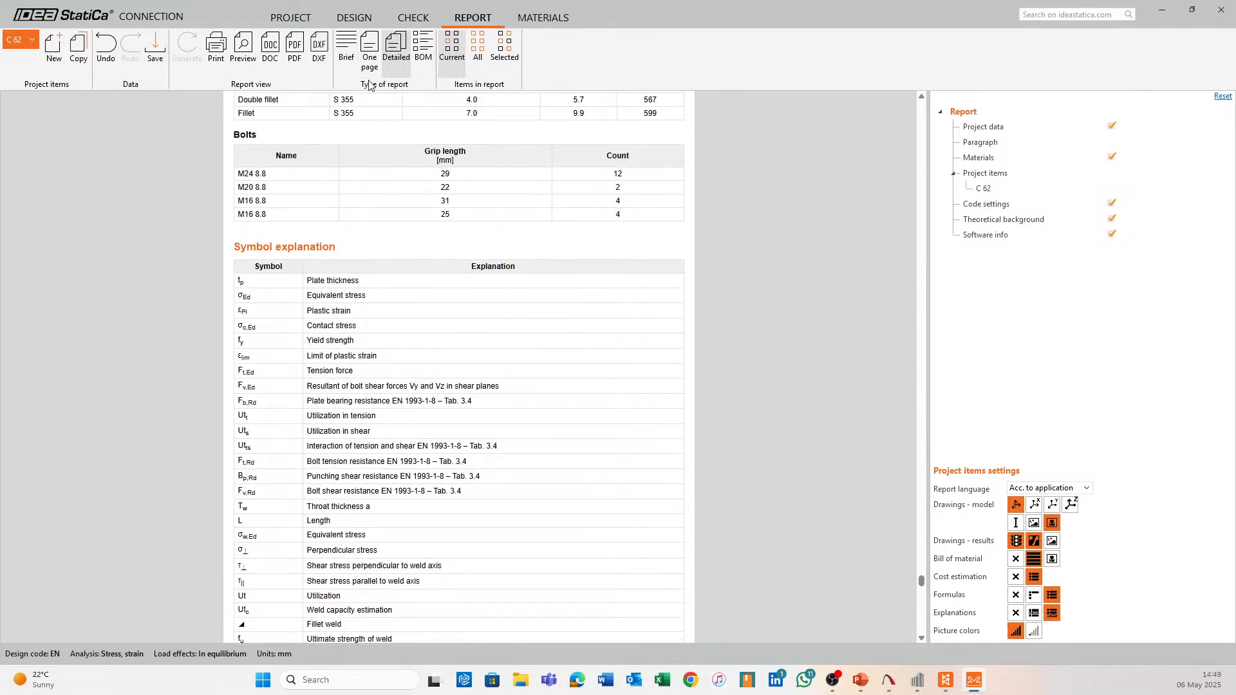
Generate the brief version of the report and look over its results summary and code settings
left_click(347, 46)
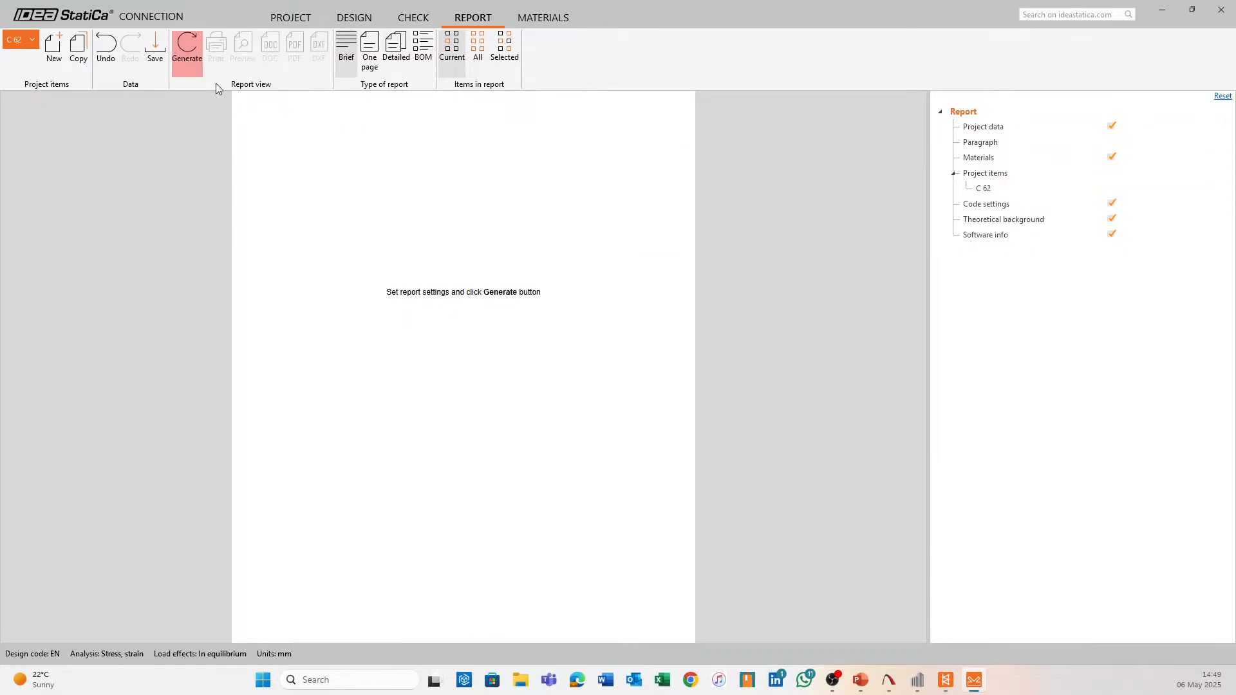
left_click(188, 54)
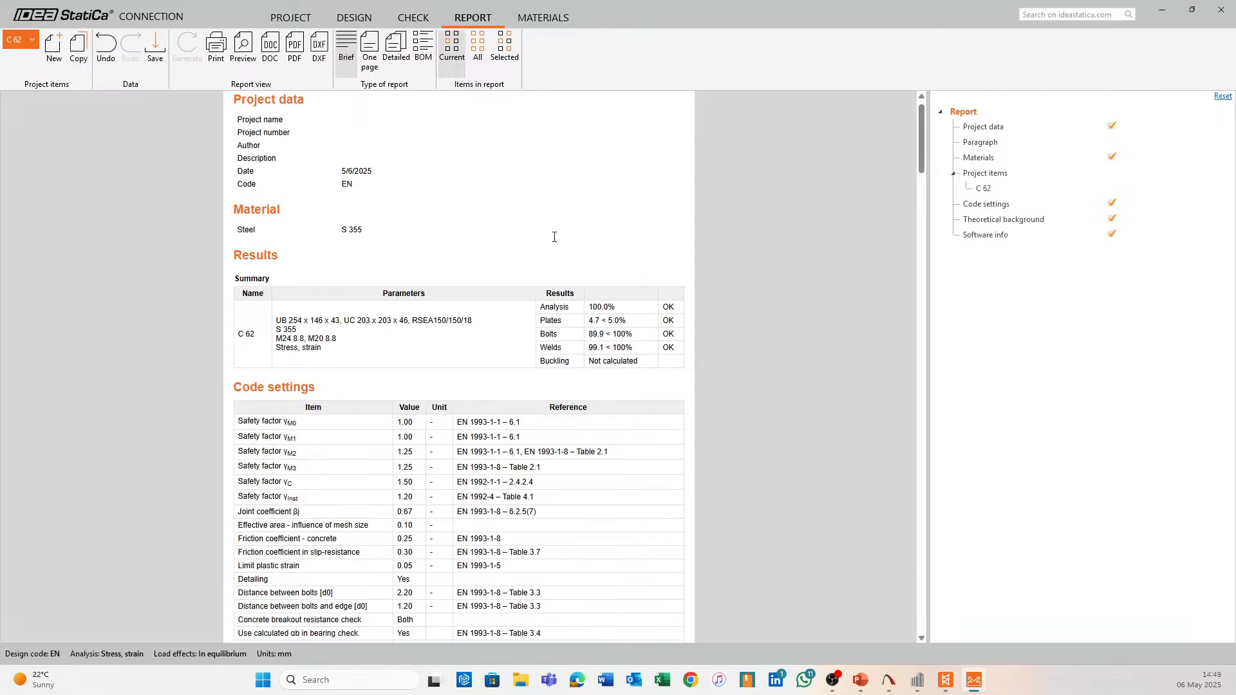
scroll(554, 237, "down", 20)
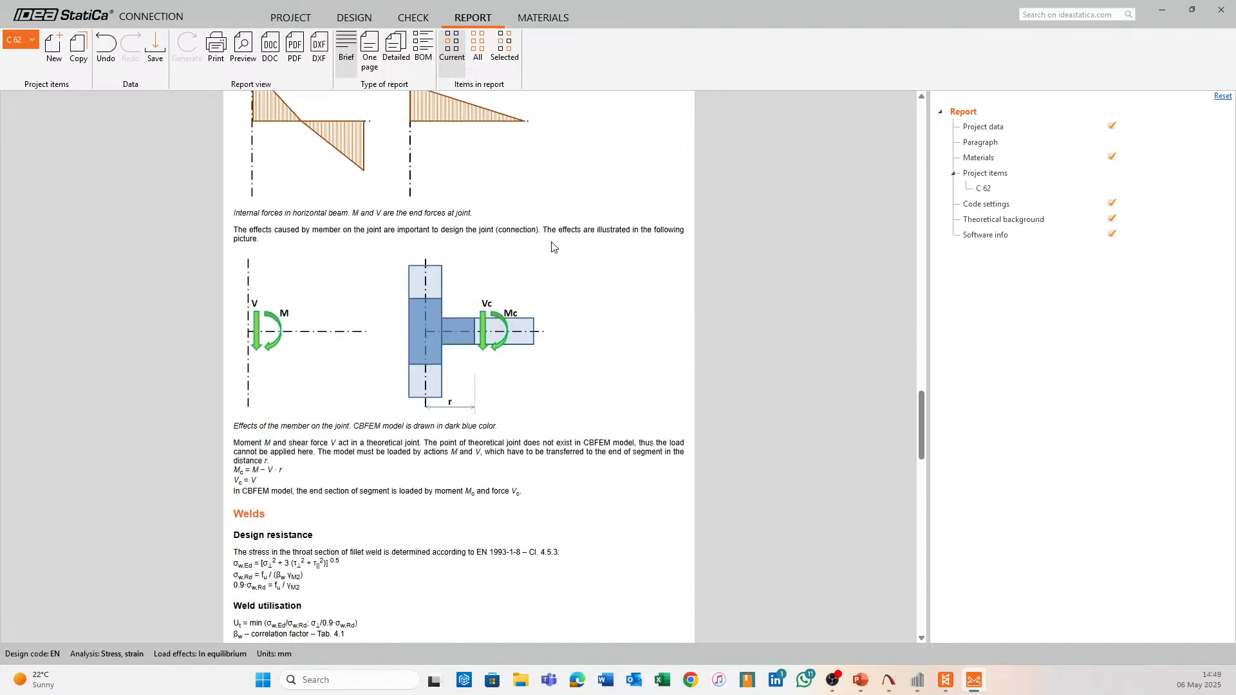
scroll(554, 249, "up", 20)
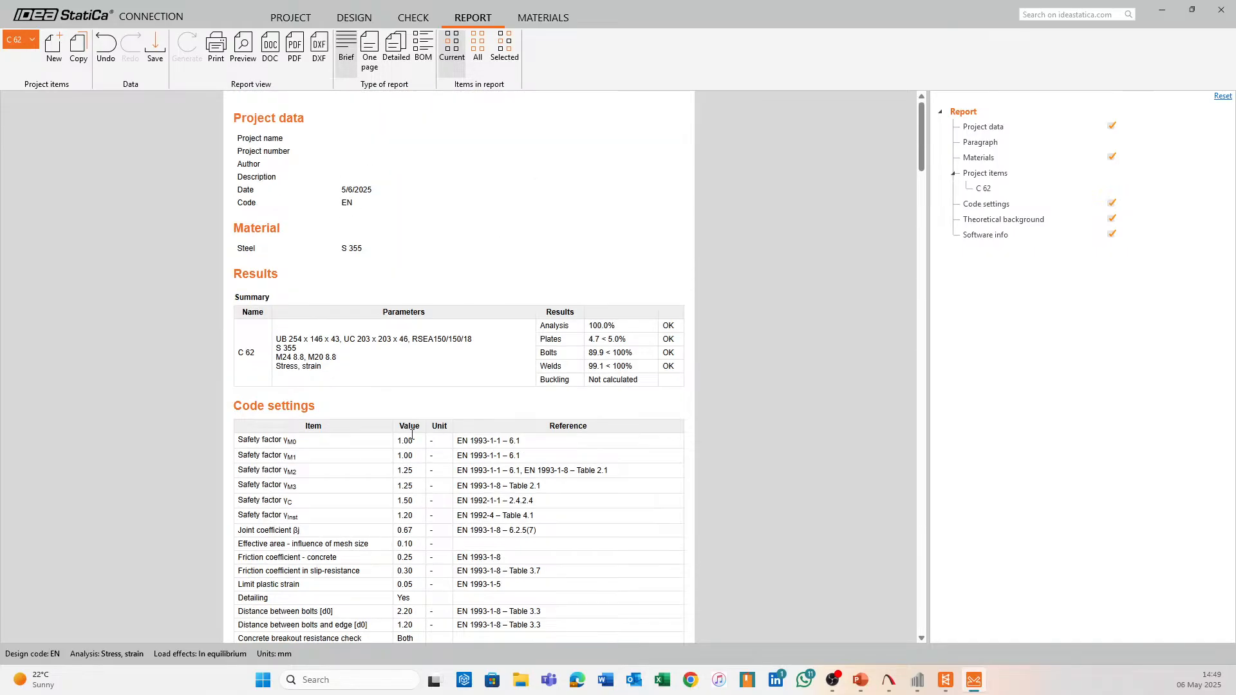
scroll(510, 350, "down", 3)
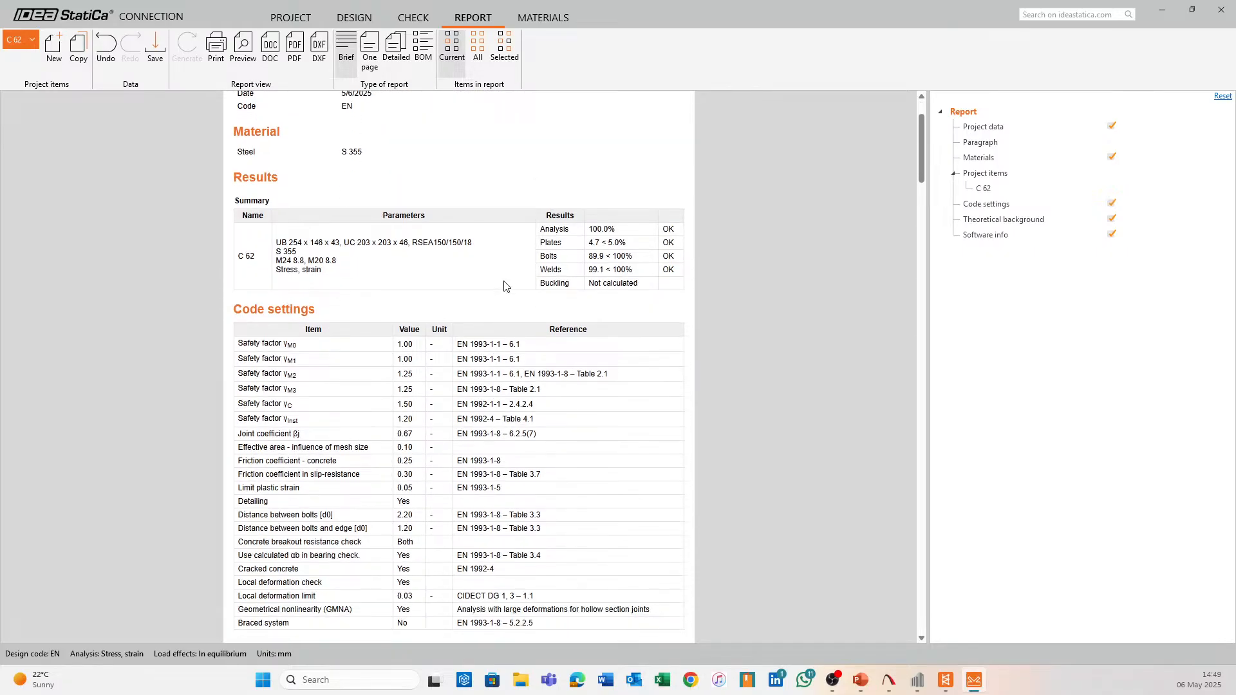
scroll(506, 286, "down", 1)
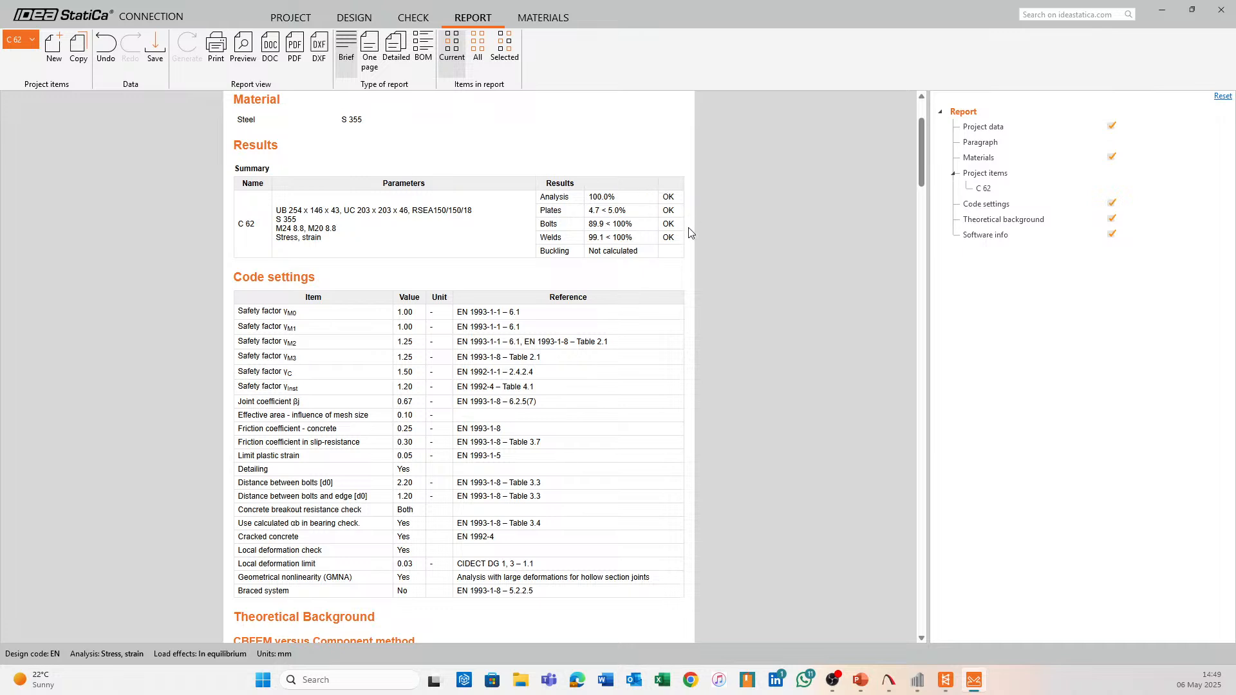
Generate the one-page version of the report and skim it from the project data to the software info
left_click(370, 50)
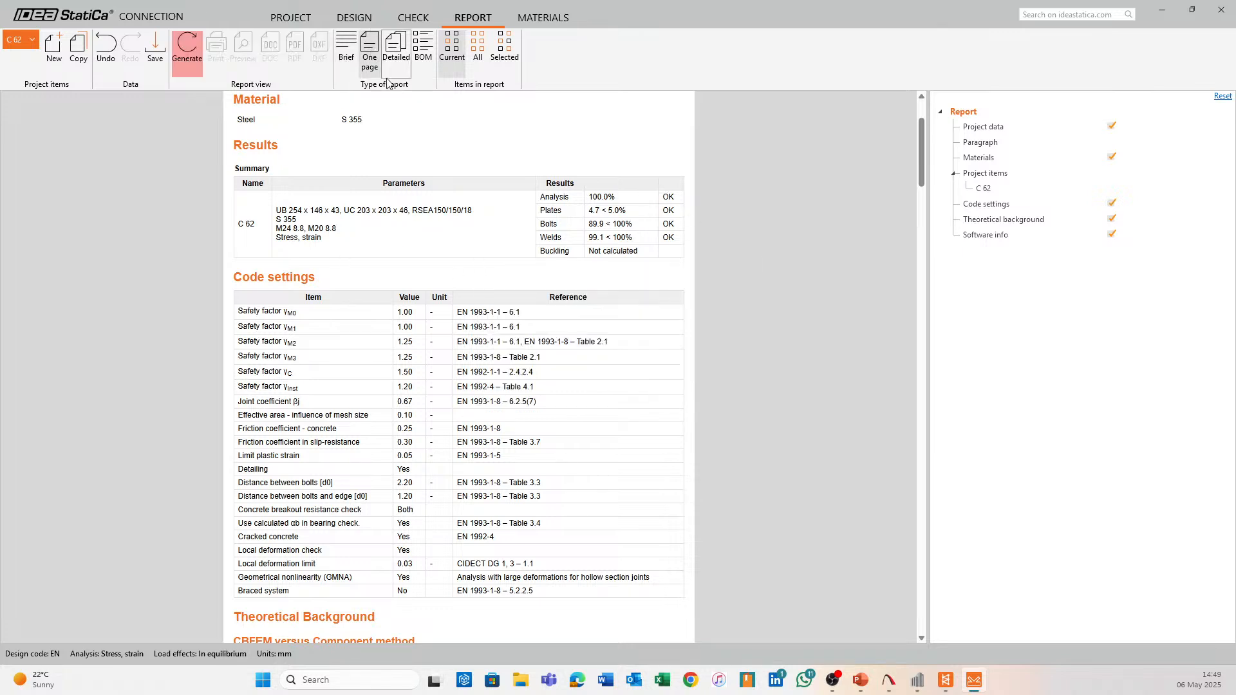
left_click(188, 54)
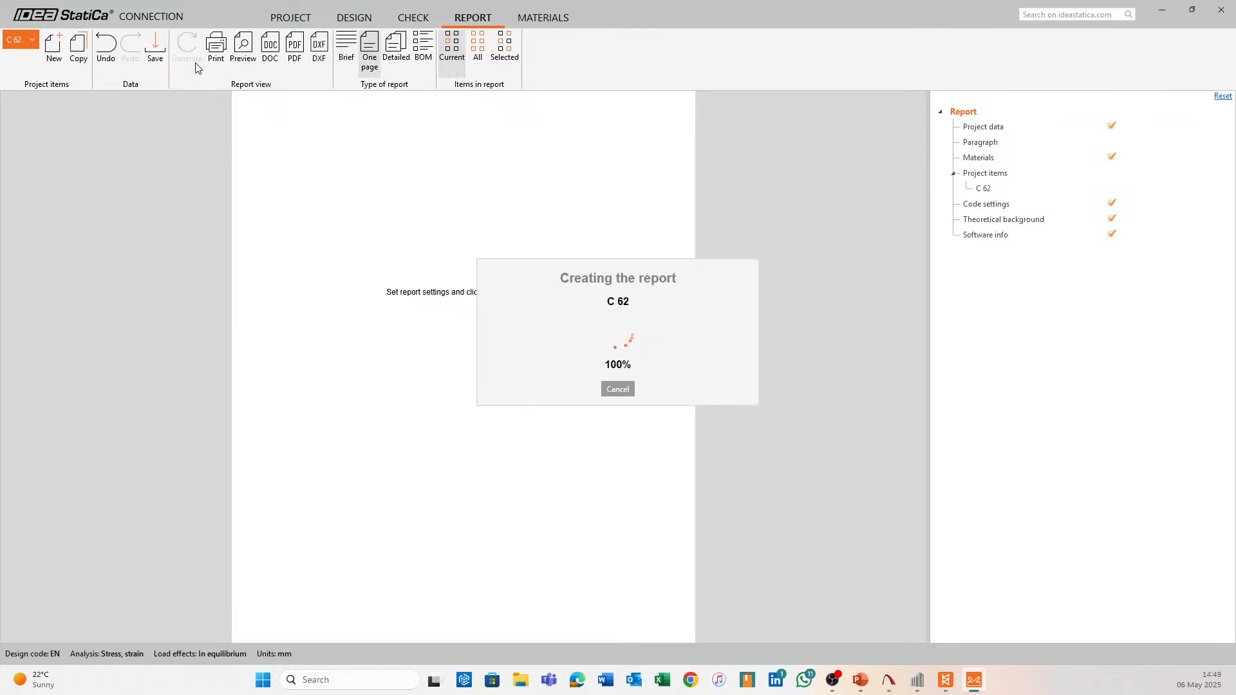
scroll(591, 254, "down", 10)
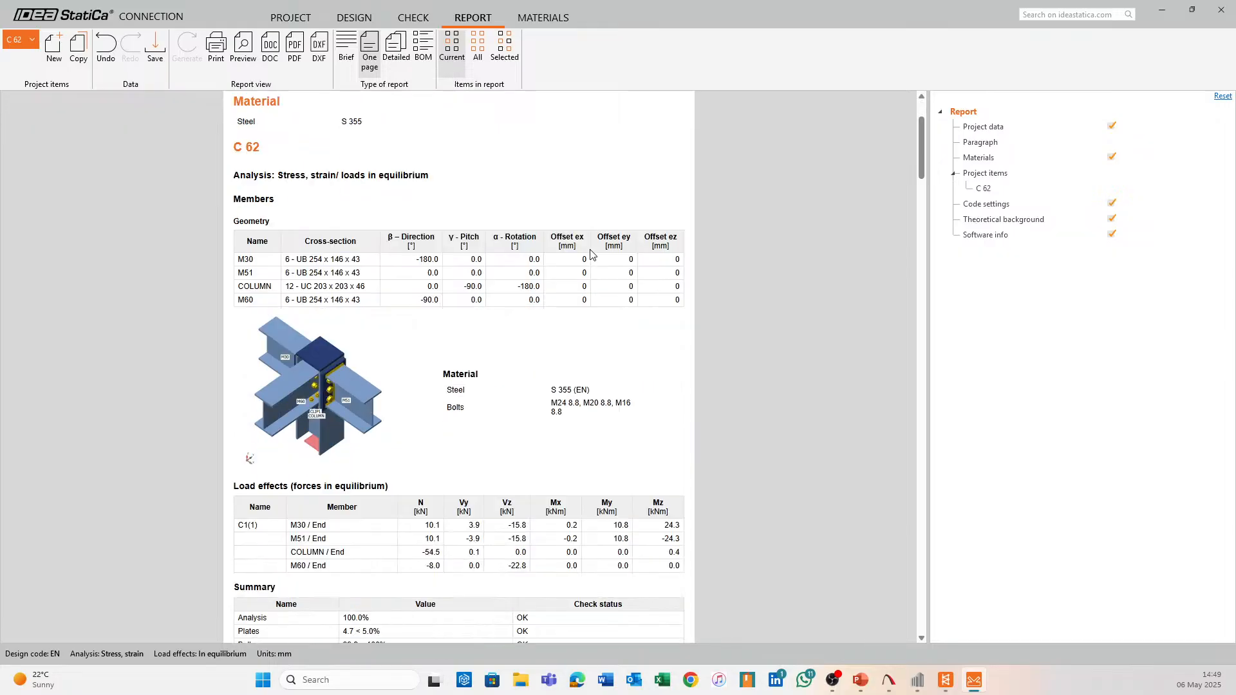
scroll(590, 254, "down", 20)
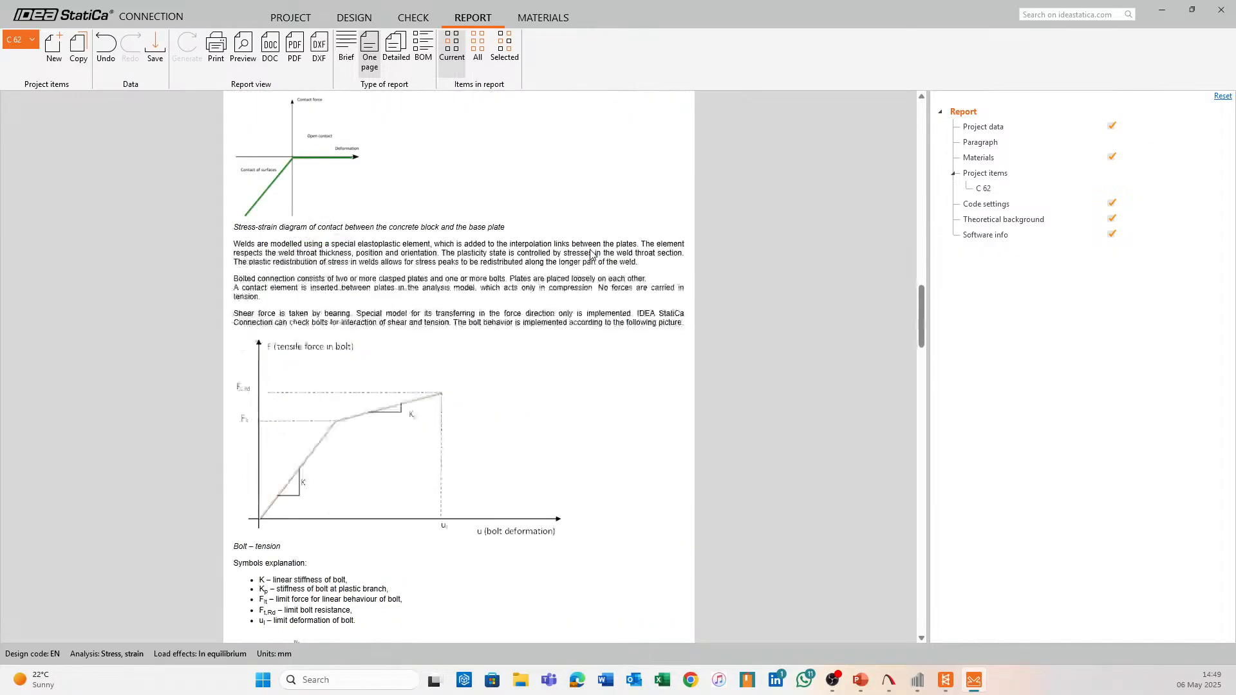
scroll(591, 254, "down", 10)
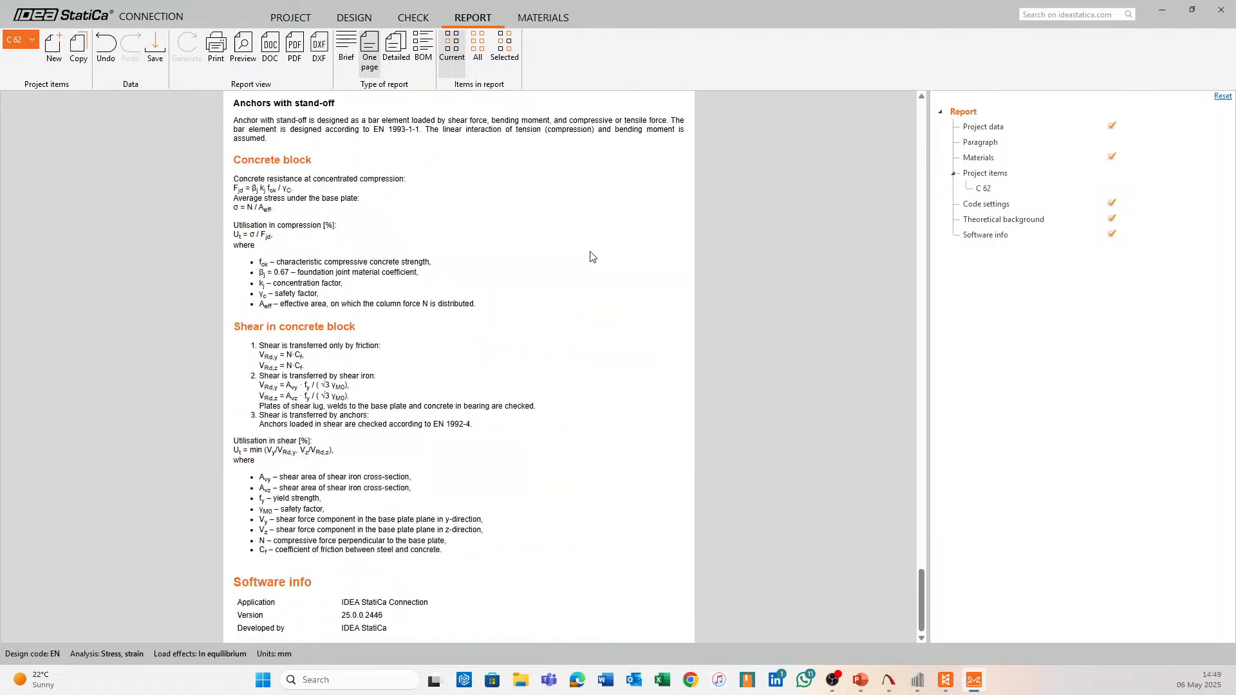
scroll(591, 254, "up", 20)
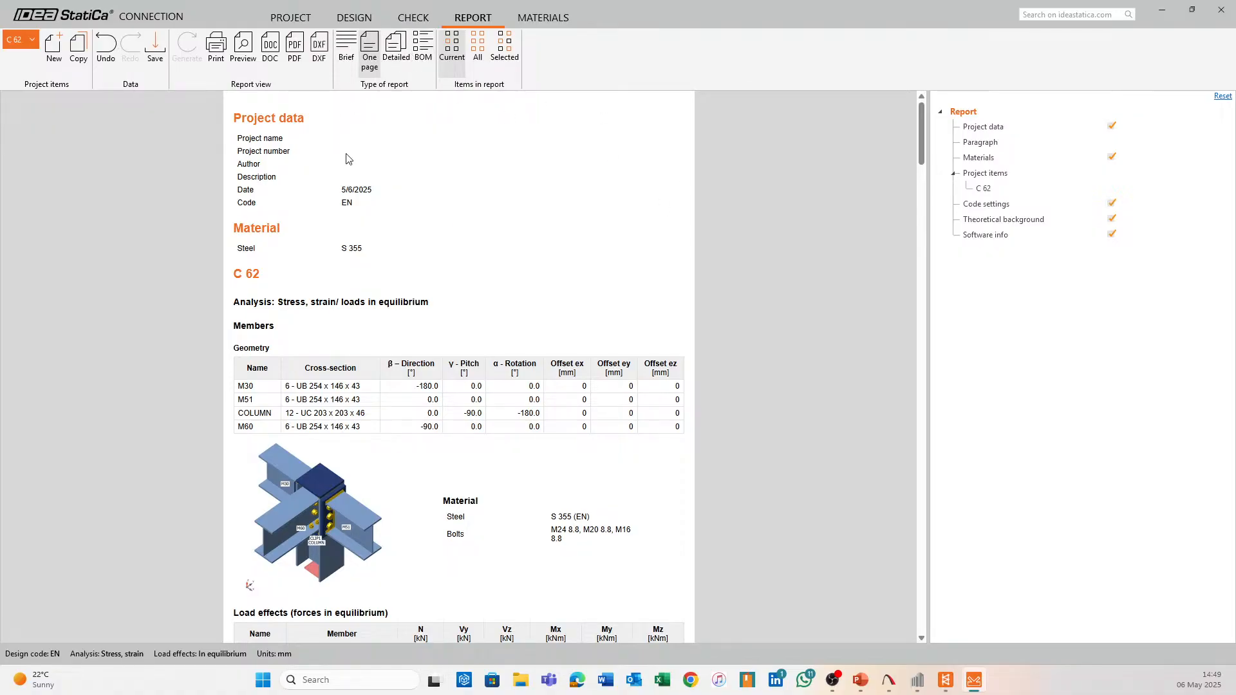
View the project information page, return to the report and look over its project data, members and load effects
left_click(295, 18)
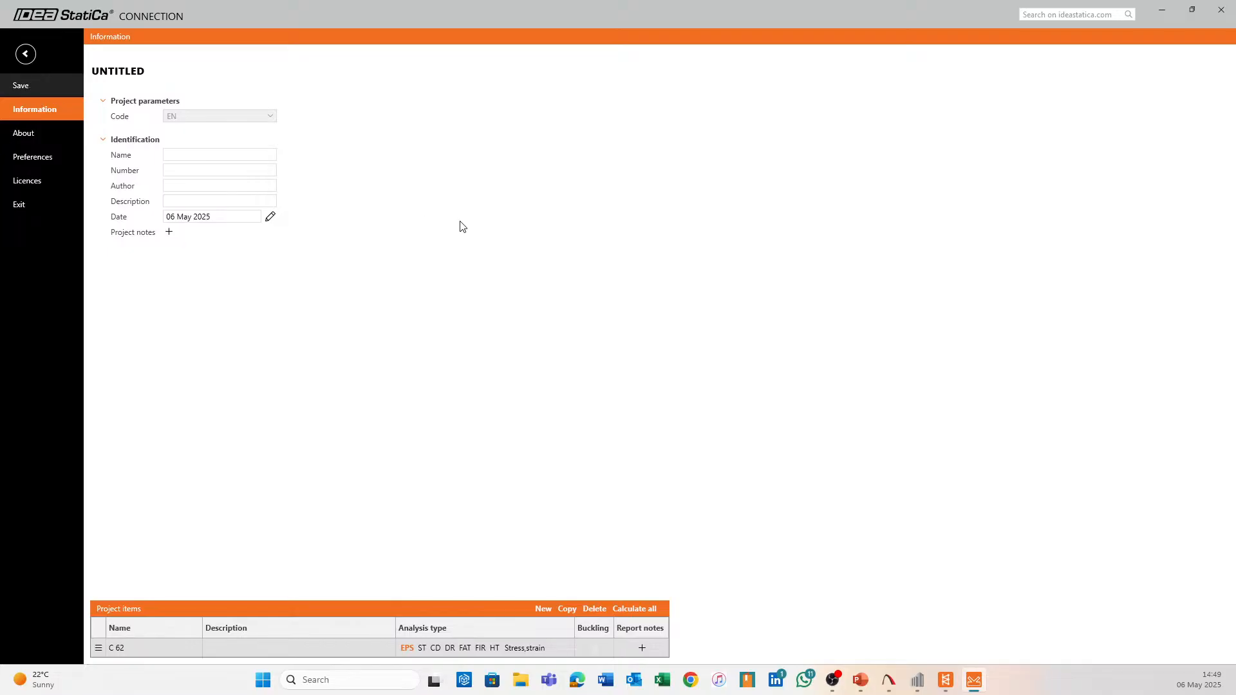
key("Escape")
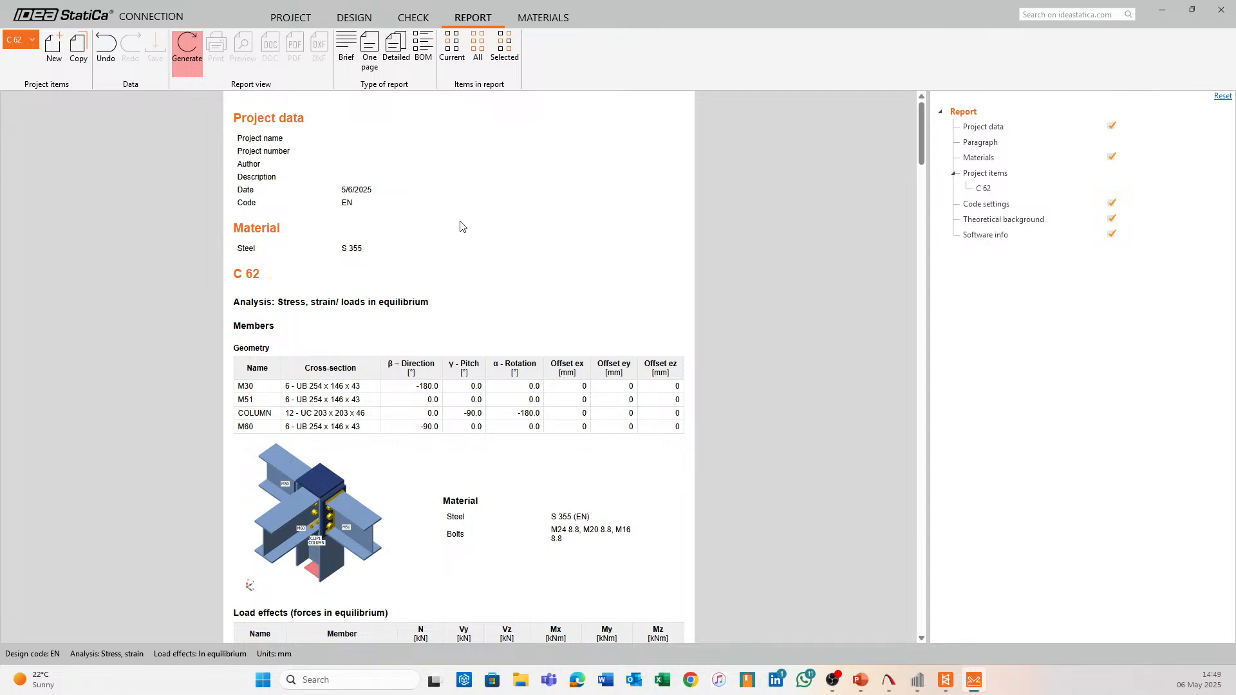
scroll(463, 389, "down", 2)
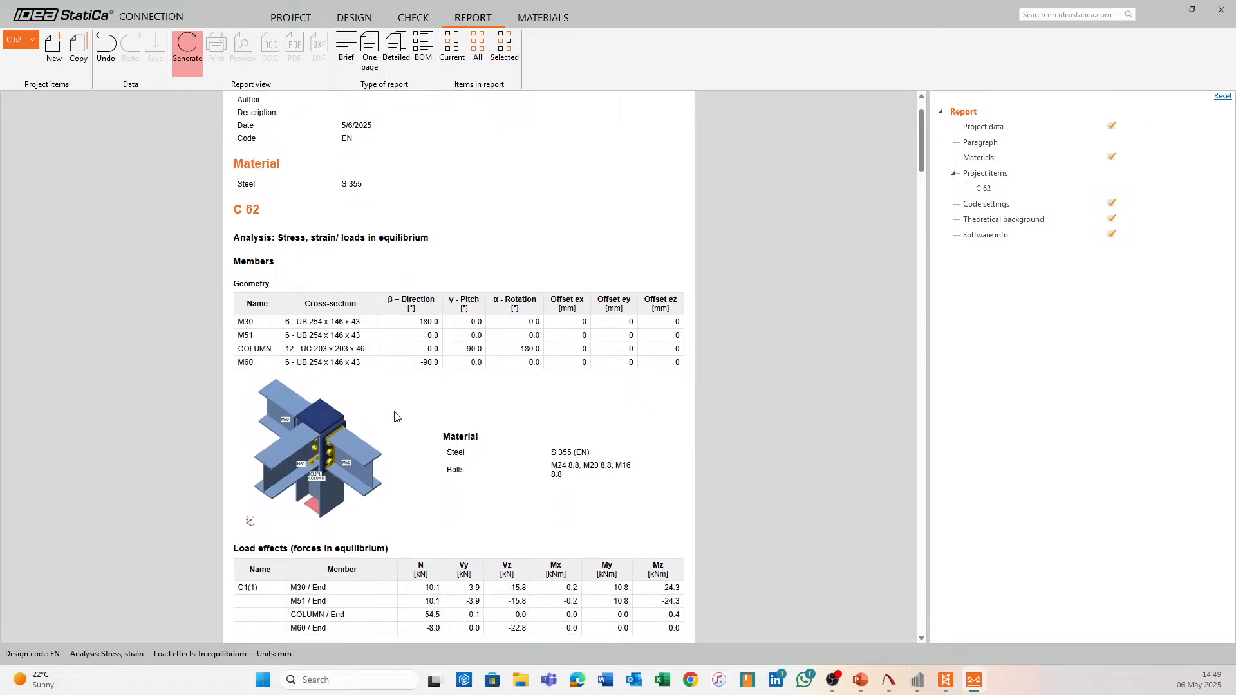
scroll(394, 417, "down", 4)
scroll(465, 322, "up", 6)
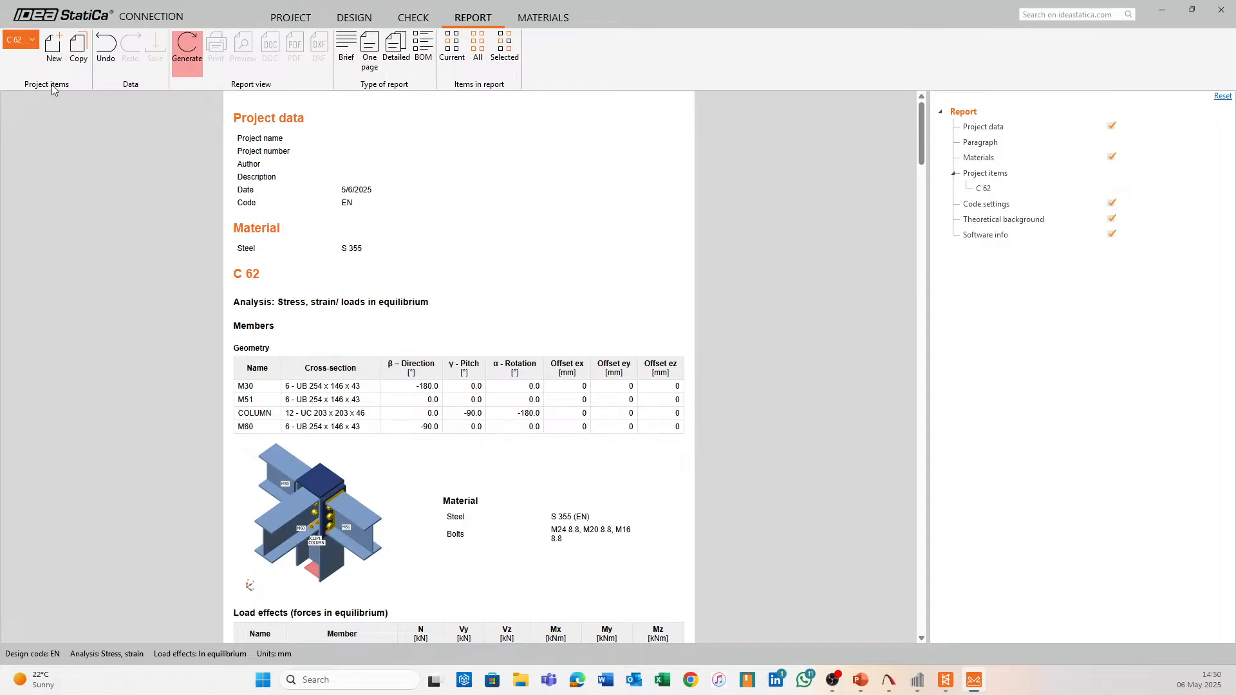
Fill in the project identification with the name Principal Beam Connection, number 1 and the author's name
left_click(287, 21)
left_click(223, 157)
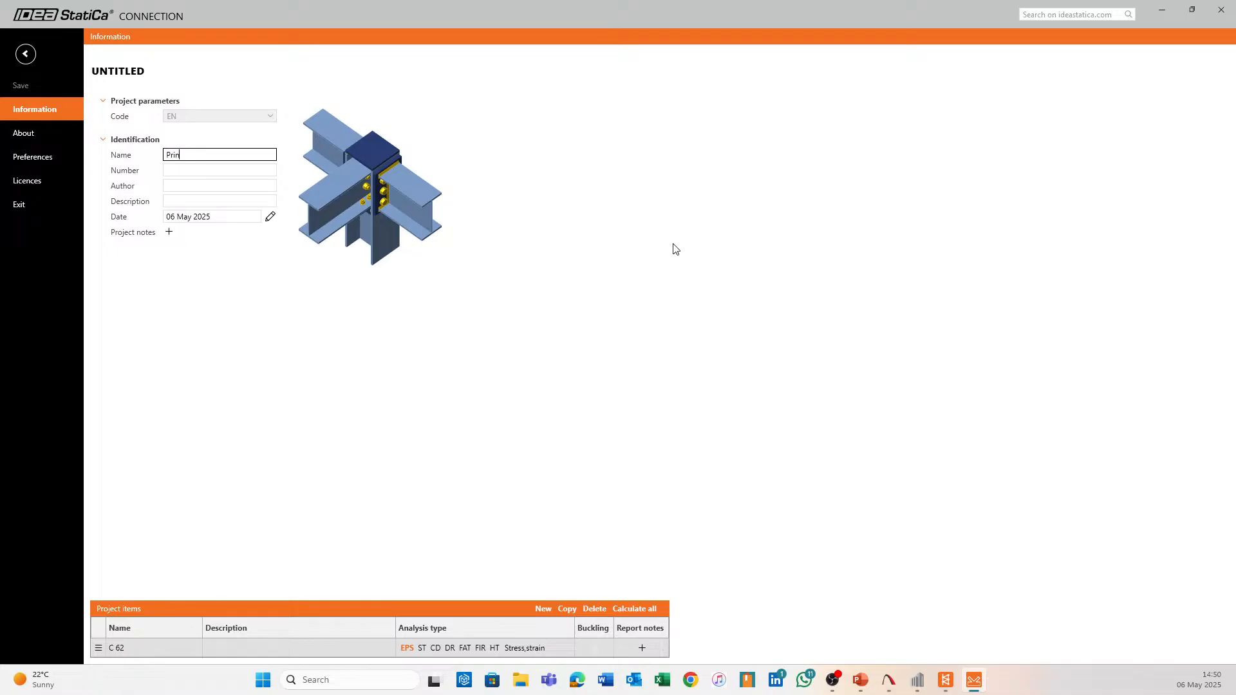
type("Principal Beam Connection")
left_click(219, 171)
type("1")
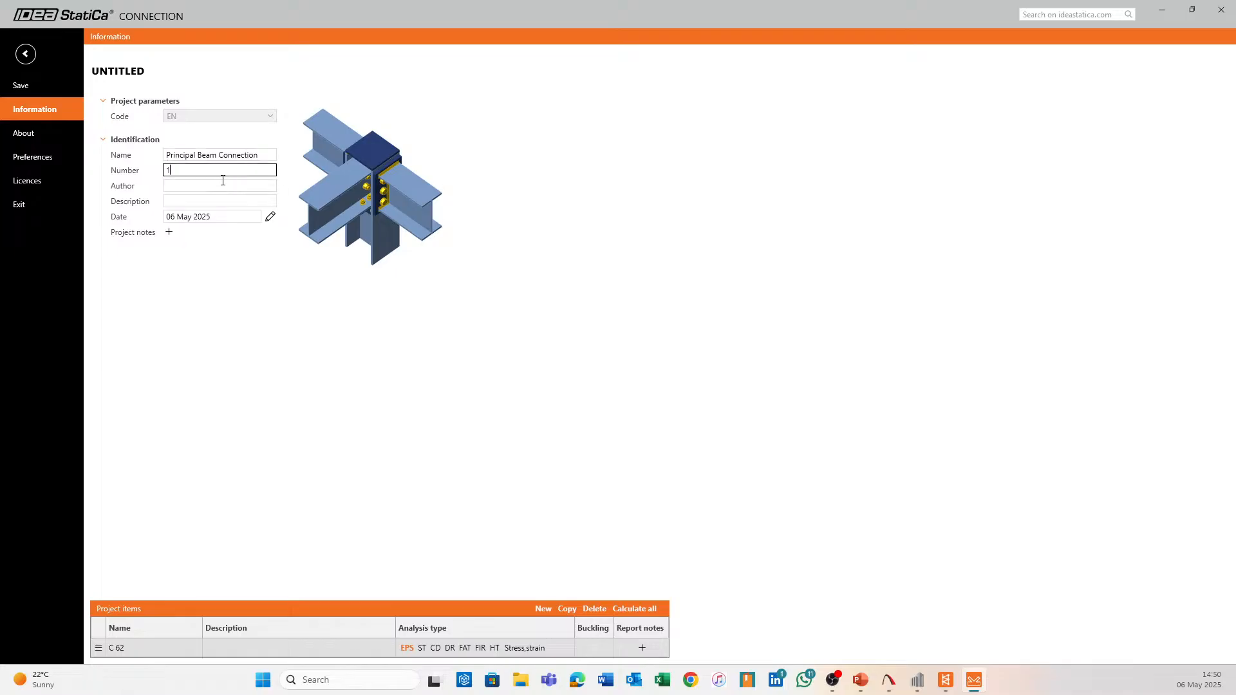
left_click(189, 187)
Enter "Main beam connection in model with worst case Load Effects." as the project description
left_click(248, 202)
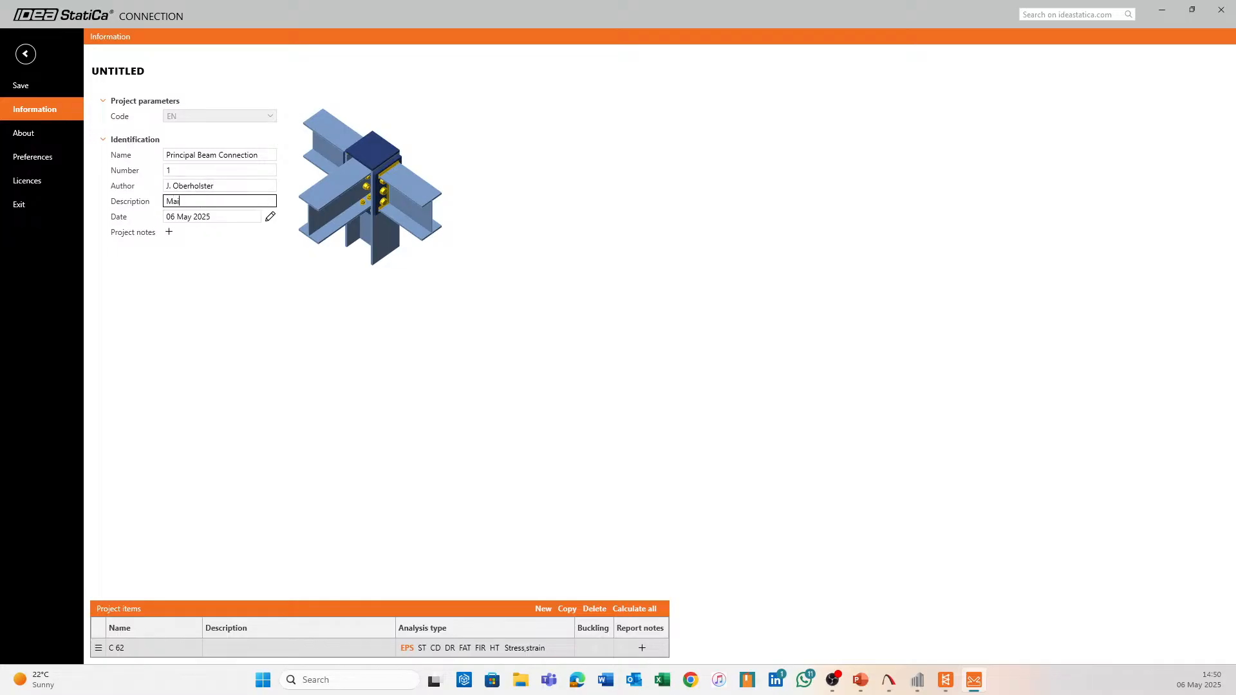
type("Main beam connection in model w")
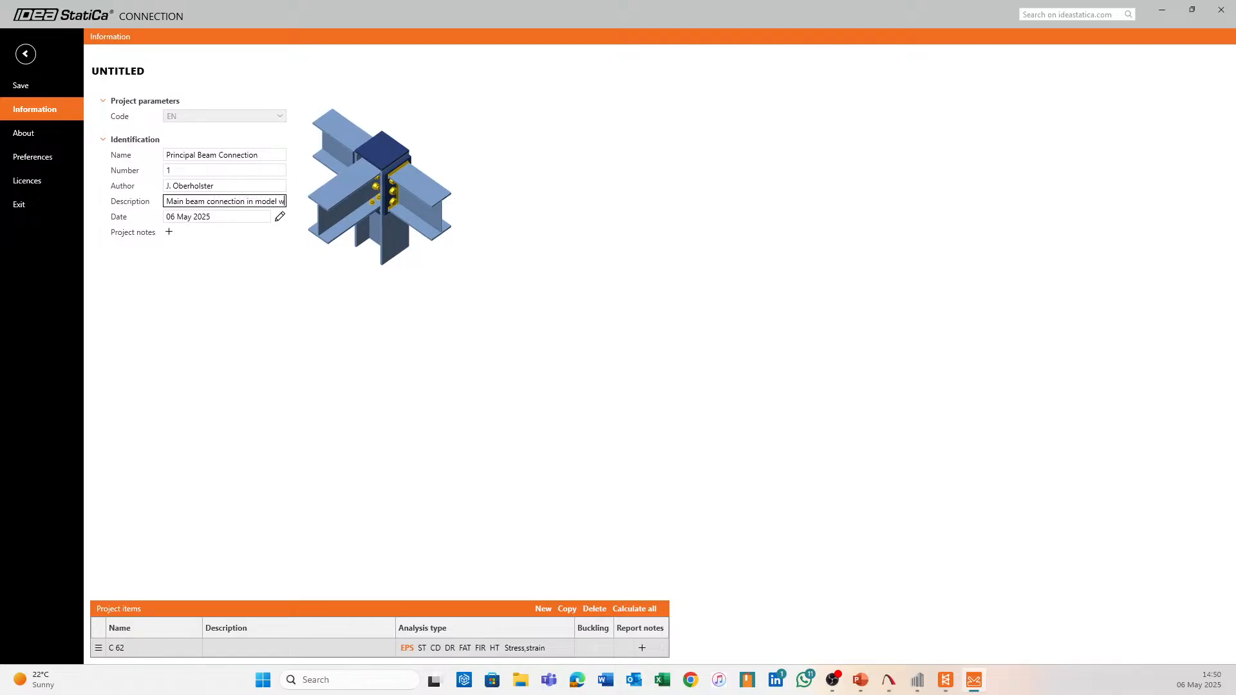
type("ith worst case Load")
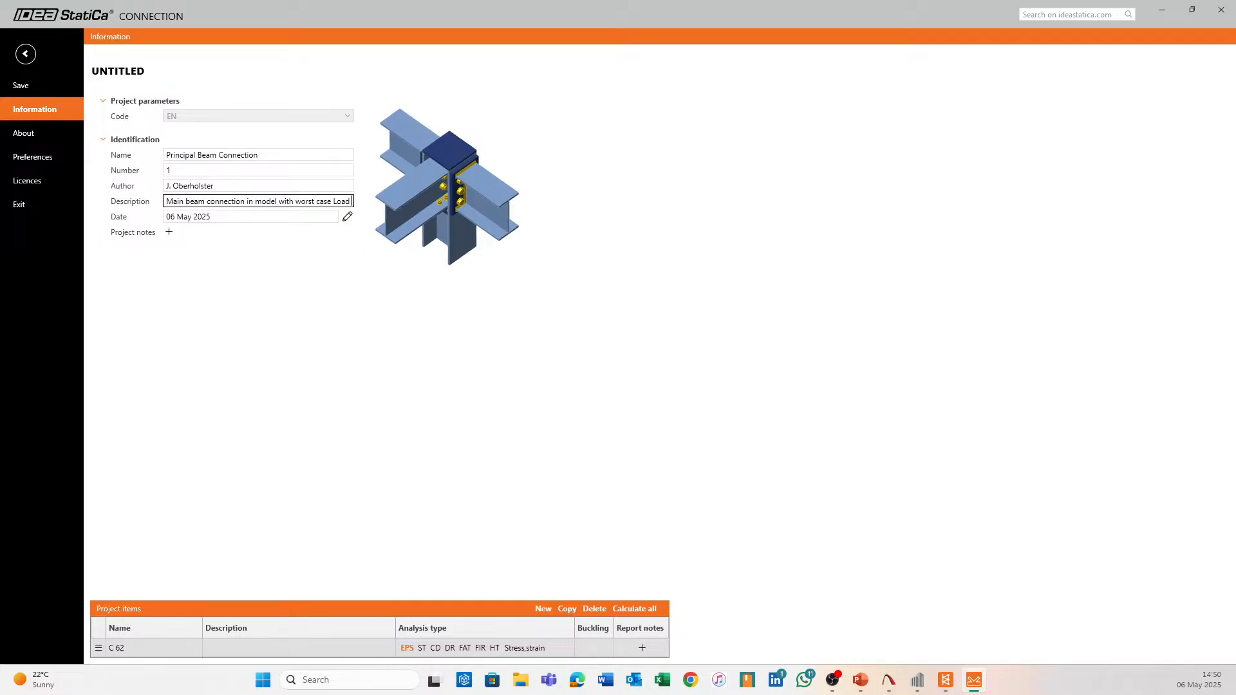
type(" Effects")
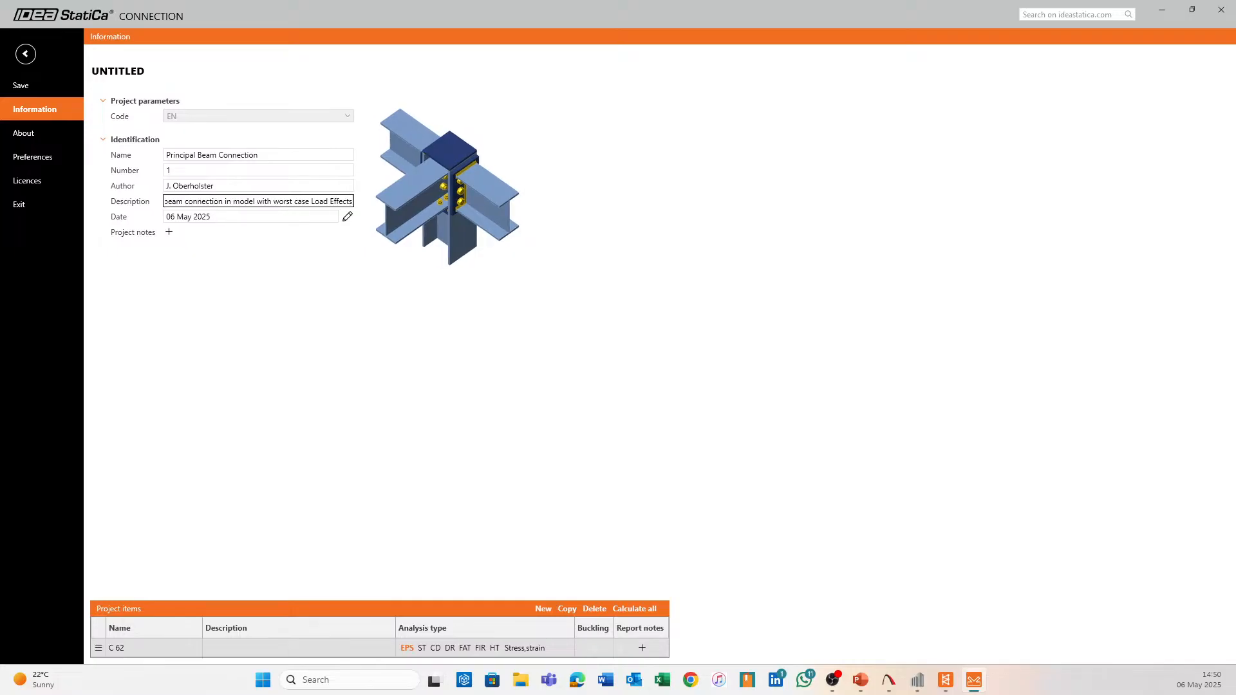
type(".")
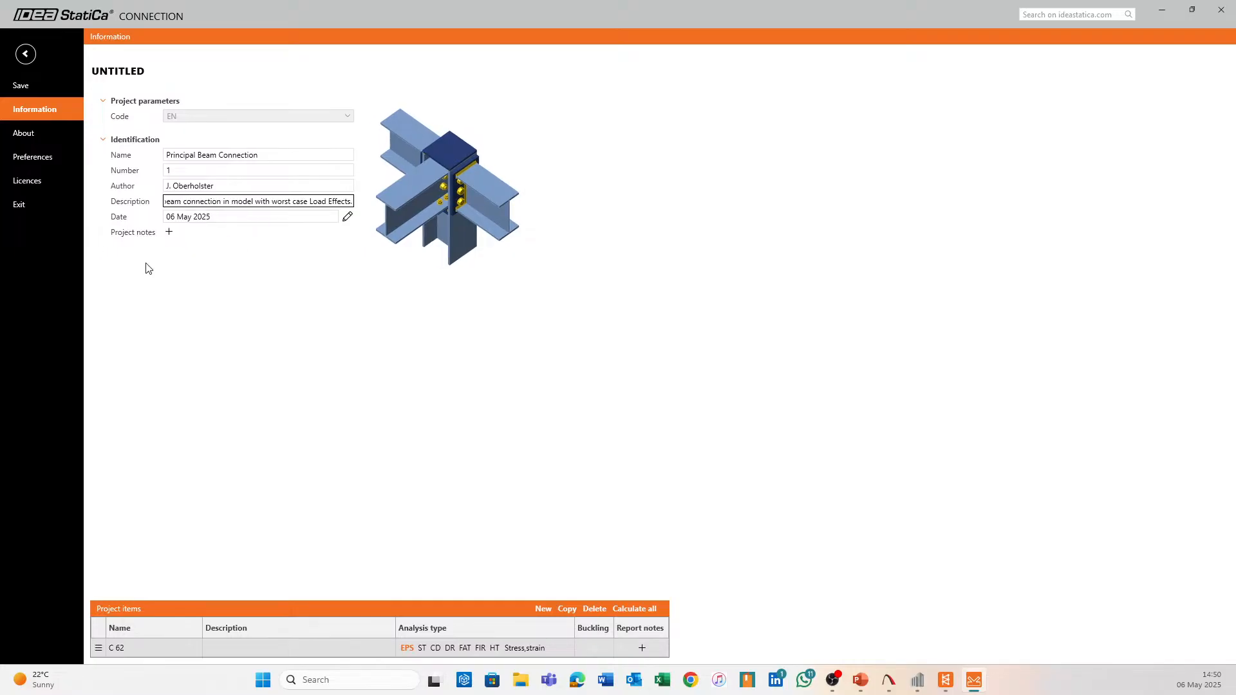
Save the connection project, then close it and switch back to the SUMO Model in IDEA StatiCa Checkbot
left_click(22, 87)
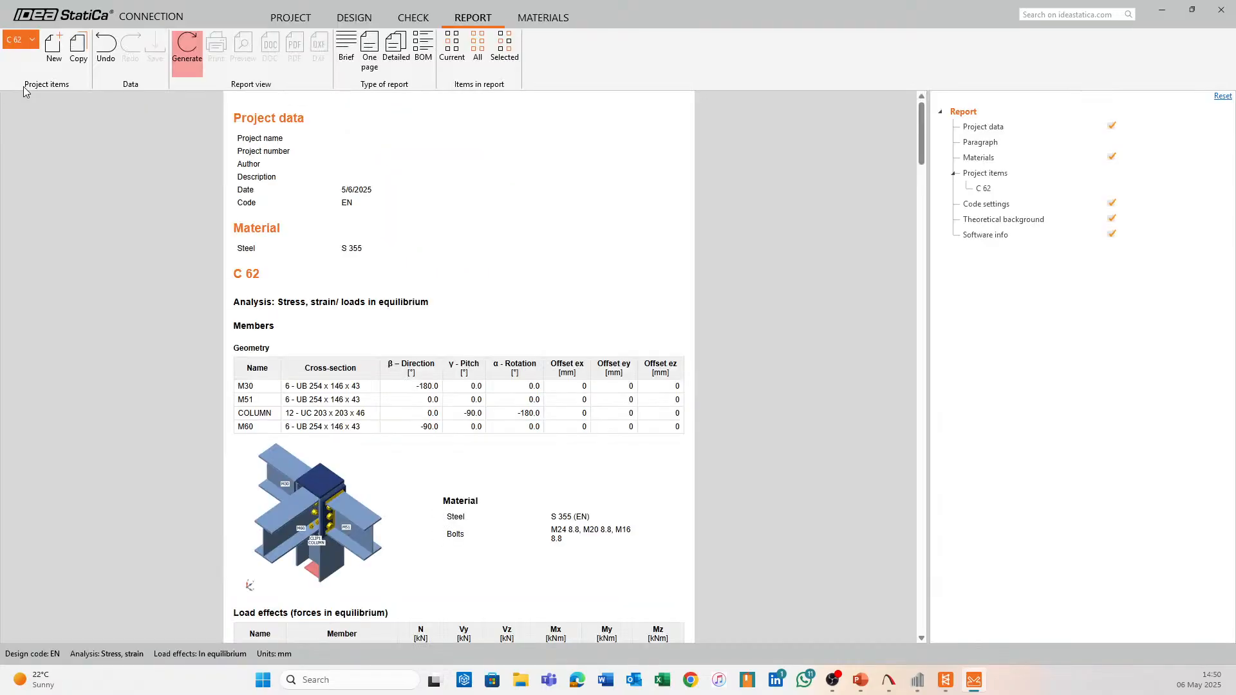
left_click(1224, 17)
left_click(961, 680)
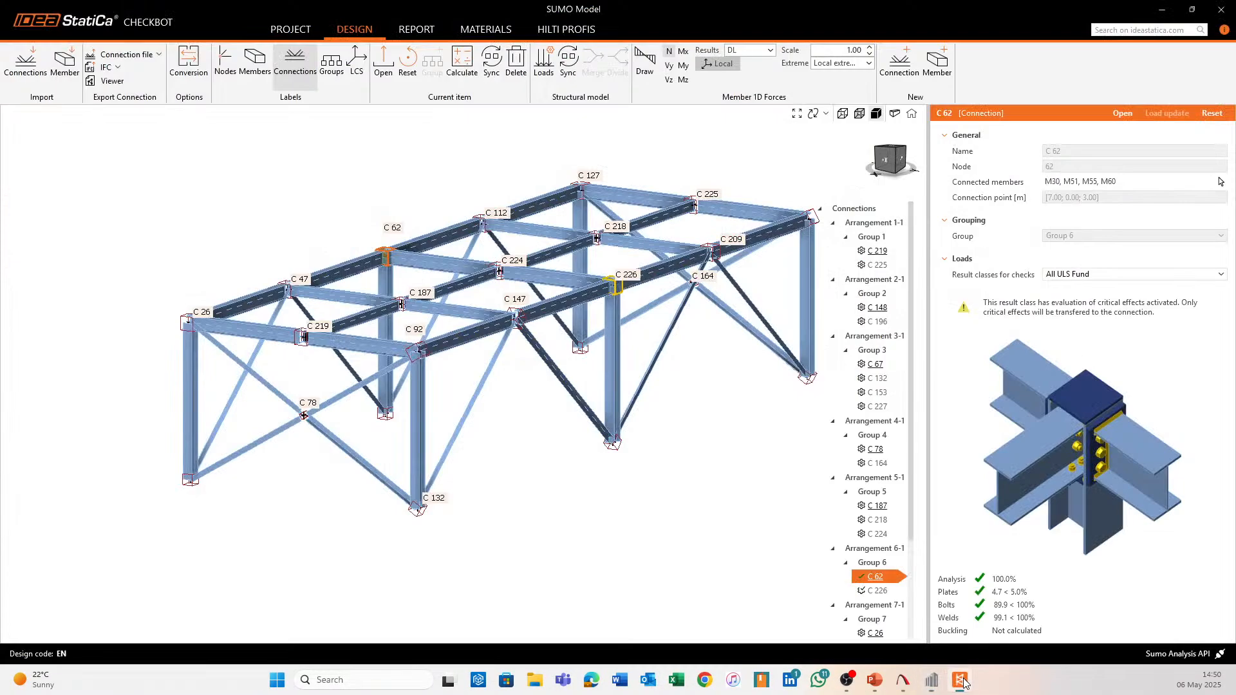
Examine connection C 62 at the beam-to-column joint in the 3D model and view its check summary
middle_click_drag(678, 412, 557, 383)
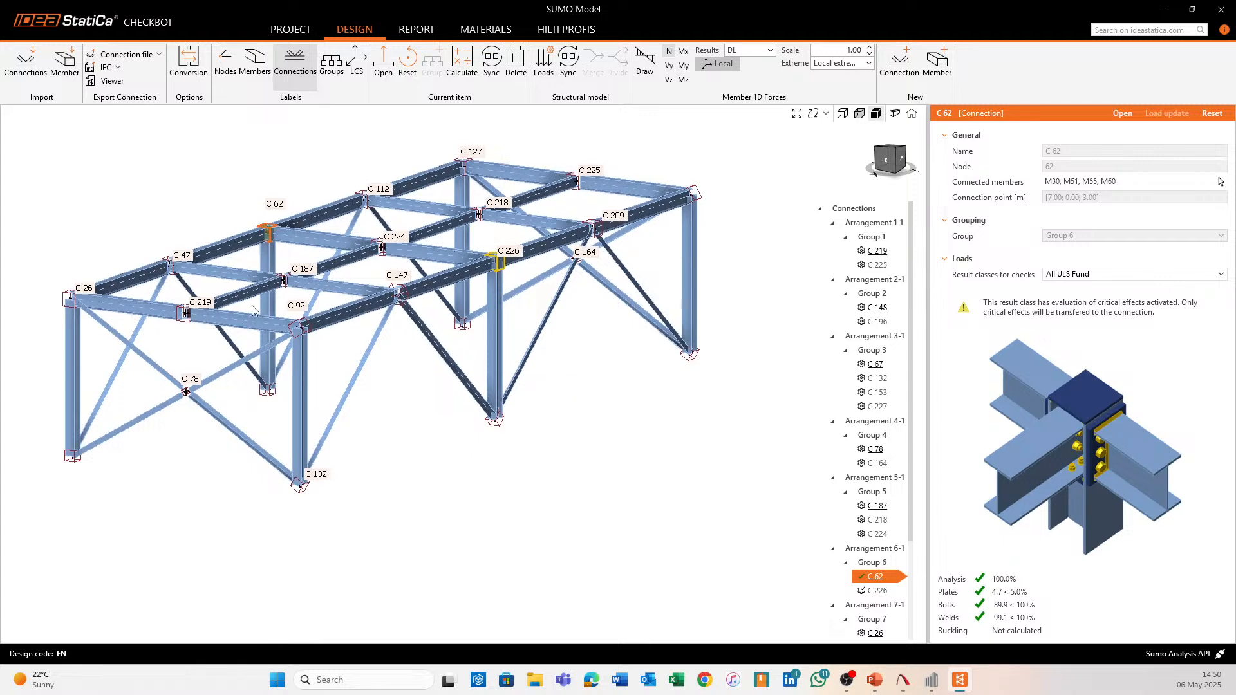
scroll(271, 245, "up", 2)
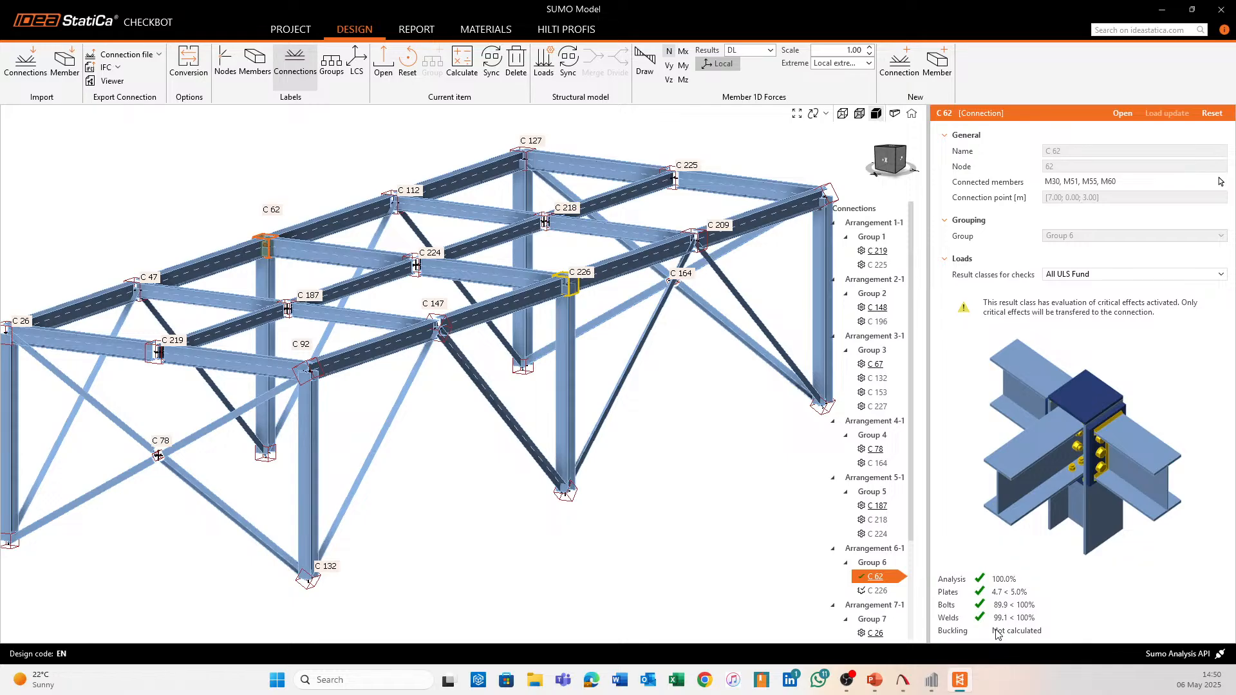
middle_click_drag(589, 499, 543, 442)
middle_click_drag(595, 181, 533, 238)
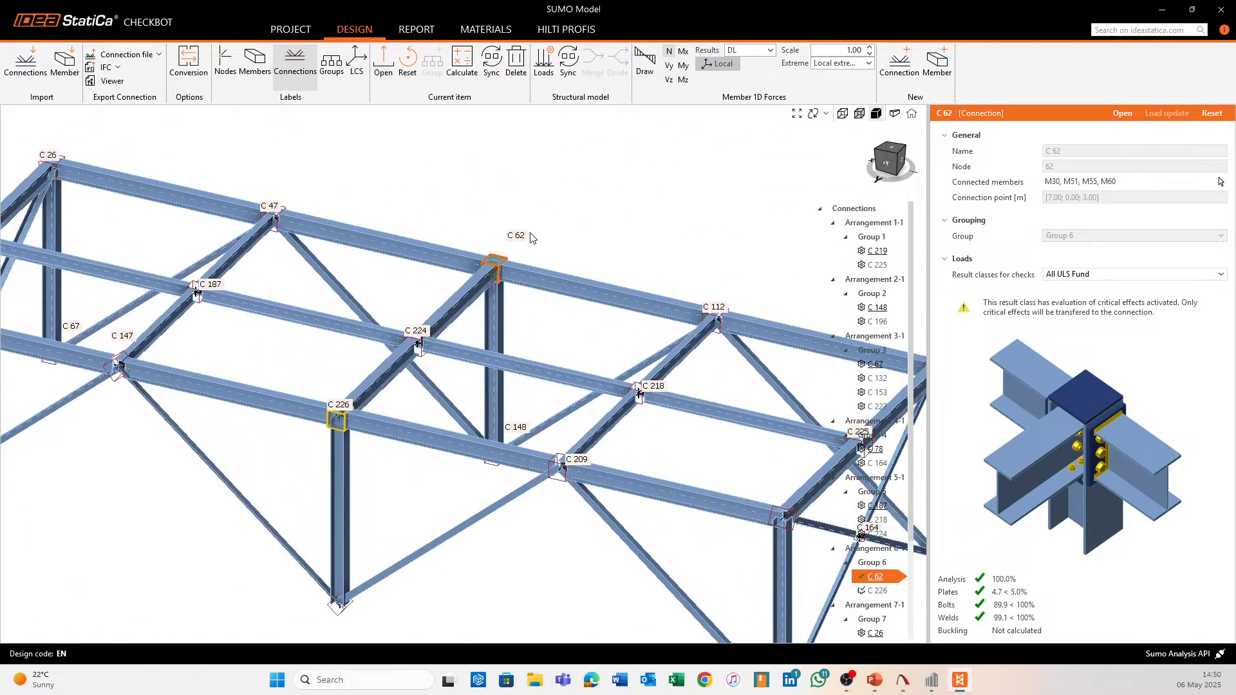
scroll(533, 238, "up", 3)
left_click(560, 269)
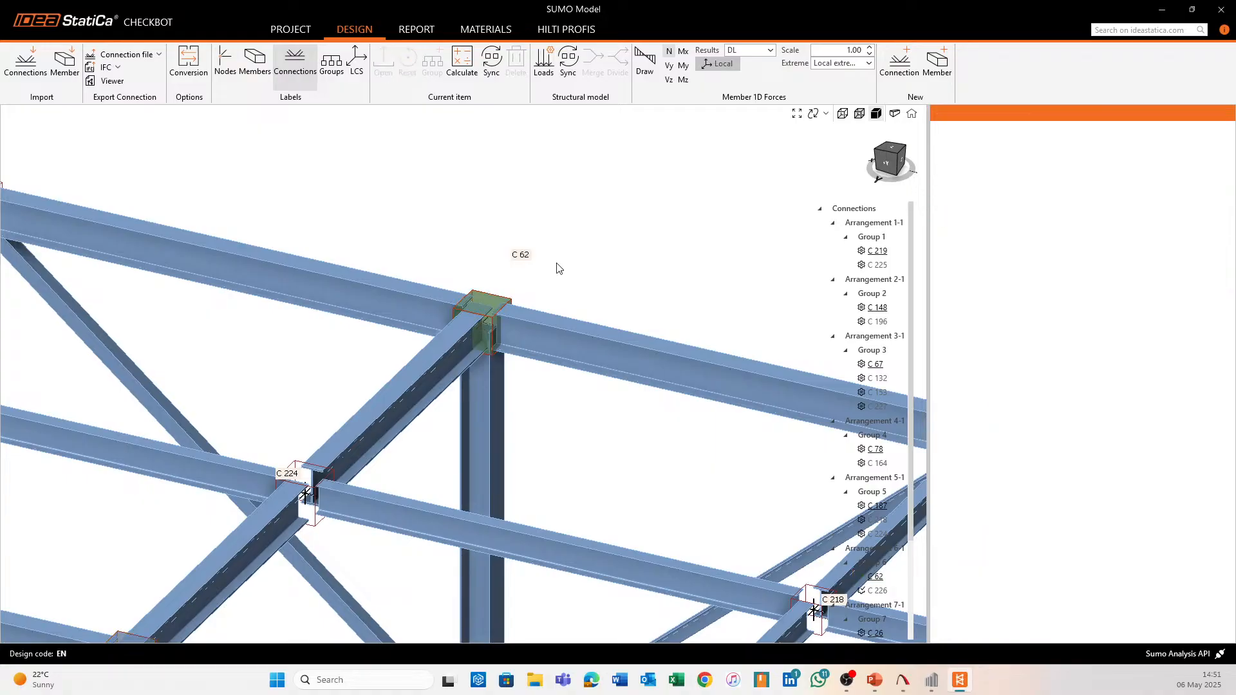
scroll(489, 309, "up", 4)
scroll(559, 264, "down", 5)
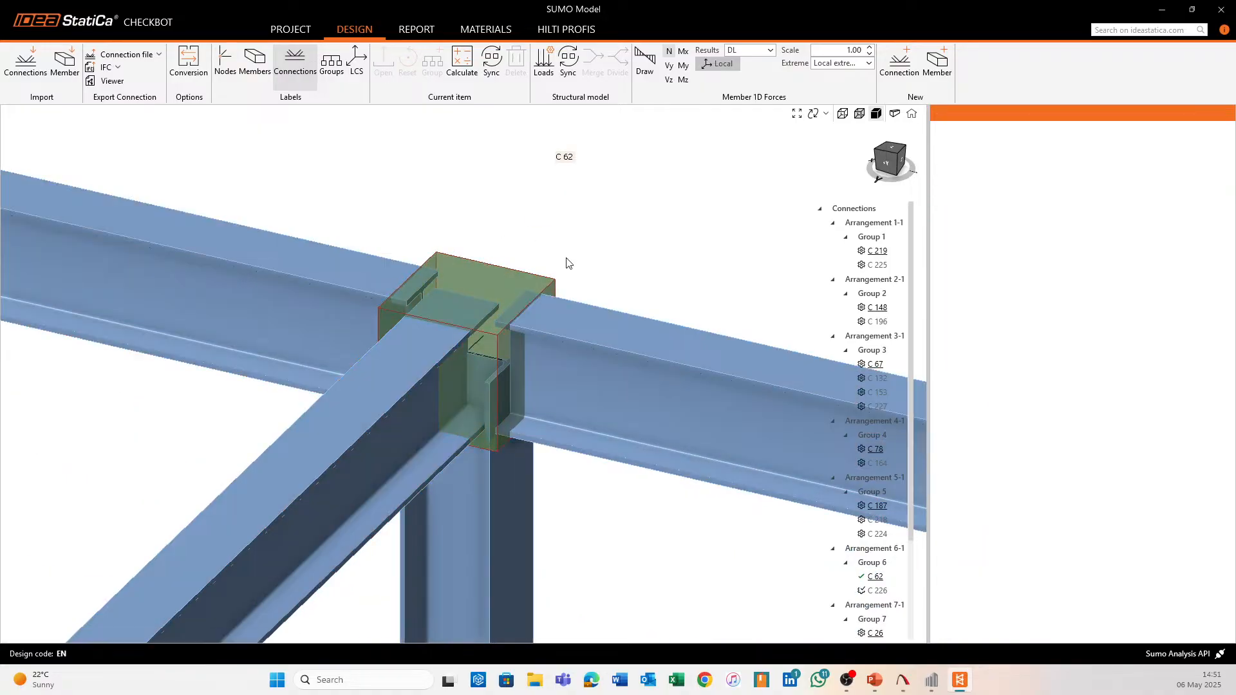
scroll(568, 285, "up", 3)
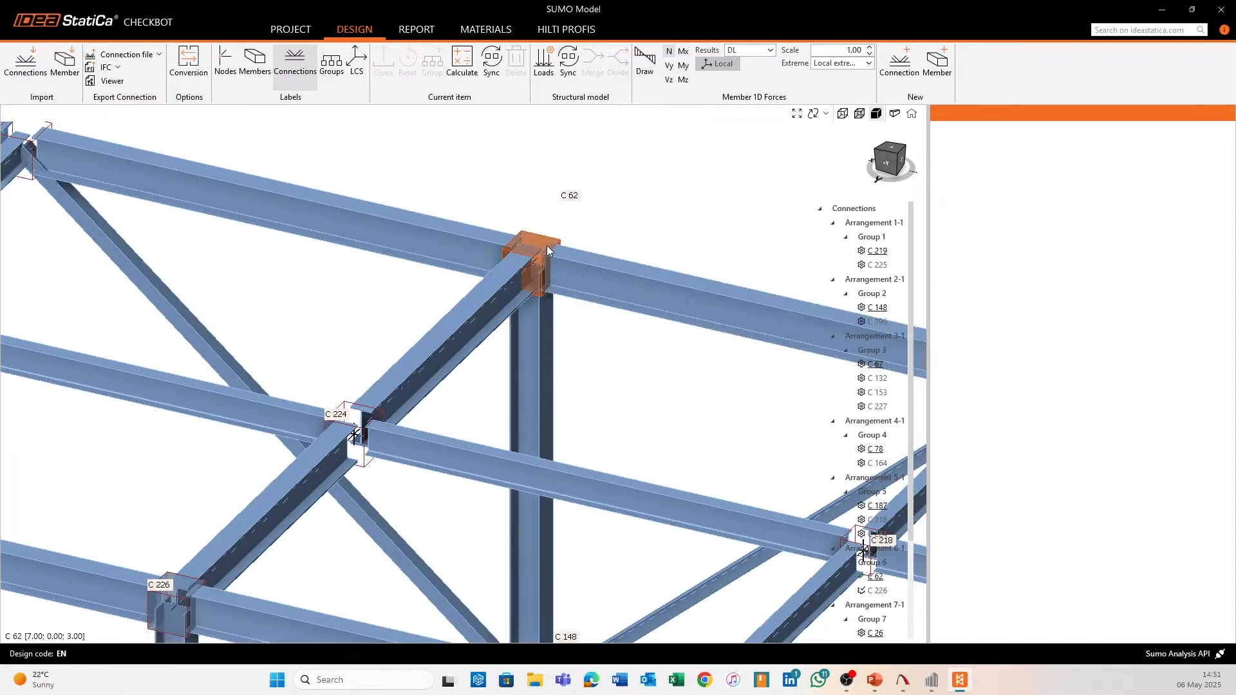
scroll(571, 251, "up", 3)
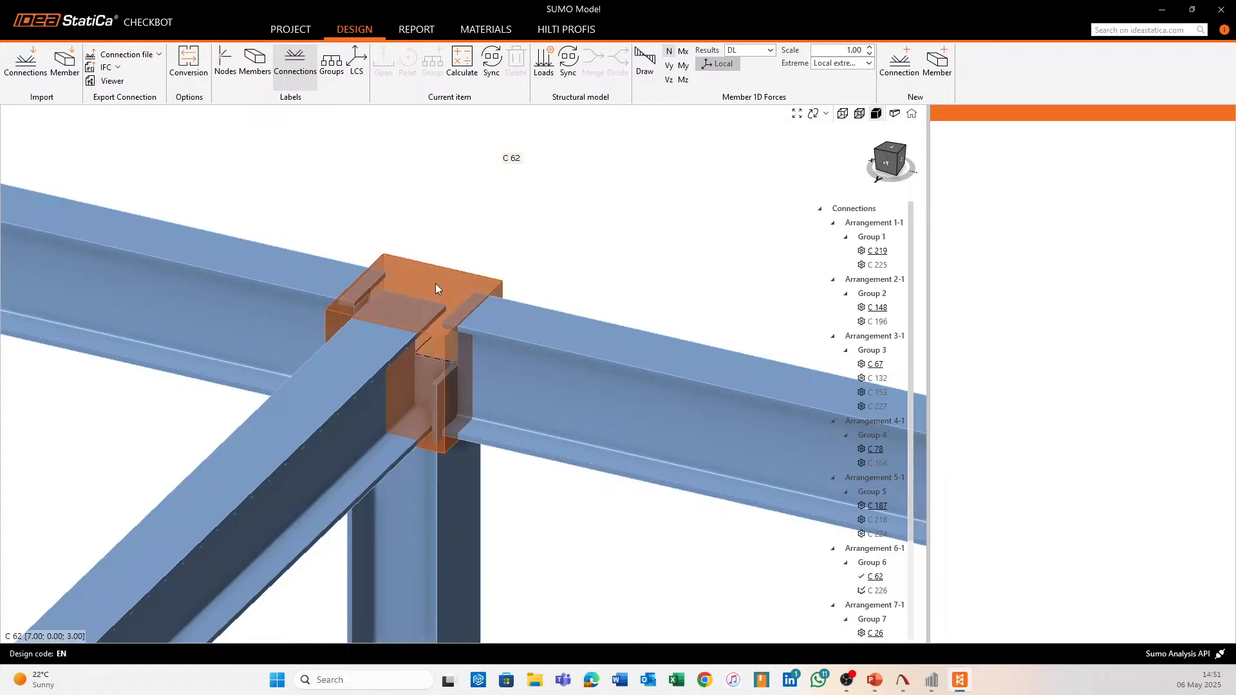
left_click(879, 578)
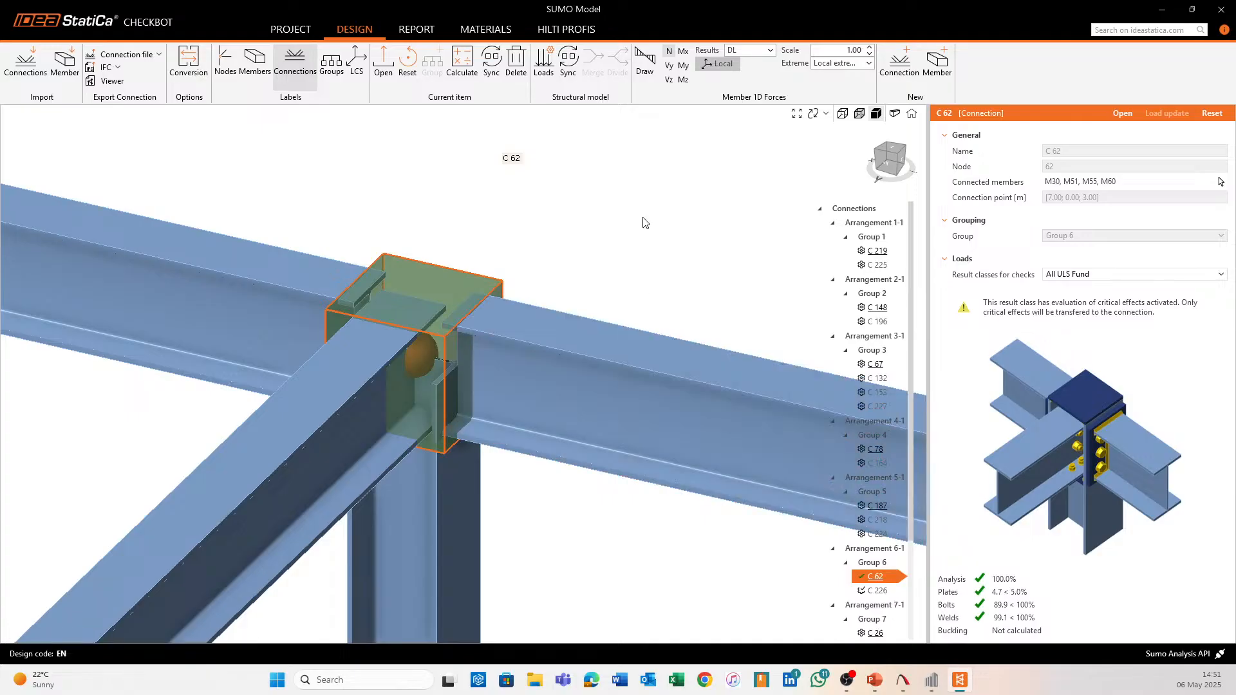
Calculate all connections in Group 6, using C 62 as the reference connection
left_click(873, 564)
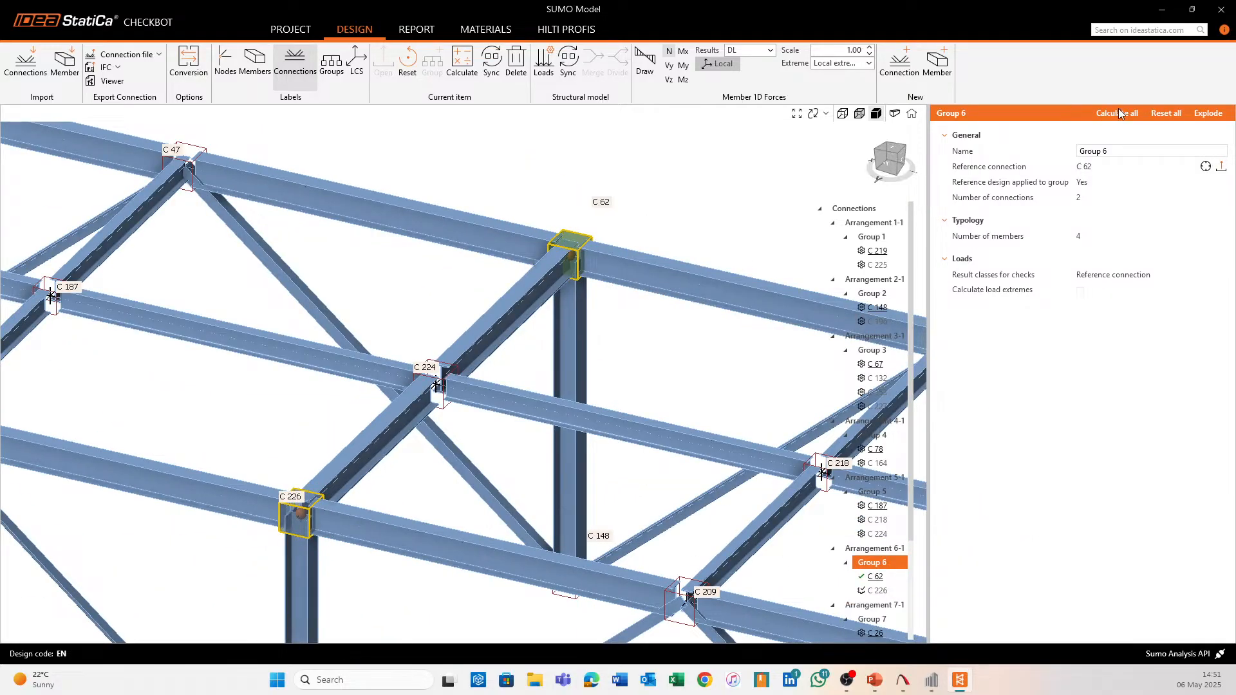
left_click(1119, 114)
left_click(893, 591)
left_click(889, 575)
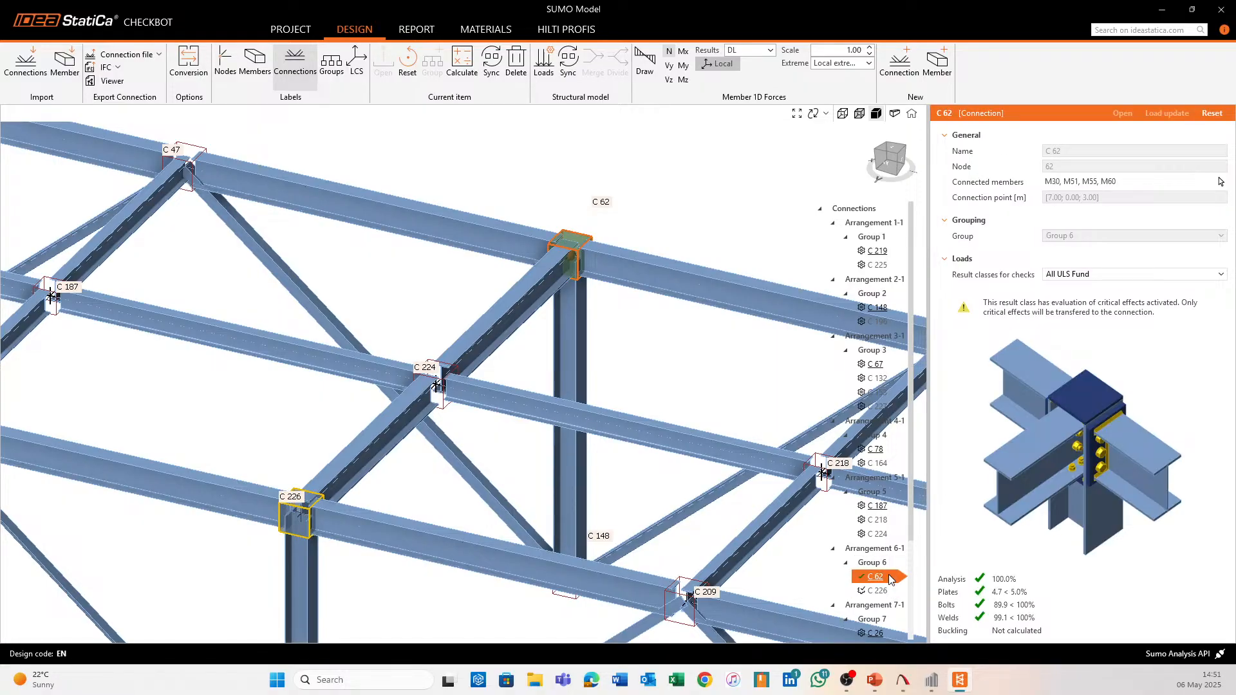
left_click(883, 563)
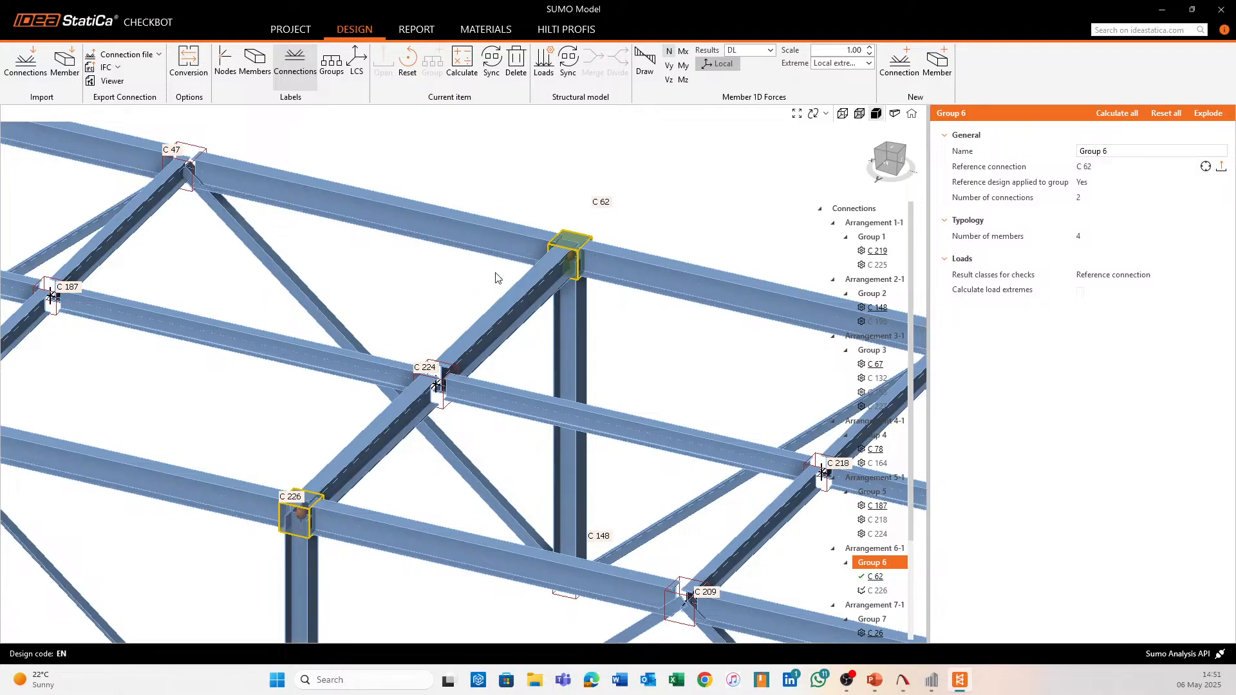
scroll(493, 277, "down", 4)
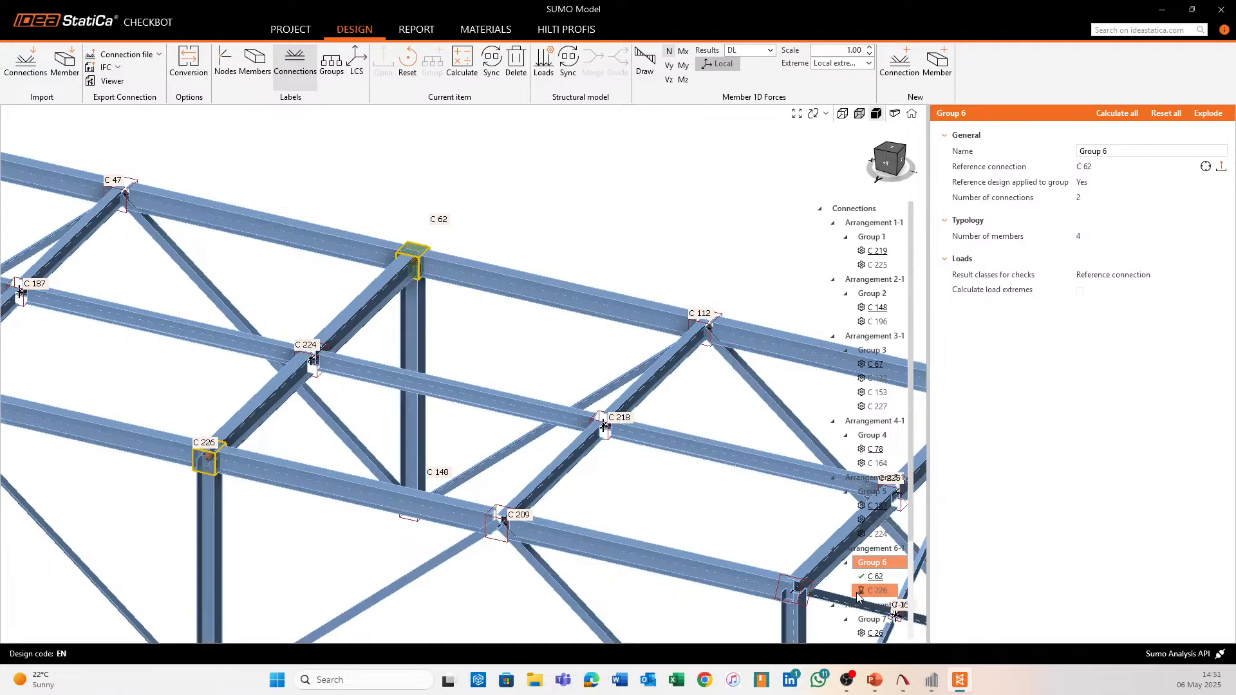
scroll(640, 312, "down", 5)
middle_click_drag(640, 312, 569, 336)
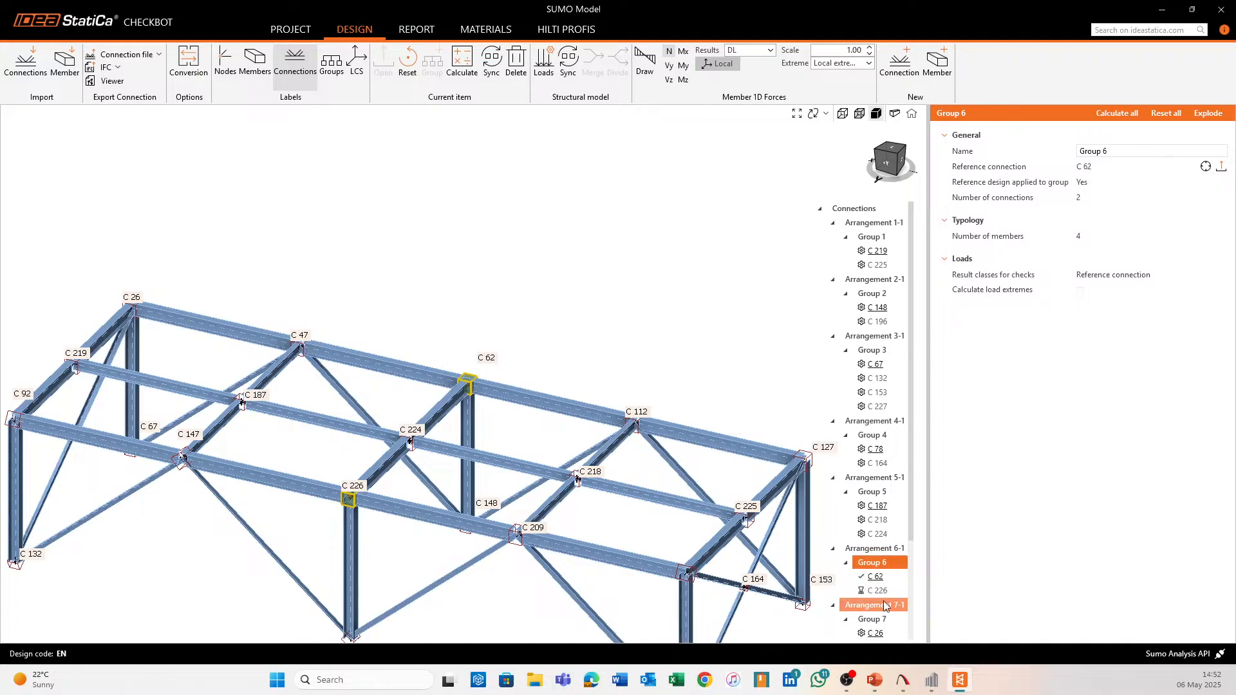
Compare the analysis, plate, bolt and weld check results of connections C 62 and C 226 and locate both in the frame
left_click(879, 578)
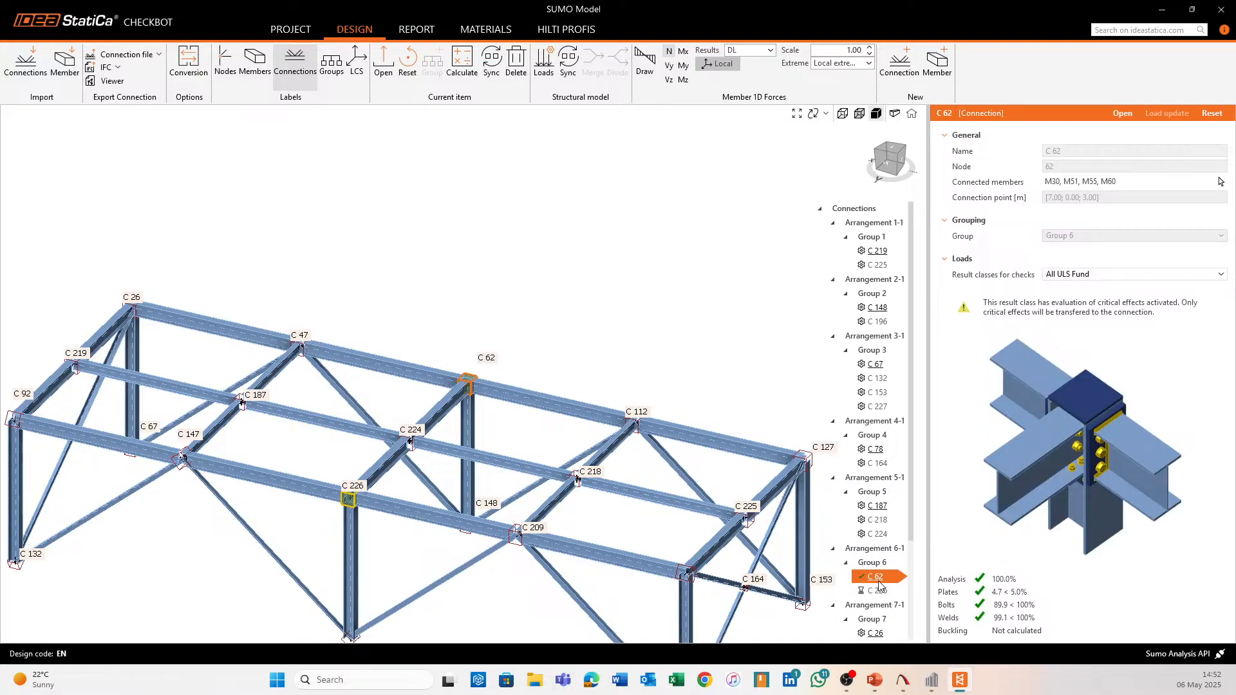
left_click(880, 590)
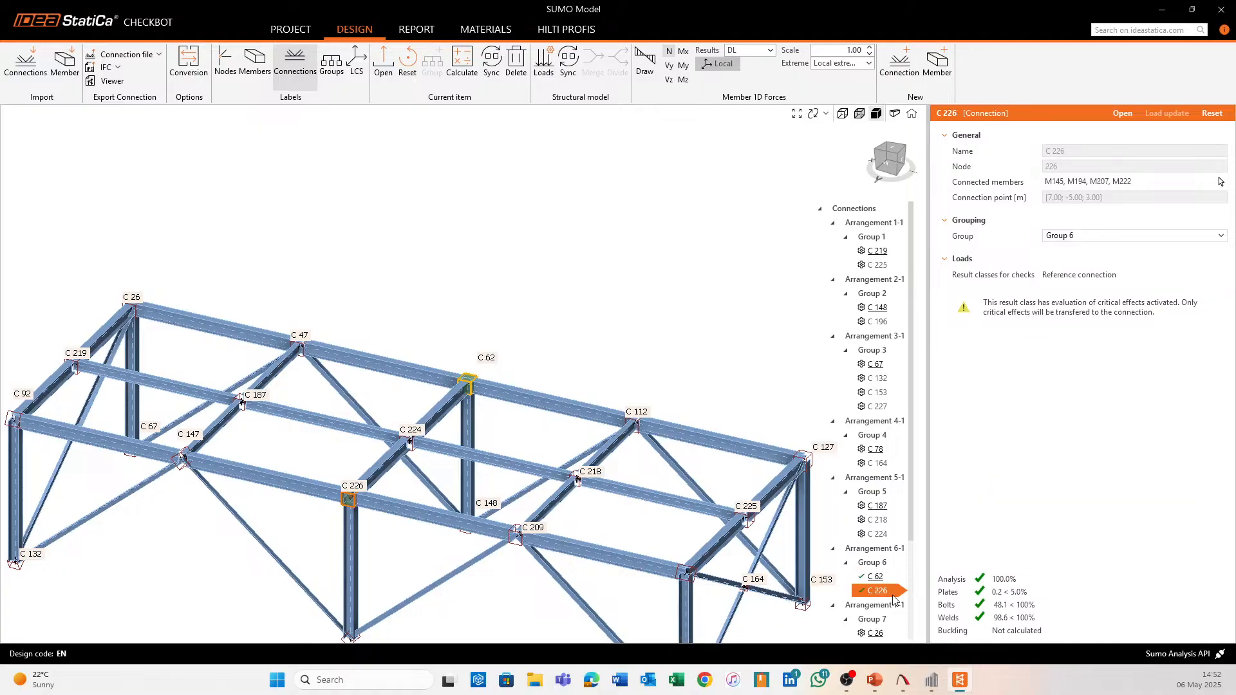
left_click(886, 577)
left_click(889, 592)
left_click(881, 574)
middle_click_drag(334, 332, 507, 362)
scroll(672, 401, "up", 2)
middle_click_drag(671, 402, 532, 306)
scroll(532, 305, "down", 1)
scroll(532, 309, "down", 2)
middle_click_drag(593, 334, 609, 415)
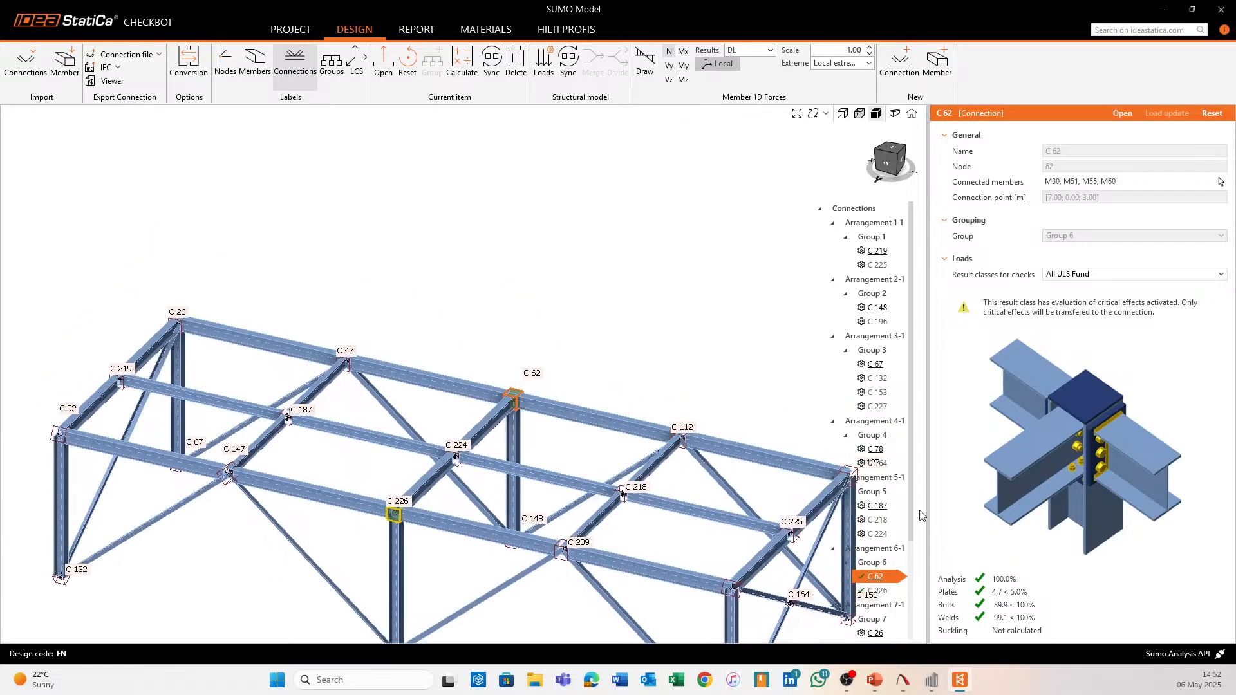
middle_click_drag(596, 342, 487, 364)
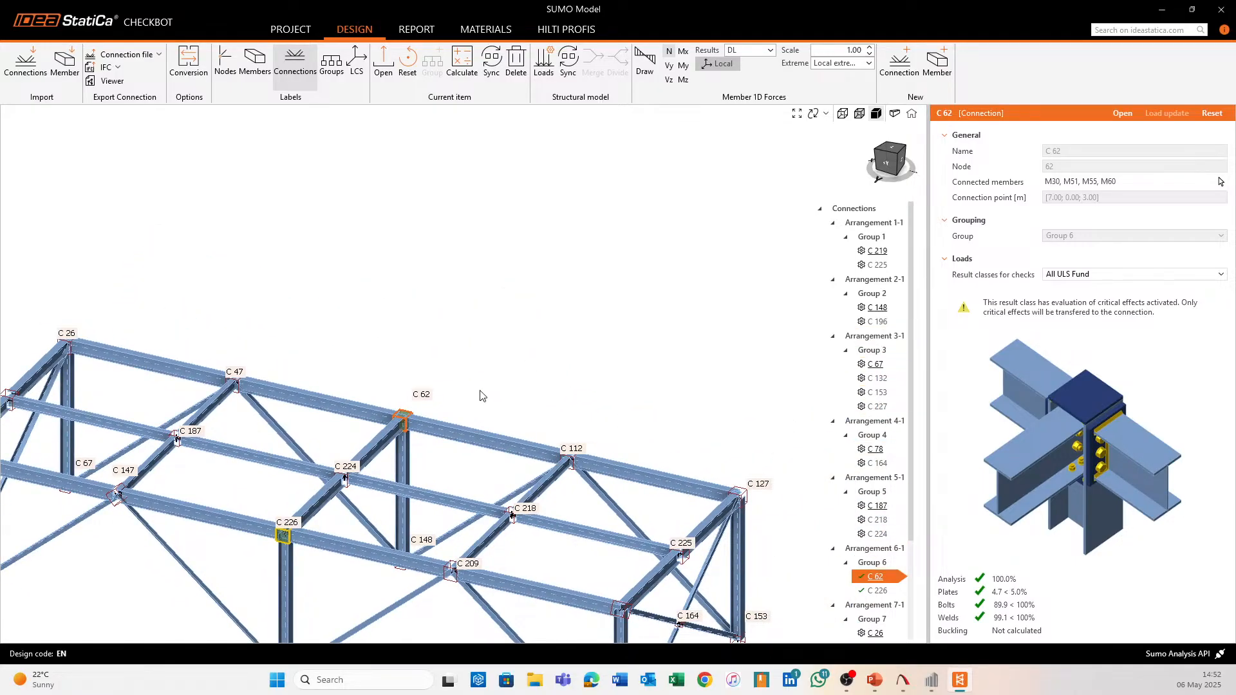
middle_click_drag(453, 384, 540, 302)
left_click(875, 589)
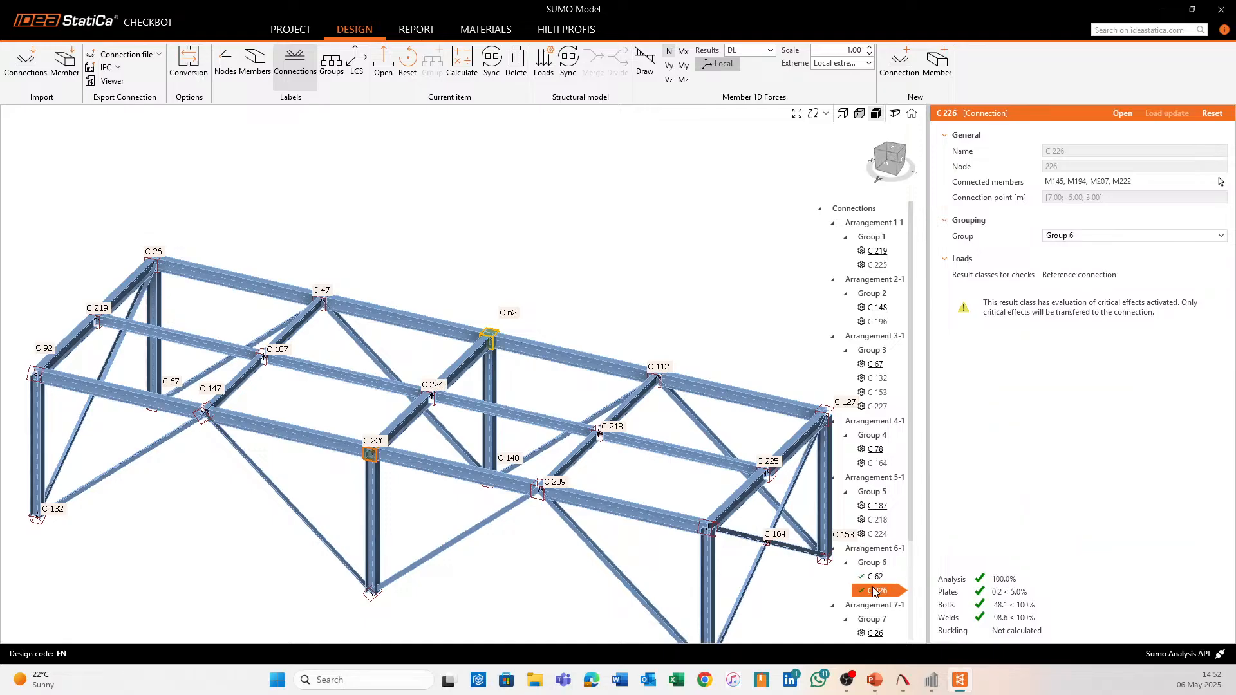
left_click(881, 578)
left_click(881, 591)
left_click(883, 578)
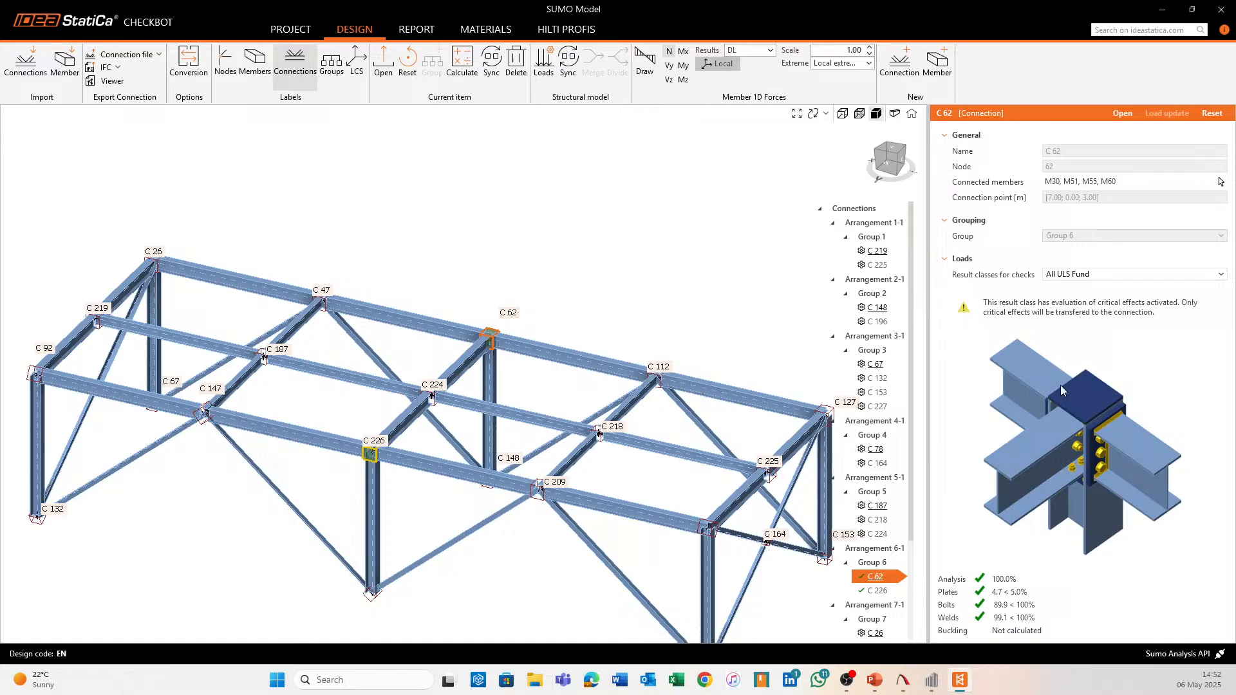
left_click(876, 590)
scroll(618, 318, "up", 3)
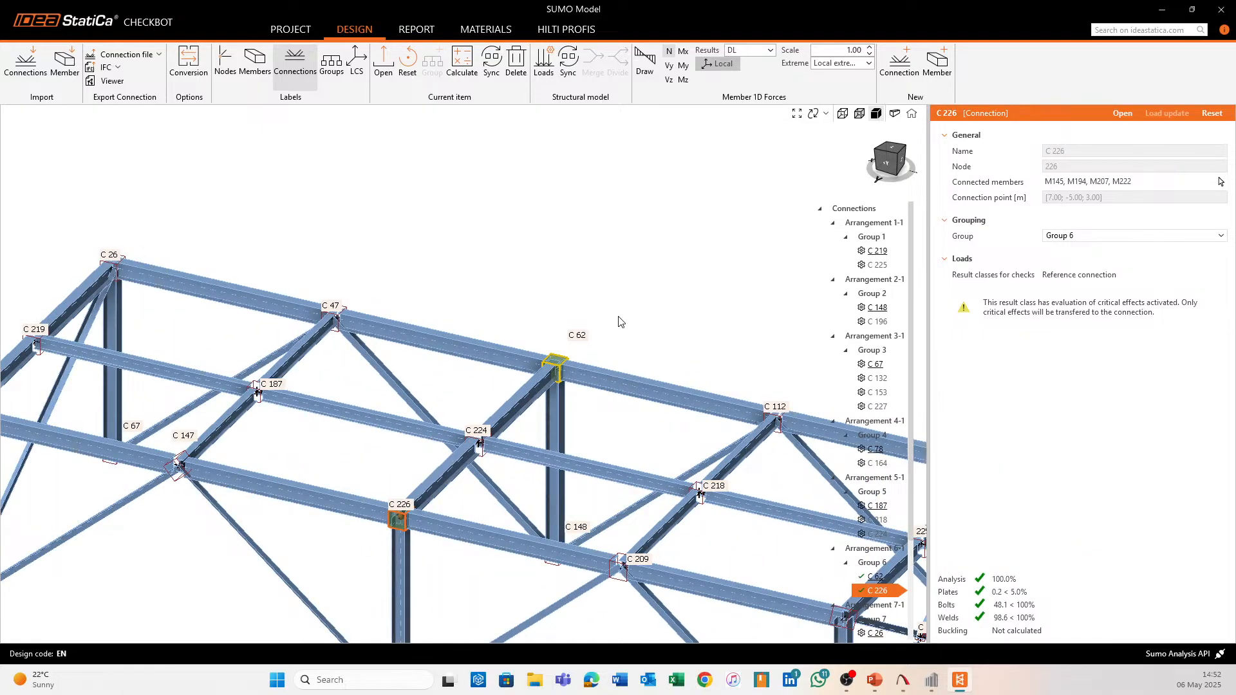
scroll(619, 321, "down", 2)
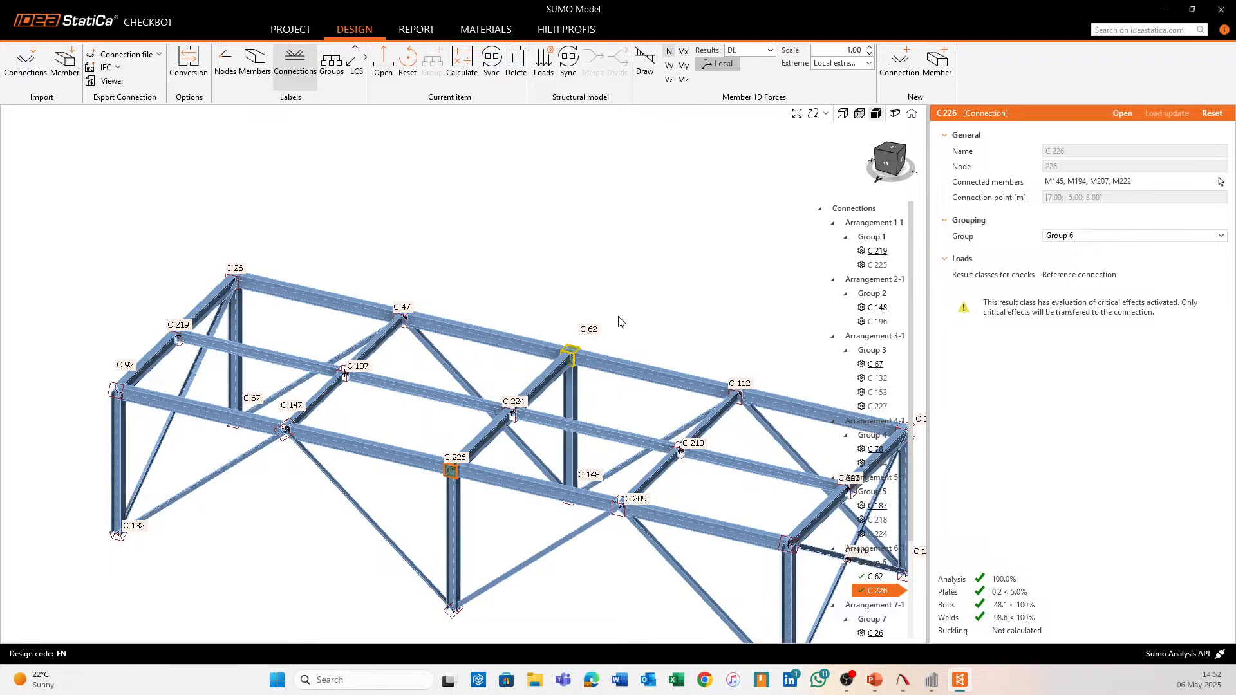
scroll(620, 321, "up", 1)
scroll(618, 319, "up", 1)
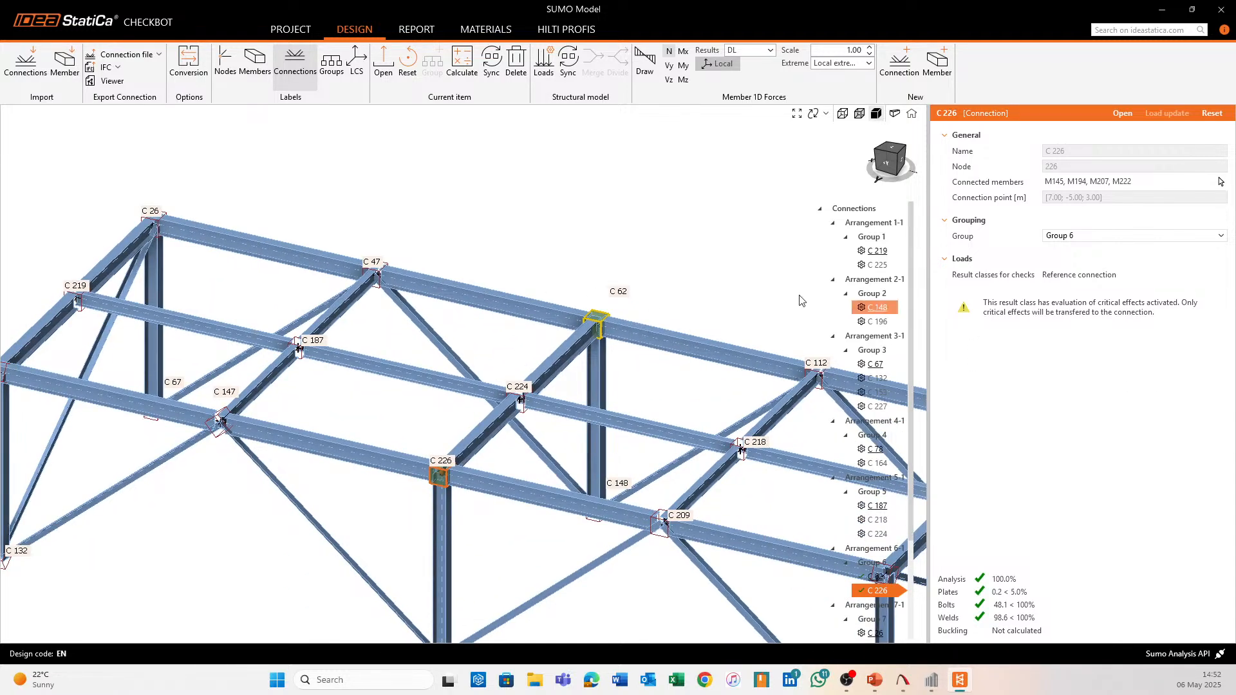
middle_click_drag(766, 260, 760, 230)
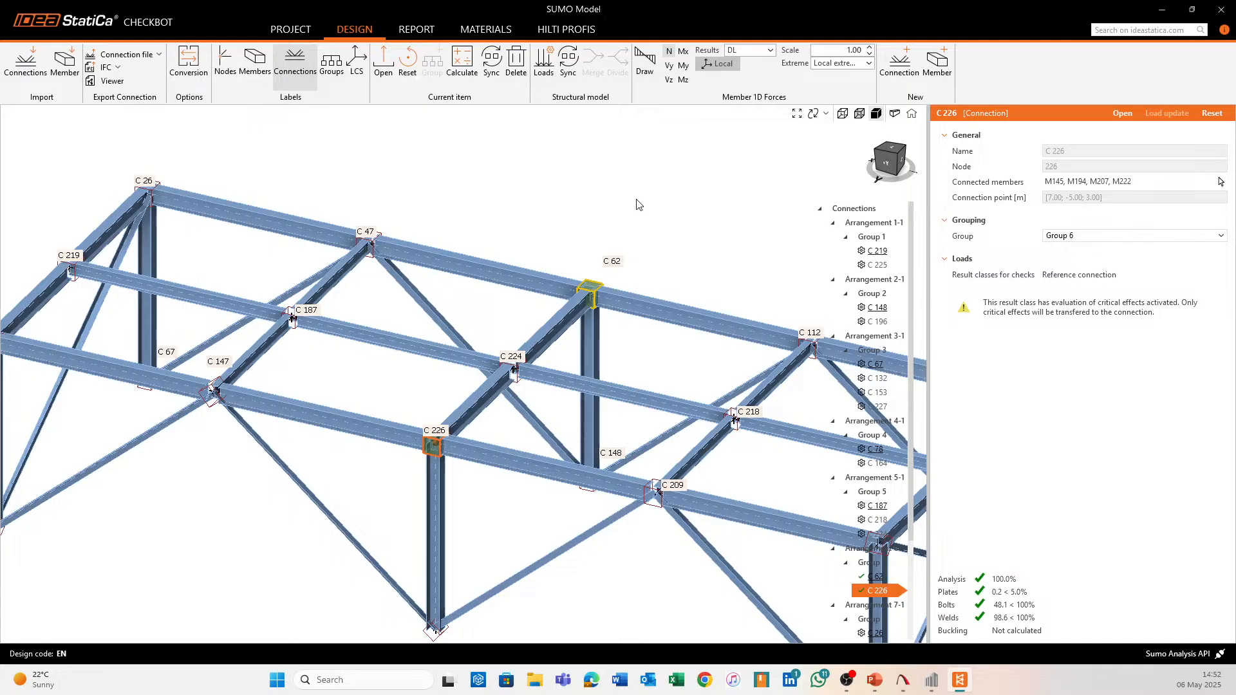
scroll(646, 239, "down", 2)
middle_click_drag(646, 239, 468, 254)
middle_click_drag(391, 257, 585, 267)
middle_click_drag(698, 208, 542, 218)
scroll(634, 221, "down", 1)
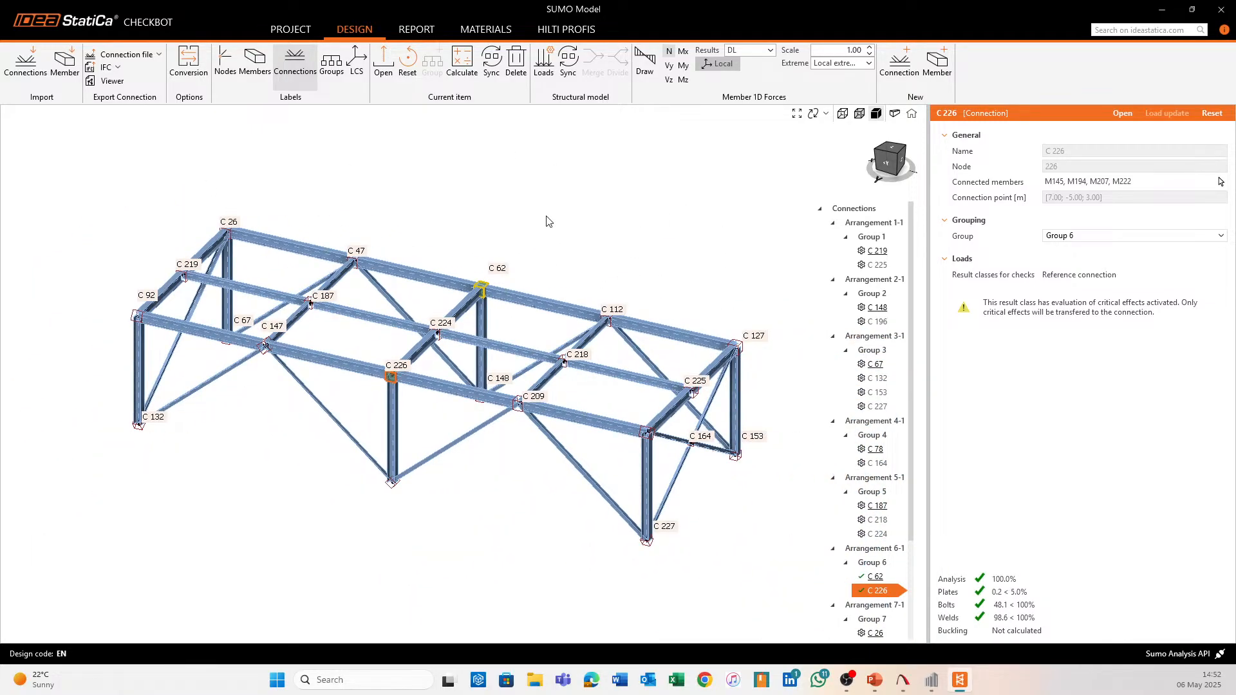